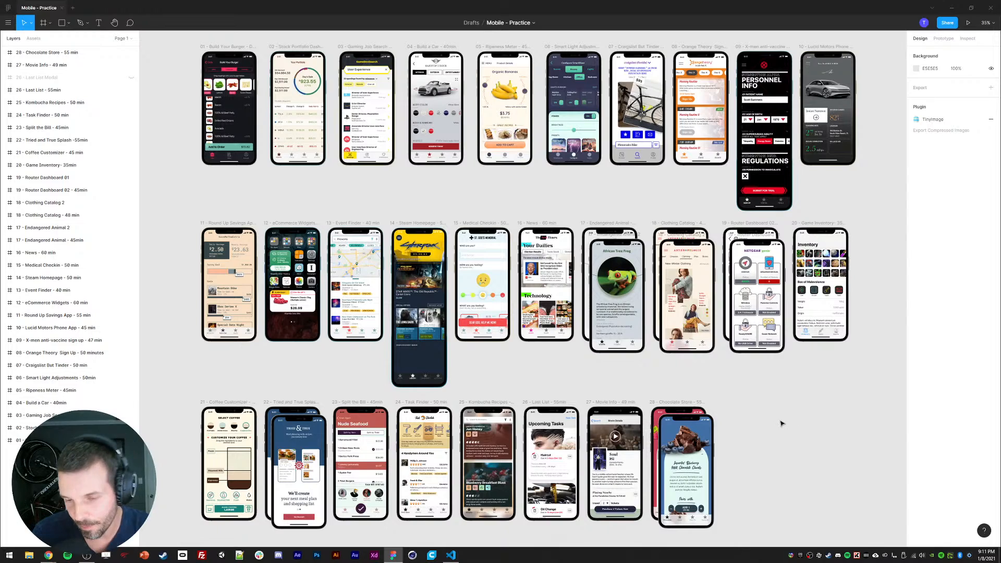
Step: Read through the unchecked ideas in the Daily UI Exercise list in the Chrome browser
mouse_move(766, 417)
mouse_down()
mouse_move(751, 416)
mouse_move(777, 416)
mouse_up()
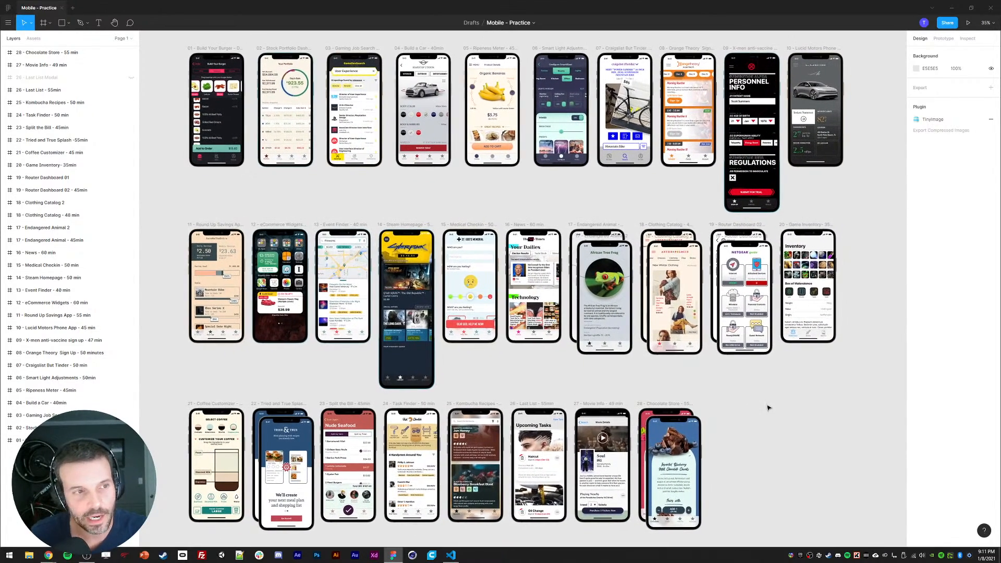
click(49, 555)
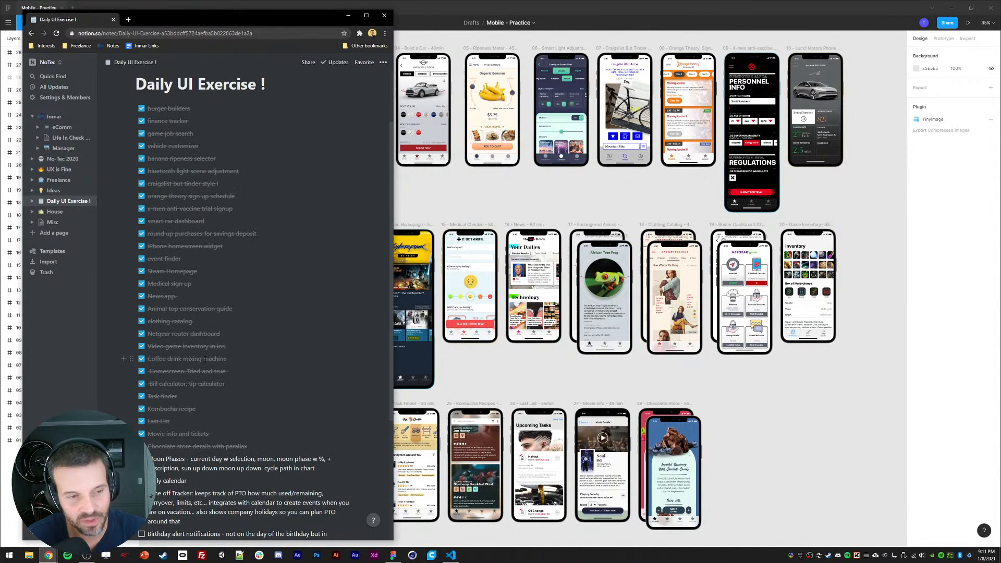
scroll(210, 359, down, 3)
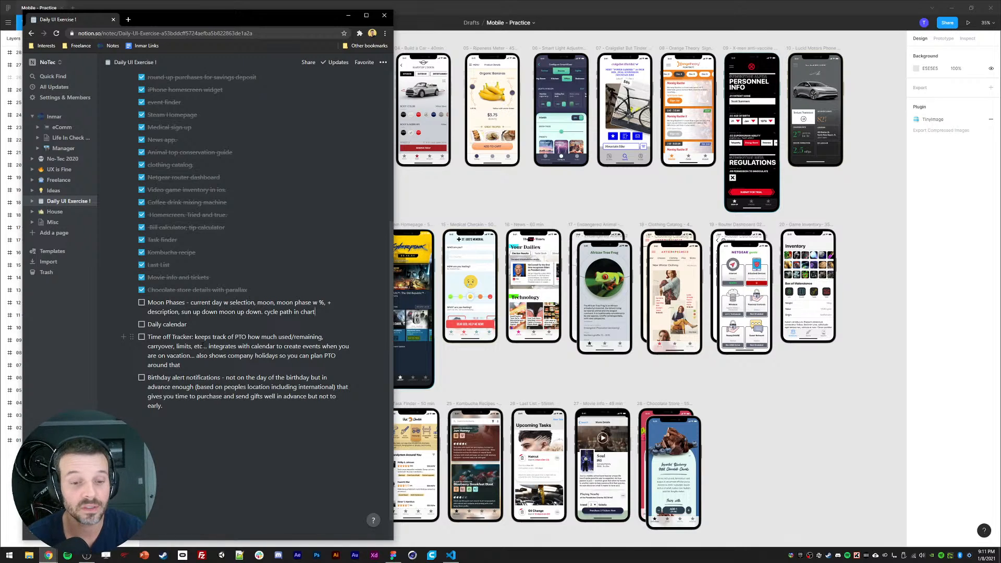
click(511, 384)
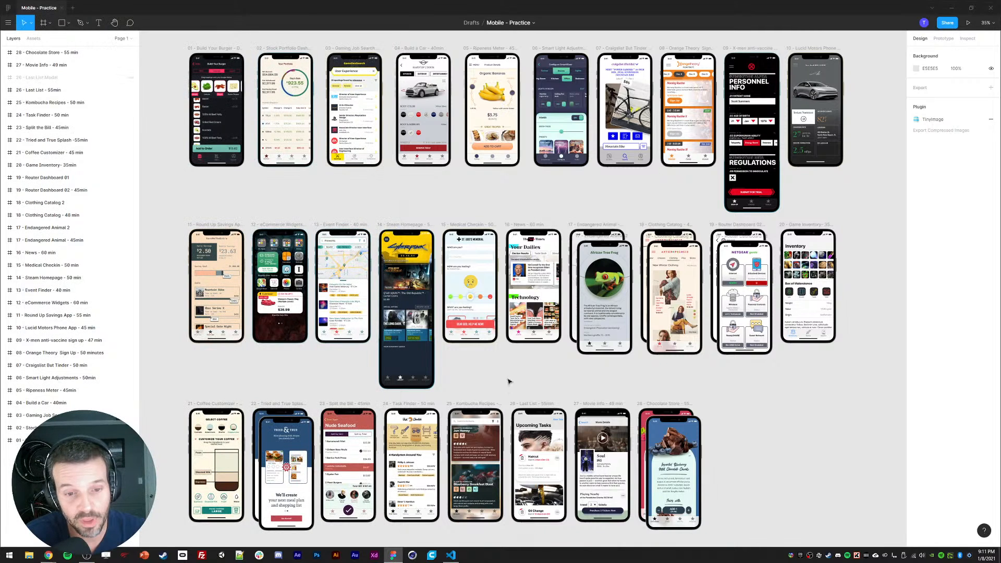
Step: Review moongiant.com's page on today's moon phase and the Moon Phases entry in the exercise list, then return to Figma
click(205, 52)
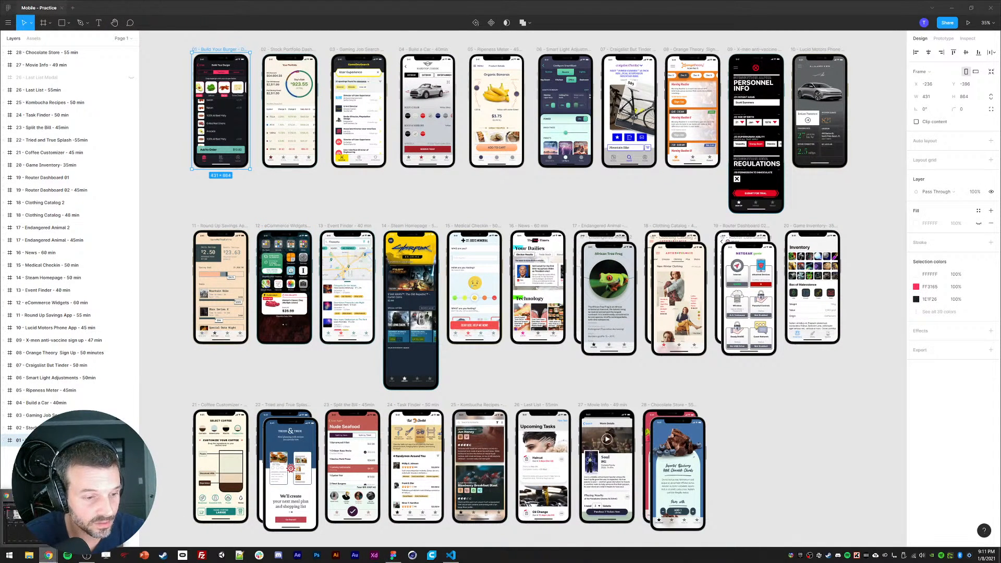
click(48, 556)
drag(0, 26, 262, 20)
scroll(264, 259, down, 4)
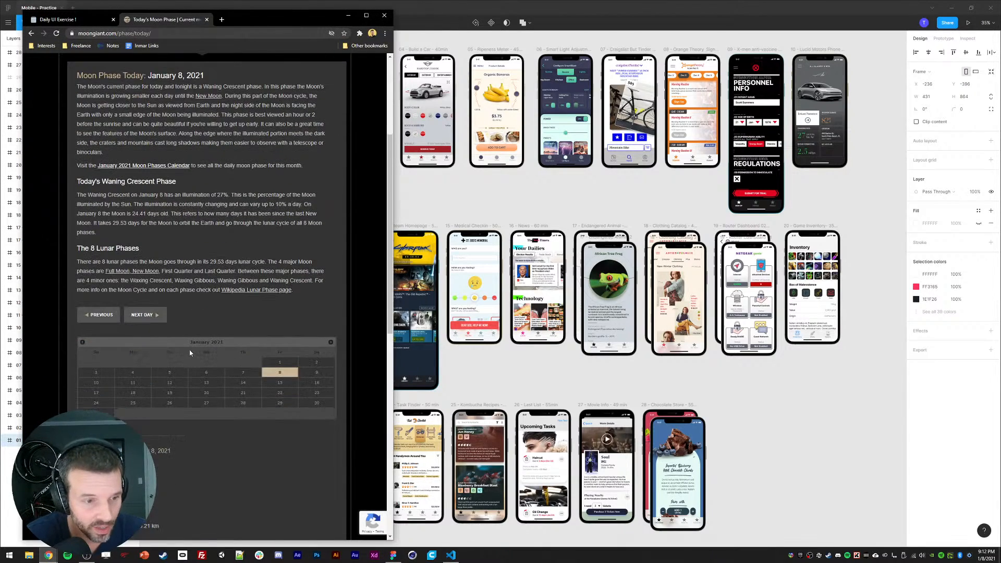
scroll(190, 354, up, 3)
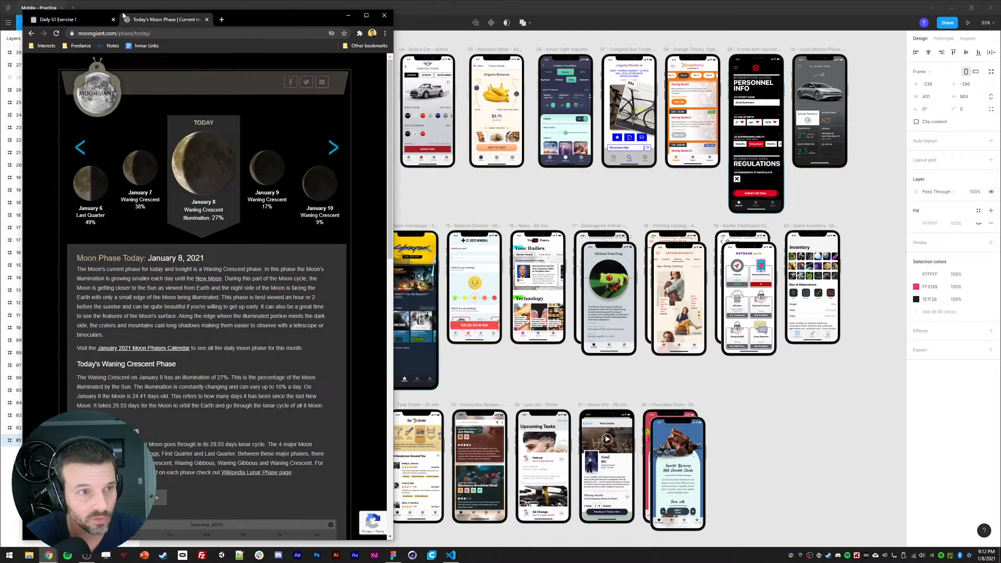
click(95, 19)
drag(242, 22, 230, 20)
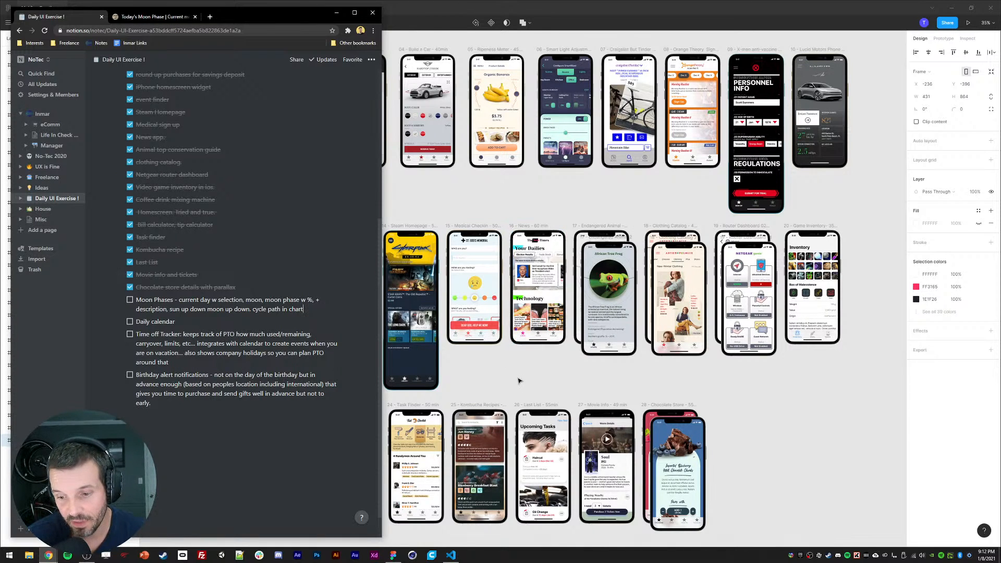
click(463, 196)
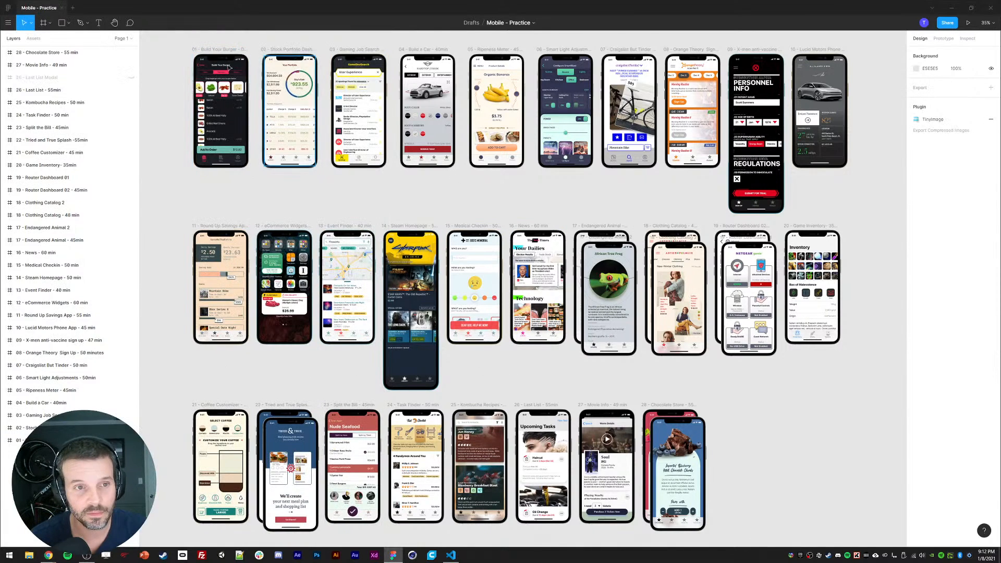
Step: Duplicate the "01 - Build Your Burger" frame and place the copy beside the Chocolate Store frame, with a gap between them
click(206, 51)
drag(675, 393, 593, 334)
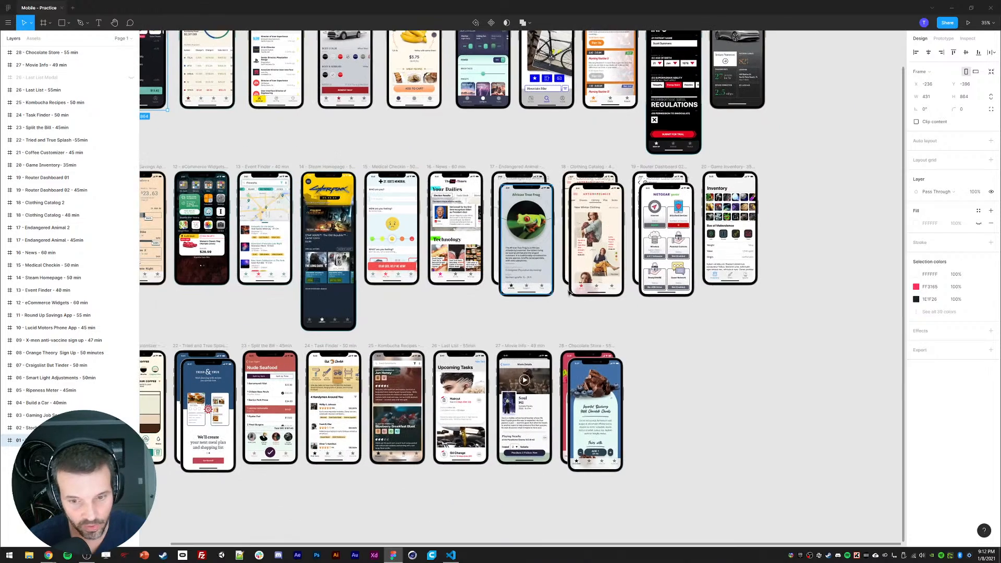
click(594, 347)
key(ctrl+v)
drag(706, 358, 634, 322)
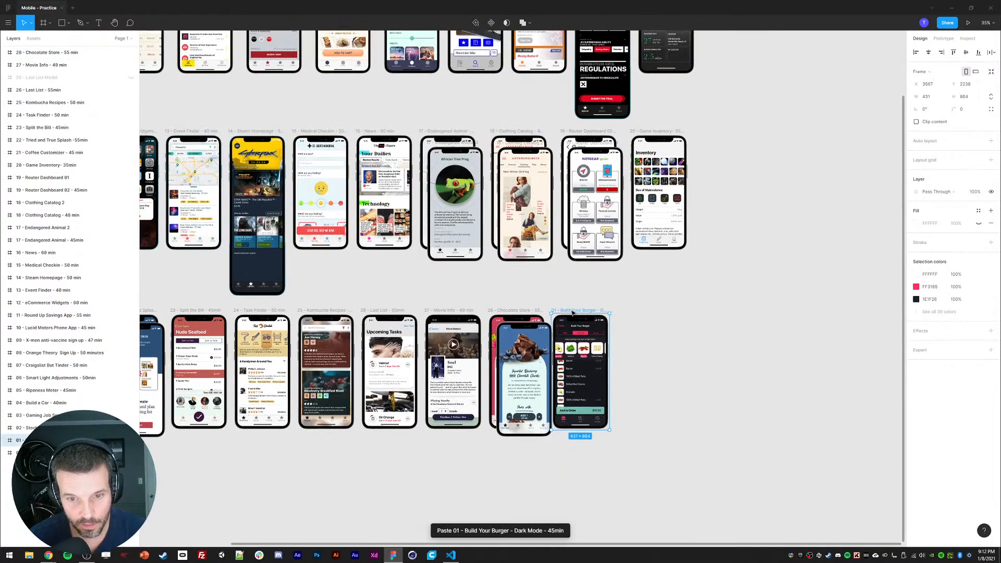
drag(580, 370, 607, 370)
Step: Move the copied burger frame to the top of the layer order and rename it "29 - Lunar Phases"
drag(38, 220, 36, 50)
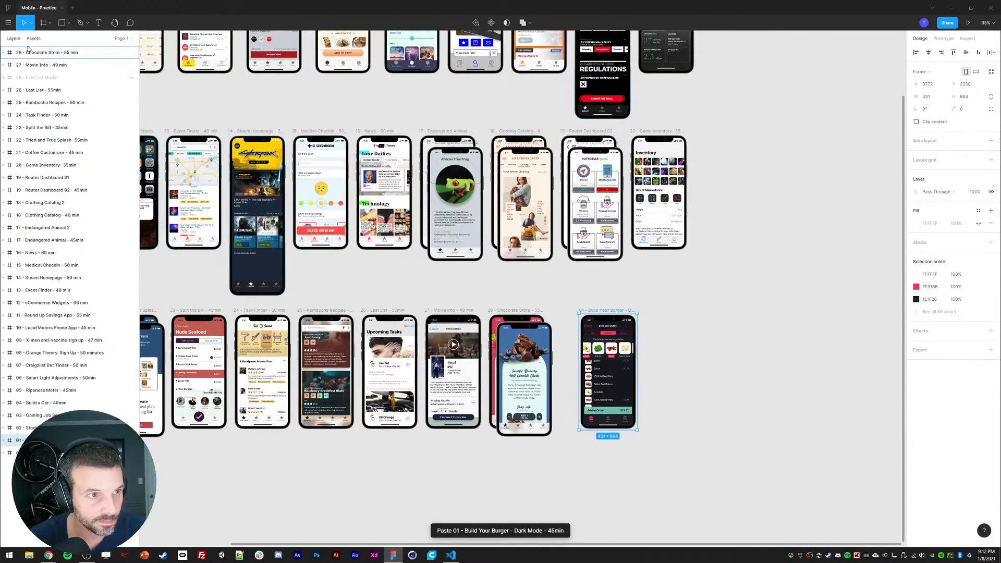
key(shift+2)
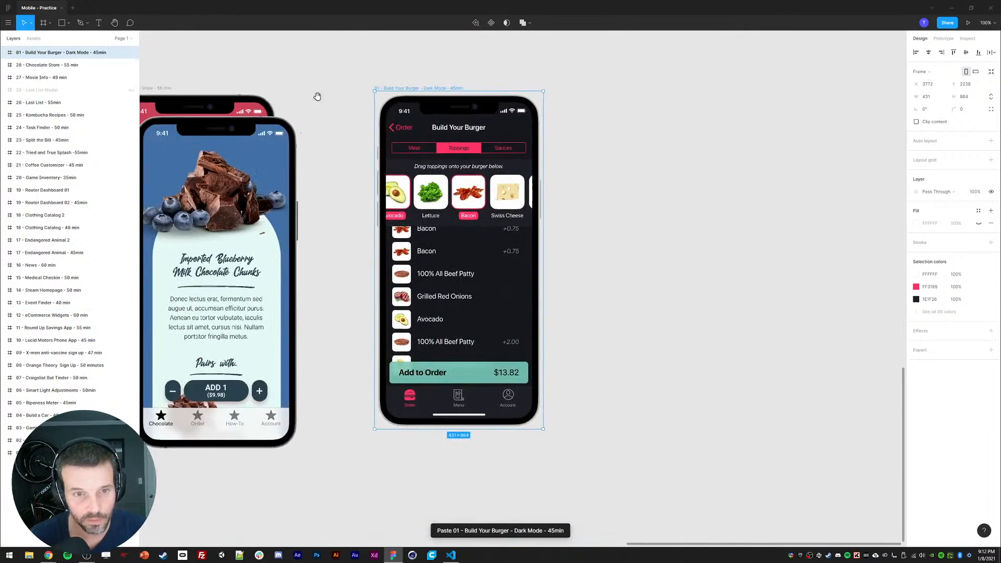
double_click(19, 54)
click(20, 54)
key(ctrl+a)
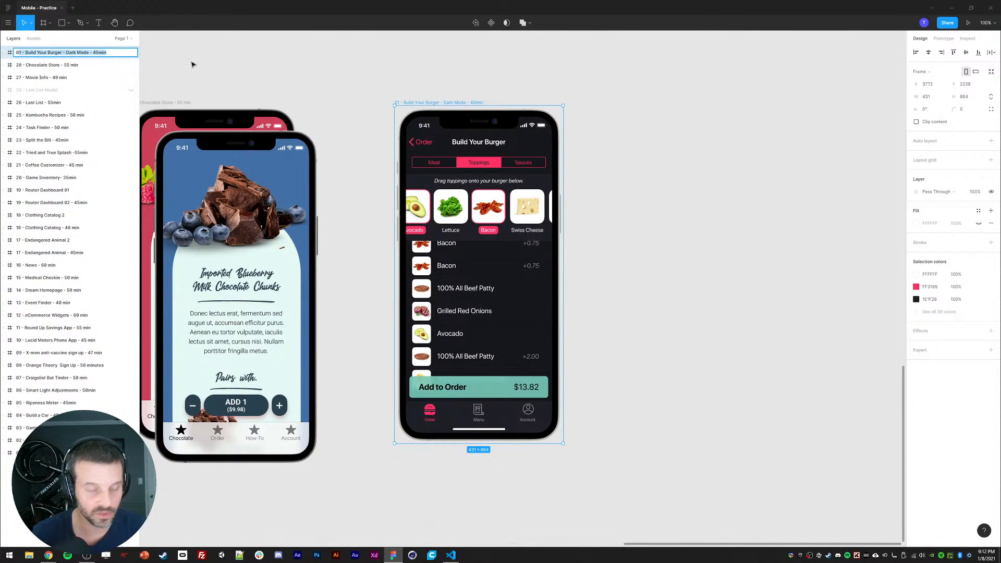
key(BackSpace)
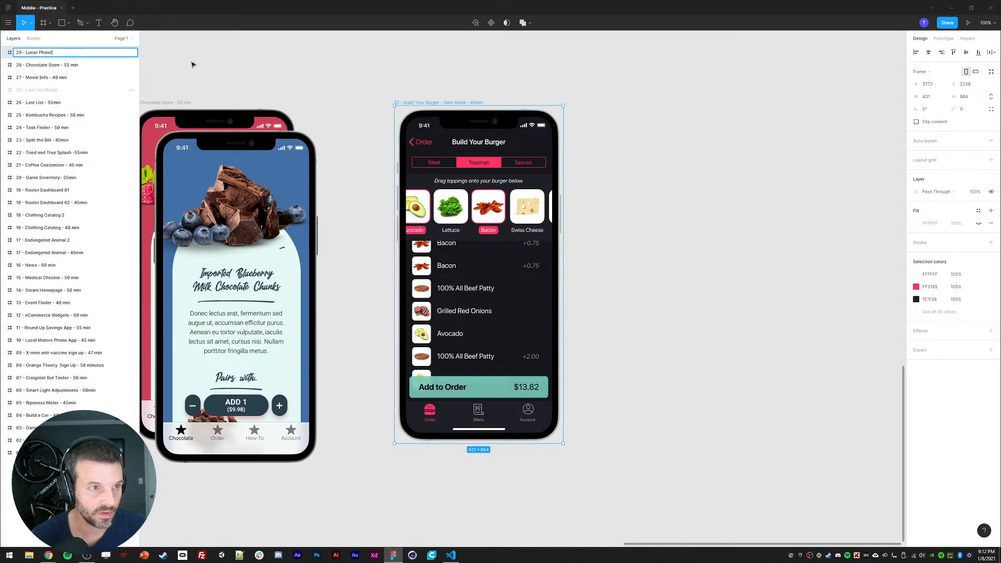
text(29 - Lunar Phass)
key(BackSpace)
text(es)
key(Return)
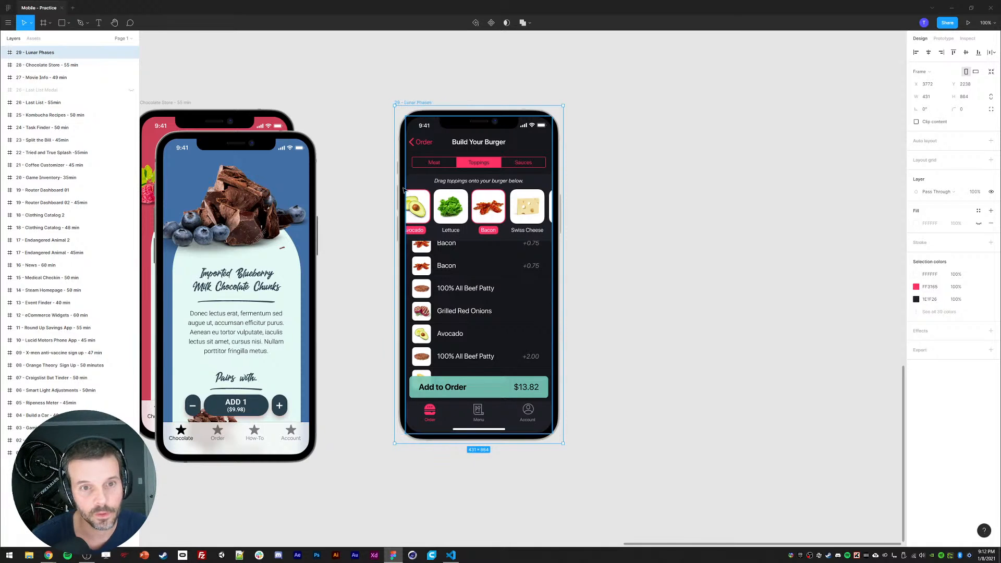
Step: Delete the toppings carousel and the Meat/Toppings/Sauces segmented control from the Lunar Phases screen
double_click(438, 216)
key(Delete)
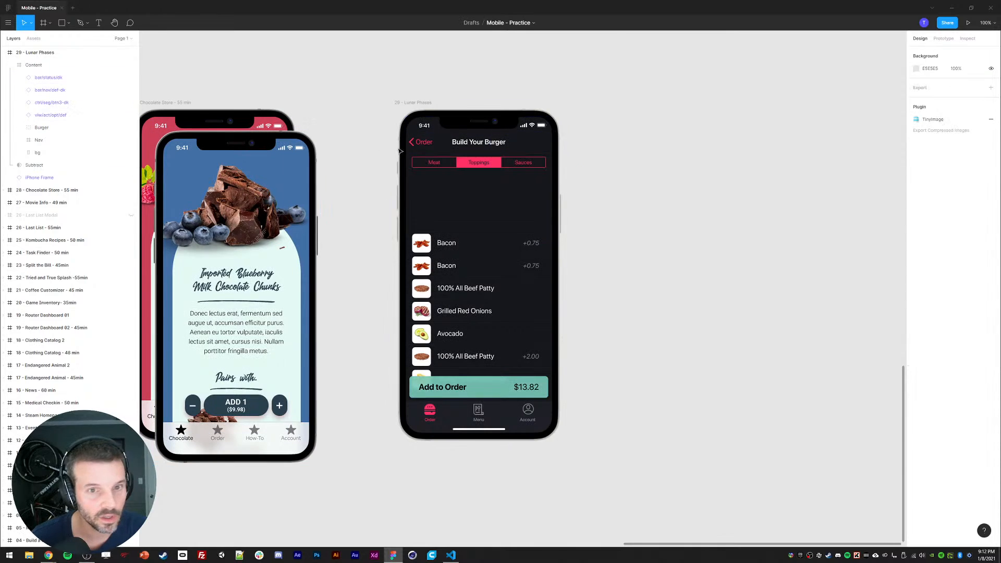
click(452, 203)
click(451, 166)
key(Delete)
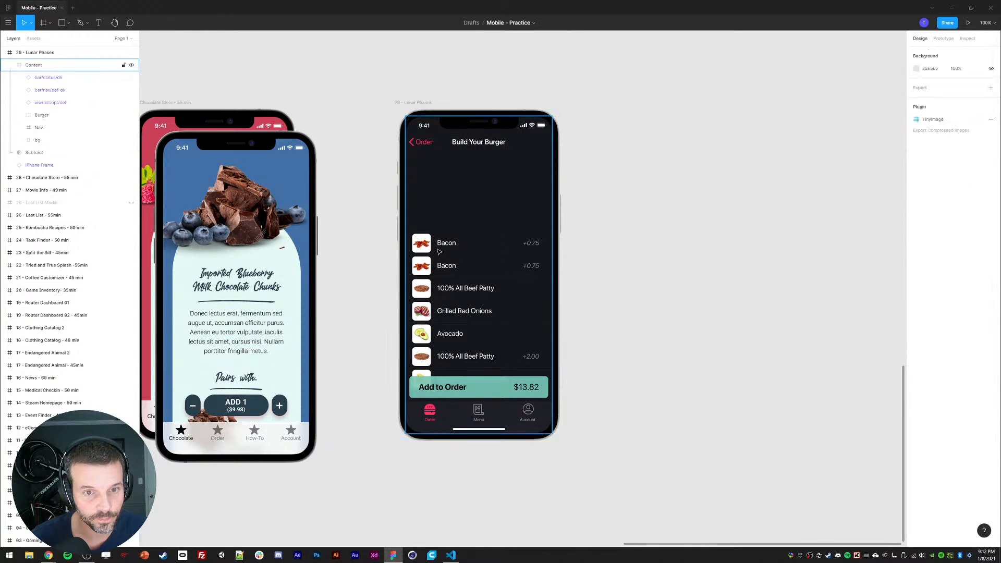
Step: Delete the whole Burger group with the ingredient list from the Lunar Phases screen
click(453, 252)
click(453, 252)
double_click(453, 252)
key(Delete)
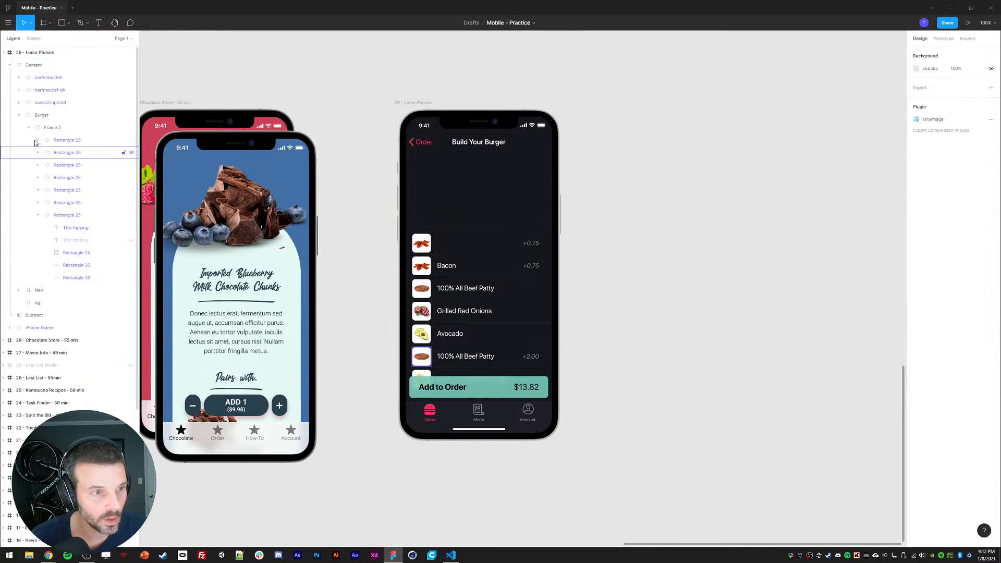
click(46, 115)
key(Delete)
Step: Delete the "Add to Order" price bar from the Lunar Phases screen
ctrl+click(462, 385)
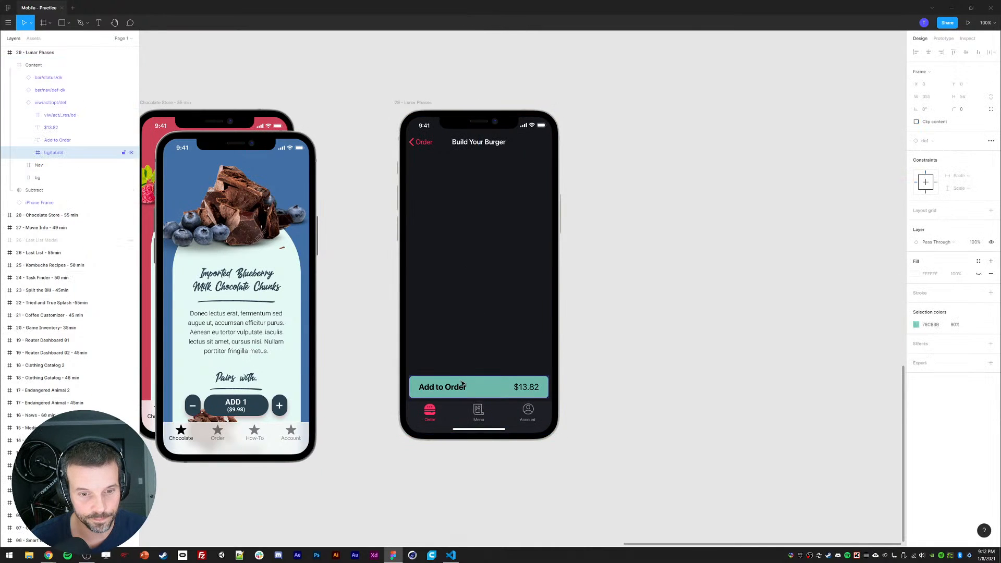
click(363, 361)
double_click(457, 386)
key(Delete)
scroll(358, 258, up, 1)
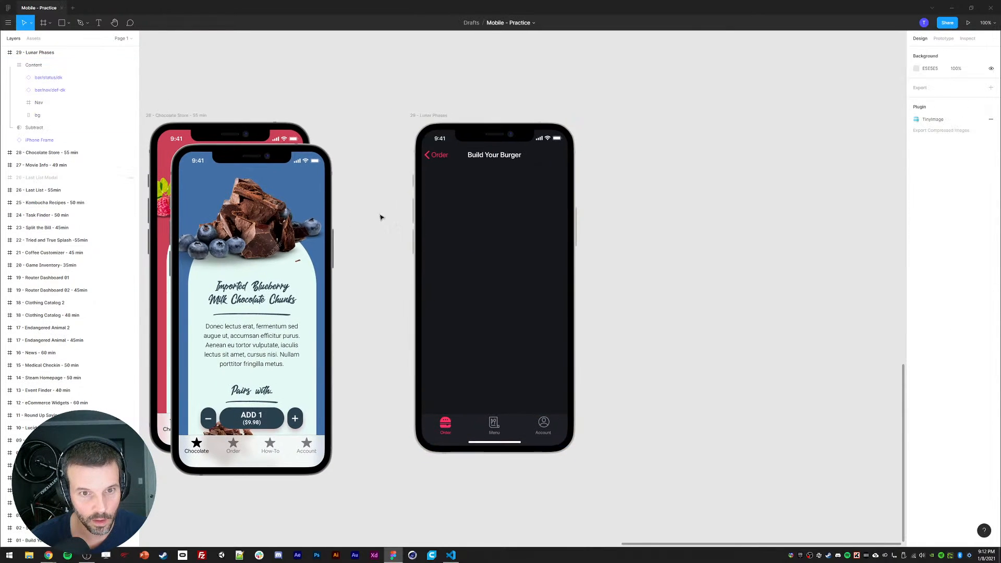
Step: Hide the "Order" back link in the Lunar Phases screen's navigation bar
ctrl+click(431, 161)
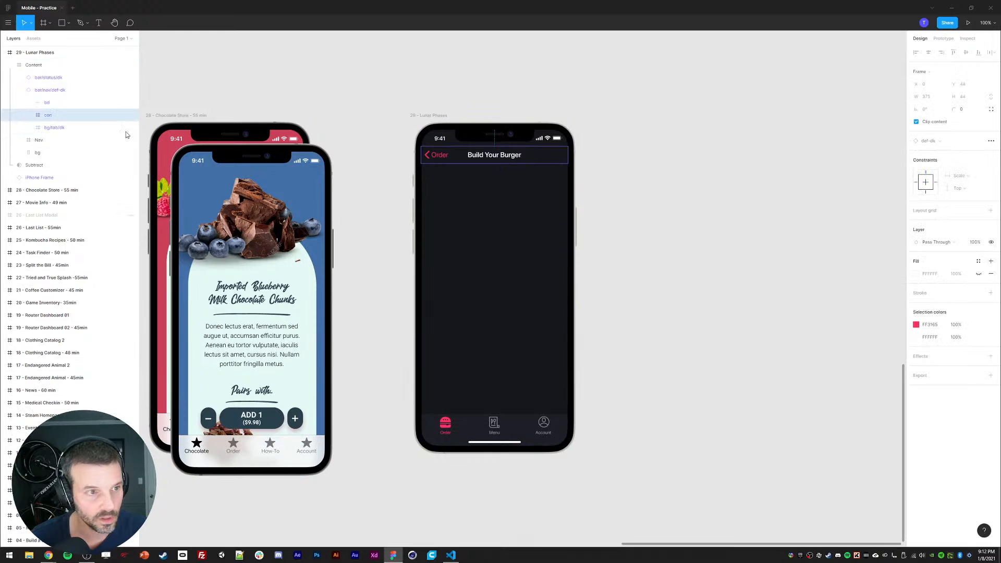
click(437, 160)
double_click(437, 160)
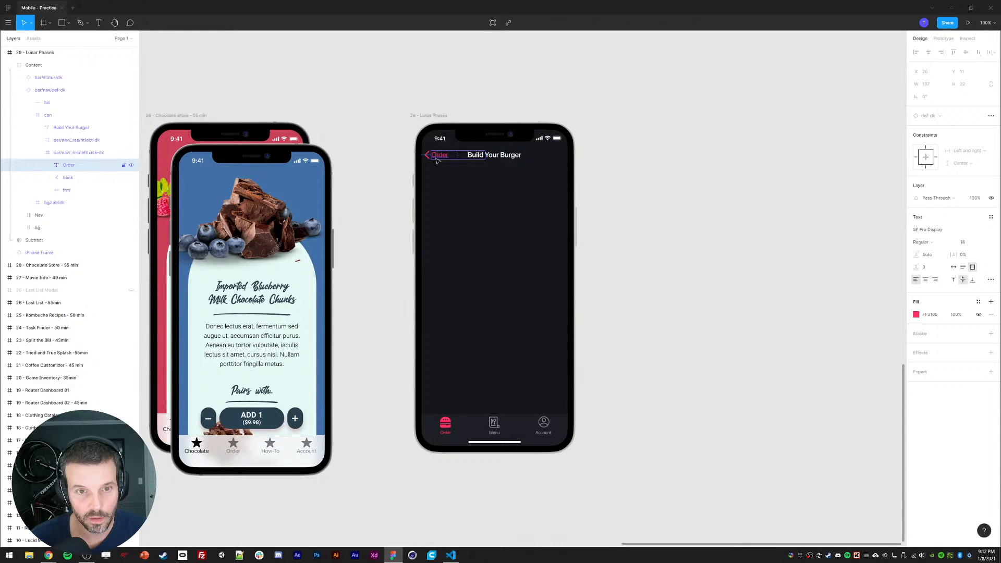
click(76, 156)
click(132, 152)
click(375, 192)
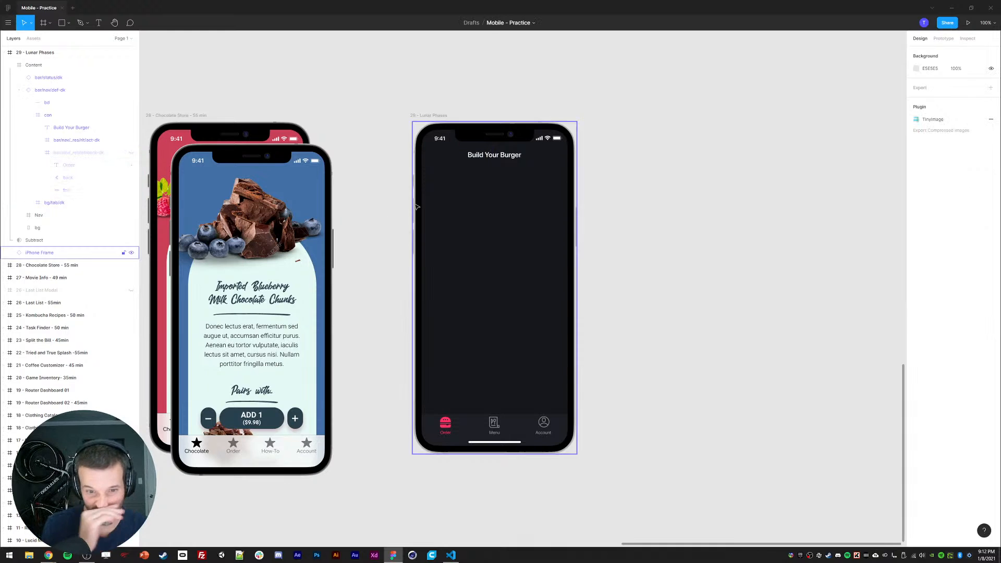
Step: Change the "Build Your Burger" title to "Current Lunar Phase"
double_click(494, 155)
text(Cur)
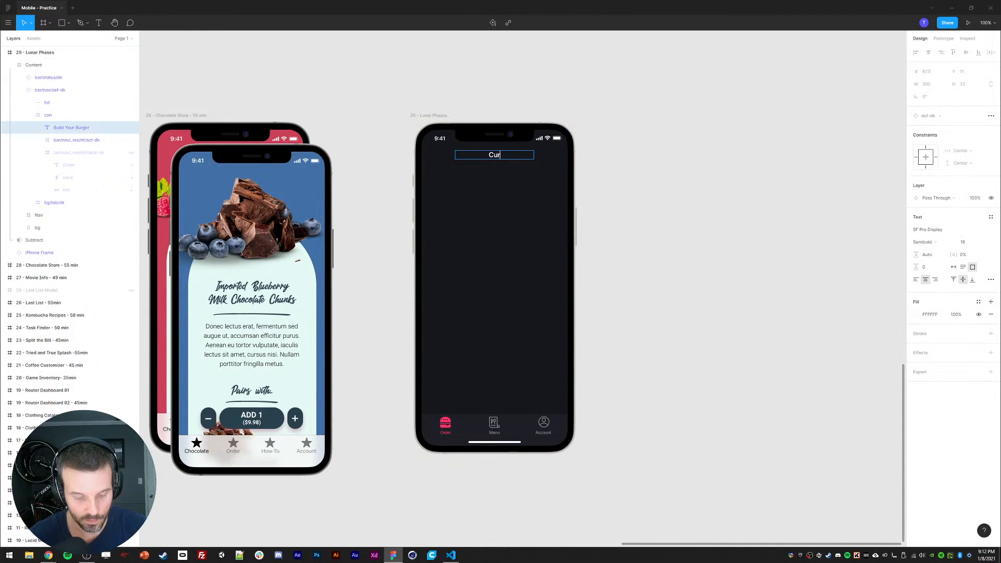
text(rent Lunar Phase)
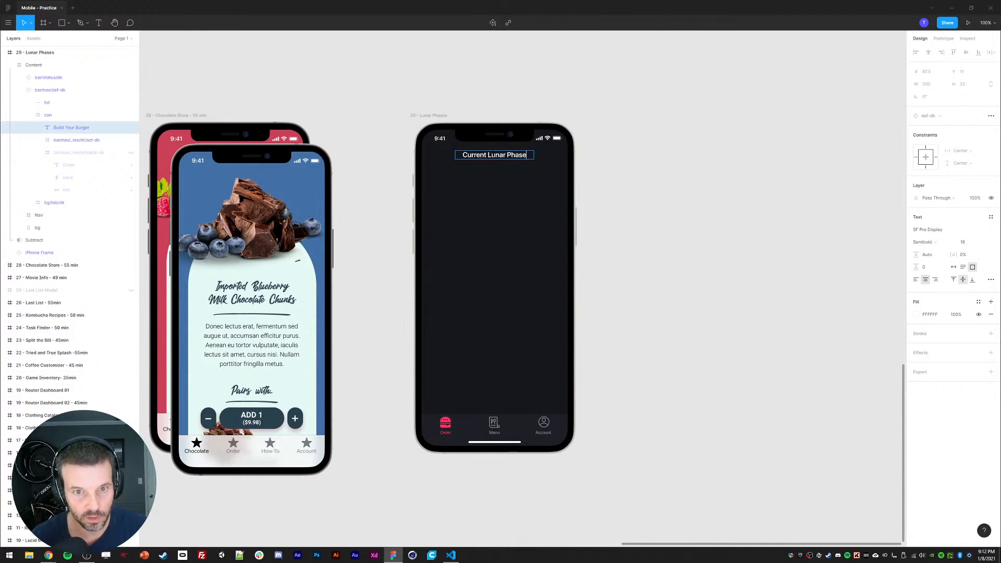
key(Escape)
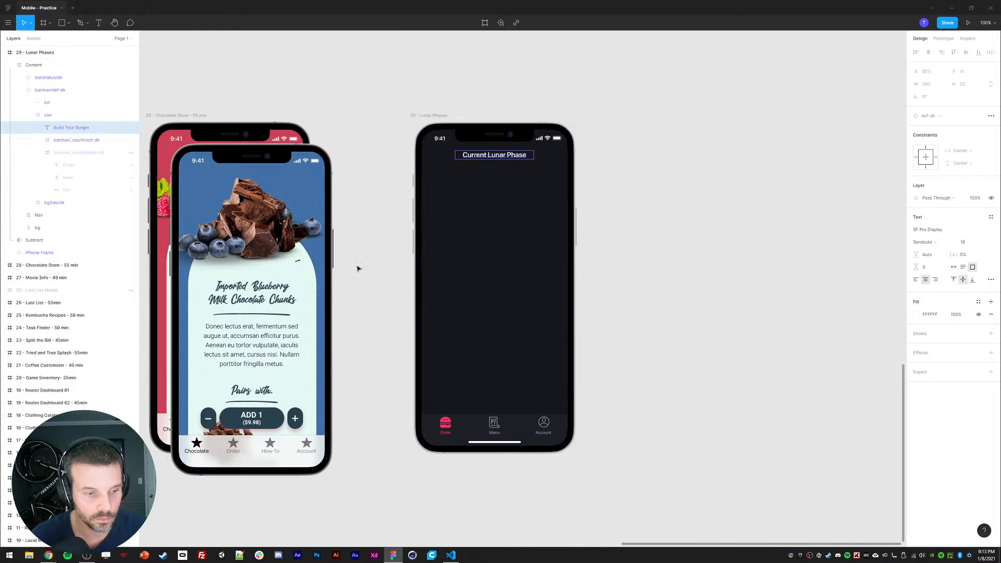
Step: Replace the word "Current" in the screen title so it reads "Tonight's Lunar Phase"
double_click(479, 155)
double_click(479, 155)
text(Tonights)
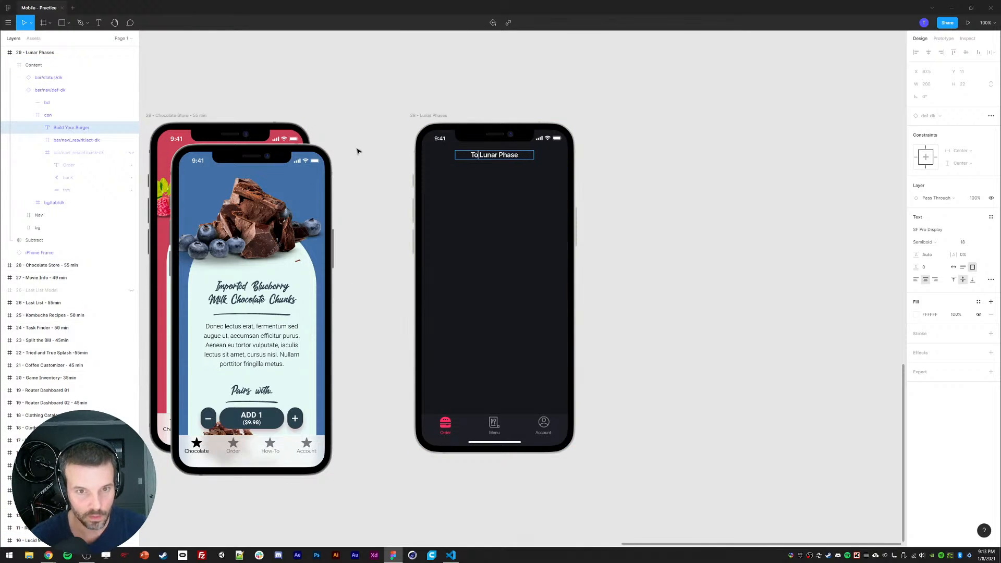
key(Left)
text(')
key(Escape)
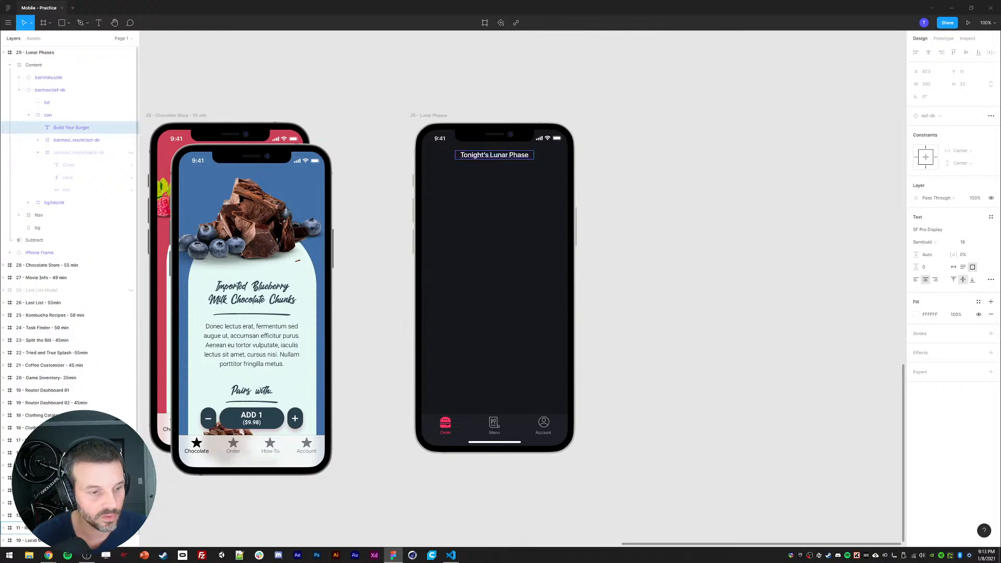
Step: Copy the Moon Phases description from the exercise list into the Figma canvas and place it above the Lunar Phases phone
click(48, 556)
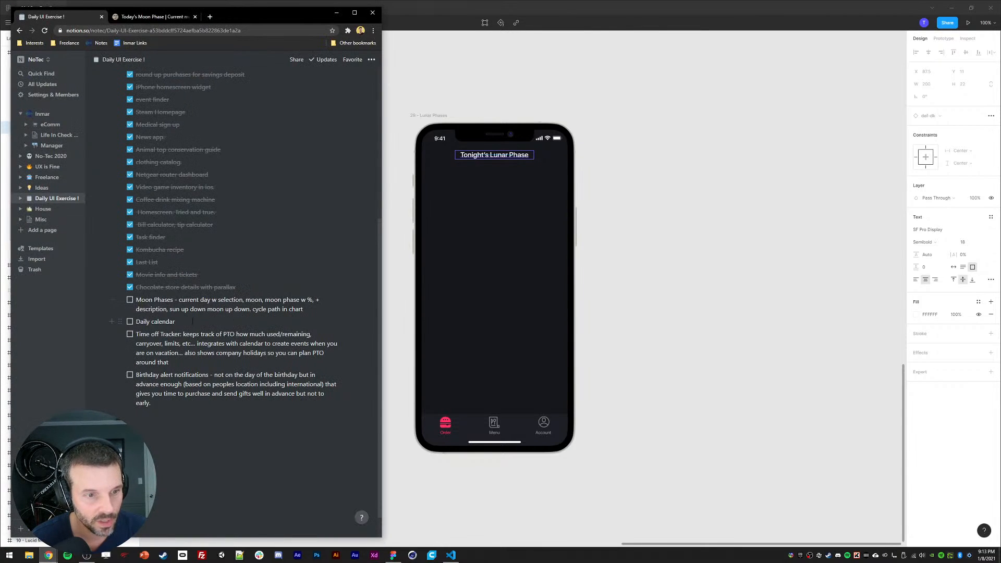
drag(192, 322, 138, 302)
click(153, 304)
drag(304, 310, 138, 301)
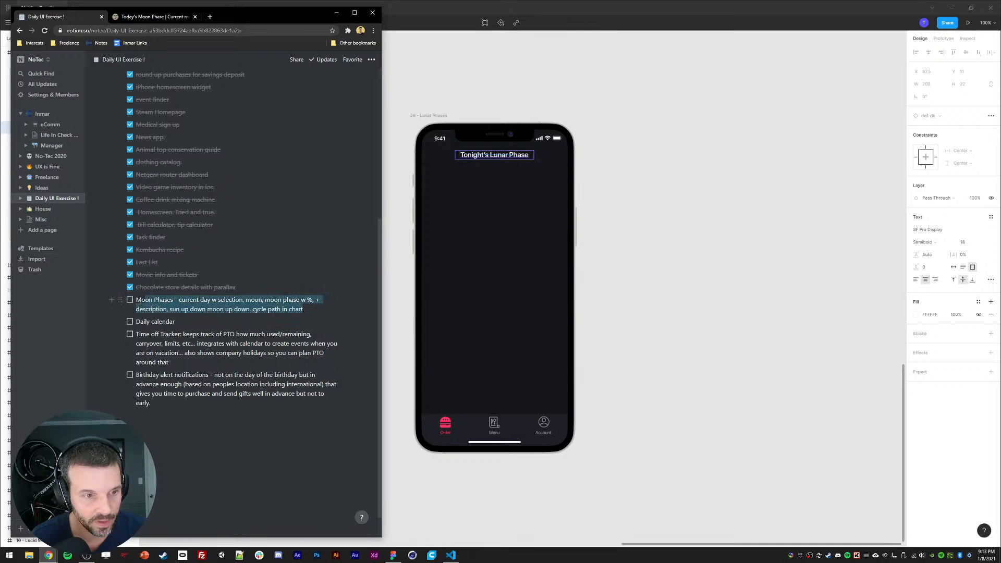
click(720, 275)
key(ctrl+v)
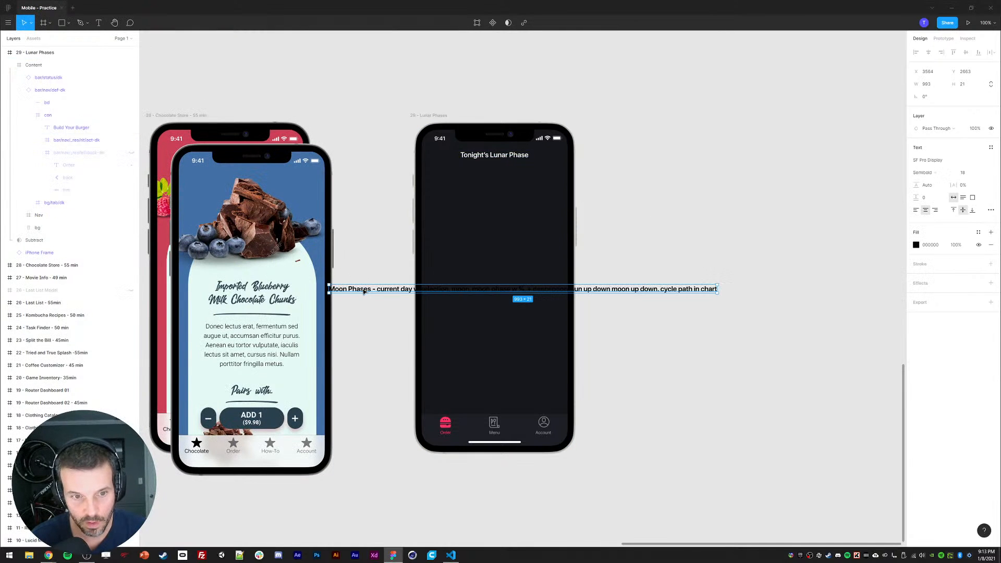
drag(364, 291, 541, 84)
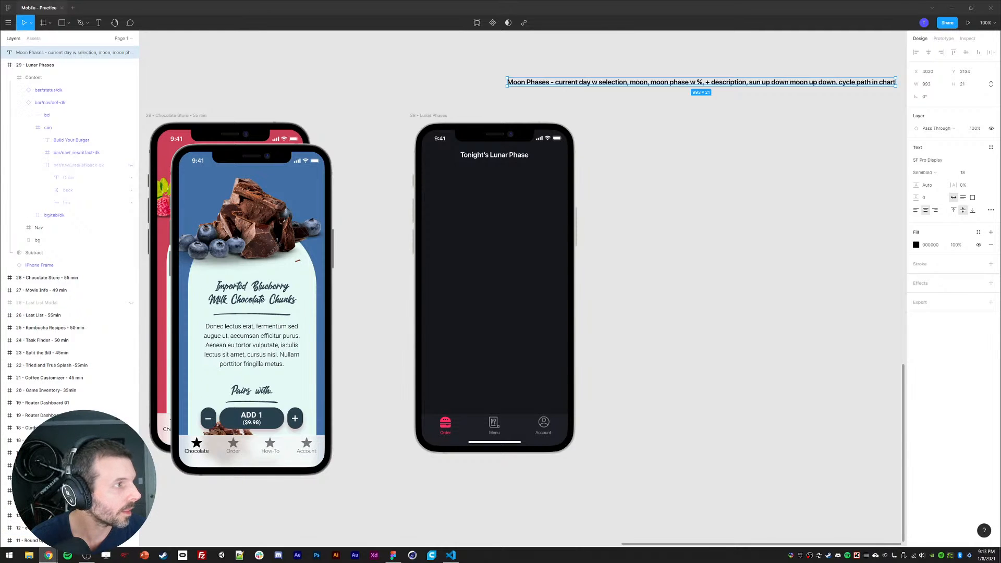
Step: Switch to Chrome, show the moongiant.com moon phase page and widen the window to view its full layout
key(alt+Tab)
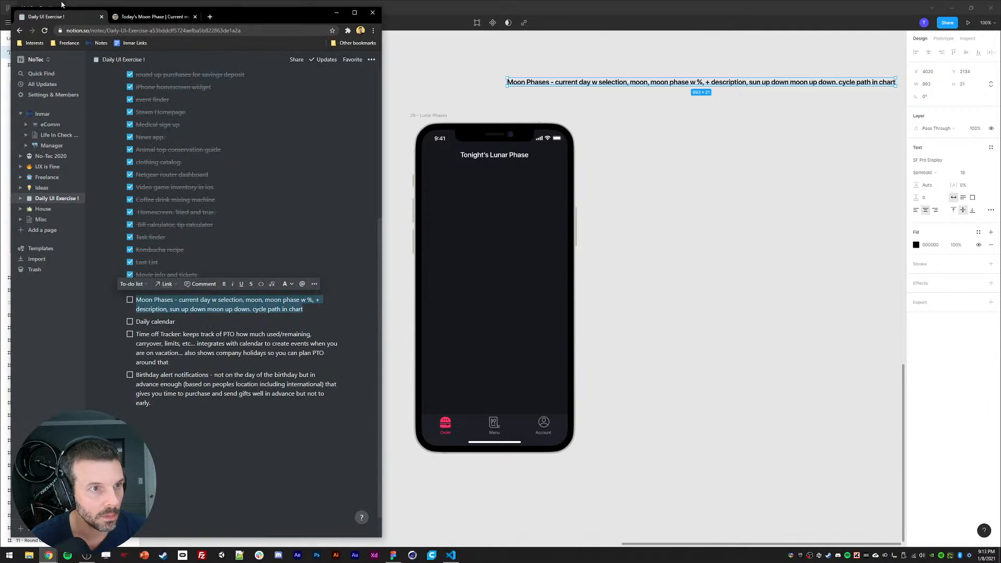
click(151, 17)
drag(383, 206, 587, 220)
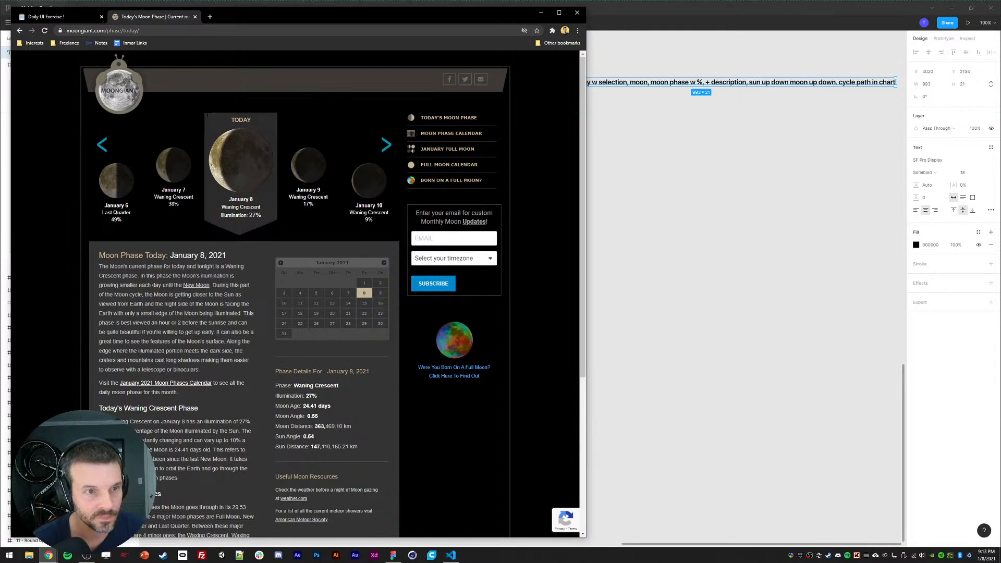
Step: Paste the captured "TODAY" January 8 moon card into the Figma file and place it on the canvas beside the Lunar Phases phone
key(alt+Tab)
click(705, 251)
key(ctrl+v)
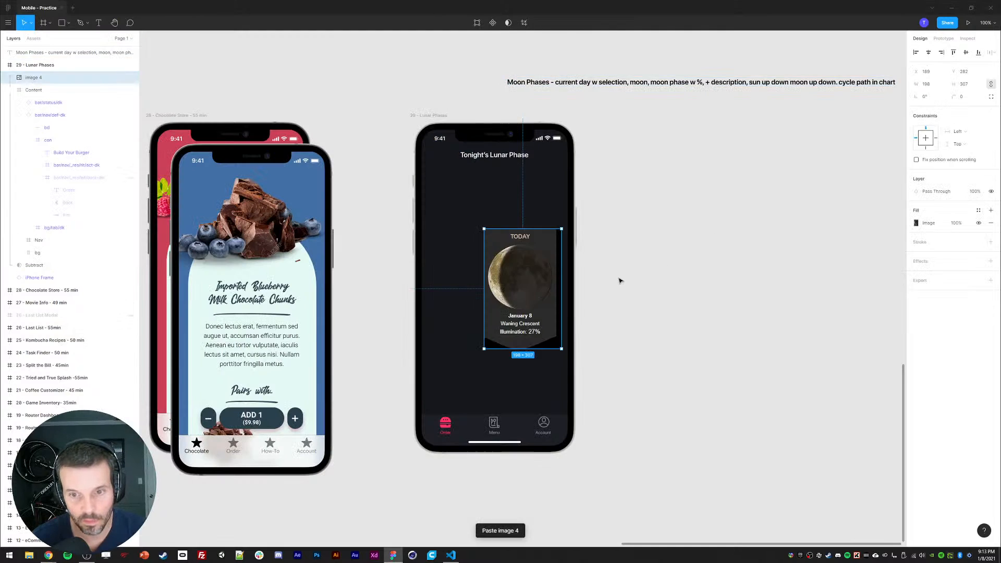
drag(523, 303, 698, 210)
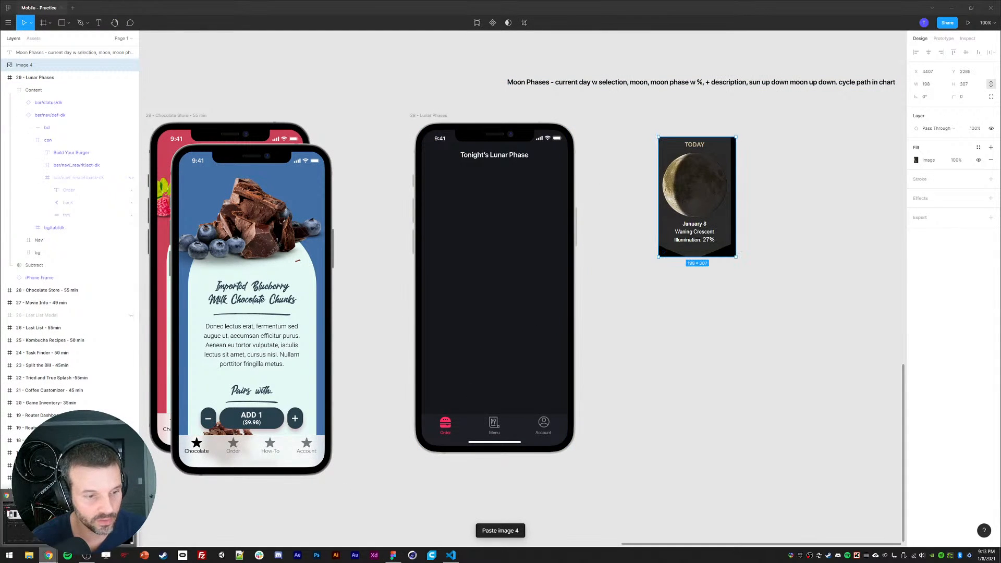
Step: Capture the "Phase Details For - January 8, 2021" block from moongiant.com and place it in Figma below the moon card
click(47, 555)
scroll(181, 333, down, 1)
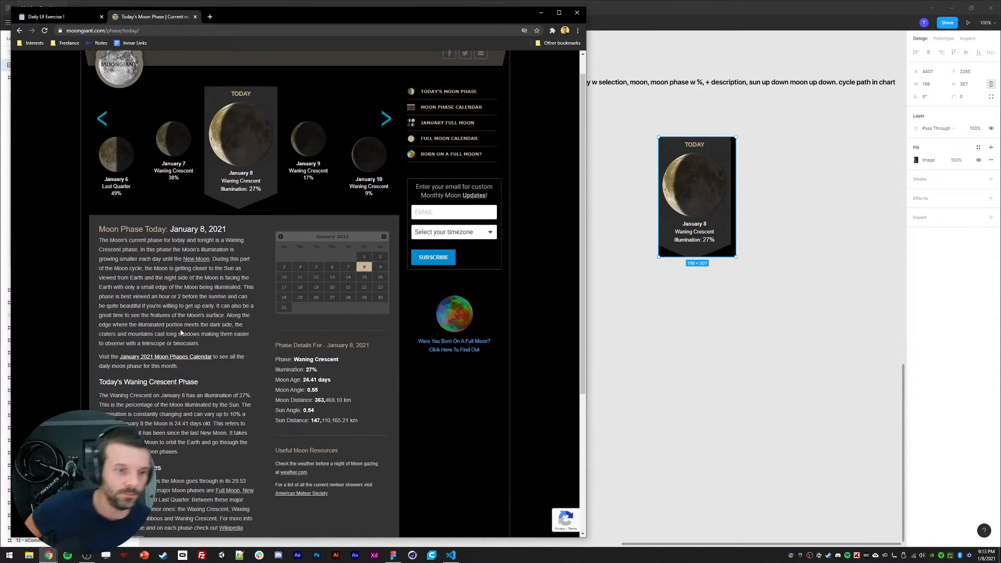
scroll(181, 332, down, 1)
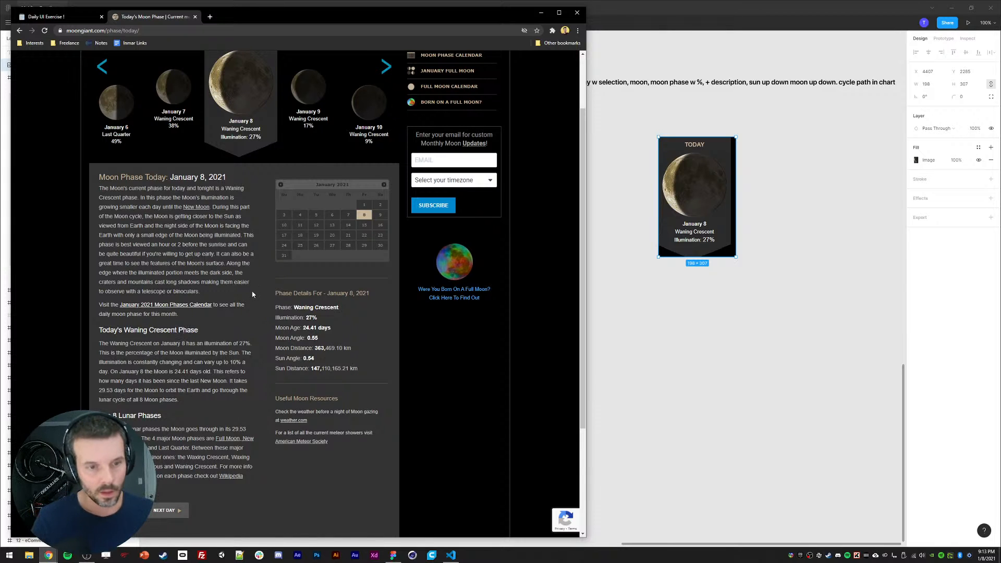
click(631, 344)
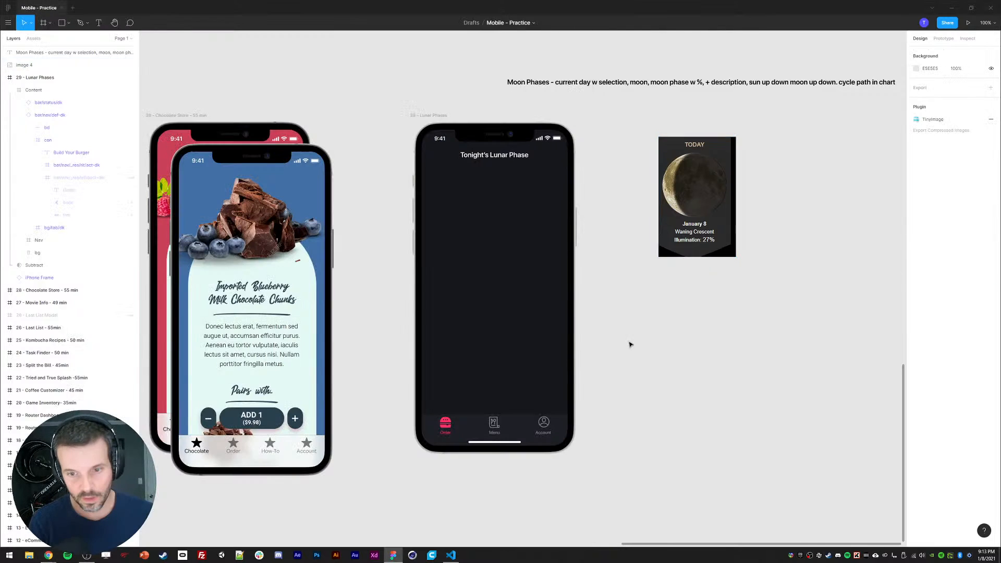
key(ctrl+v)
drag(529, 307, 689, 343)
Step: Try copying the Waning Crescent Moonrise And Moonset image from the page into Figma below the phase details, and delete the pasted copy
click(48, 556)
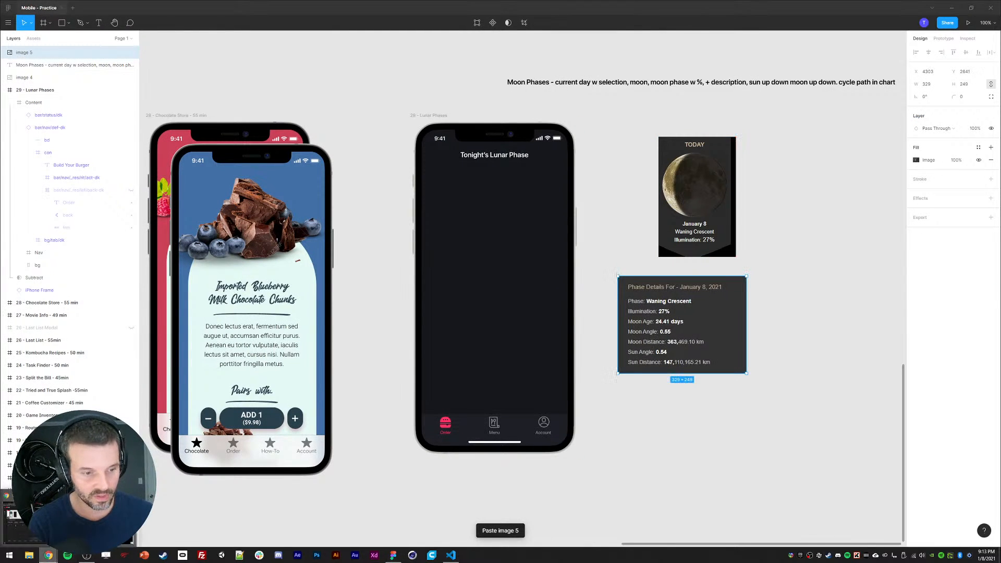
scroll(152, 360, down, 2)
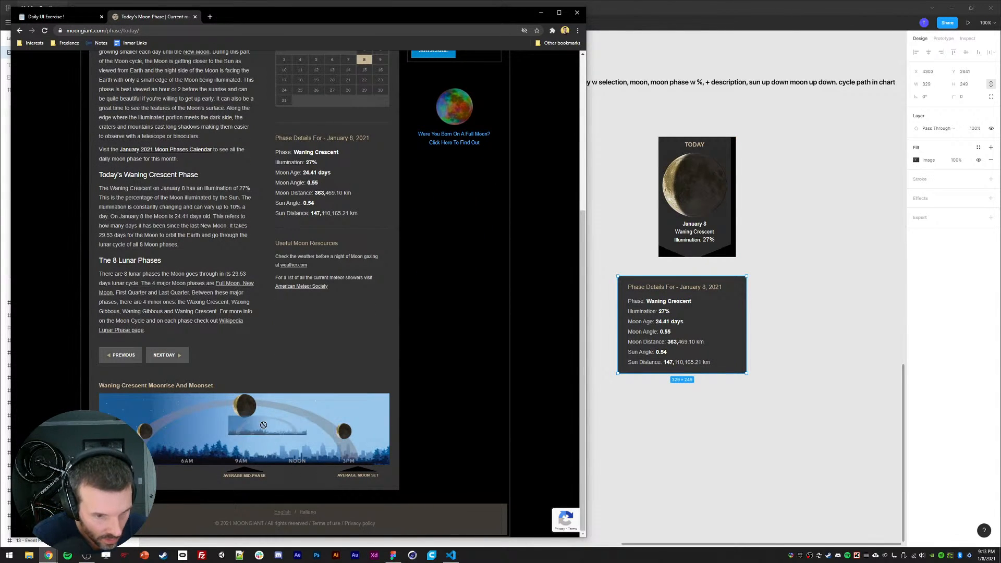
click(393, 555)
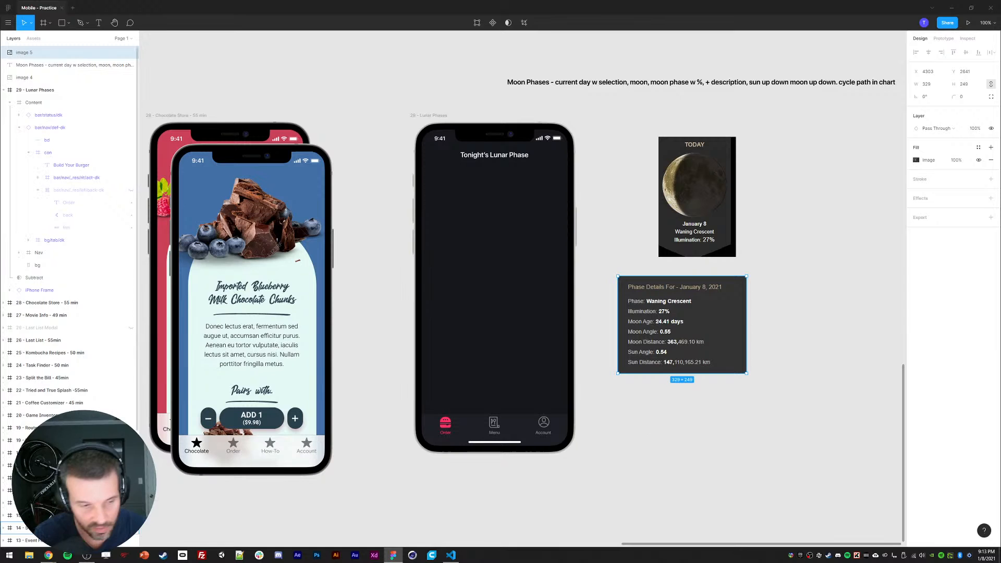
click(48, 555)
right_click(154, 448)
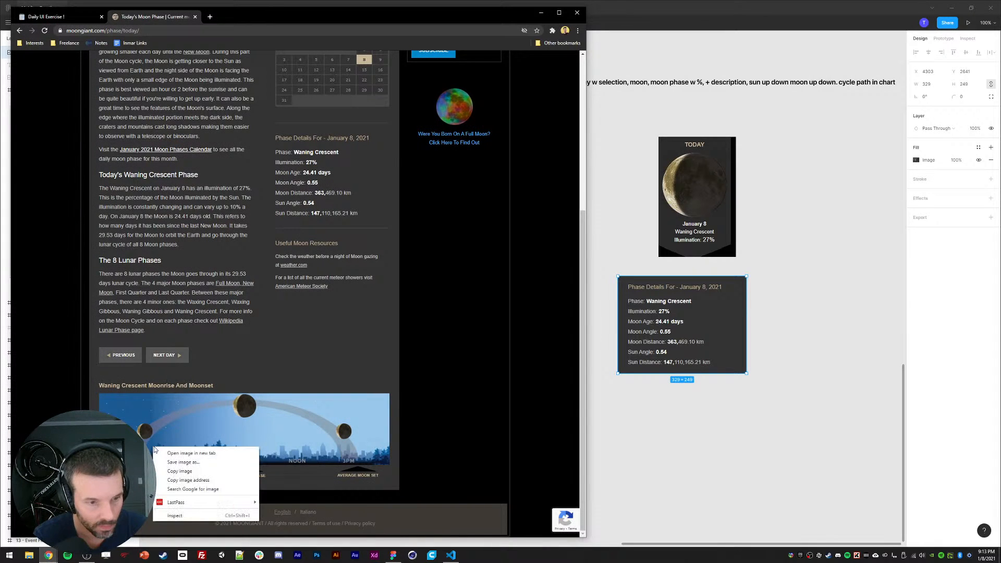
click(180, 471)
click(724, 448)
key(ctrl+v)
drag(520, 310, 775, 454)
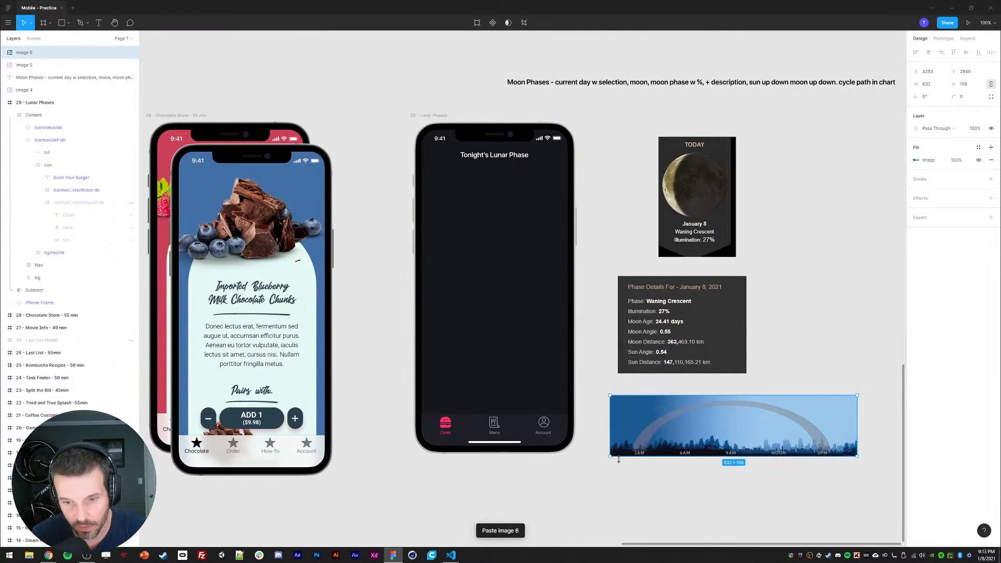
key(Delete)
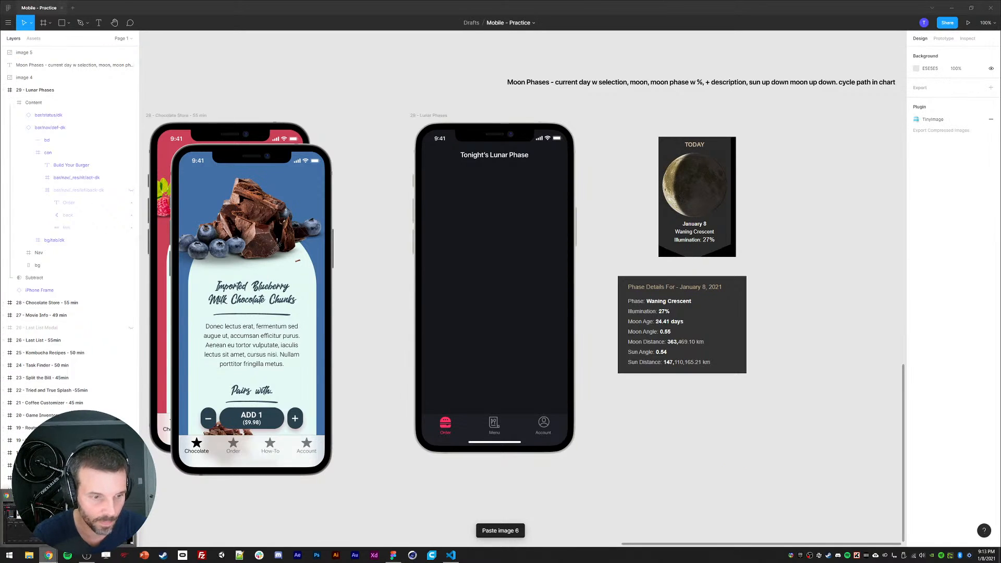
Step: Capture a screenshot of the whole moonrise and moonset chart with its labels and place it in Figma below the phase details
click(48, 554)
key(Print)
drag(99, 392, 394, 481)
click(727, 429)
key(ctrl+v)
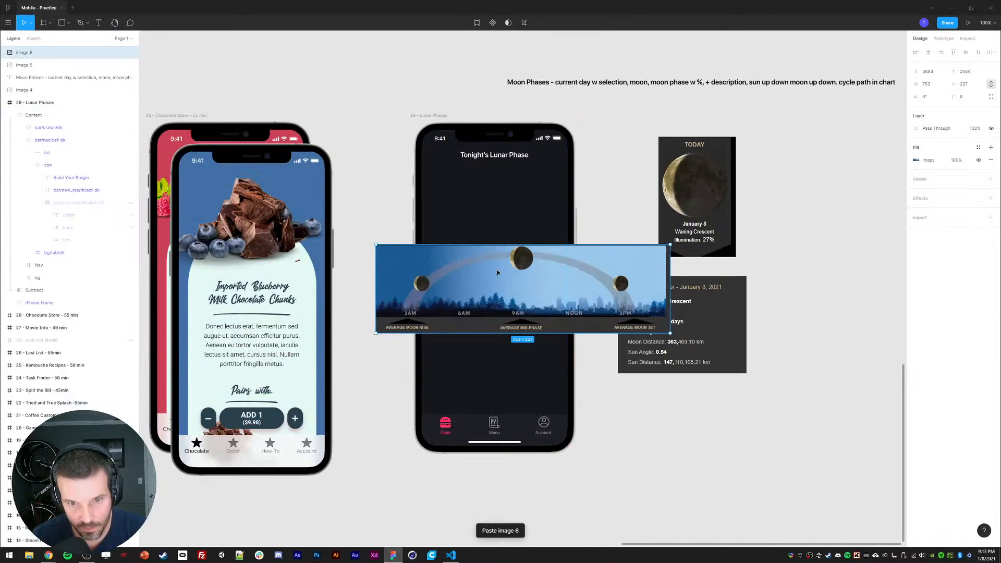
drag(616, 302, 849, 465)
drag(796, 335, 749, 326)
drag(704, 434, 701, 426)
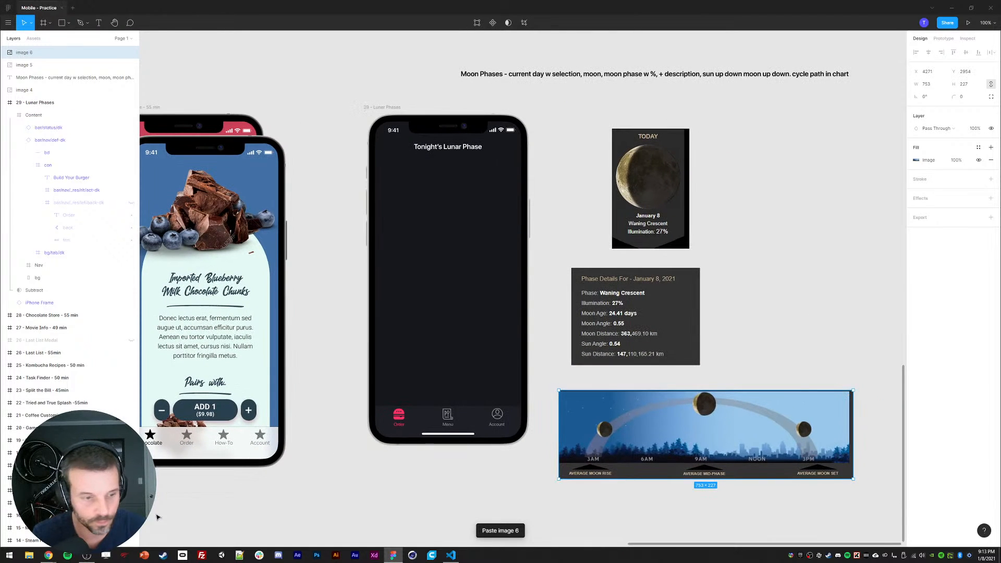
Step: Review the moongiant.com moon phase page for further reference content and return to the collected references in Figma
key(alt+Tab)
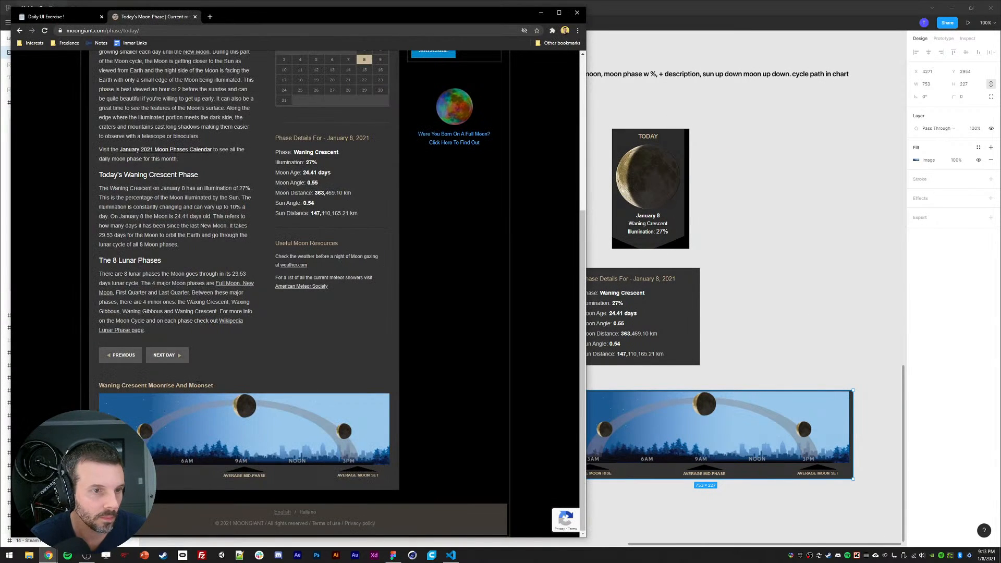
scroll(198, 360, up, 4)
scroll(192, 354, down, 1)
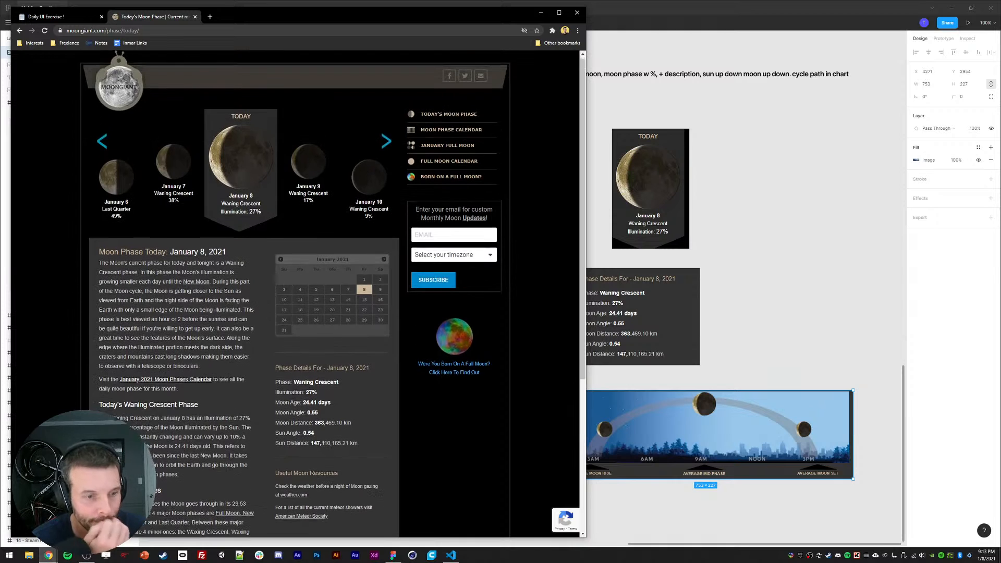
scroll(192, 354, down, 1)
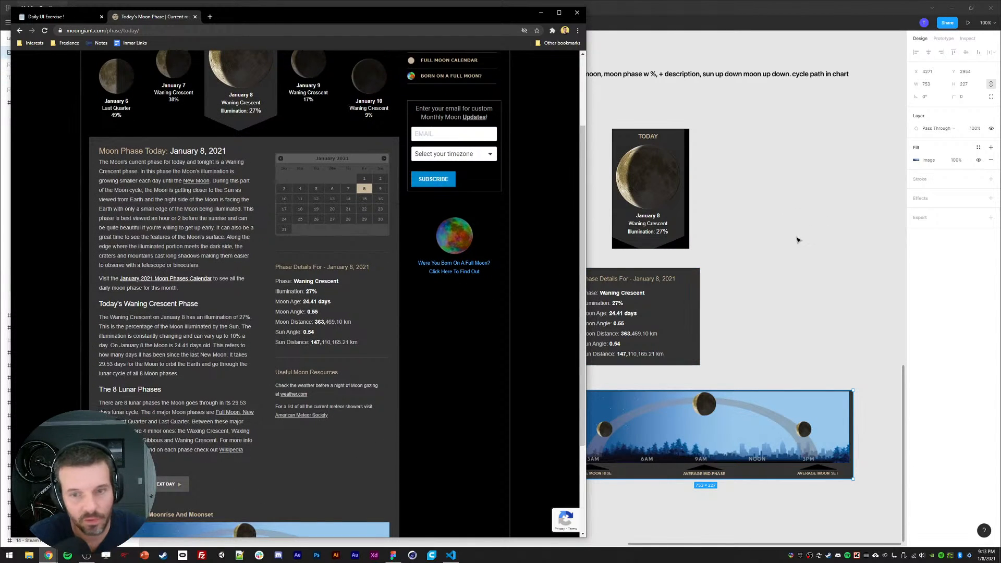
click(832, 273)
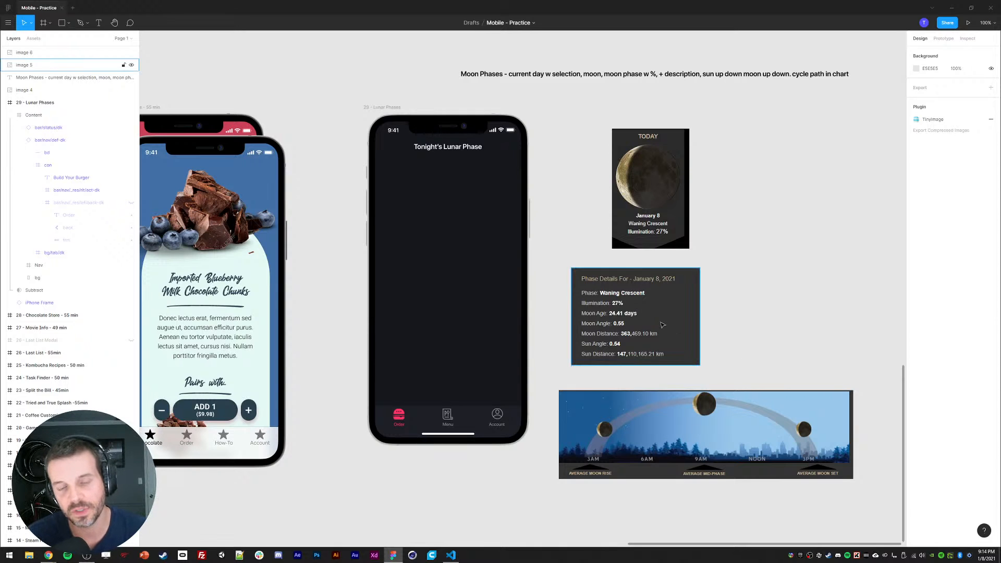
scroll(749, 203, right, 1)
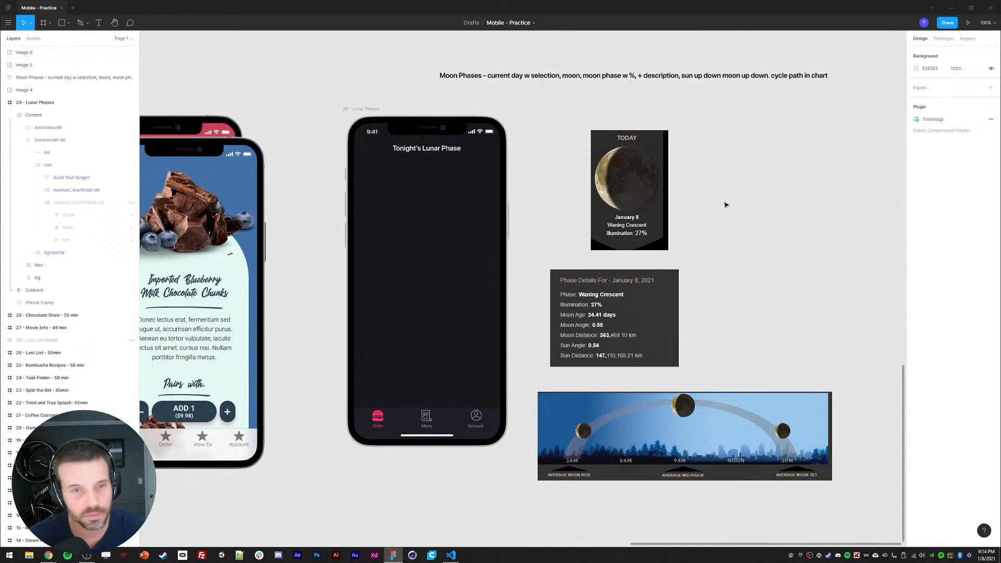
scroll(526, 146, up, 1)
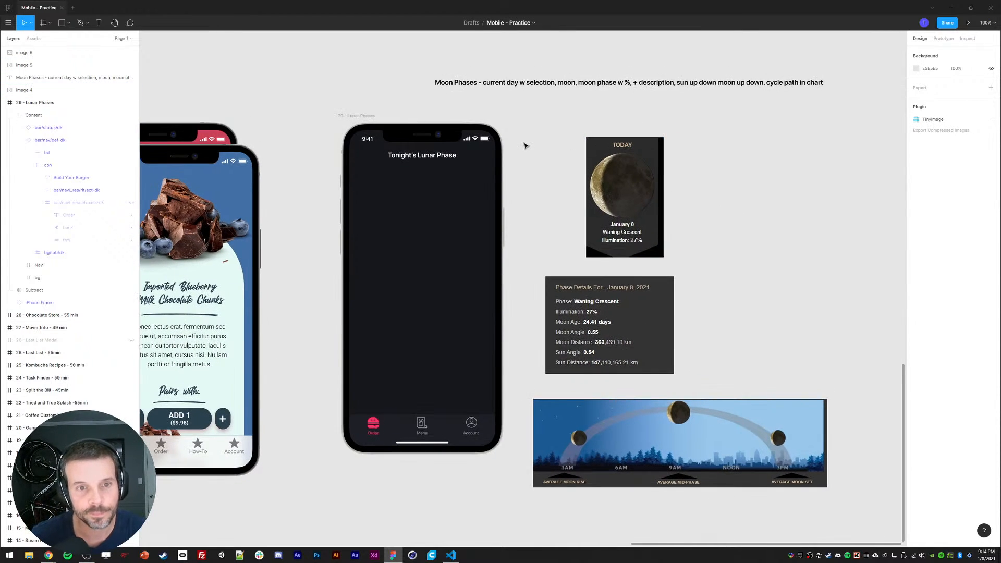
Step: Correct the word "Tonight's" in the Lunar Phases screen title and finish editing the text
ctrl+click(403, 157)
click(405, 155)
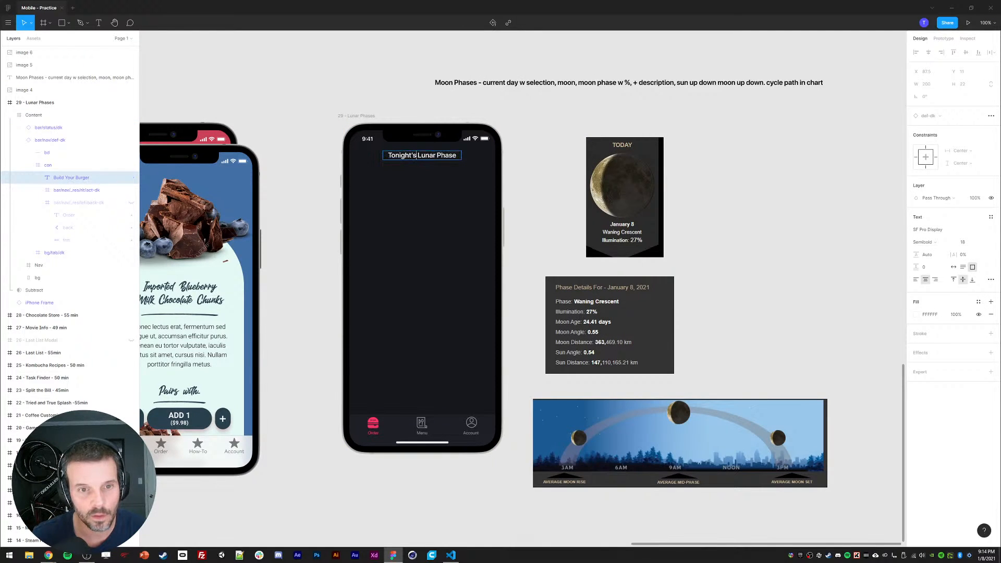
key(BackSpace)
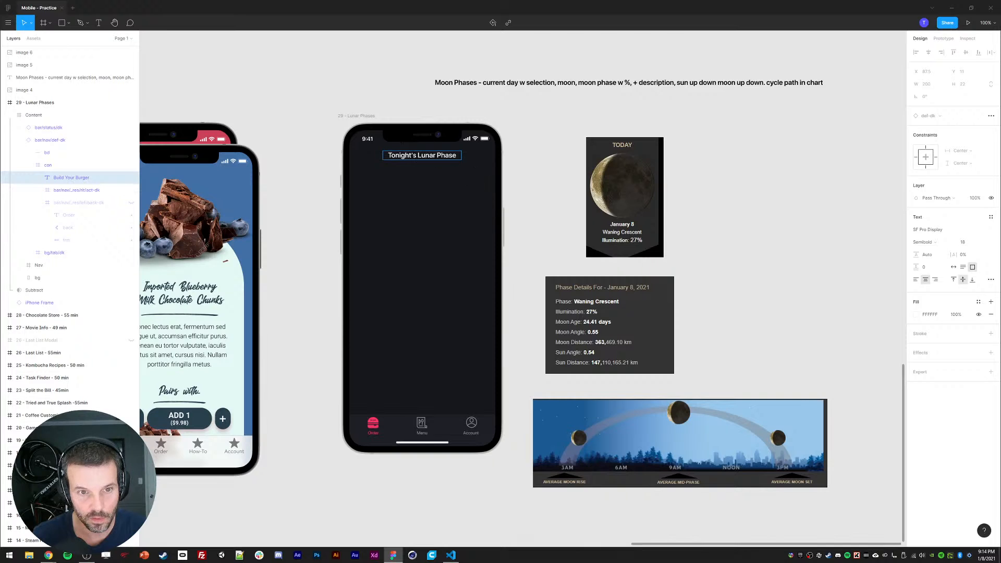
key(Escape)
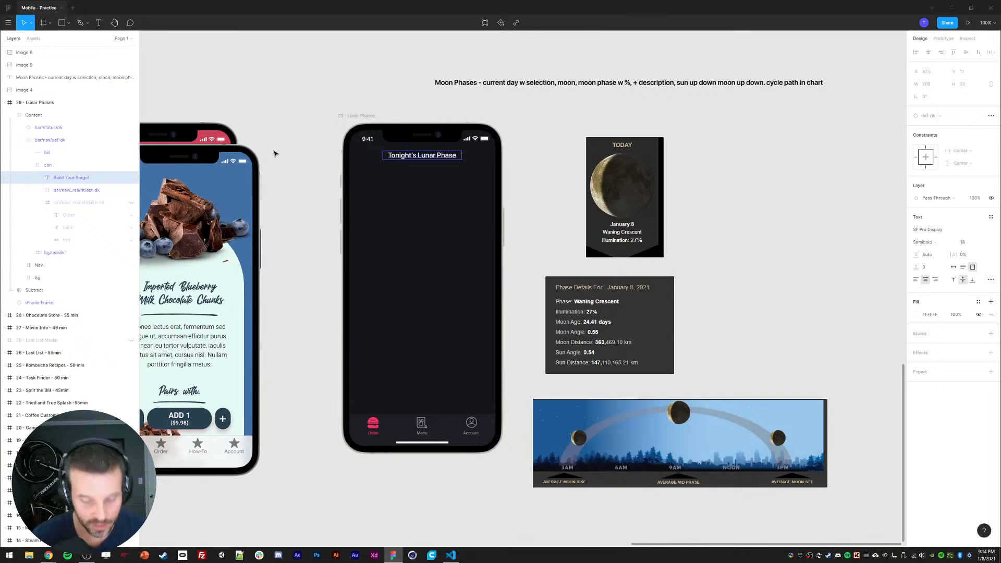
click(275, 151)
Step: Try placing moon-phases_delpixel-ss-resize2.png at its original size inside the phone screen, and undo the placement
key(ctrl+shift+k)
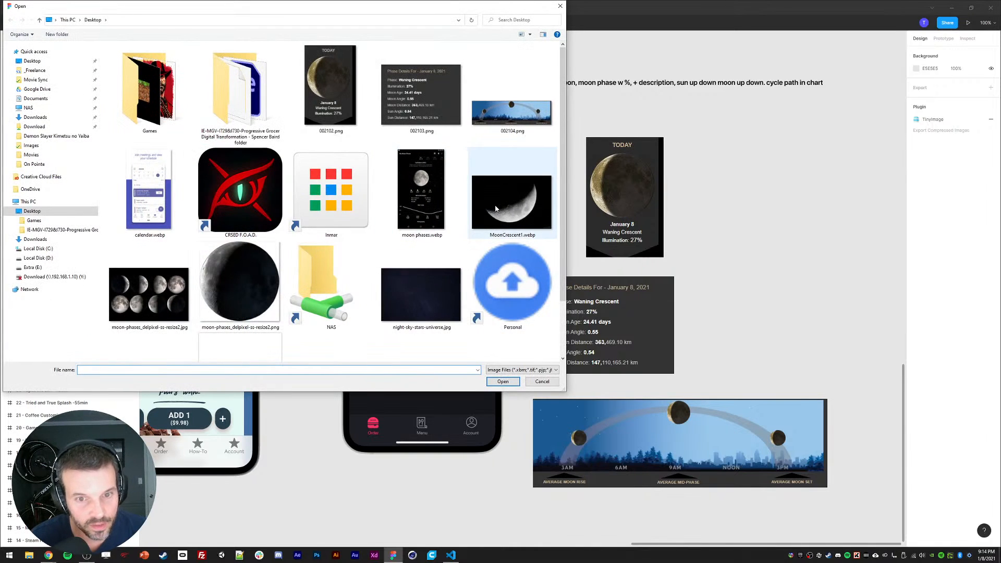
click(499, 209)
scroll(418, 245, down, 2)
scroll(417, 245, up, 2)
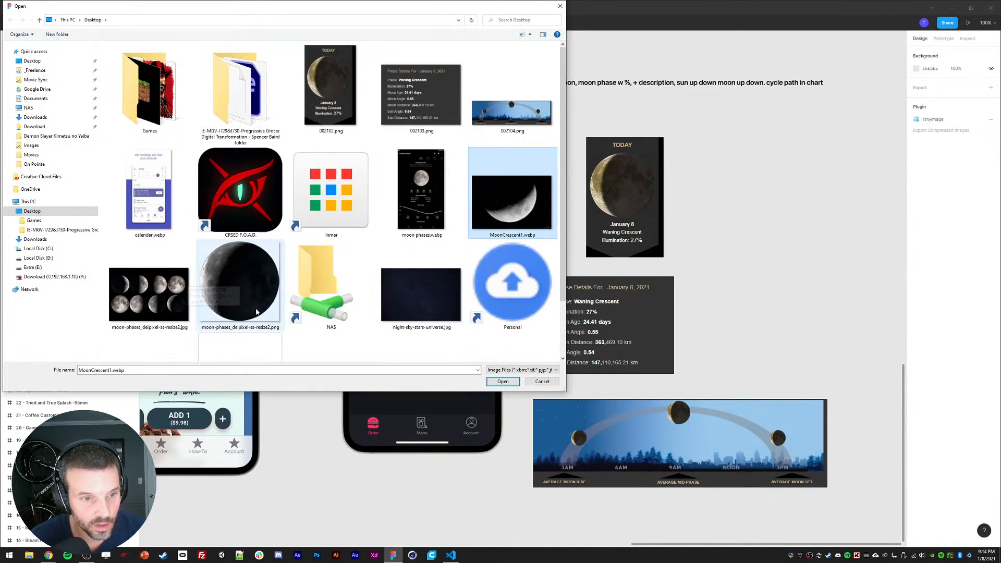
key(Return)
click(412, 242)
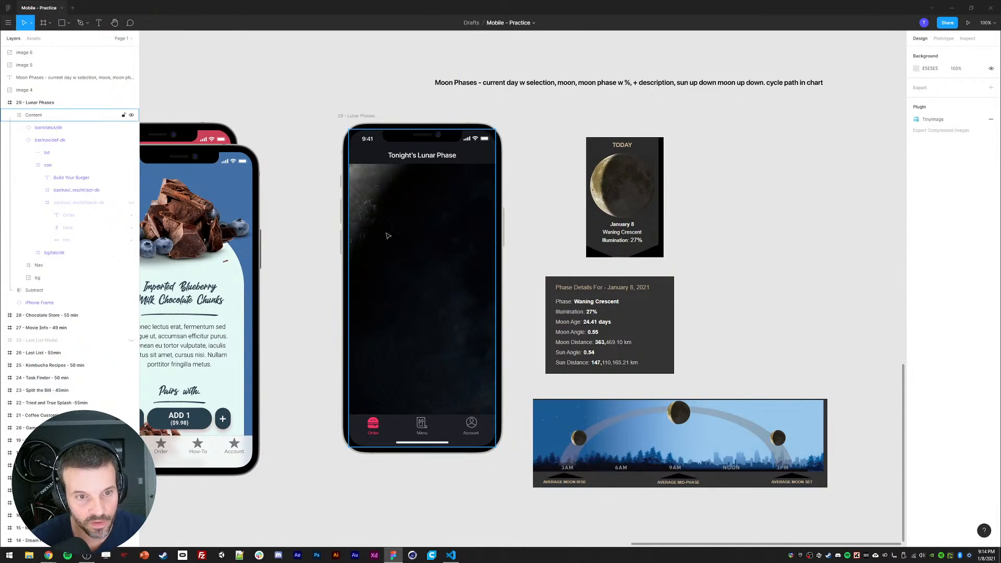
key(ctrl+z)
Step: Import moon-phases_delpixel-ss-resize2.png at about 273 × 273, move it into the phone screen below the title and rotate it 15°
key(ctrl+shift+k)
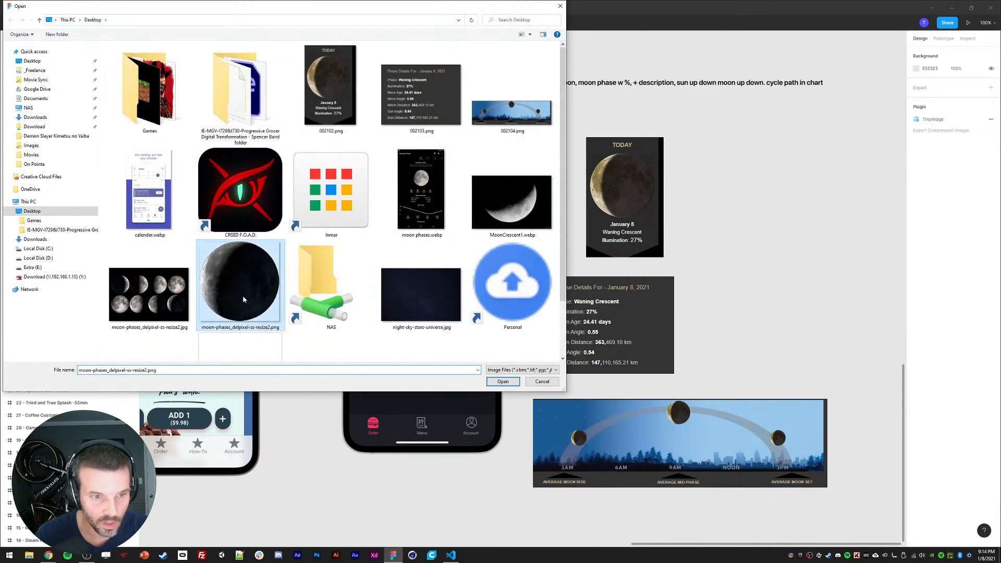
double_click(240, 282)
click(731, 179)
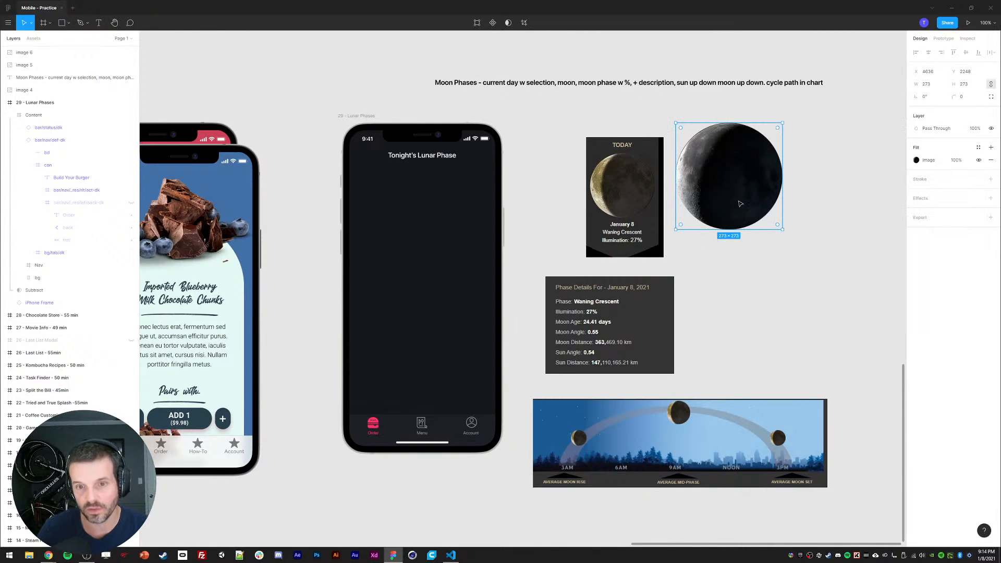
drag(785, 232, 431, 250)
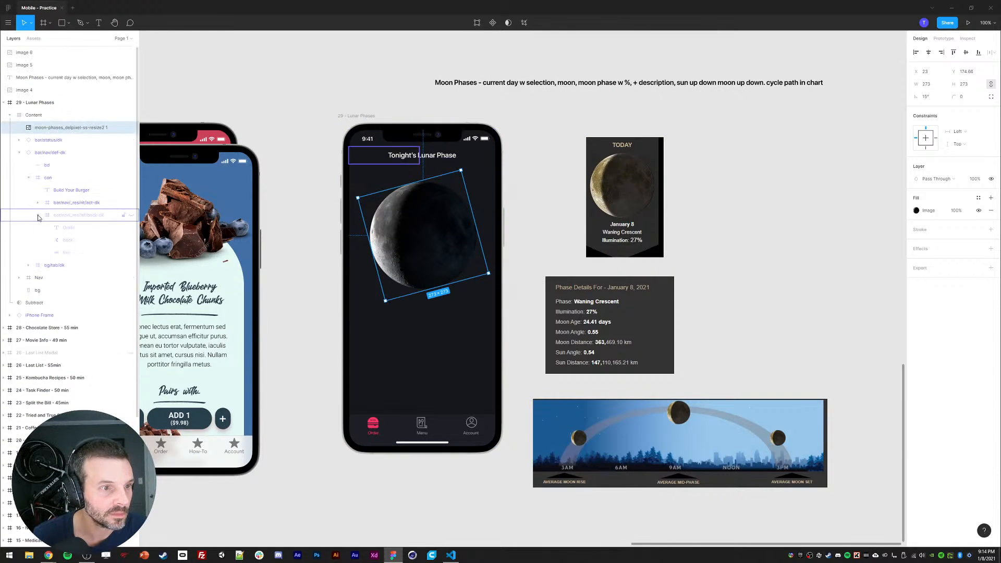
Step: Move the moon image layer beneath Nav in the Content frame, and lock the status bar, title bar and Nav layers
click(37, 215)
click(19, 152)
drag(43, 129, 43, 169)
click(42, 153)
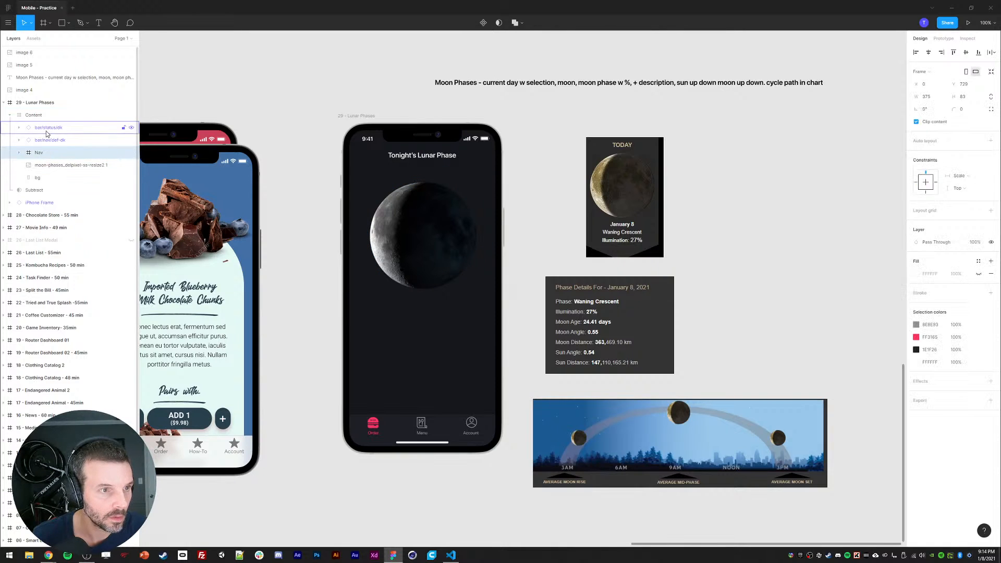
shift+click(46, 131)
key(ctrl+shift+l)
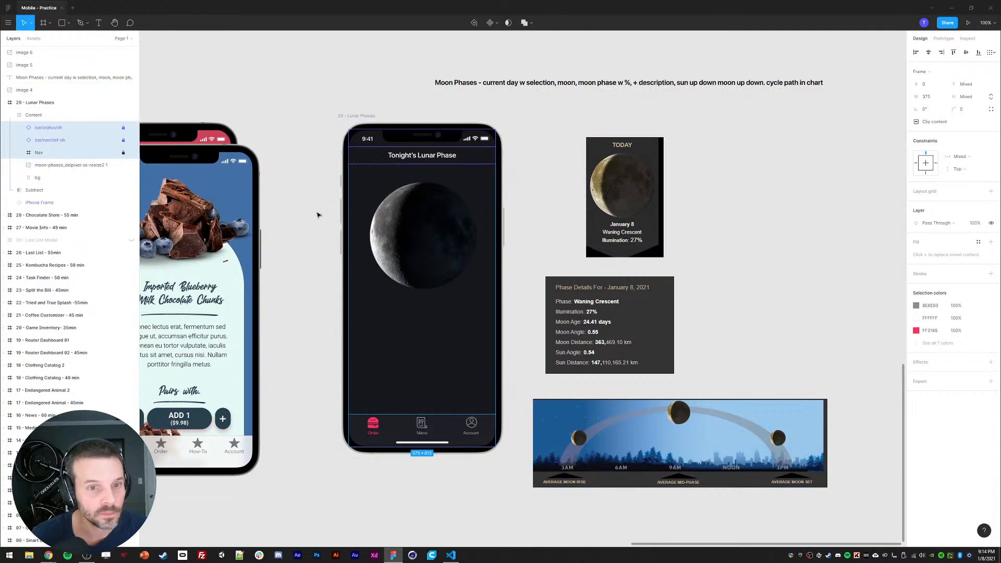
Step: Change the fill of the phone screen's bg layer to black
key(Tab)
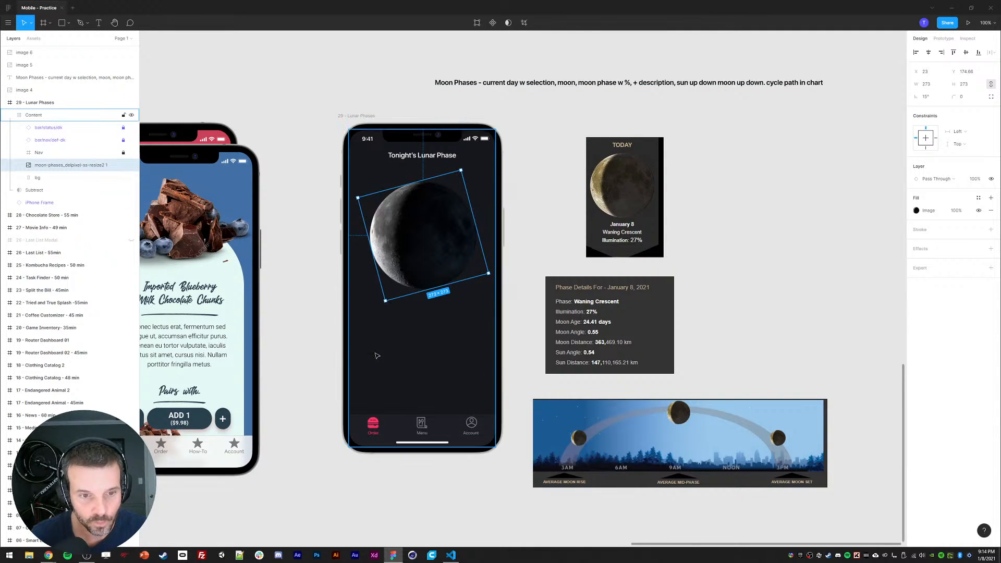
key(Tab)
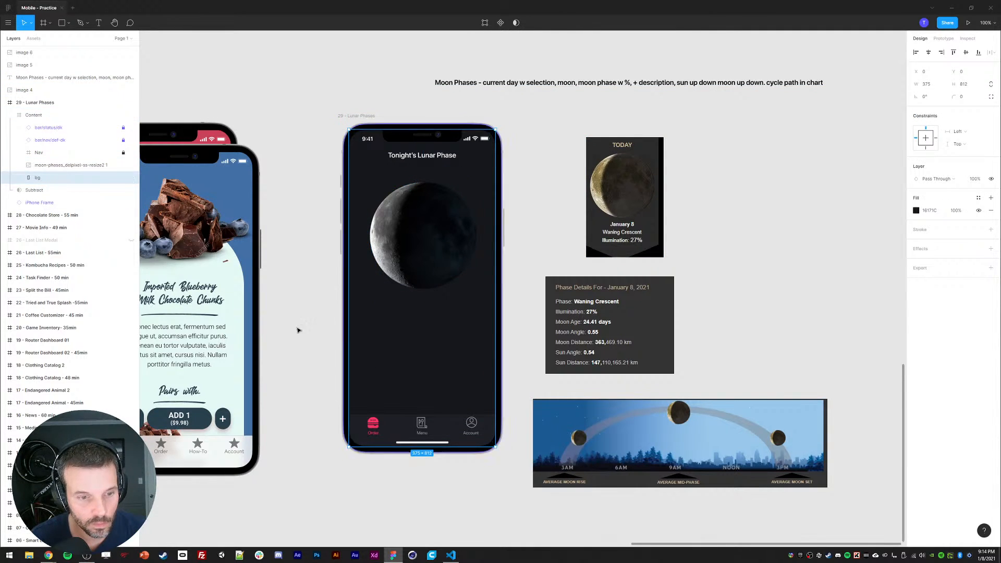
click(916, 210)
click(741, 230)
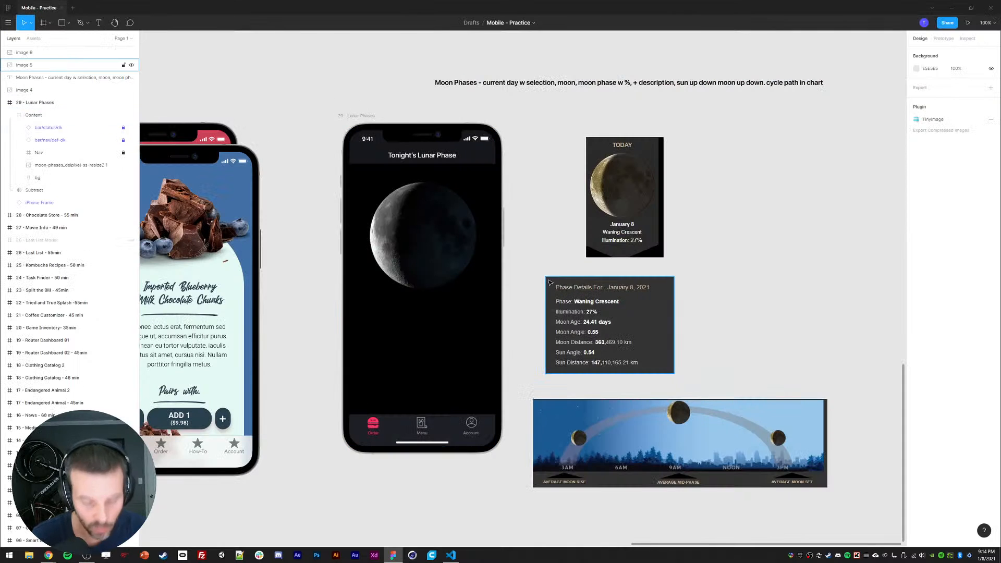
Step: Import night-sky-stars-universe.jpg and the stars-rotating-north-pole-star night sky PNG, placing both on the canvas
key(ctrl+shift+k)
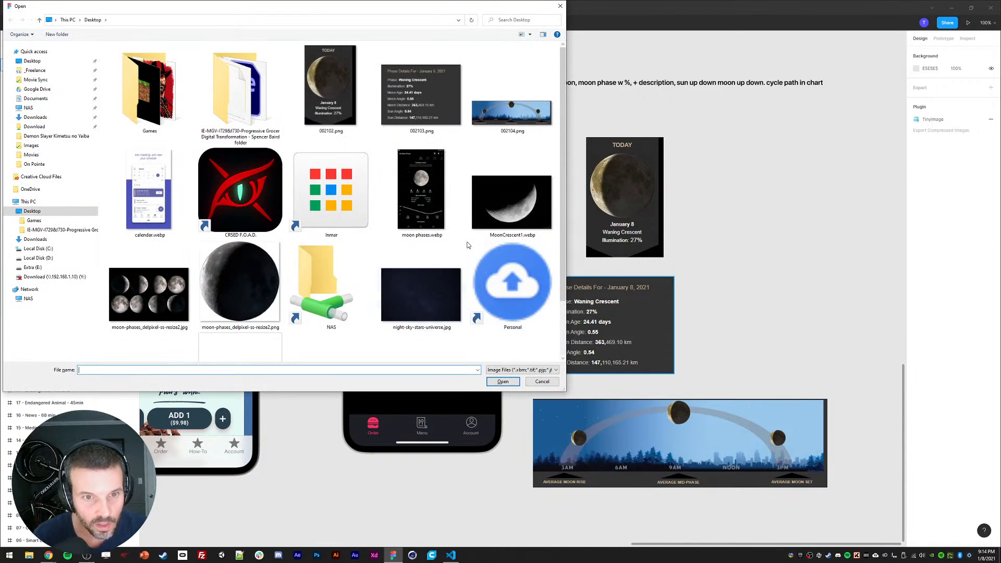
click(410, 288)
scroll(410, 286, down, 2)
ctrl+click(172, 318)
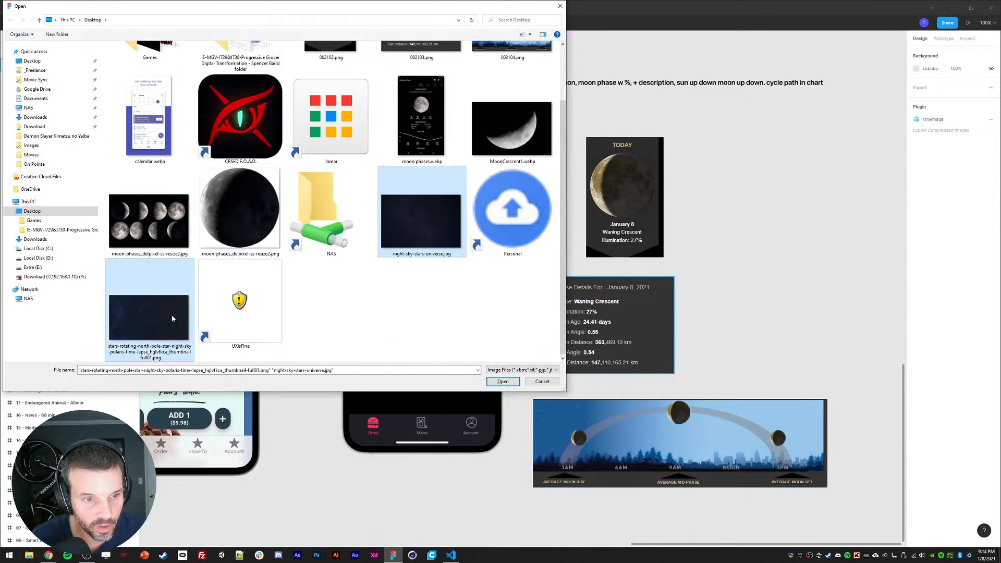
click(511, 383)
click(734, 198)
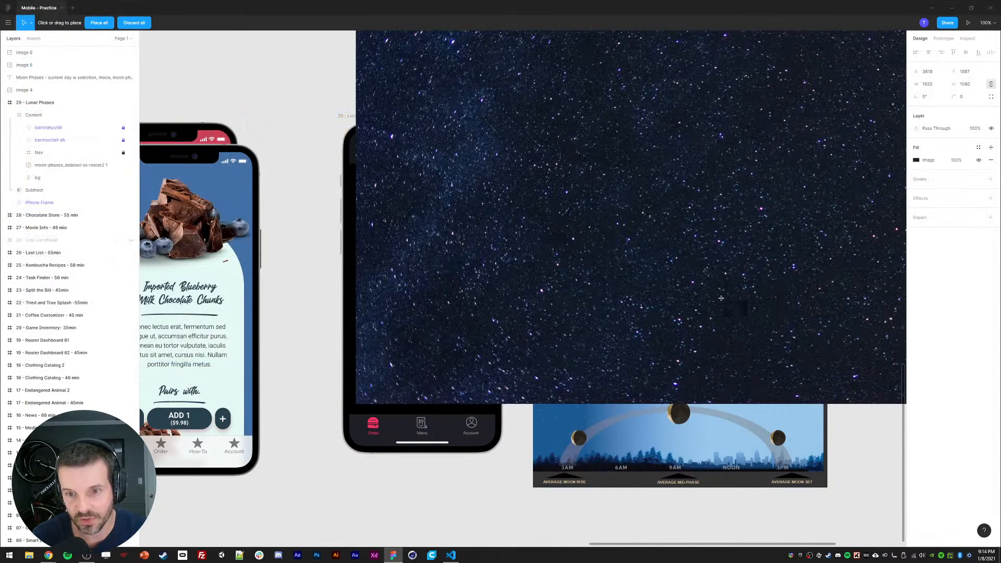
click(746, 272)
Step: Move the stars-rotating image aside and place the night-sky-stars-universe image over the phone screen in the Lunar Phases frame
key(ctrl+minus)
click(681, 123)
drag(554, 167, 710, 335)
key(ctrl+plus)
drag(639, 193, 418, 308)
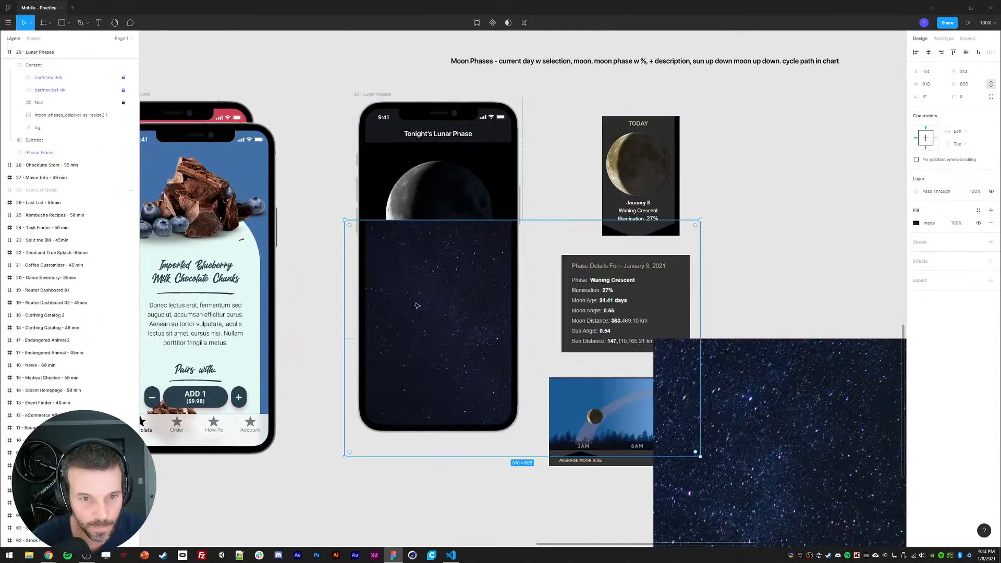
drag(446, 347, 425, 267)
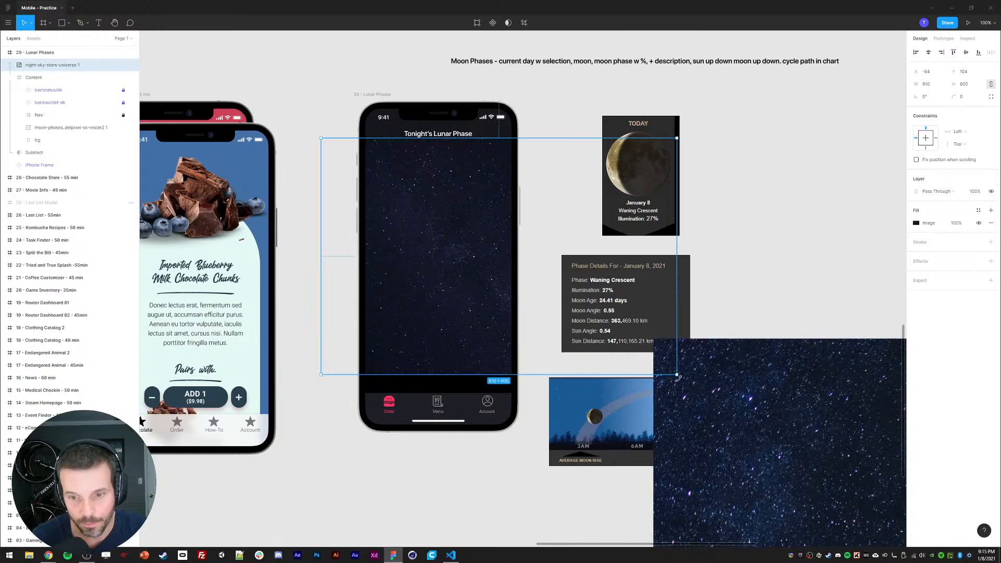
Step: Rotate the night-sky-stars-universe image to -90° over the phone and move its layer beneath the moon image in the Content frame
drag(680, 379, 418, 378)
drag(448, 310, 401, 320)
drag(94, 64, 94, 133)
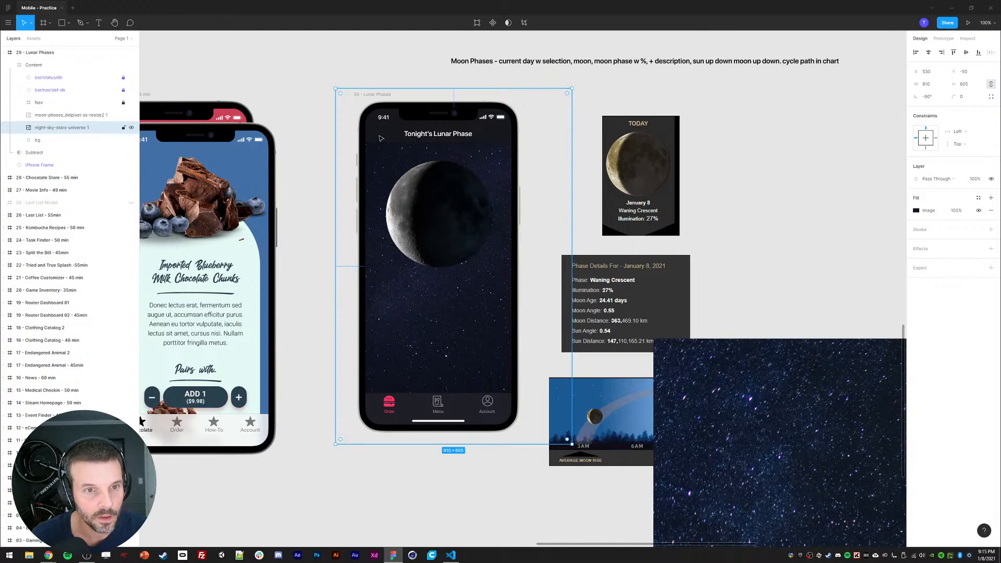
Step: Unlock the status bar and title bar layers, and select the bg shape inside the title bar
click(67, 90)
shift+click(69, 79)
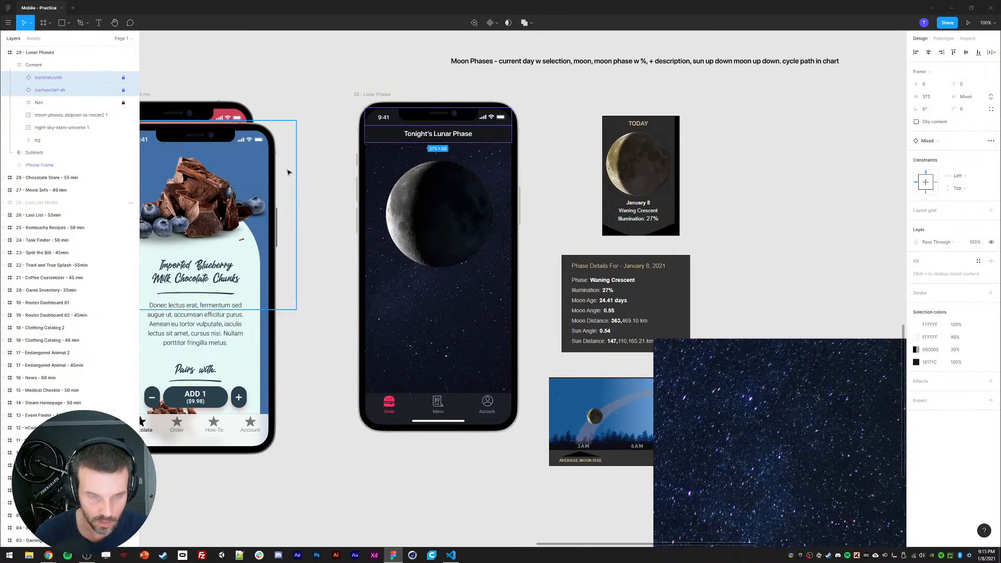
ctrl+click(380, 134)
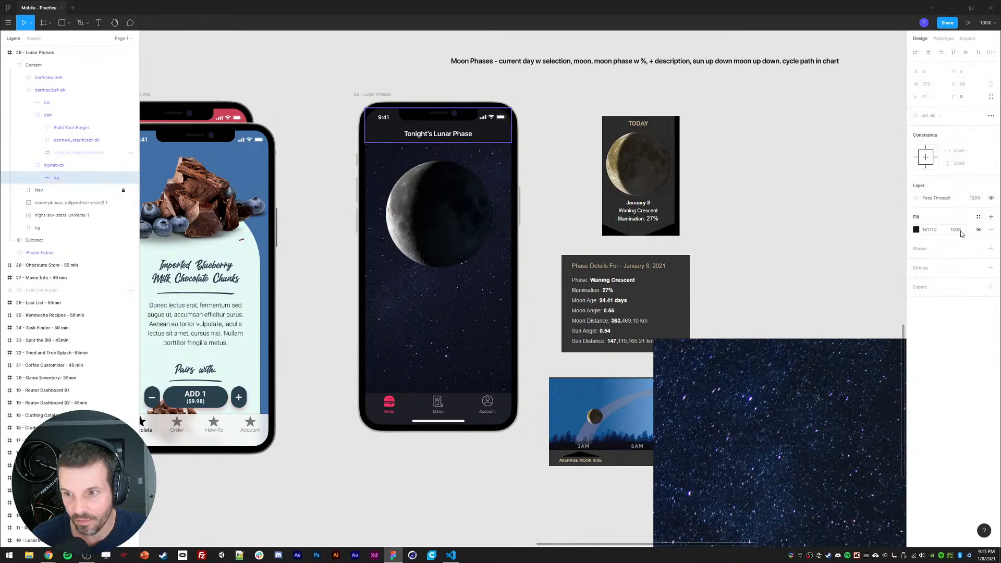
Step: Lower the fill opacity of the title bar's bg to about 68%
click(916, 230)
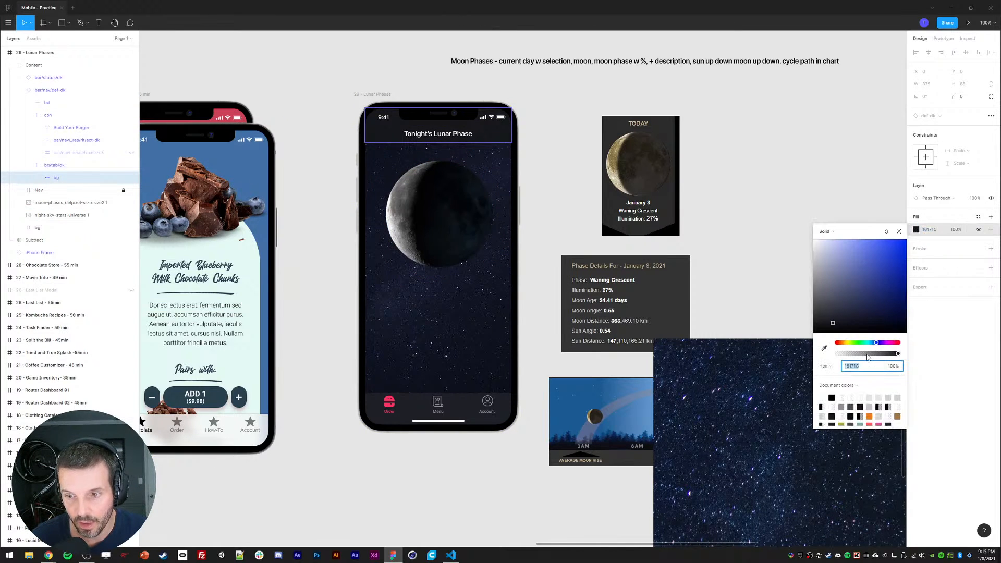
drag(869, 357, 855, 359)
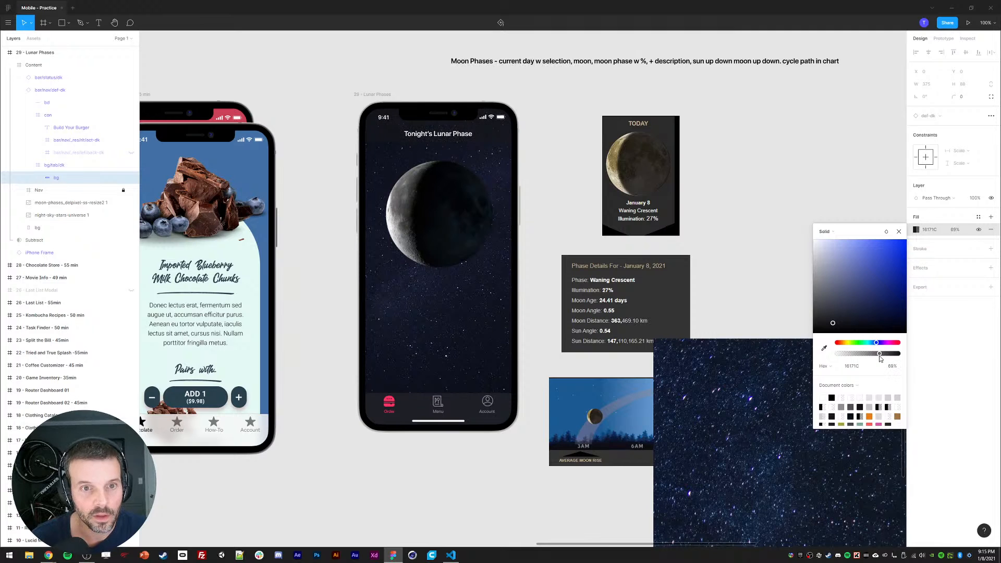
drag(880, 358, 879, 356)
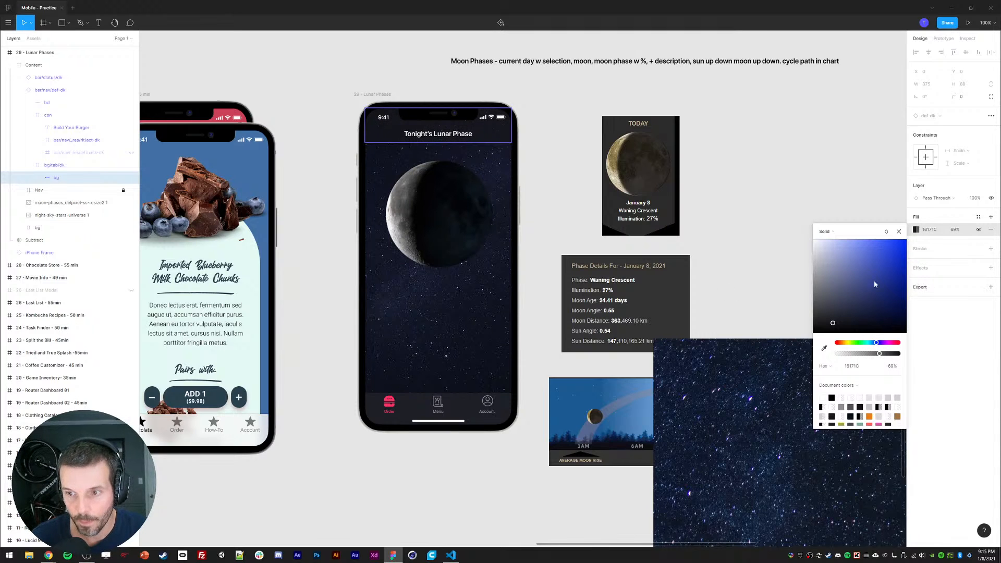
Step: Unlock the Nav layer and set the fill opacity of its bg to 42%
click(61, 215)
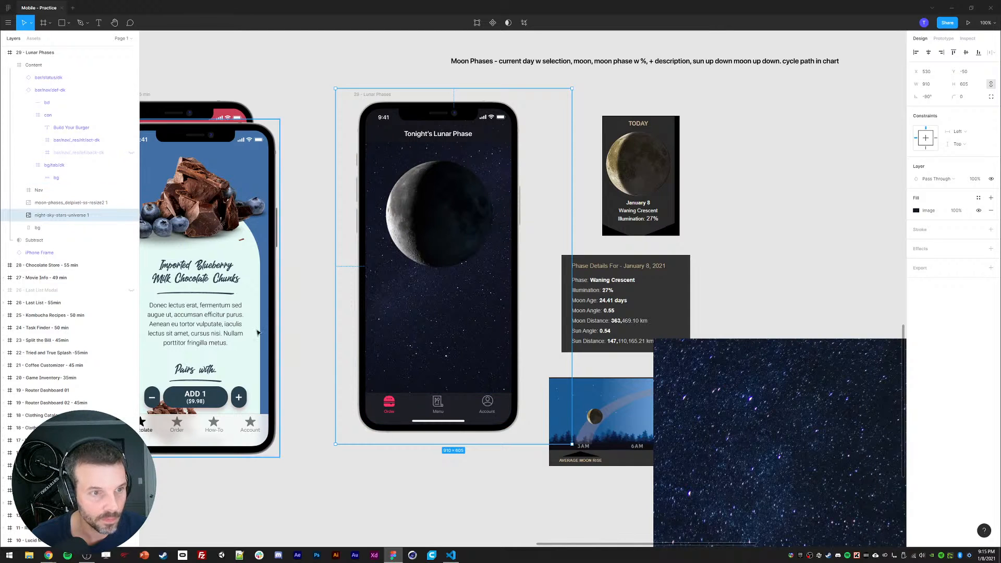
ctrl+click(384, 409)
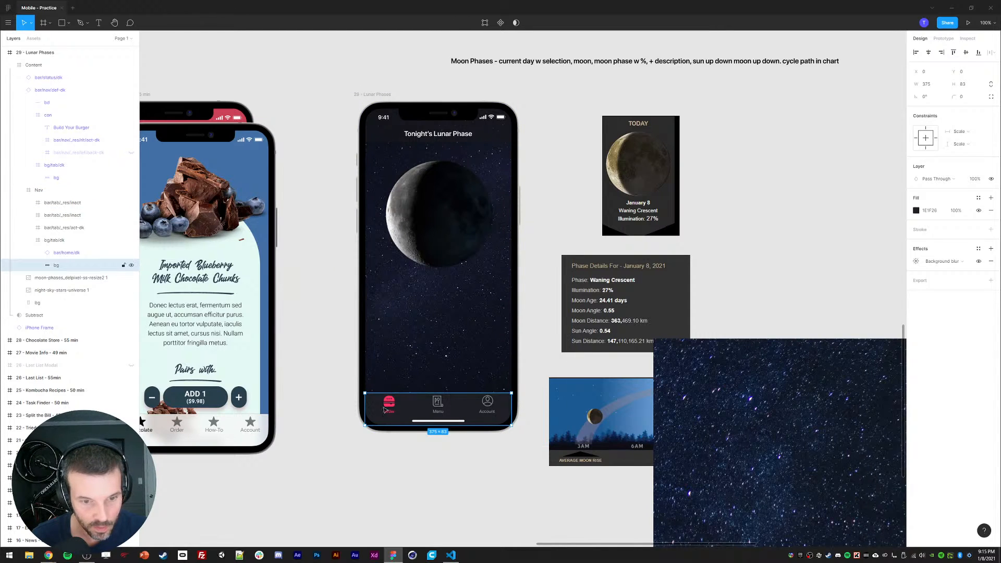
click(916, 211)
drag(868, 337, 863, 338)
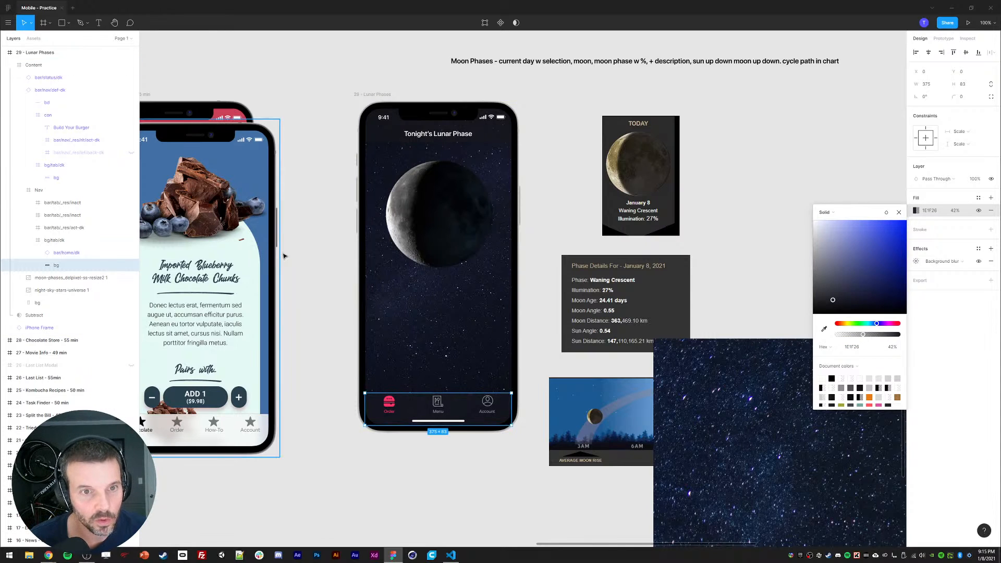
click(899, 213)
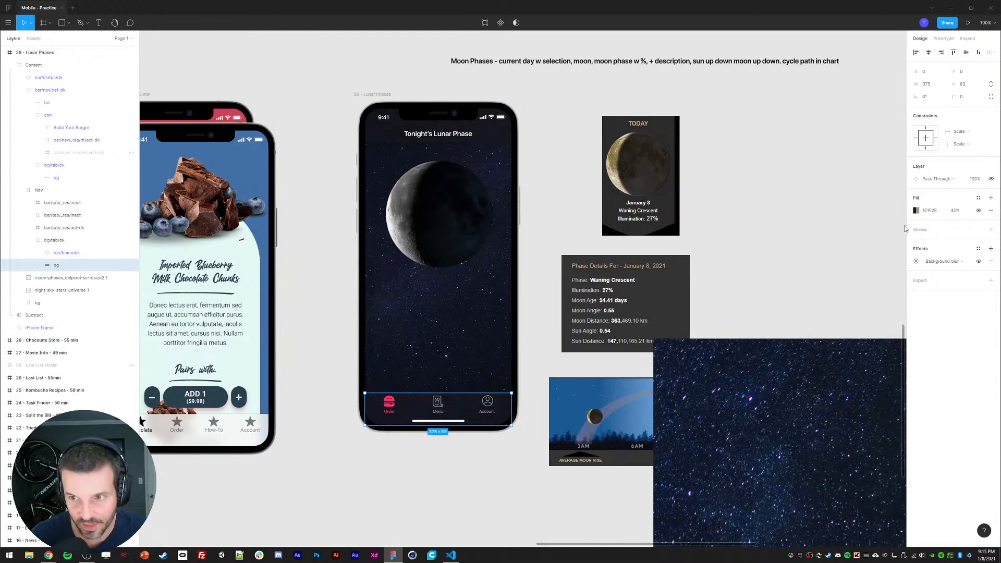
Step: Apply the Nav bg's properties, fill 1E1F26 at 42% with background blur, to the title bar's bg
click(379, 136)
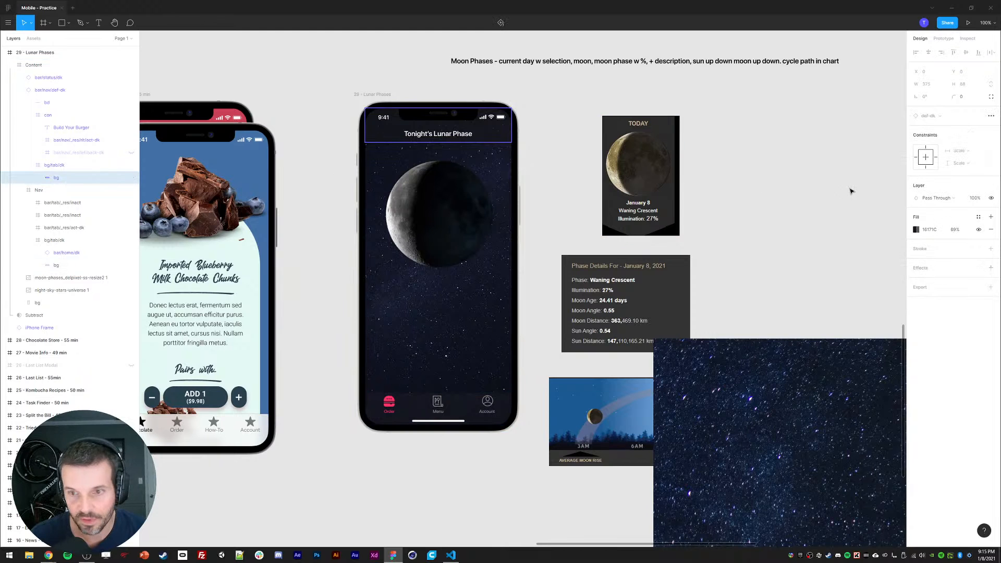
click(317, 240)
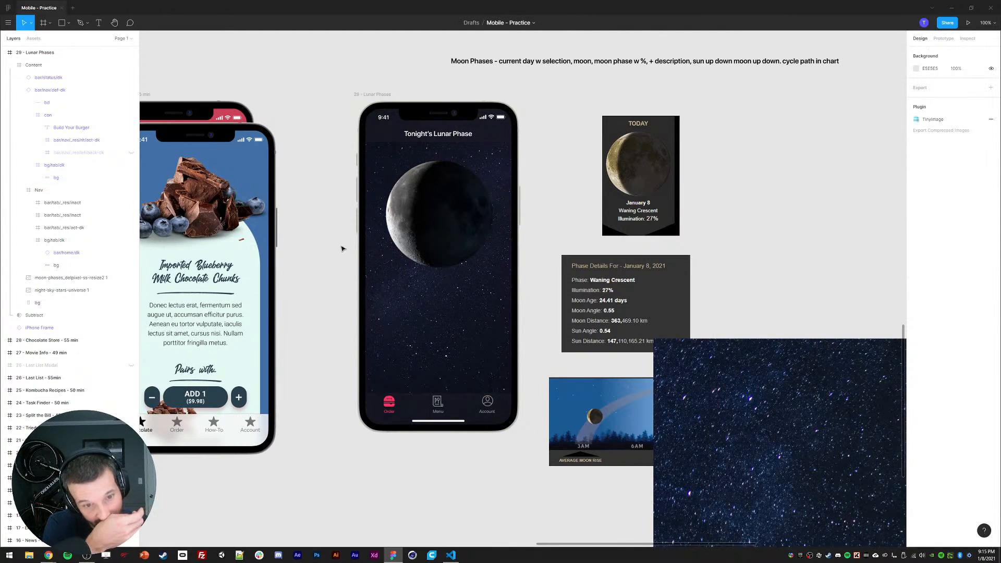
click(384, 135)
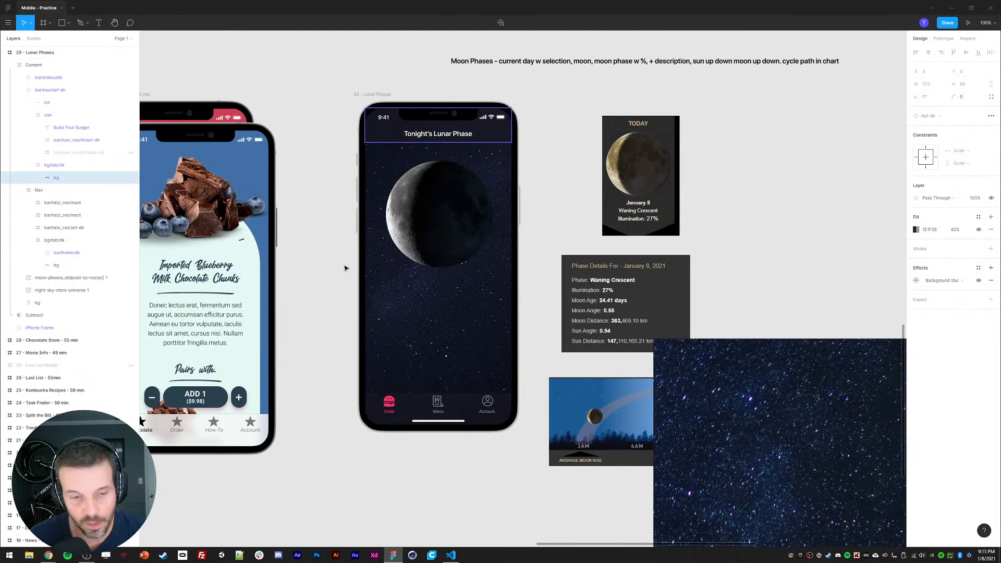
Step: Shrink the night sky image to about 750 × 499, reposition it behind the moon, and set its opacity to 70%
click(396, 310)
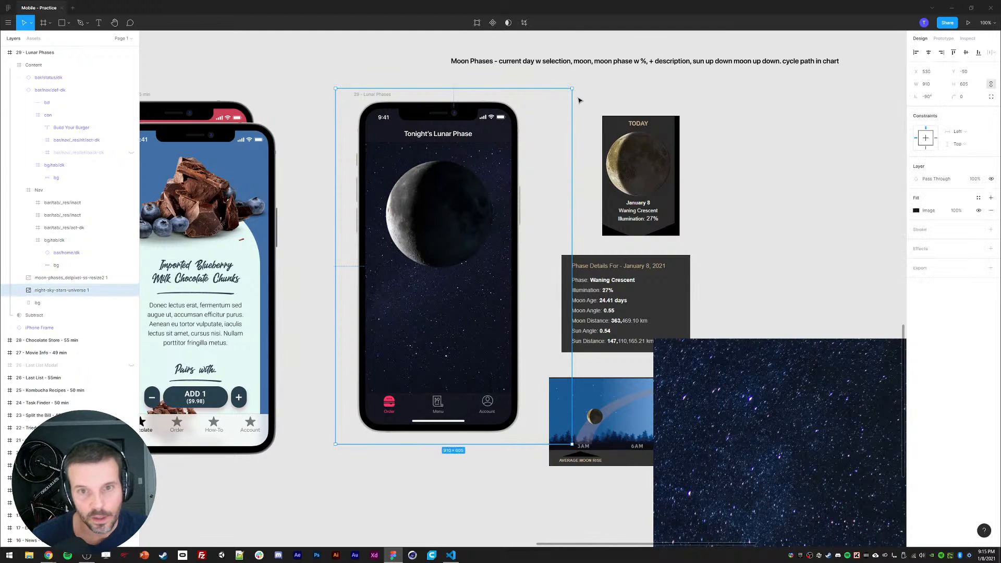
drag(573, 90, 539, 209)
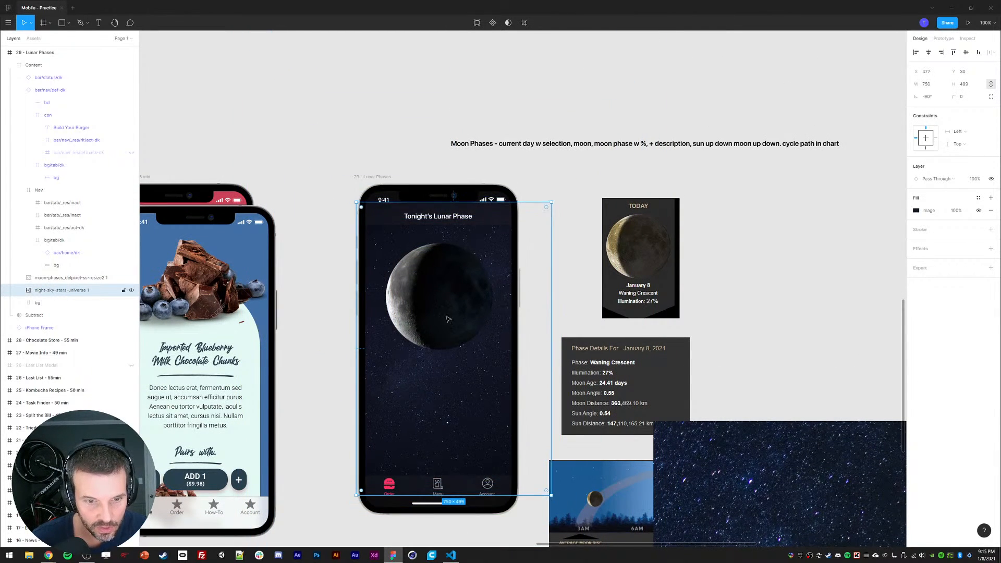
drag(422, 386, 413, 387)
key(7)
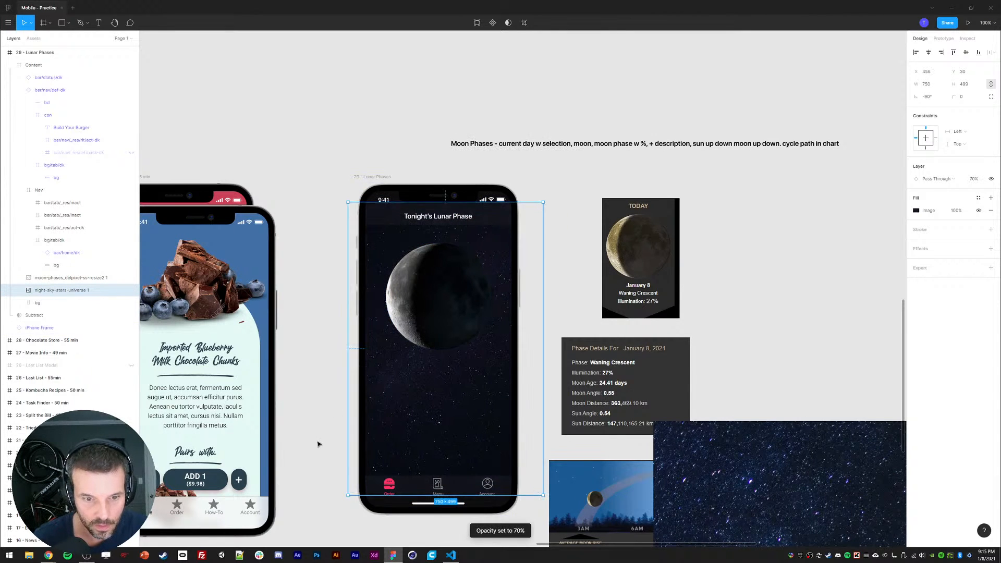
drag(309, 419, 319, 355)
click(319, 355)
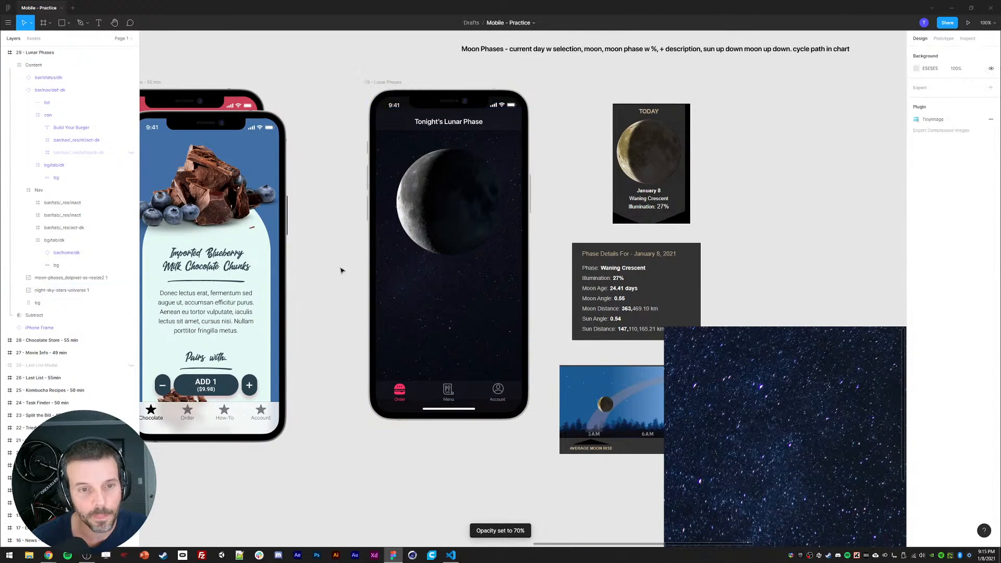
Step: Add a solid fill over the moon image, coloured 0E111A sampled from the night sky, at 72% opacity
click(49, 278)
click(321, 303)
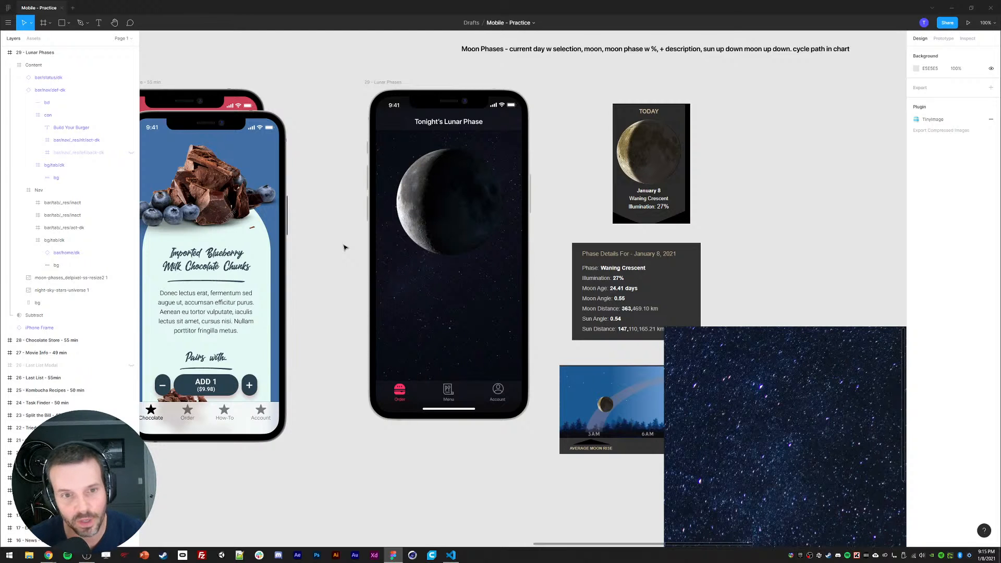
click(412, 234)
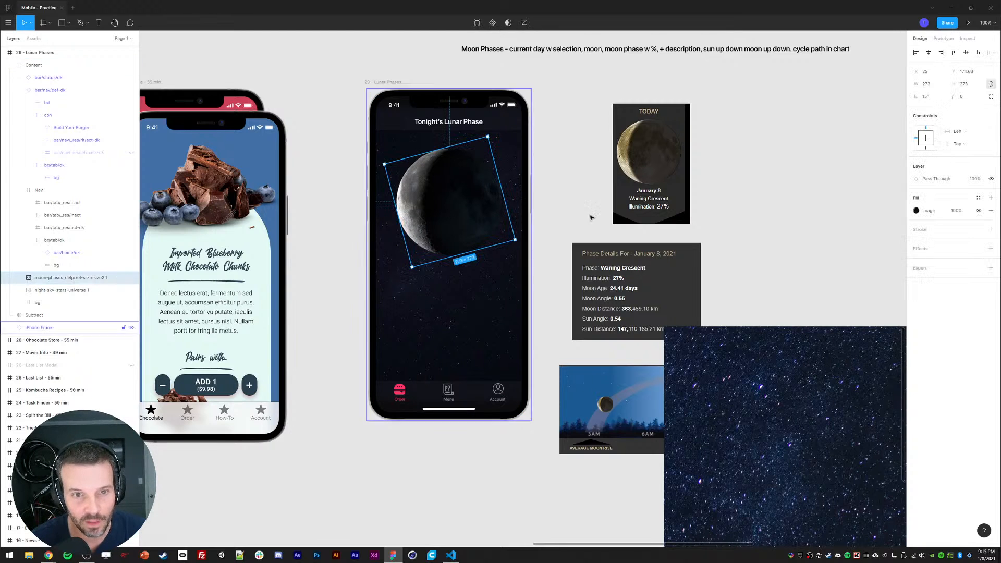
click(992, 199)
click(917, 212)
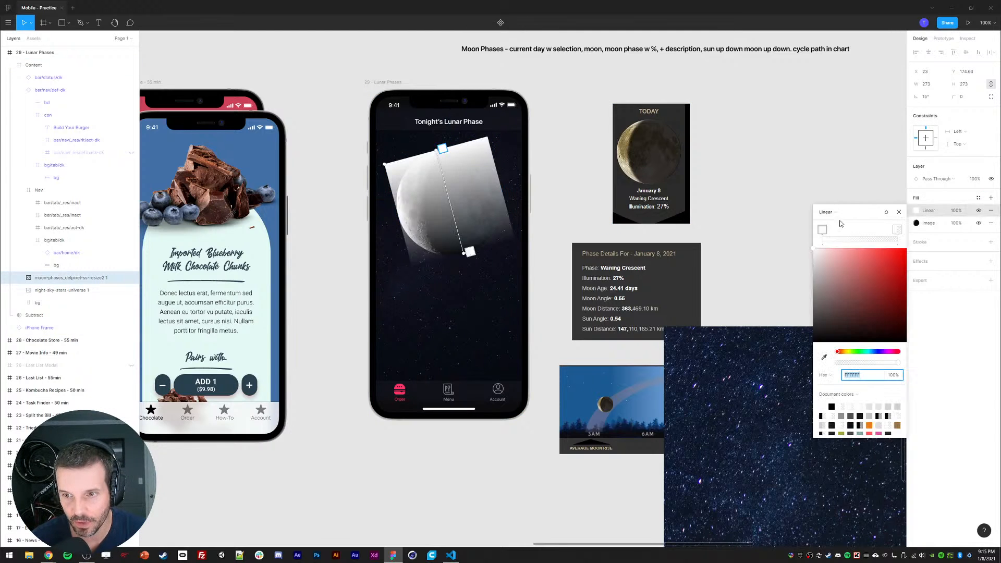
click(827, 213)
click(828, 203)
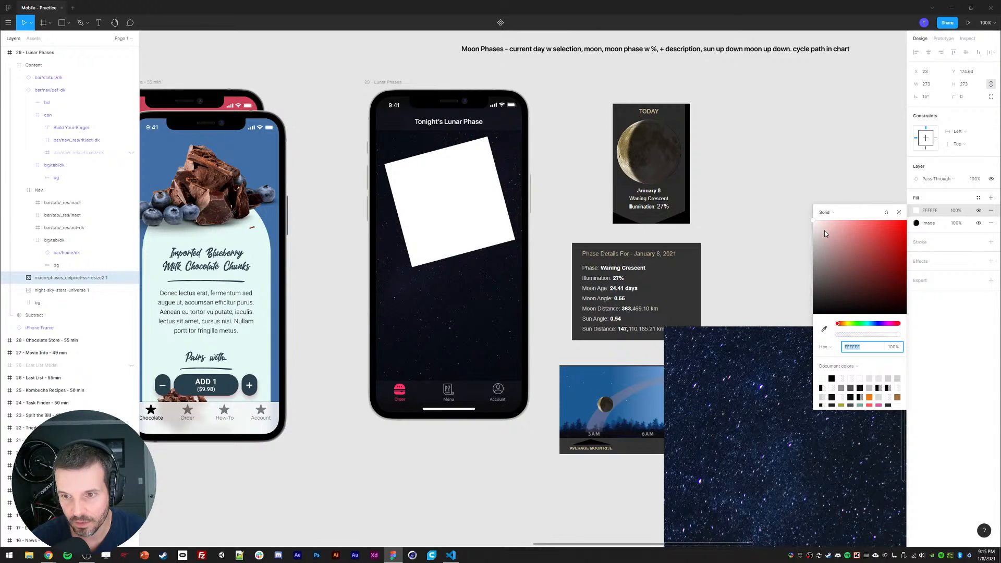
click(824, 329)
click(497, 266)
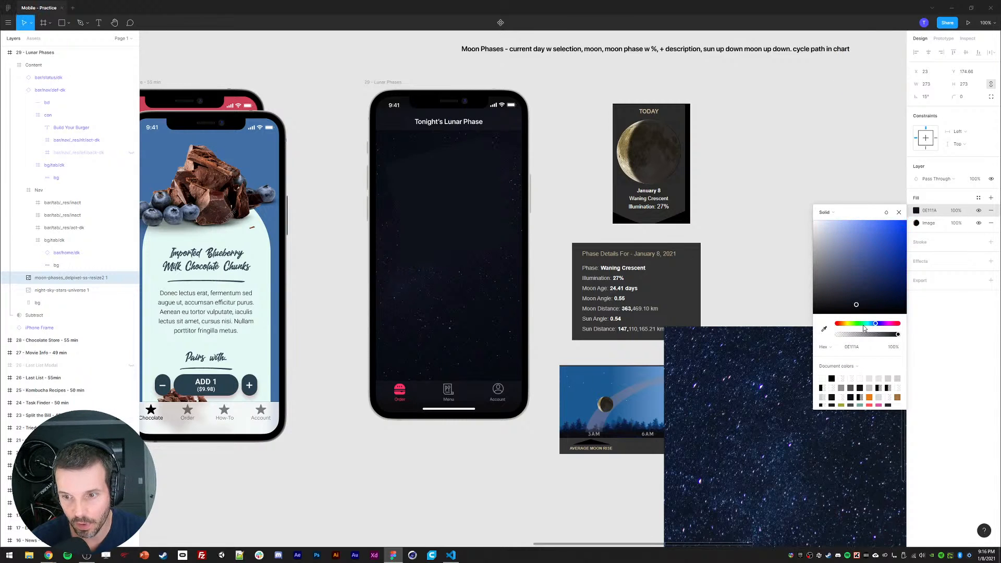
mouse_move(866, 337)
mouse_down()
mouse_move(833, 337)
mouse_move(881, 334)
mouse_up()
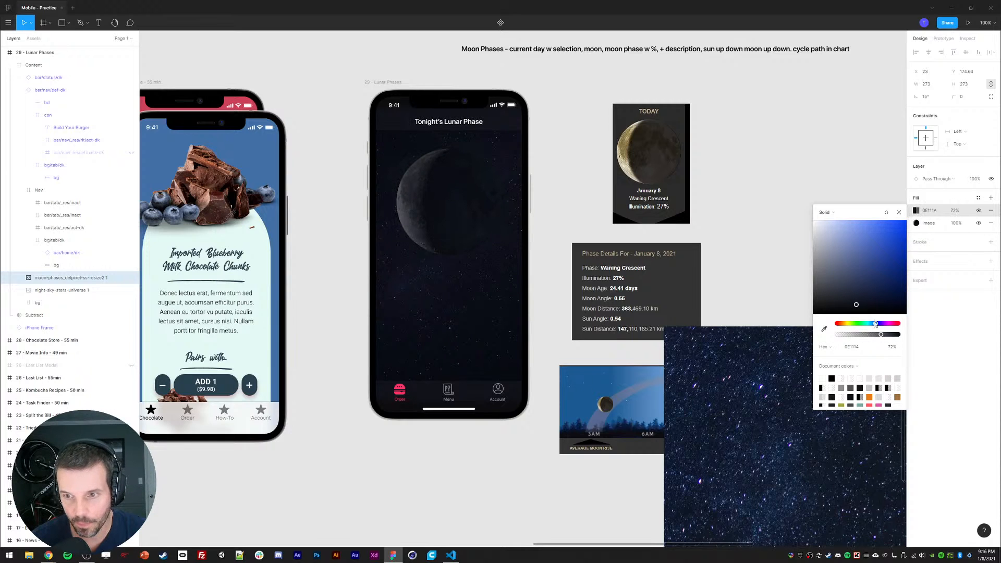
Step: Try Multiply, Screen and another blend mode on the moon image's solid overlay fill
click(886, 211)
click(893, 243)
click(887, 212)
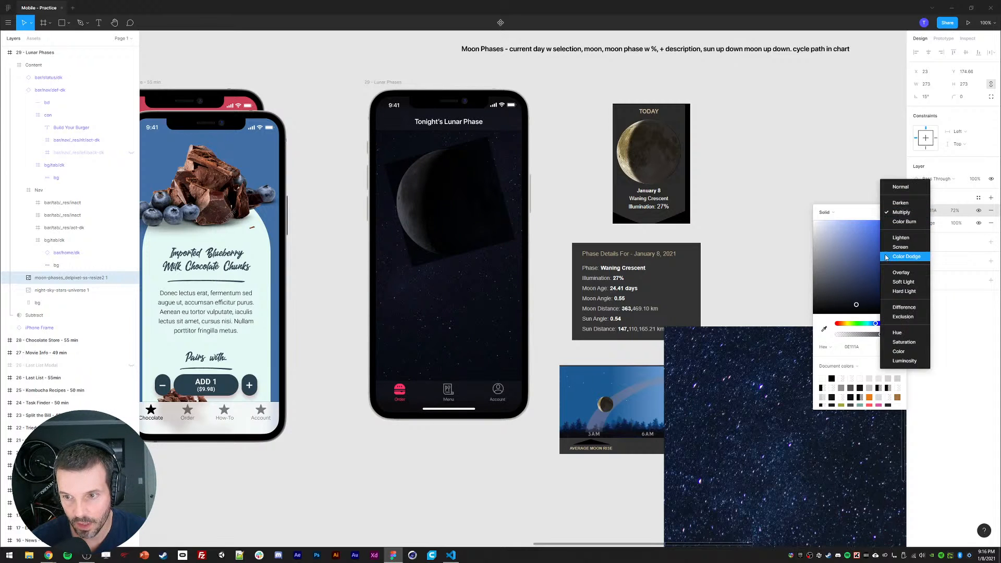
click(892, 251)
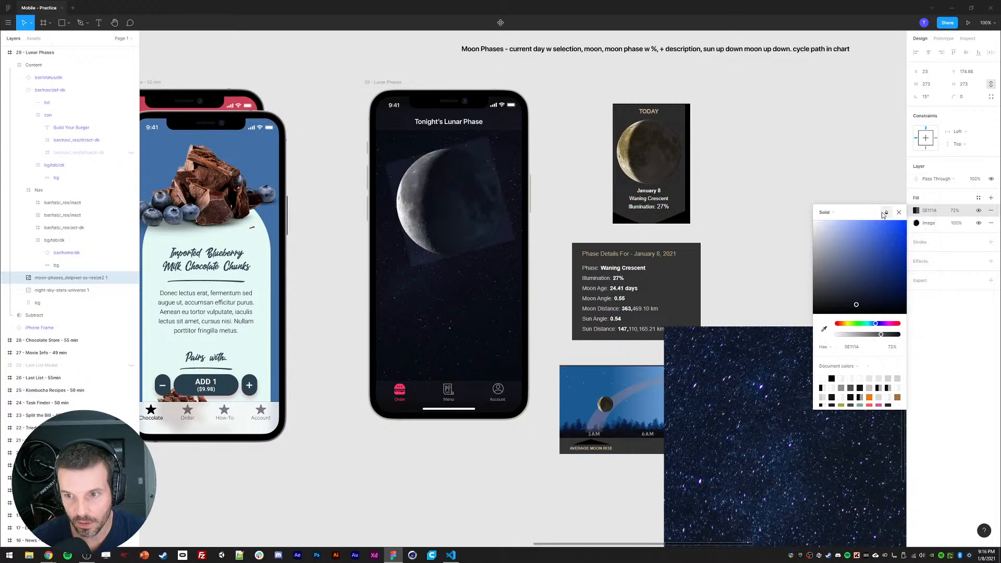
click(885, 213)
click(897, 248)
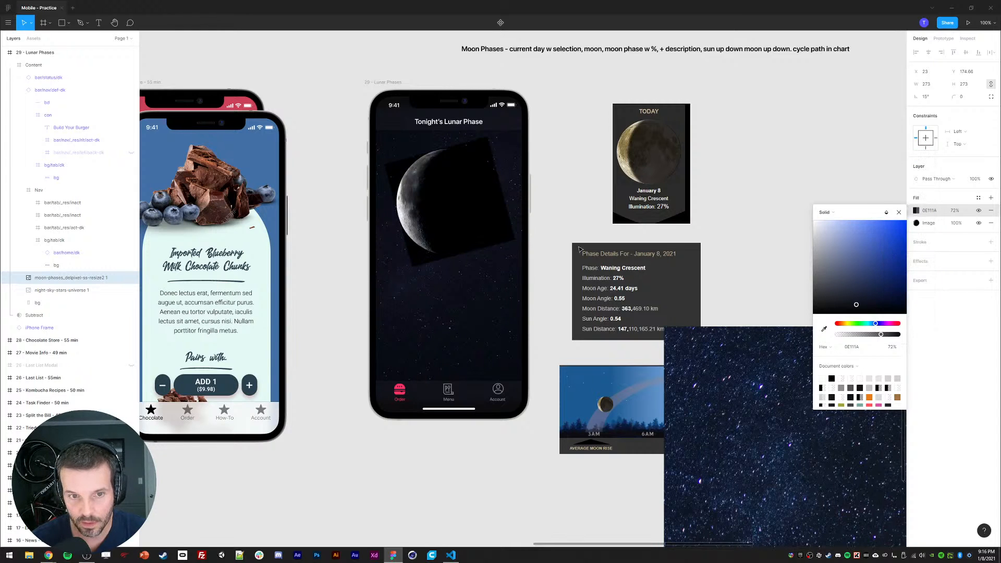
Step: Launch Photoshop, and remove the solid 0E111A fill from the moon image in Figma
click(317, 555)
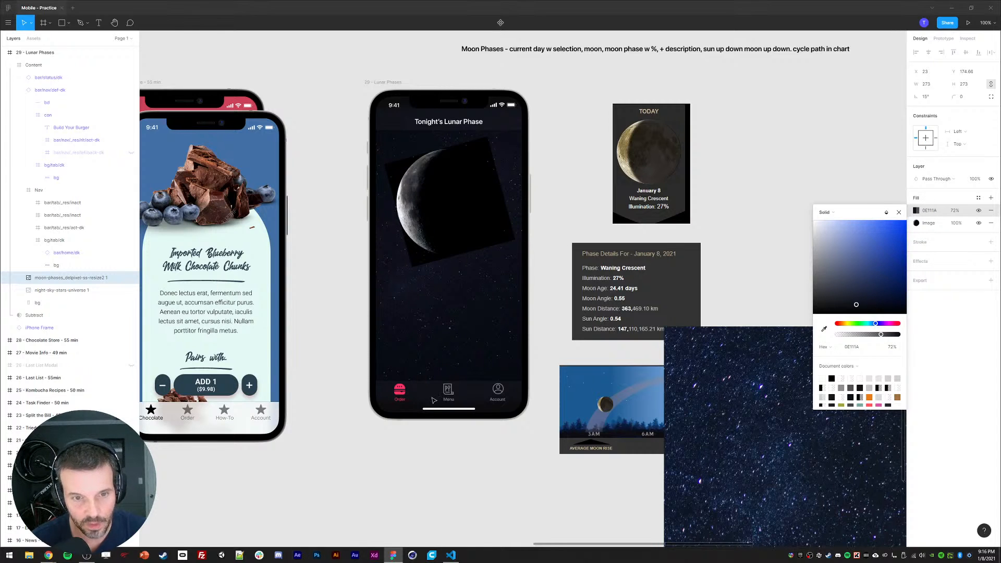
click(899, 213)
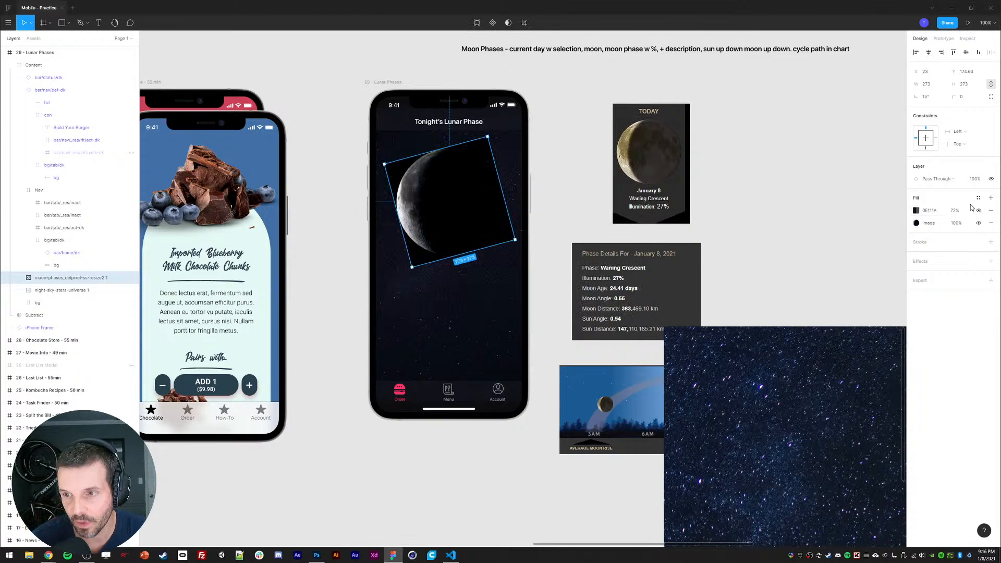
click(992, 211)
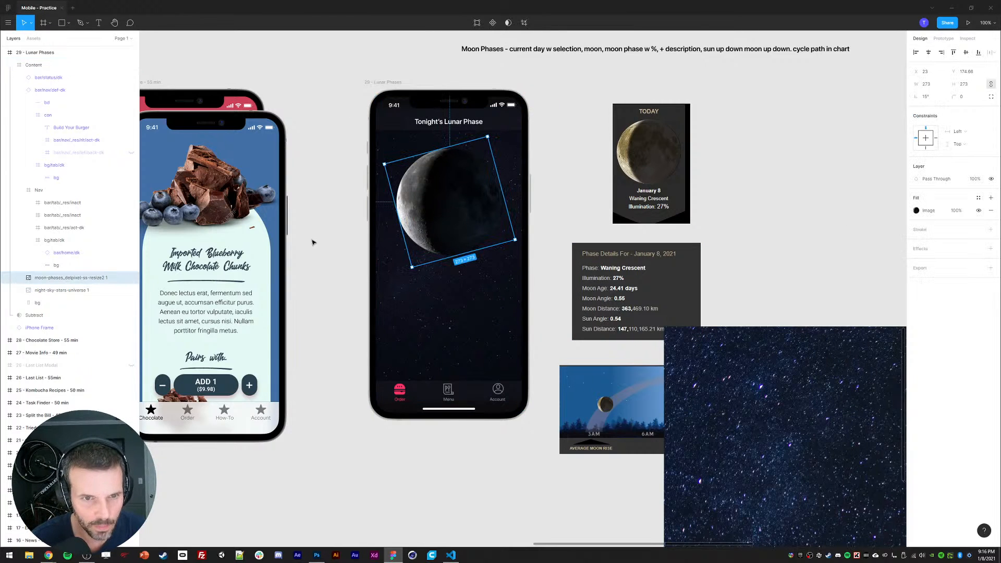
click(314, 437)
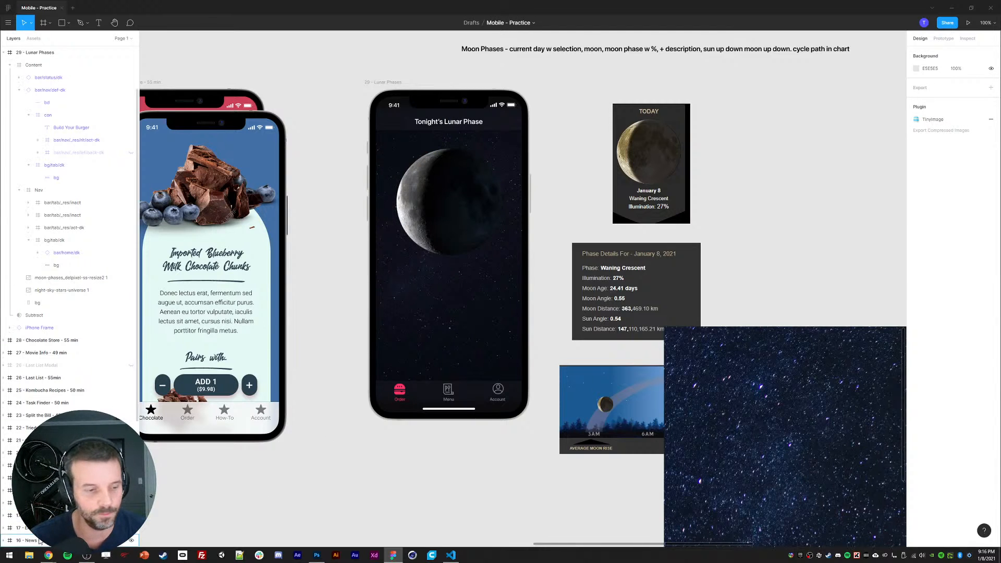
Step: Switch to Photoshop and open moon-phases_delpixel-ss-resize2.png and night-sky-stars-universe.jpg from the Desktop
mouse_move(48, 556)
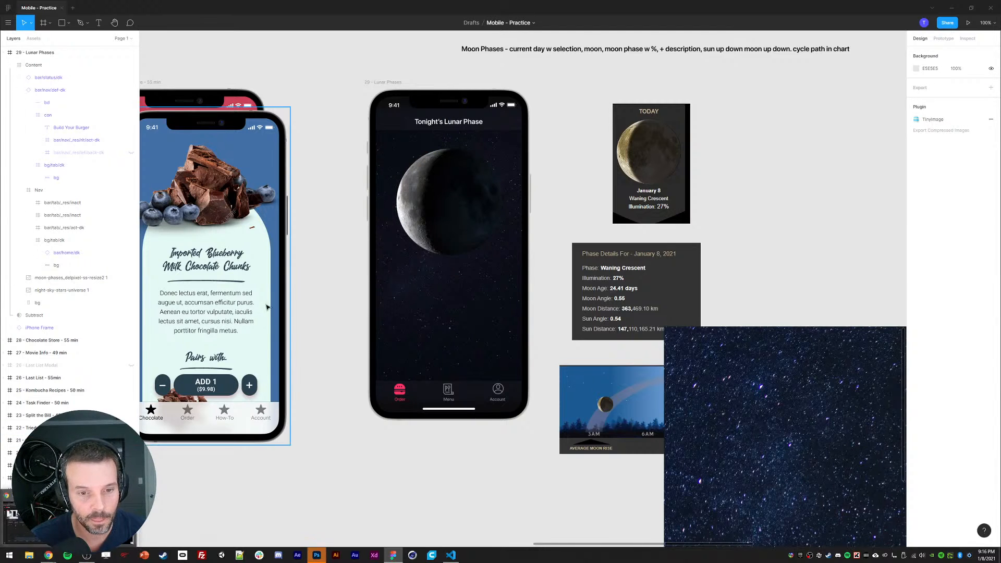
click(316, 555)
key(ctrl+o)
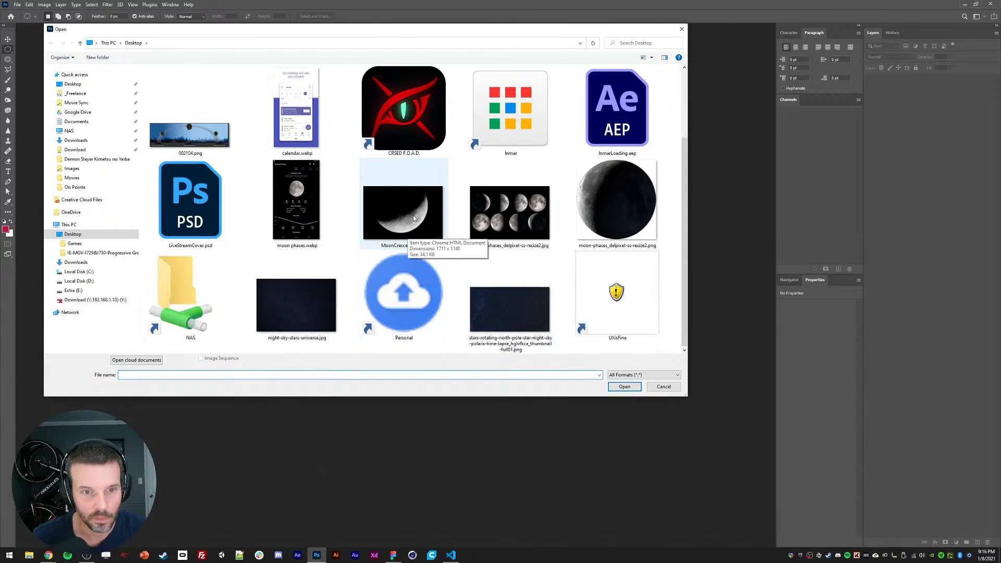
click(586, 217)
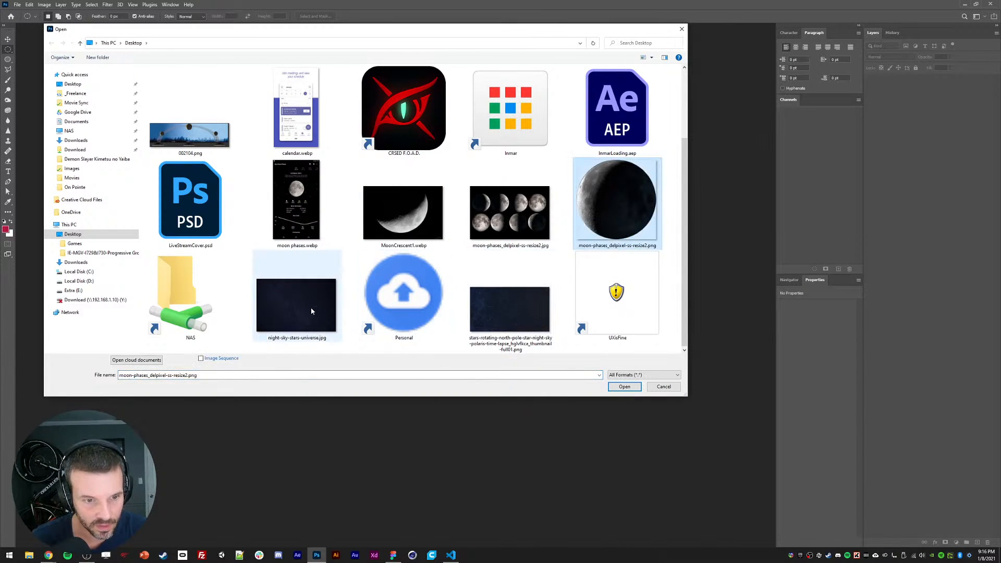
double_click(294, 307)
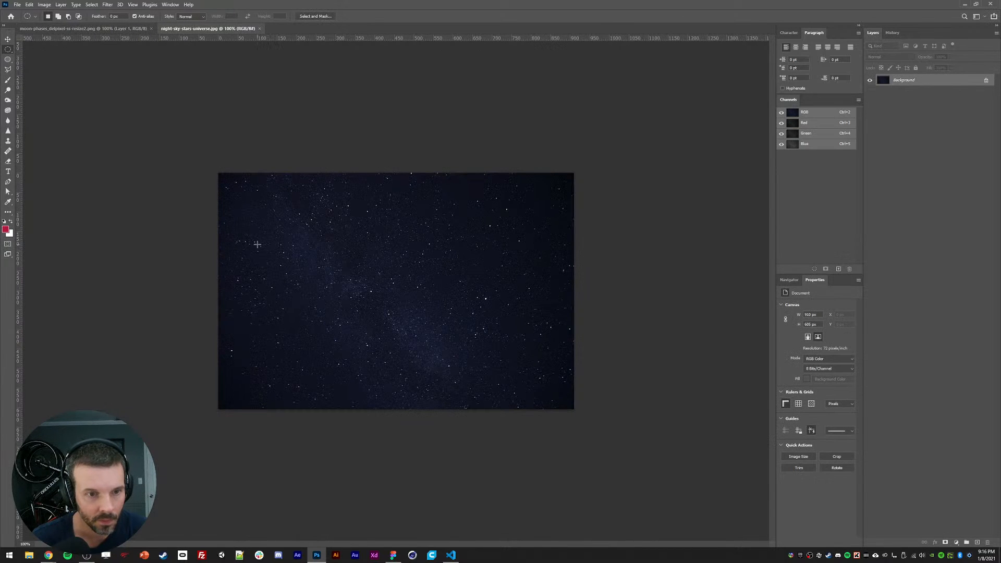
Step: Cut the whole night sky image, close its file unsaved, and paste it into the moon document beneath the moon layer
key(ctrl+a)
key(ctrl+x)
key(ctrl+w)
key(n)
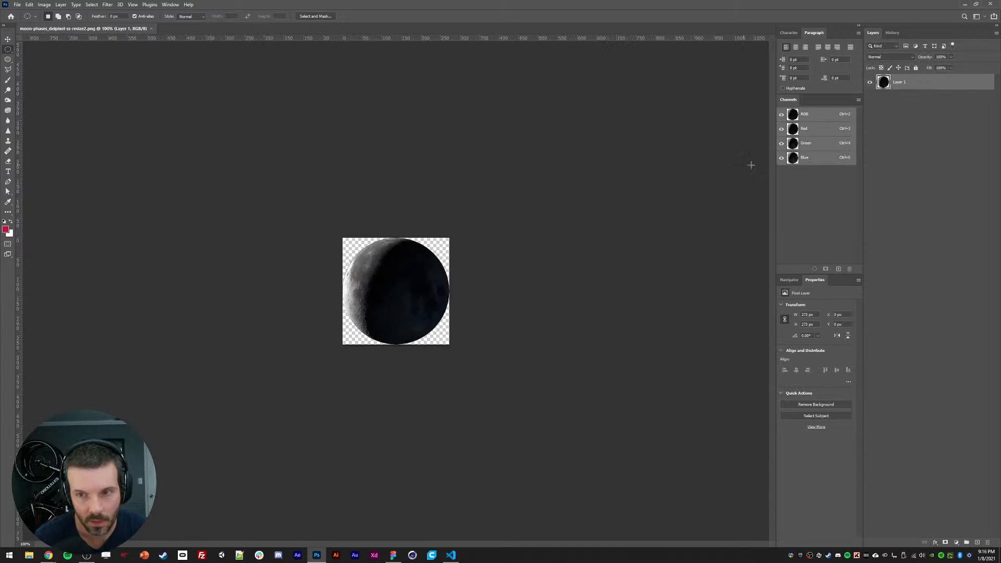
key(ctrl+alt+c)
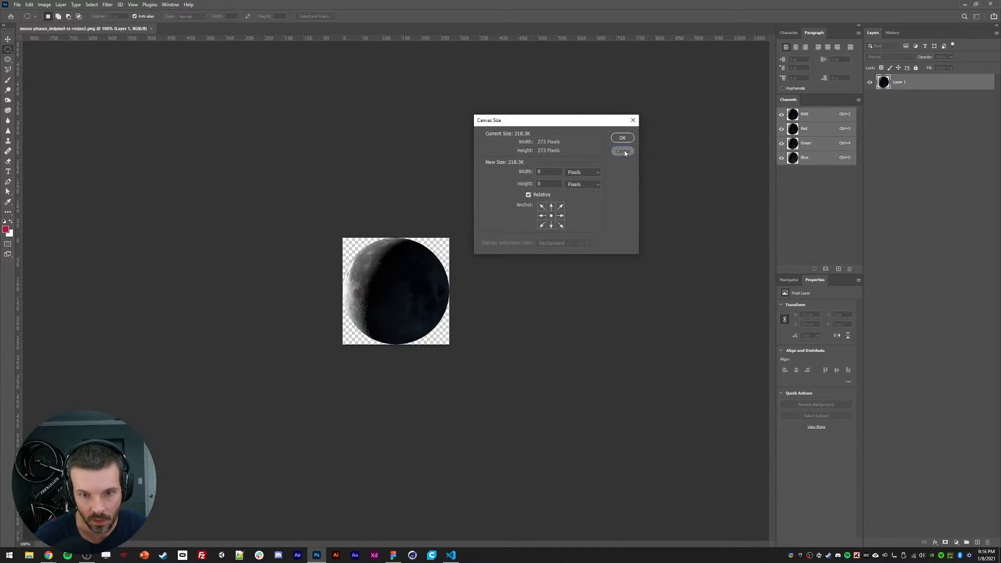
click(624, 151)
key(ctrl+v)
key(ctrl+bracketleft)
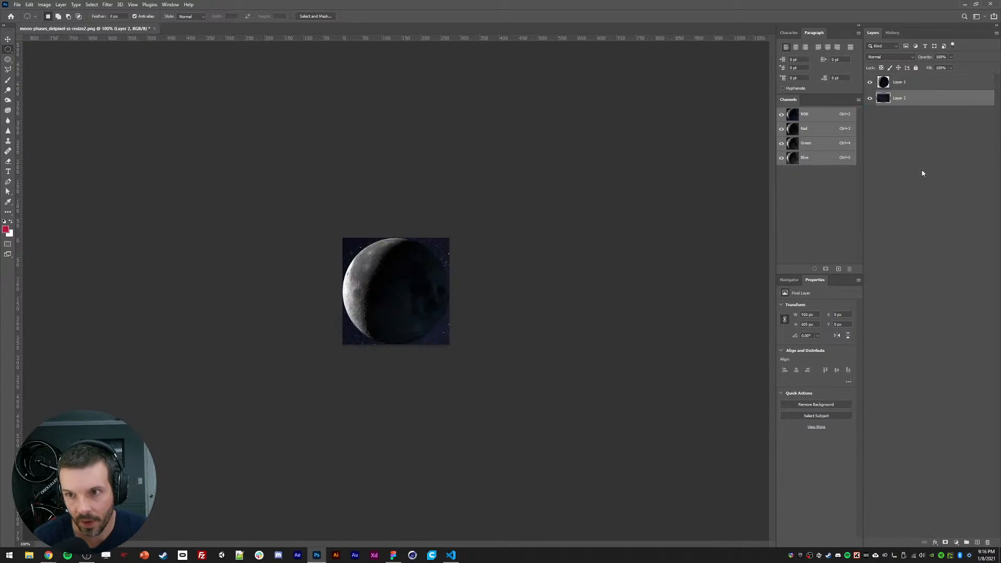
Step: Add a Color Overlay effect to the moon layer, trying Multiply before setting its blend mode to Screen
double_click(936, 83)
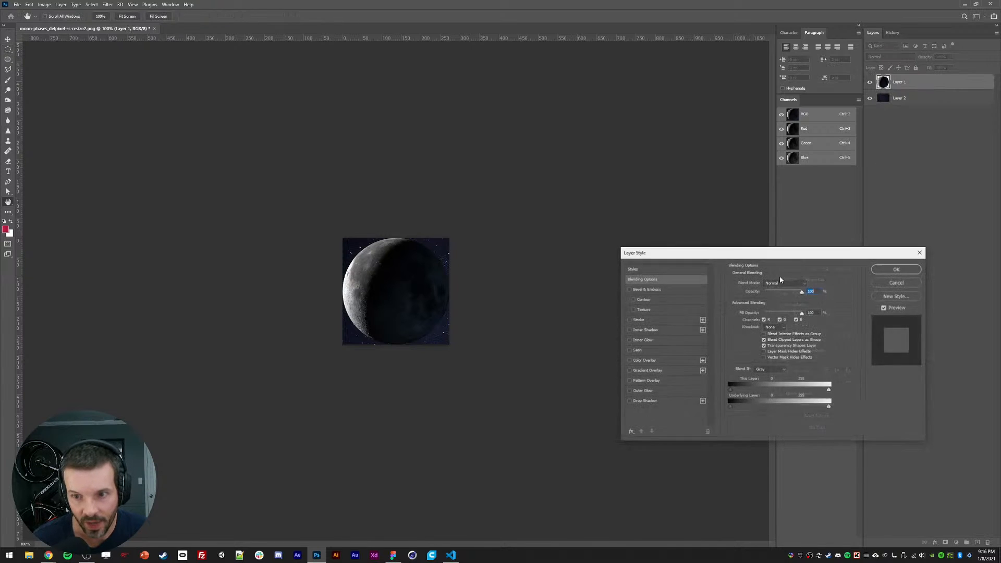
click(647, 361)
click(779, 284)
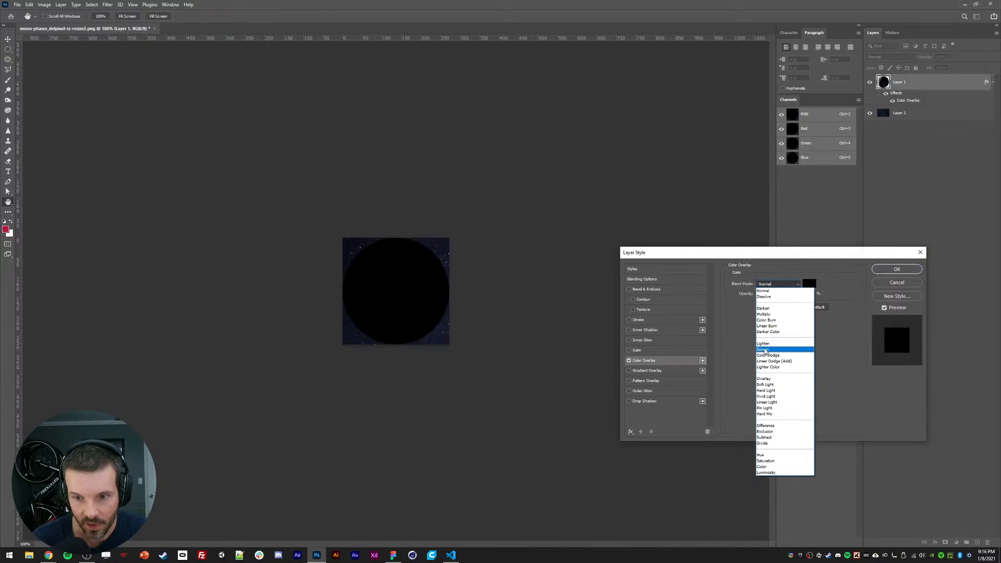
click(764, 318)
click(766, 286)
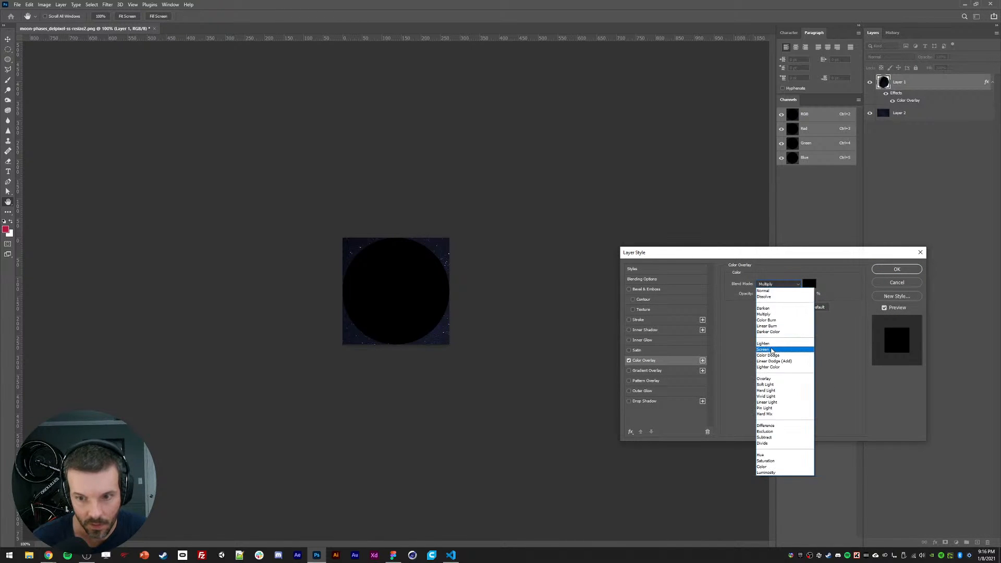
click(772, 351)
Step: Set the moon's Color Overlay to a very dark navy blue, starting from a sampled colour, and apply the layer style
click(813, 286)
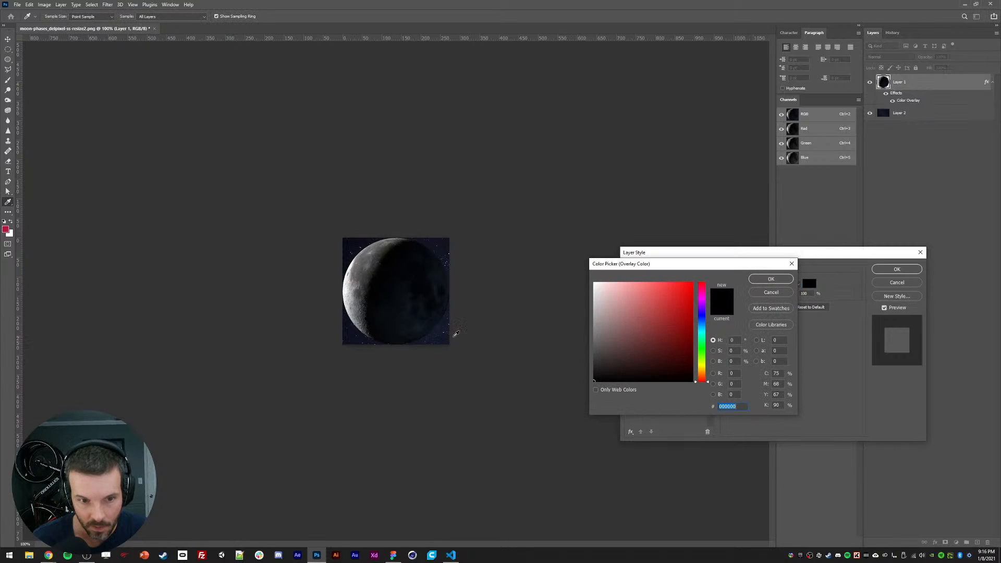
click(443, 335)
click(673, 372)
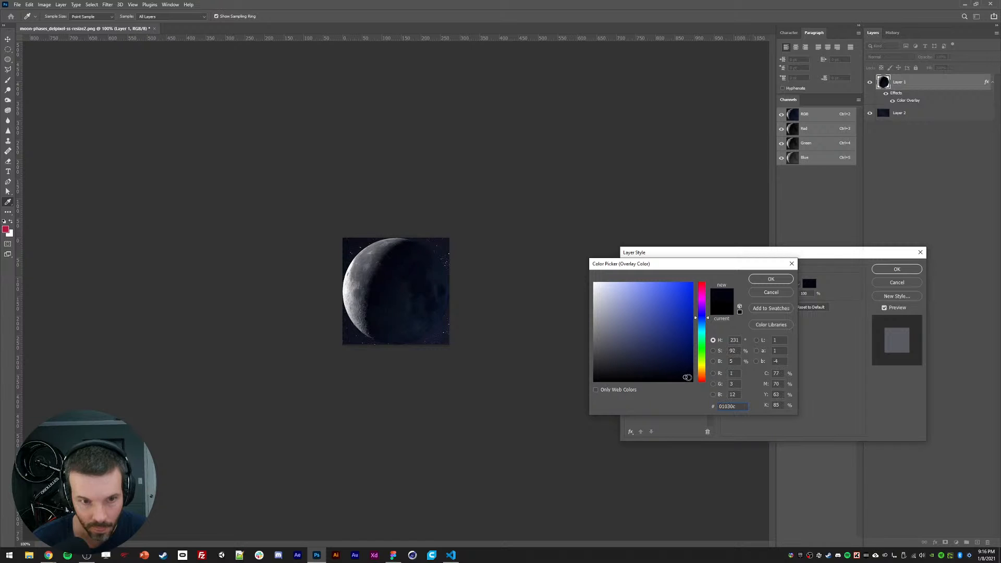
key(Return)
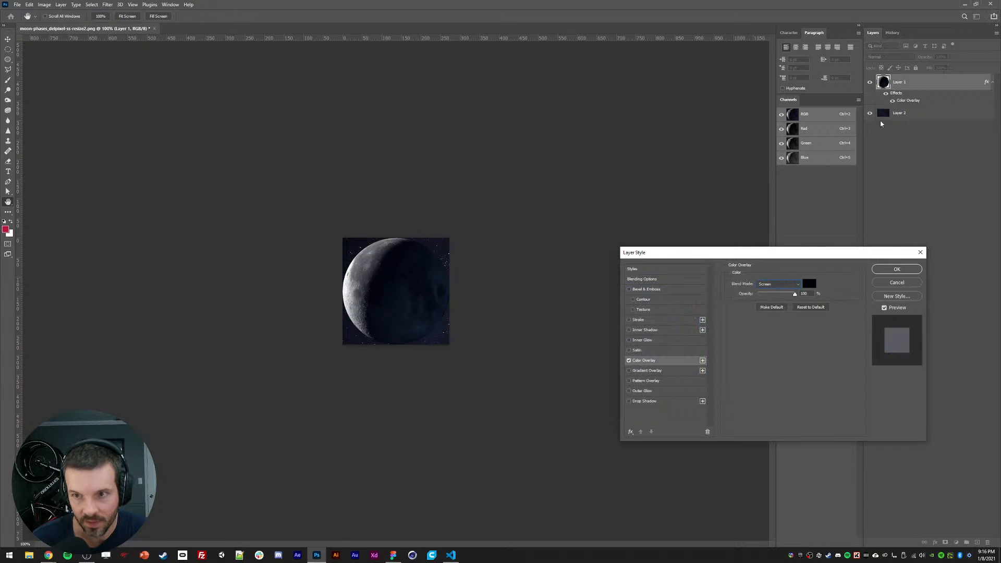
key(Return)
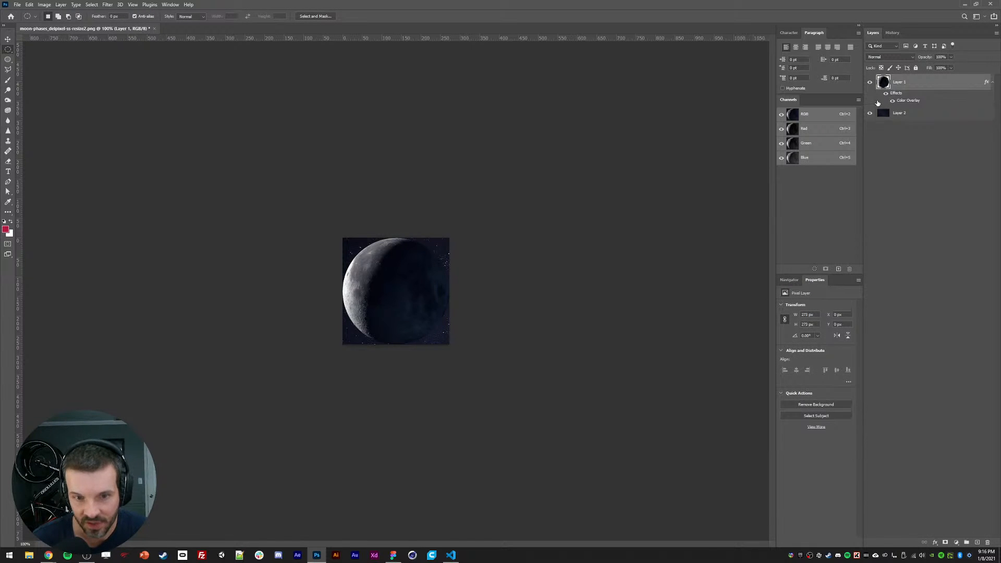
Step: Hide the night sky layer and export the moon for web as a transparent PNG-24, overwriting moon-phases_delpixel-ss-resize2.png
click(870, 113)
key(ctrl+alt+shift+s)
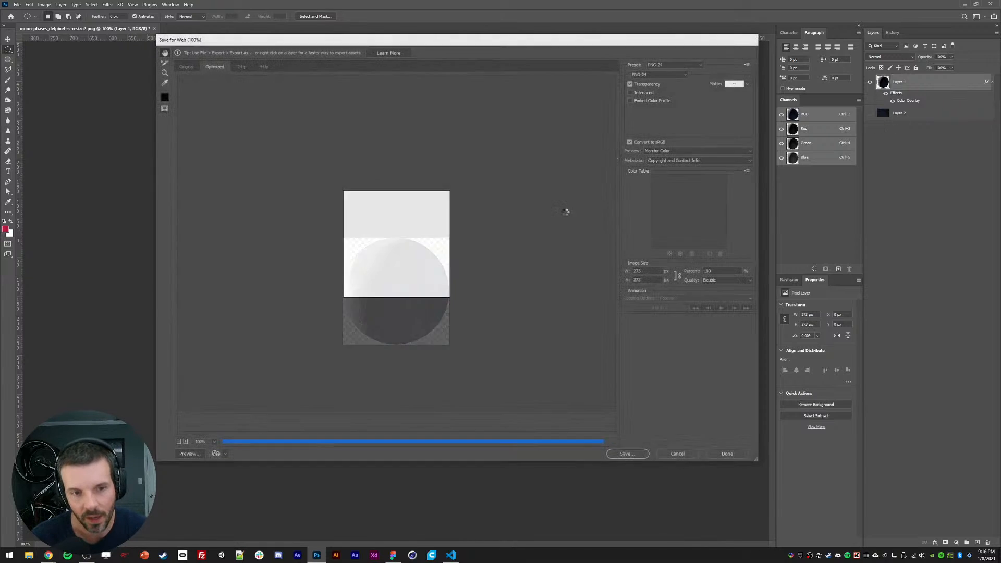
key(Return)
double_click(428, 96)
key(Return)
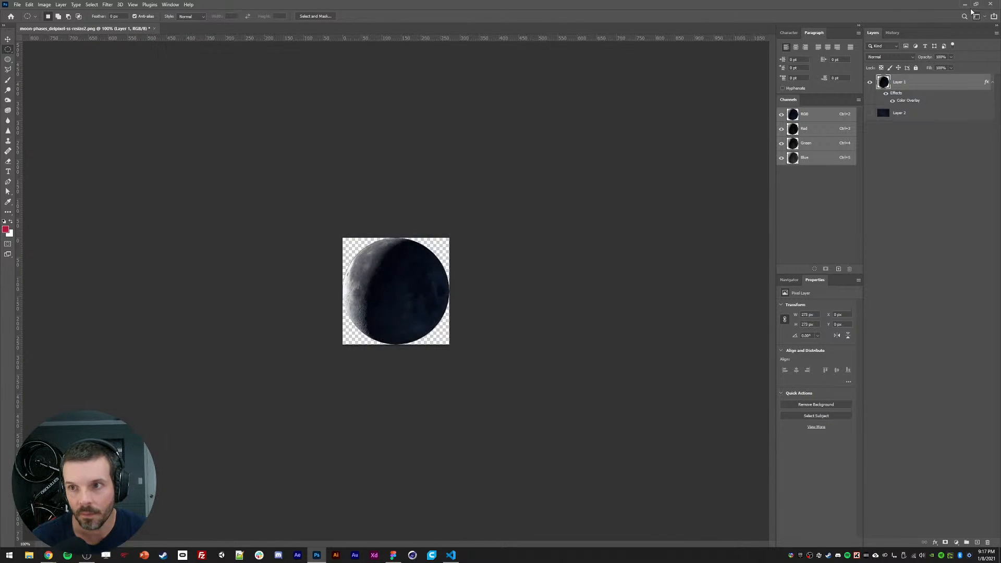
Step: Switch to Figma and replace the moon's image fill with the re-exported moon-phases_delpixel-ss-resize2.png
key(alt+Tab)
double_click(499, 238)
click(917, 211)
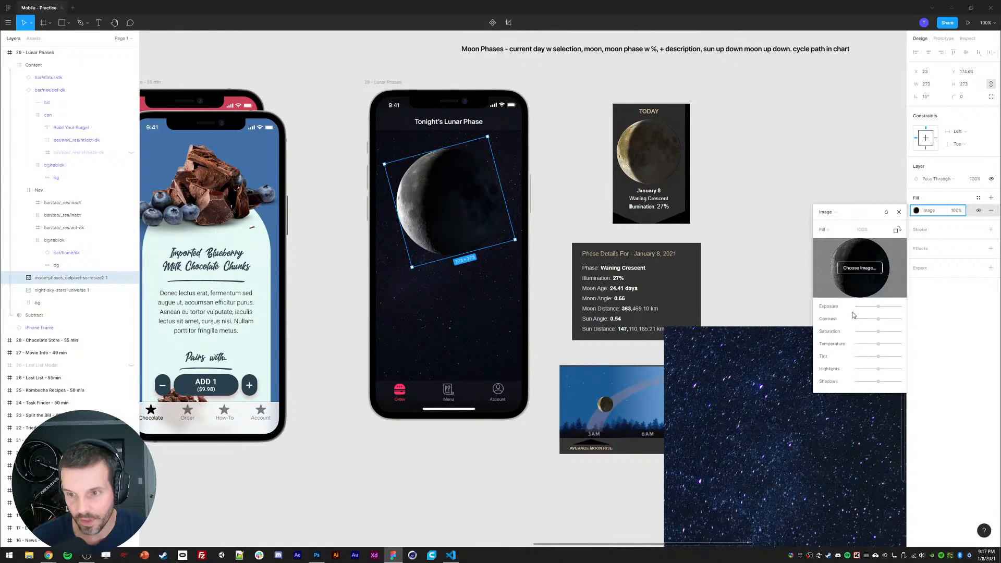
click(860, 267)
double_click(501, 279)
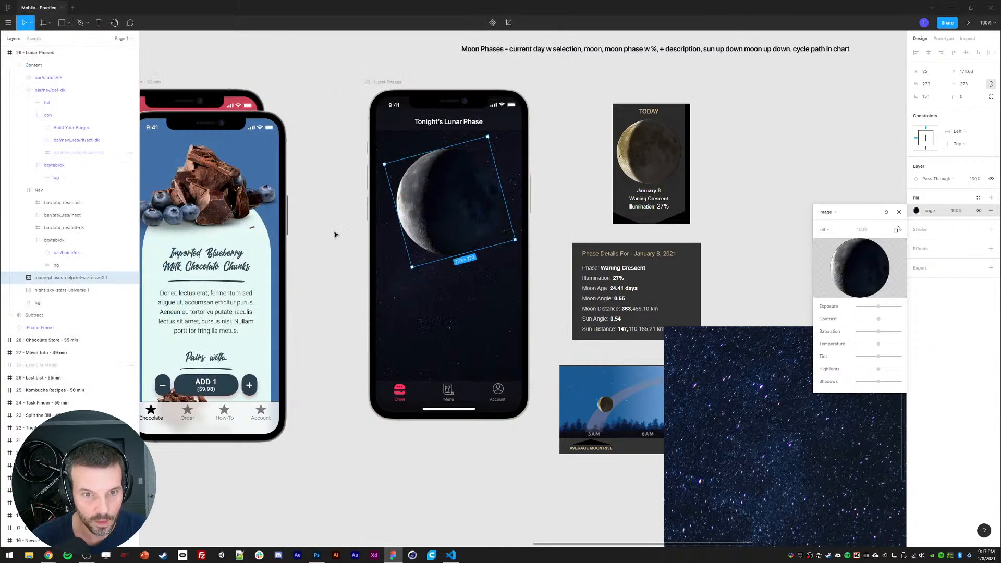
click(563, 188)
click(563, 209)
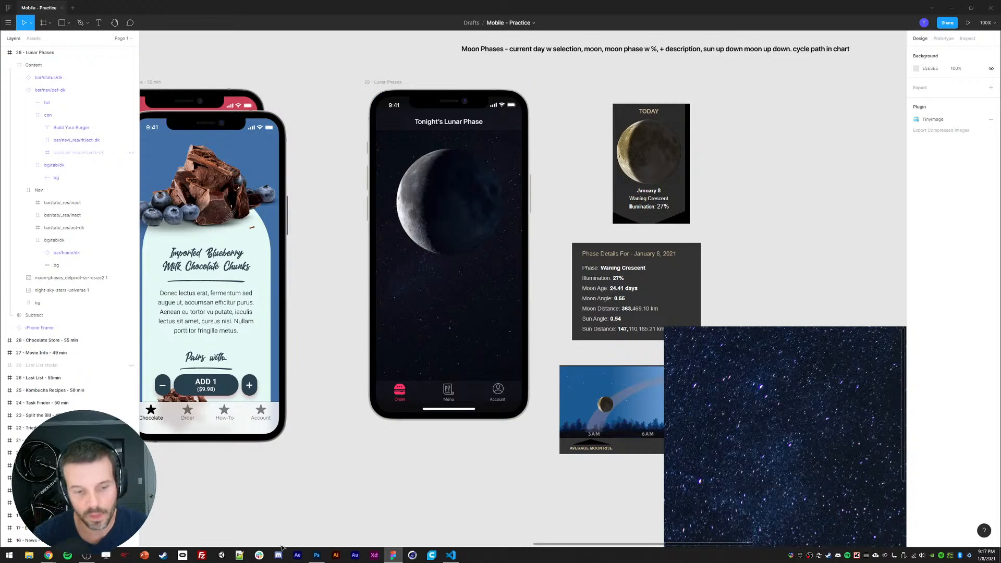
Step: Switch to Photoshop and adjust the opacity of the moon layer's Color Overlay
click(316, 555)
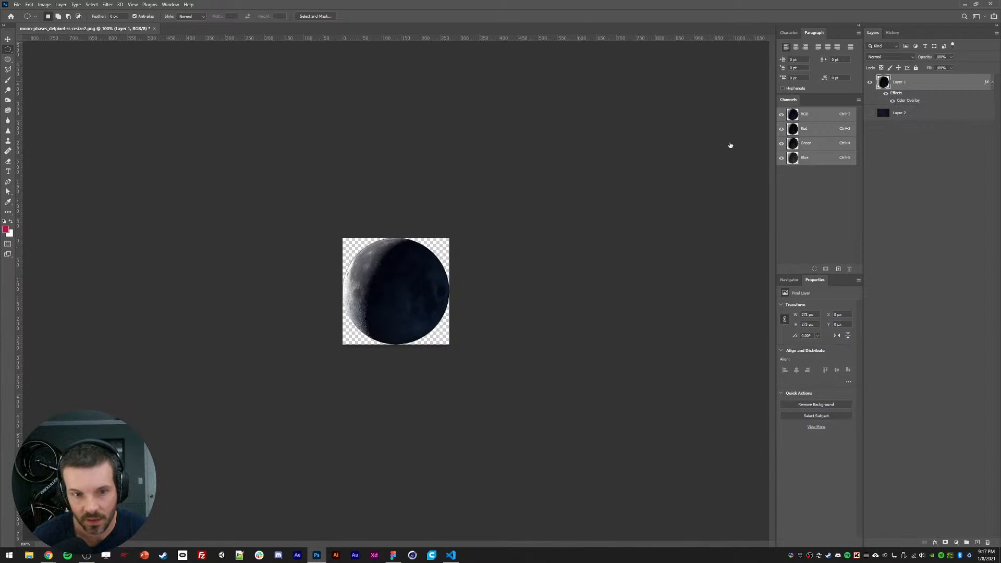
click(647, 361)
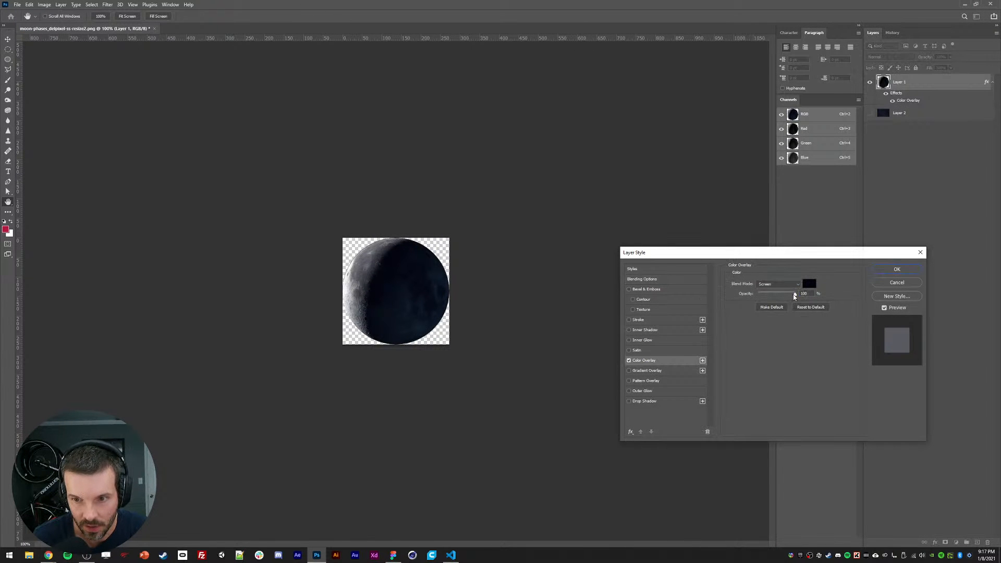
key(Return)
Step: Export the adjusted moon for web as a transparent PNG-24, overwriting the existing moon PNG
key(ctrl+alt+shift+s)
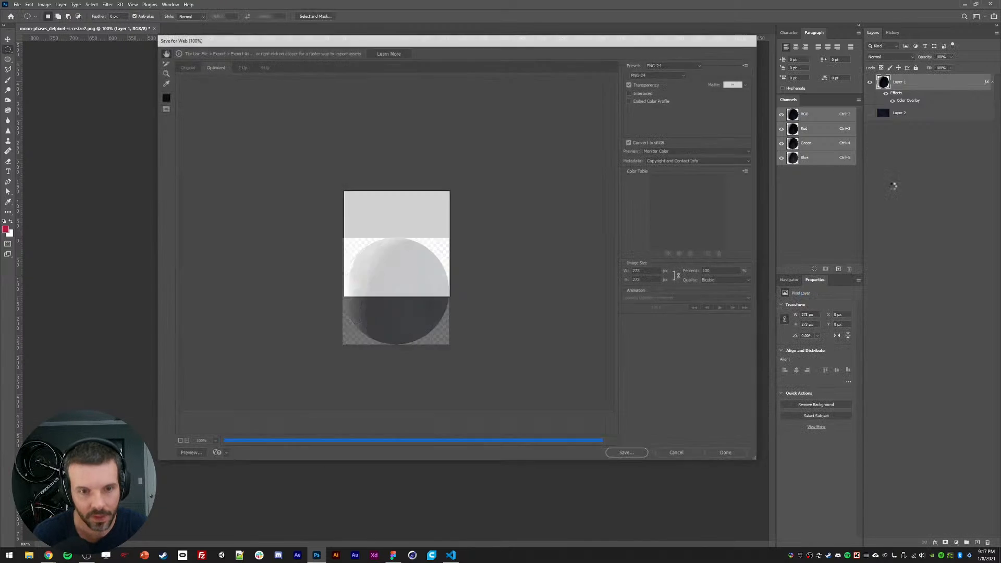
key(Return)
click(423, 94)
key(Return)
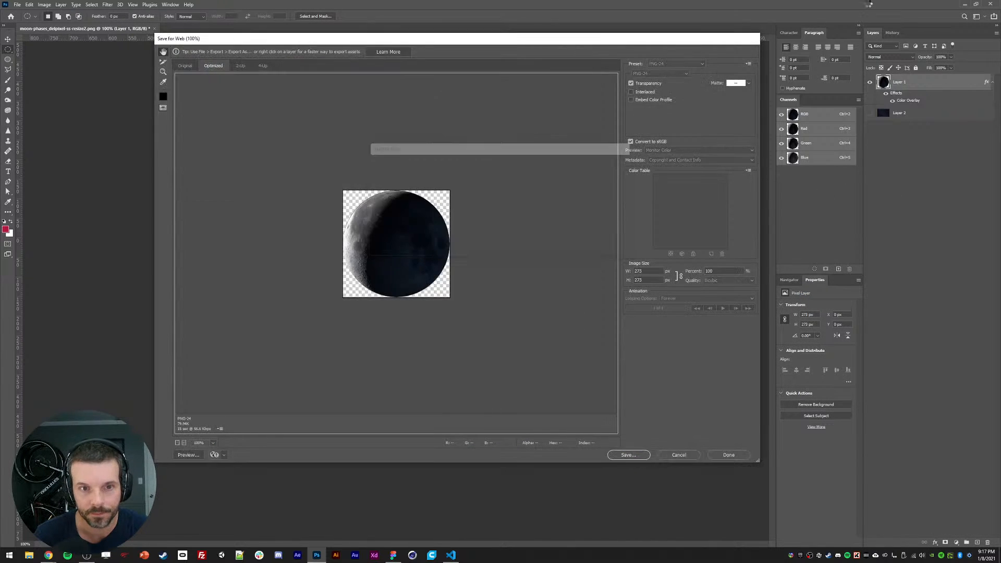
Step: Return to Figma and reload the moon's image fill from the updated moon-phases_delpixel-ss-resize2.png
click(968, 4)
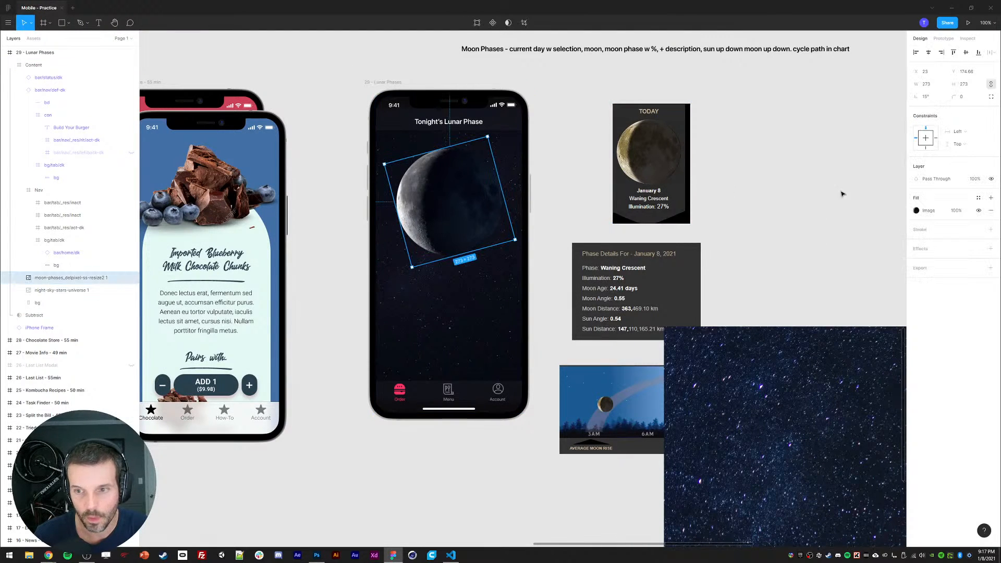
click(916, 211)
click(860, 268)
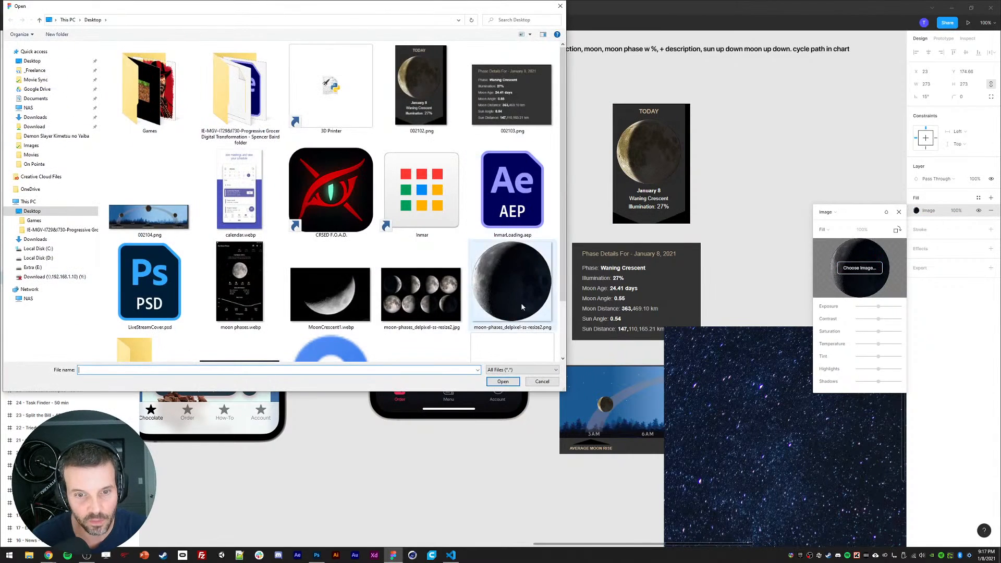
double_click(521, 303)
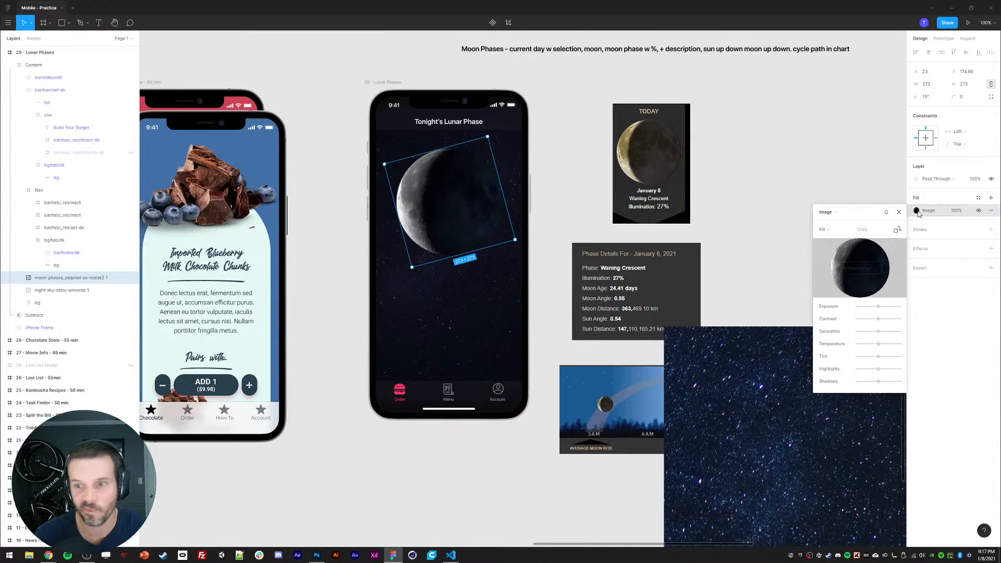
click(827, 186)
click(824, 187)
Step: Duplicate the night sky image, place the copy above the moon layer, and set its opacity to 10%
ctrl+click(389, 311)
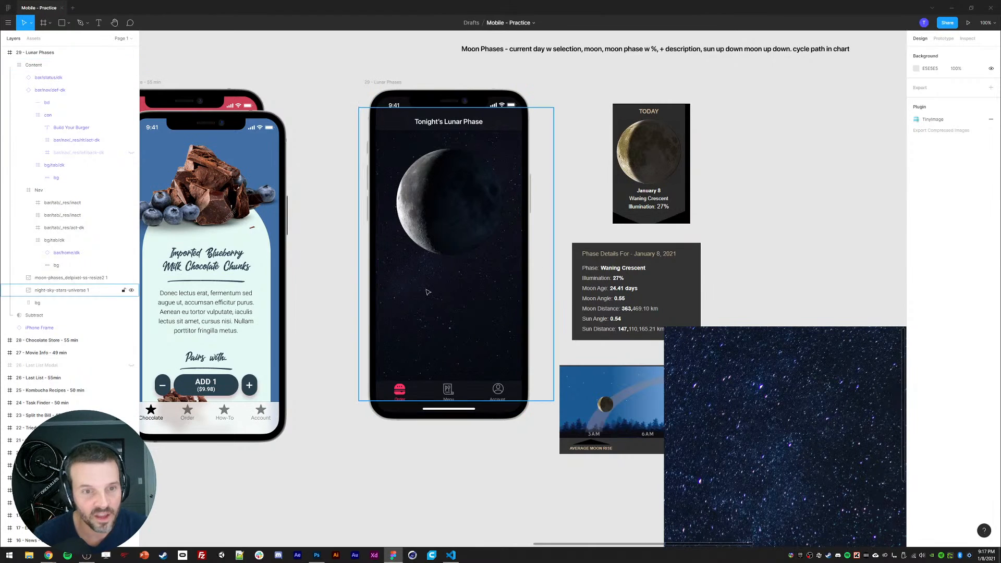
key(ctrl+d)
drag(44, 290, 54, 276)
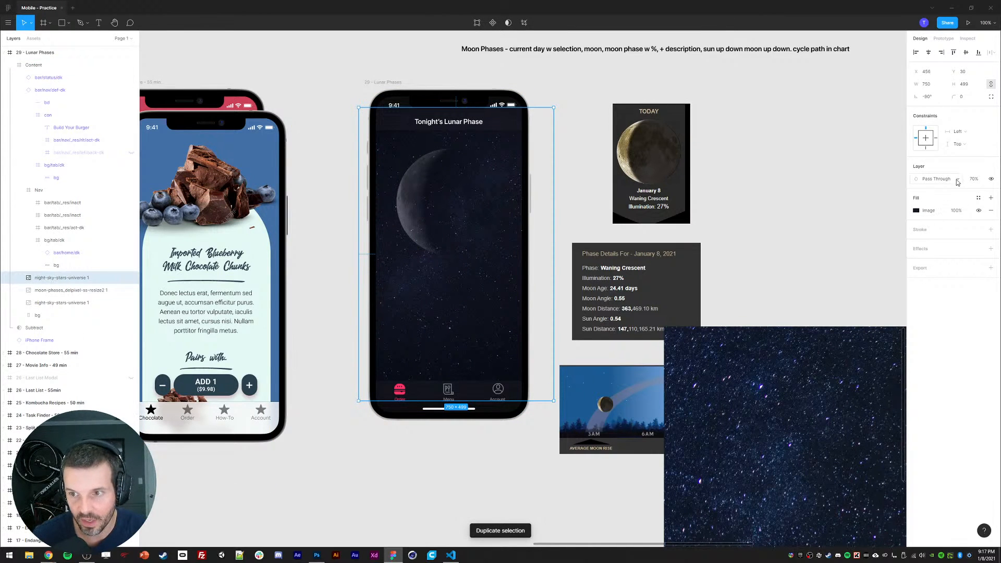
key(1)
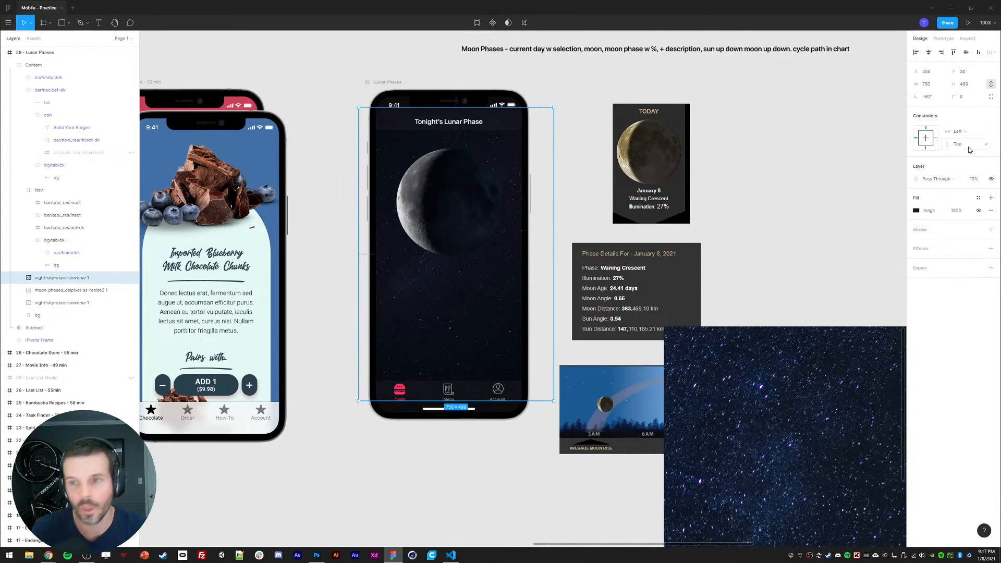
Step: Try the Multiply blend mode on the upper night sky copy's image fill with layer opacity at 30%
click(919, 211)
click(874, 213)
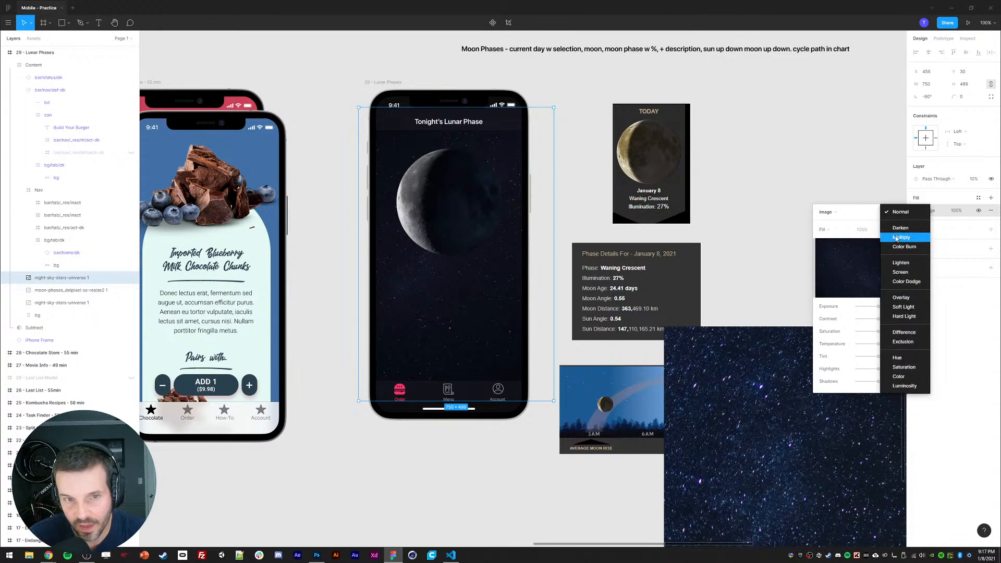
click(897, 237)
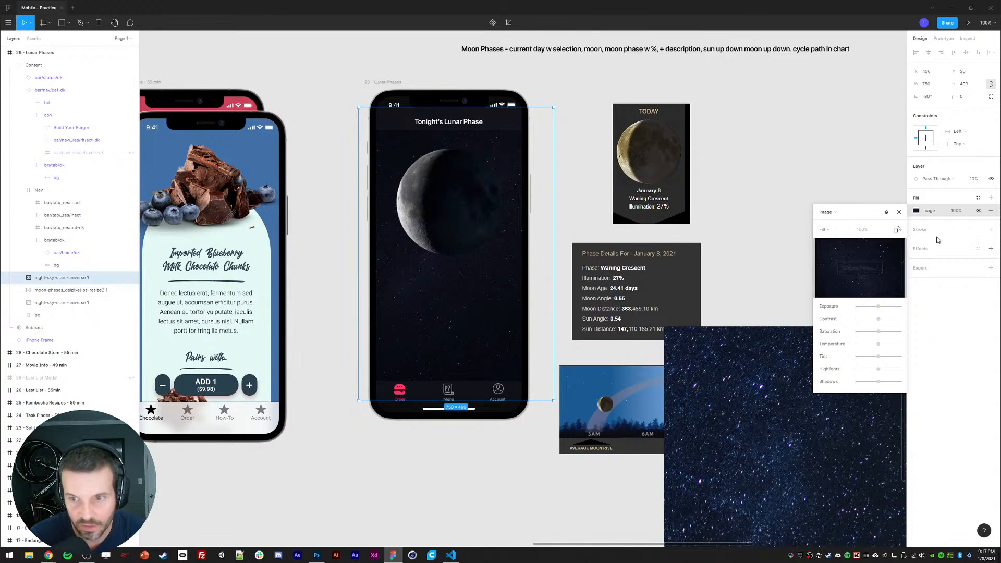
click(975, 181)
text(30)
key(Return)
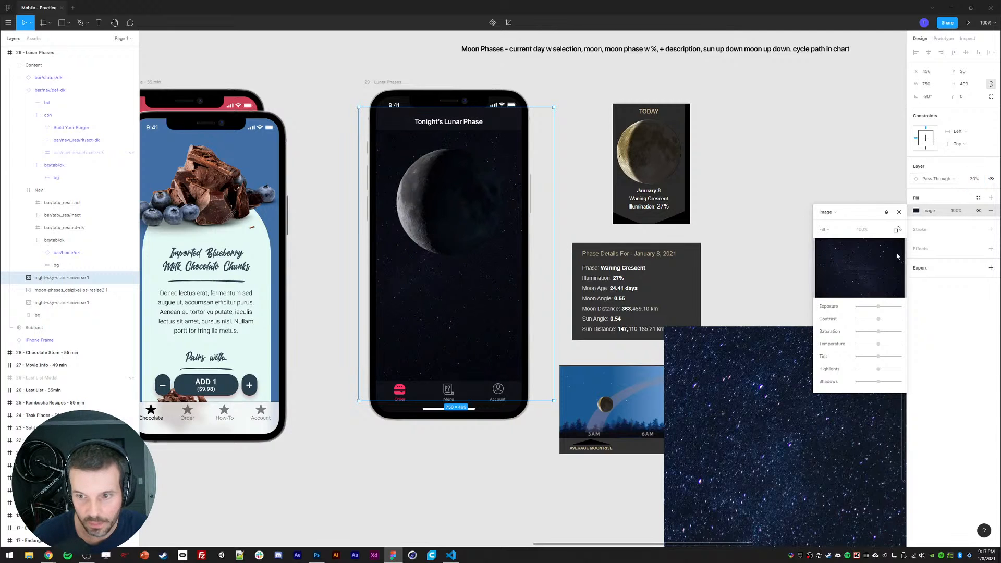
Step: Change the upper night sky copy's image fill to Screen blend mode and set the layer opacity to 20%
click(887, 212)
click(892, 247)
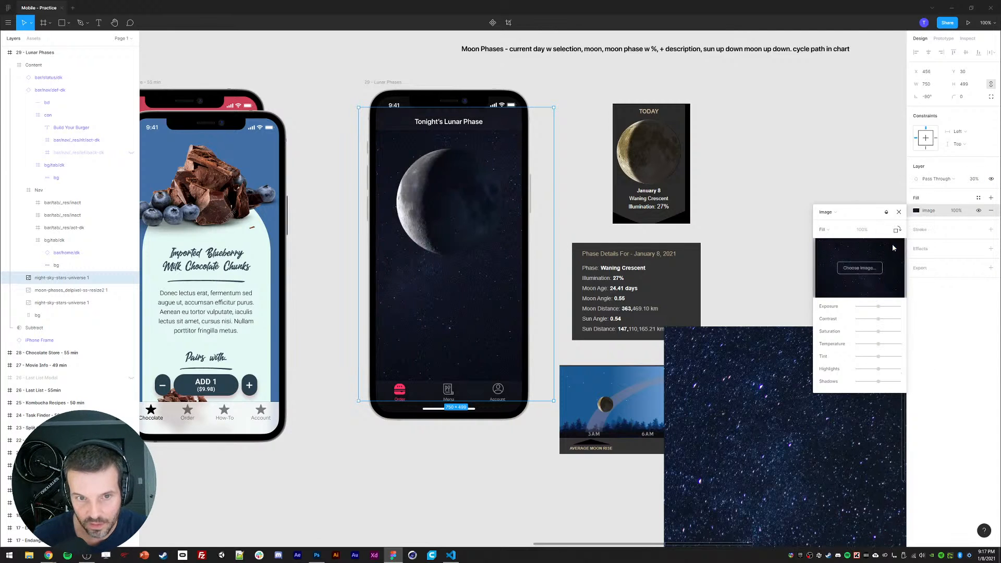
click(899, 211)
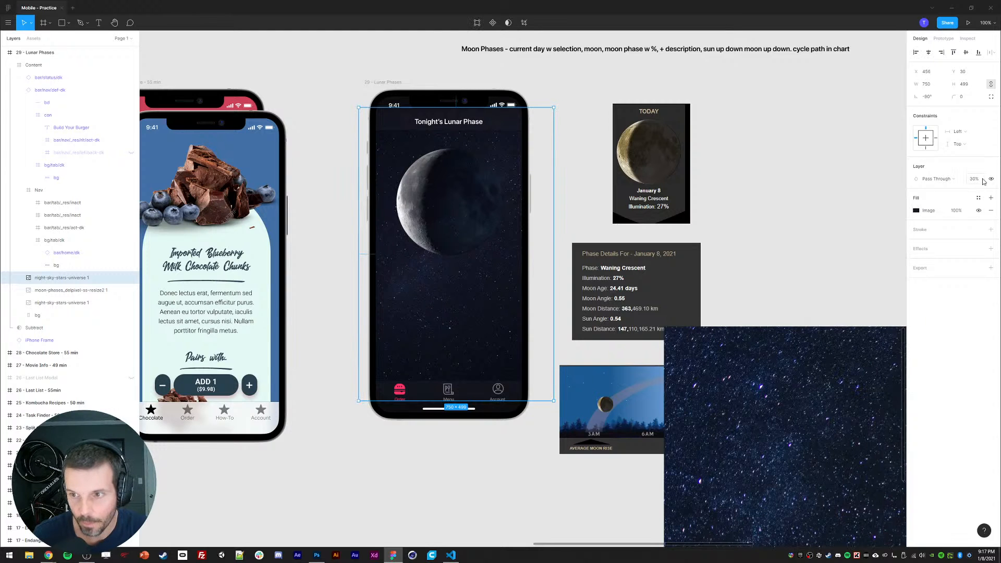
click(973, 179)
text(20)
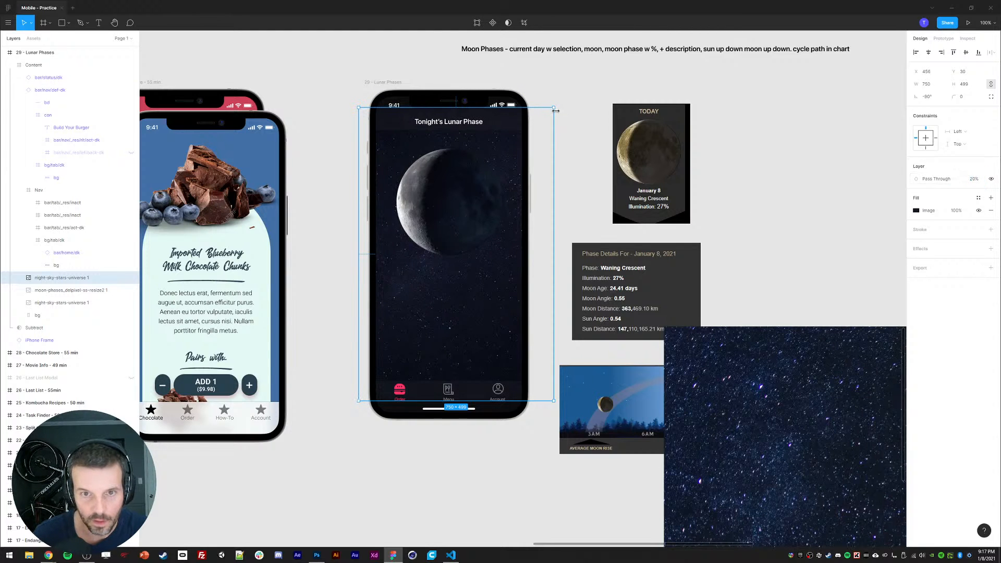
Step: Enlarge the upper night sky copy to about 1898 by 1263 and add a Layer blur effect to it
drag(556, 105, 702, 26)
drag(304, 374, 322, 211)
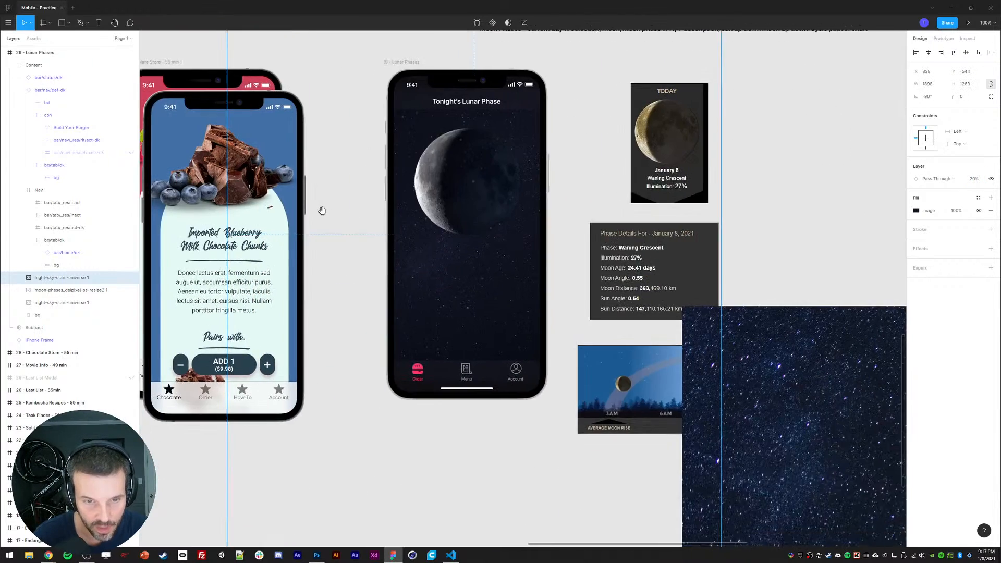
click(946, 253)
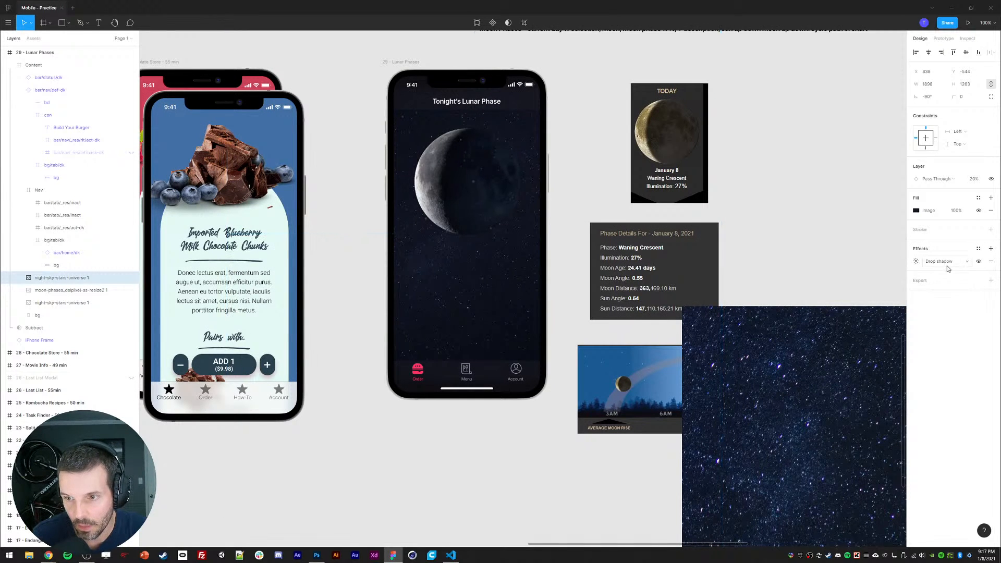
click(939, 261)
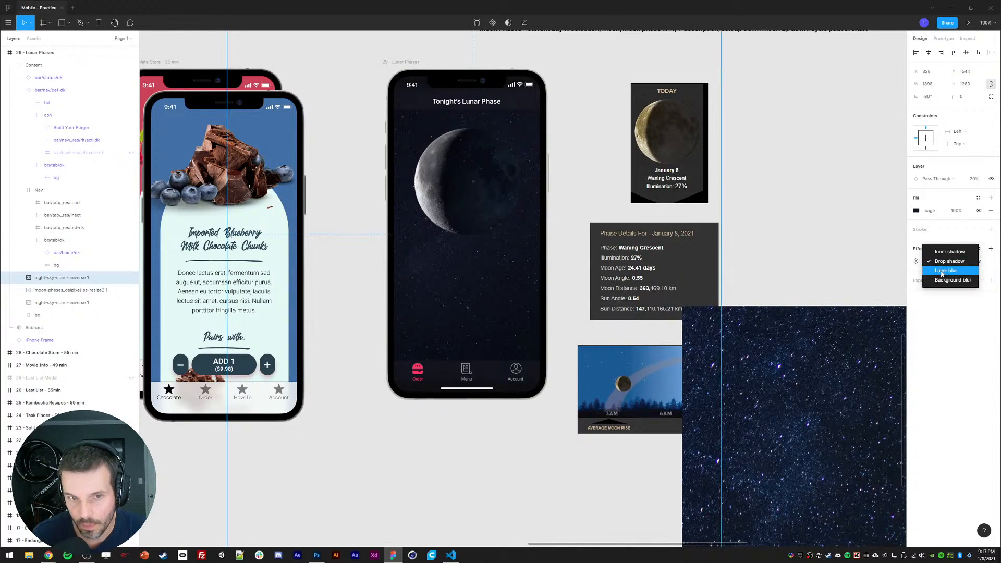
click(942, 271)
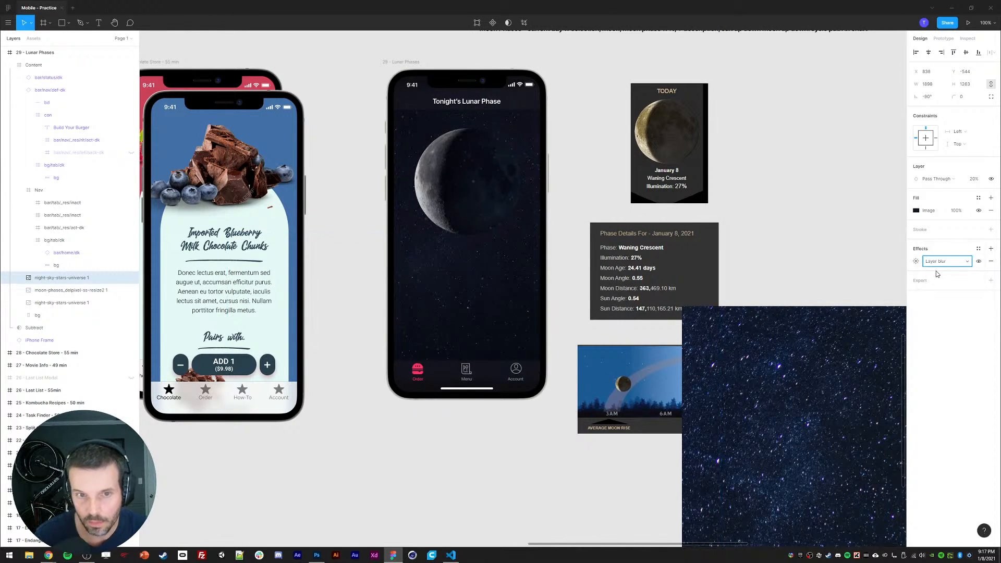
Step: Set the upper night sky copy's layer opacity to 10% and deselect it to check the blended moon
click(969, 180)
text(10)
key(Return)
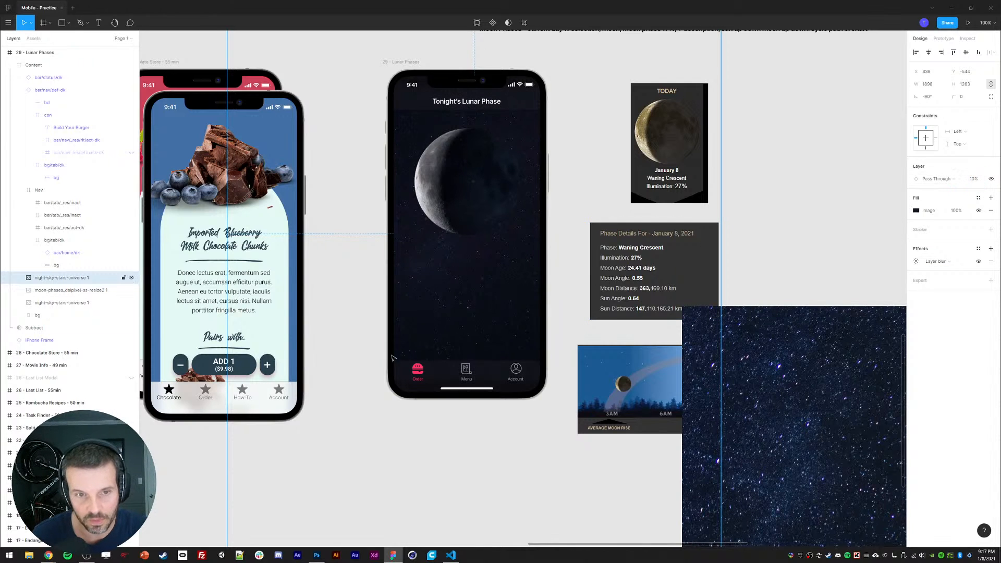
click(849, 199)
key(ctrl+minus)
drag(542, 188, 539, 209)
key(ctrl+plus)
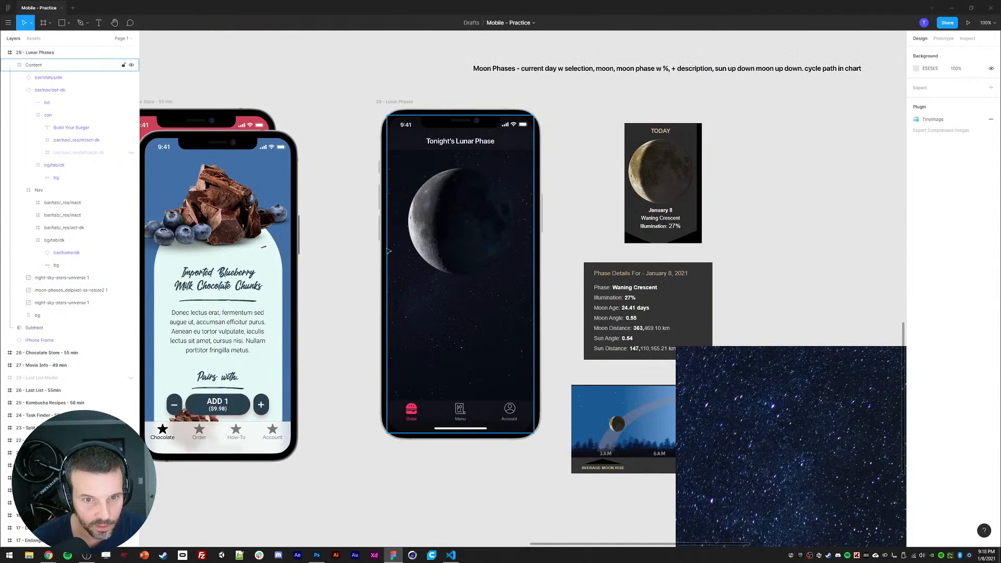
scroll(343, 245, down, 1)
Step: Group the two night sky layers with the moon layer, lock the group, and collapse the Nav and header bar layers
click(49, 278)
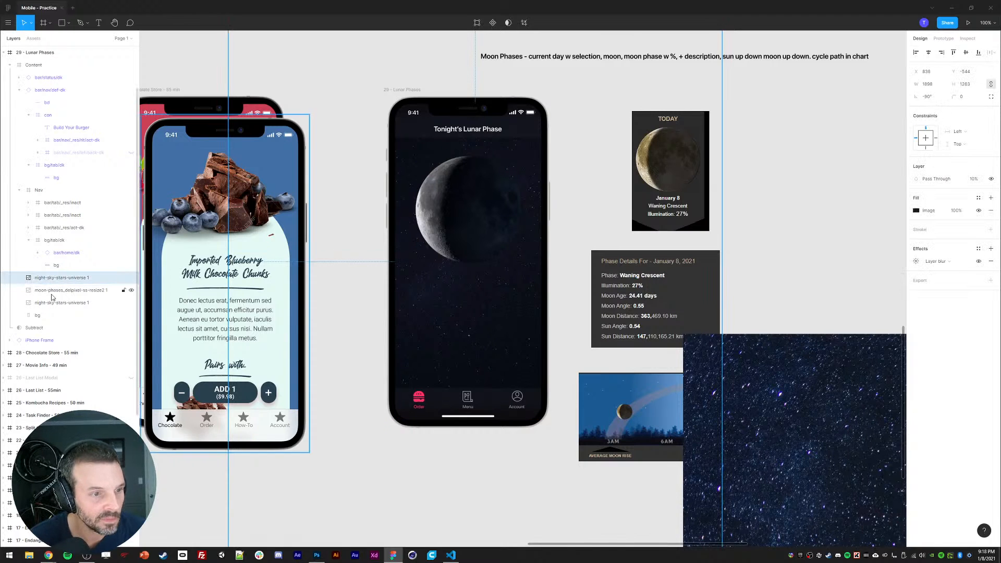
shift+click(58, 302)
key(ctrl+g)
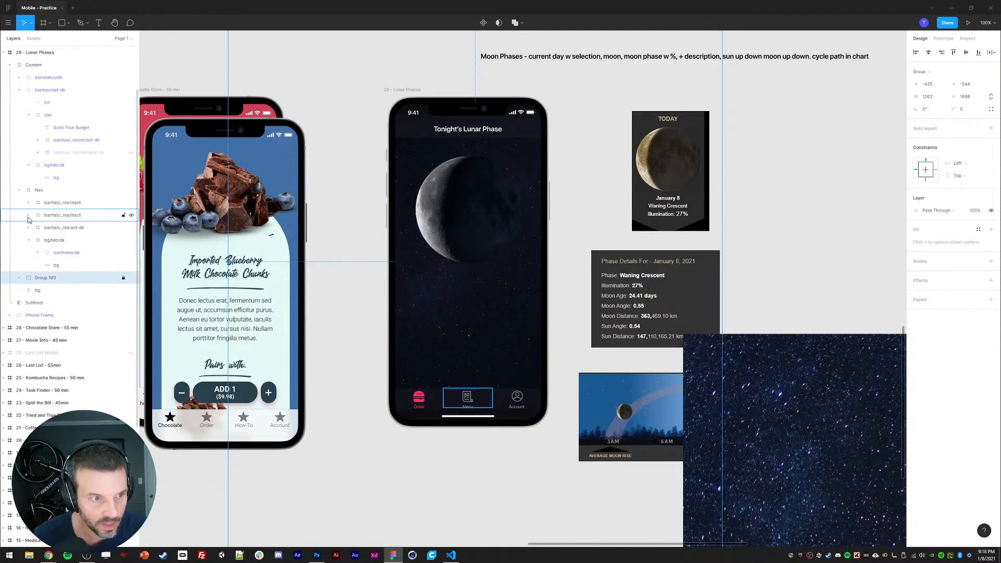
click(20, 190)
click(20, 91)
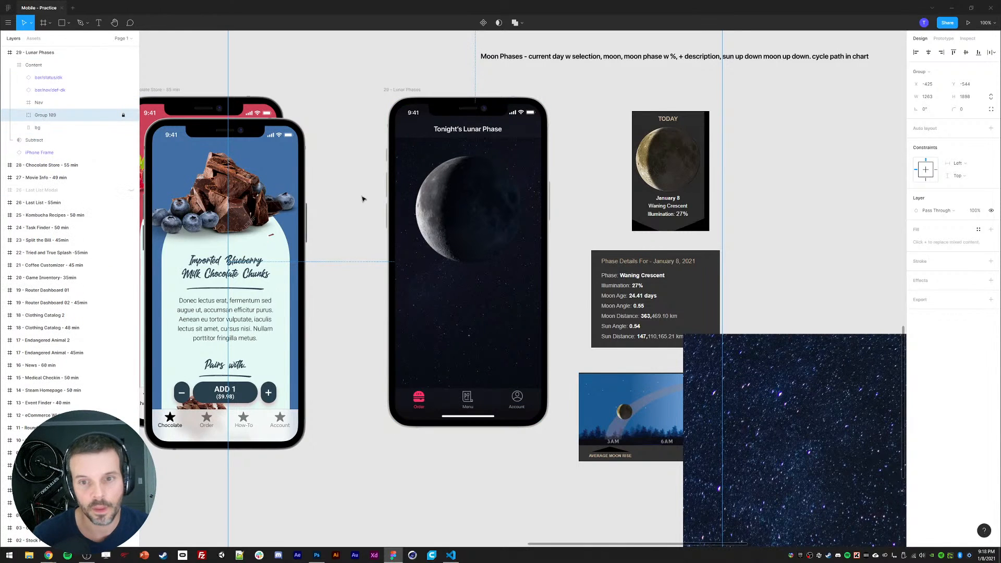
Step: Add a text layer reading "Waning Crescent (27%)" below the moon on the Lunar Phases screen
scroll(744, 152, right, 1)
key(t)
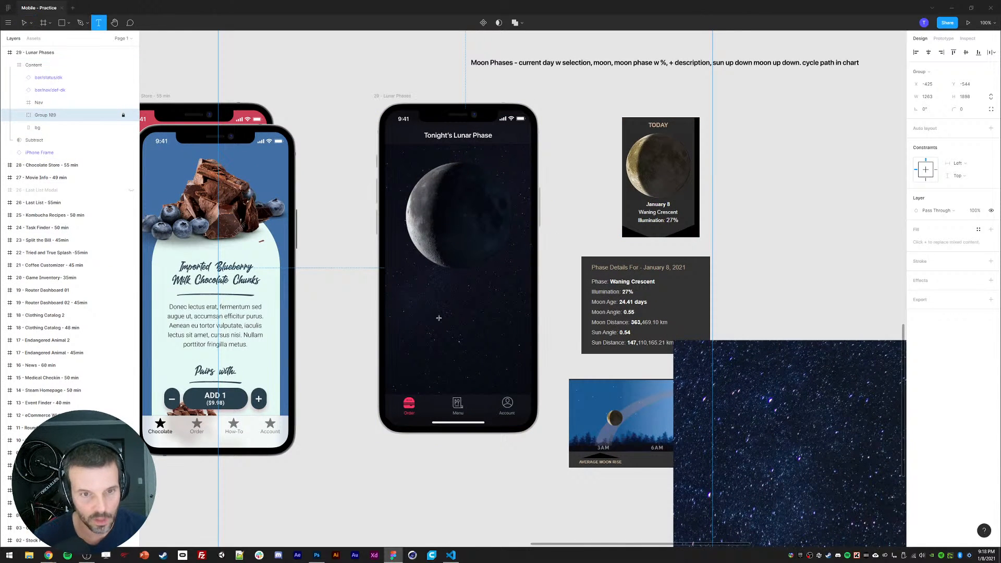
click(436, 301)
text(an)
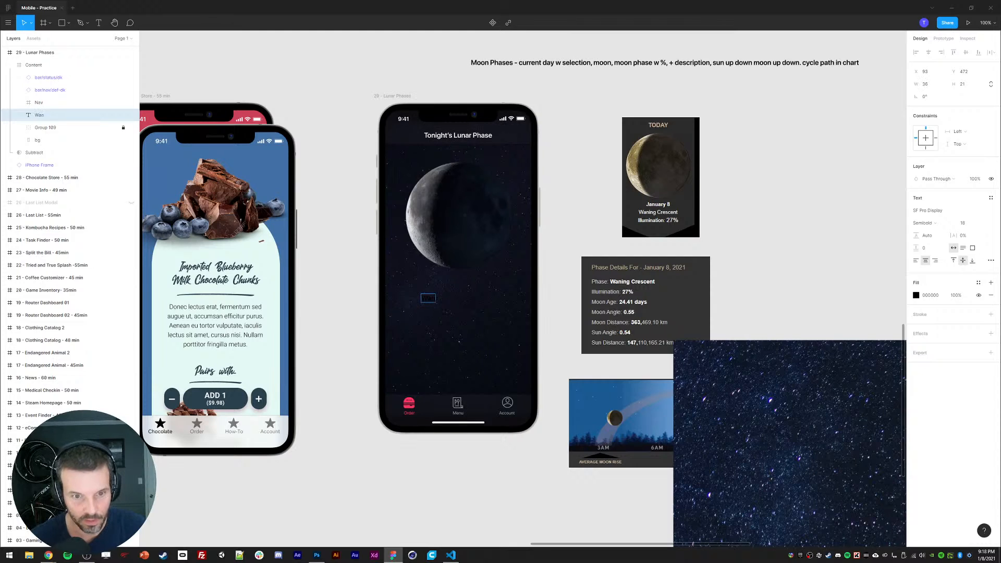
text(ing Crecen)
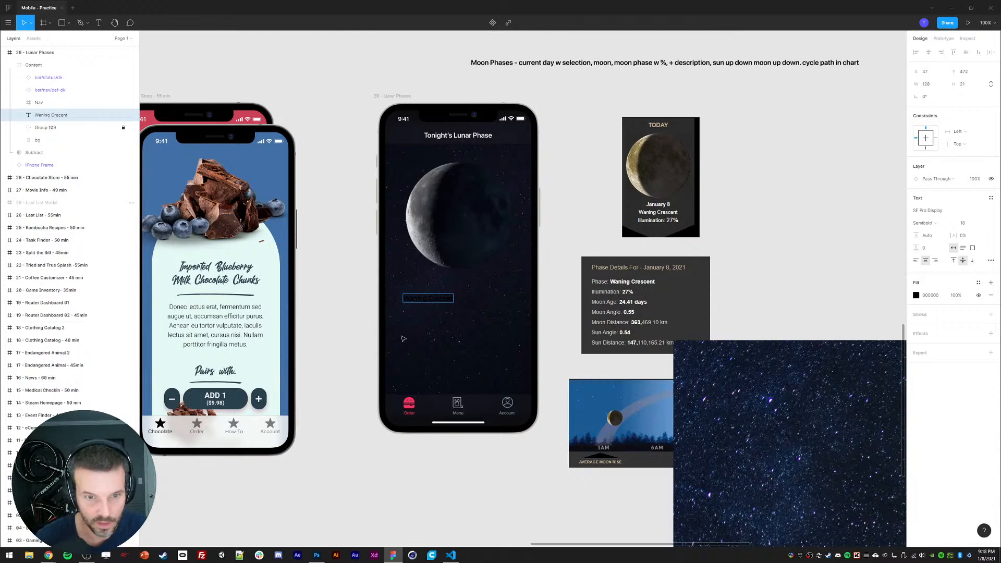
text(t)
key(BackSpace)
key(BackSpace)
key(BackSpace)
key(BackSpace)
text(scen)
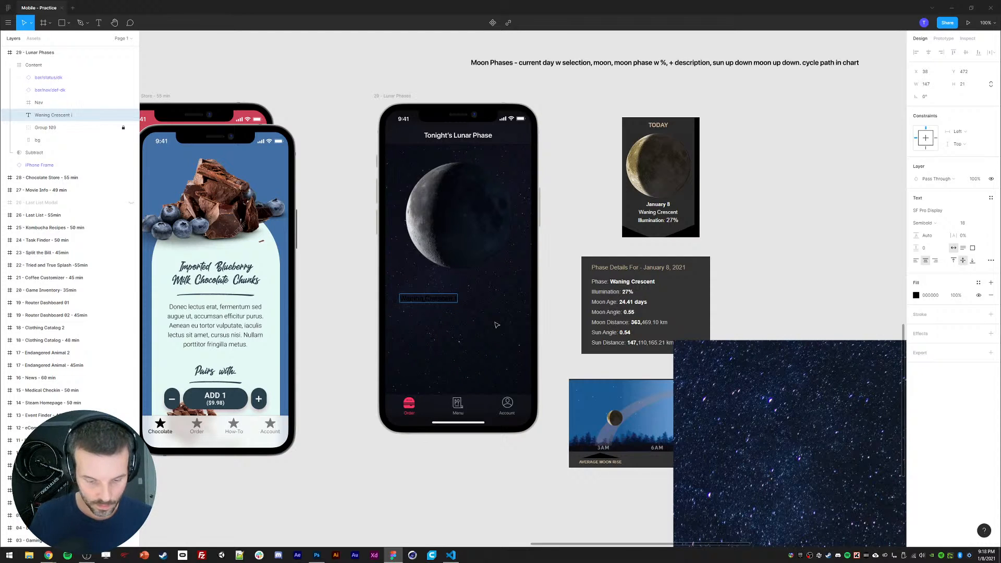
text(5)
key(BackSpace)
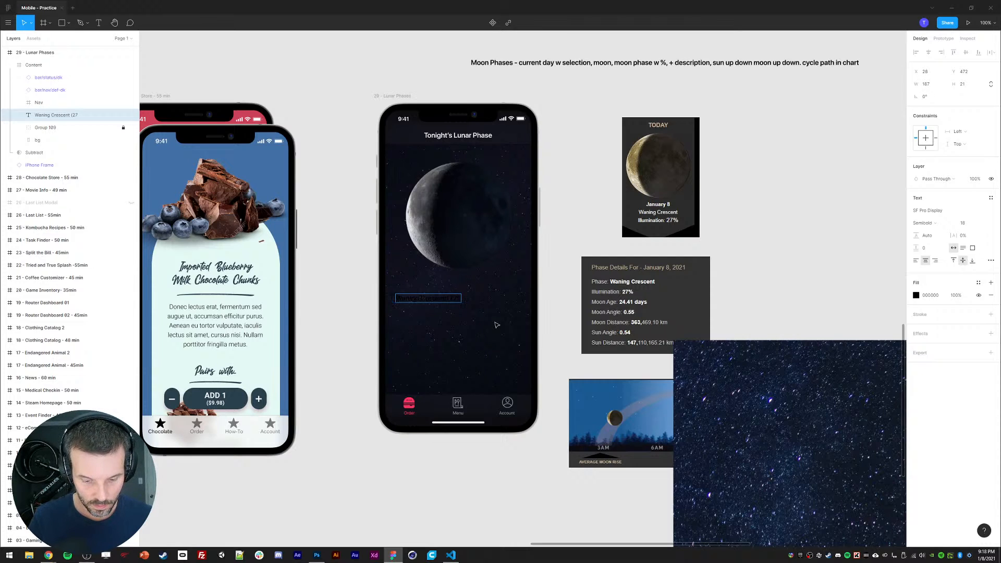
text(%))
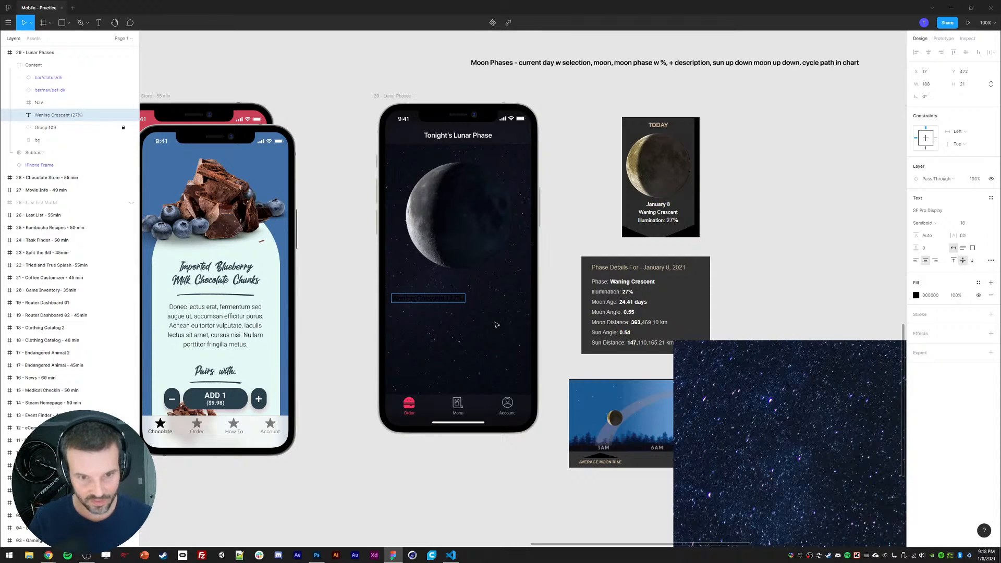
key(Escape)
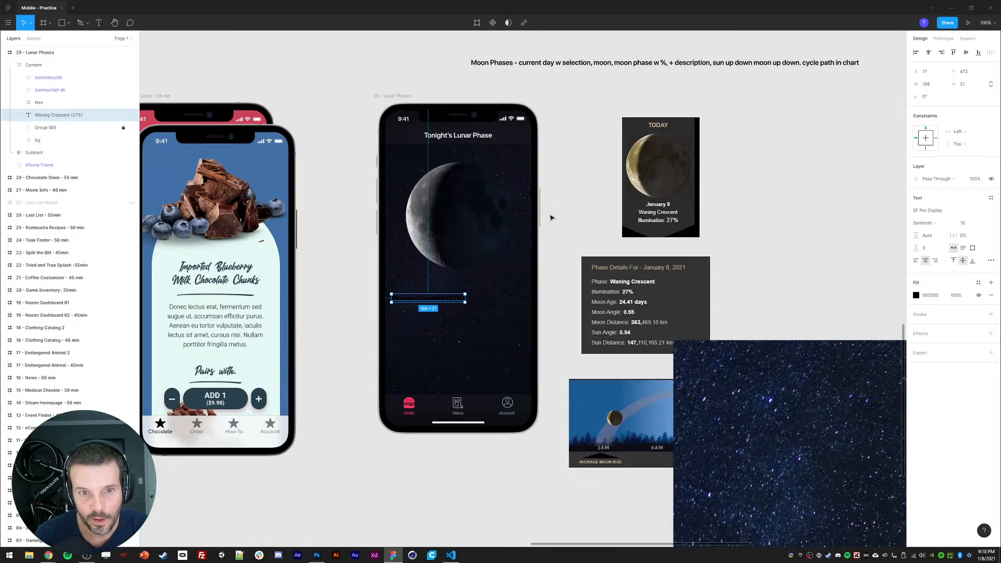
Step: Change the Waning Crescent text's fill from black to the pale lavender E7E6F8
click(916, 296)
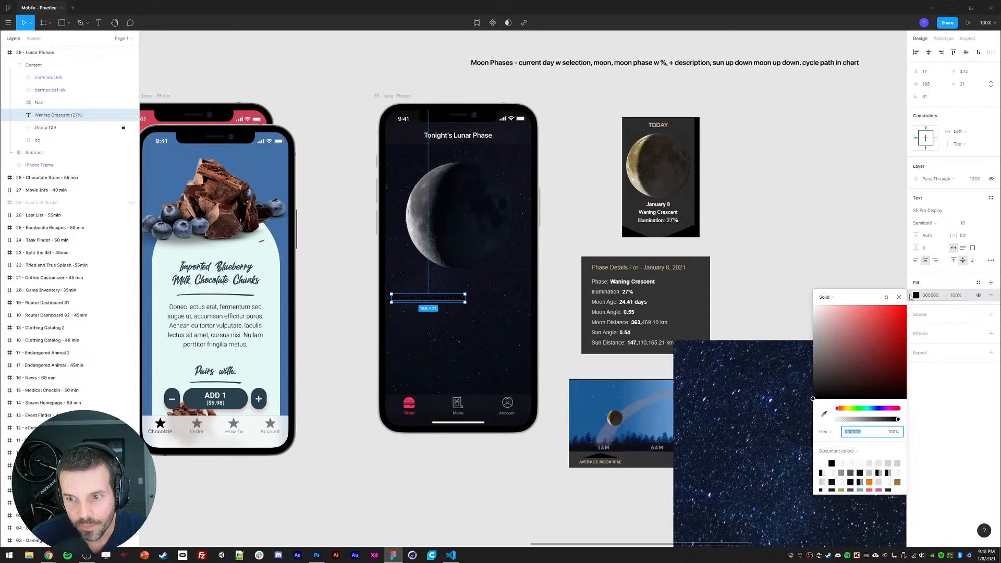
click(880, 409)
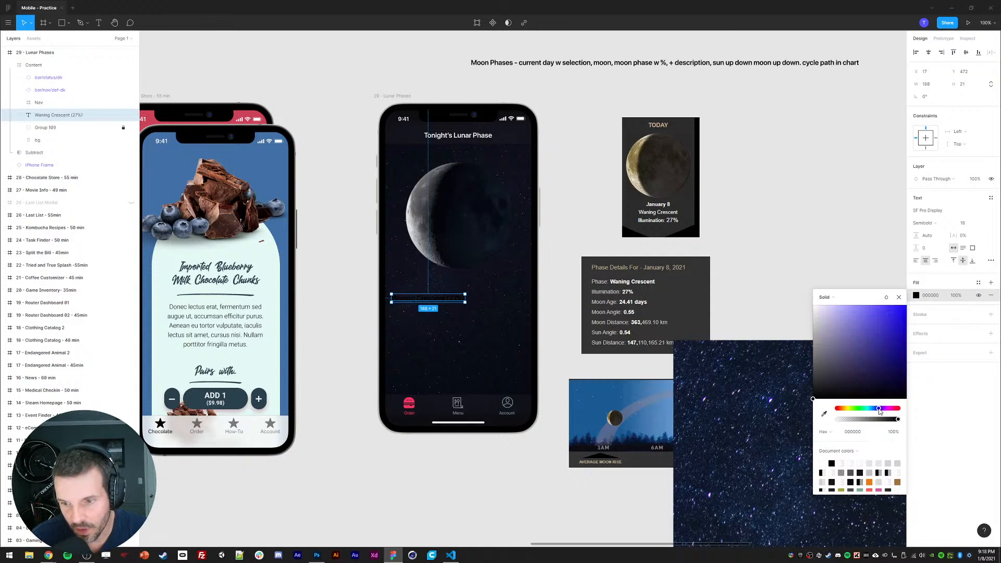
click(823, 312)
drag(823, 312, 820, 313)
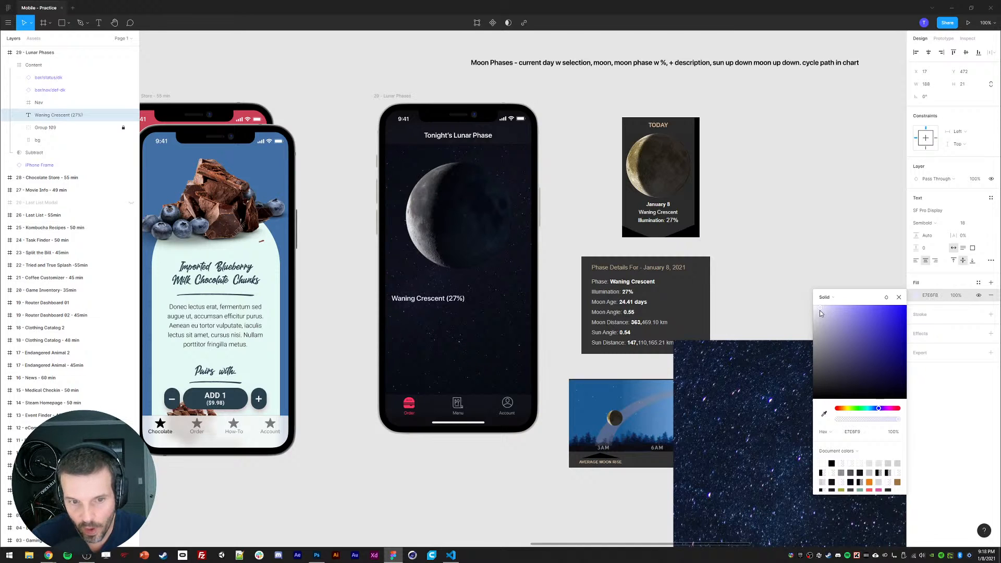
click(899, 298)
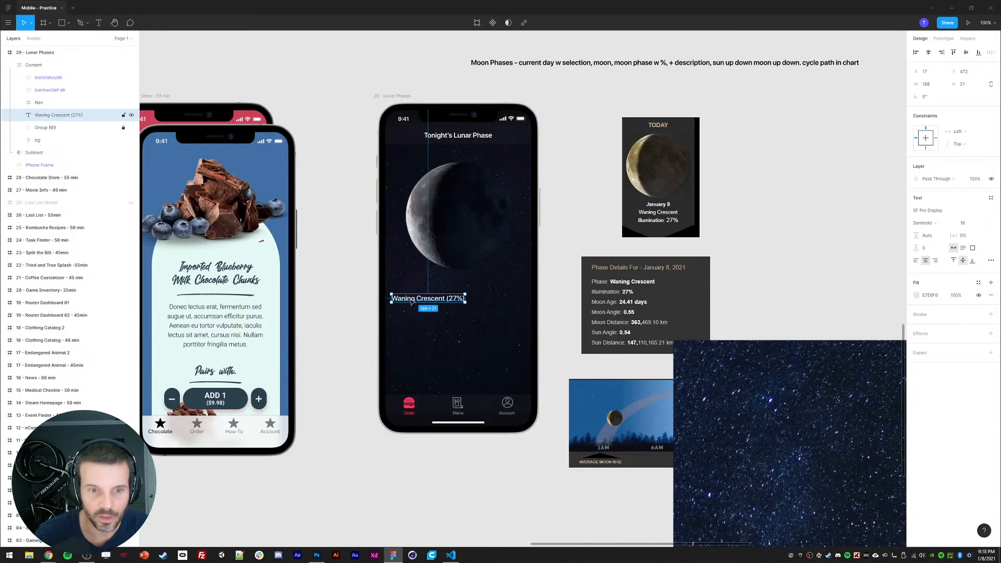
Step: Move the Waning Crescent text above the moon, just under the header title, and set its font size to 20
drag(411, 302, 449, 155)
click(964, 223)
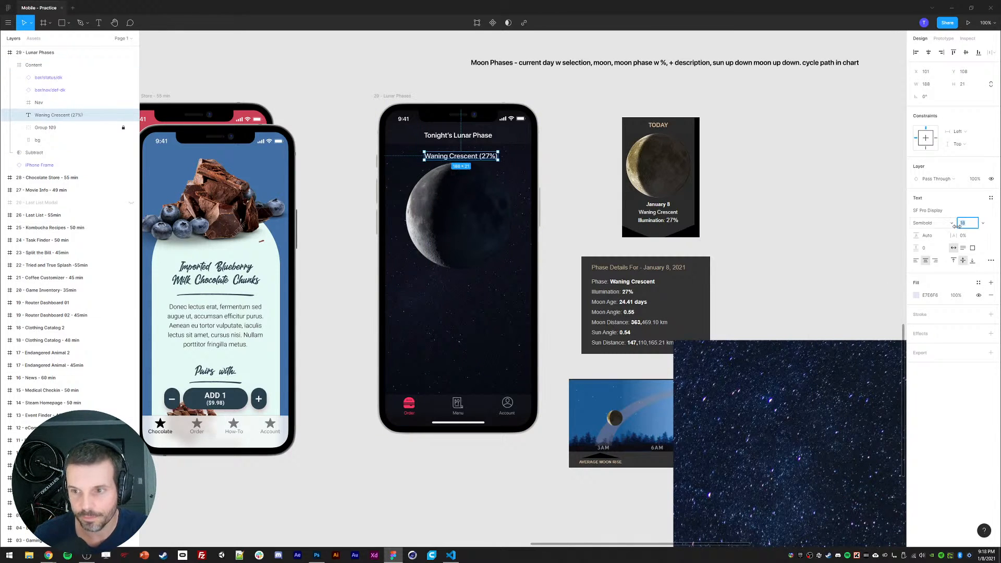
text(25)
key(Return)
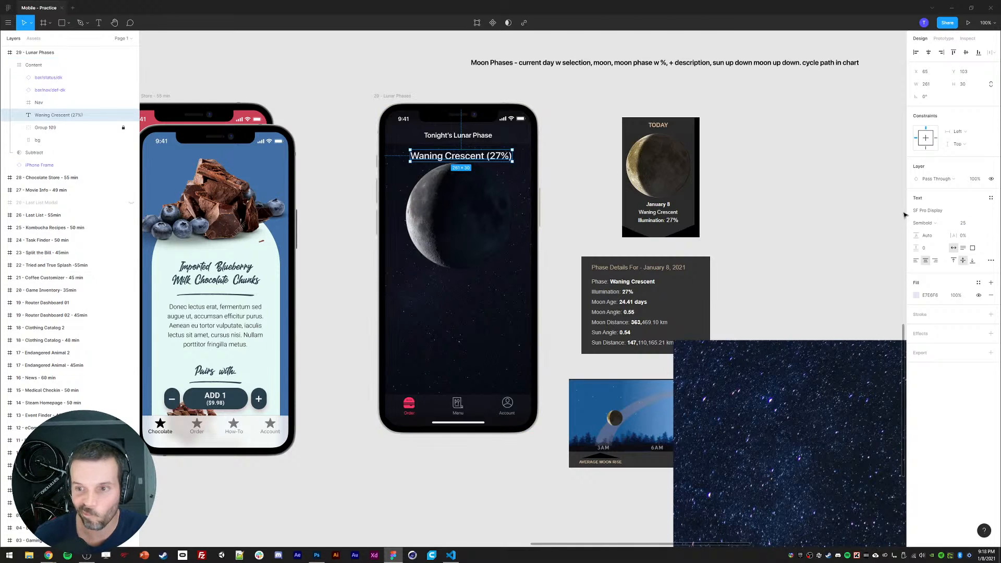
click(964, 223)
text(20)
key(Return)
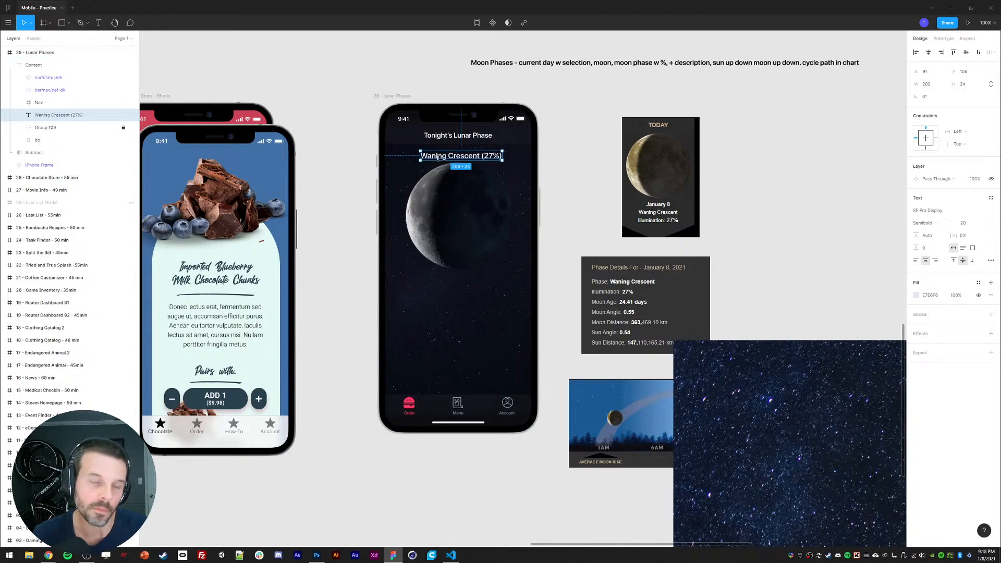
Step: Unlock the moon and night sky group and try nudging the whole group down
click(104, 129)
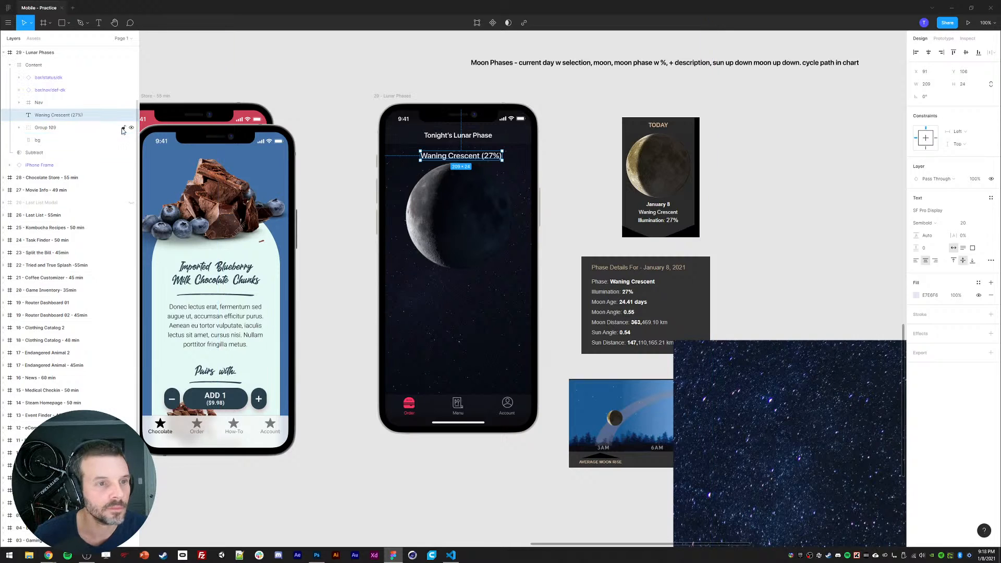
click(123, 127)
key(shift+Up)
key(shift+Up)
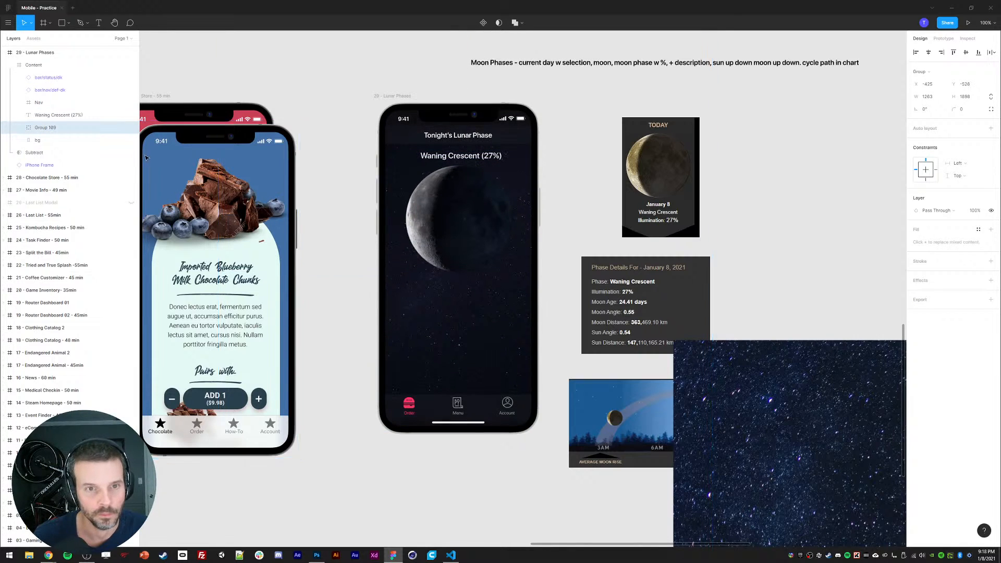
Step: Move only the moon layer inside the group down to Y 198.66, clear of the Waning Crescent text
click(20, 128)
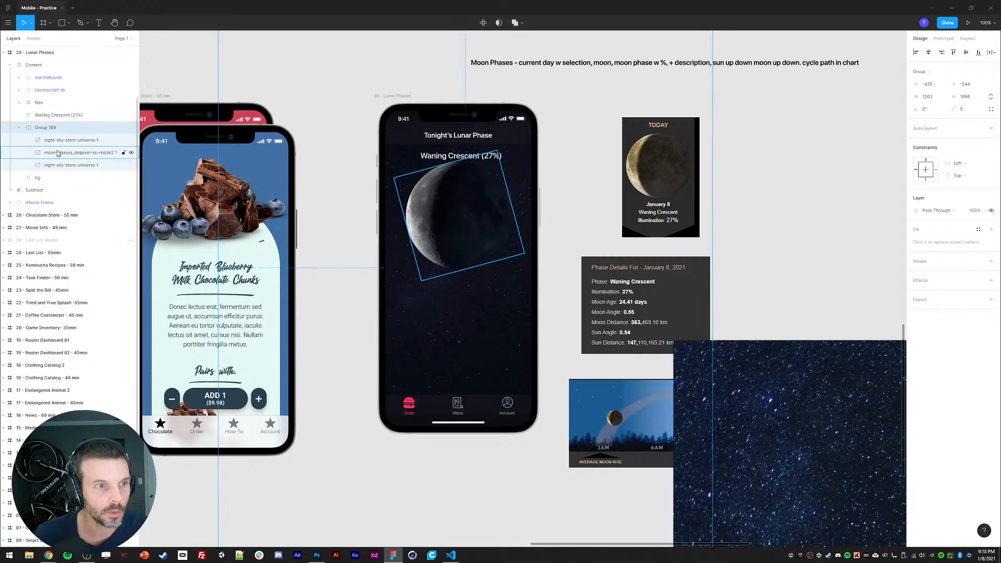
click(58, 152)
key(shift+Down)
key(shift+Down)
key(shift+Down)
key(Up)
key(Down)
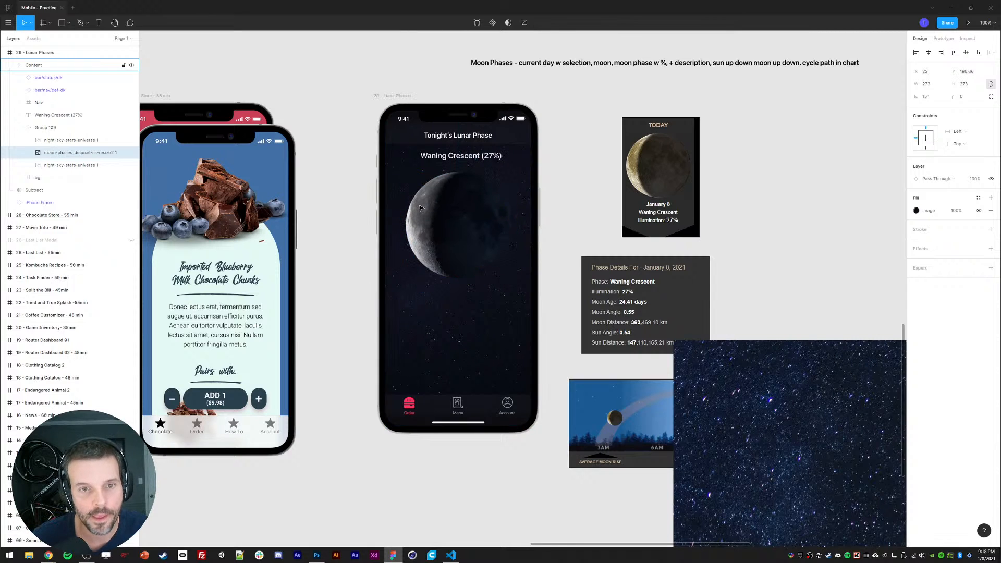
click(350, 167)
Step: Try flattening the rotated moon image layer inside the group, and undo it
click(61, 141)
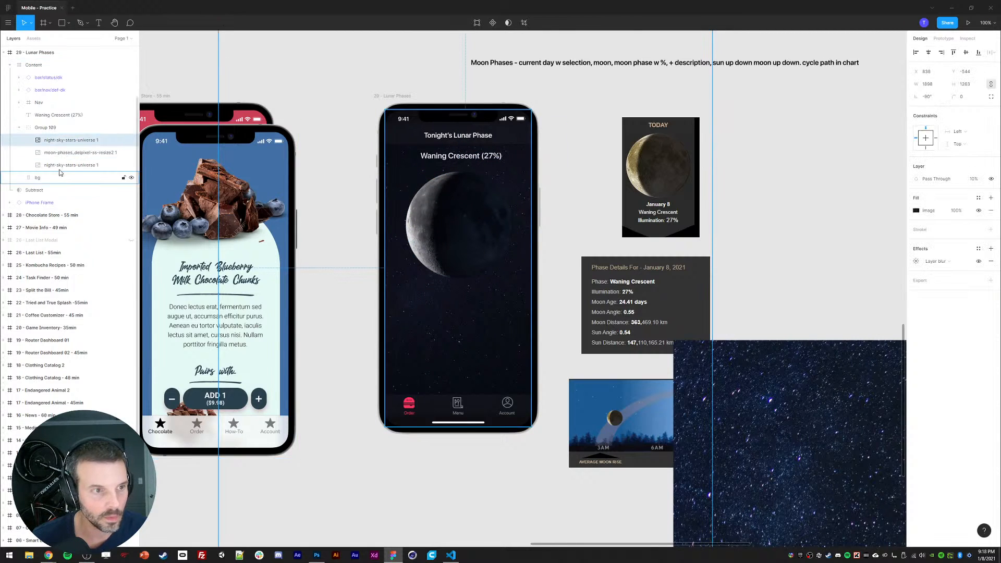
click(57, 153)
right_click(55, 153)
click(78, 232)
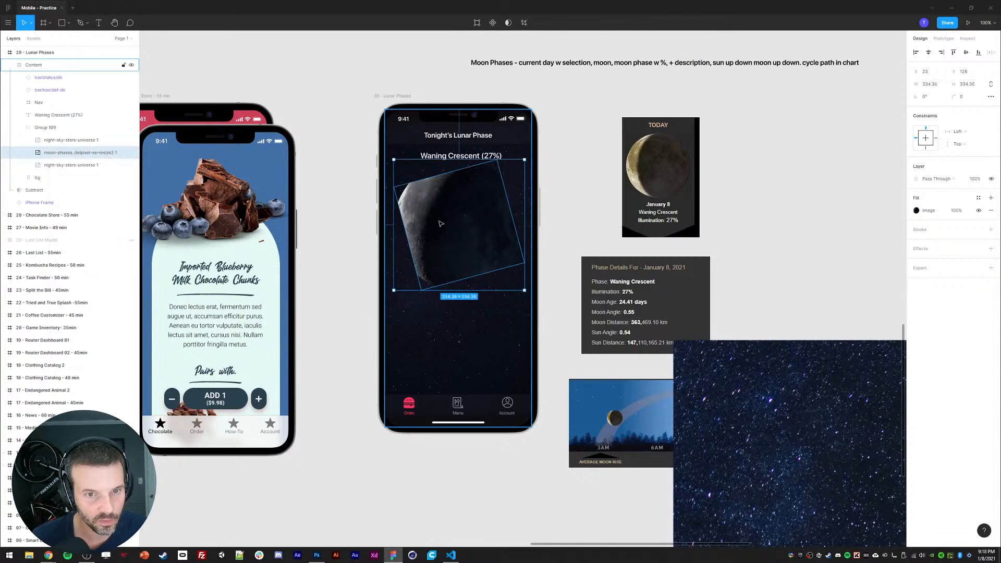
key(ctrl+z)
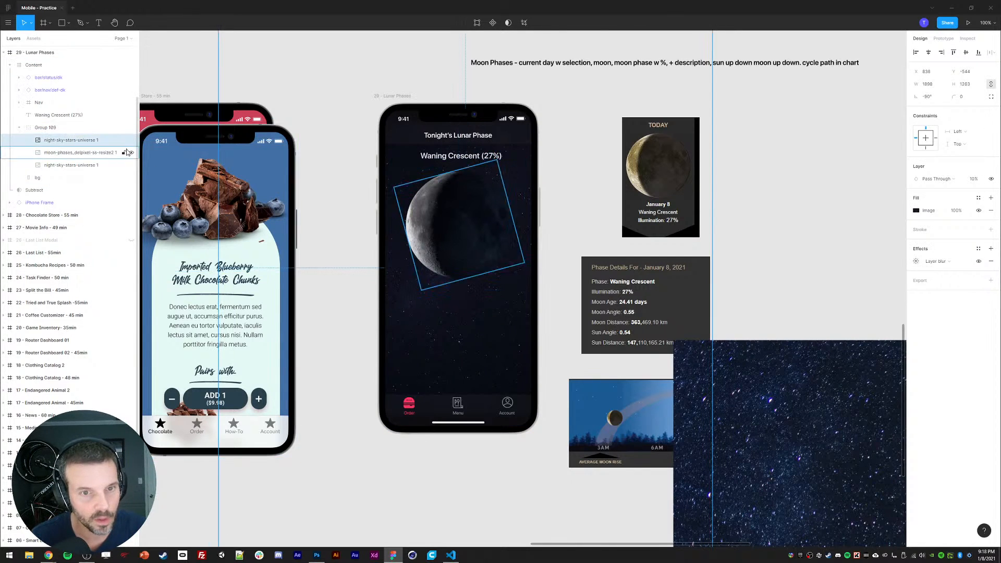
Step: Select the Waning Crescent text, switch to Chrome, and open Google Fonts in a new tab to browse typefaces
click(58, 115)
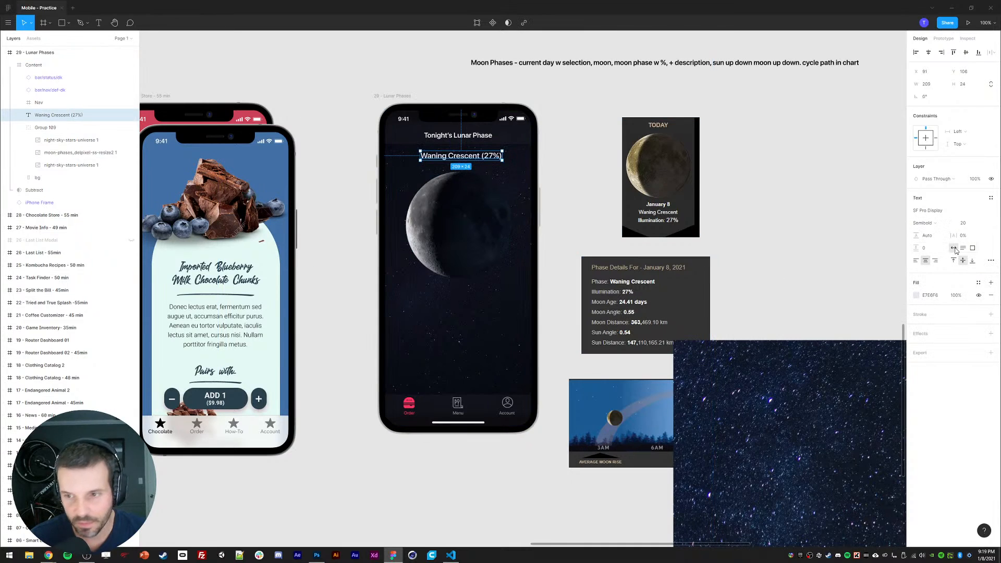
click(48, 555)
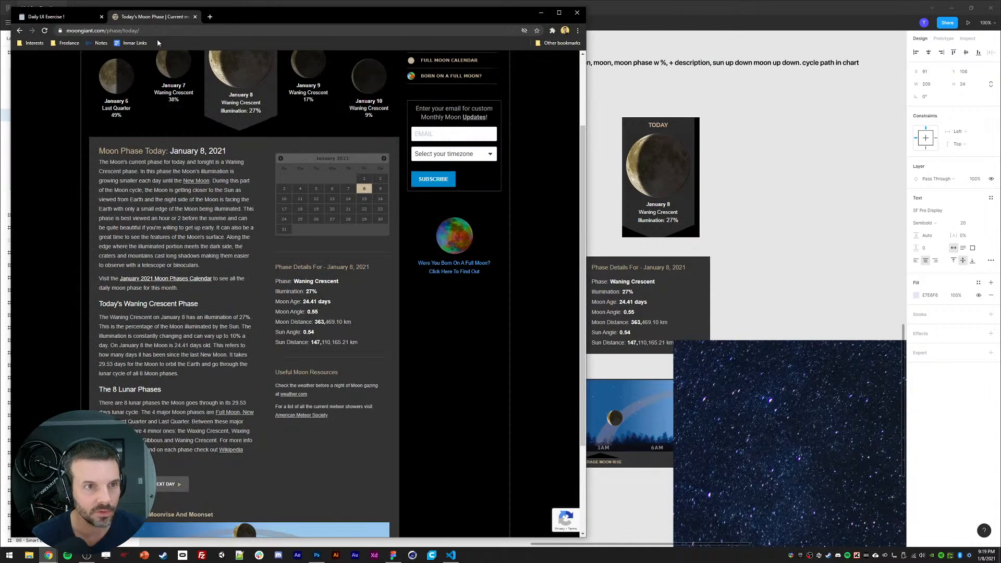
click(210, 17)
text(d)
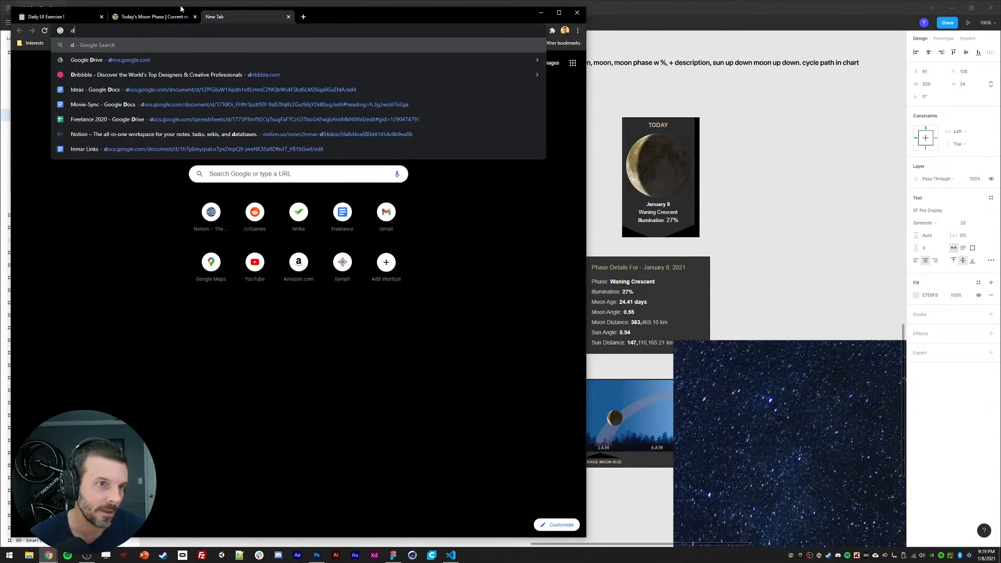
key(BackSpace)
text(fonts)
key(Return)
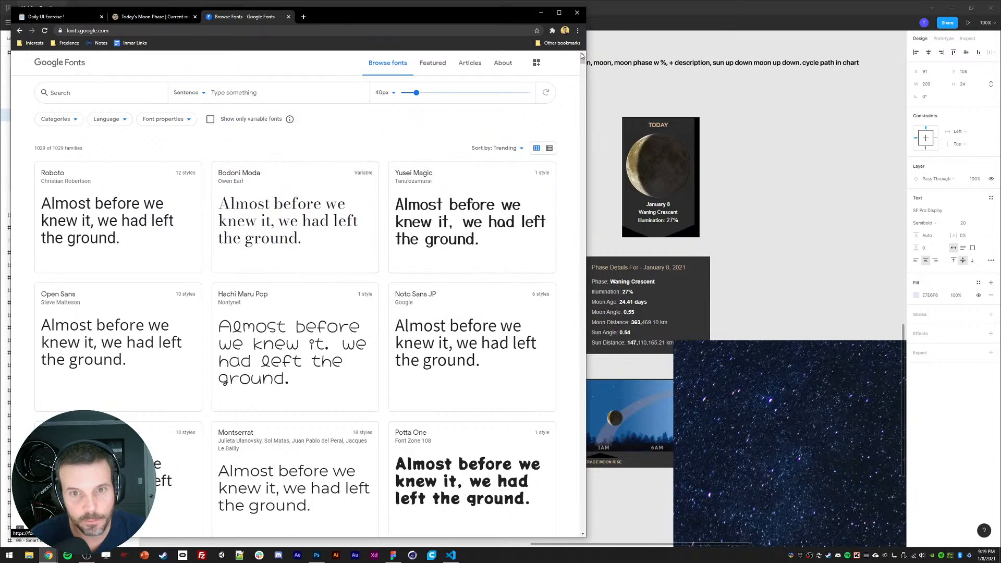
scroll(581, 63, down, 8)
scroll(582, 62, up, 8)
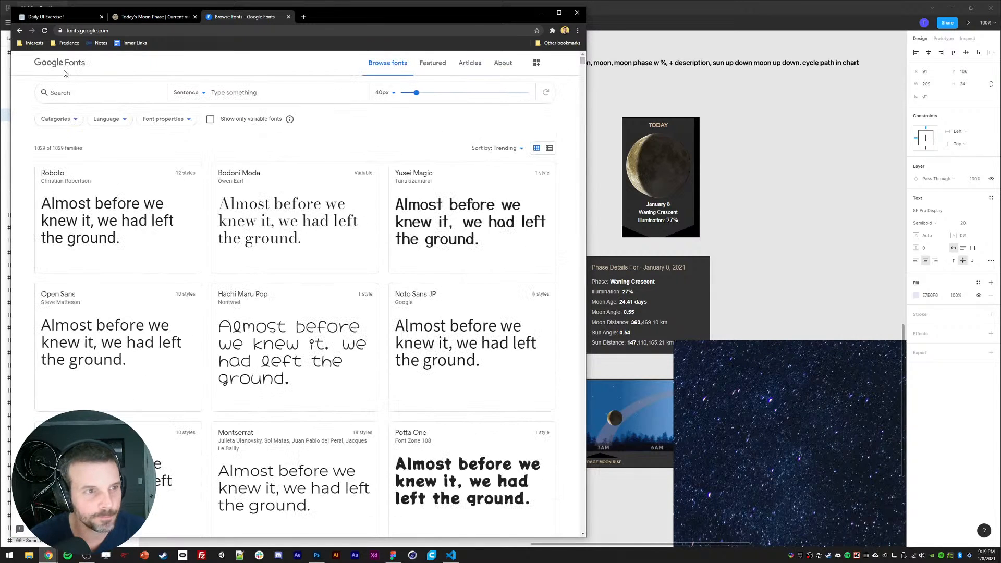
Step: Filter the Google Fonts catalogue to the Sans Serif category only and look through typefaces for the moon phase label
click(60, 122)
click(45, 189)
click(44, 175)
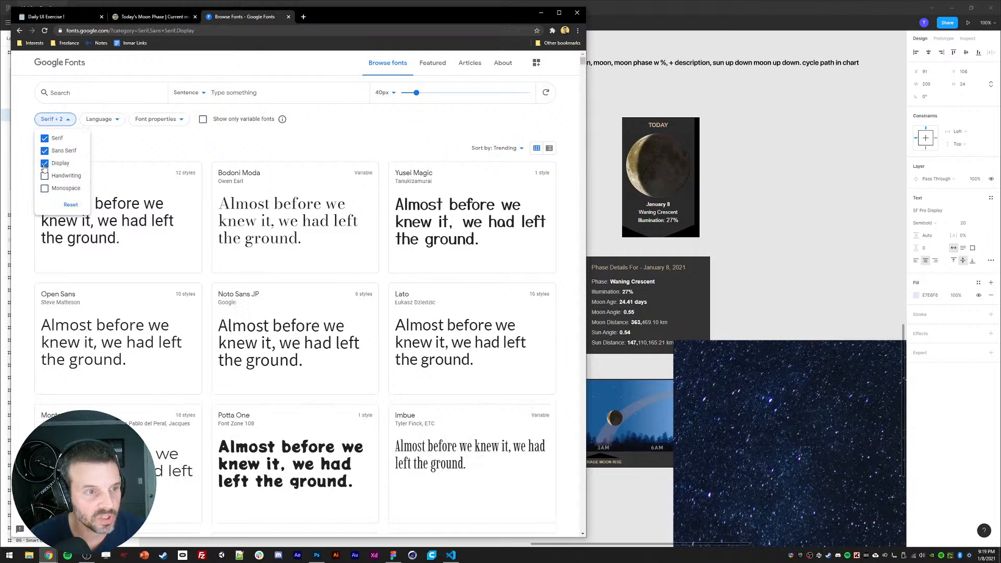
click(44, 163)
click(45, 139)
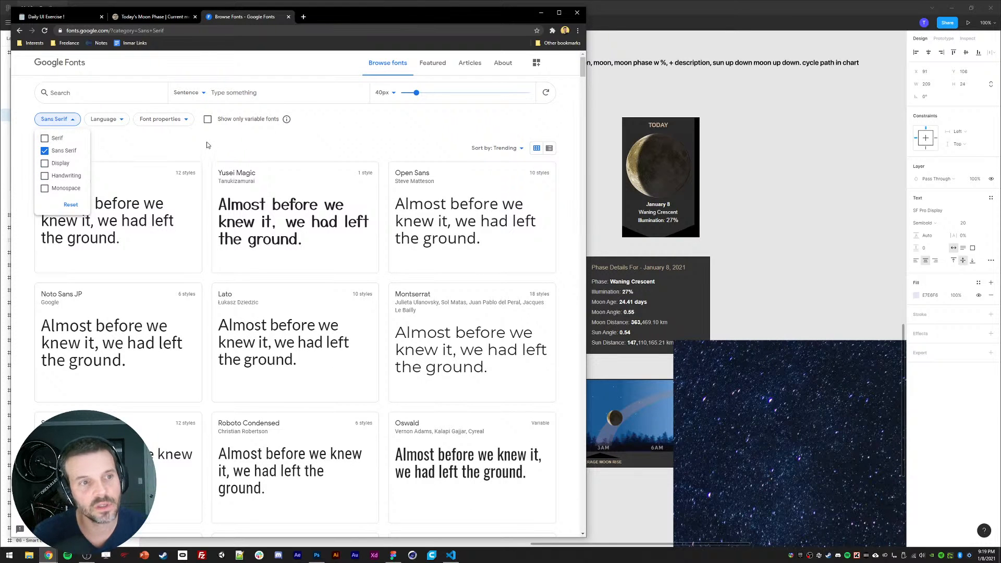
click(207, 145)
click(183, 122)
click(278, 144)
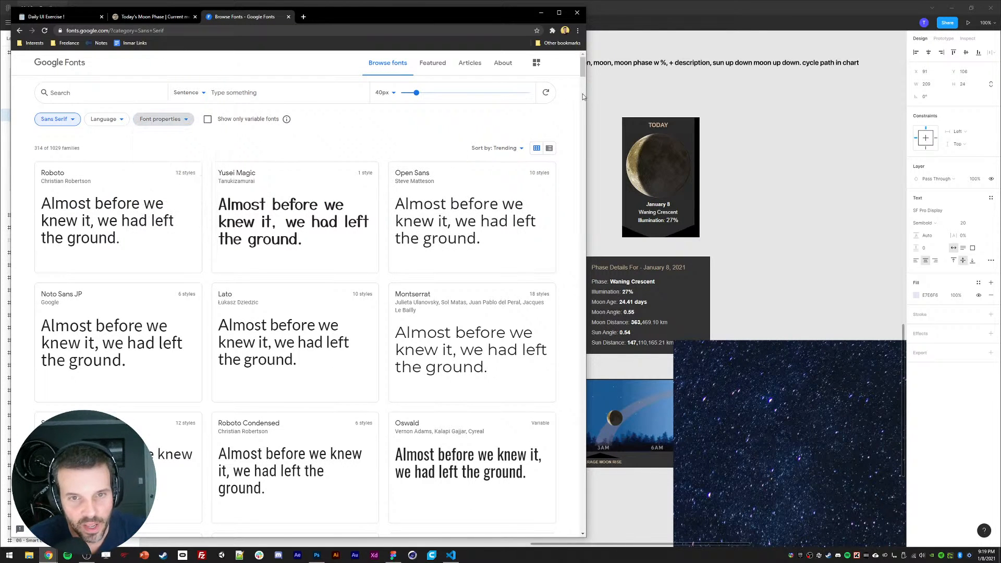
scroll(583, 72, down, 4)
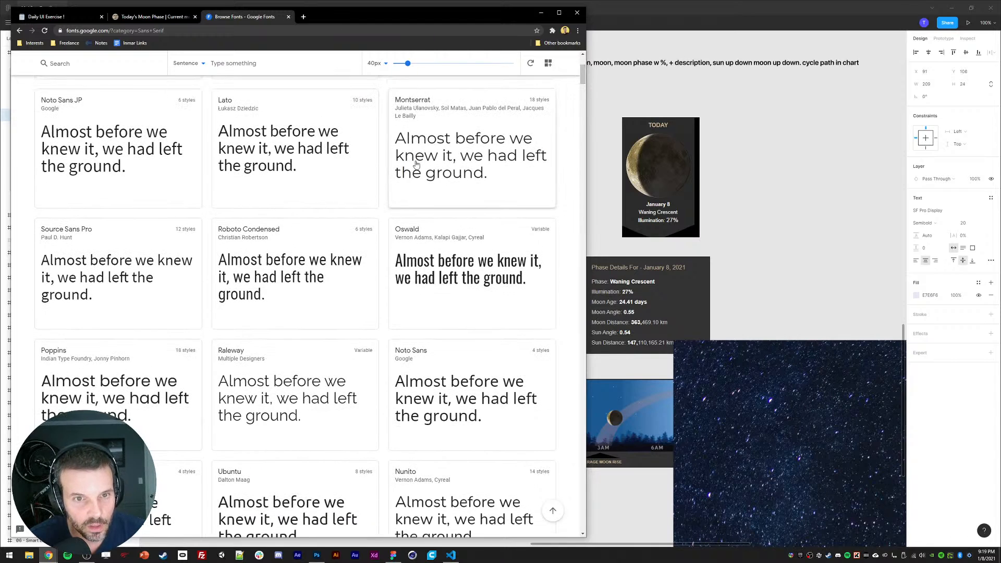
drag(585, 72, 584, 89)
Step: Switch back to Figma and set the Waning Crescent (27%) text's font to Montserrat
key(alt+Tab)
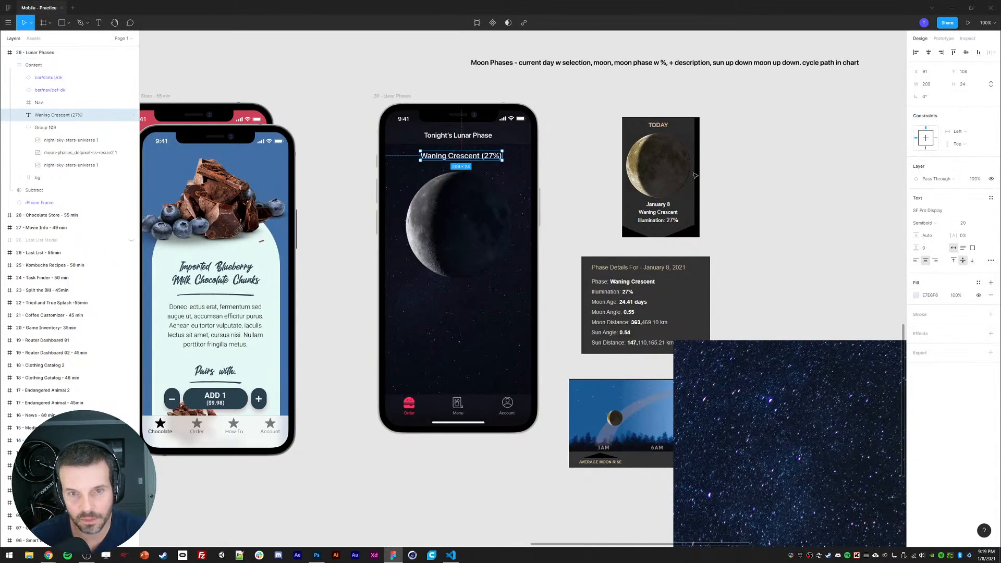
click(929, 210)
text(Mon)
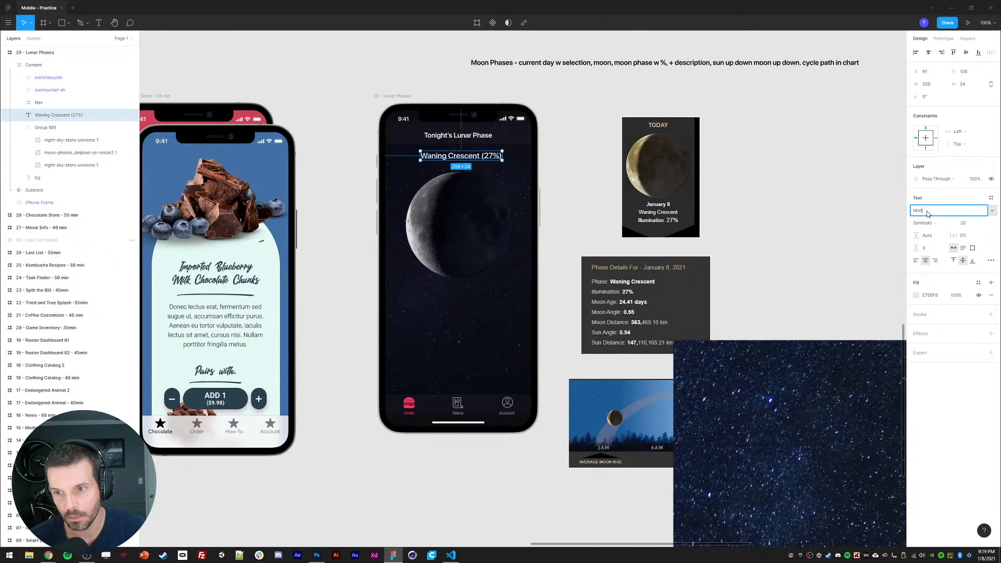
text(tsser)
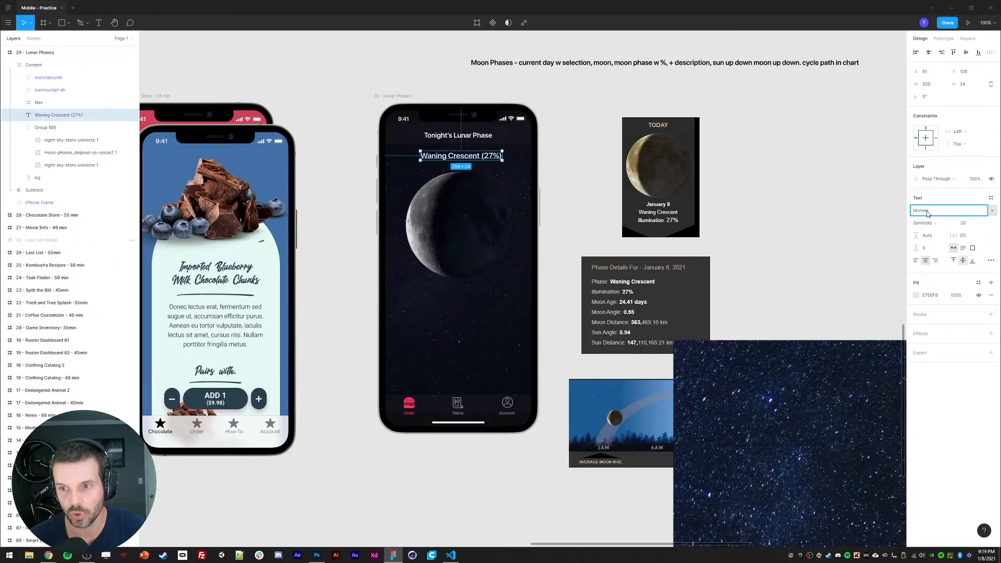
click(993, 212)
scroll(965, 234, up, 15)
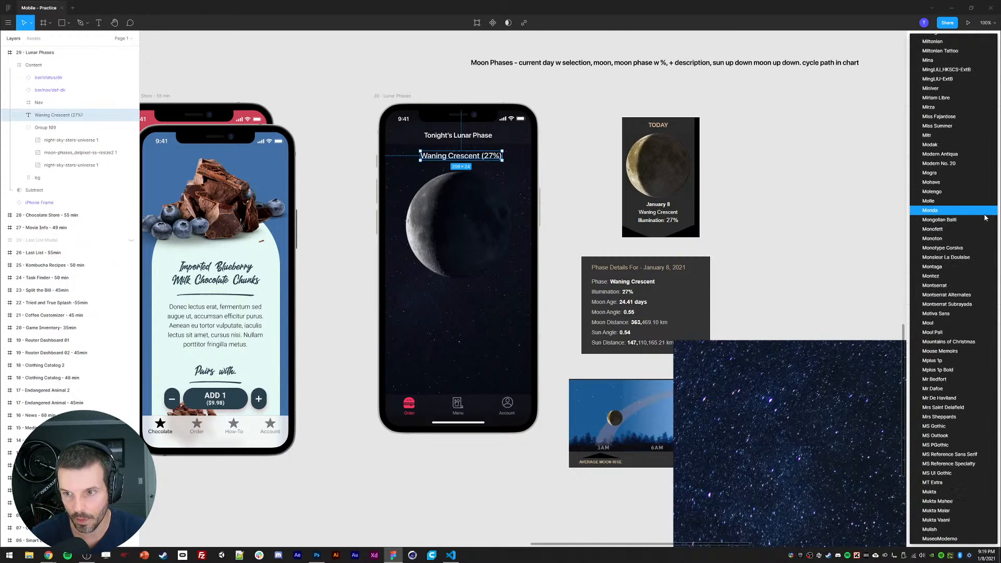
click(945, 287)
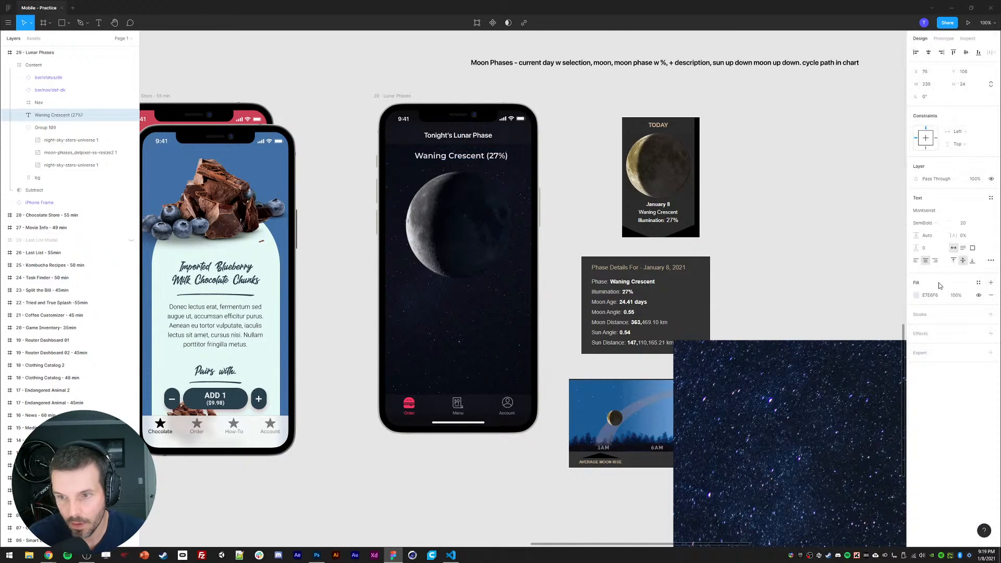
Step: Copy the Waning Crescent text's style onto the "Tonight's Lunar Phase" header title and set its font size to 16
click(777, 203)
double_click(464, 159)
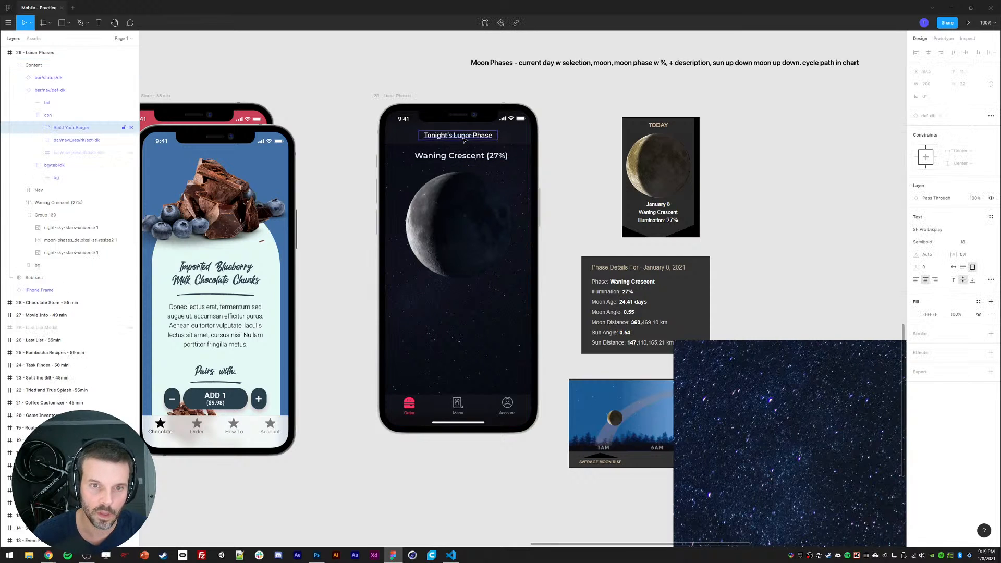
key(ctrl+alt+c)
ctrl+click(463, 138)
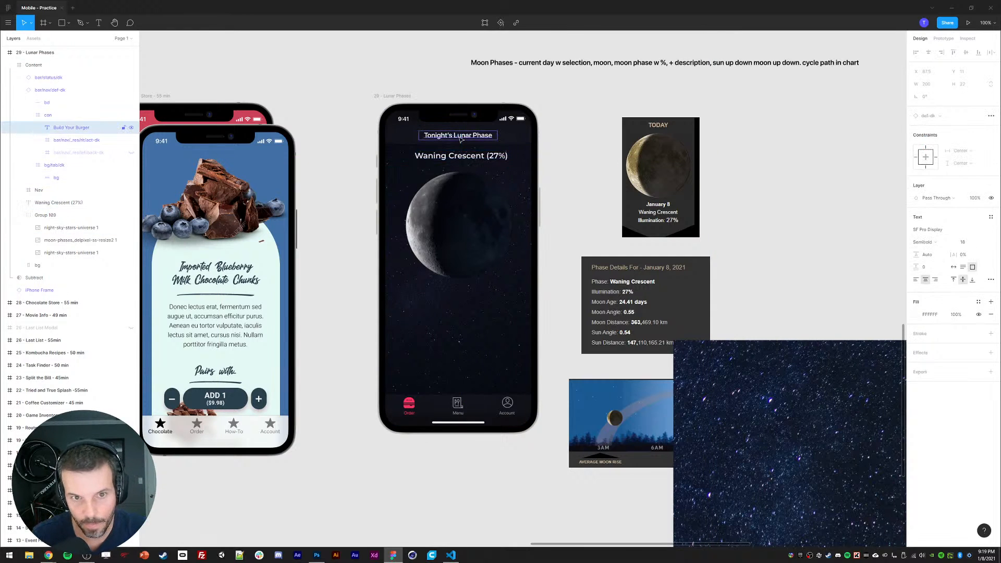
key(ctrl+alt+v)
click(963, 268)
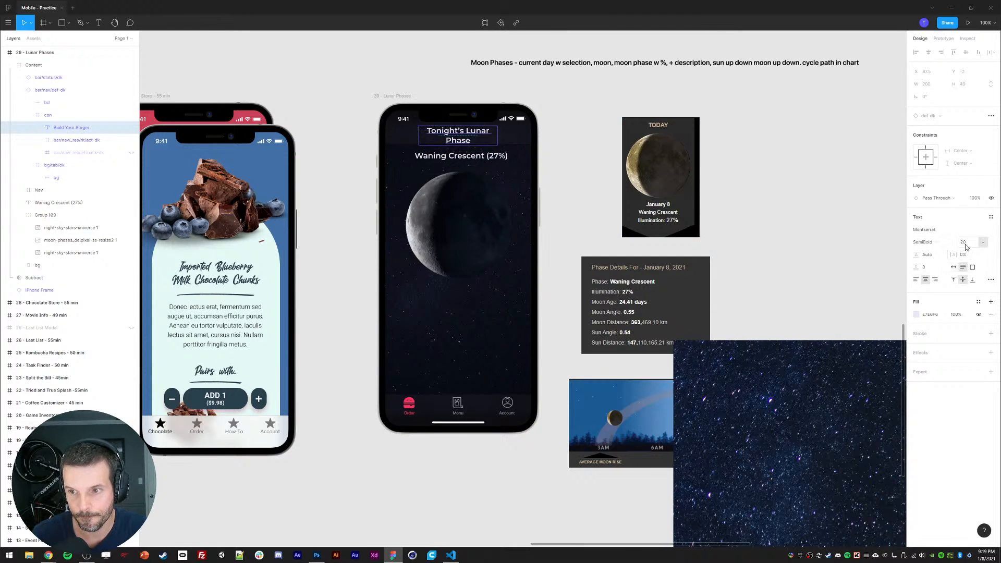
click(965, 243)
key(Down)
key(Down)
key(Down)
key(Down)
click(889, 204)
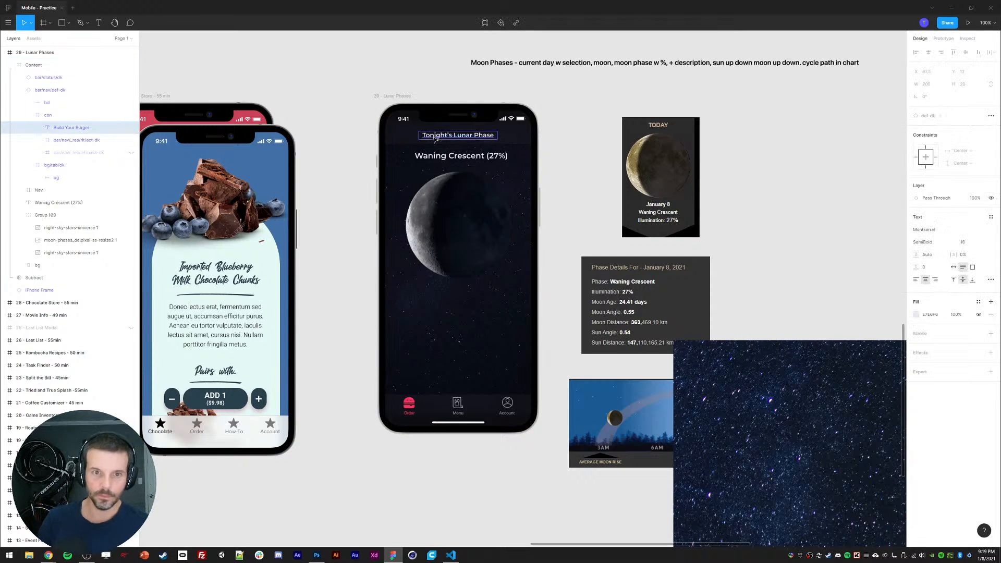
Step: Remove "Tonight's" from the header title so that it reads "Lunar Phase"
ctrl+double_click(455, 136)
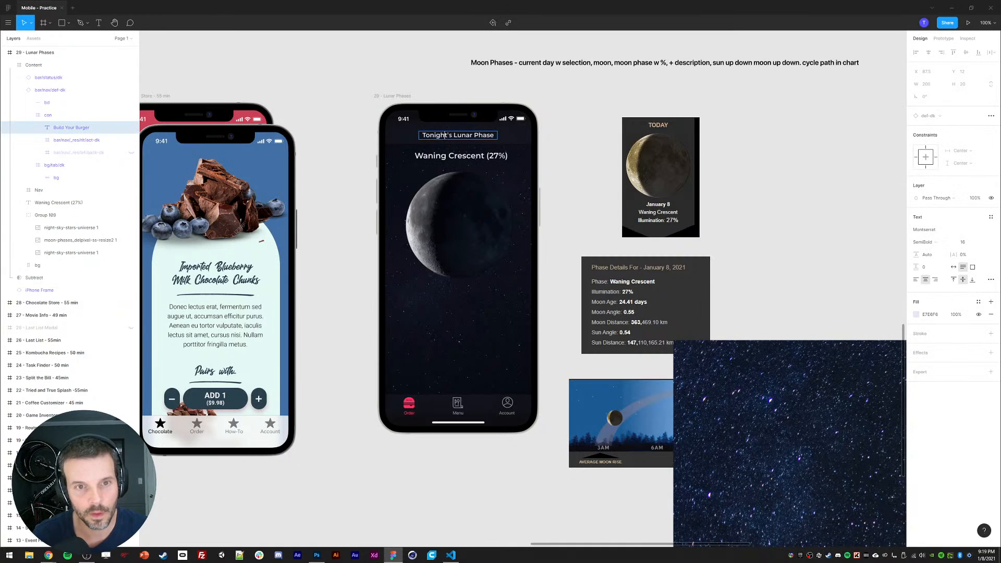
drag(455, 136, 373, 134)
key(BackSpace)
key(Escape)
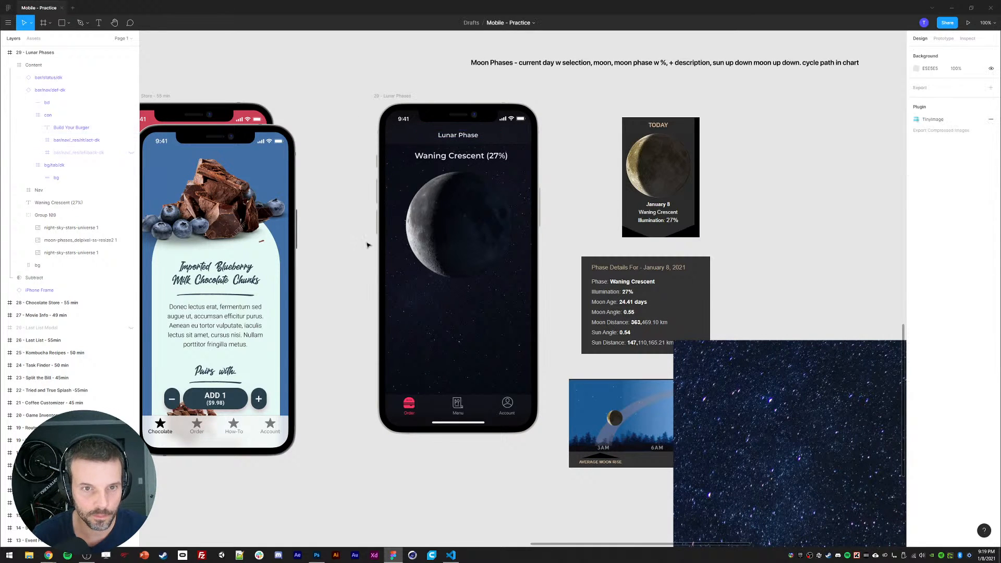
Step: Move the Waning Crescent text and the moon layer down together, placing the text at about Y 178
ctrl+click(438, 156)
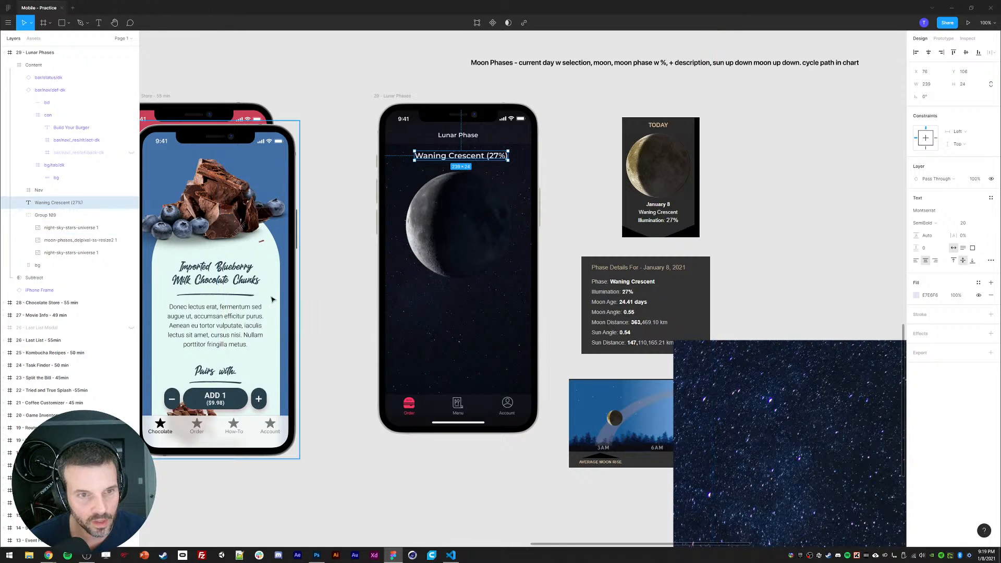
shift+click(60, 241)
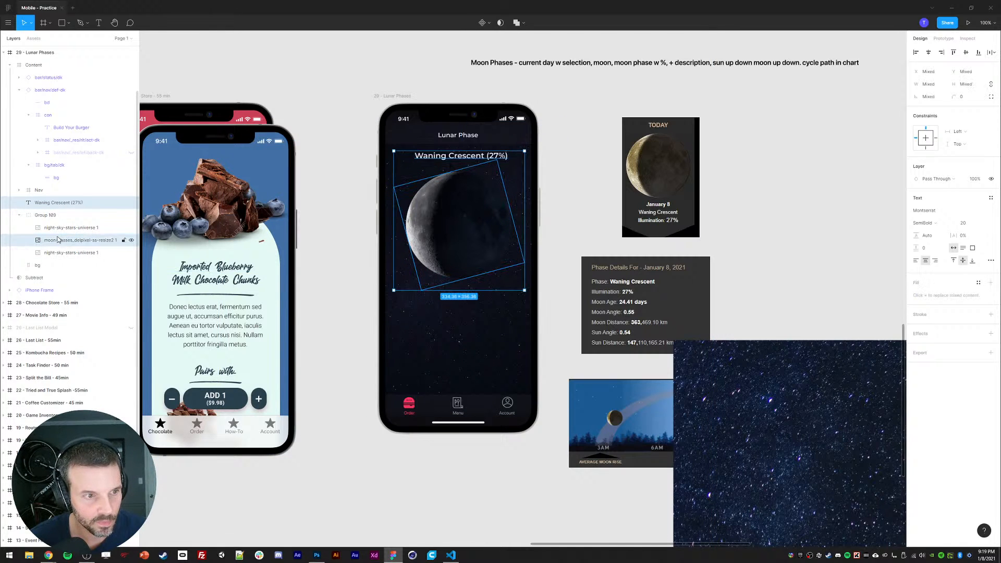
key(shift+Down)
key(shift+Down)
key(shift+Down)
key(shift+Down)
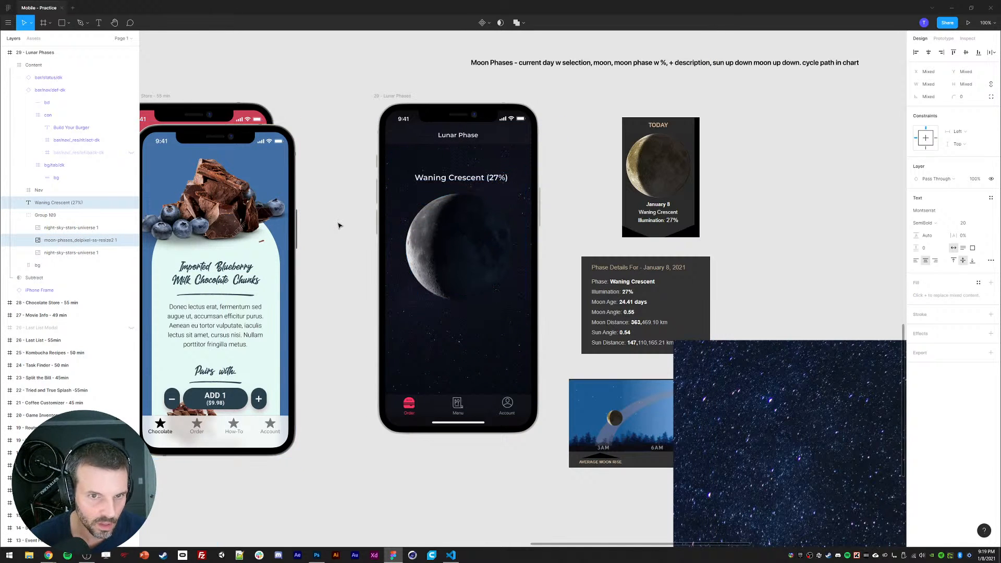
key(shift+Down)
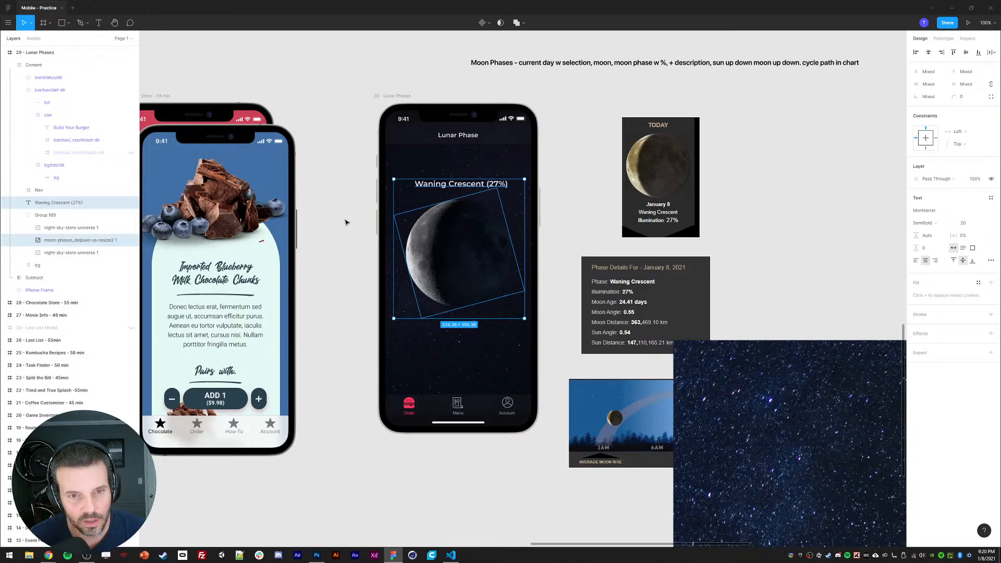
click(67, 555)
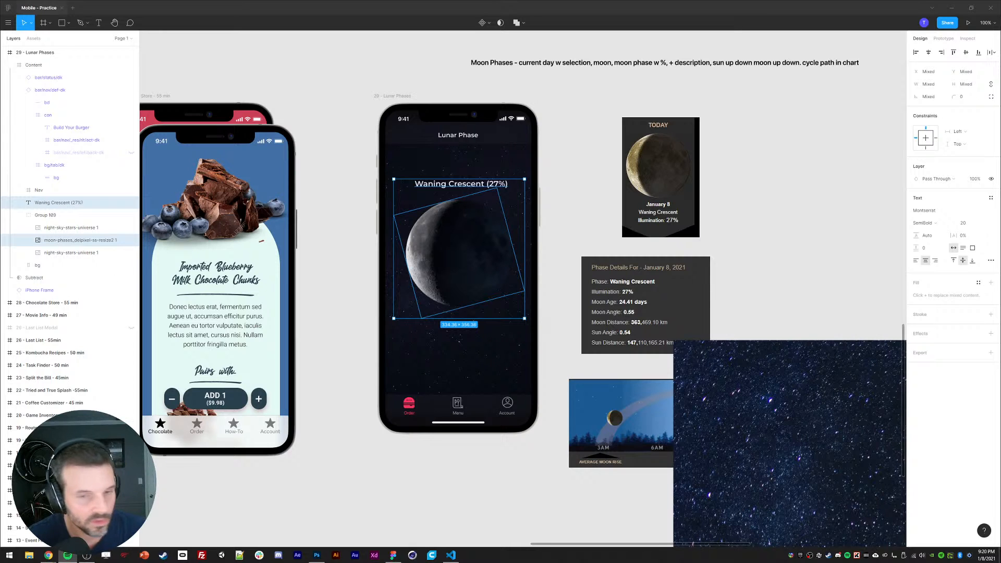
click(353, 228)
scroll(592, 123, right, 1)
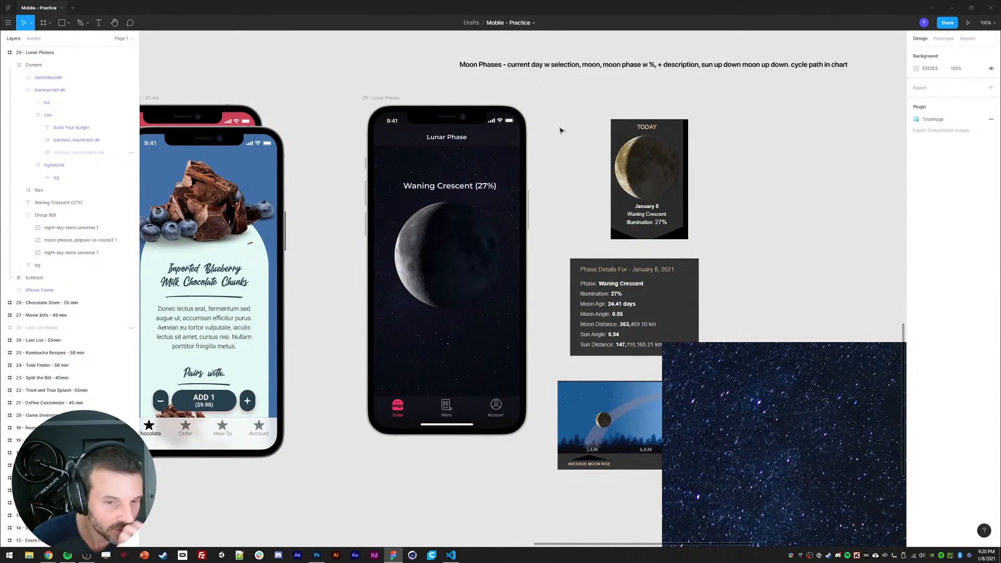
Step: Relabel the nav bar's Order tab as "Phases" and its Menu tab as "Statistics"
ctrl+click(398, 416)
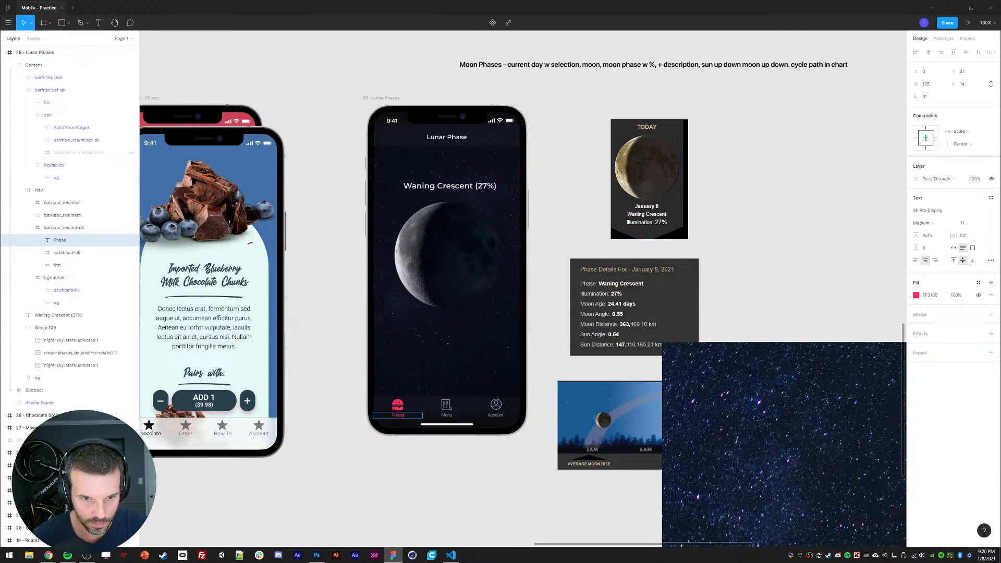
text(s)
key(Escape)
ctrl+click(447, 415)
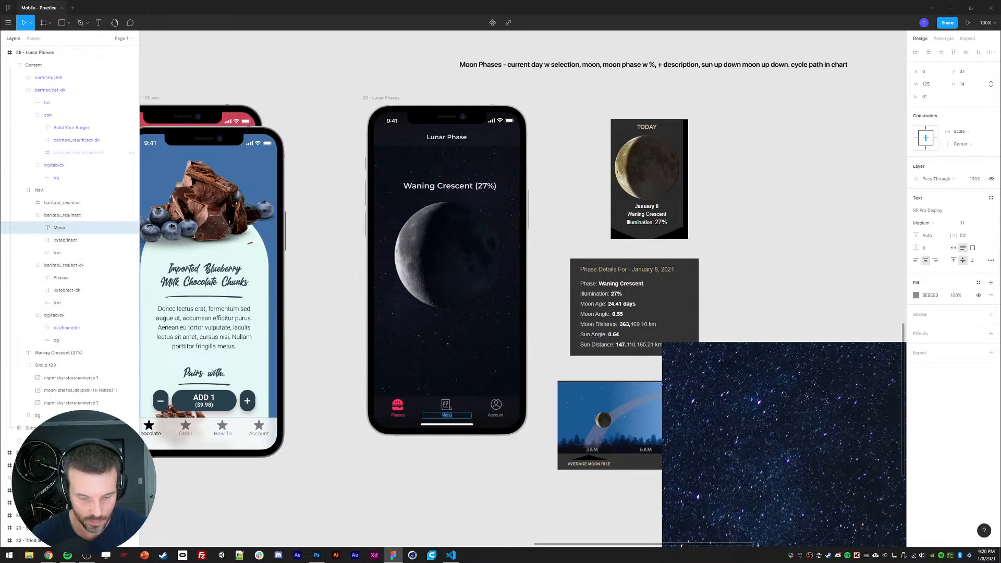
key(Return)
text(Static)
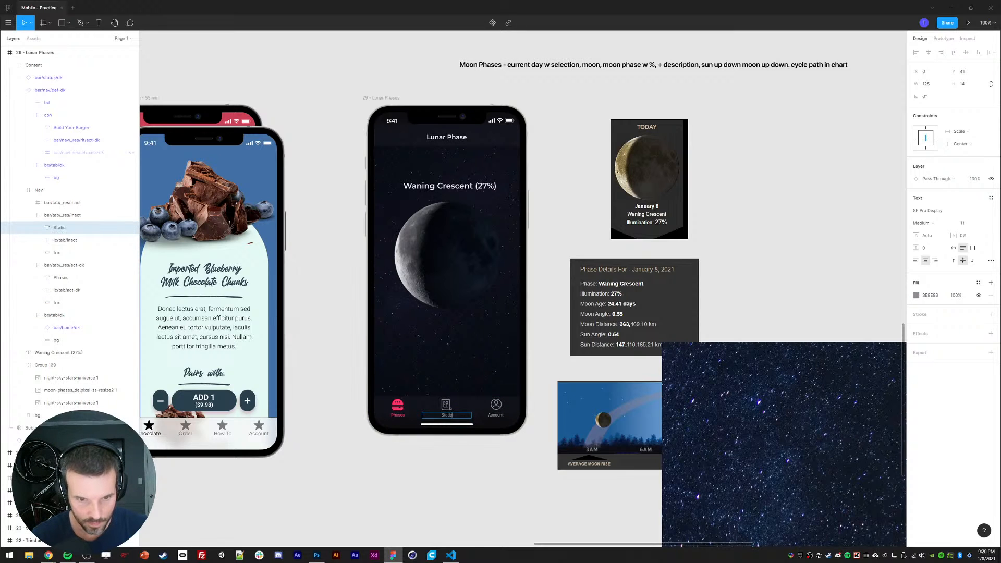
key(Escape)
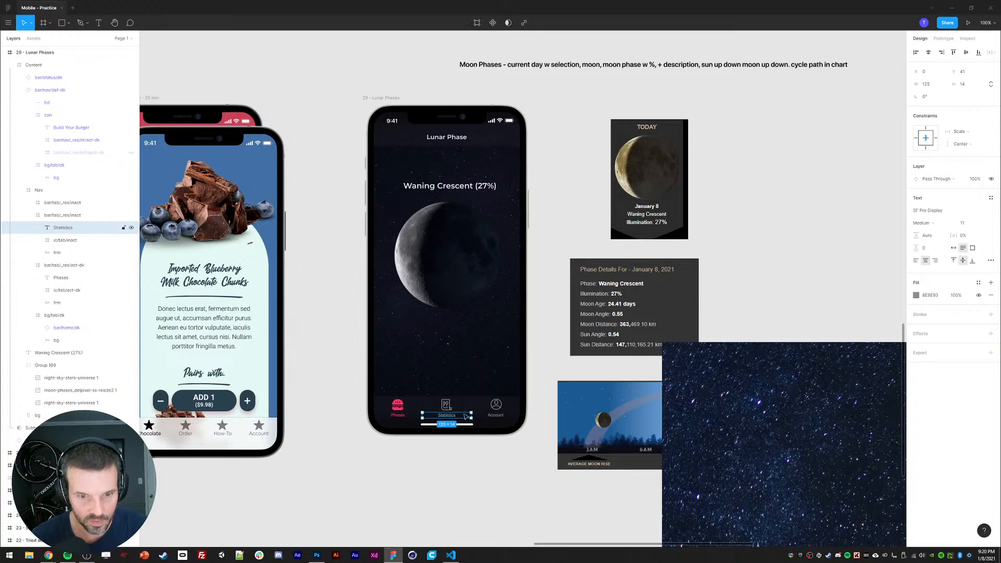
Step: Relabel the nav bar's Account tab as "Community" and clear the selection
click(496, 416)
key(Return)
text(Communi)
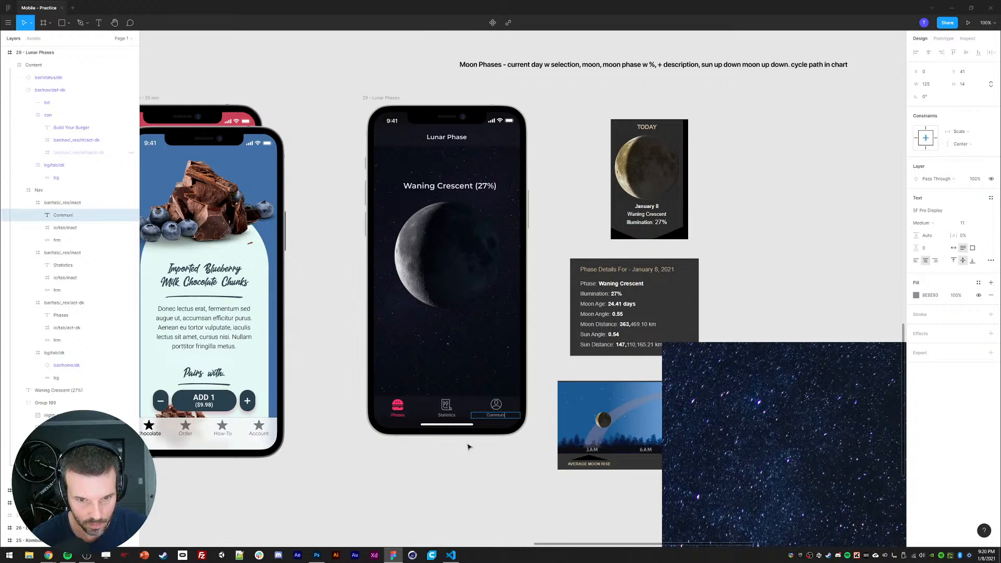
text(ty)
click(382, 464)
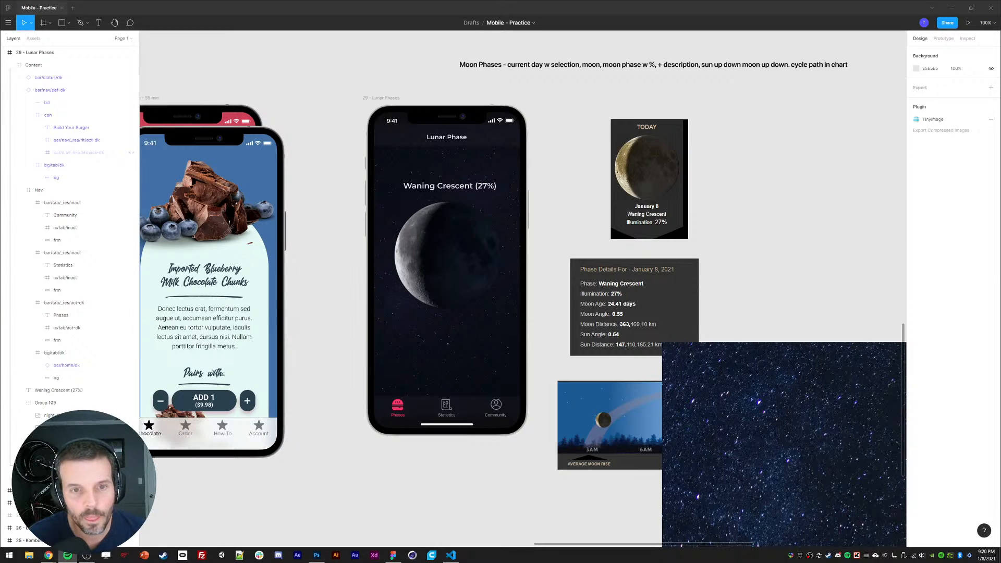
click(322, 264)
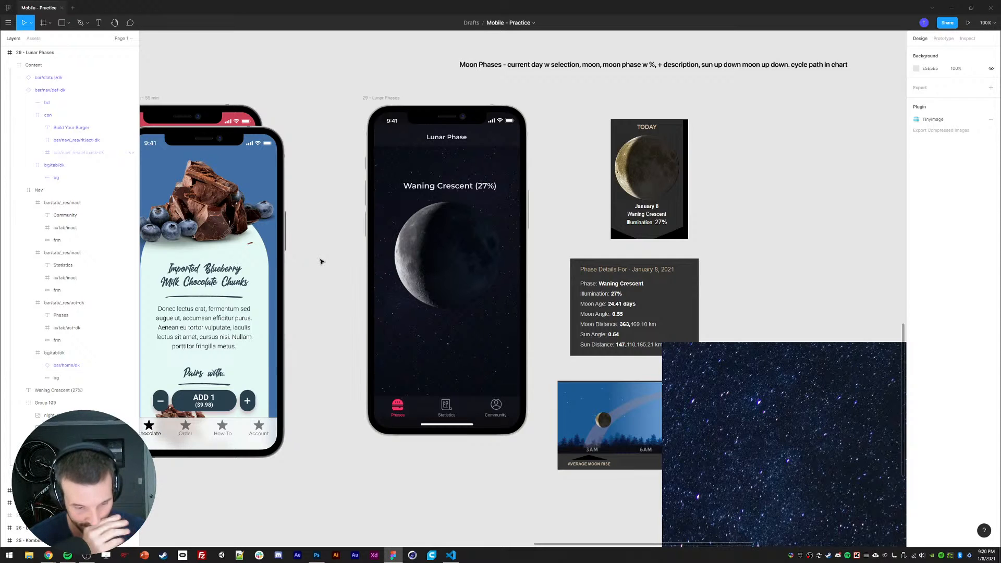
Step: Collapse the nested header layers and lock both night-sky-stars-universe image layers in the moon's group
click(443, 254)
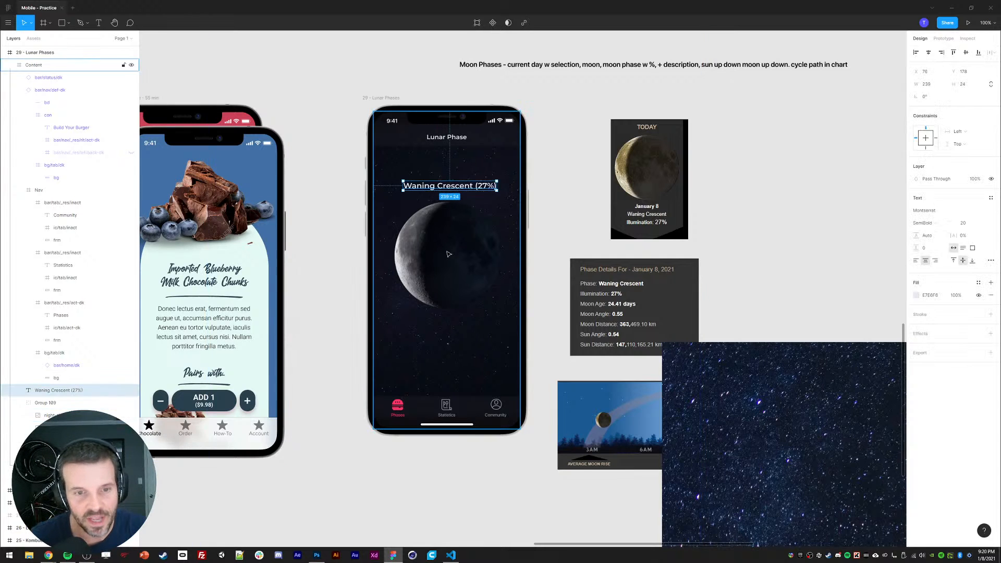
key(Escape)
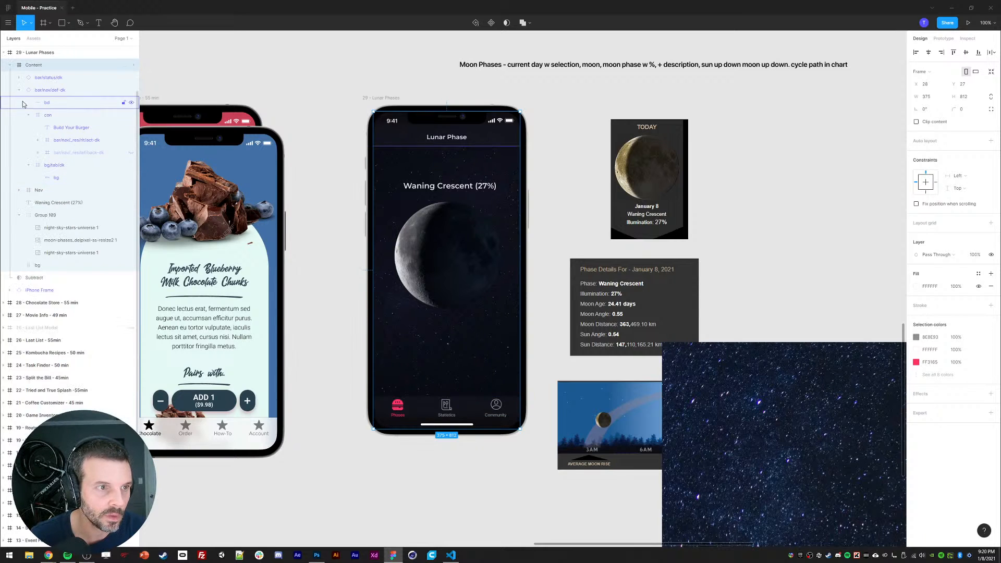
click(19, 90)
click(68, 140)
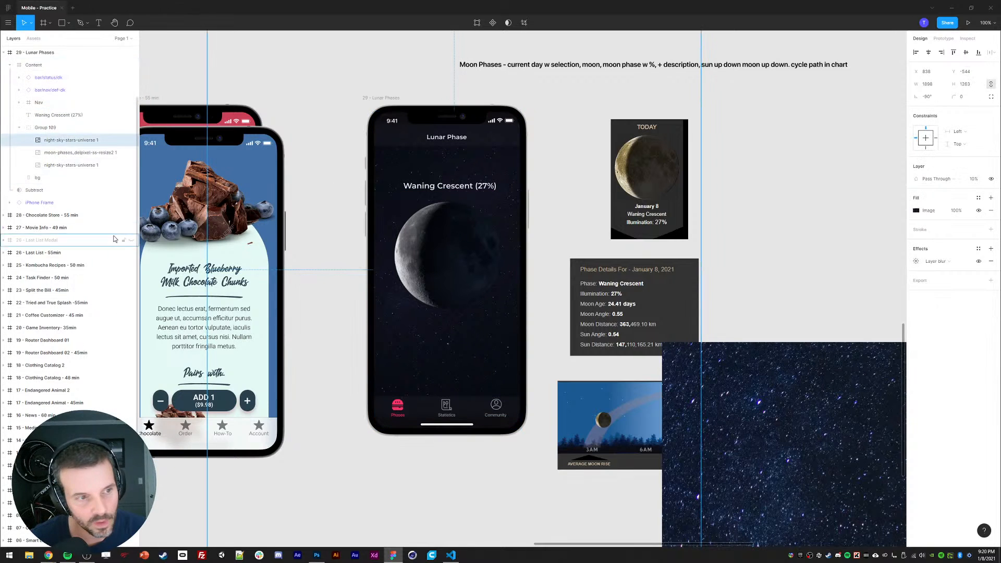
click(67, 155)
click(88, 141)
key(ctrl+shift+l)
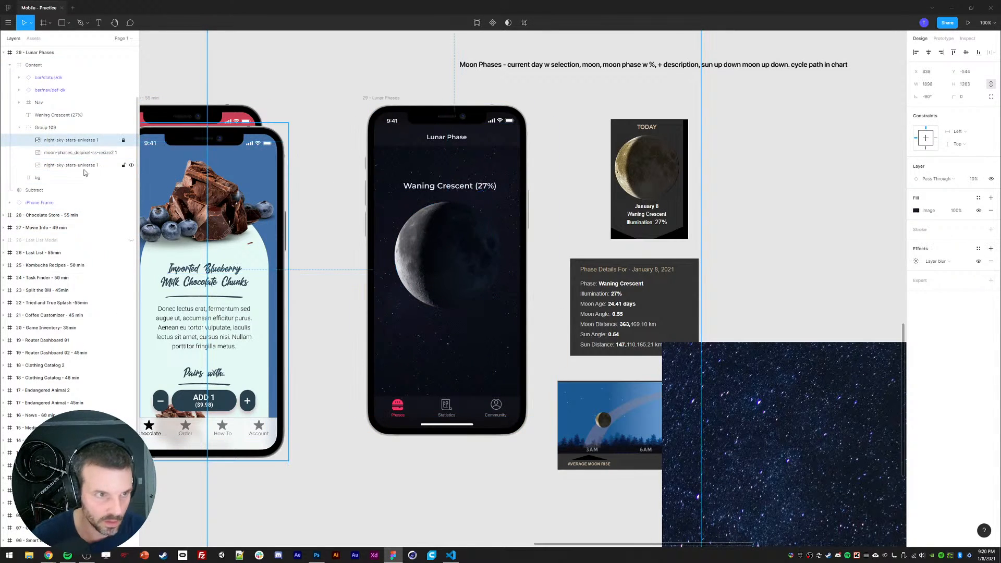
click(87, 166)
key(ctrl+shift+l)
Step: Nudge the moon layer and the Waning Crescent text slightly further down together, and deselect them
click(107, 154)
shift+click(418, 186)
key(shift+Down)
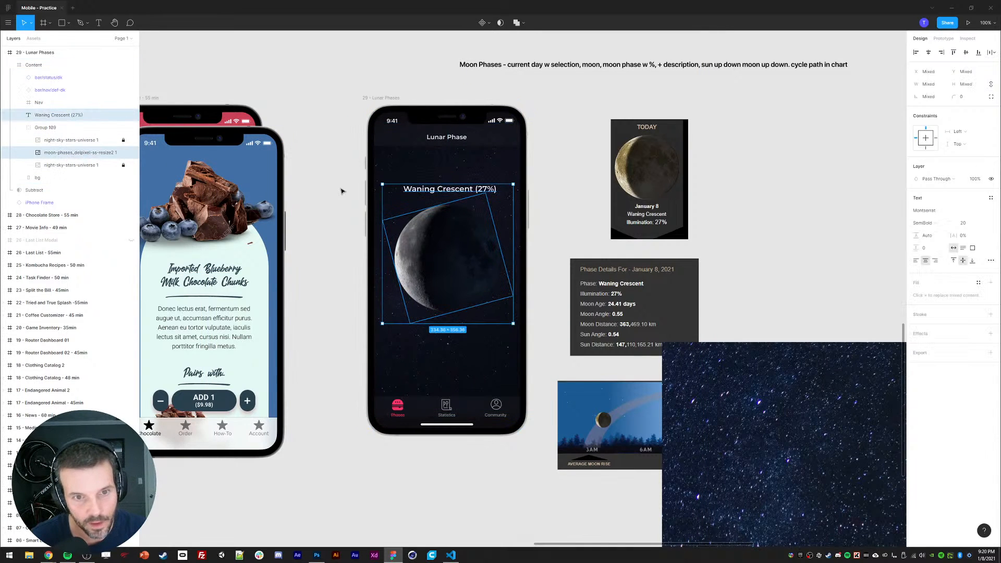
key(shift+Down)
click(334, 206)
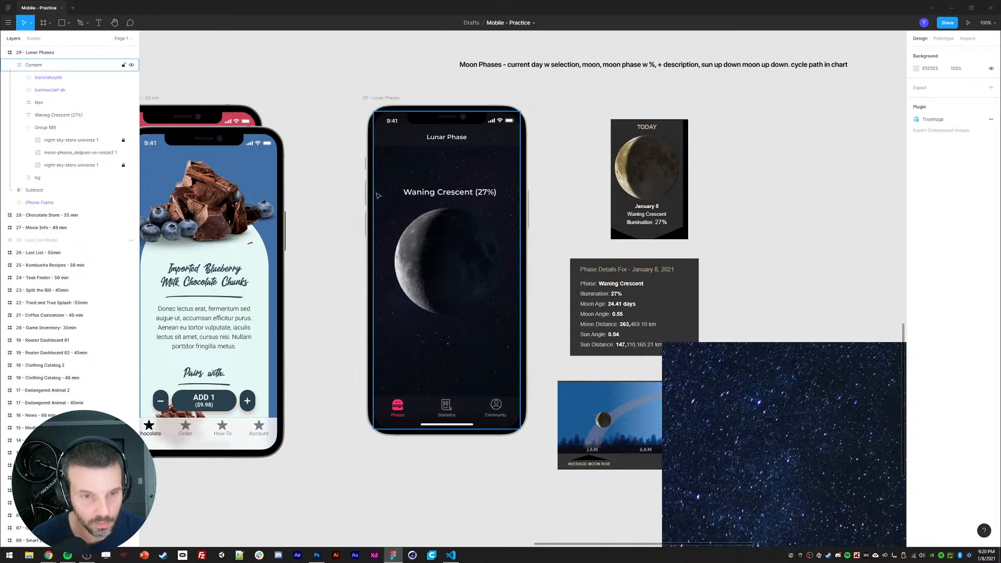
scroll(339, 198, left, 2)
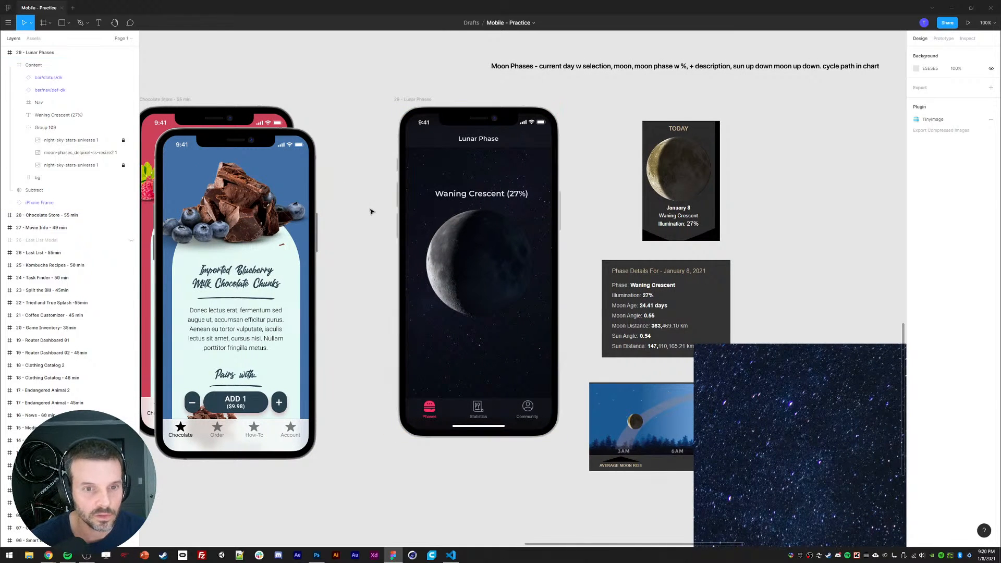
Step: Add a text layer below the Lunar Phase header reading "Today" with "Jan 8" on a second line
scroll(379, 211, right, 1)
key(t)
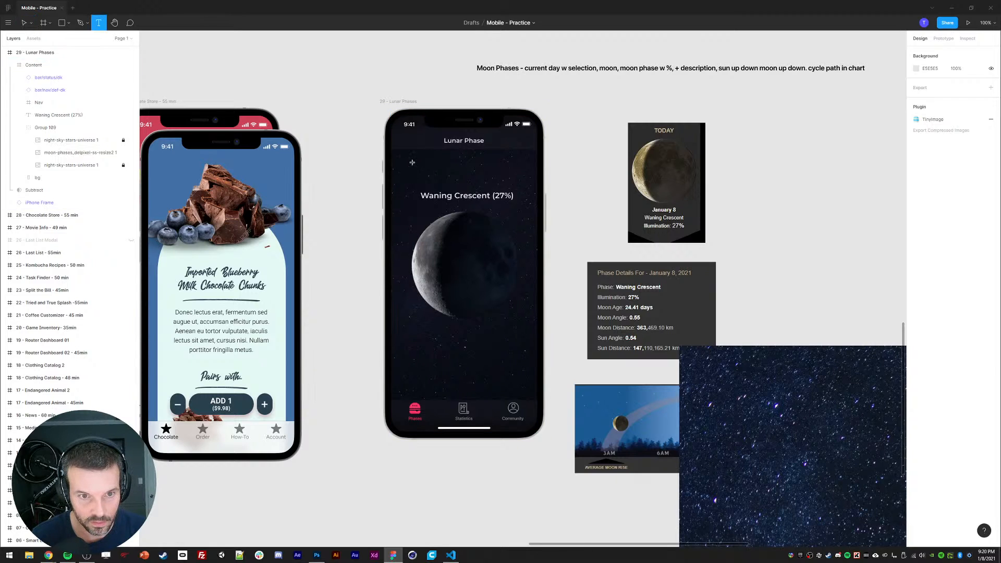
click(412, 163)
text(Today)
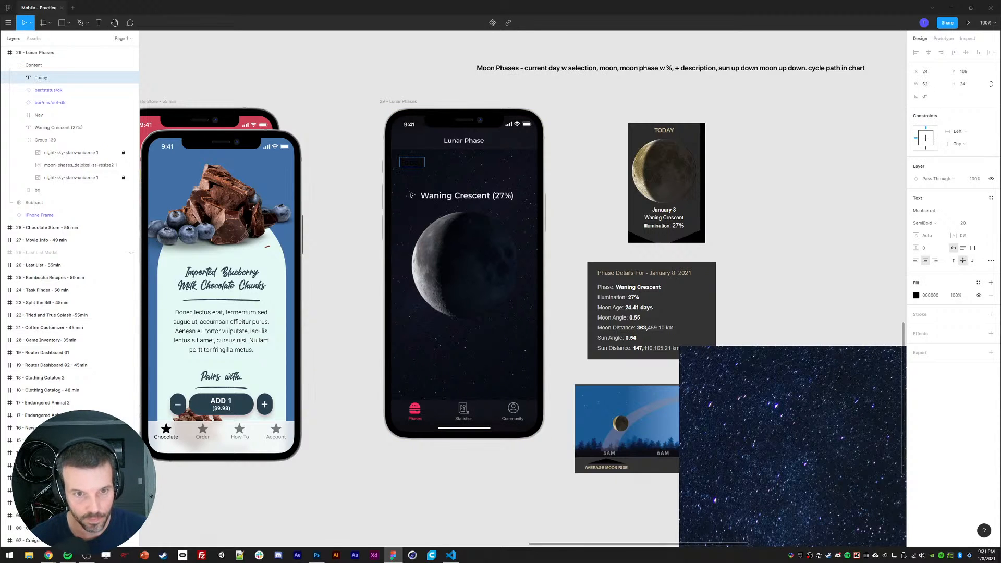
key(Escape)
key(Return)
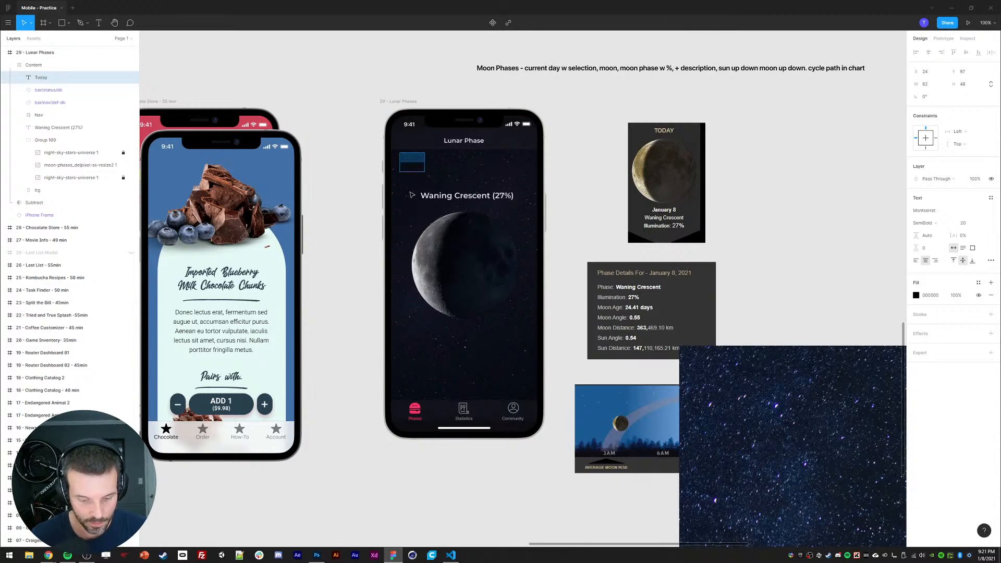
text(Jan 8)
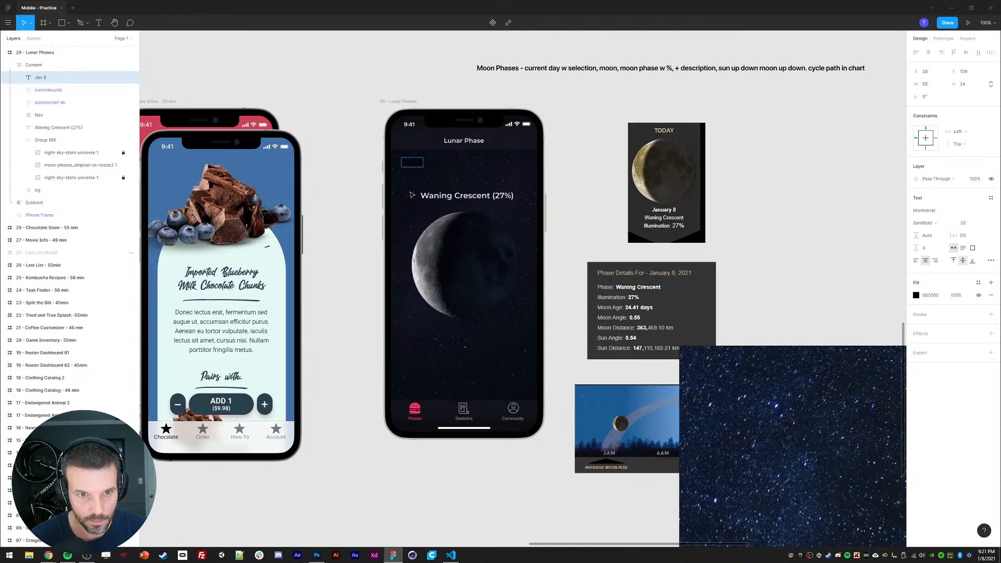
key(ctrl+z)
key(ctrl+z)
key(ctrl+z)
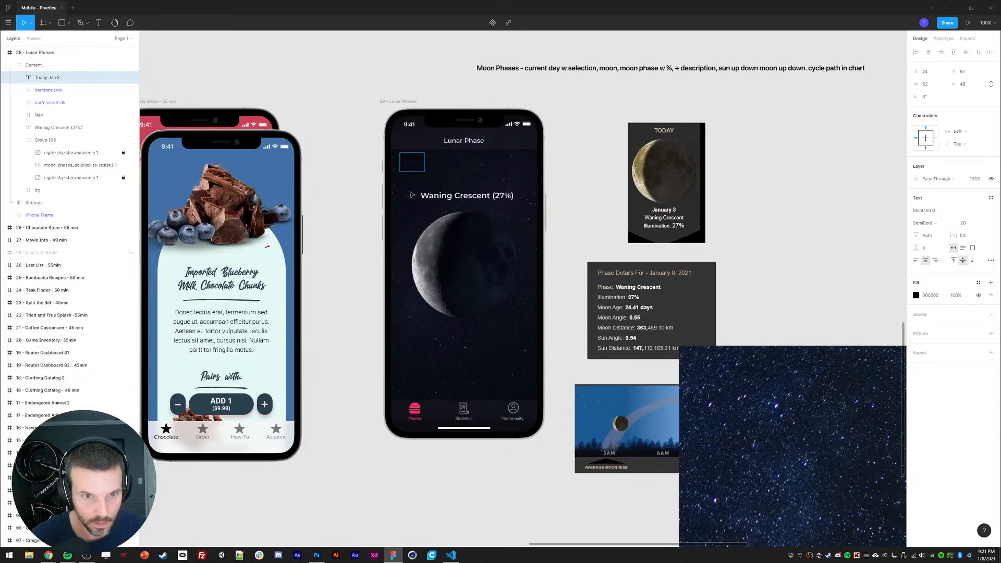
Step: Add a third line reading "25%" to the date label and set its font size to 14
key(Return)
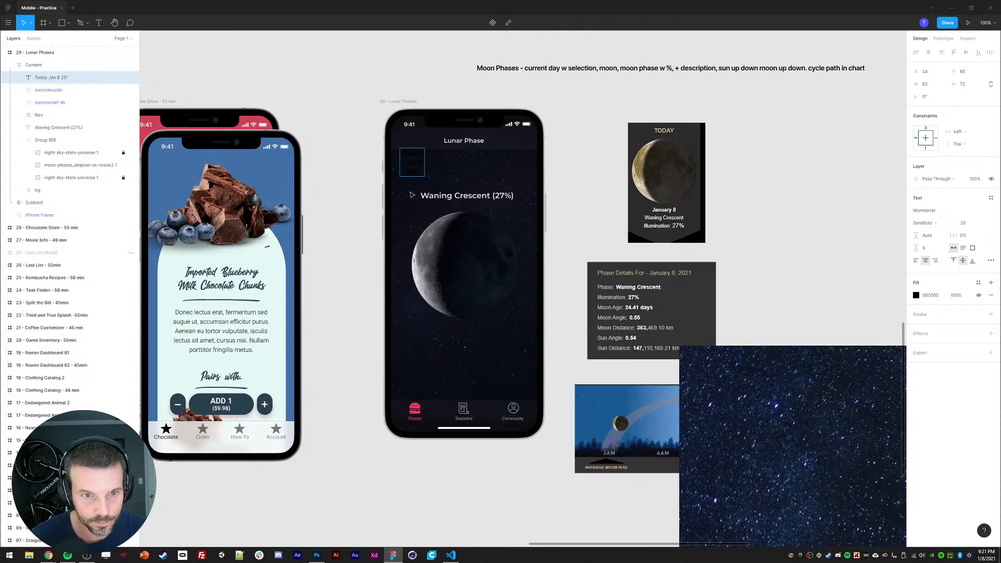
text(25)
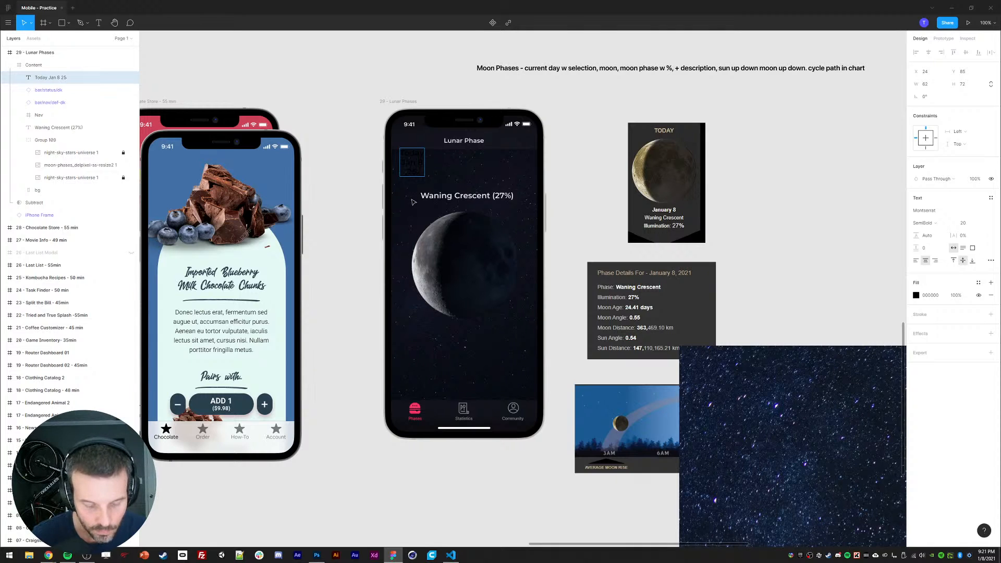
text(%)
key(Escape)
click(934, 223)
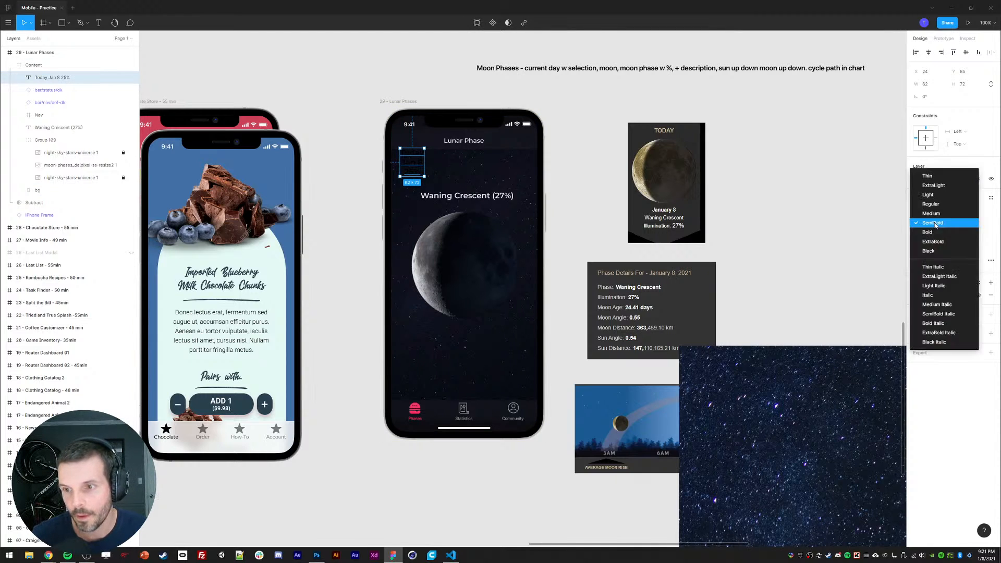
click(969, 223)
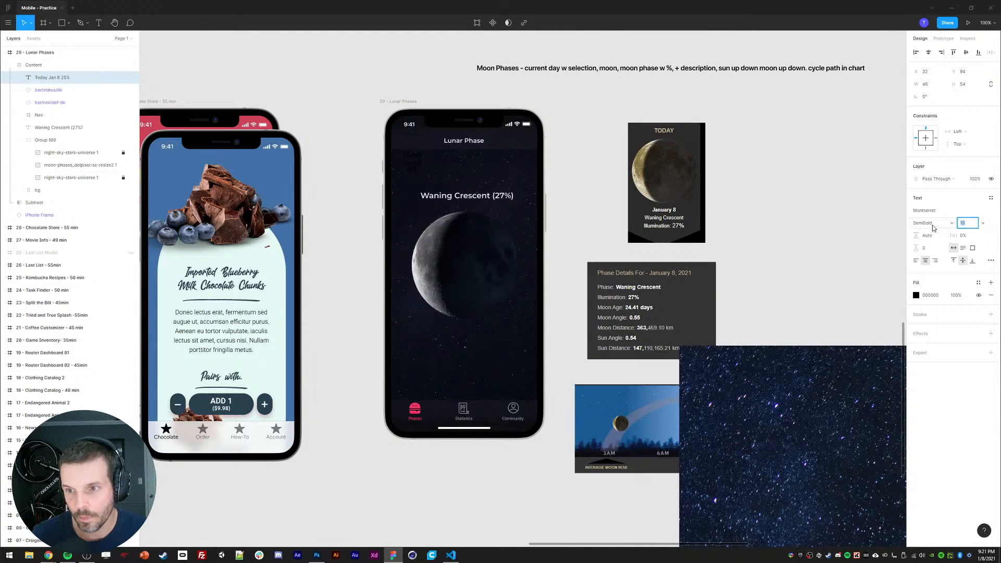
Step: Sample the dark sky colour for the date label's fill and lighten it to DCE1F0
click(916, 296)
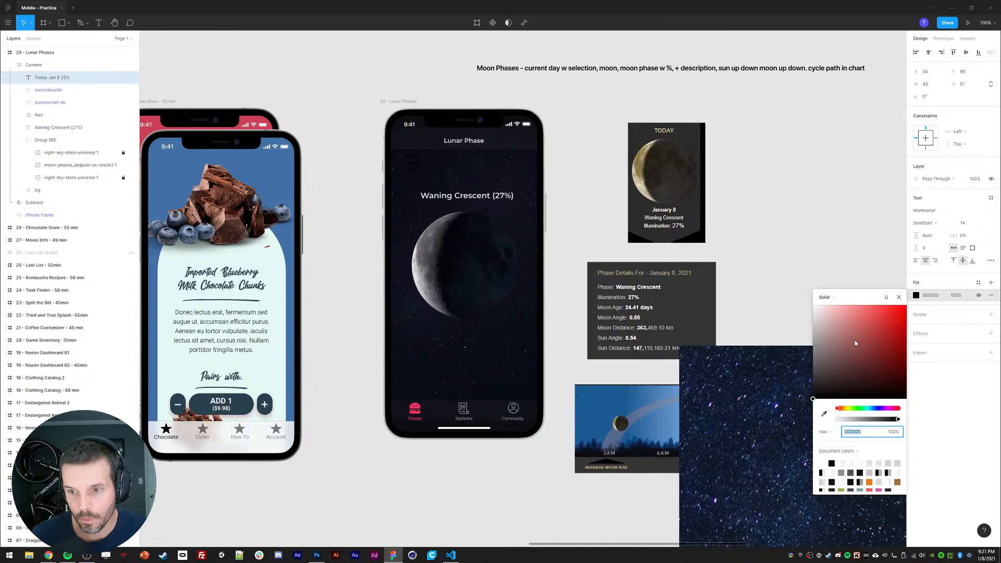
click(825, 414)
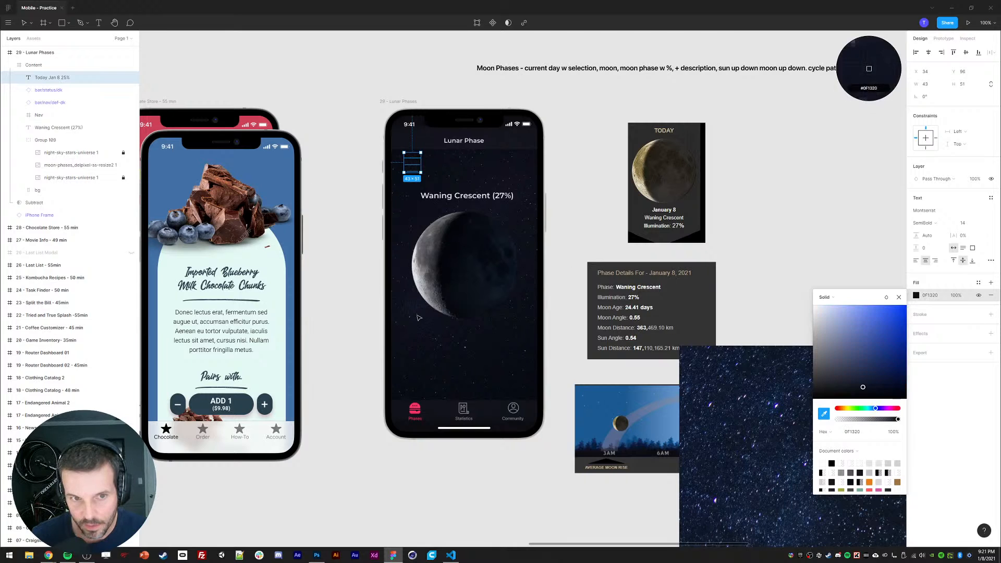
click(870, 68)
drag(826, 312, 821, 316)
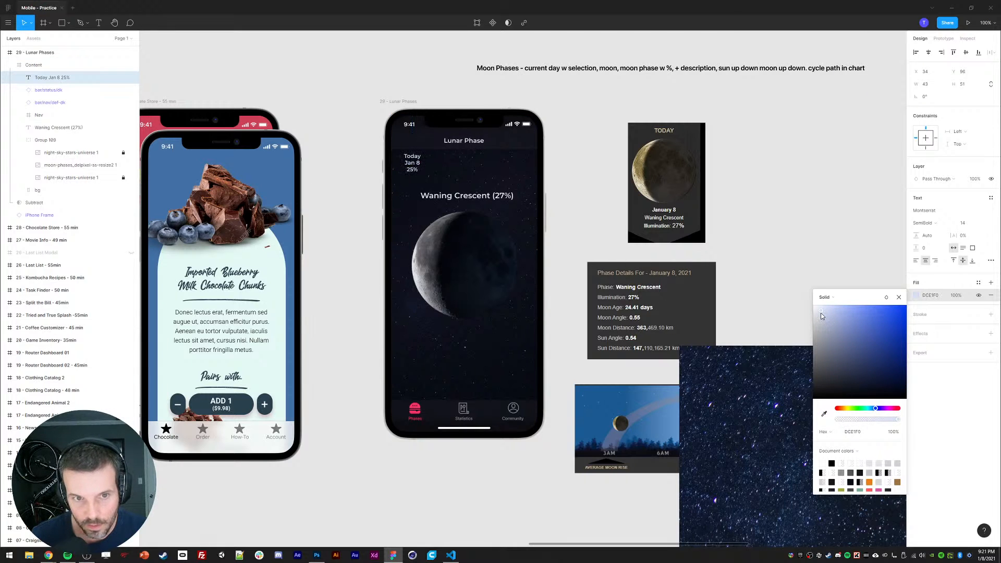
click(899, 298)
Step: Move the date label slightly right and down, and place its "Jan 8" line above "Today"
drag(411, 168, 428, 173)
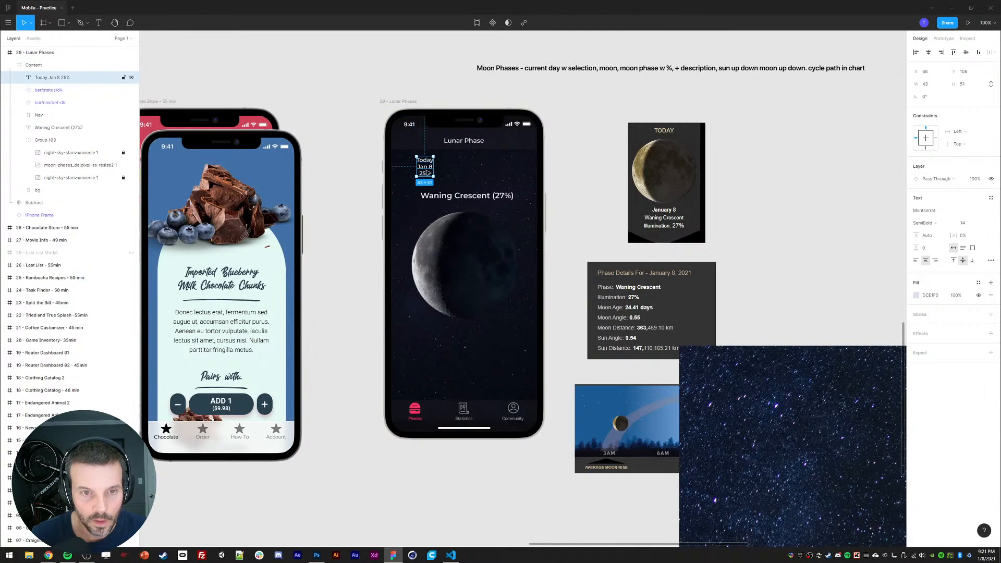
double_click(428, 173)
double_click(423, 161)
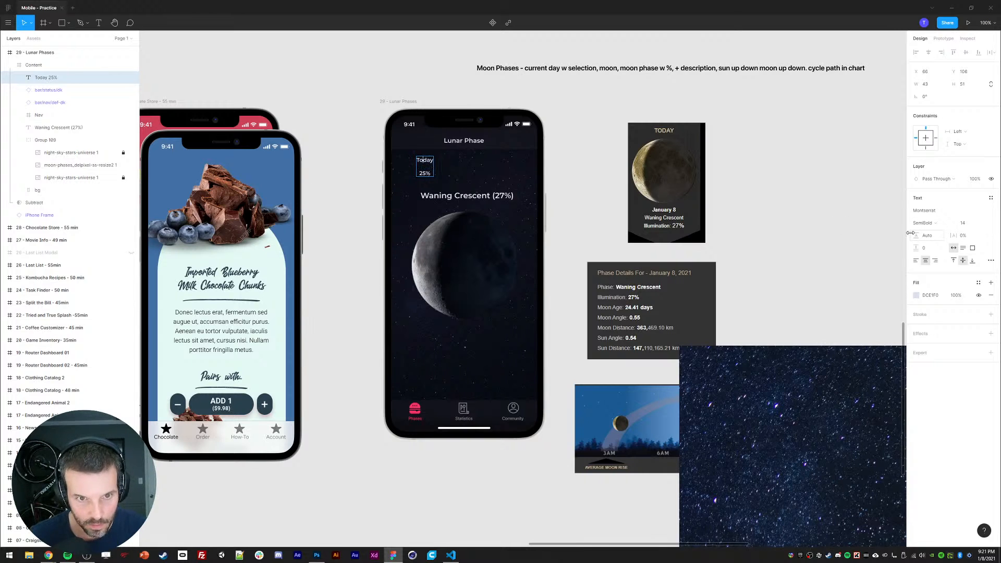
key(ctrl+z)
key(ctrl+z)
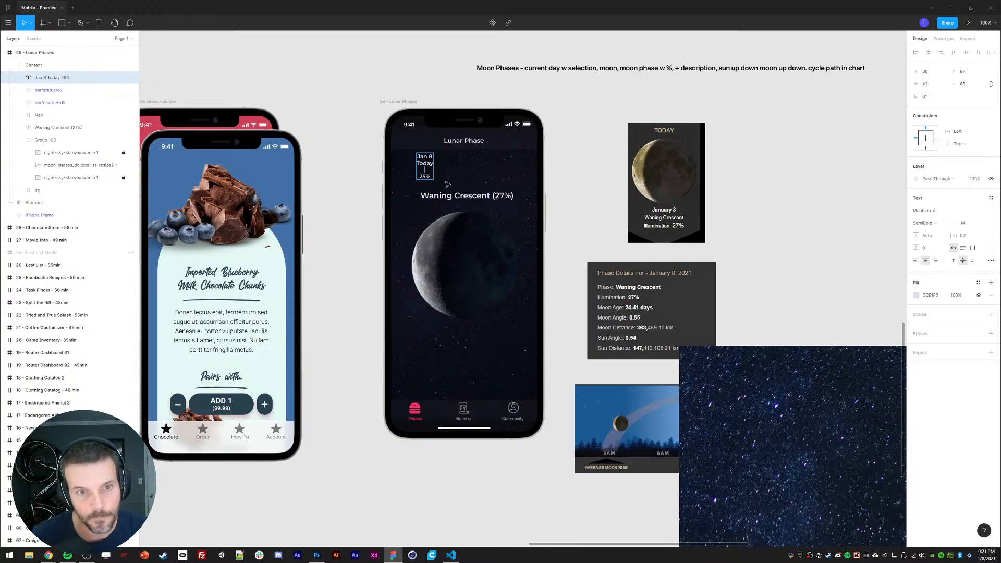
Step: Set the label's "Jan 8" line to ExtraBold and delete the "Today" line
click(941, 225)
click(939, 241)
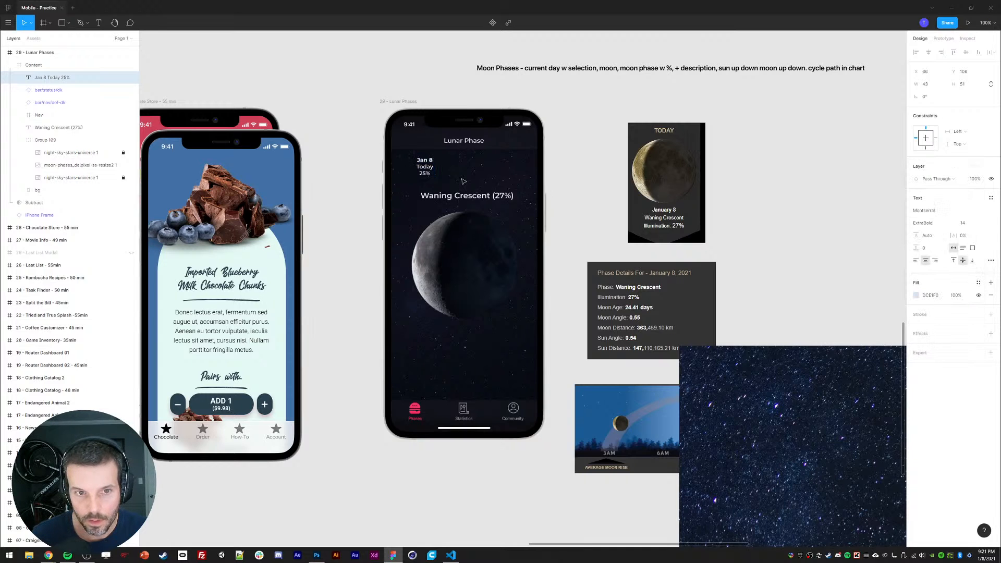
click(417, 167)
double_click(425, 168)
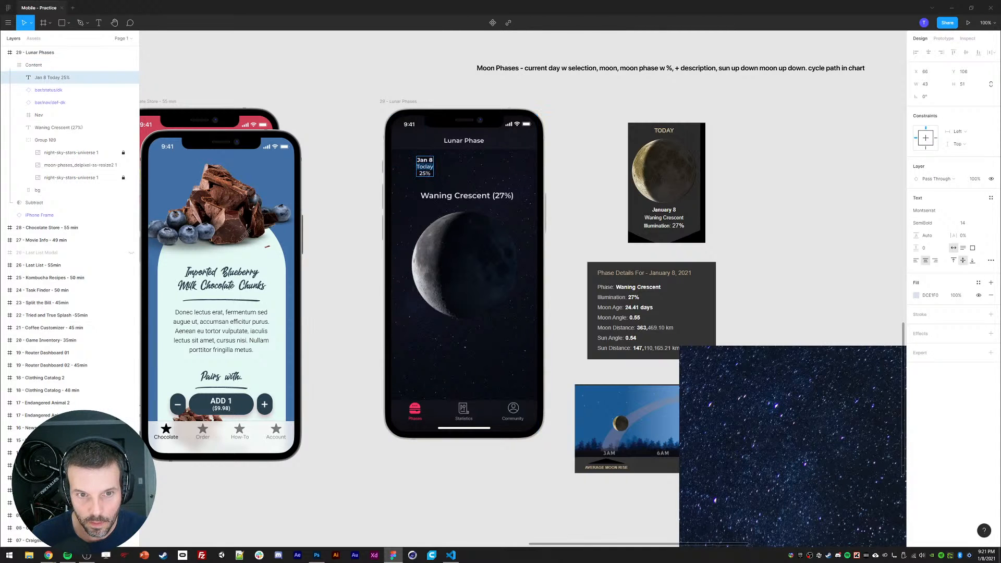
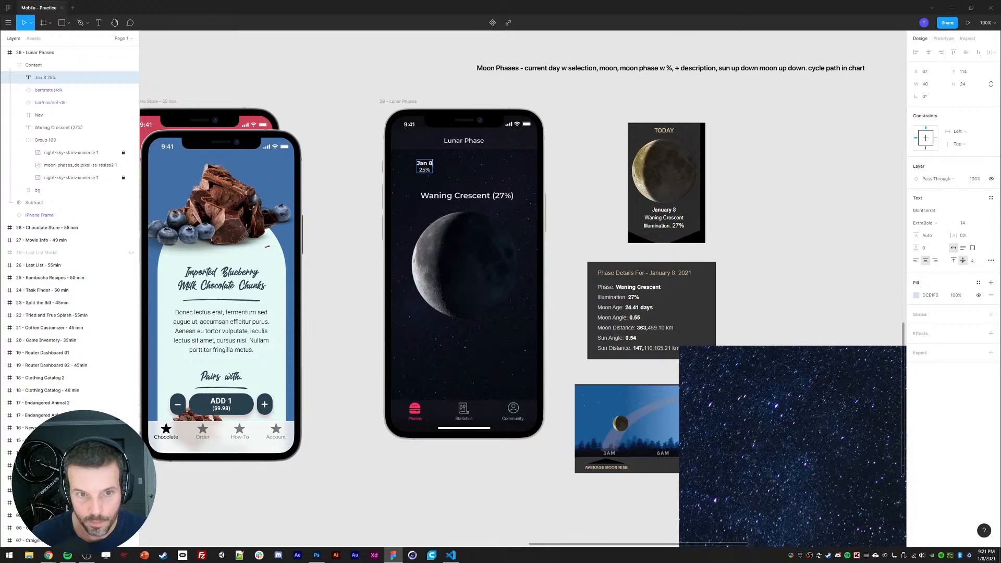
Step: Set the "25%" line to Medium weight, then shift the date label down toward the Waning Crescent text and deselect it
click(934, 223)
click(935, 214)
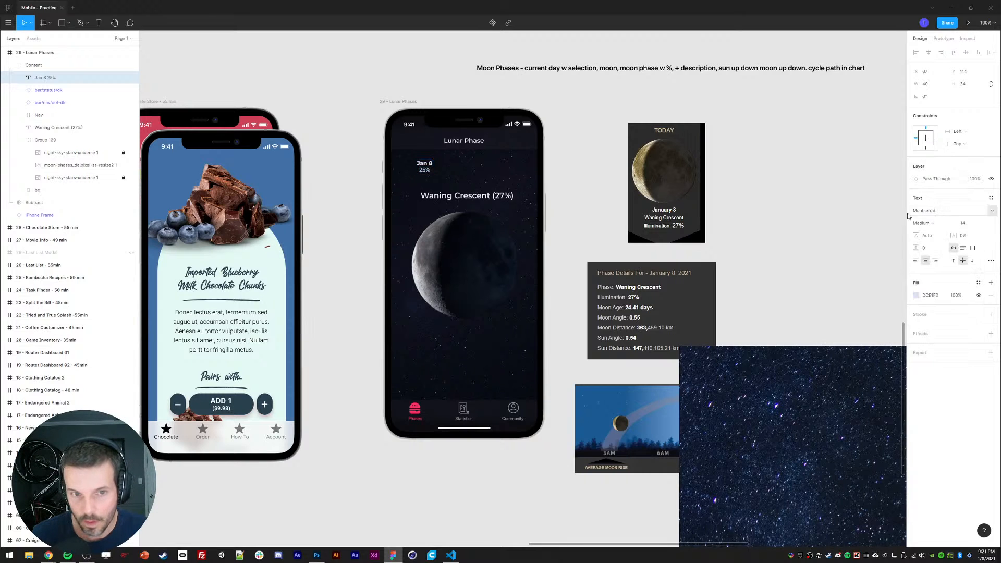
key(Escape)
key(Return)
key(Escape)
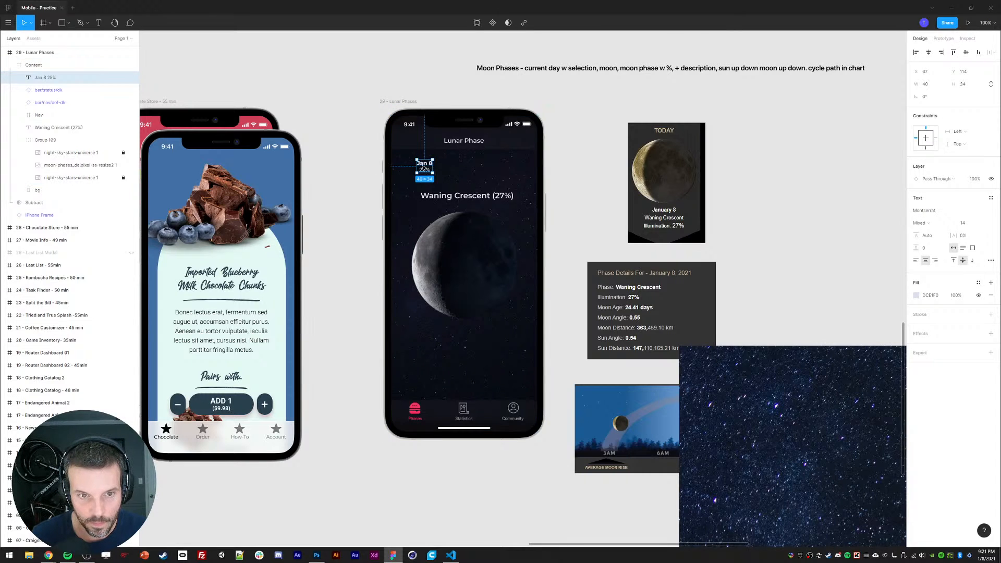
click(359, 200)
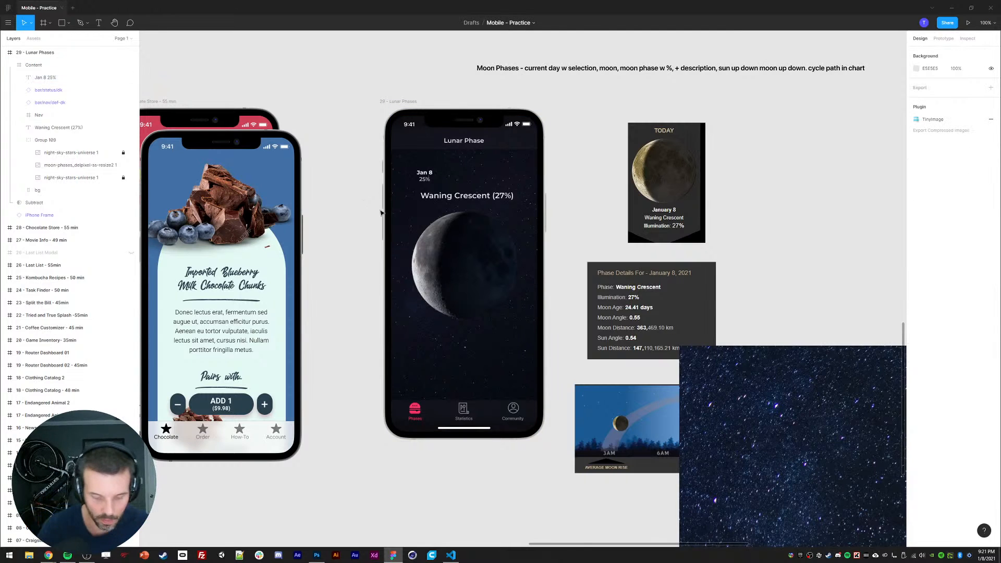
Step: Draw a circle of about 40 by 40 directly above the "Jan 8" label and keep it selected
key(o)
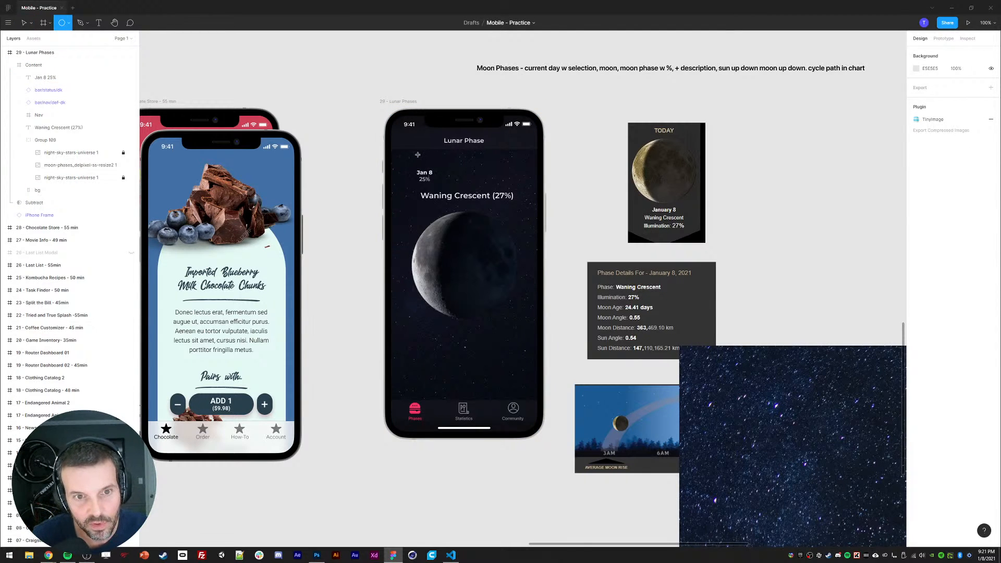
drag(418, 154, 424, 160)
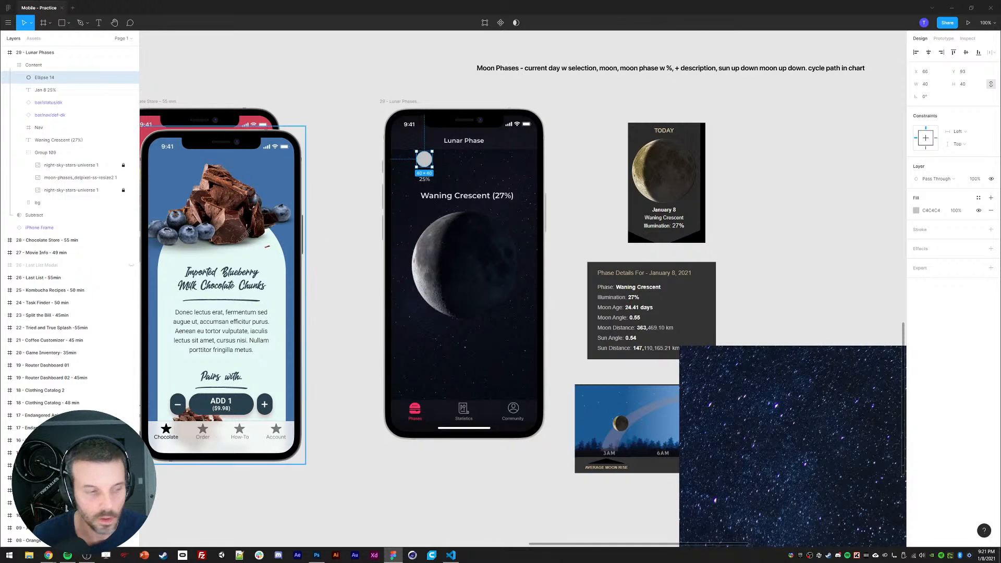
click(839, 556)
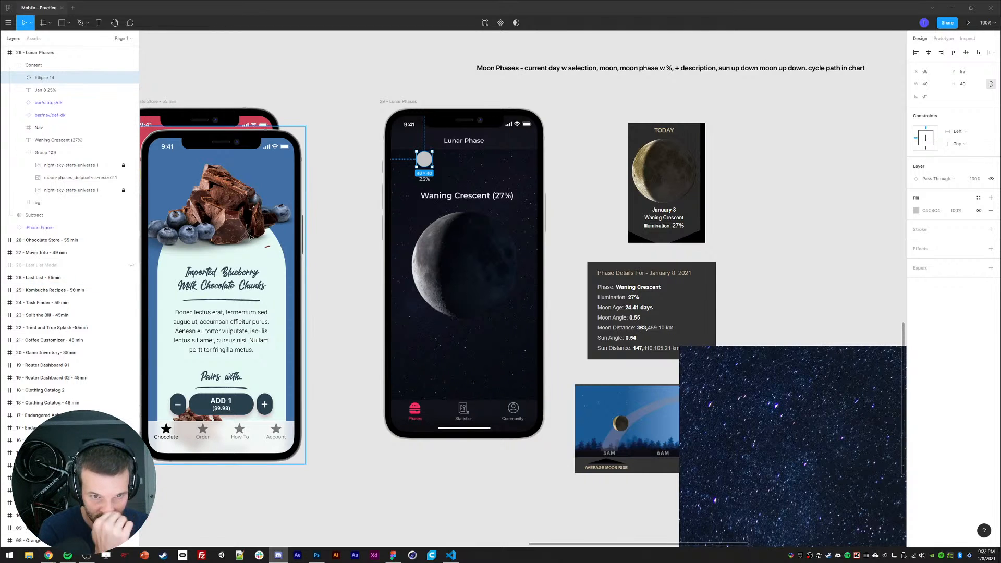
click(416, 196)
click(426, 163)
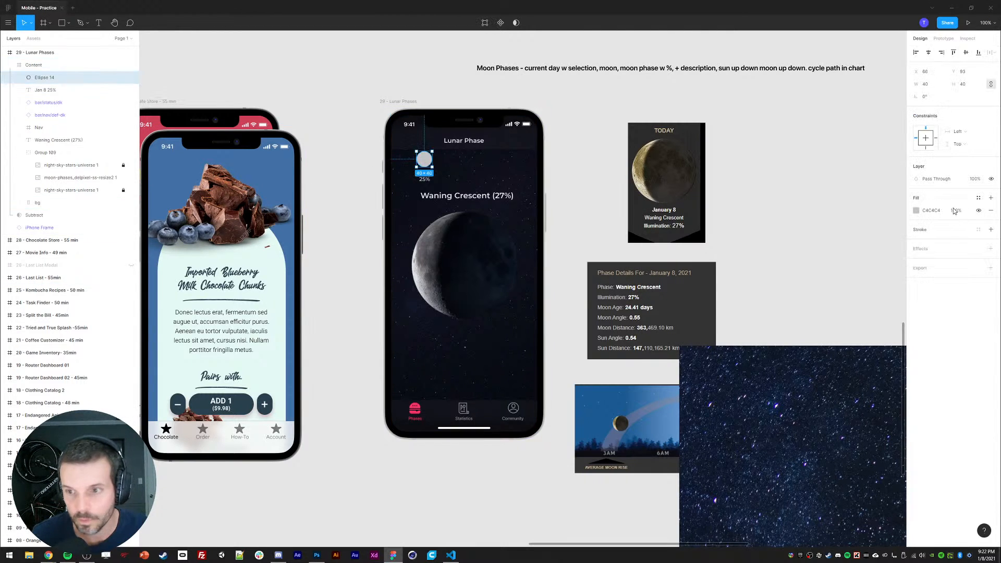
Step: Replace the circle's fill with a 1 px inside stroke in the light colour sampled from the Waning Crescent text
click(991, 230)
click(991, 210)
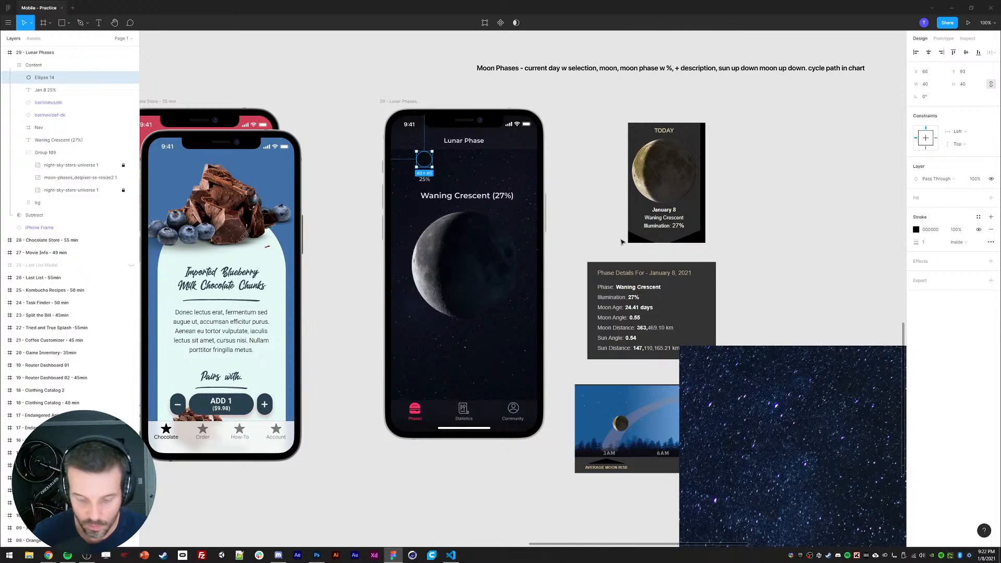
key(o)
key(i)
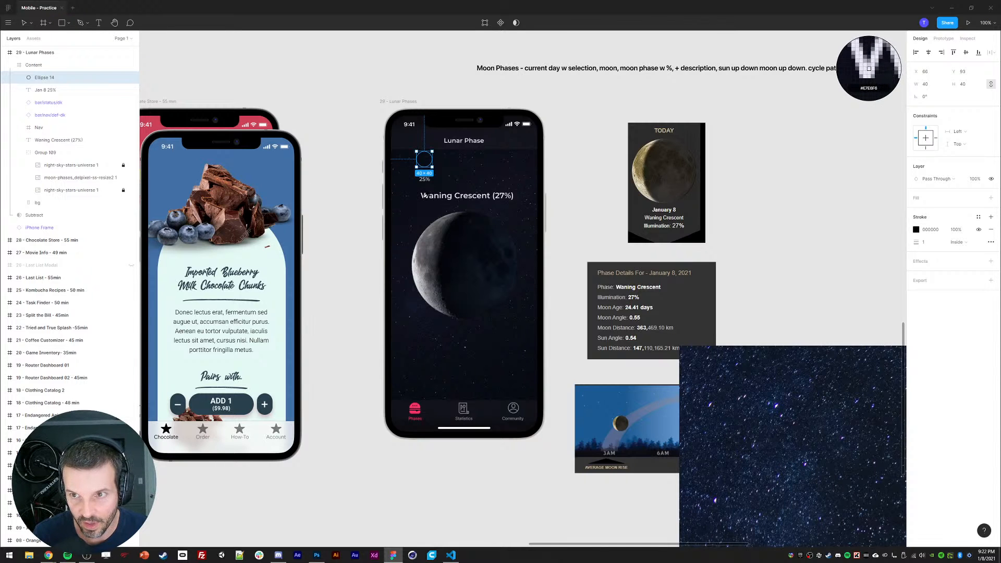
key(Escape)
key(Escape)
Step: Select the circle and the "Jan 8" label and move them slightly down together
click(425, 173)
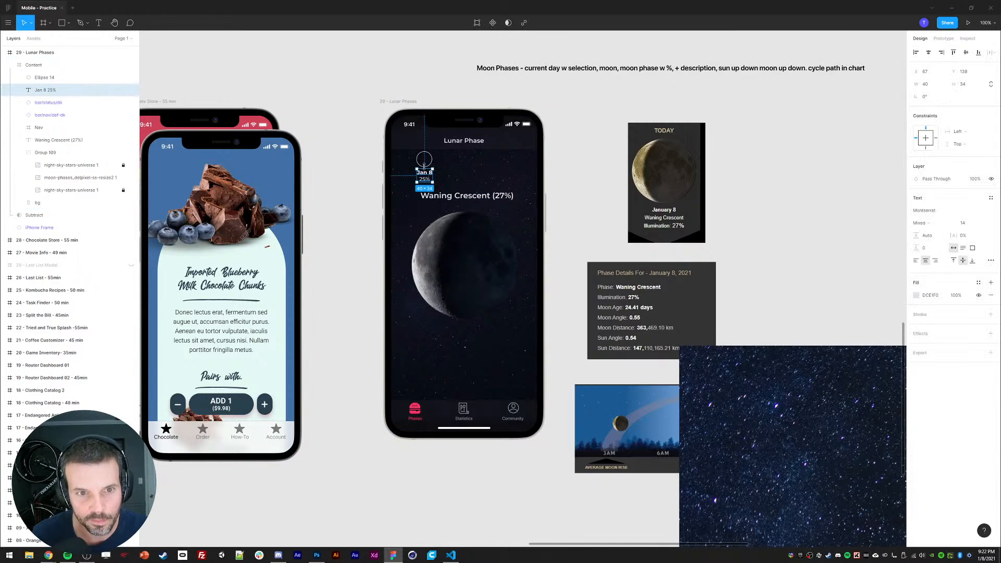
shift+click(431, 160)
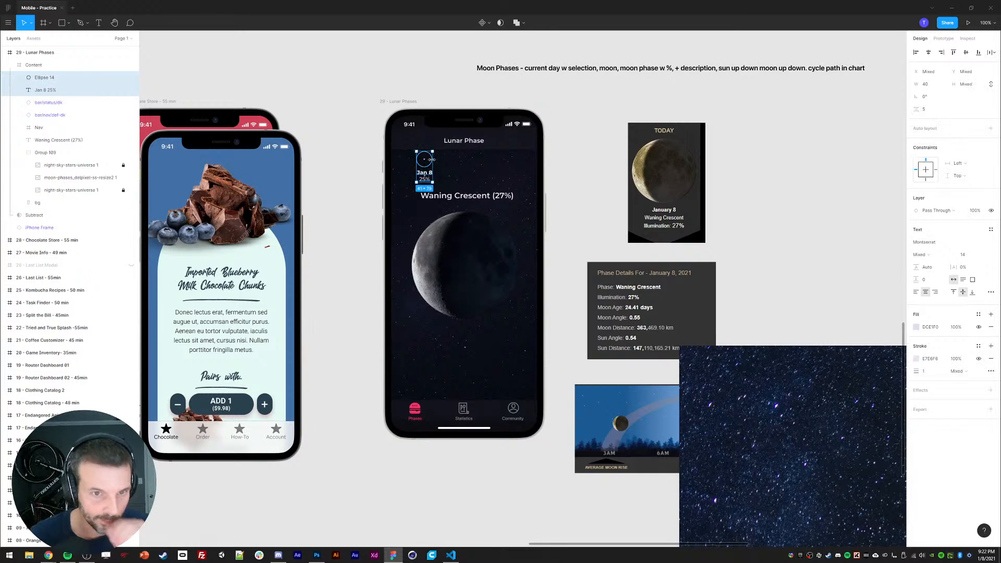
key(Up)
key(Up)
key(Up)
key(shift+Down)
key(shift+Down)
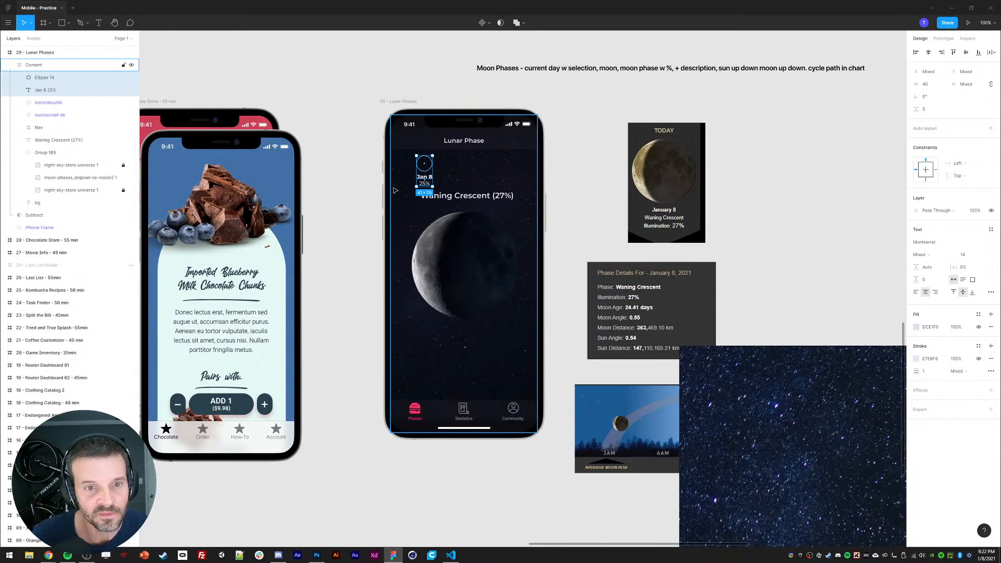
Step: Move the Waning Crescent text further down to clear the date label, and deselect it
click(329, 213)
click(450, 195)
key(shift+Down)
key(shift+Down)
click(354, 212)
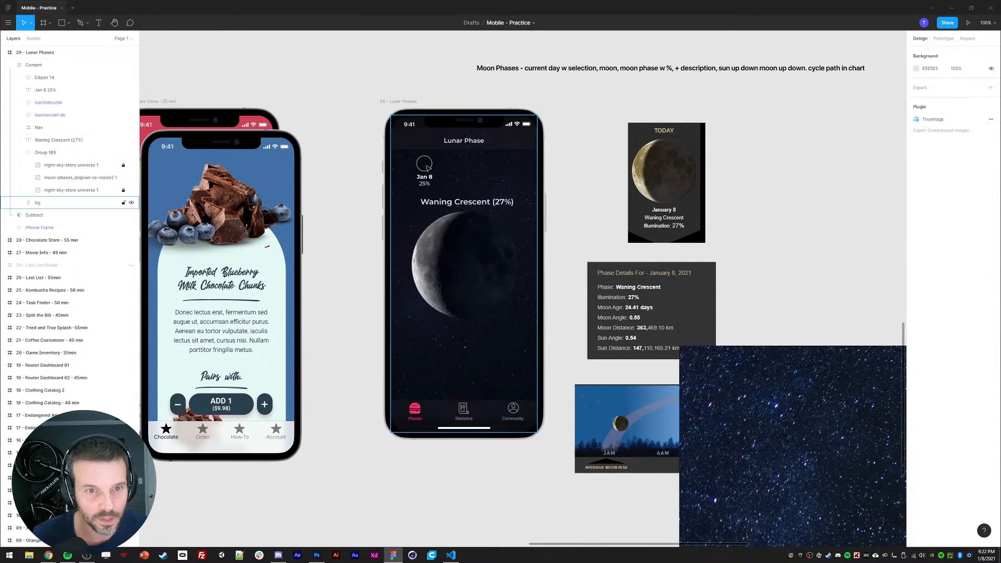
Step: Resize the outlined circle above the date label to 24 by 24
ctrl+click(420, 169)
click(972, 85)
text(32)
key(Return)
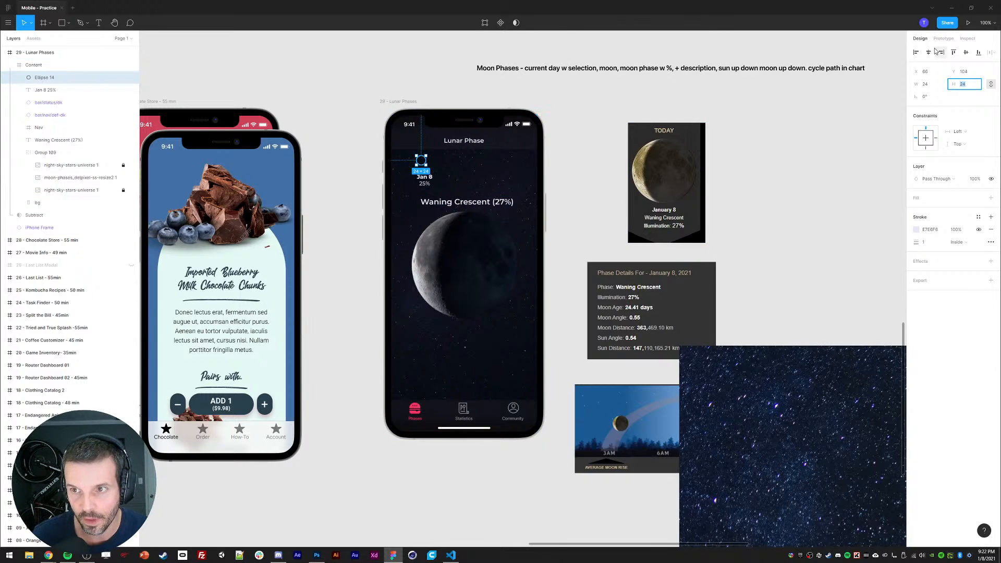
Step: Centre the circle horizontally over the "Jan 8" label, tighten the vertical gap between them and clear the selection
shift+click(424, 179)
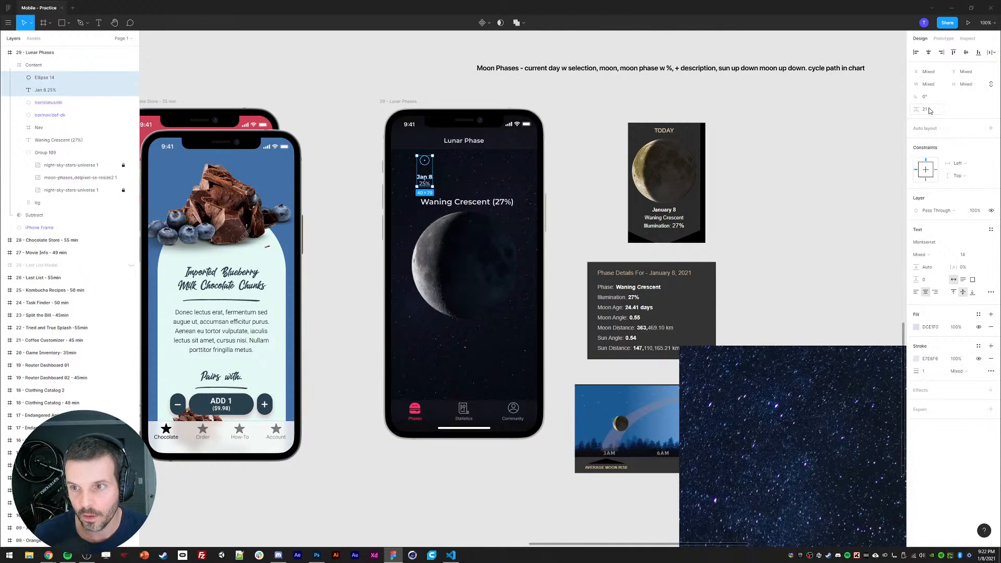
key(Return)
click(371, 165)
click(425, 173)
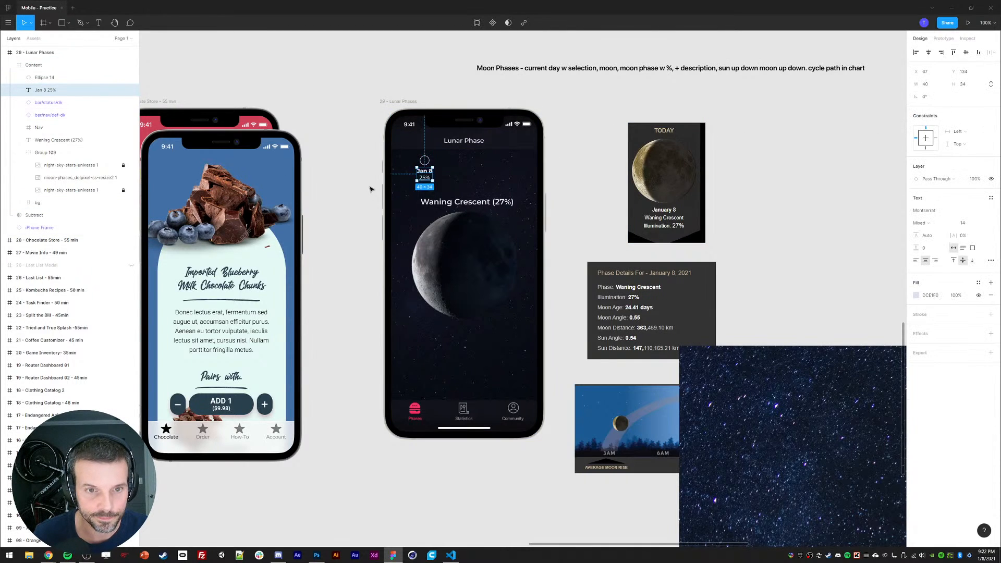
click(371, 188)
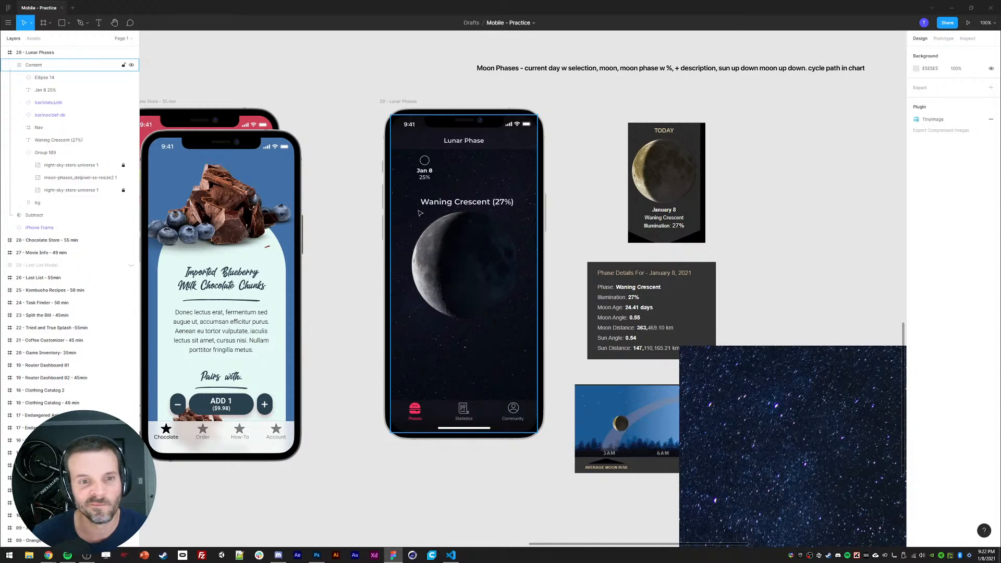
Step: Duplicate the outlined circle above the "Jan 8" label twice in place
click(430, 165)
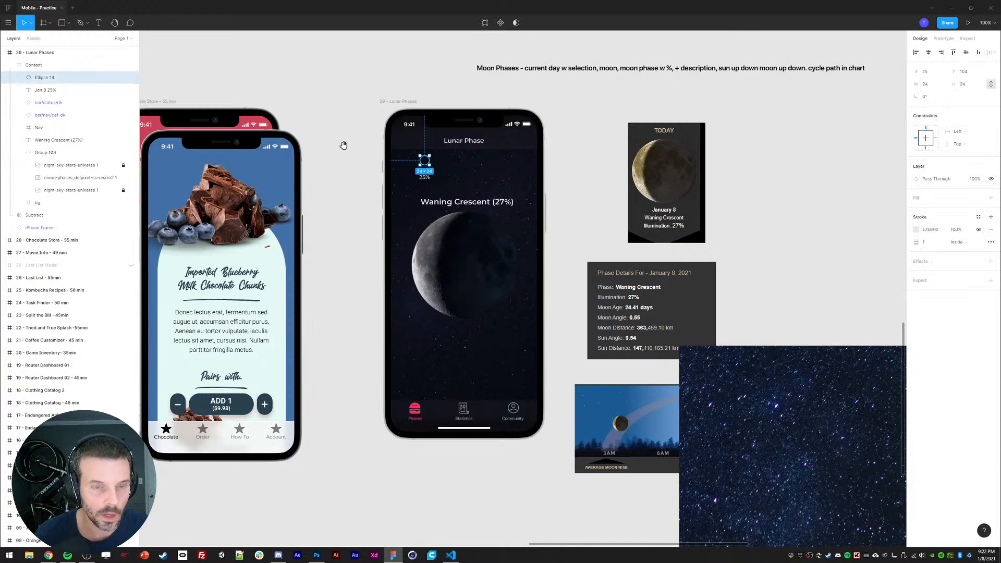
drag(344, 145, 361, 154)
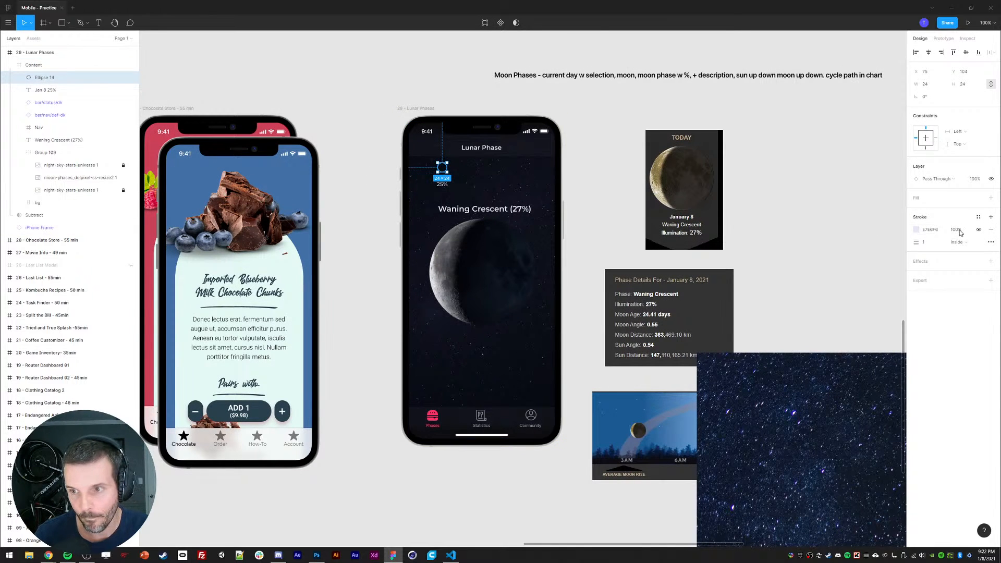
scroll(429, 167, up, 5)
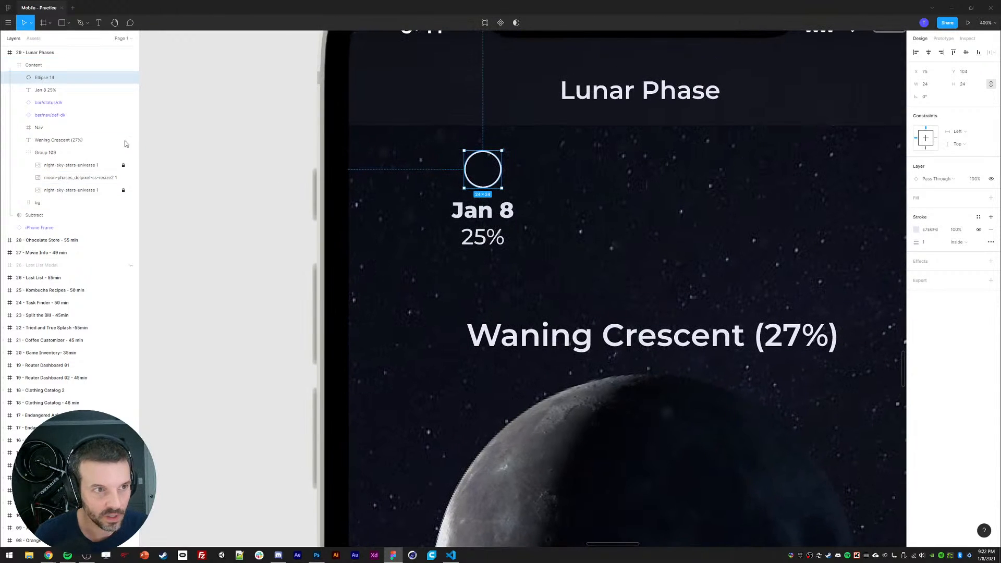
key(ctrl+d)
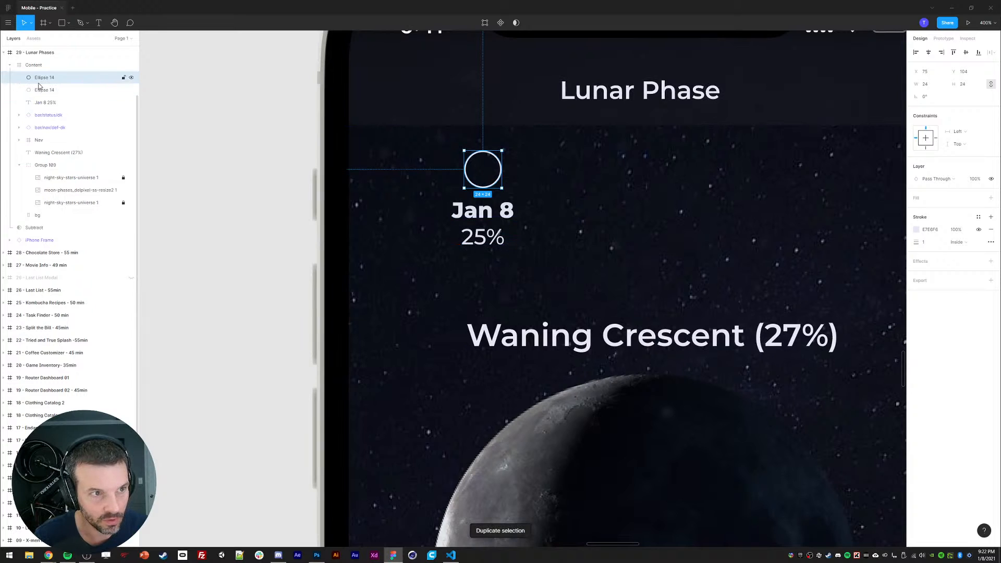
key(ctrl+d)
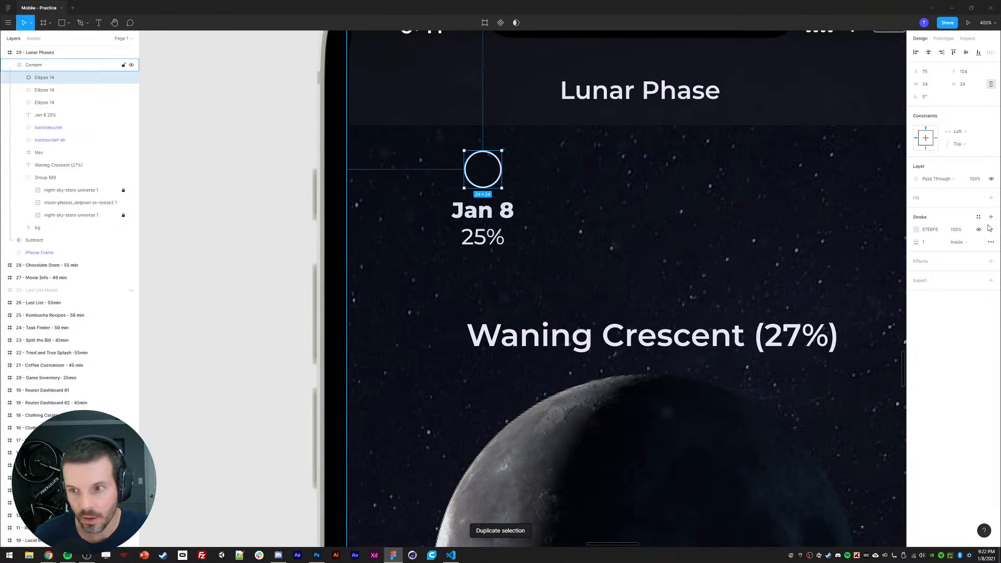
Step: Add a solid fill to the uppermost circle copy, using the pale DCE1F0 colour sampled from the date label
click(991, 198)
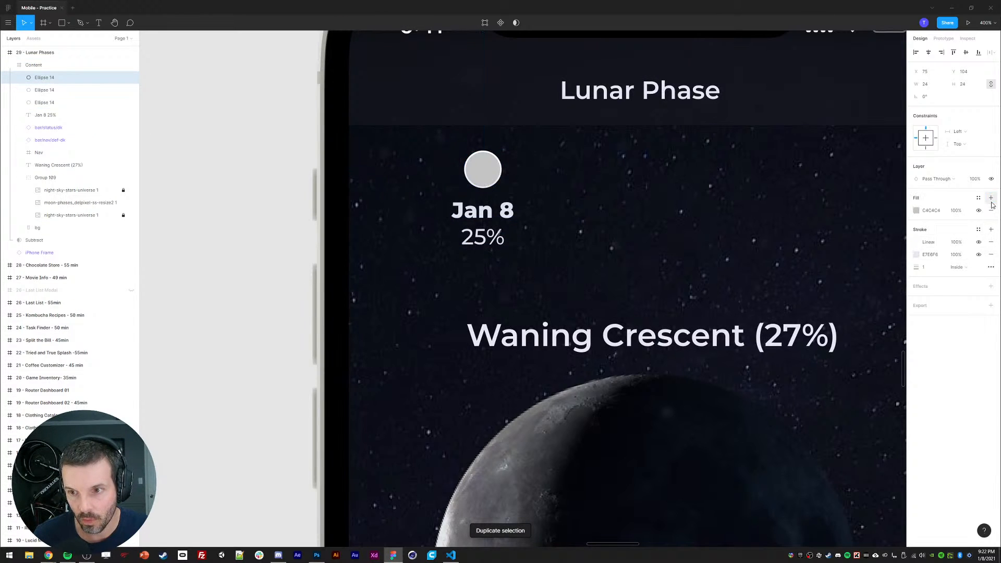
key(i)
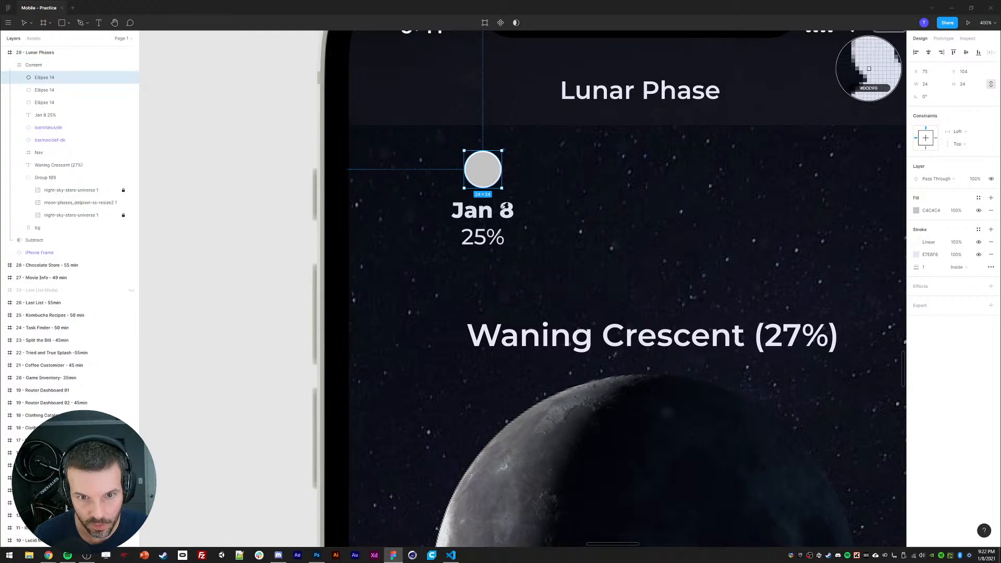
click(488, 183)
Step: Remove the stroke from the middle circle copy and give it a sampled DCE1F0 solid fill
click(36, 92)
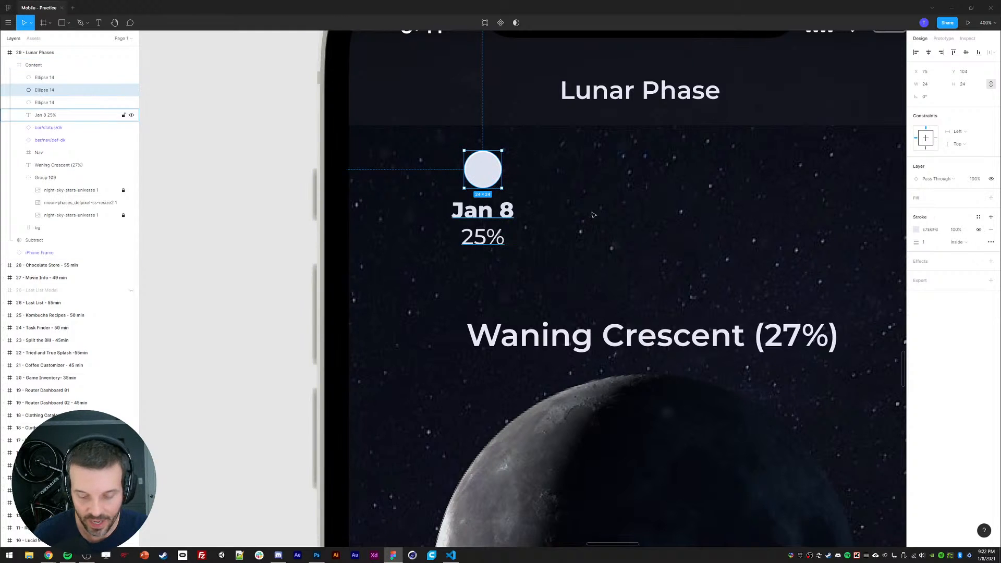
click(992, 230)
key(i)
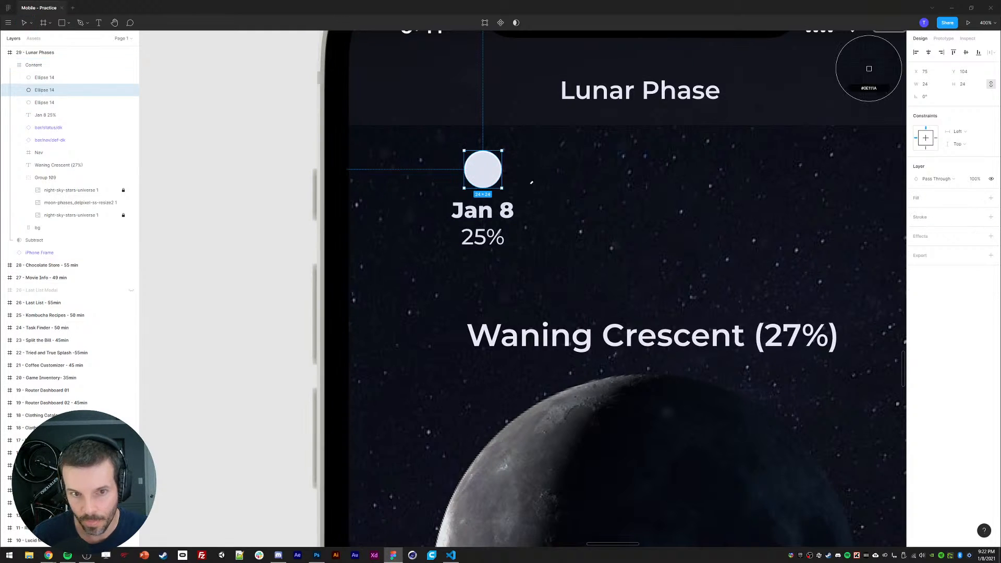
click(490, 182)
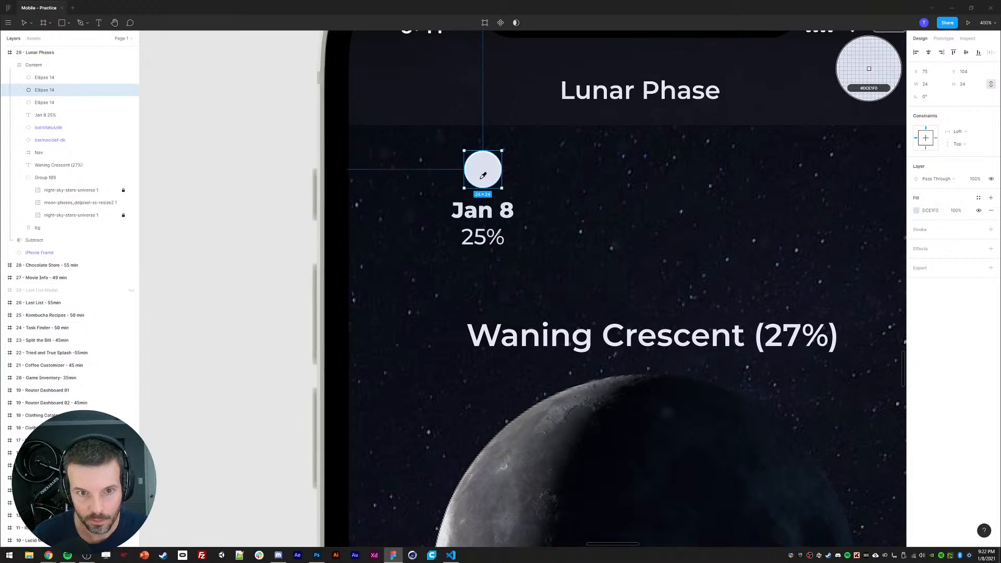
Step: Subtract the uppermost filled circle from the middle one with a boolean operation
shift+click(47, 79)
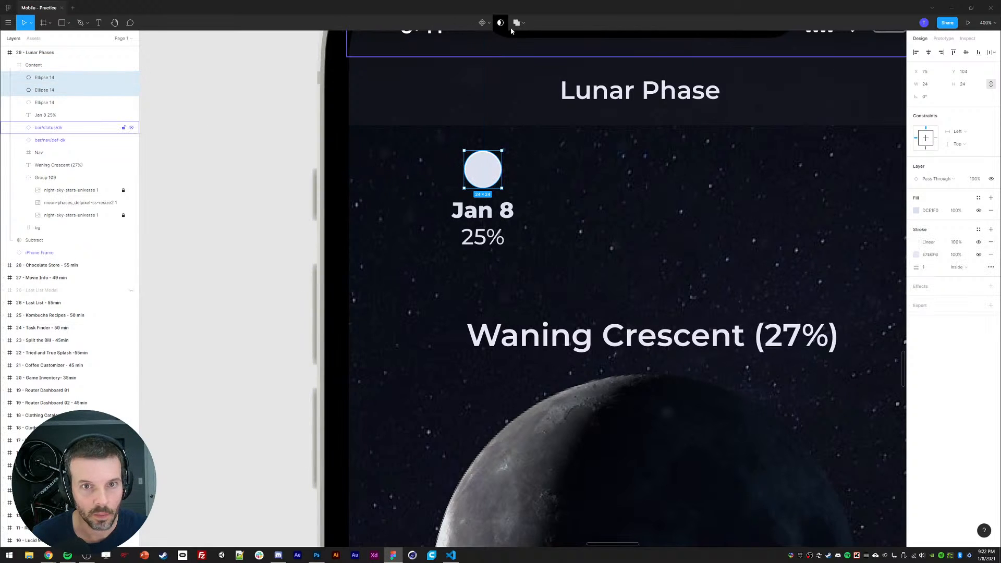
click(518, 22)
click(528, 49)
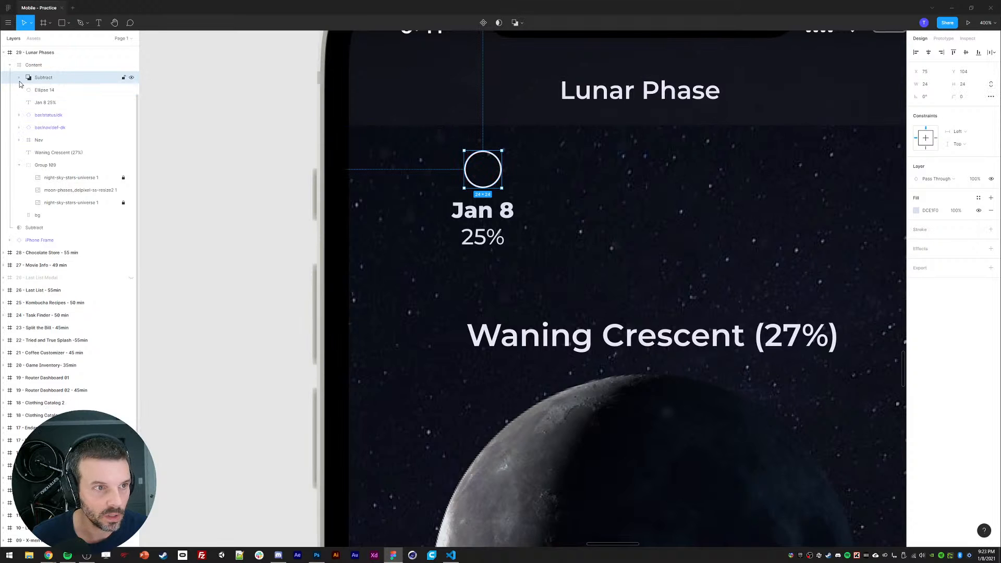
Step: Shift the cutting circle inside the subtracted shape to the right so that a thin crescent remains
click(45, 92)
key(Right)
key(Right)
key(Right)
key(Right)
key(Right)
key(Right)
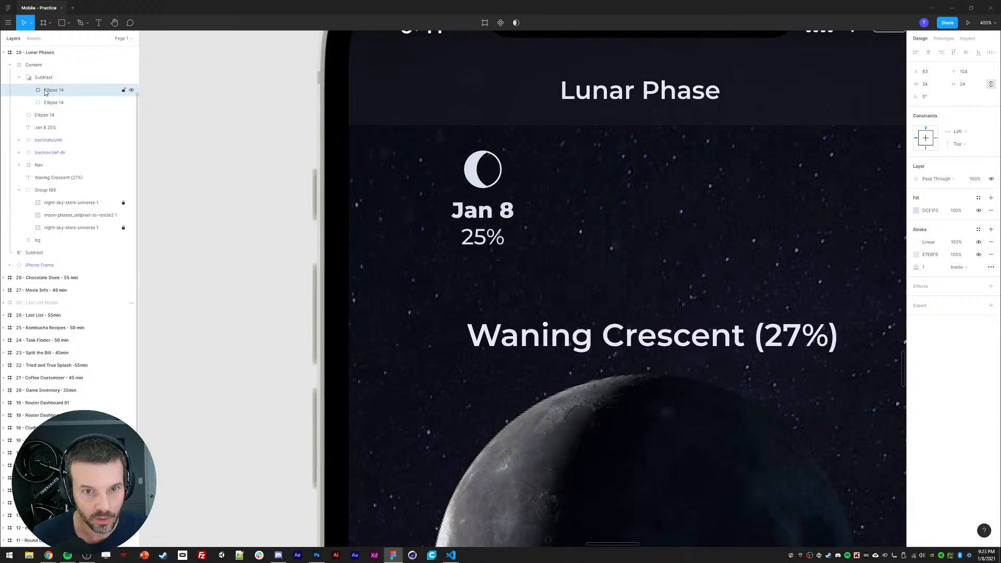
click(33, 77)
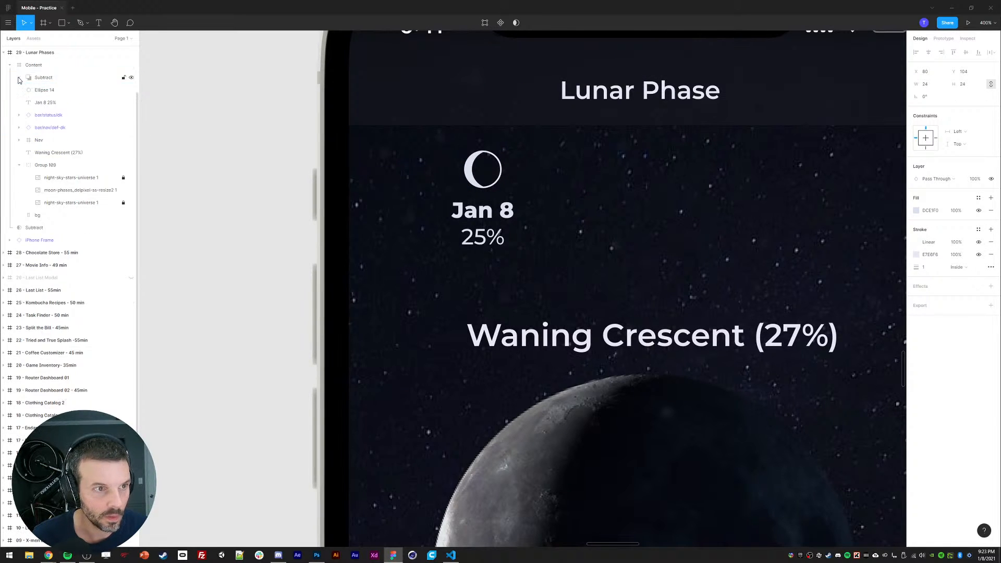
click(32, 66)
click(34, 75)
shift+click(46, 128)
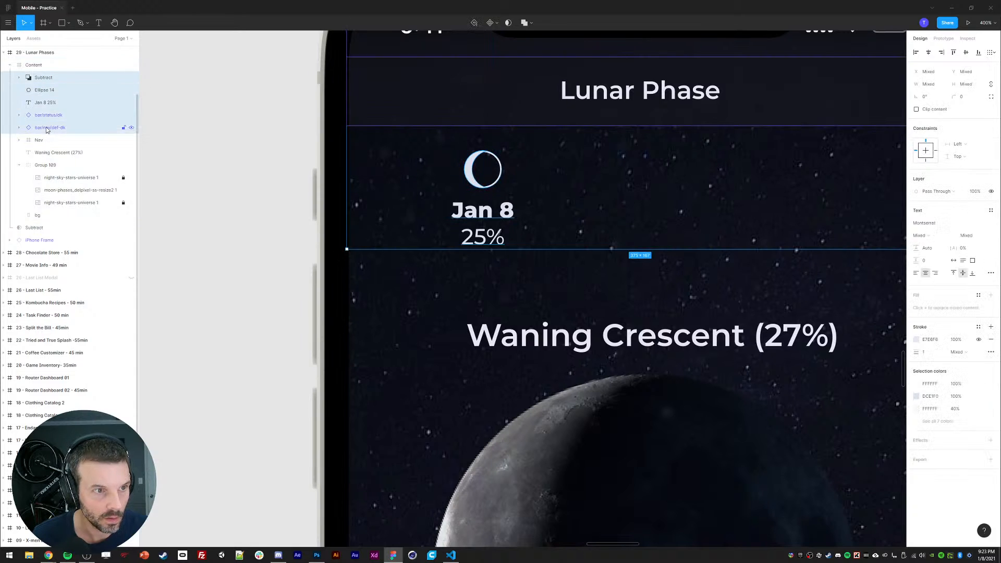
click(41, 103)
shift+click(41, 86)
click(225, 188)
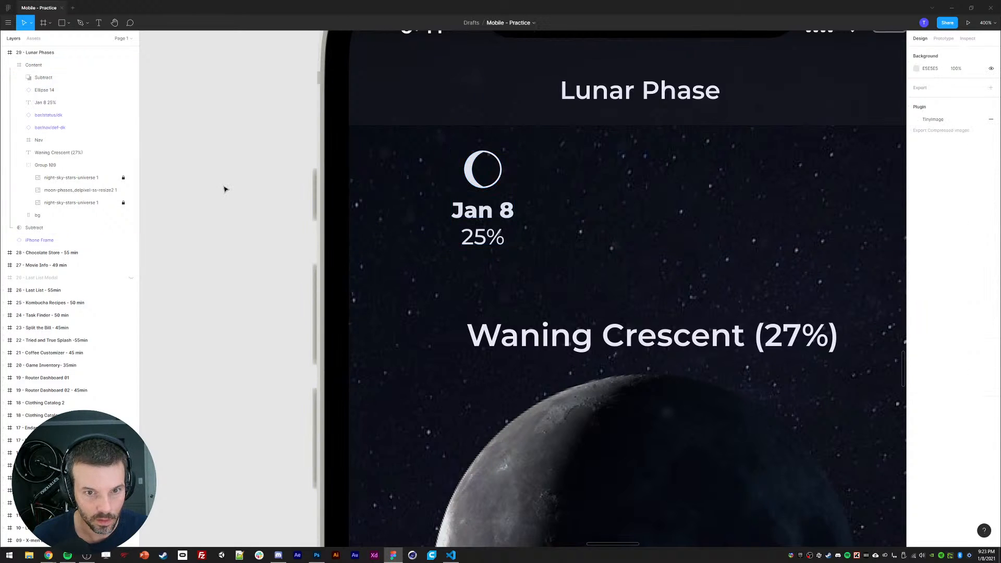
click(44, 89)
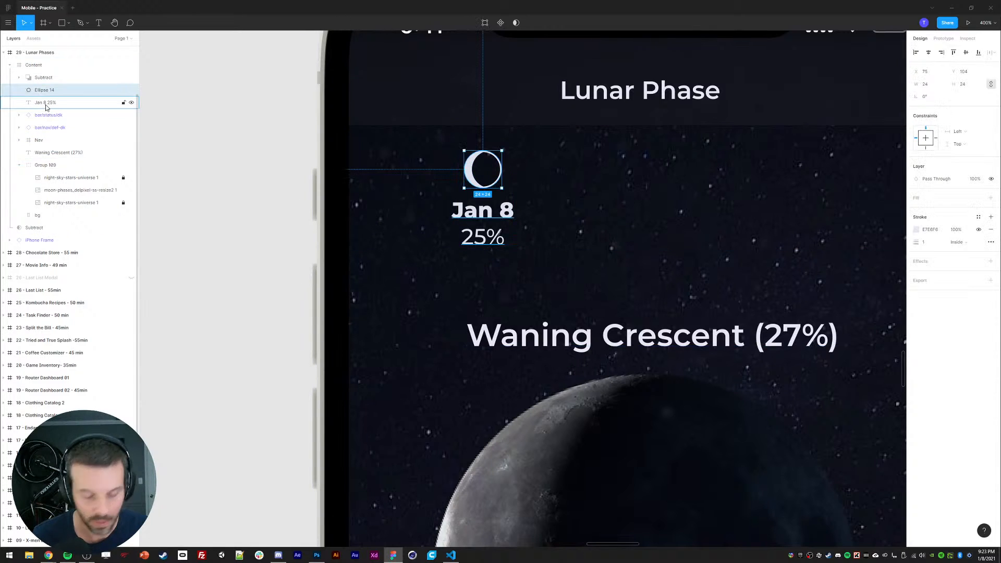
click(205, 174)
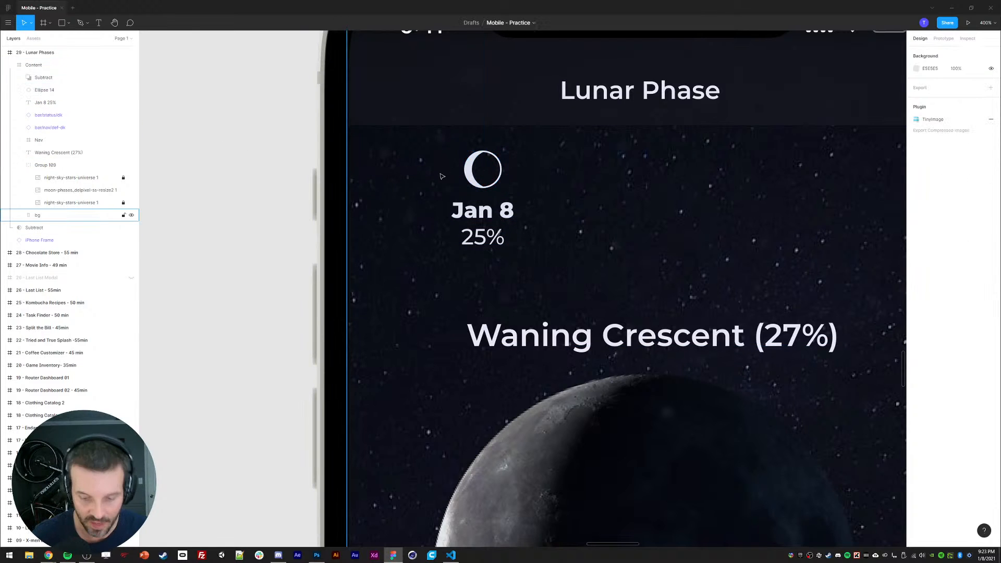
Step: Hide the outlined circle around the crescent to compare the look without it, and show it again
key(shift+0)
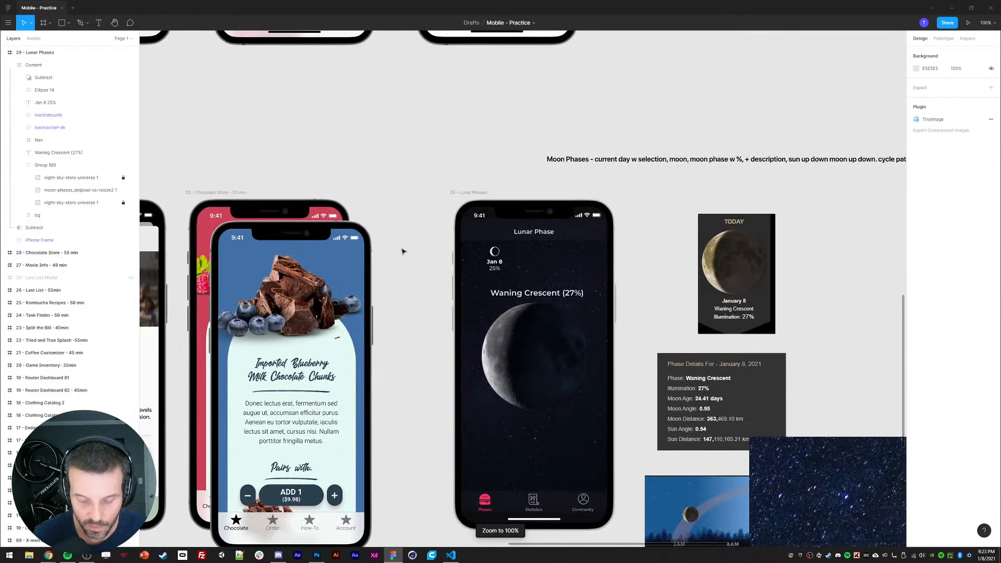
scroll(432, 257, down, 1)
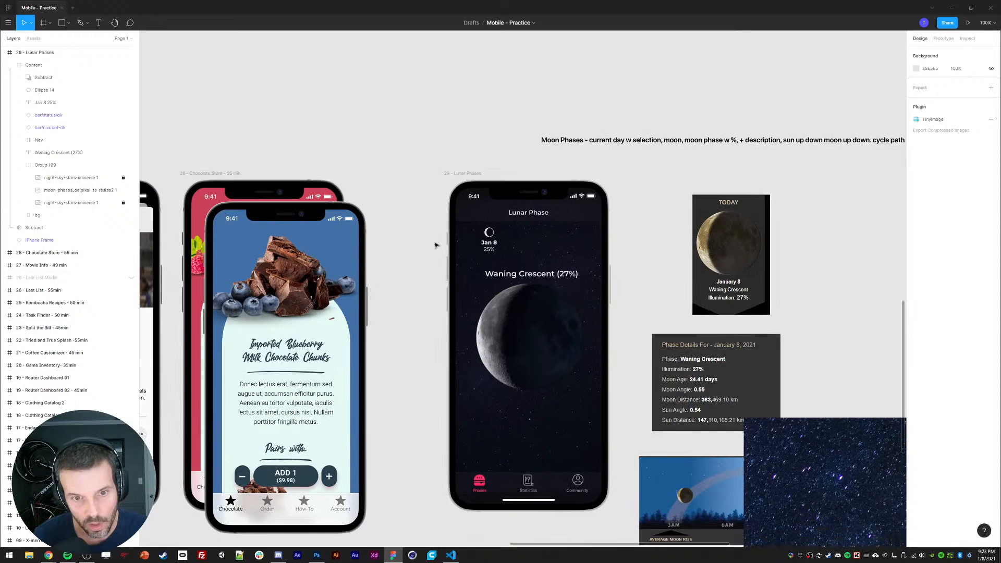
key(ctrl+equal)
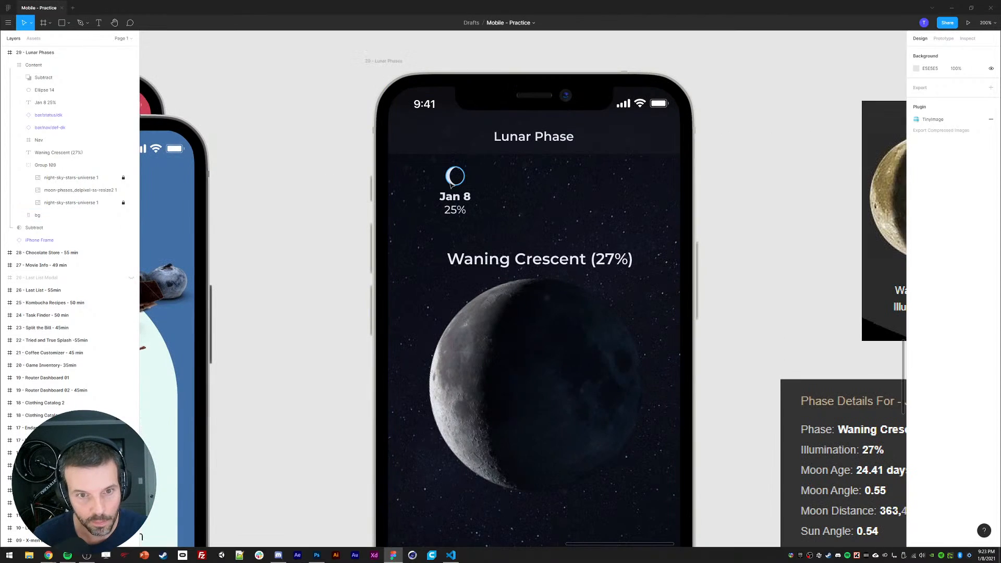
click(57, 91)
key(ctrl+shift+h)
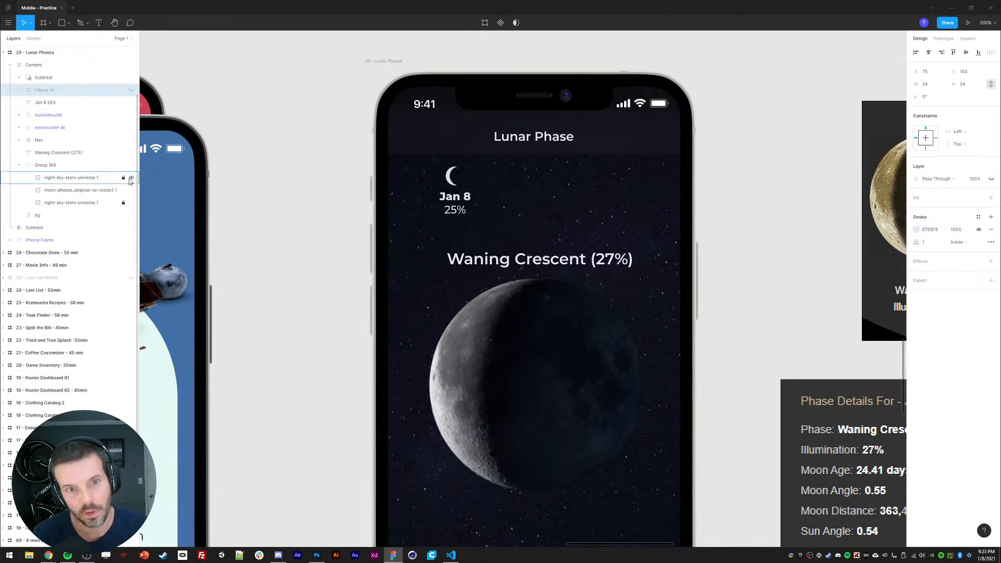
key(ctrl+shift+h)
click(278, 204)
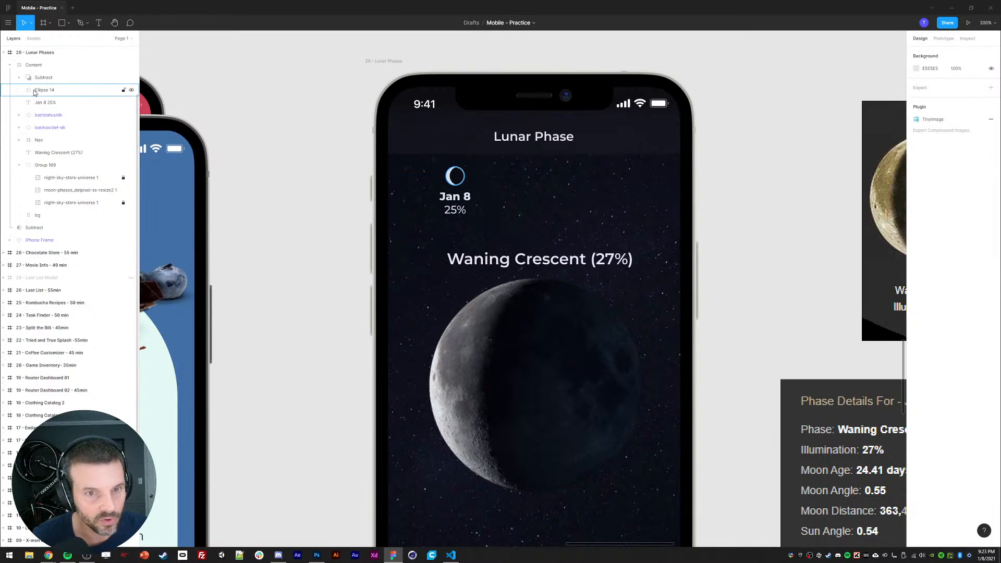
Step: Group the crescent, the outlined circle and the "Jan 8 25%" label, and expand the group's layers
click(23, 78)
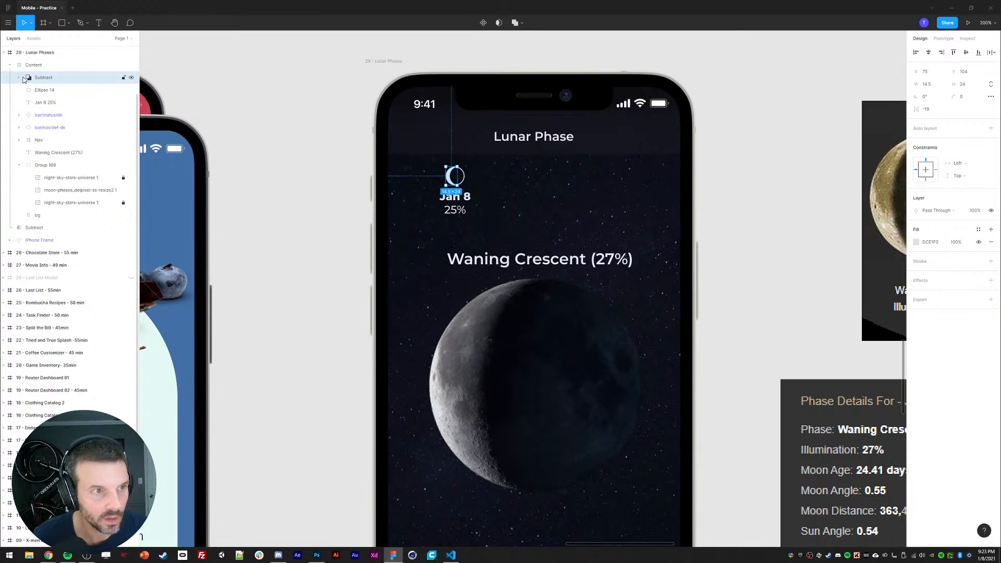
shift+click(45, 102)
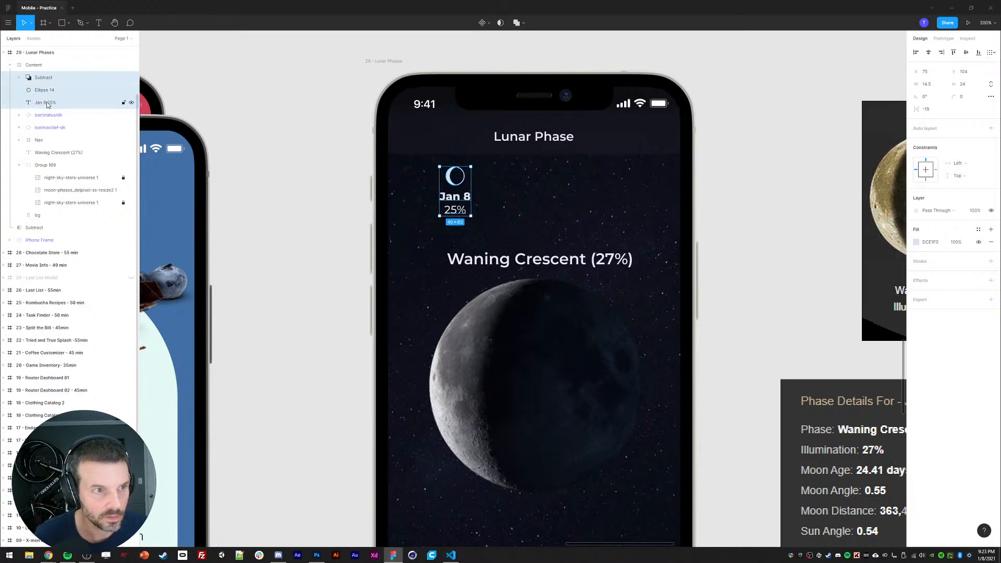
key(ctrl+g)
click(19, 79)
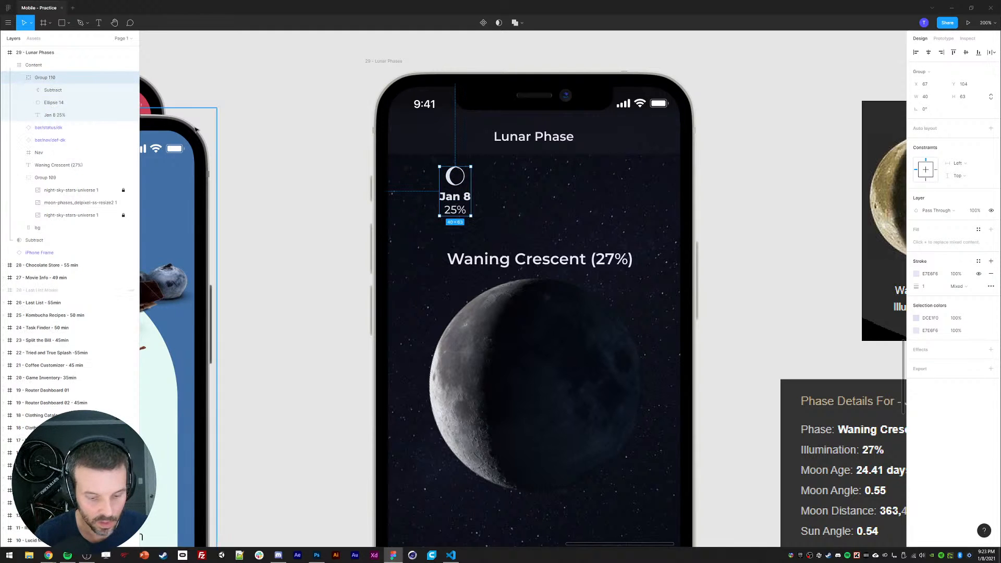
Step: Draw a rectangle about 68 by 95 around the moon marker and place it at the back of the marker's group
key(r)
drag(428, 153, 481, 227)
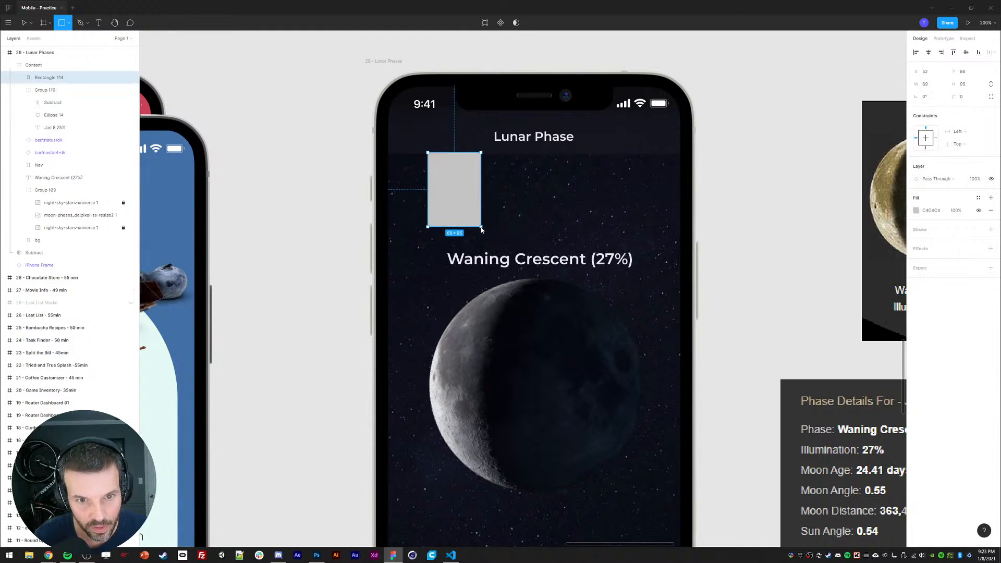
drag(44, 82, 47, 127)
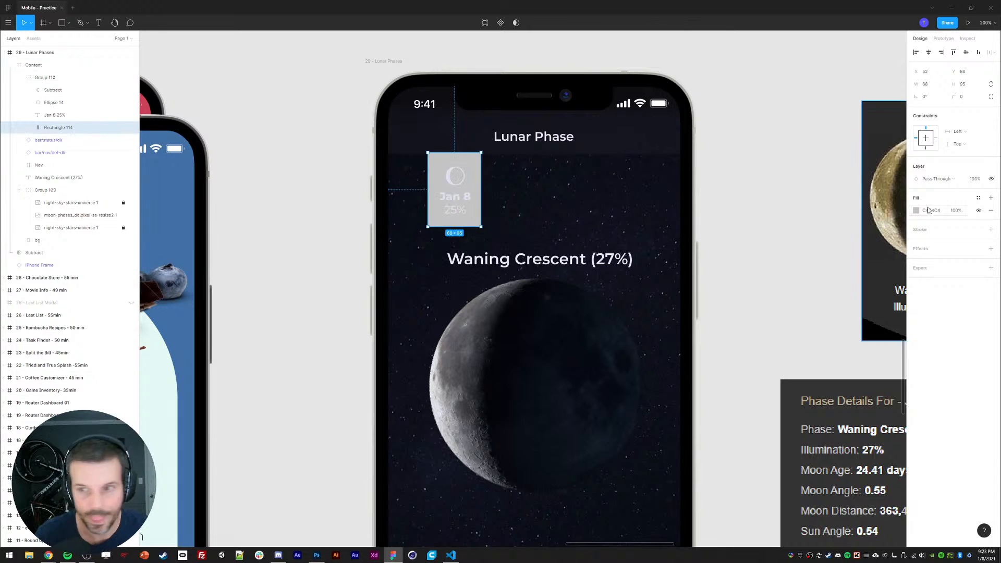
Step: Set the rectangle's opacity to 1% and adjust its position so that the moon marker sits evenly within it
key(0)
key(1)
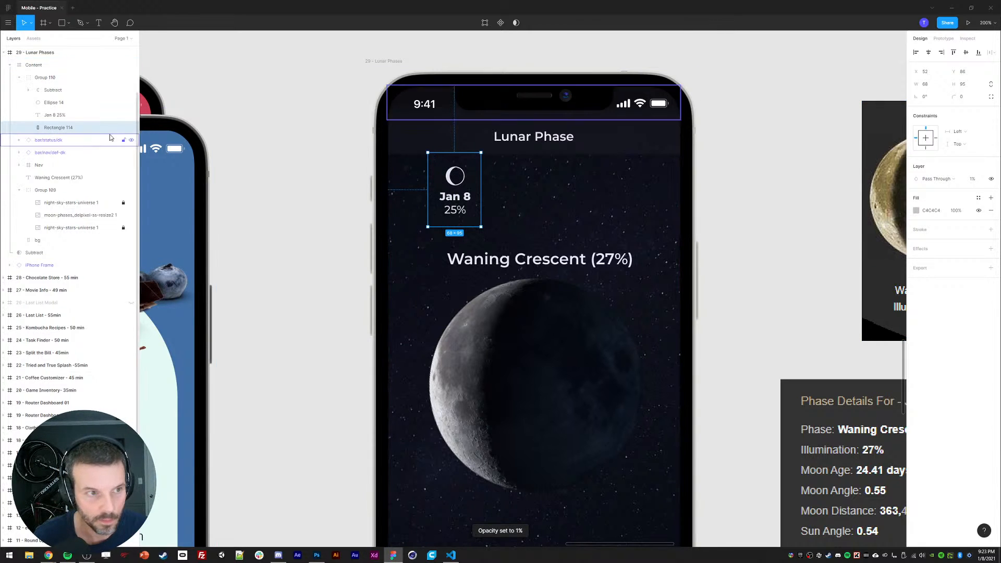
key(Down)
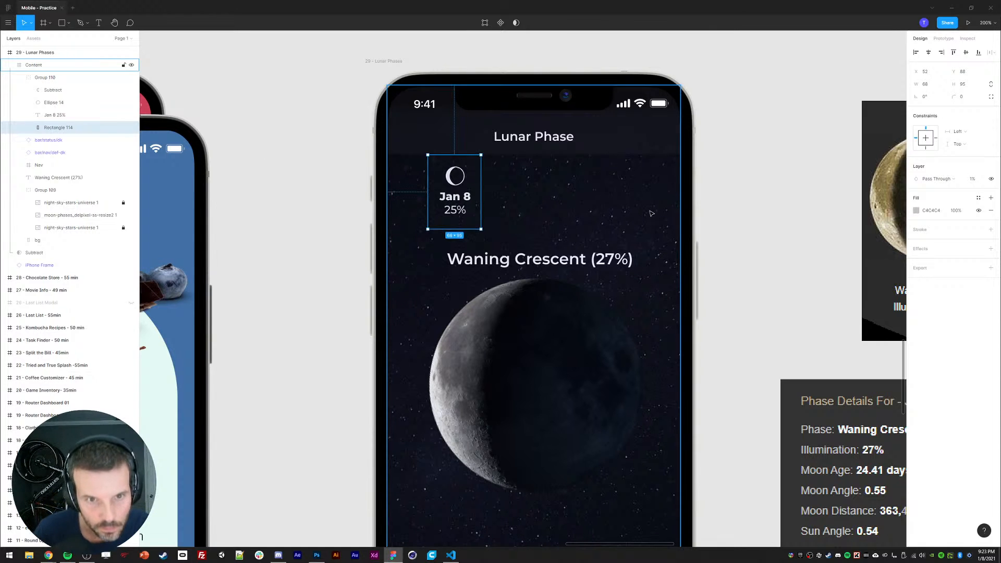
key(Down)
shift+click(54, 95)
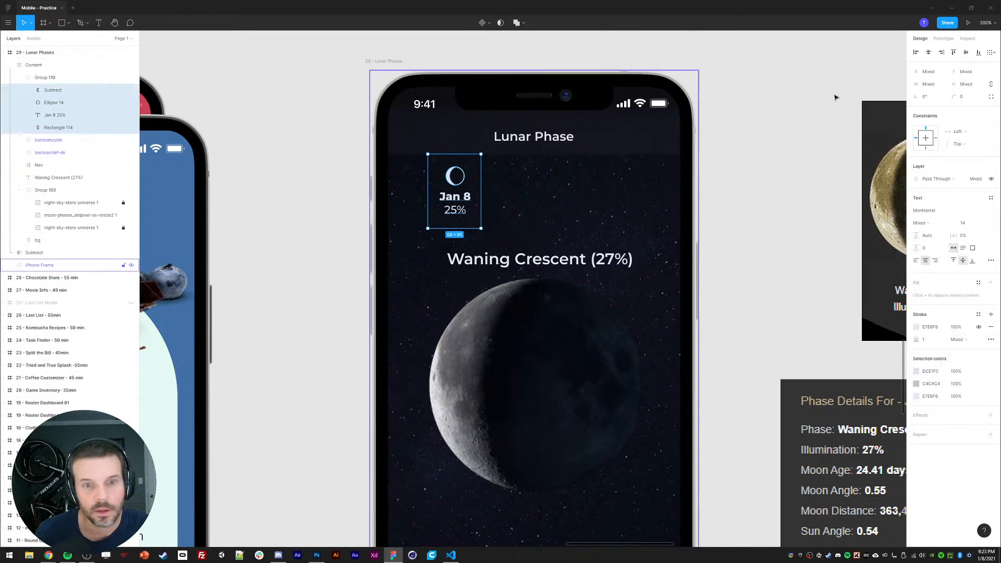
click(44, 90)
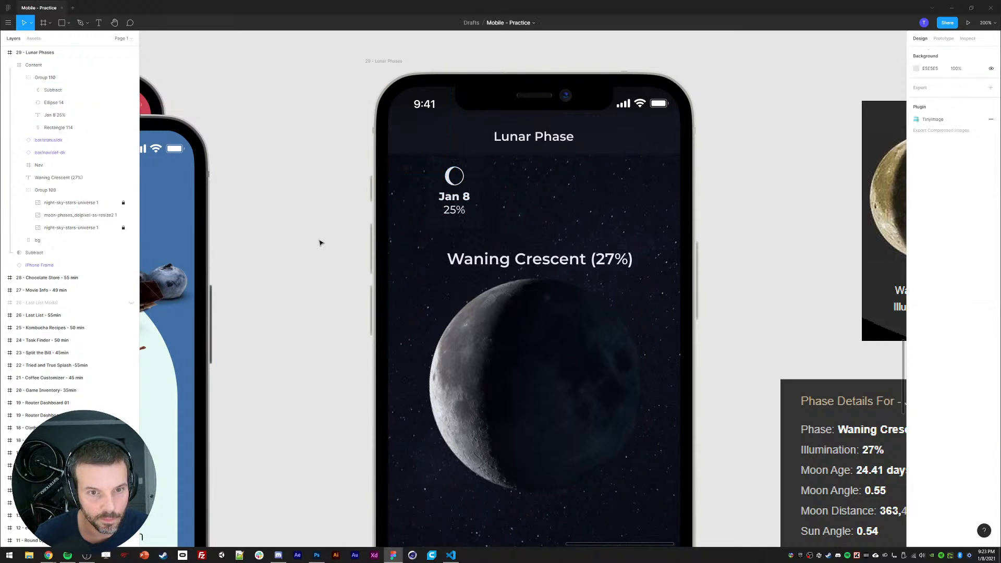
Step: Apply auto layout to the moon marker group and select the resulting frame with its layers expanded
click(42, 77)
click(20, 78)
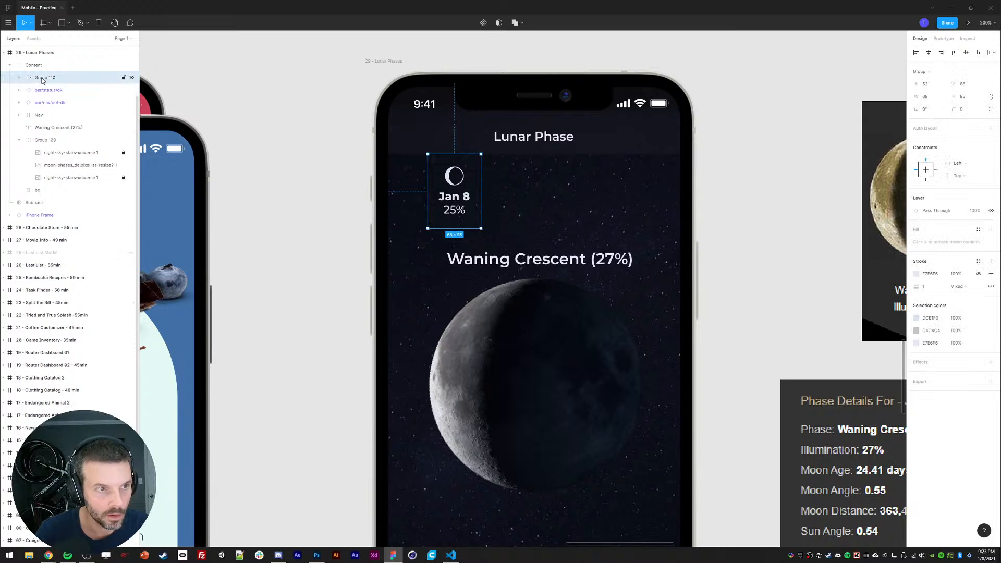
key(shift+a)
click(22, 79)
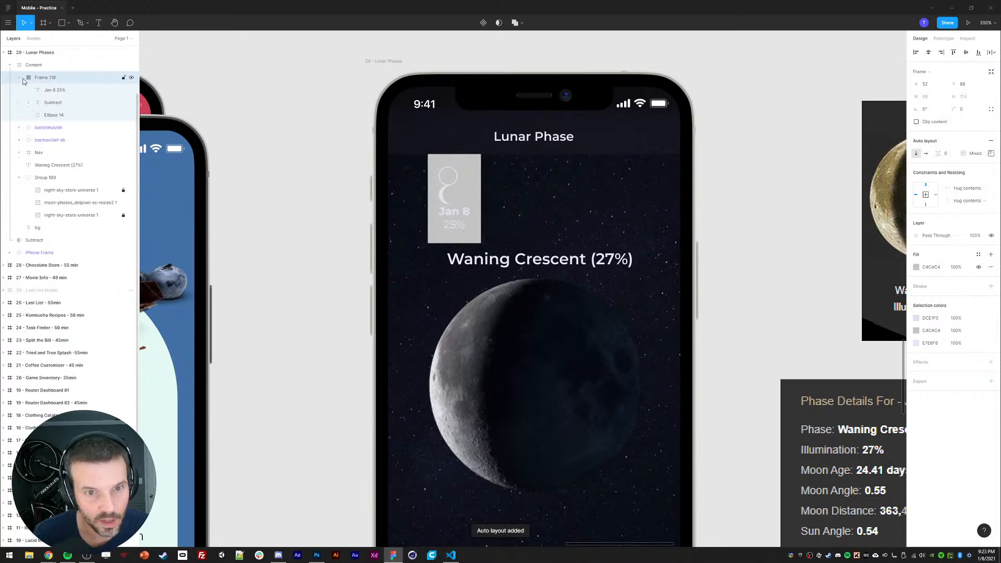
click(39, 79)
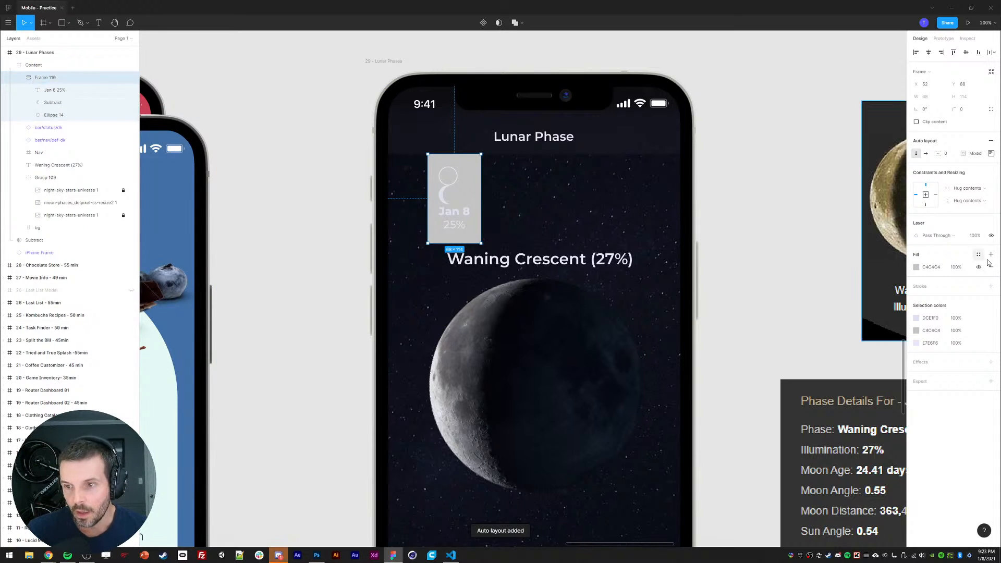
Step: Undo the auto layout on the moon marker group and place a duplicate of the group directly beside the original
key(ctrl+z)
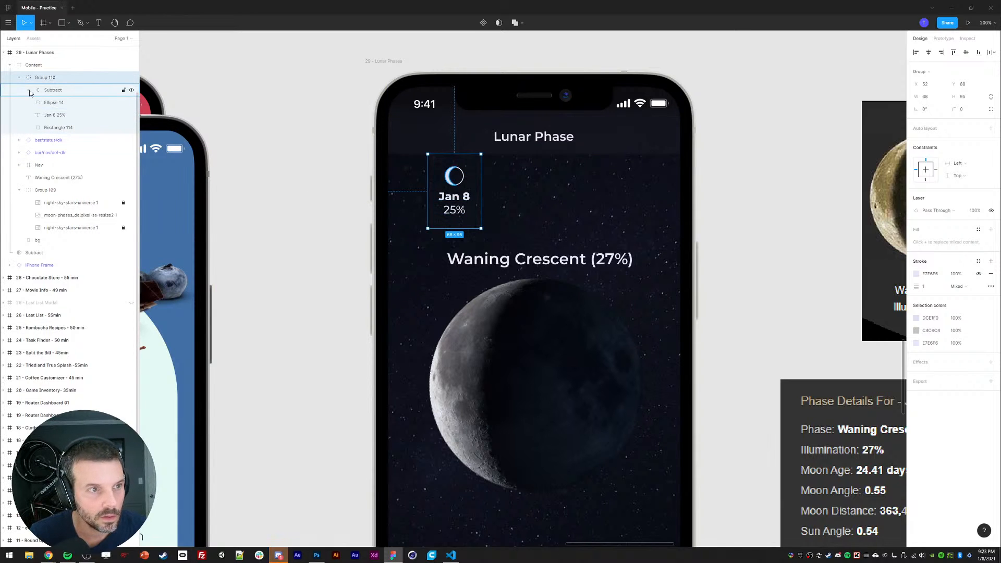
click(20, 77)
key(ctrl+d)
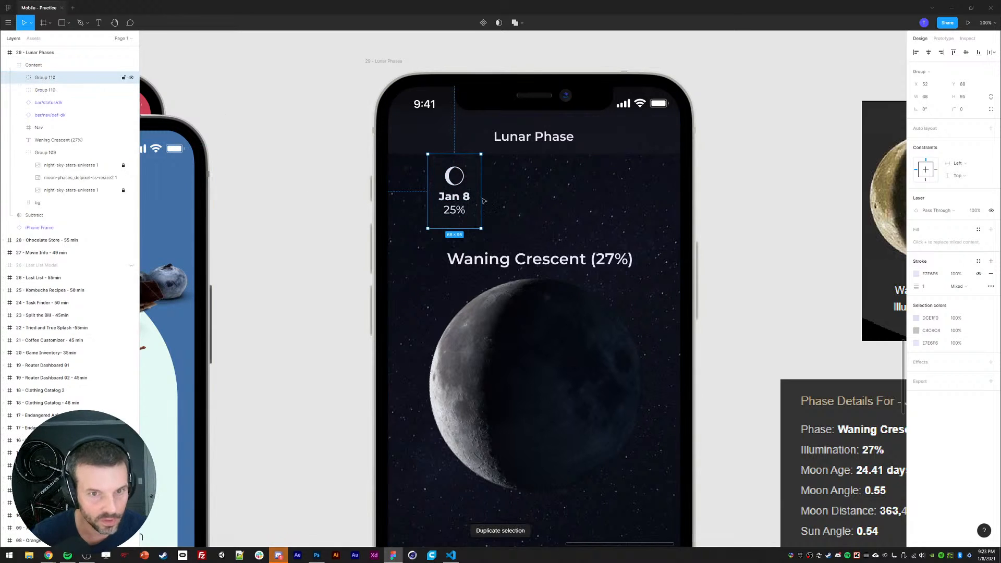
drag(454, 180, 507, 180)
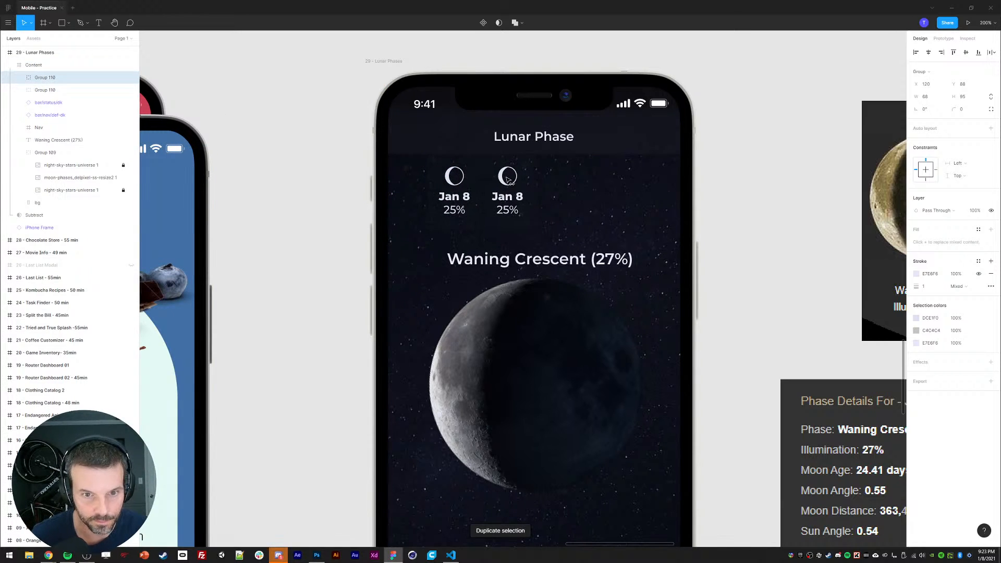
Step: Apply a horizontal auto layout to both moon markers and duplicate them inside the frame until the row holds eight markers
shift+click(47, 90)
key(shift+a)
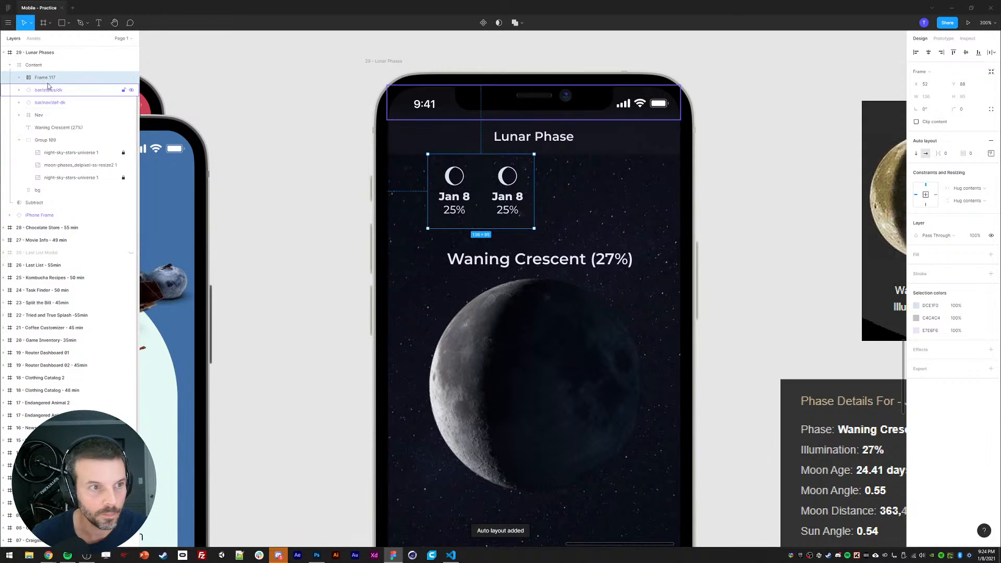
click(19, 77)
click(51, 94)
shift+click(53, 102)
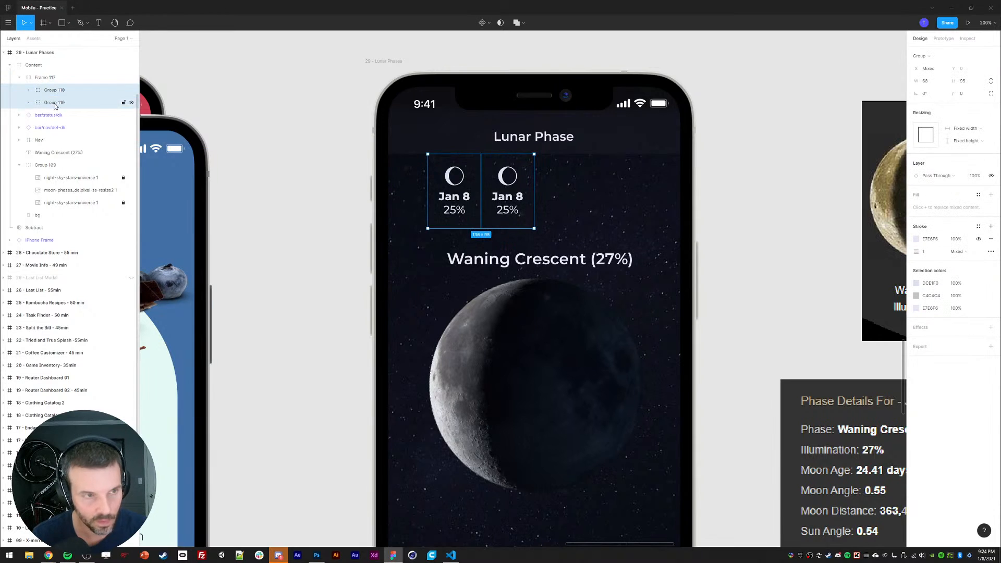
key(ctrl+d)
key(ctrl+d)
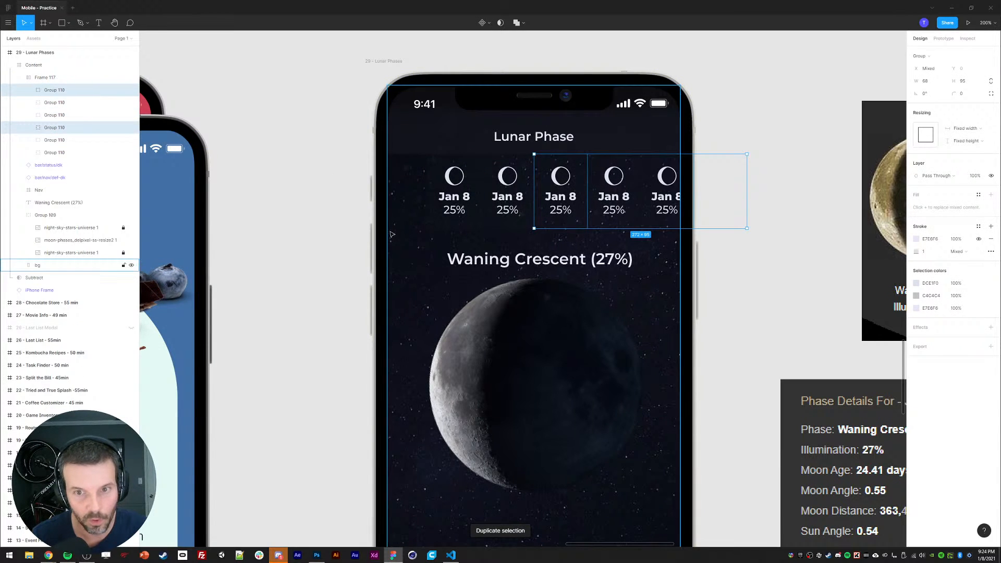
key(ctrl+d)
click(355, 233)
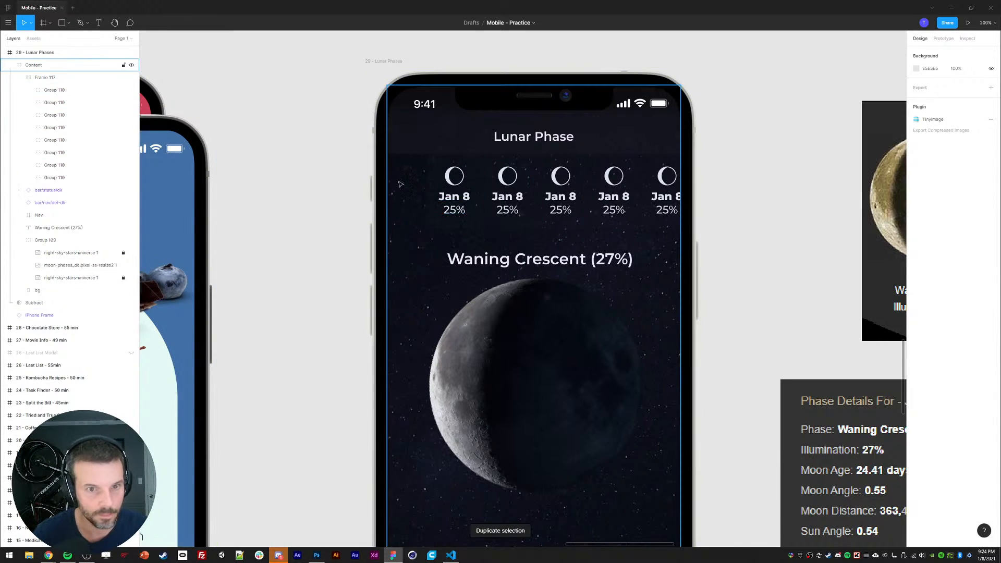
Step: Change the first marker's date to Jan 7
ctrl+click(466, 196)
text(7)
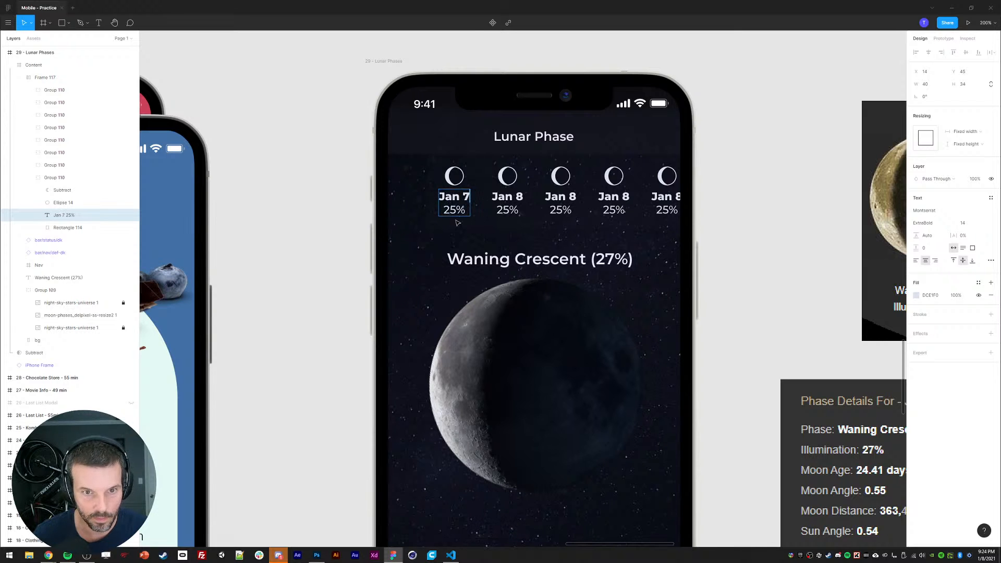
key(Escape)
click(777, 327)
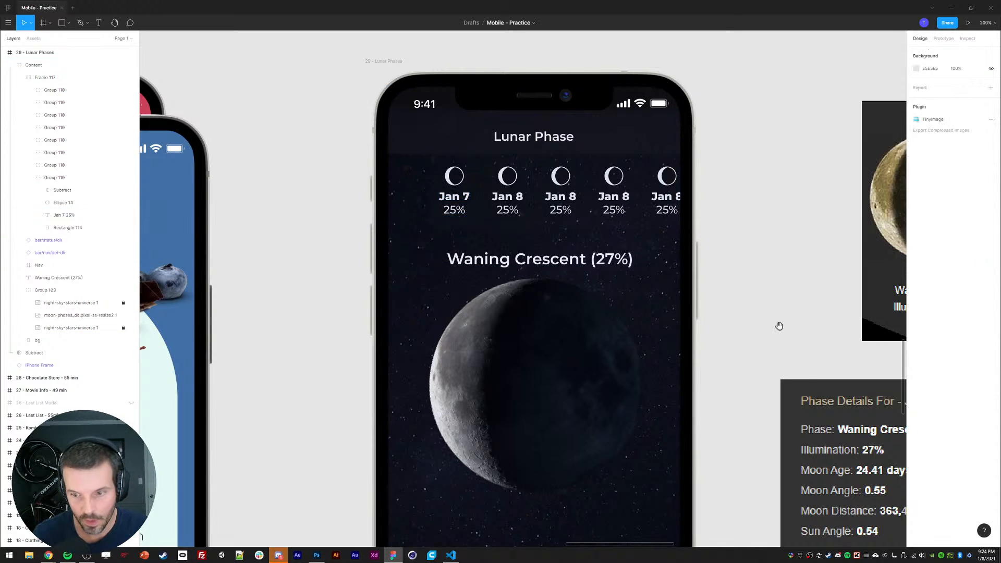
Step: Switch to the moon phase website in the browser and examine the illumination percentages for January 6 to 10, then return to Figma
scroll(777, 327, down, 3)
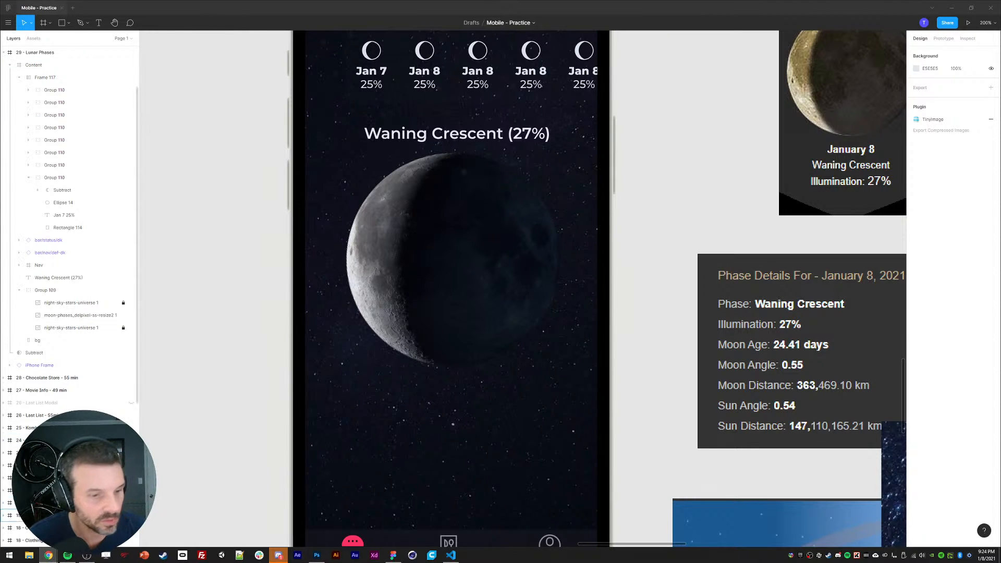
click(48, 555)
click(151, 16)
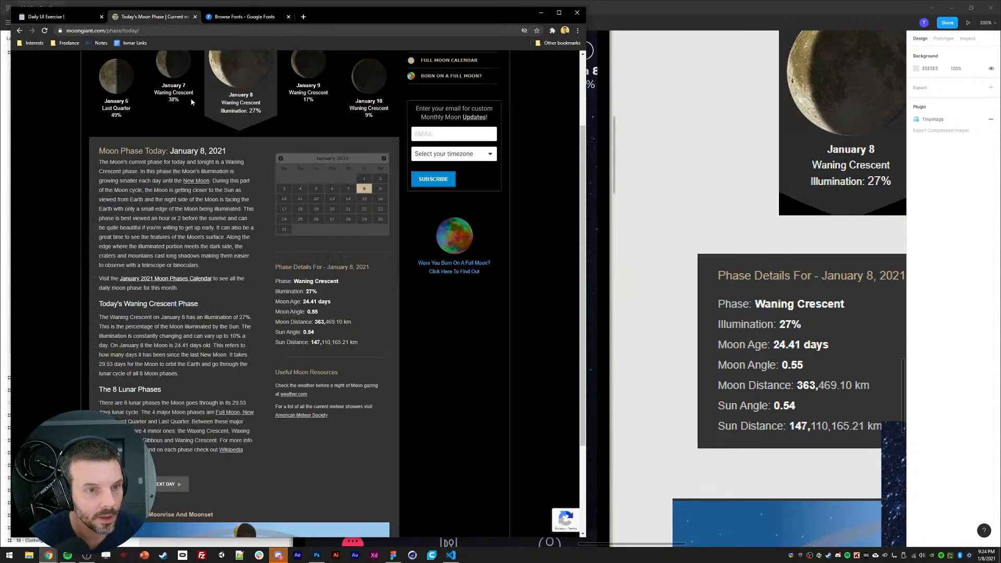
scroll(333, 207, up, 2)
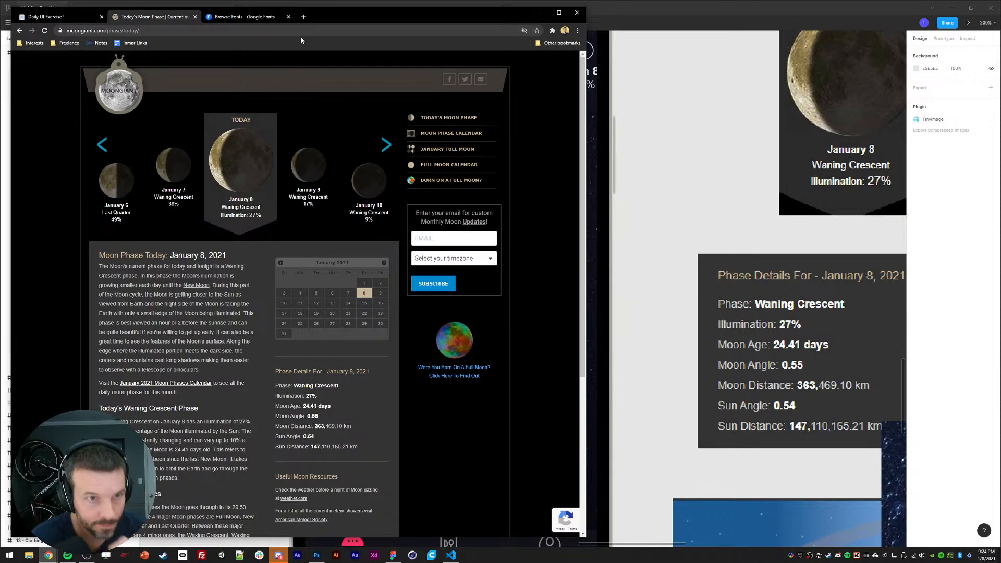
drag(338, 18, 342, 15)
click(662, 180)
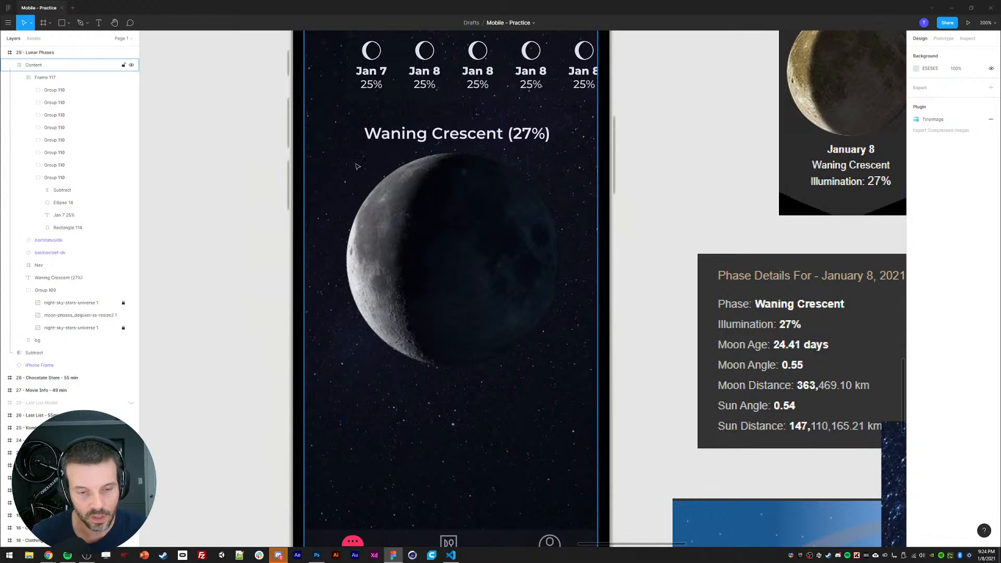
Step: Set the Jan 7 marker's percentage to 16% and the third marker's percentage to 34%
drag(273, 83, 279, 138)
ctrl+double_click(377, 142)
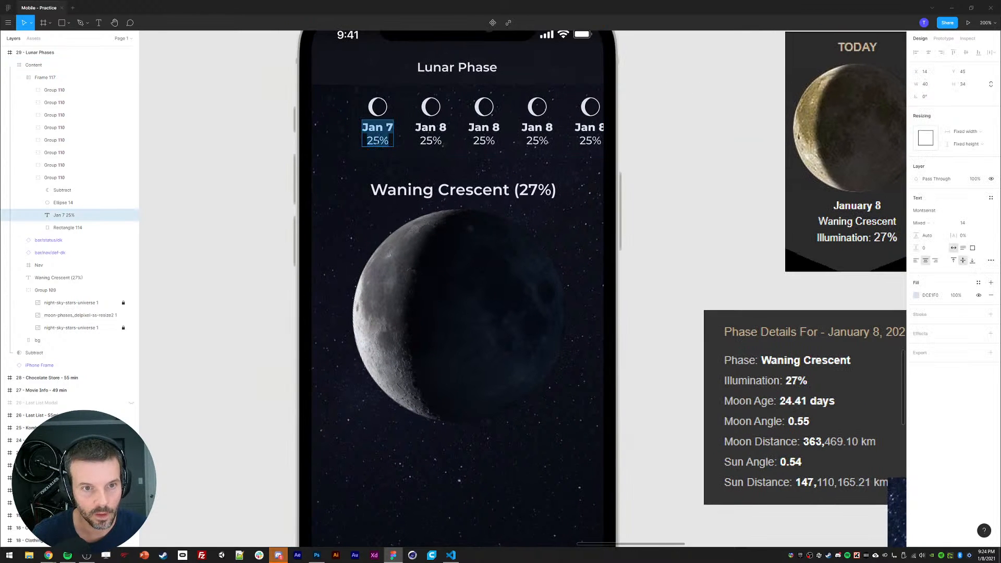
click(375, 141)
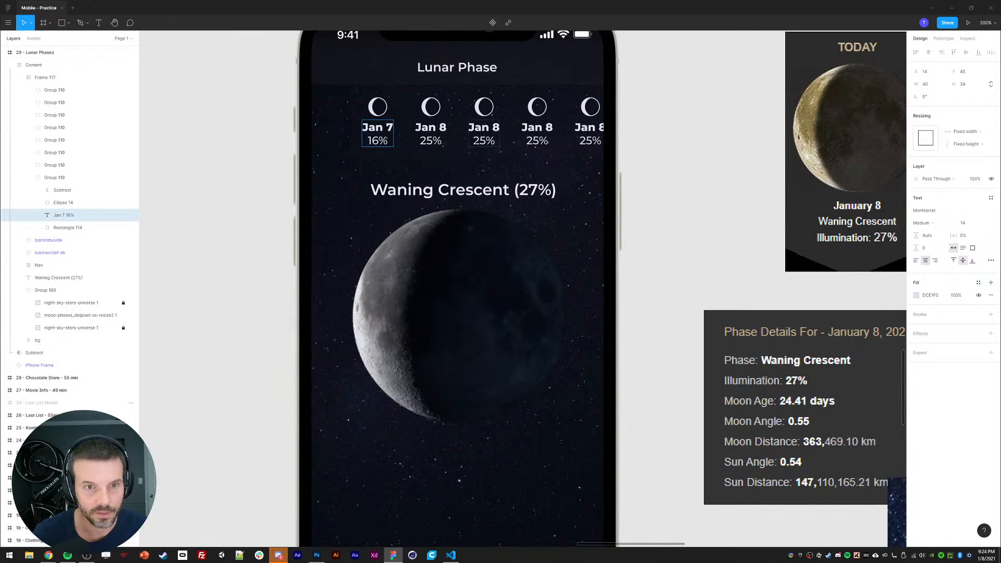
ctrl+double_click(475, 139)
click(475, 141)
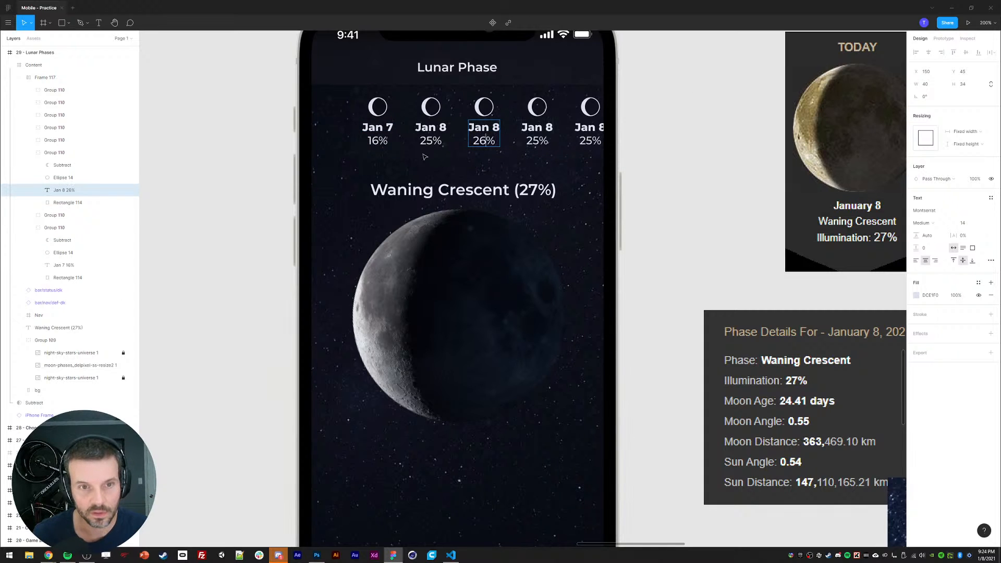
key(Escape)
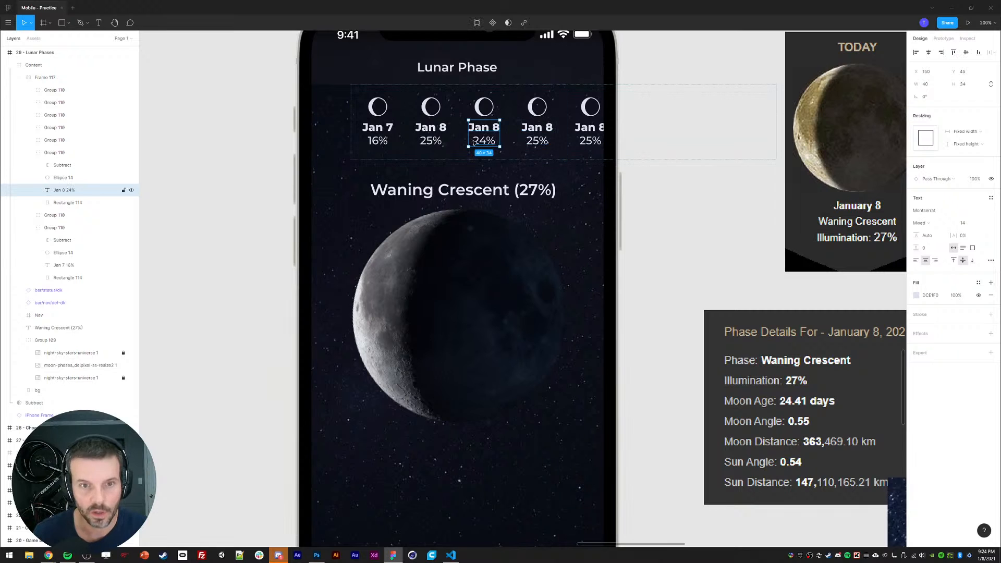
double_click(480, 141)
click(480, 141)
text(3)
Step: Set the fourth marker's percentage to 43% and the fifth marker's percentage to 52%
ctrl+click(533, 141)
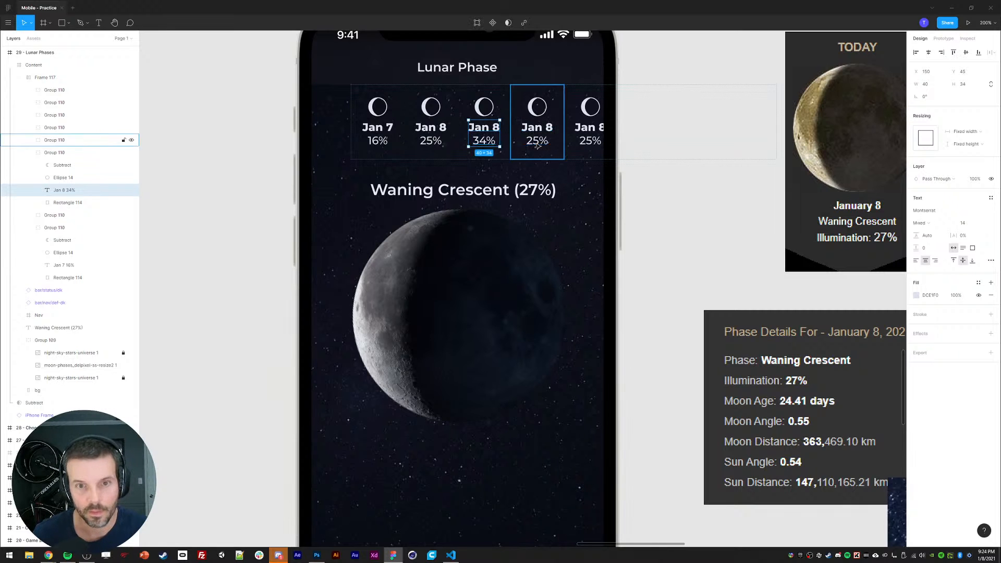
double_click(531, 144)
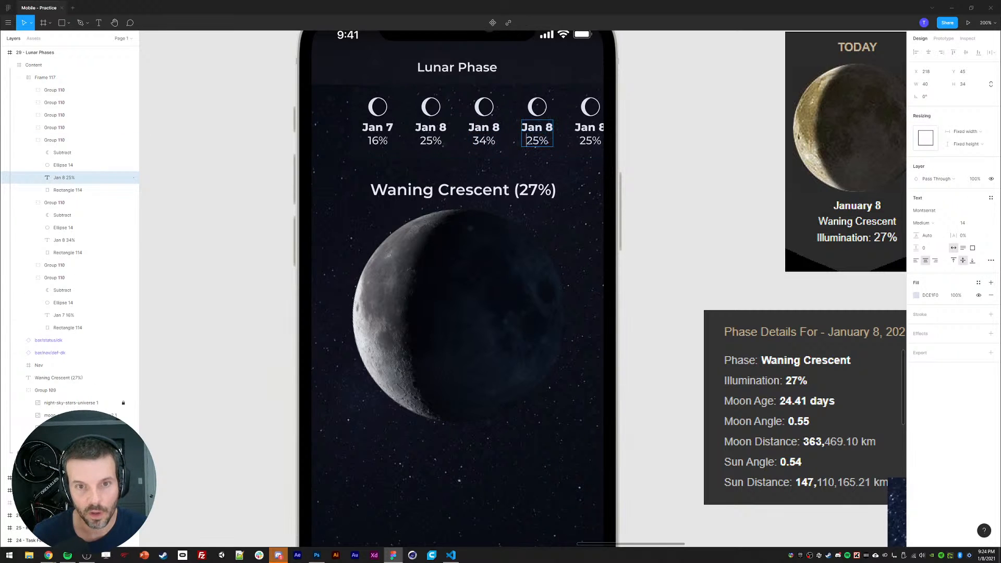
ctrl+click(587, 141)
double_click(585, 141)
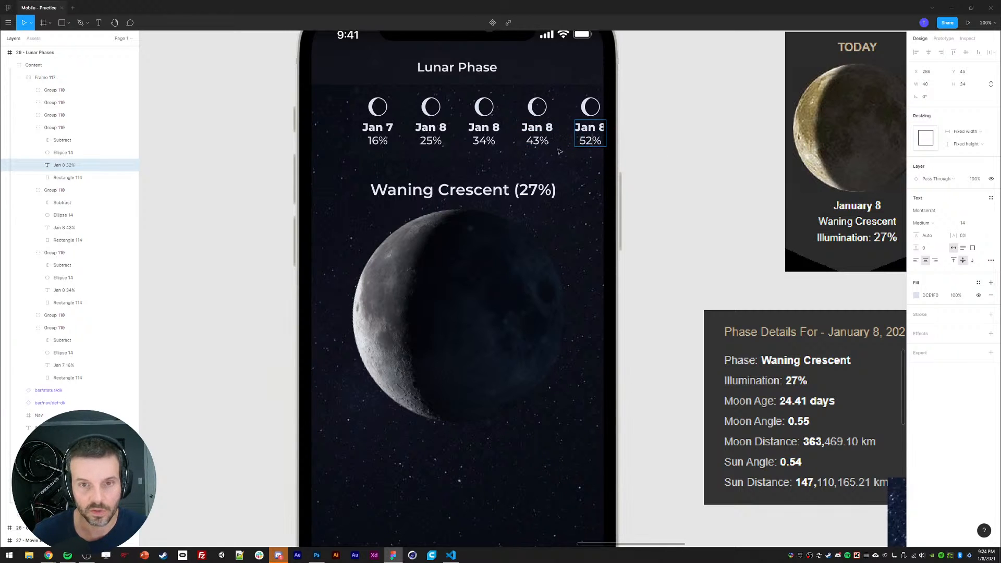
click(536, 156)
Step: Slide the whole marker row sideways across the phone screen and leave the Jan 7 marker about 85 px from the screen's edge
click(29, 128)
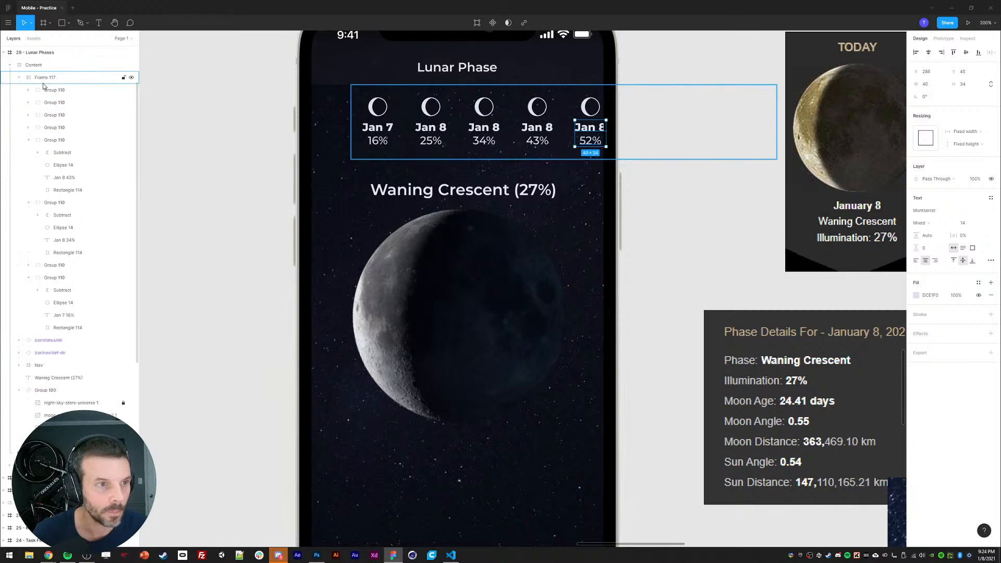
click(45, 79)
drag(411, 137, 399, 137)
key(shift+Left)
key(shift+Left)
key(shift+Left)
key(shift+Left)
key(shift+Left)
key(shift+Left)
key(shift+Left)
key(shift+Left)
key(shift+Left)
key(shift+Left)
key(shift+Left)
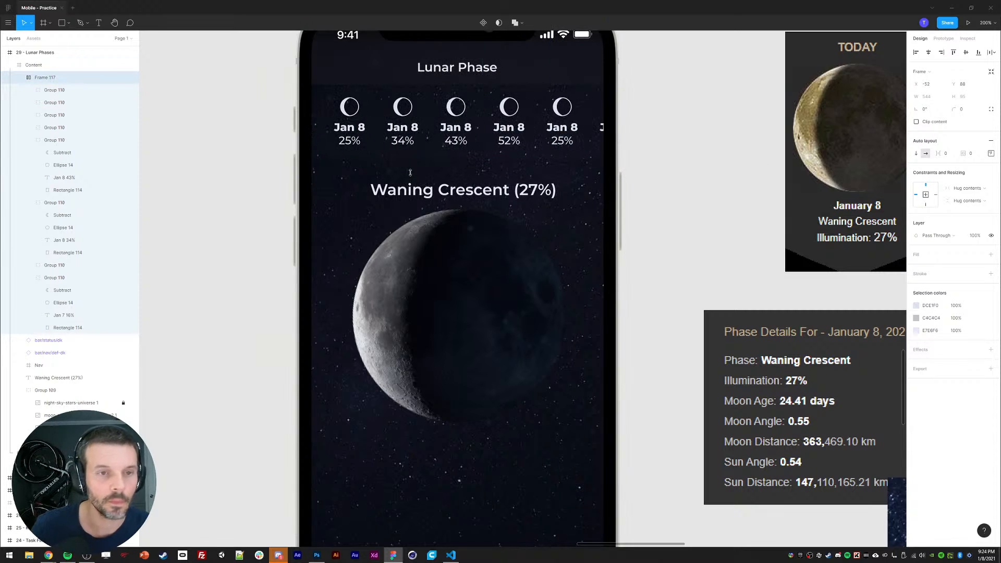
key(shift+Right)
key(shift+Right)
drag(364, 131, 459, 131)
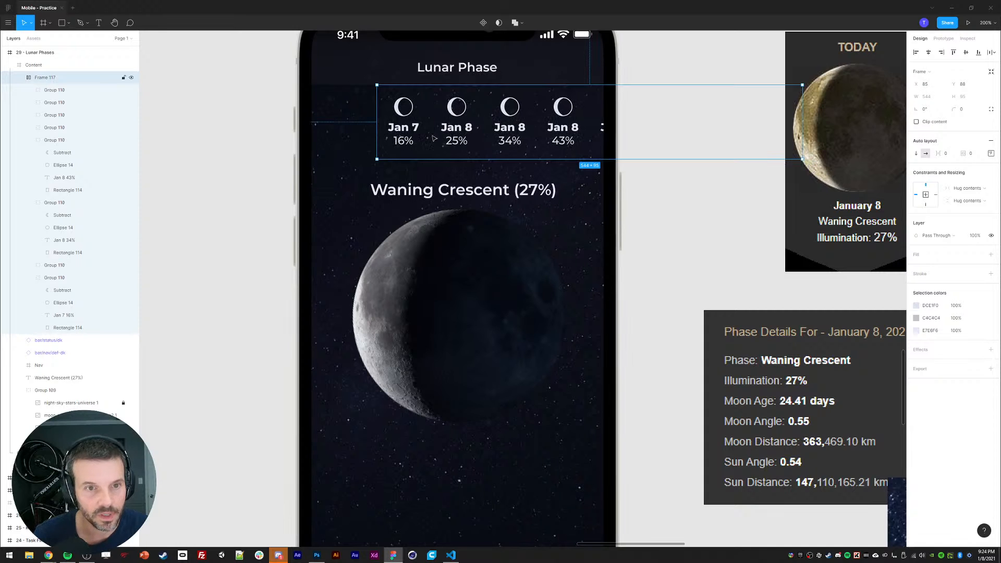
Step: Duplicate the Jan 7 marker twice within the row
click(402, 142)
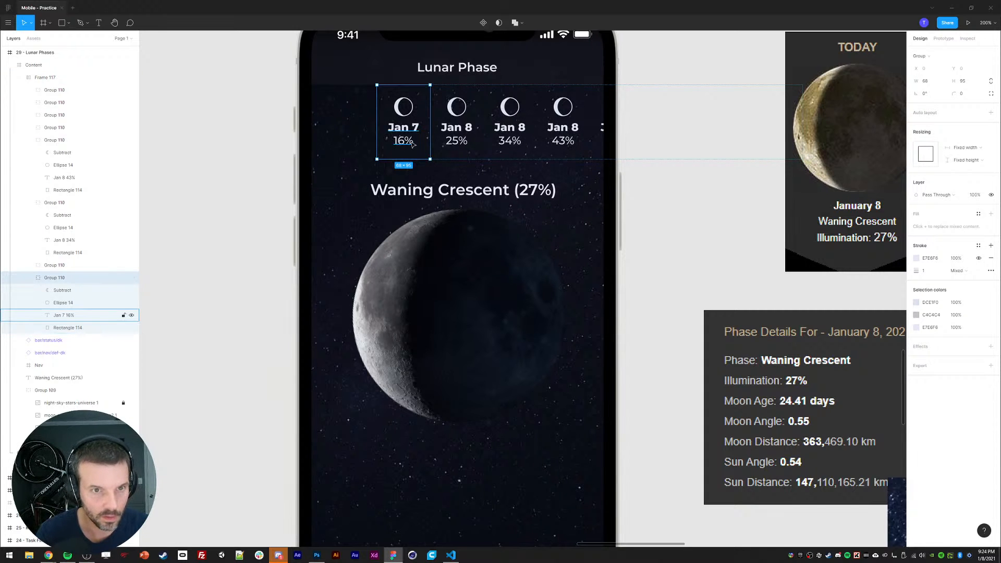
key(ctrl+d)
key(ctrl+d)
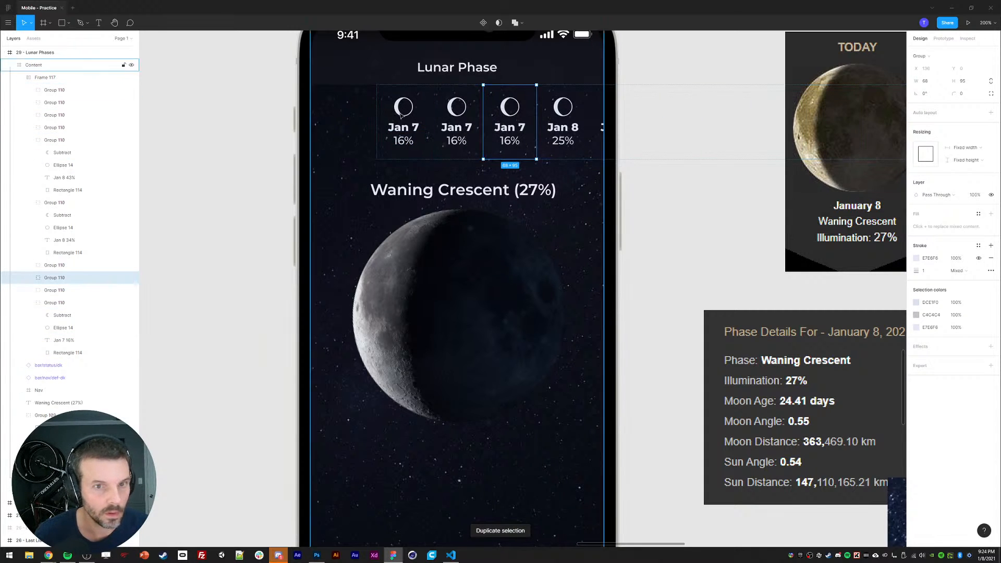
Step: Change the second marker's date to Jan 6 and the first marker's date to Jan 5
double_click(463, 128)
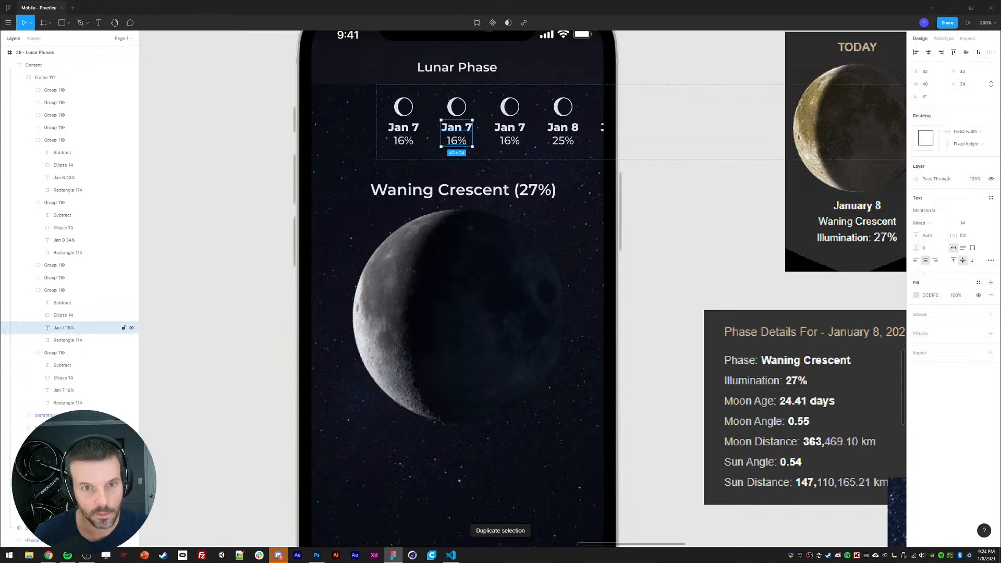
key(ctrl+z)
double_click(466, 127)
double_click(469, 127)
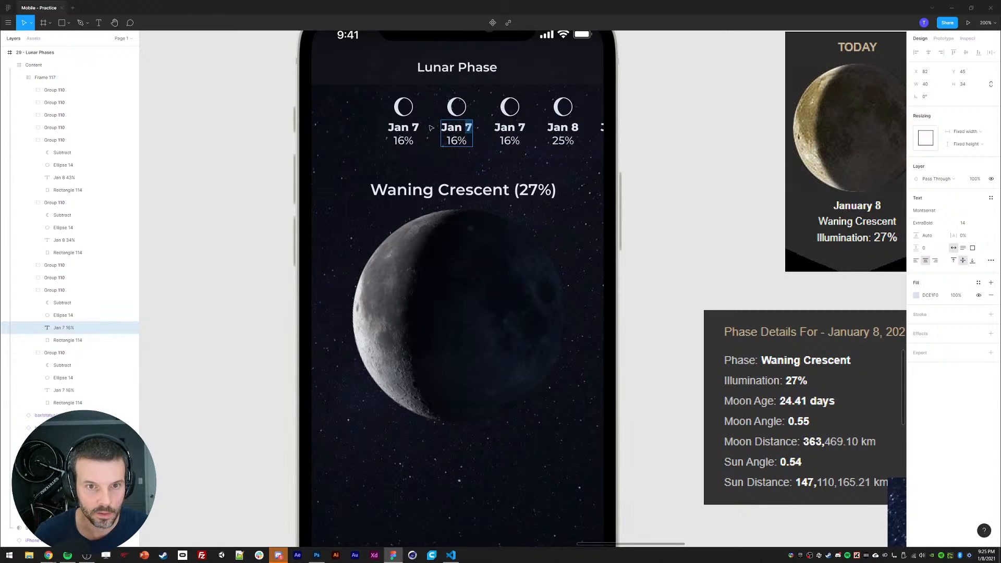
click(404, 129)
double_click(405, 128)
double_click(416, 127)
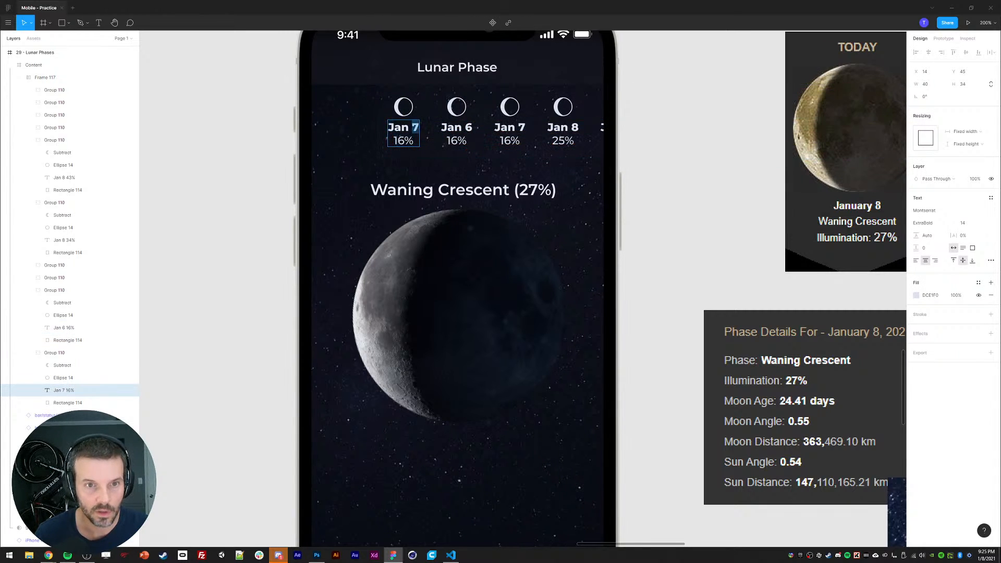
text(5)
key(Escape)
Step: Set the Jan 6 marker's percentage to 7% and open the Jan 5 marker's label for editing
double_click(452, 141)
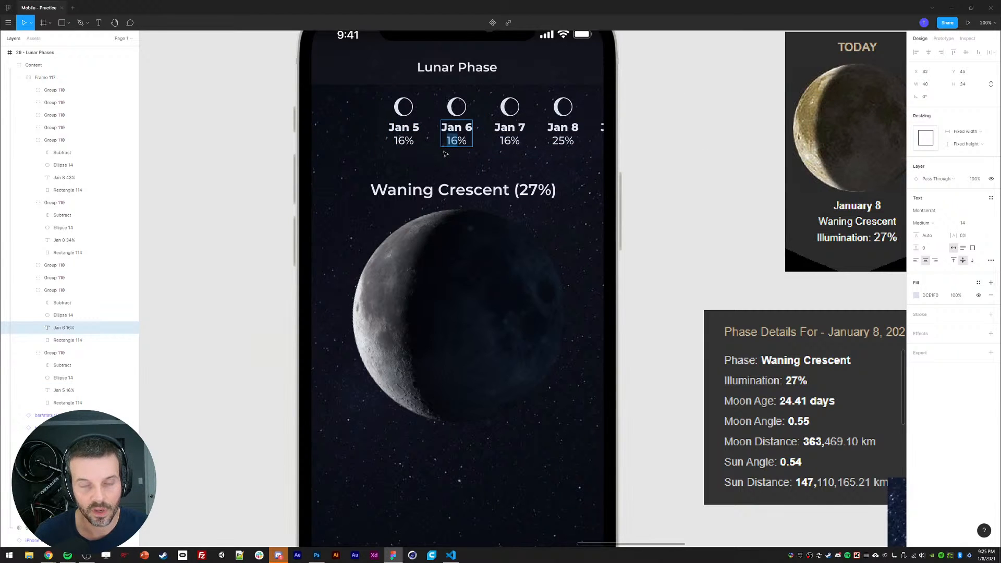
click(406, 130)
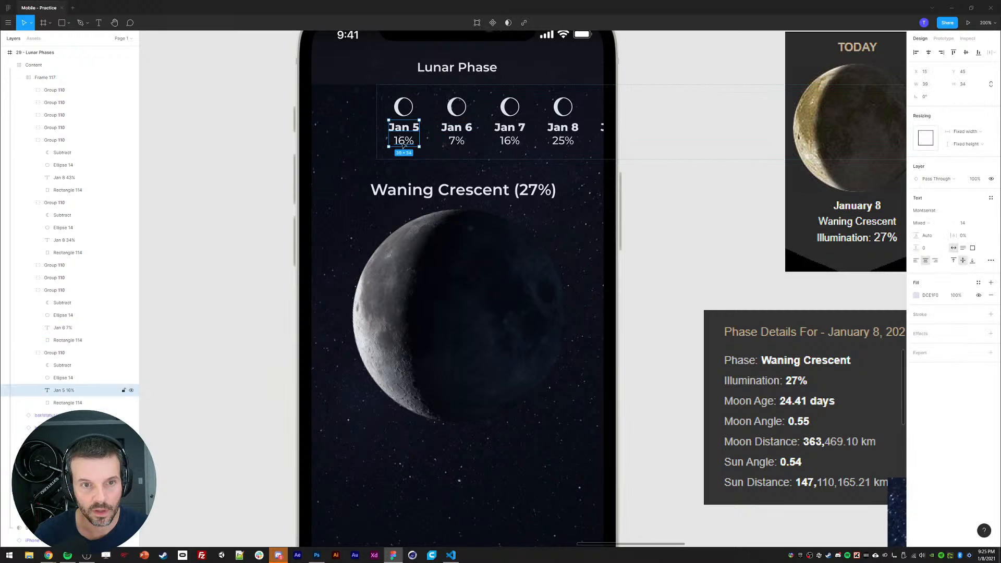
double_click(404, 141)
Step: Switch to the moon phase website, examine the illumination percentages for the days before January 8, and return to Figma
click(48, 555)
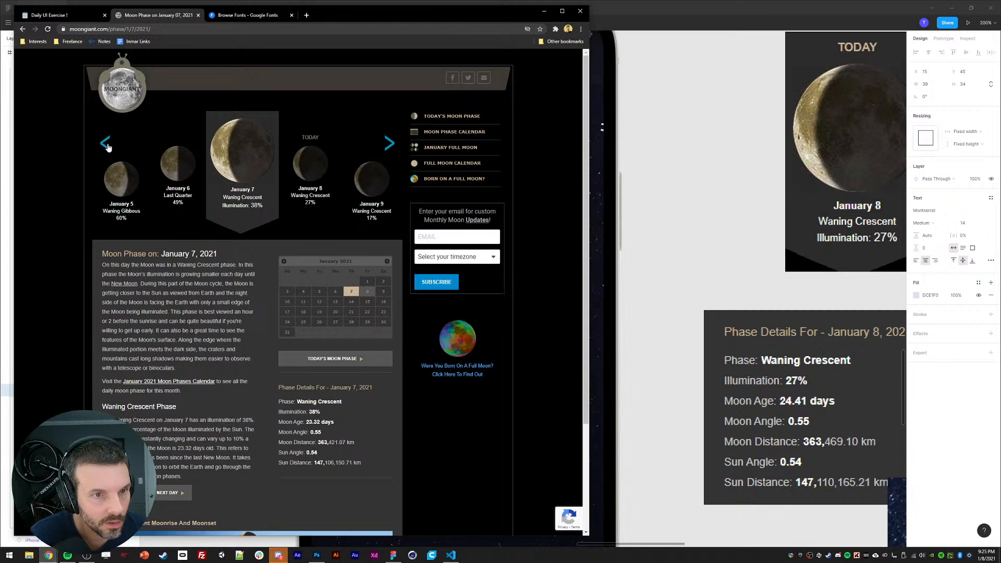
click(106, 144)
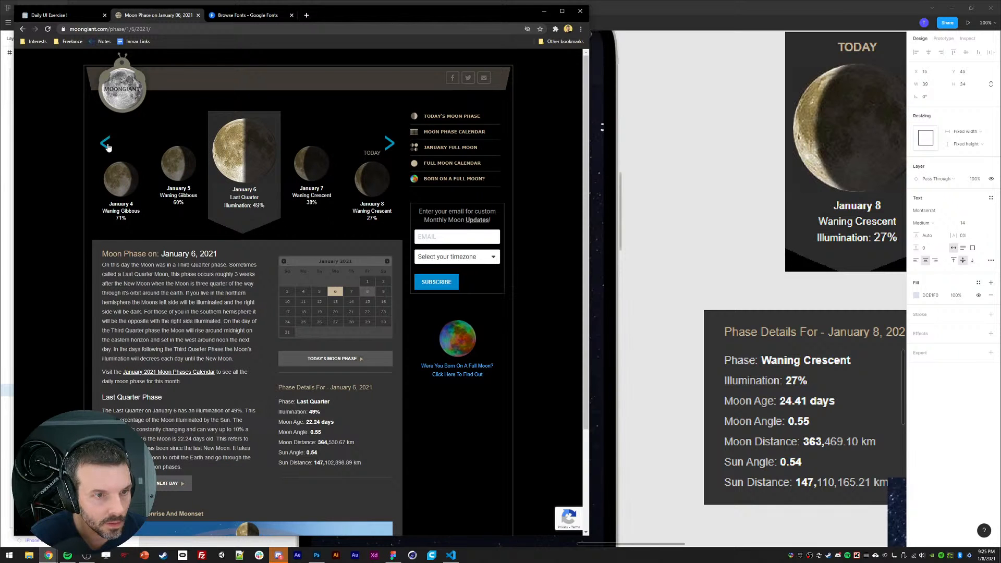
click(386, 144)
key(alt+Tab)
key(Escape)
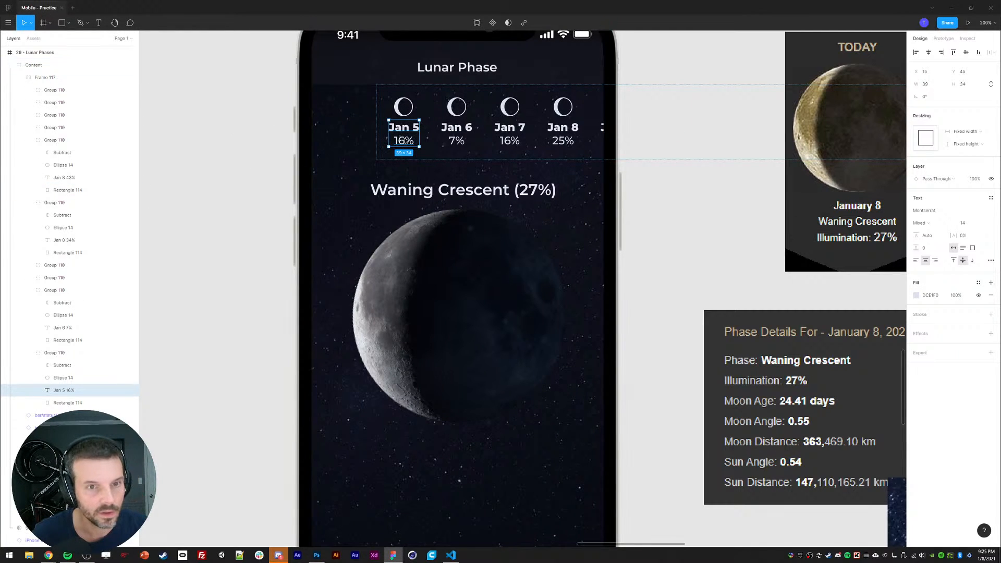
Step: Set the Jan 5 marker's percentage to 60% and the Jan 6 marker's percentage to 49%
double_click(404, 143)
click(404, 140)
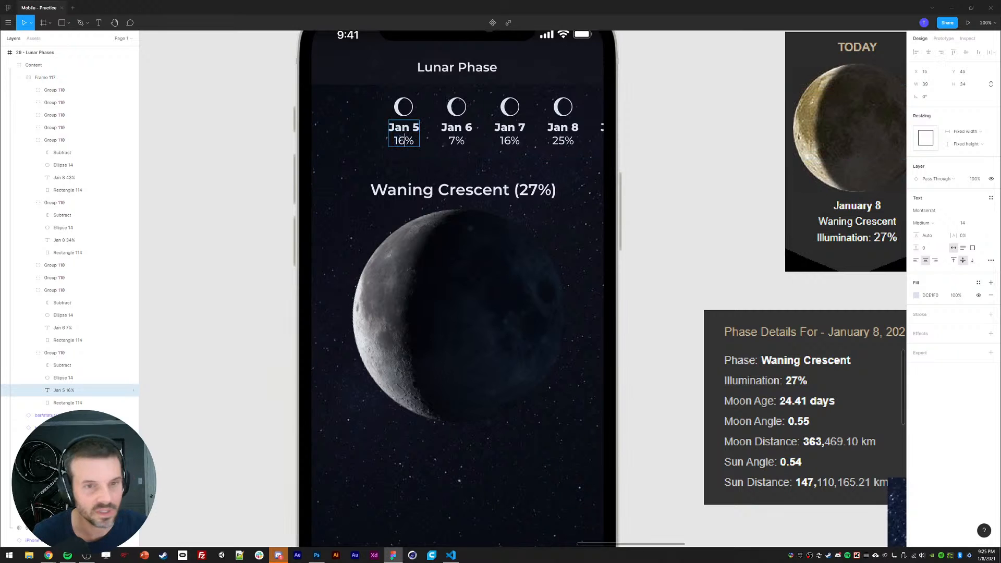
key(Escape)
click(455, 140)
double_click(455, 140)
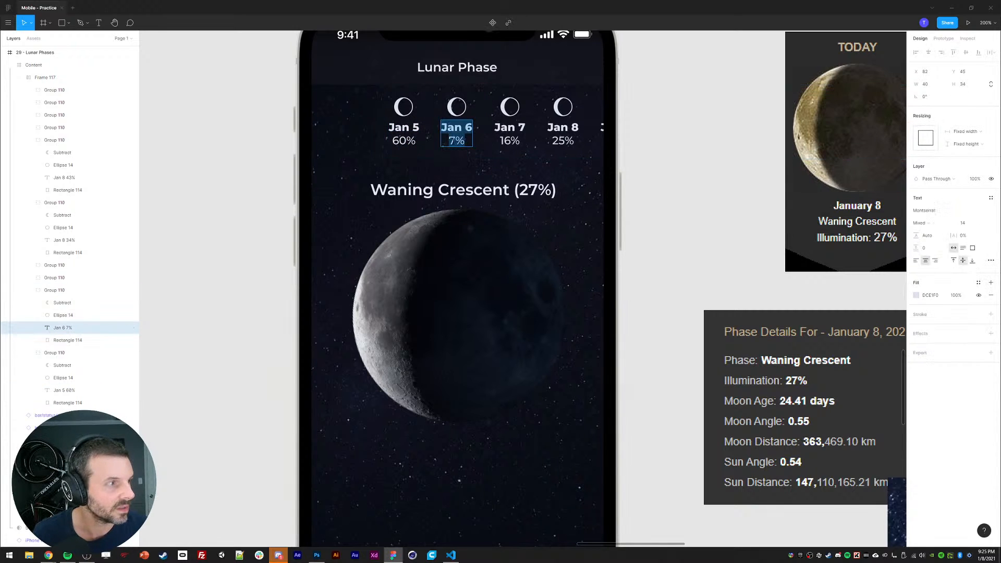
double_click(452, 141)
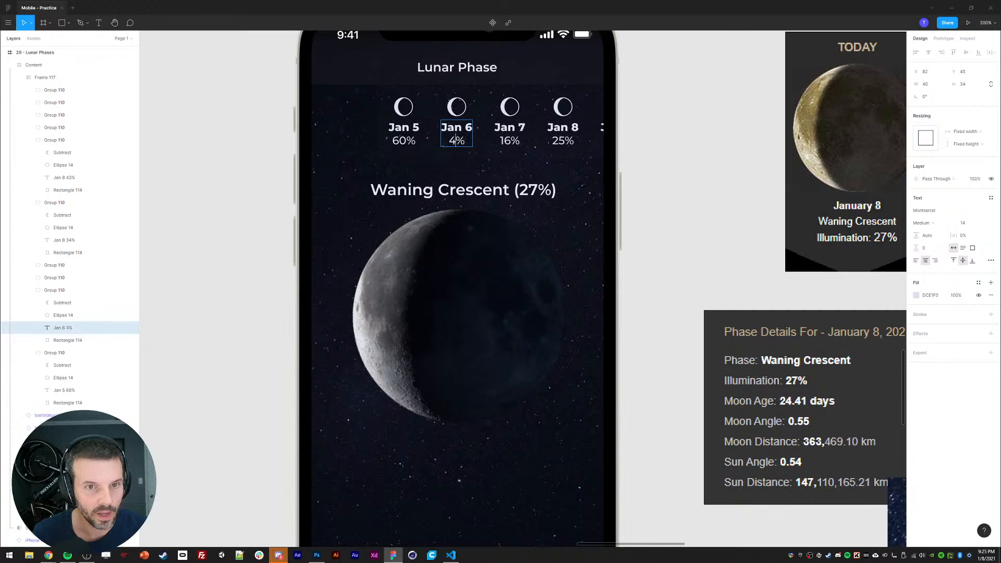
key(Escape)
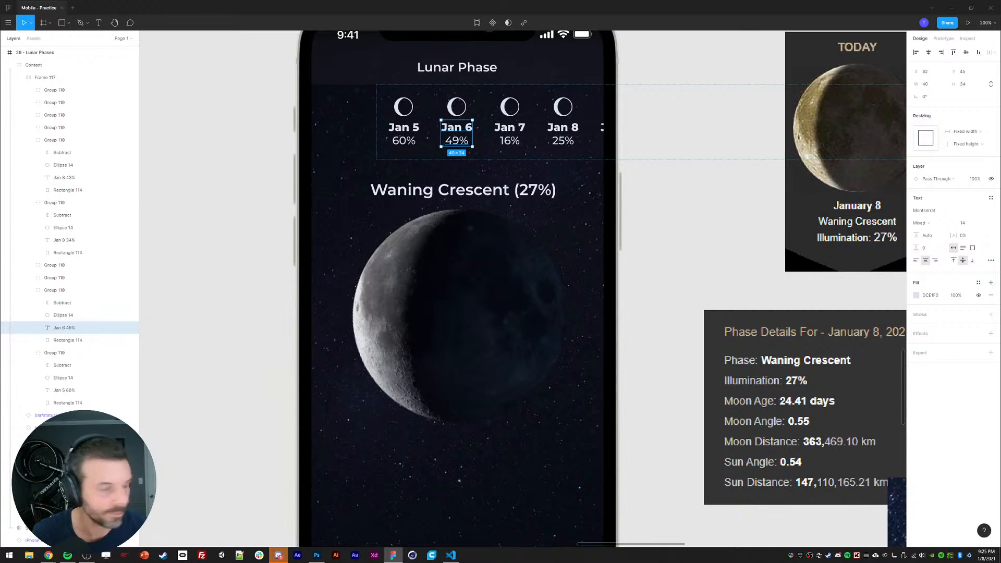
Step: Set the Jan 7 marker's percentage to 38% and the Jan 8 marker's percentage to 27%
click(503, 144)
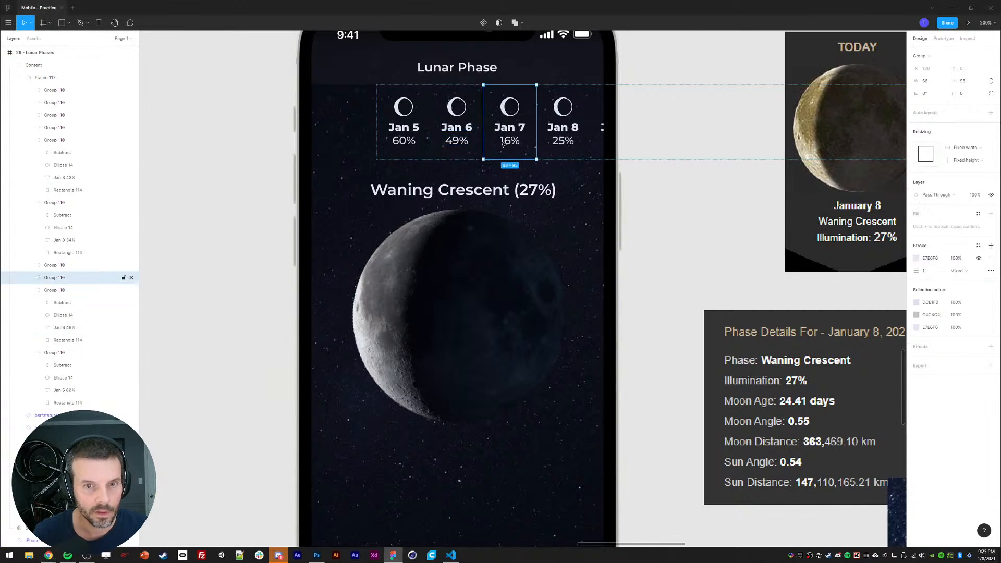
double_click(503, 144)
double_click(505, 144)
click(511, 141)
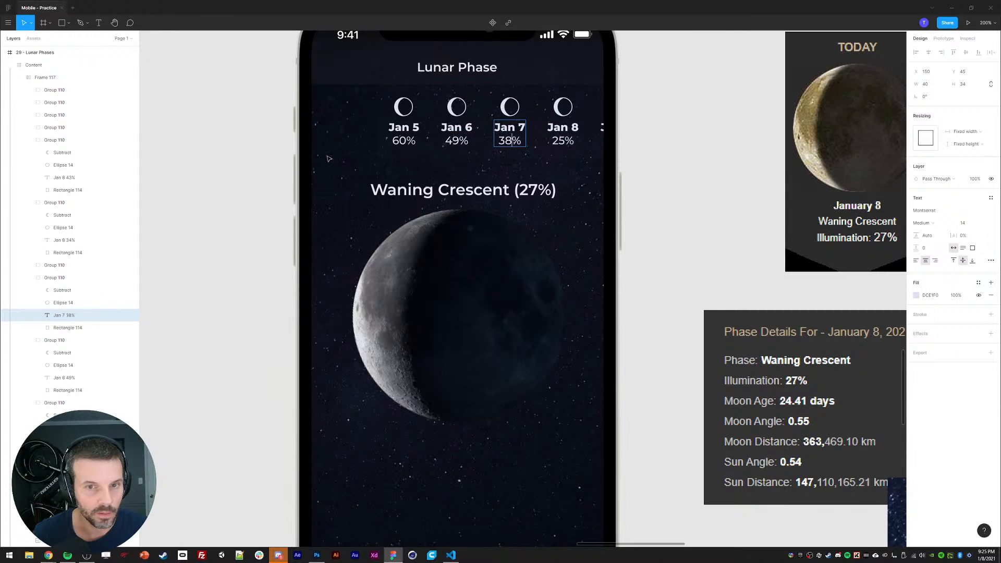
click(561, 138)
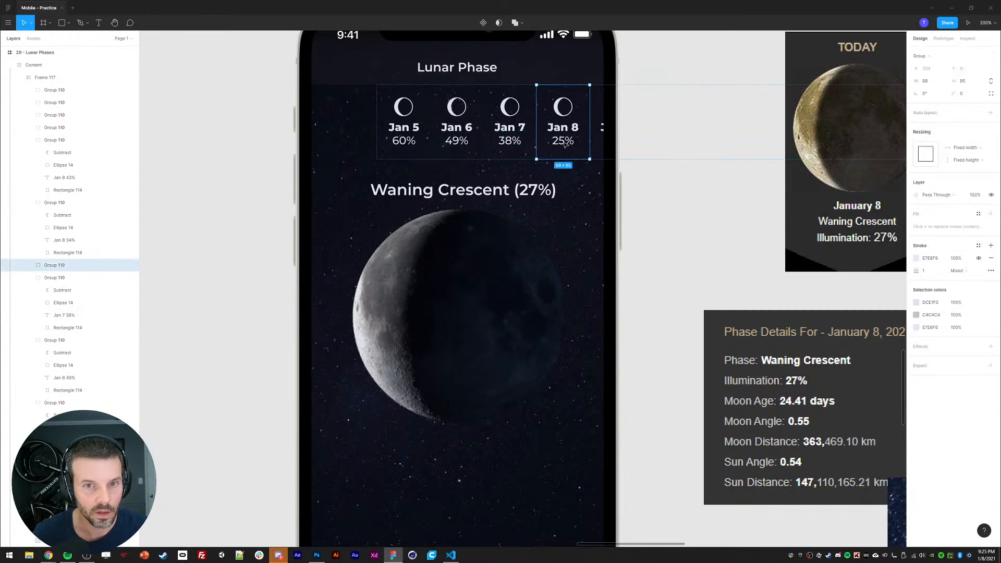
double_click(559, 140)
double_click(558, 141)
click(559, 141)
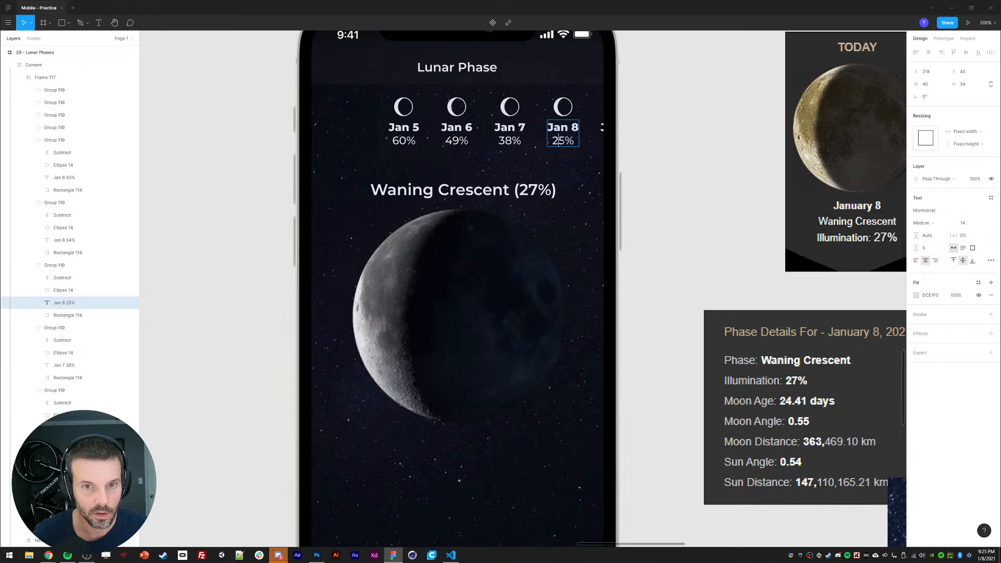
key(Escape)
Step: Move the whole marker row left to X -53 so Jan 8 sits near the middle of the phone screen
click(42, 78)
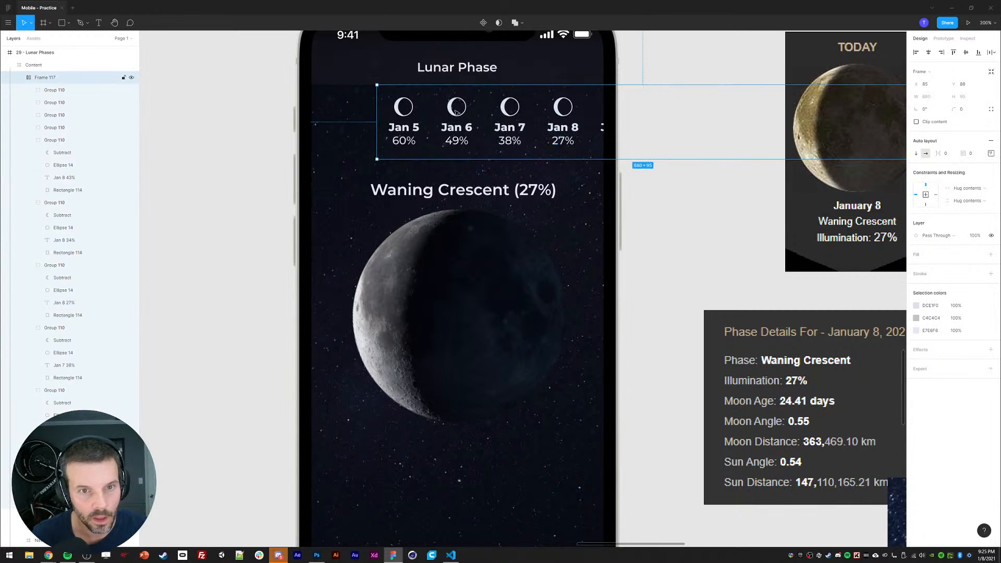
drag(450, 109, 331, 110)
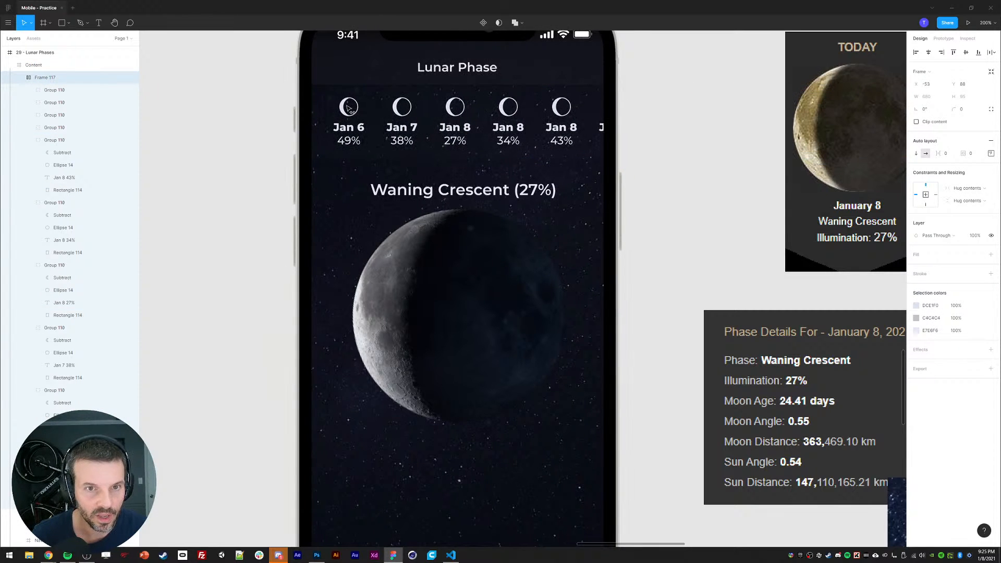
click(233, 161)
Step: Change the dates of the two markers following Jan 8 to Jan 9 and Jan 10
ctrl+double_click(522, 127)
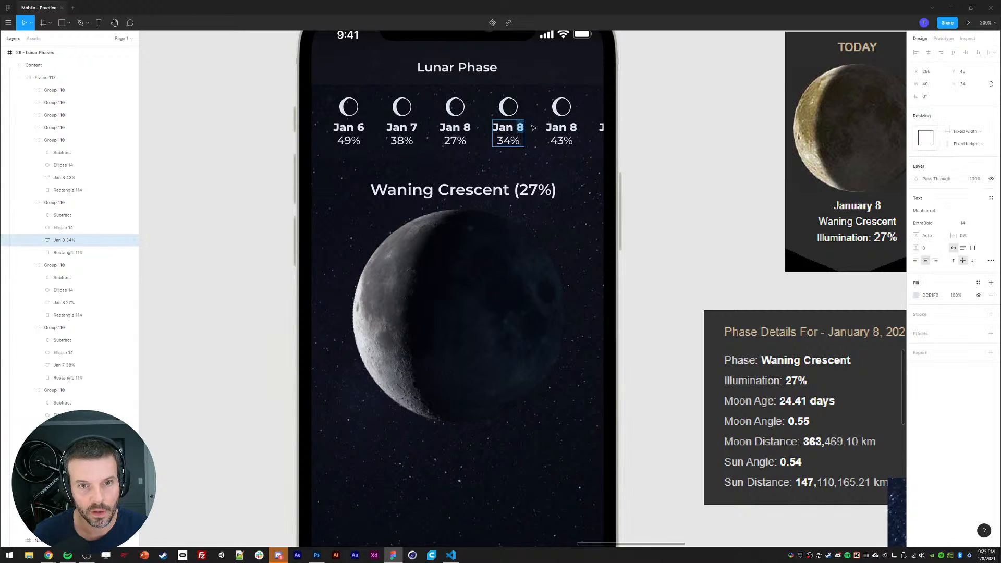
text(9)
key(Escape)
ctrl+double_click(573, 128)
drag(570, 128, 582, 129)
text(10)
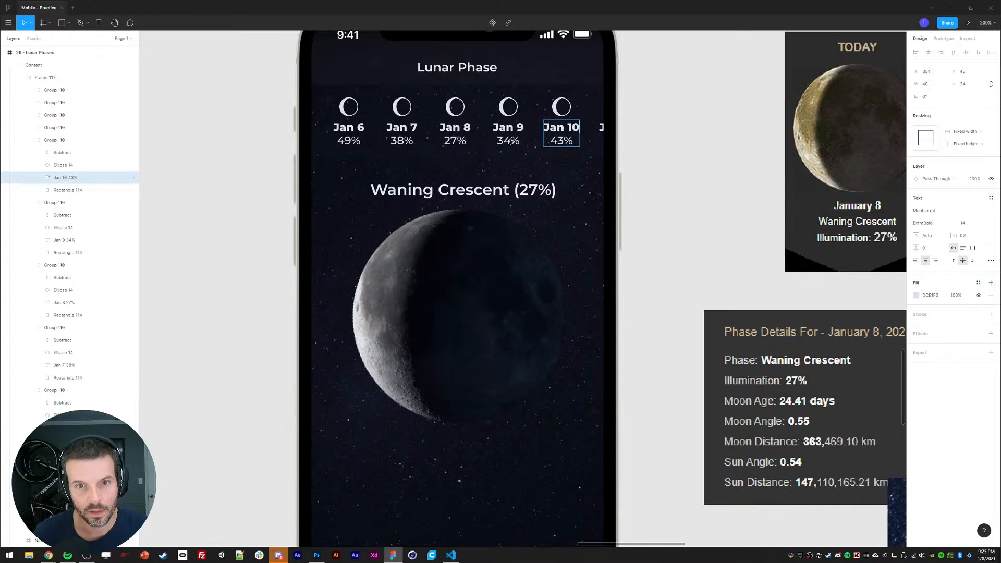
key(Escape)
Step: Set the Jan 9 marker's percentage to 17% and the Jan 10 marker's percentage to 9%
ctrl+click(451, 144)
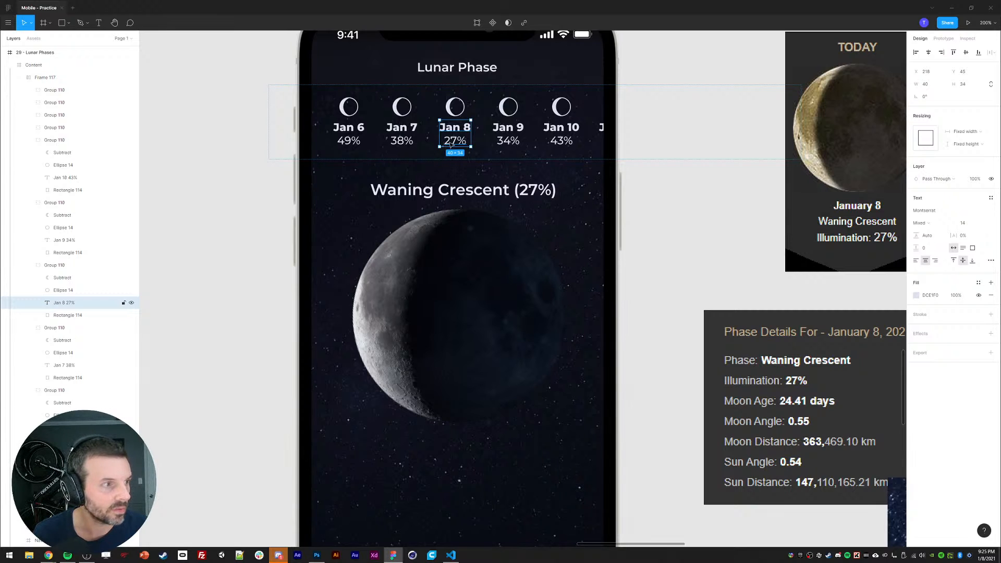
ctrl+click(505, 137)
double_click(504, 141)
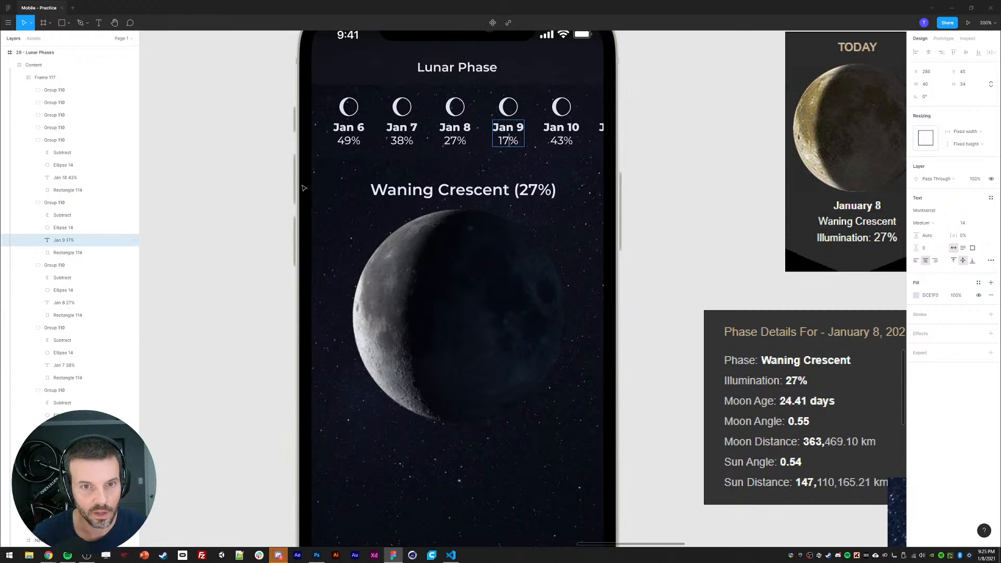
text(17)
key(Escape)
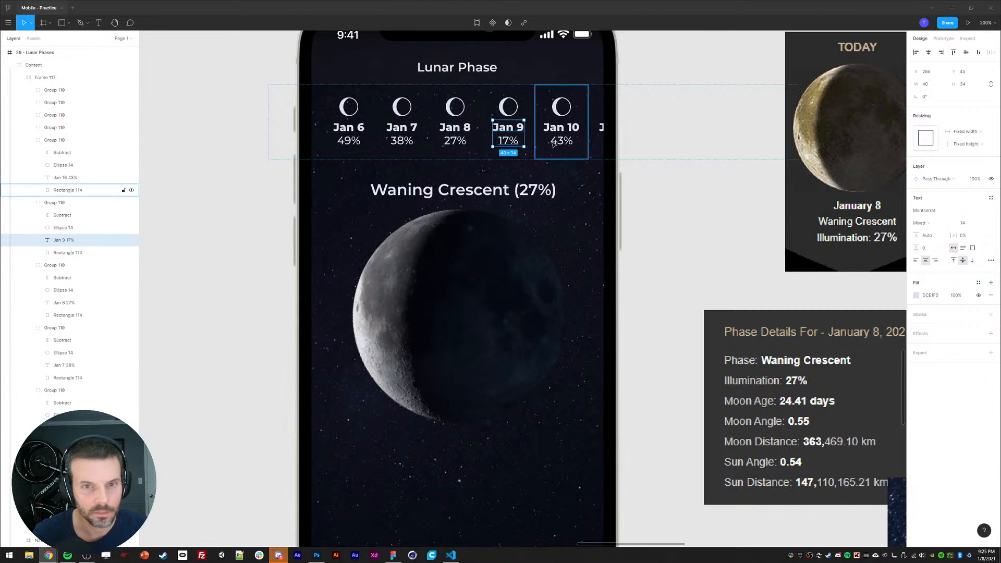
ctrl+click(556, 141)
double_click(558, 141)
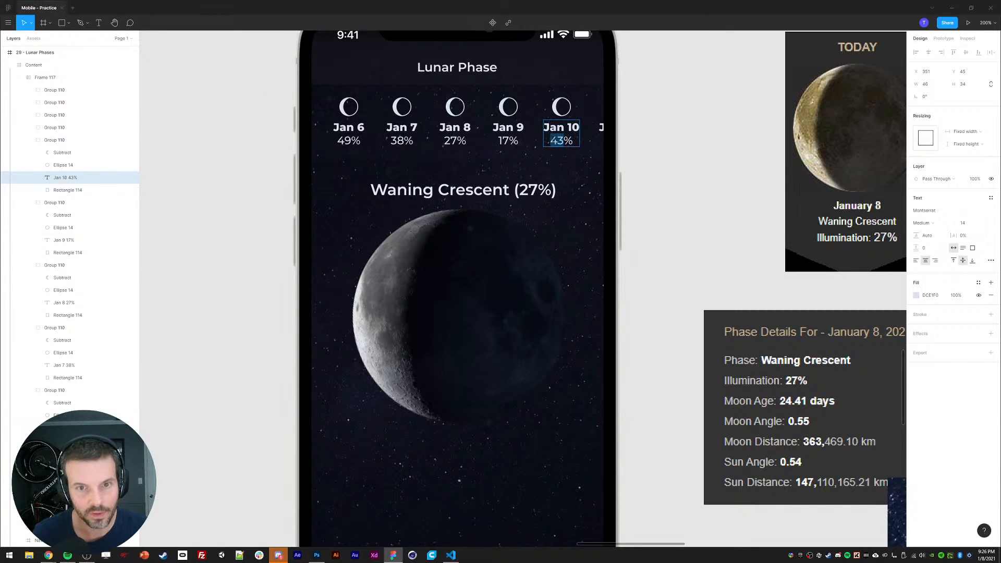
key(Escape)
click(270, 195)
Step: Thin the crescent of the Jan 9 moon icon by nudging the ellipses inside its Subtract shape
key(ctrl+minus)
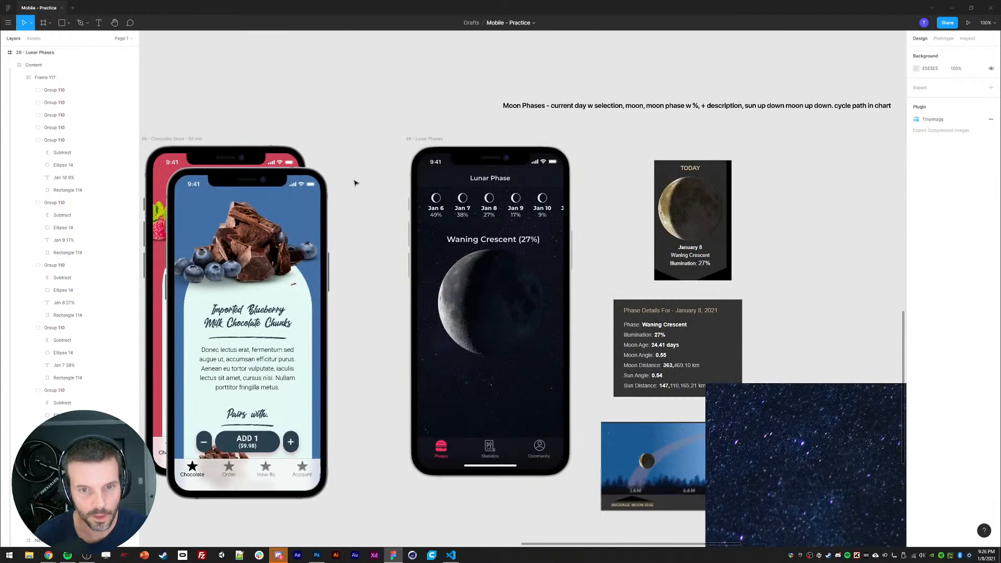
key(ctrl+equal)
drag(338, 145, 351, 174)
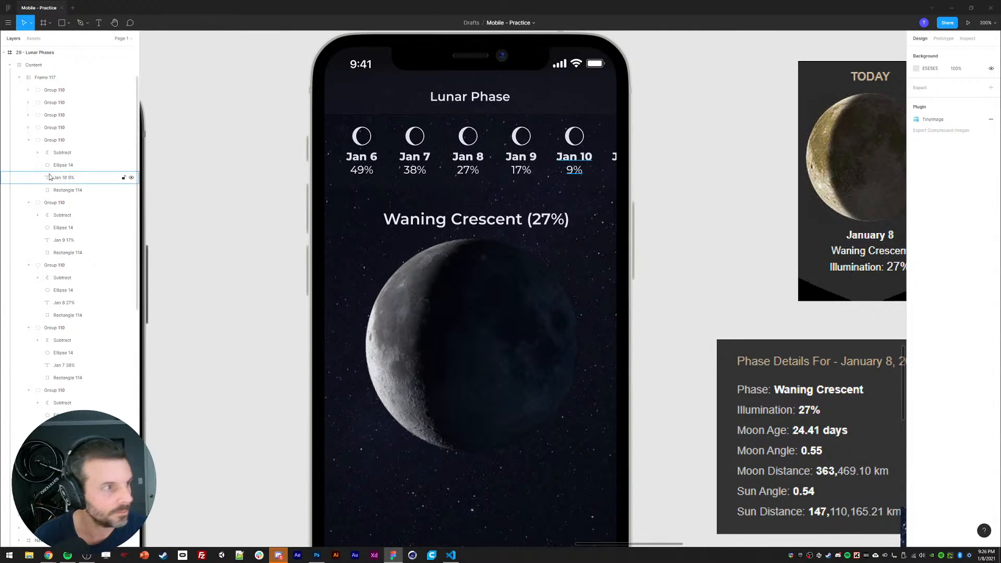
ctrl+click(515, 136)
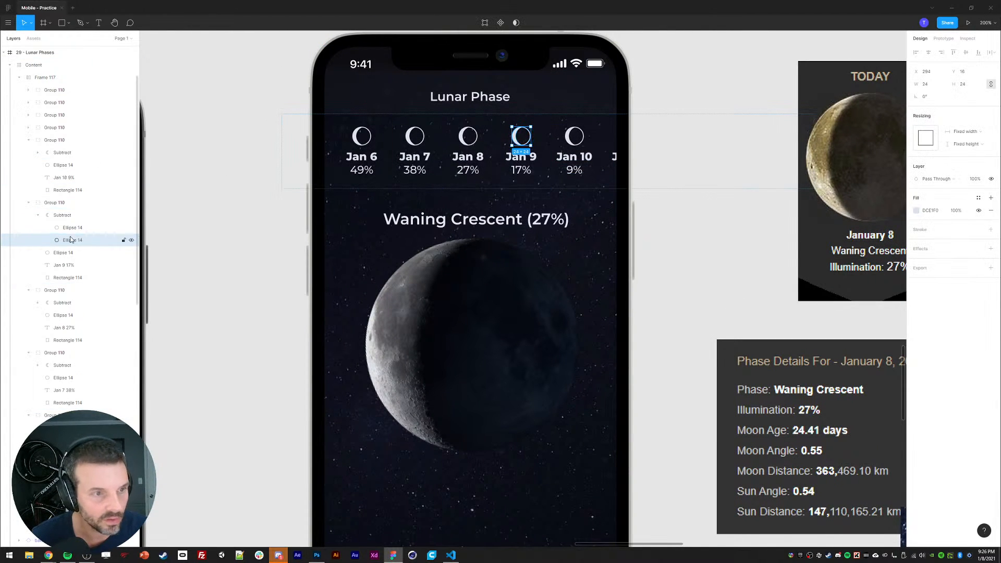
key(Left)
key(Left)
key(Left)
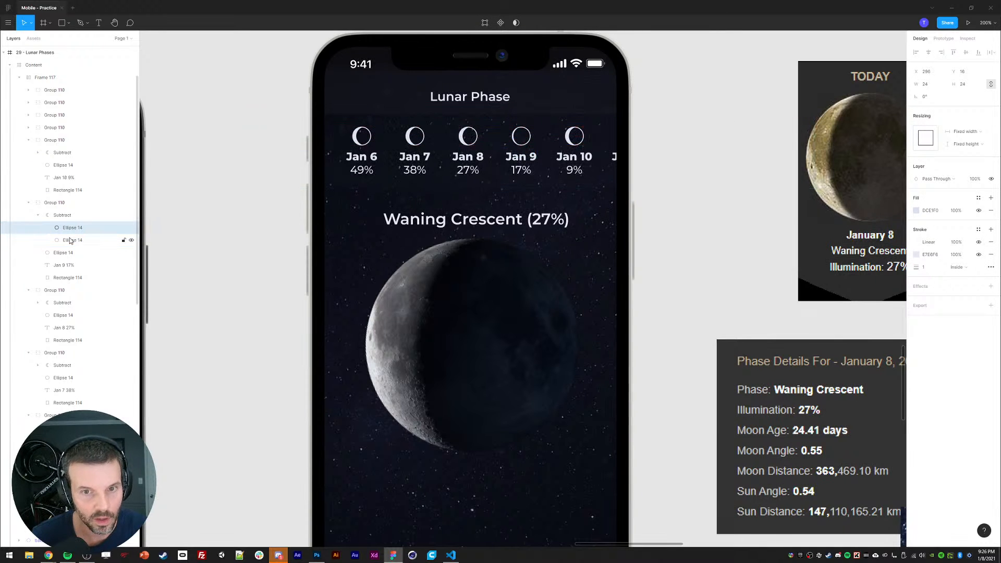
key(Right)
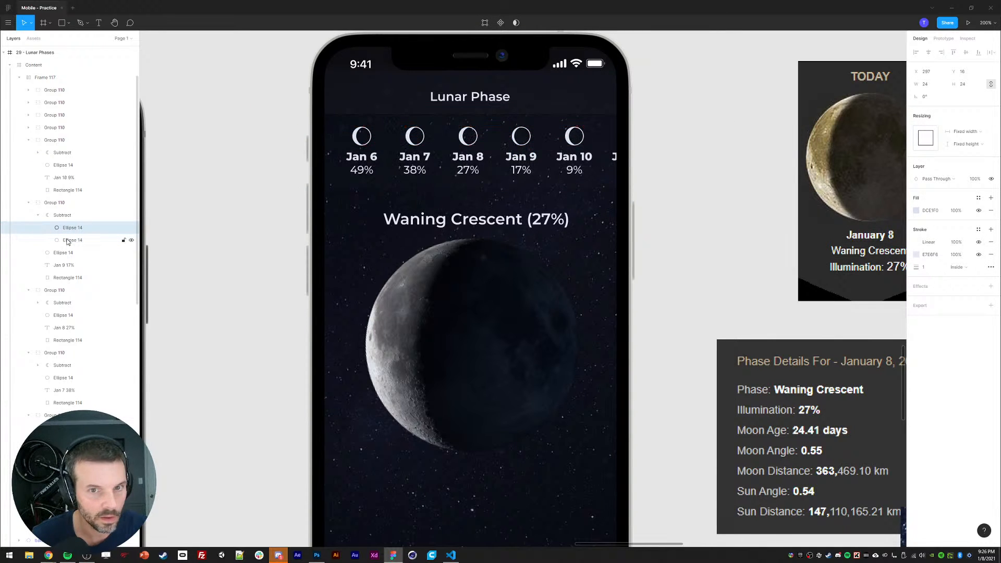
key(Right)
Step: Thin the crescent of the Jan 10 moon icon until only a faint sliver is lit
ctrl+click(567, 134)
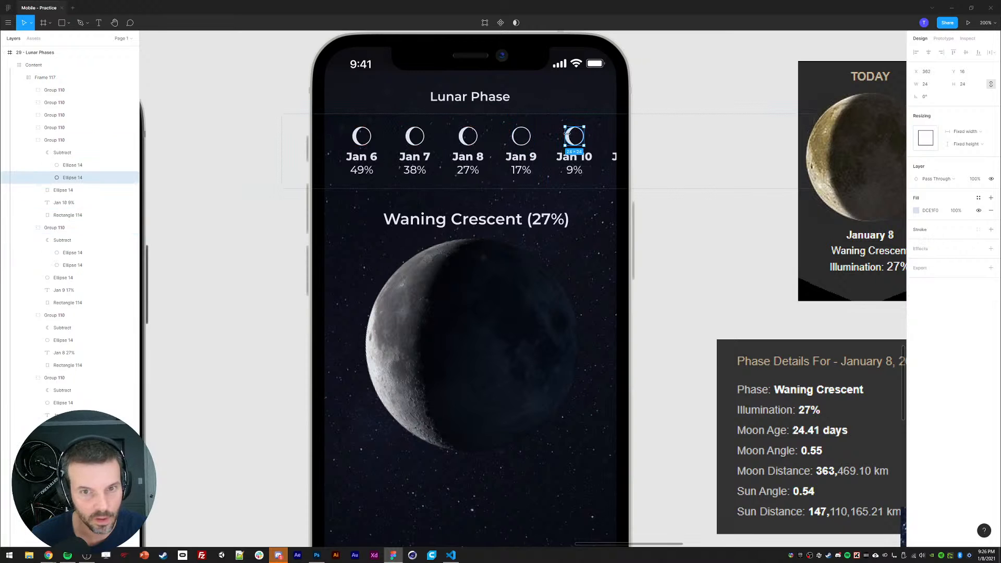
key(Left)
key(Left)
key(Left)
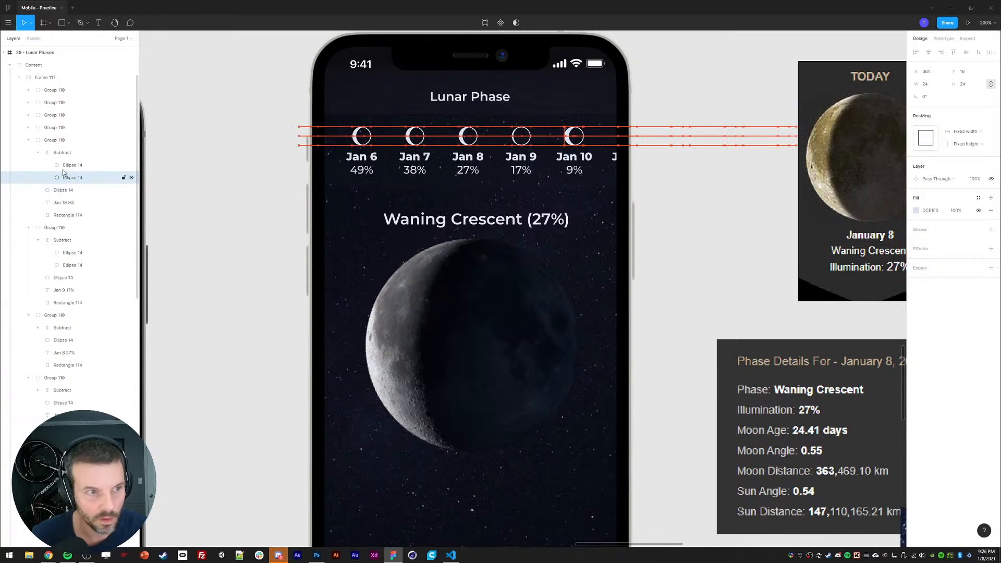
click(69, 166)
click(234, 166)
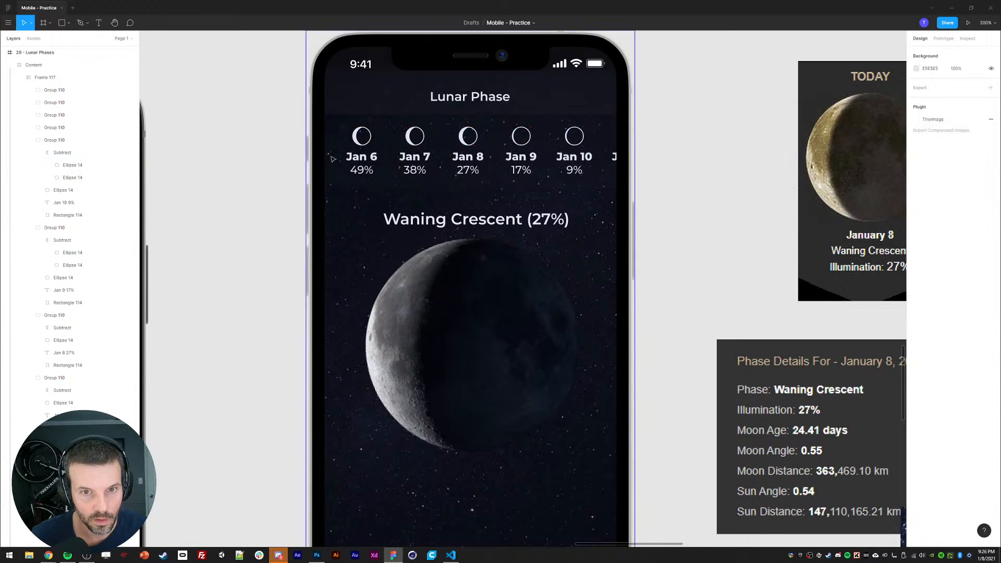
Step: Fine-tune the Jan 9 icon's cut-out ellipse to X 297 and shift the Jan 7 icon's cut-out ellipse right to widen its crescent
ctrl+click(516, 138)
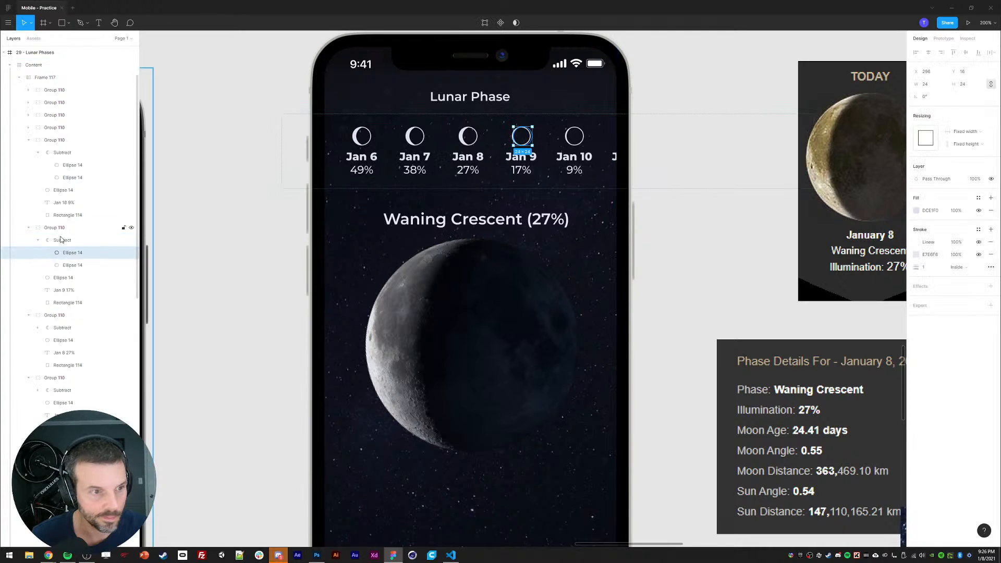
key(Right)
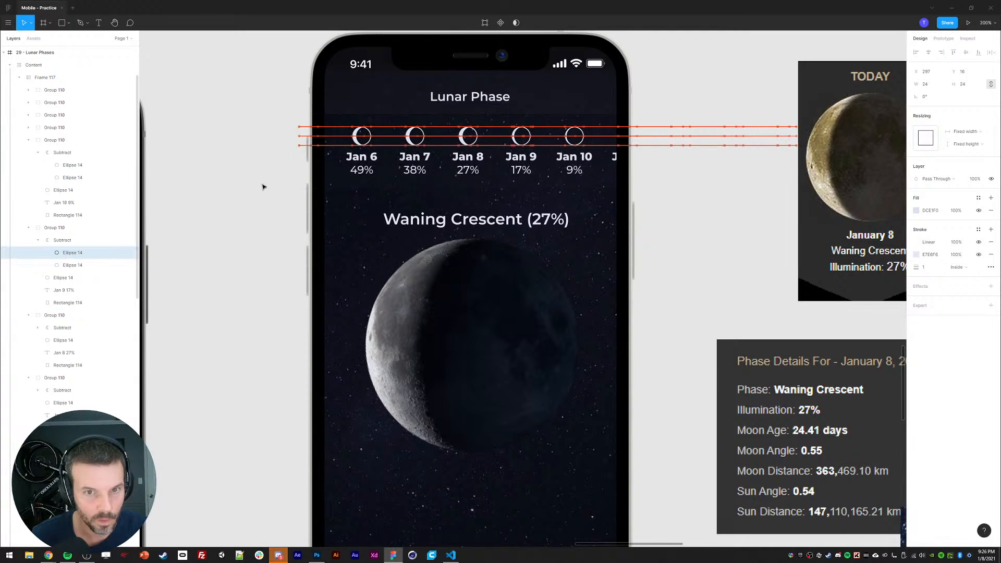
ctrl+click(416, 137)
key(Right)
key(Right)
Step: Shift the Jan 6 icon's cut-out ellipse right to X 99 and narrow it to 15 px so nearly half the moon is lit
ctrl+click(364, 138)
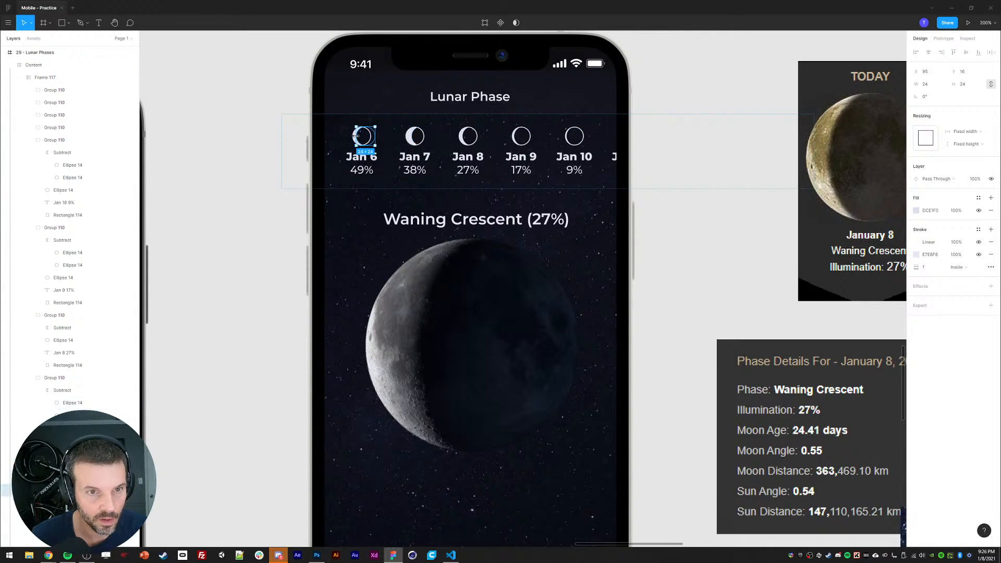
key(Right)
key(Right)
key(Right)
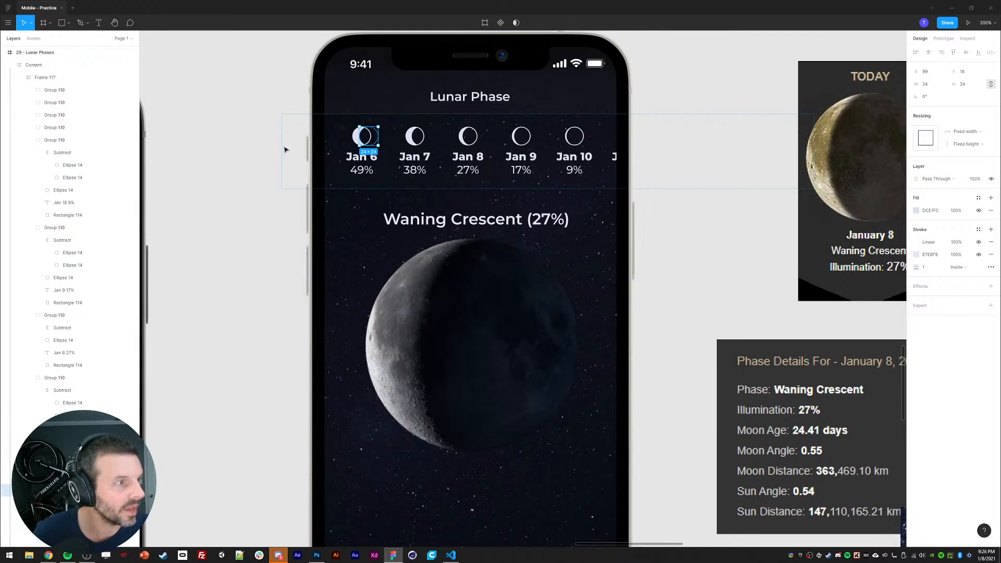
key(ctrl+plus)
drag(336, 155, 546, 324)
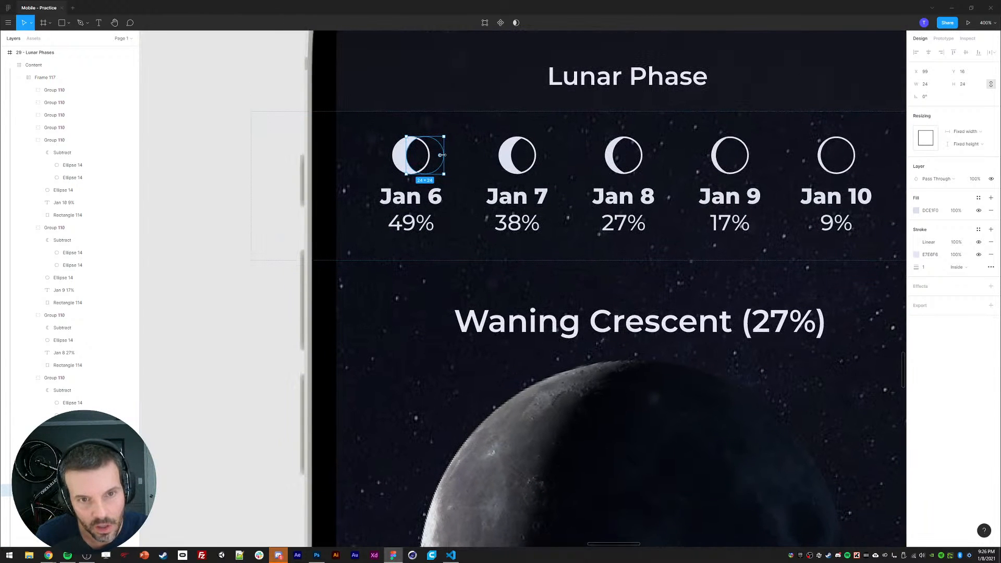
drag(442, 155, 431, 156)
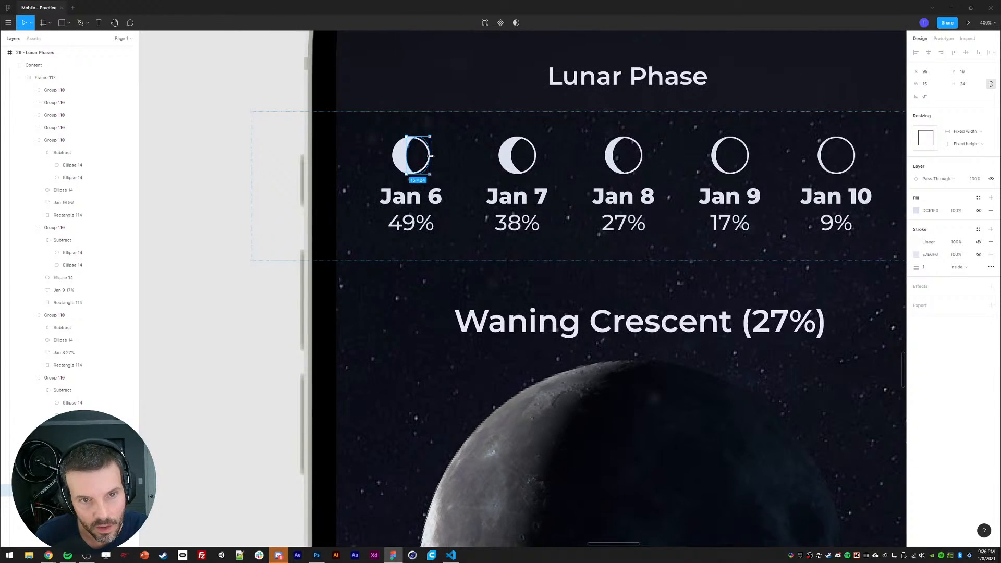
Step: Narrow the Jan 7 icon's cut-out ellipse to about 16 px and the Jan 8 icon's cut-out ellipse to fit its moon outline
ctrl+click(519, 155)
drag(549, 155, 537, 155)
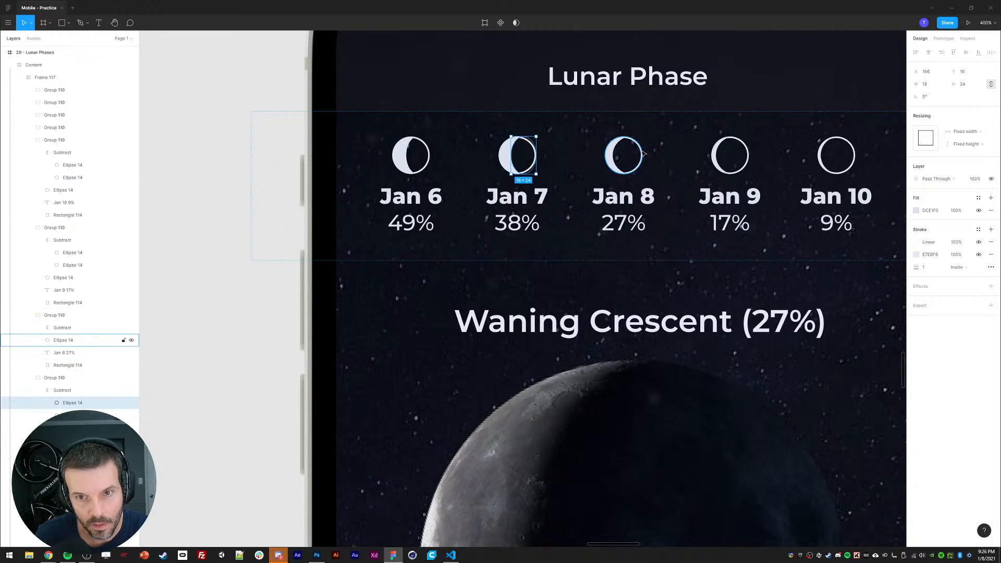
ctrl+click(614, 151)
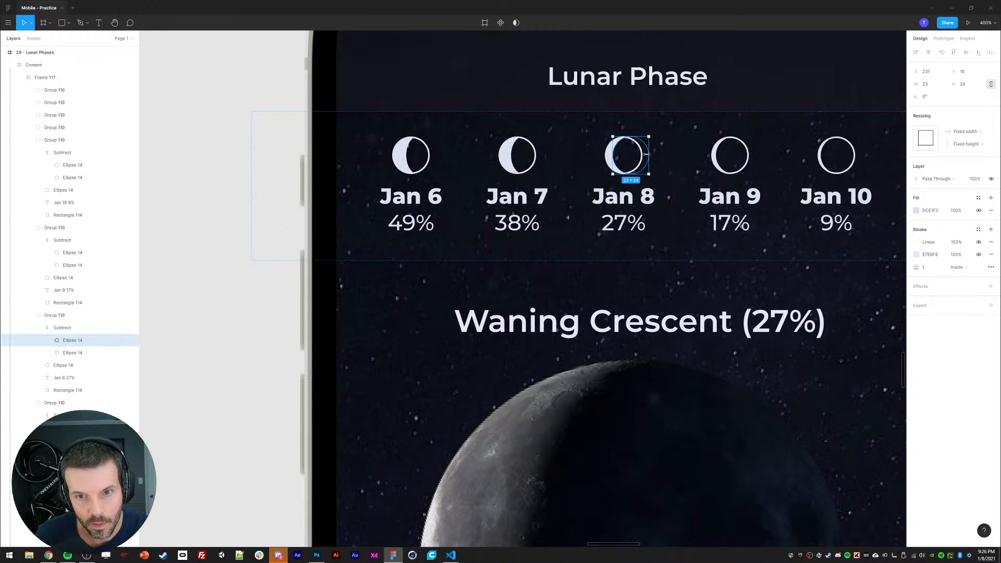
drag(647, 155, 640, 155)
click(282, 193)
key(ctrl+minus)
drag(361, 218, 332, 207)
key(ctrl+minus)
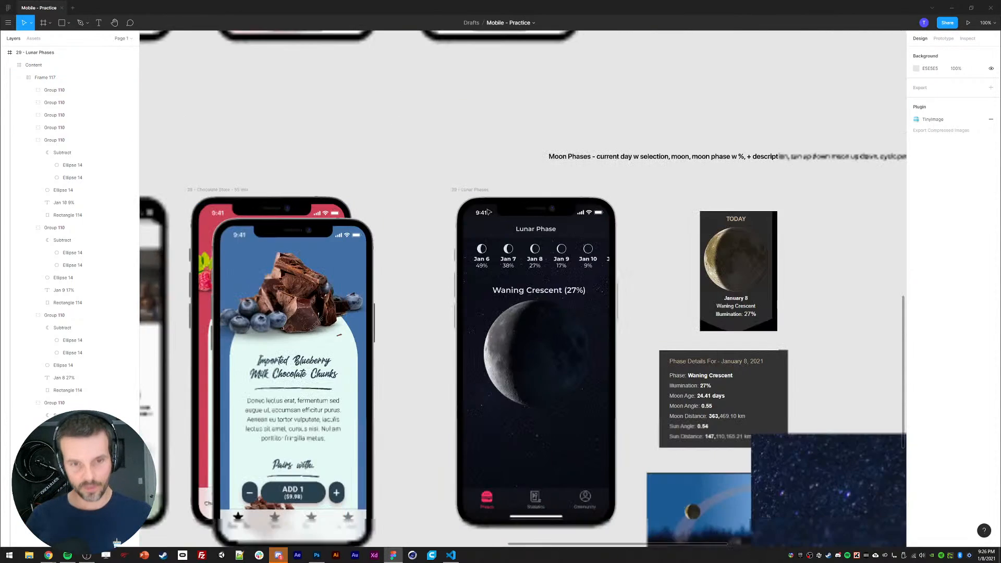
Step: Nudge the marker row 2 px right to X -51 to center Jan 8 under the Lunar Phase title
double_click(536, 263)
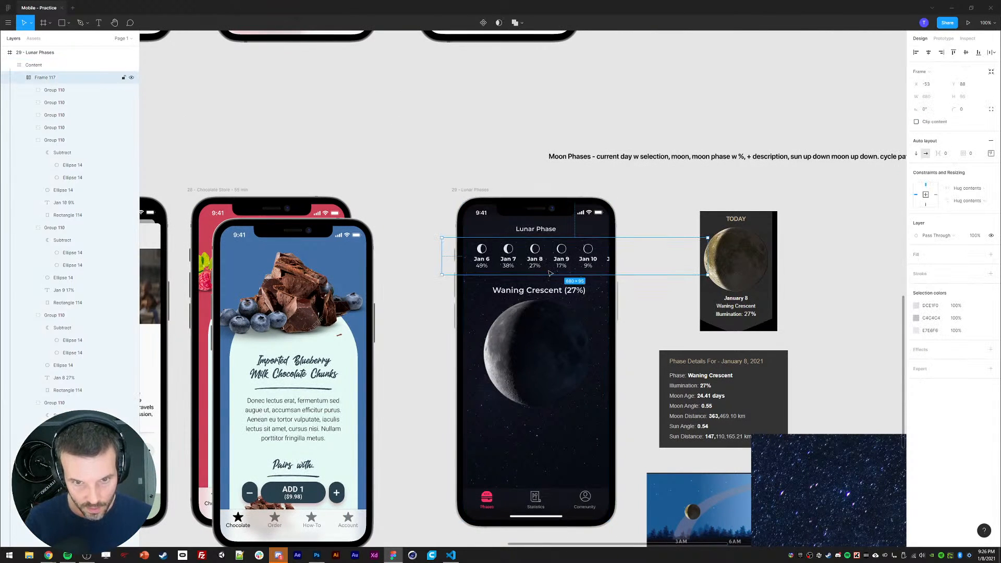
key(Right)
key(Right)
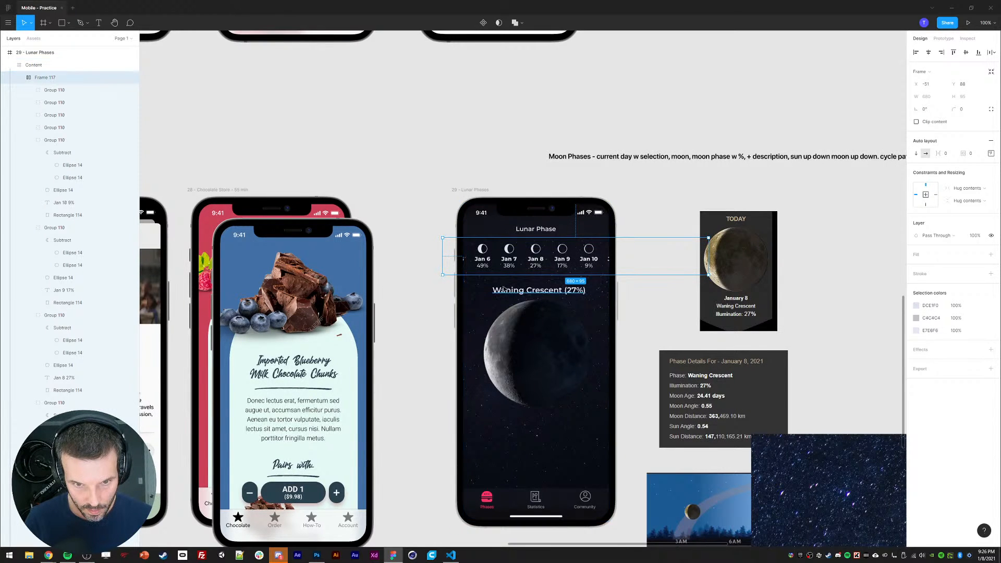
Step: Delete the three surplus date groups at the far end of the moon-phase row, beyond the phone's edge
click(52, 89)
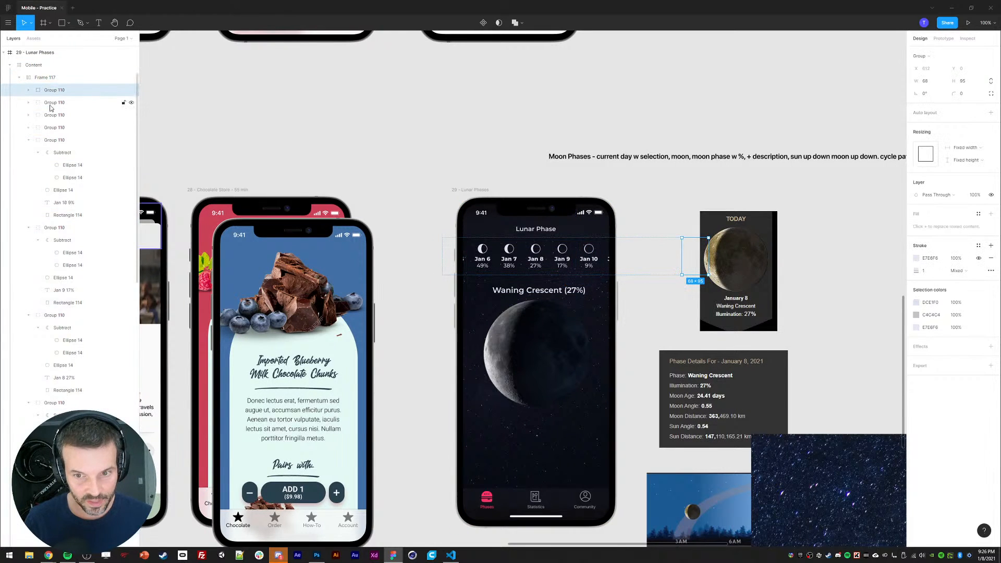
shift+click(50, 127)
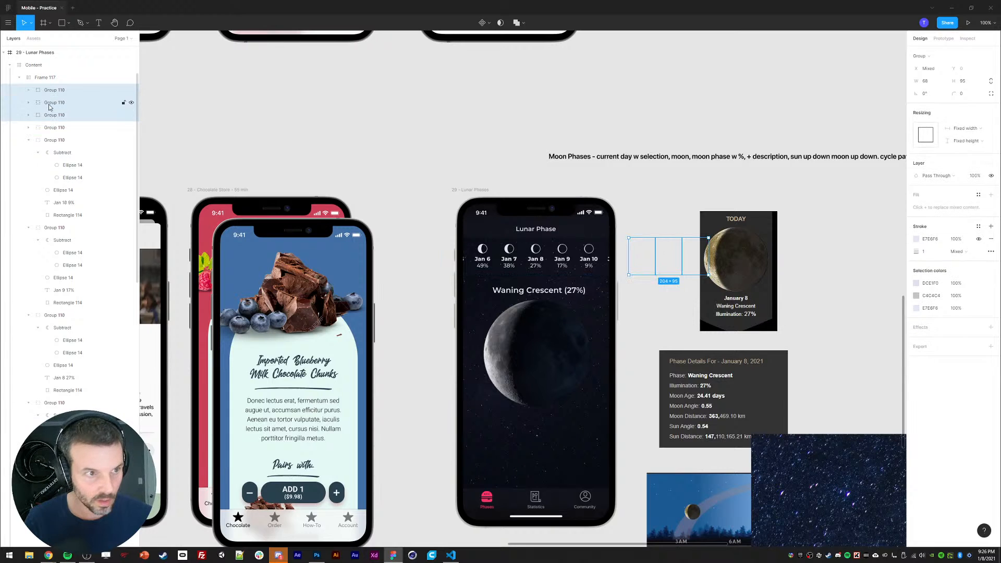
key(Delete)
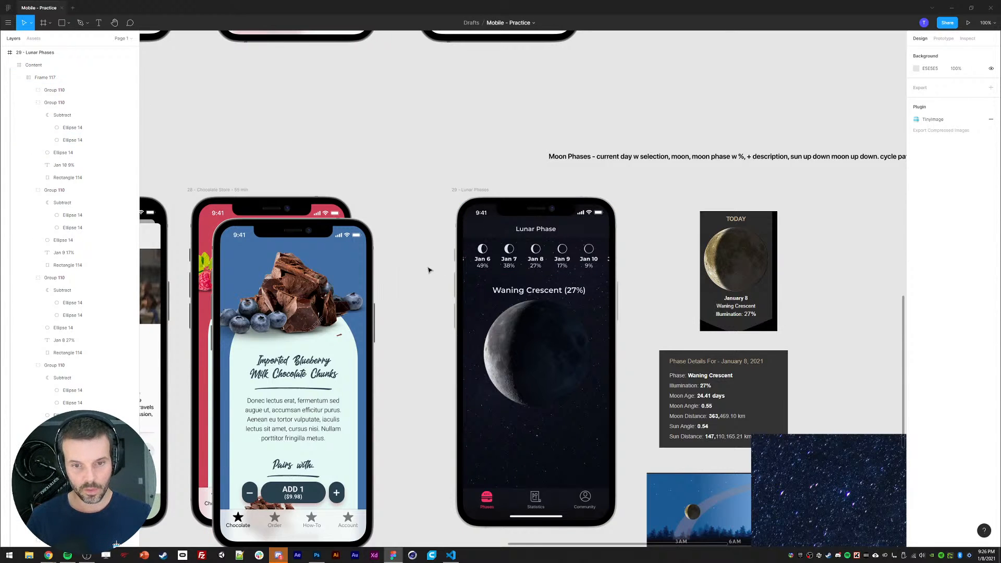
Step: Try to remove the background rectangles behind every date in the moon-phase row except Jan 8
key(ctrl+plus)
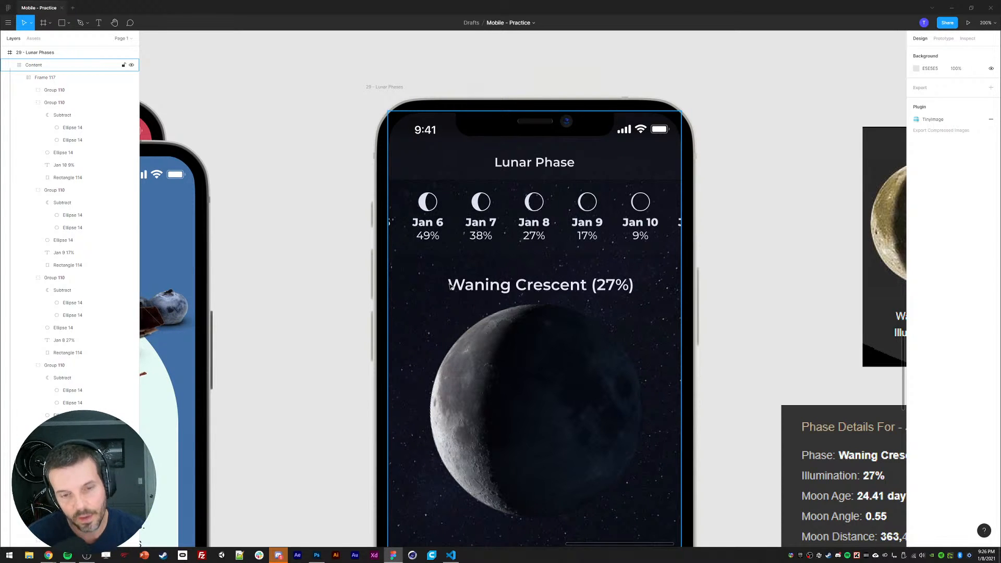
drag(343, 294, 321, 294)
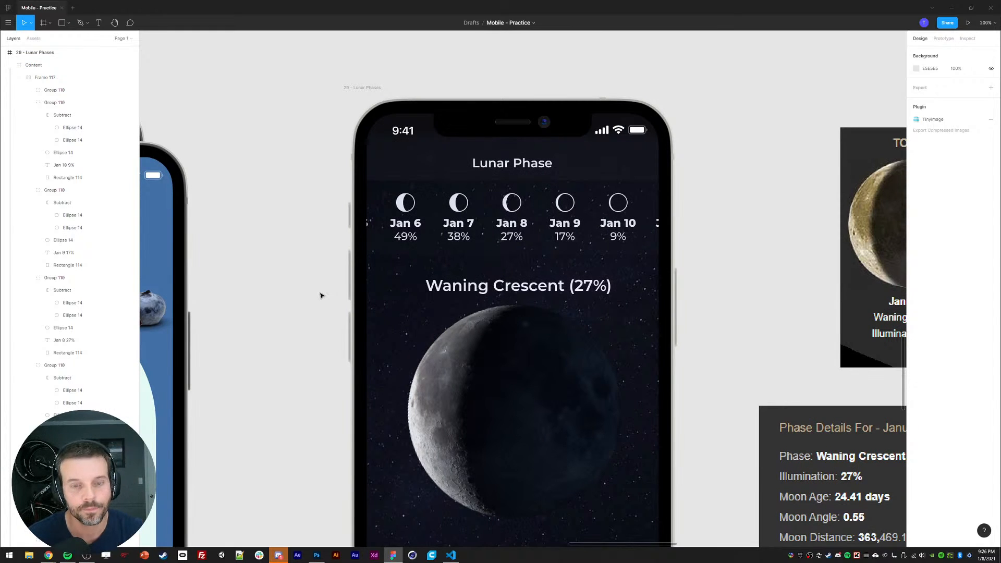
ctrl+click(353, 250)
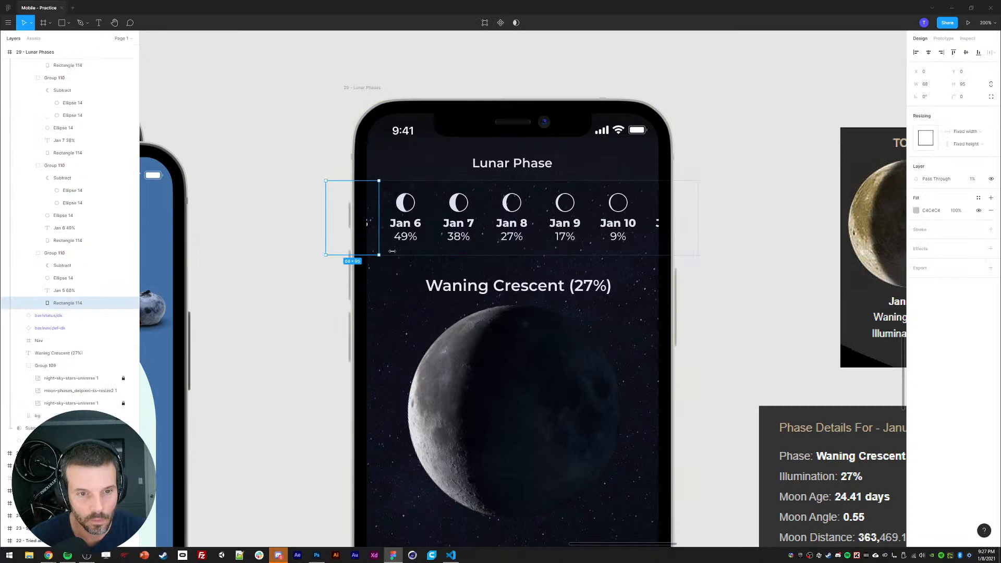
ctrl+shift+click(413, 250)
ctrl+shift+click(456, 254)
ctrl+shift+click(557, 253)
ctrl+shift+click(620, 253)
ctrl+shift+click(653, 253)
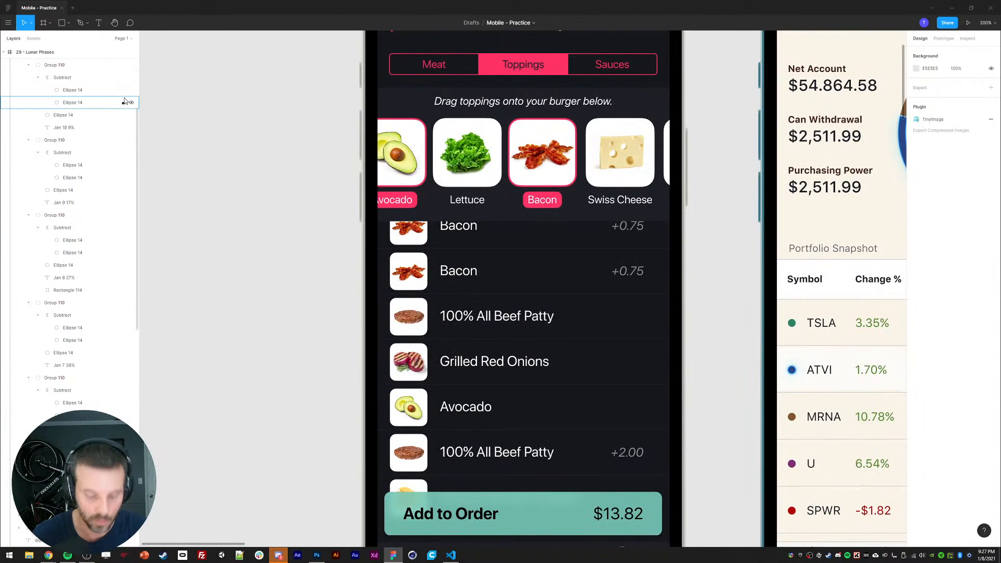
Step: Undo the removal of the date groups' background rectangles and return to the Lunar Phases screen
key(shift+0)
key(minus)
key(minus)
key(minus)
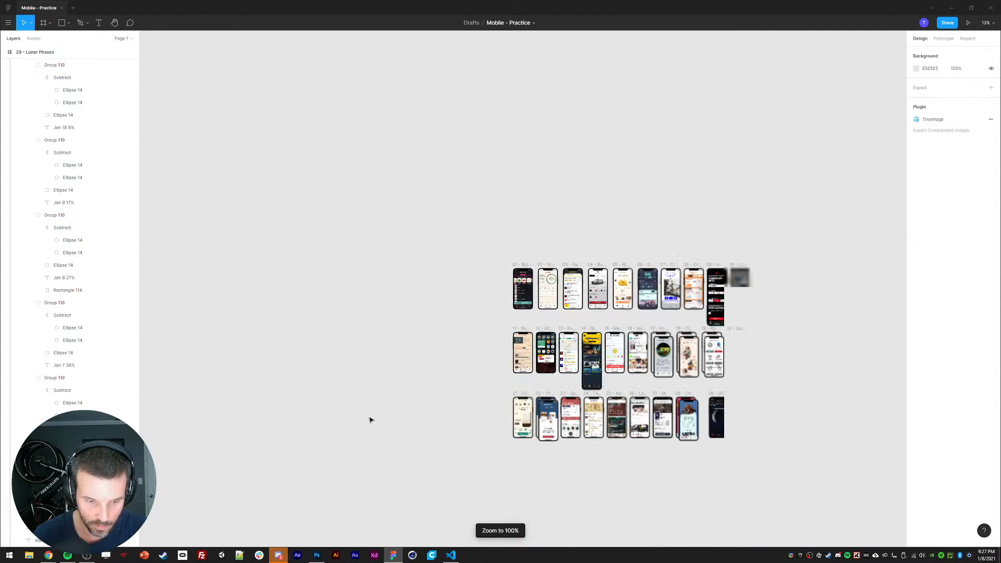
drag(706, 387, 751, 444)
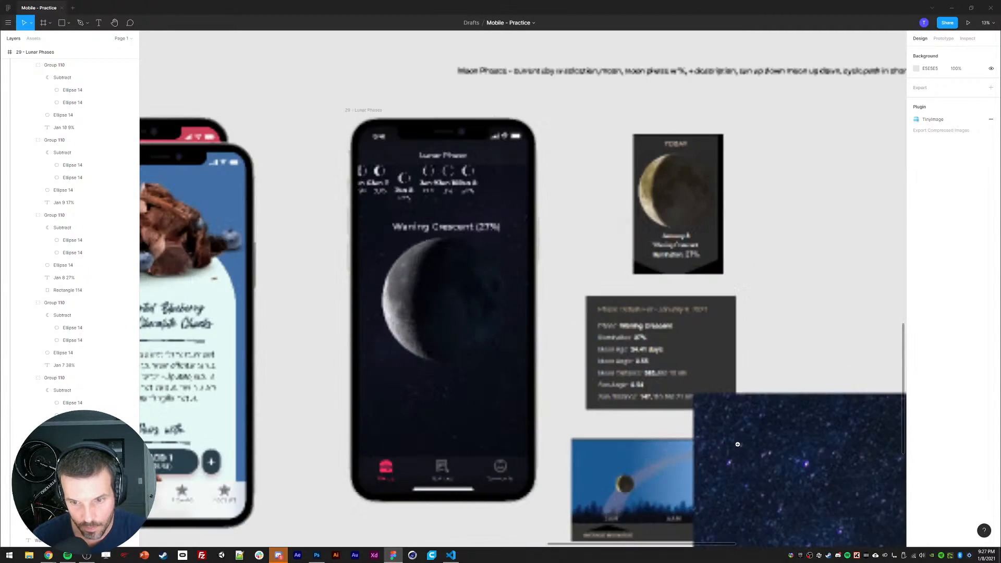
drag(439, 370, 538, 341)
drag(652, 137, 417, 167)
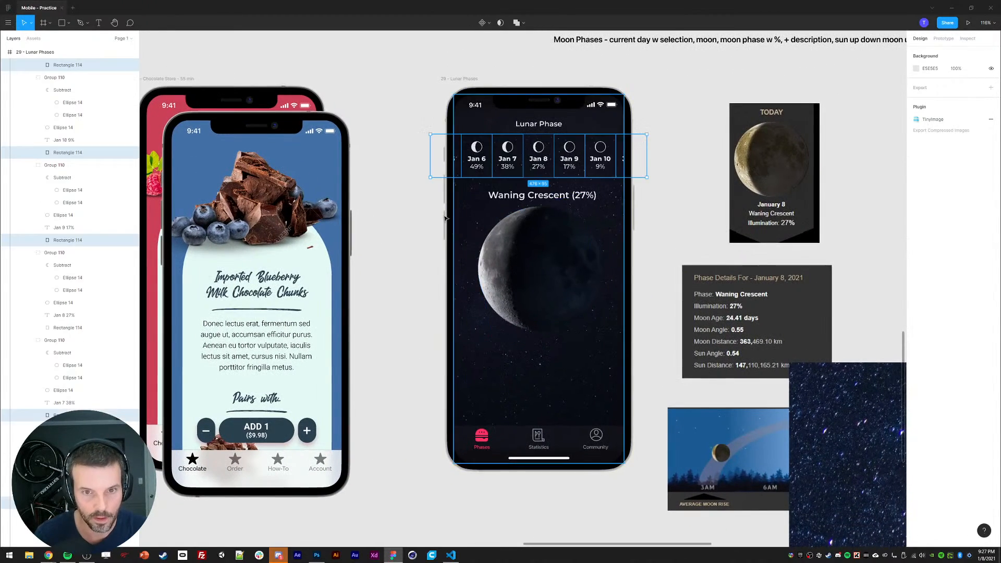
scroll(413, 200, up, 5)
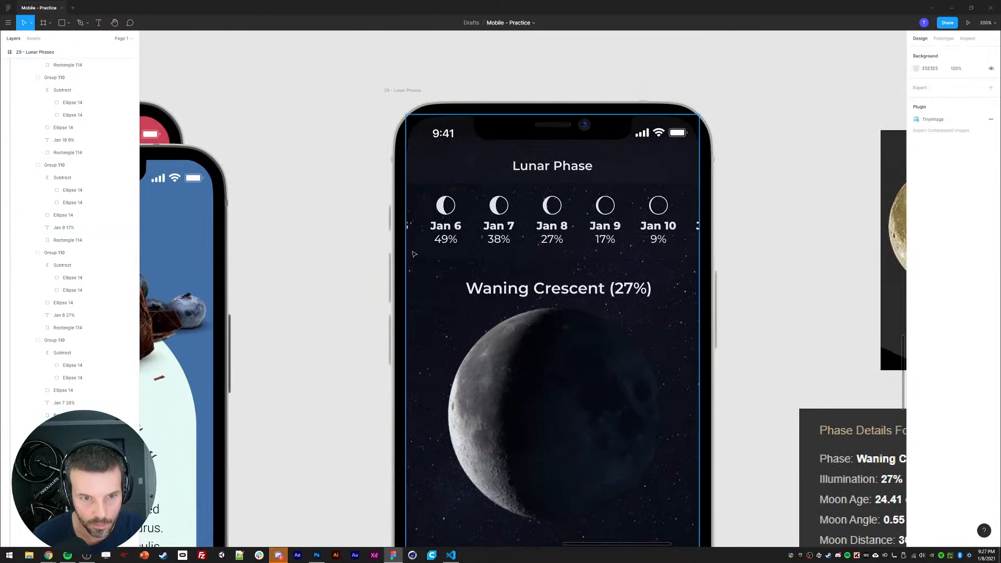
click(419, 251)
shift+click(412, 252)
shift+click(496, 253)
shift+click(524, 263)
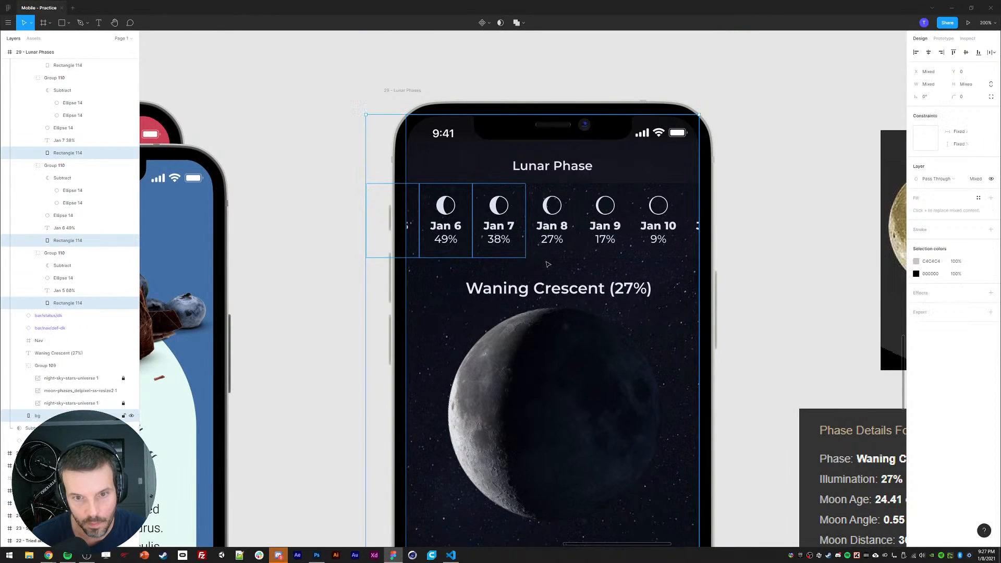
shift+click(548, 253)
key(Escape)
Step: Set the opacity of the background rectangles behind every date except Jan 8 to 0%
scroll(581, 318, right, 1)
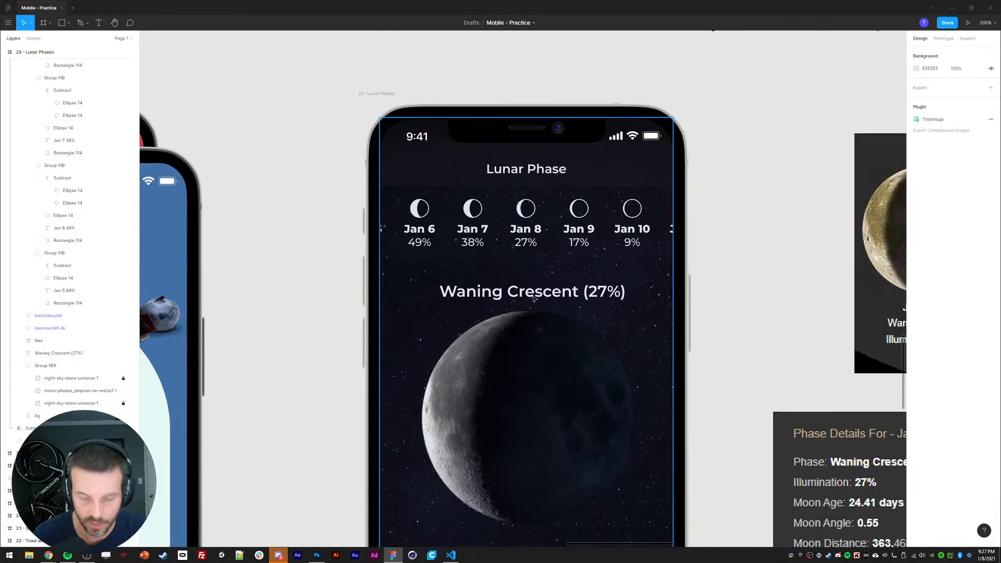
click(367, 253)
shift+click(420, 253)
shift+click(473, 253)
shift+click(525, 253)
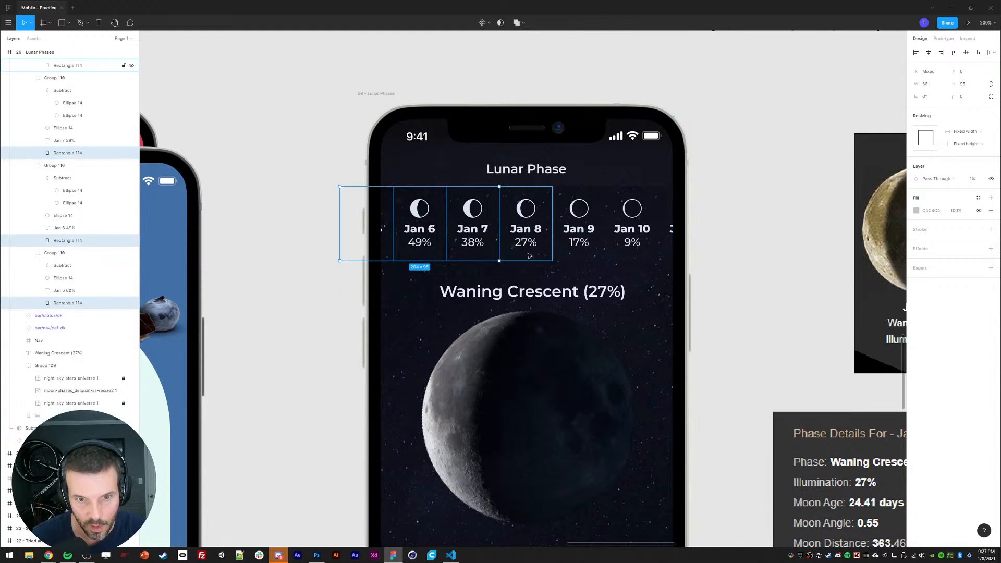
shift+click(578, 253)
shift+click(635, 254)
key(0)
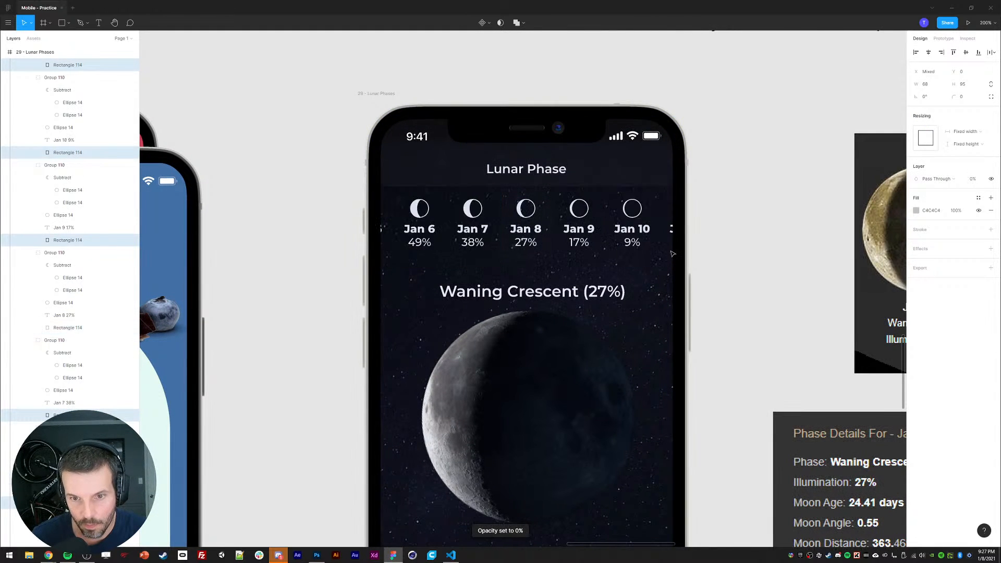
Step: Select the background rectangle behind the Jan 8 icon and date
click(295, 293)
key(ctrl+plus)
click(526, 248)
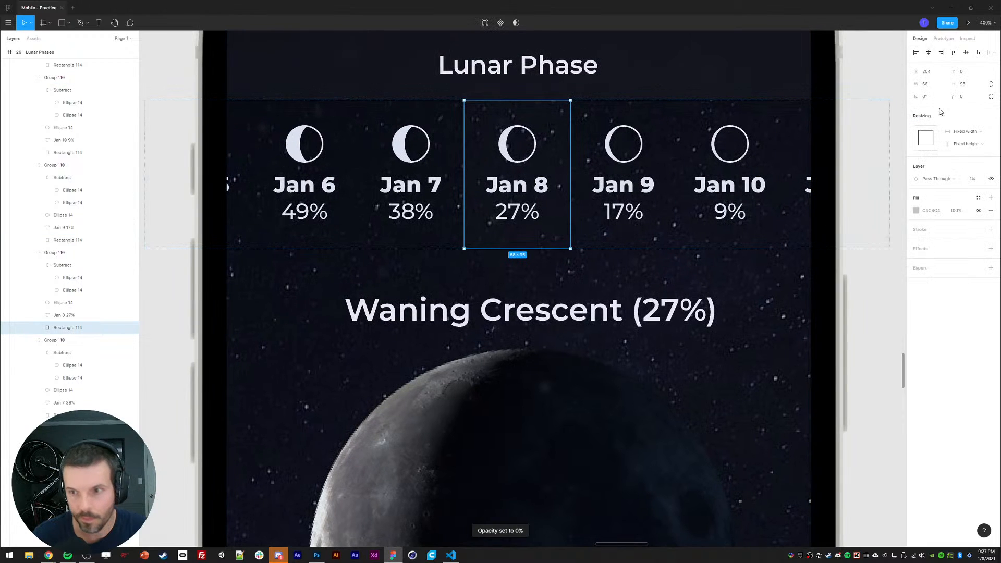
Step: Give the Jan 8 background rectangle a corner radius of 3, a DCE1F0 fill sampled from the date text, and 100% opacity
click(968, 97)
text(3)
click(917, 210)
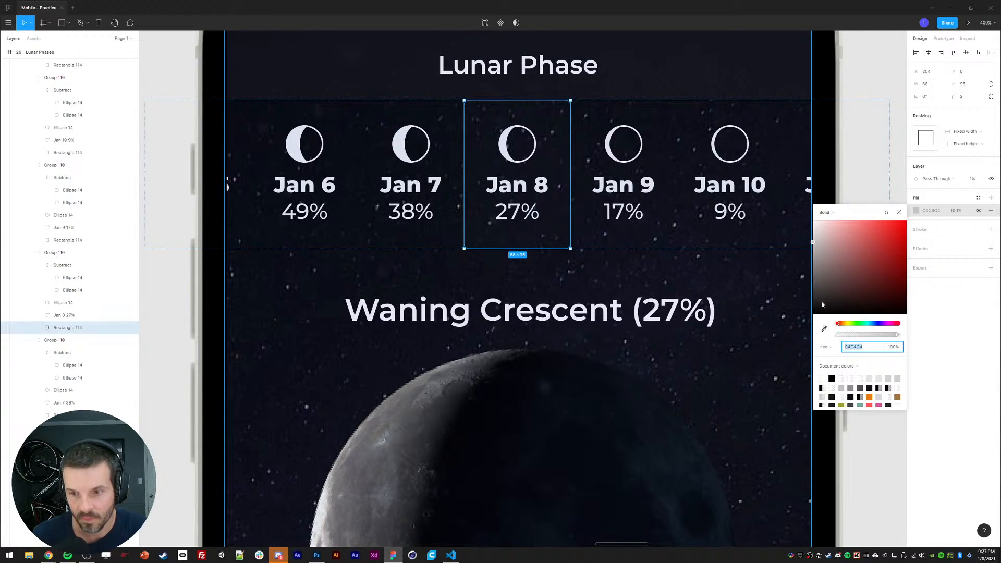
click(824, 329)
click(519, 183)
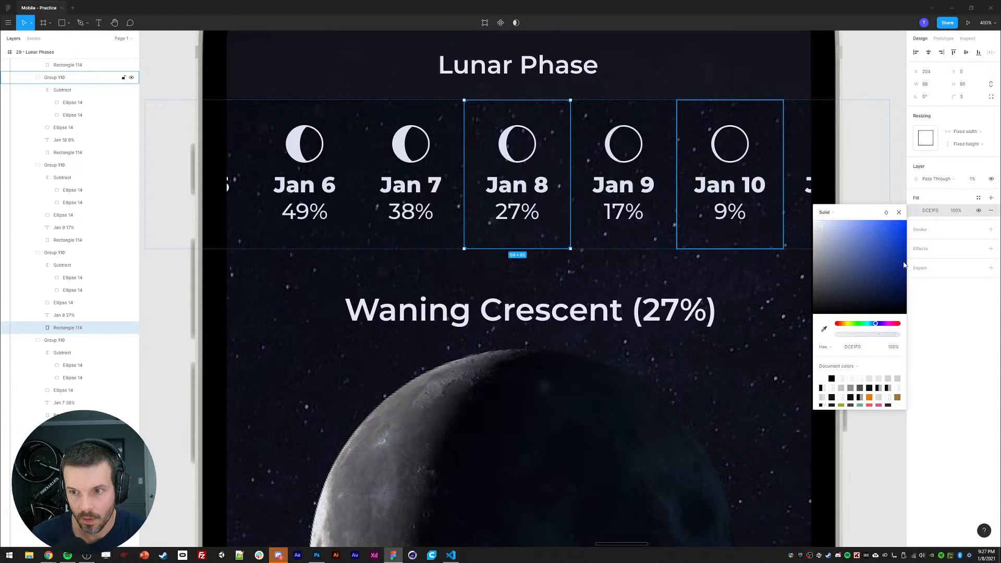
key(Return)
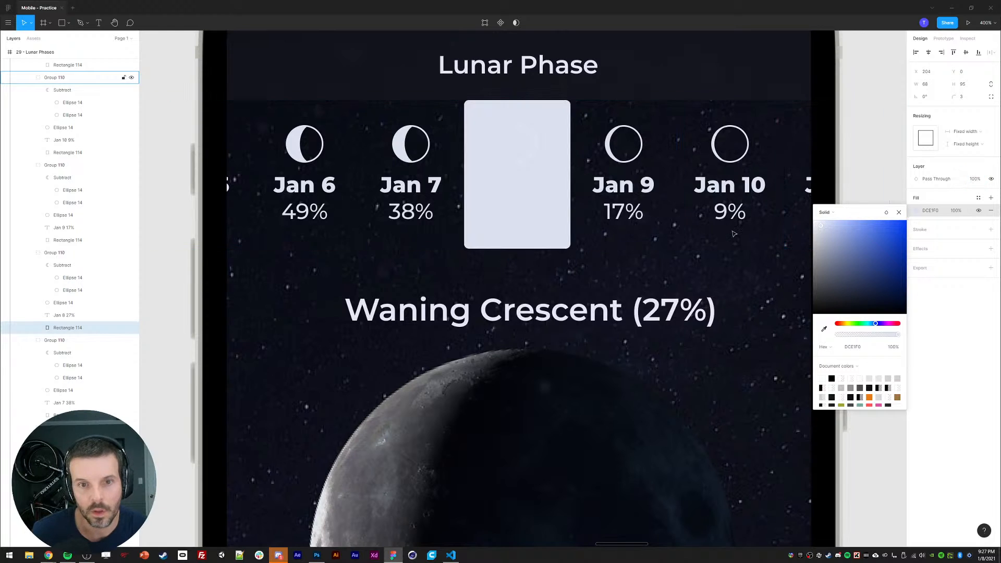
click(178, 295)
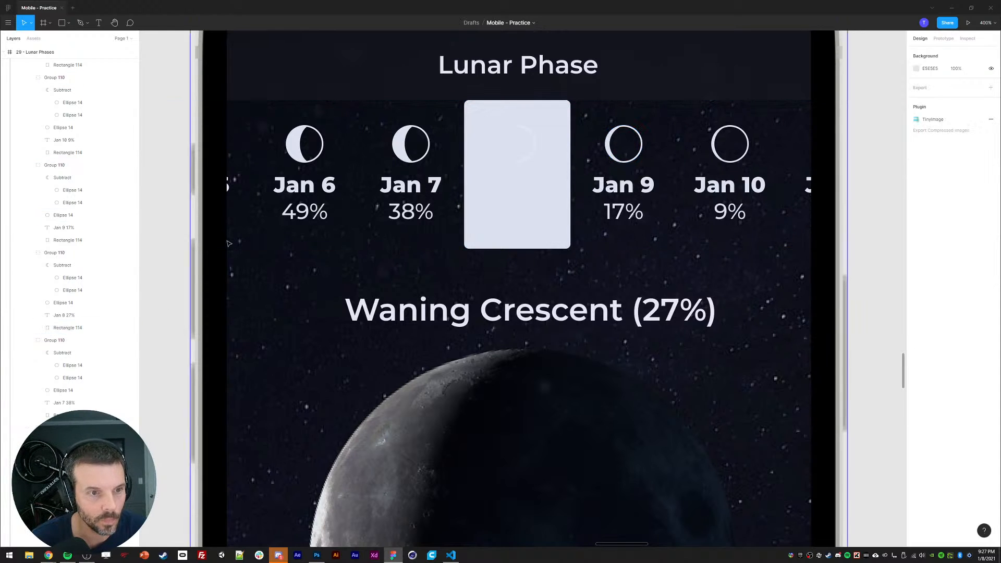
Step: Recolor the Jan 8 27% text to dark 0C0E19 sampled from the night-sky background
double_click(503, 179)
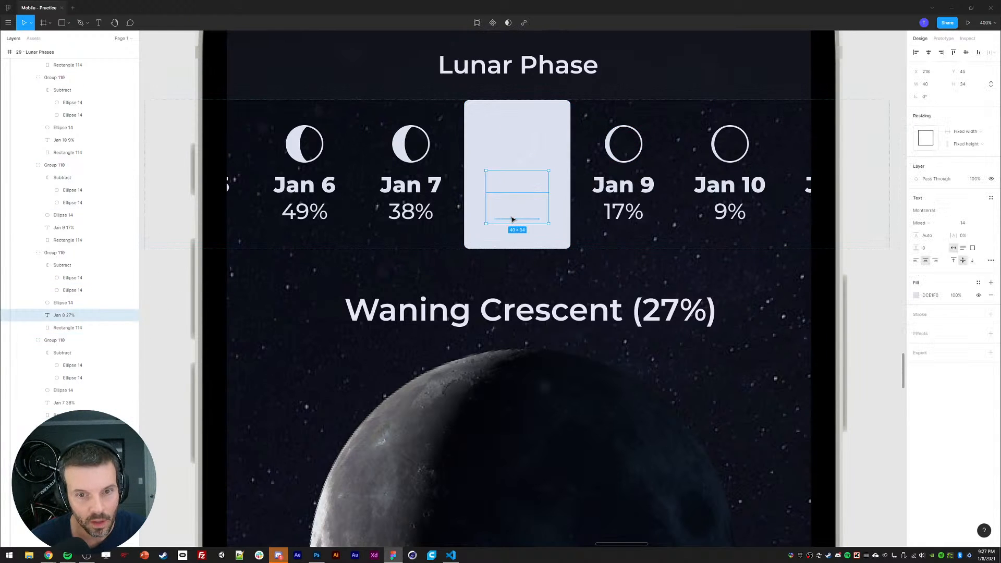
key(i)
click(409, 274)
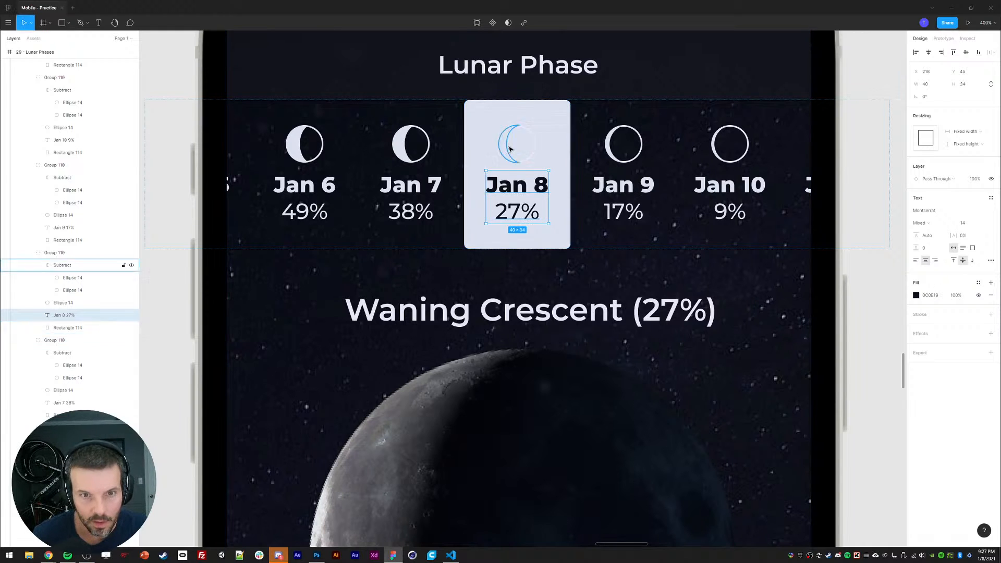
Step: Try recoloring all DCE1F0 elements of the Jan 8 group with a dark tone sampled from the sky, and undo it
ctrl+click(504, 148)
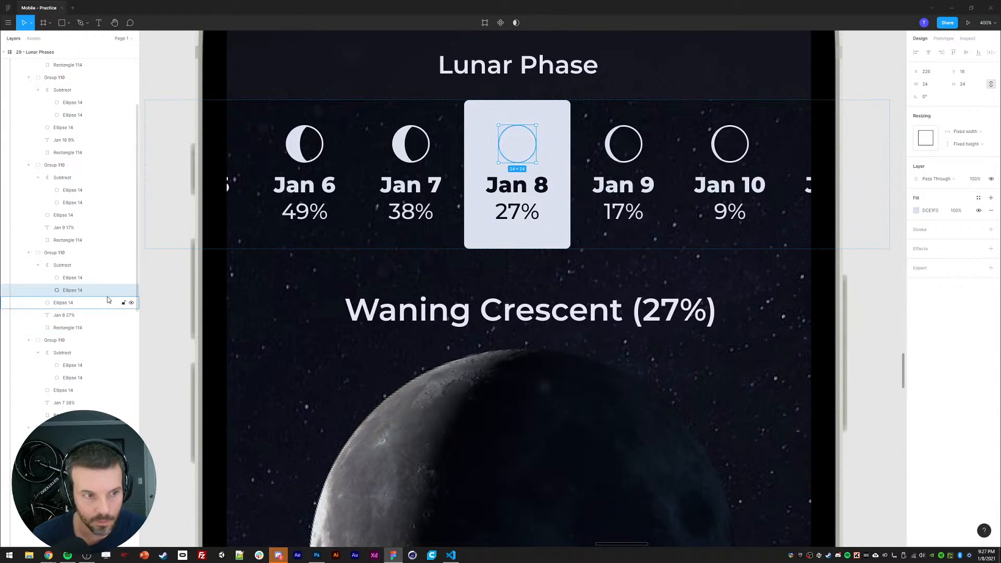
click(57, 255)
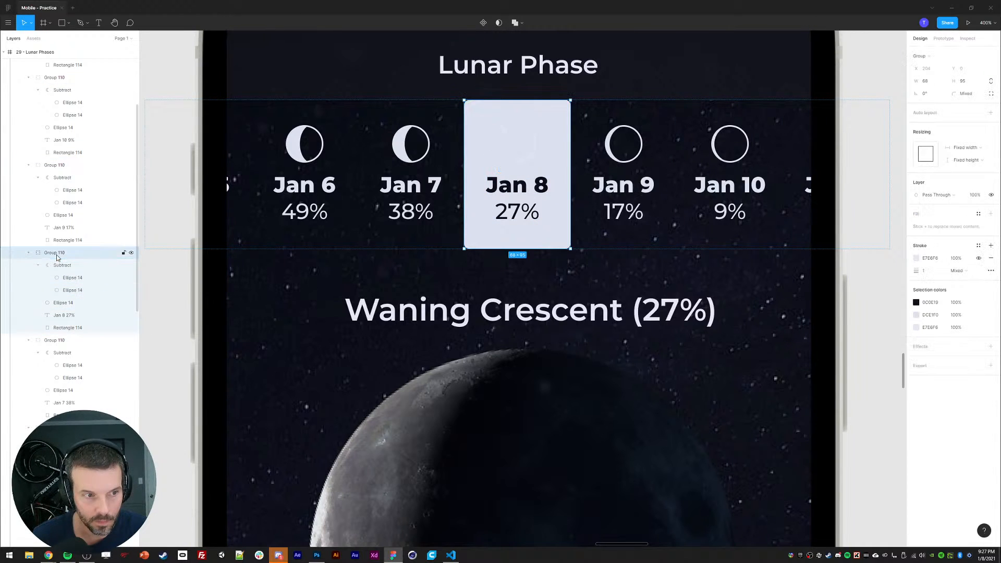
click(916, 319)
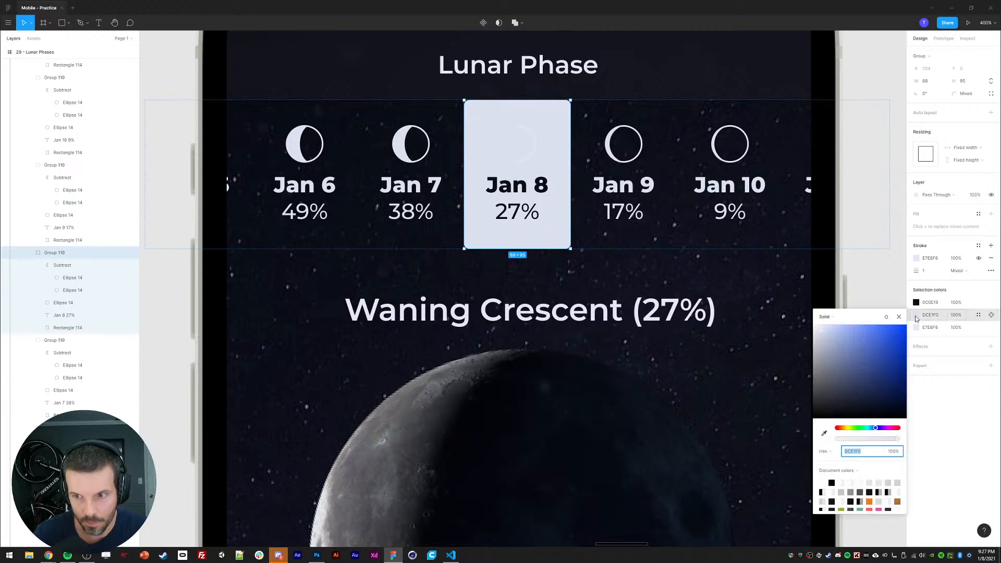
click(824, 433)
click(555, 277)
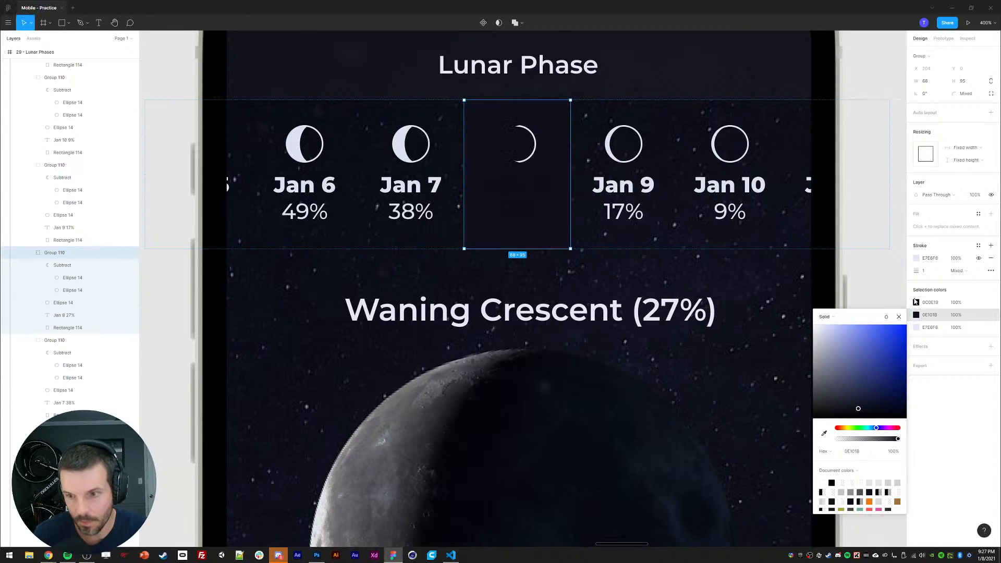
key(ctrl+z)
Step: Change the stroke color in the Jan 8 group to dark 12151E sampled from the background
click(916, 328)
click(824, 447)
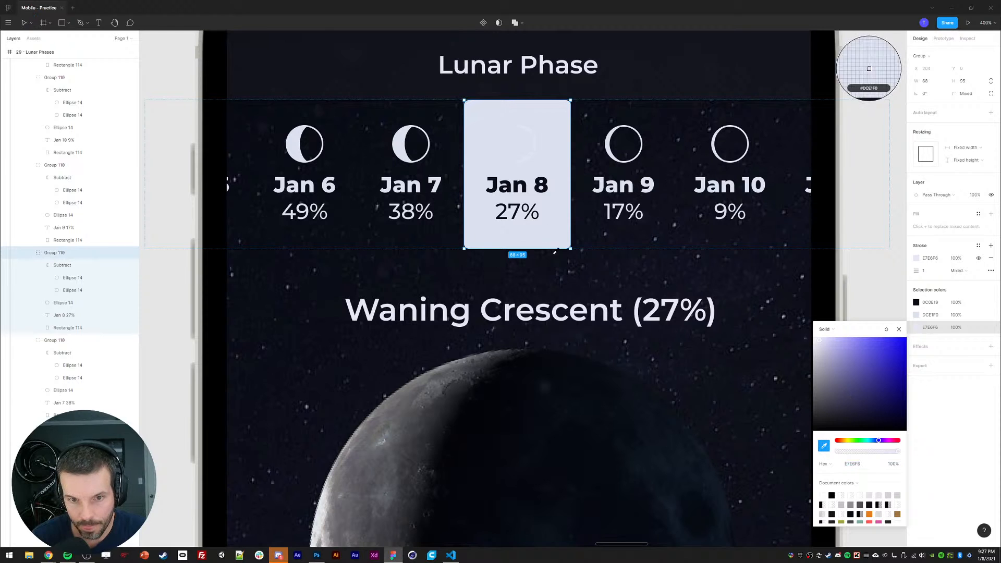
click(556, 273)
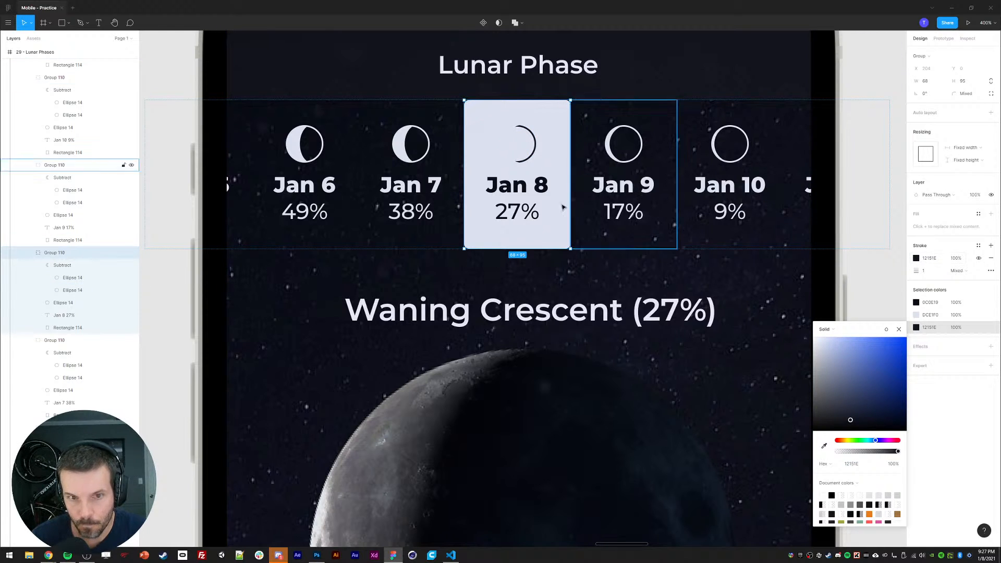
Step: Fill the 24 × 24 ellipse inside the Jan 8 moon's Subtract shape with dark 0F111D sampled from the background
ctrl+click(514, 152)
ctrl+click(500, 149)
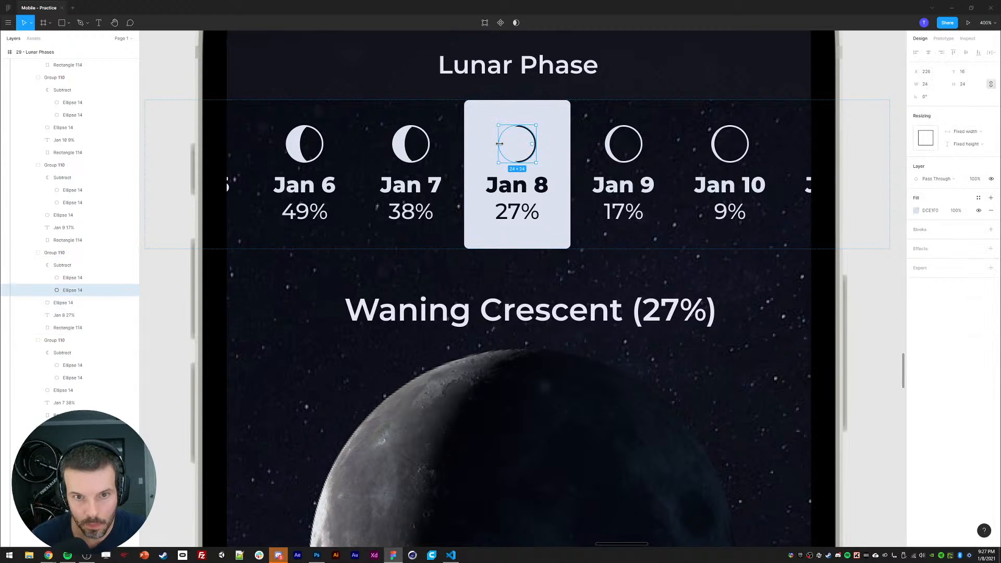
click(917, 210)
click(823, 329)
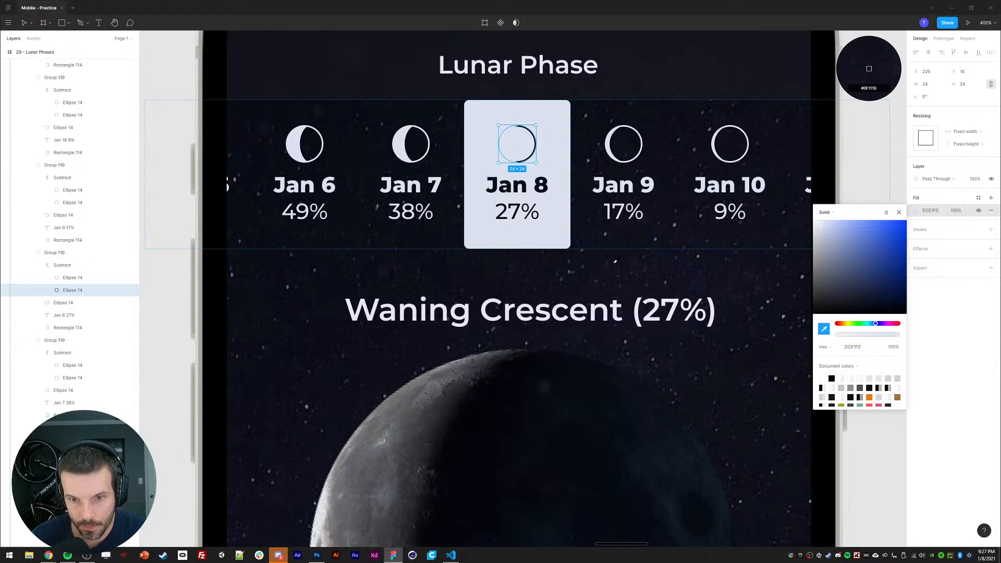
click(614, 269)
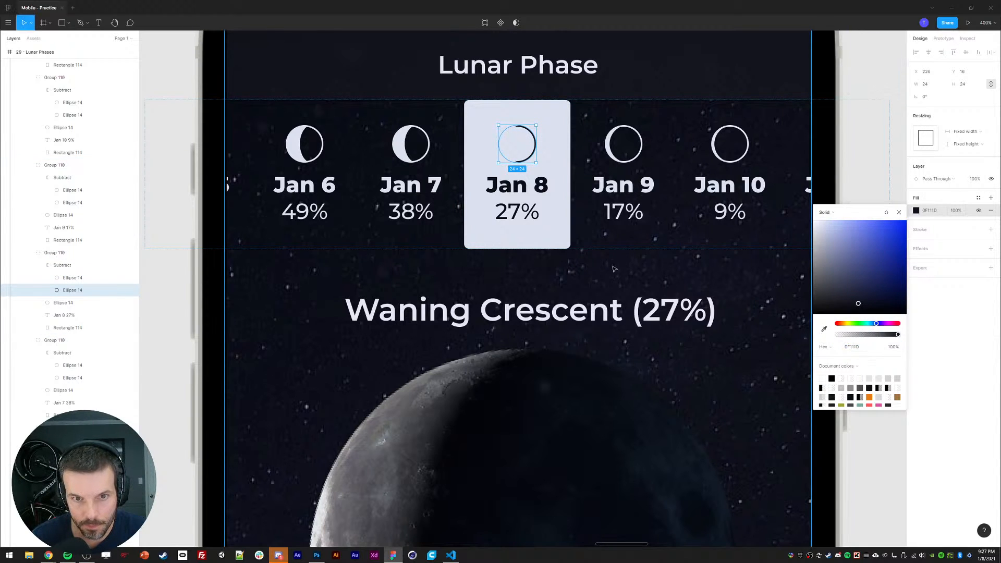
click(900, 213)
Step: Fill the narrower ellipse inside the Jan 8 moon's Subtract shape with dark 141622 sampled from the background
click(89, 278)
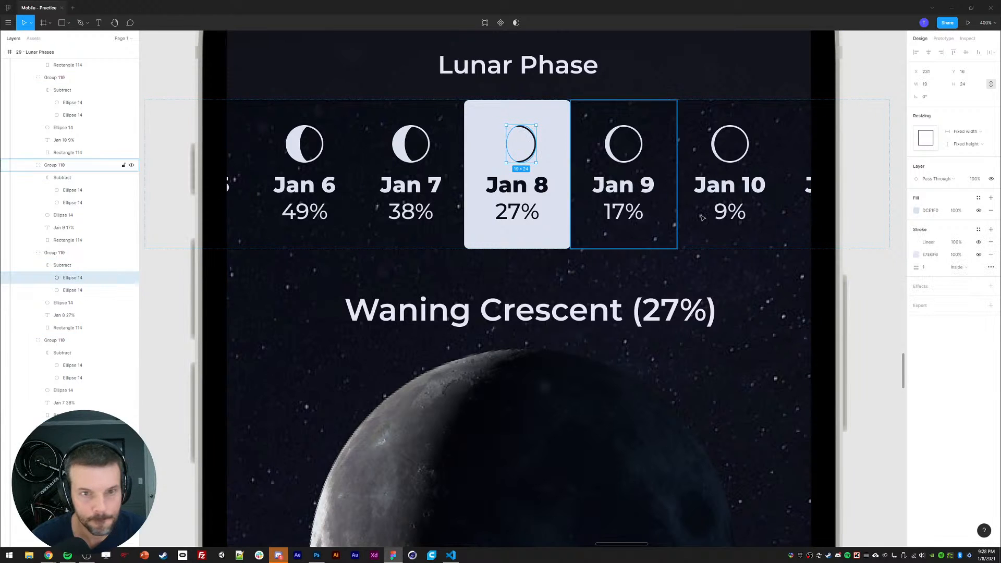
click(916, 211)
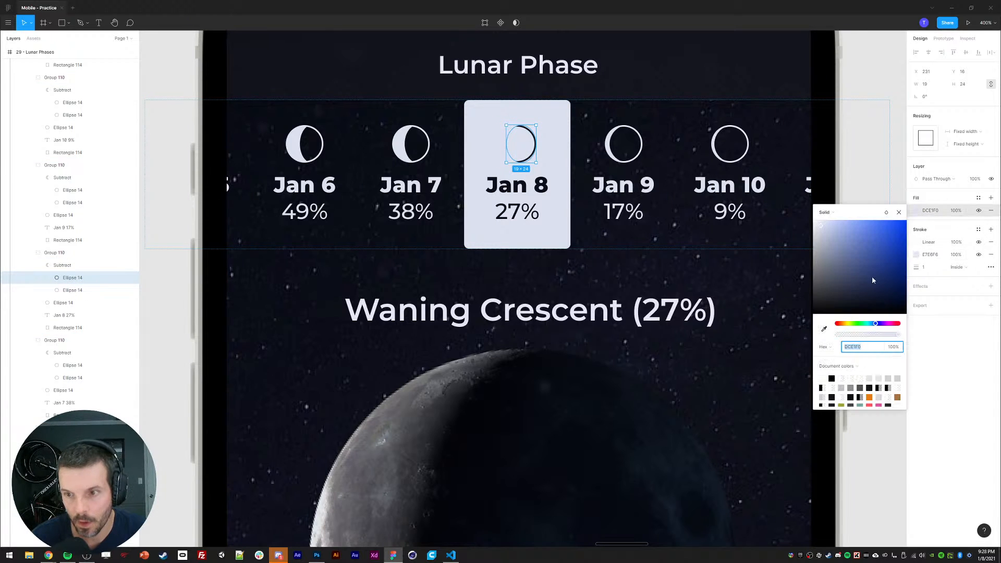
click(826, 331)
Step: Set the fill of the Jan 8 moon's whole Subtract shape to dark 0D101D sampled from the background
click(63, 302)
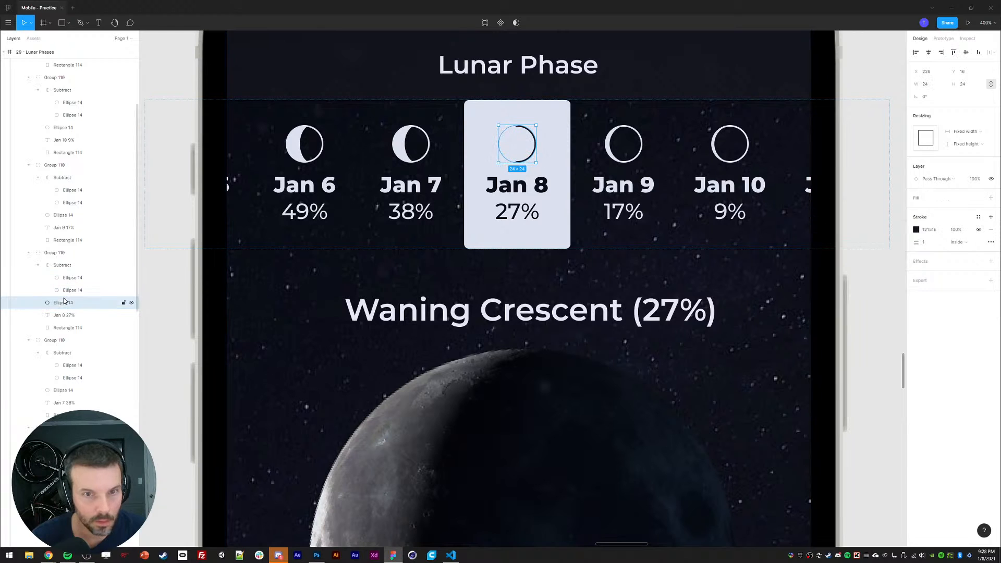
double_click(509, 141)
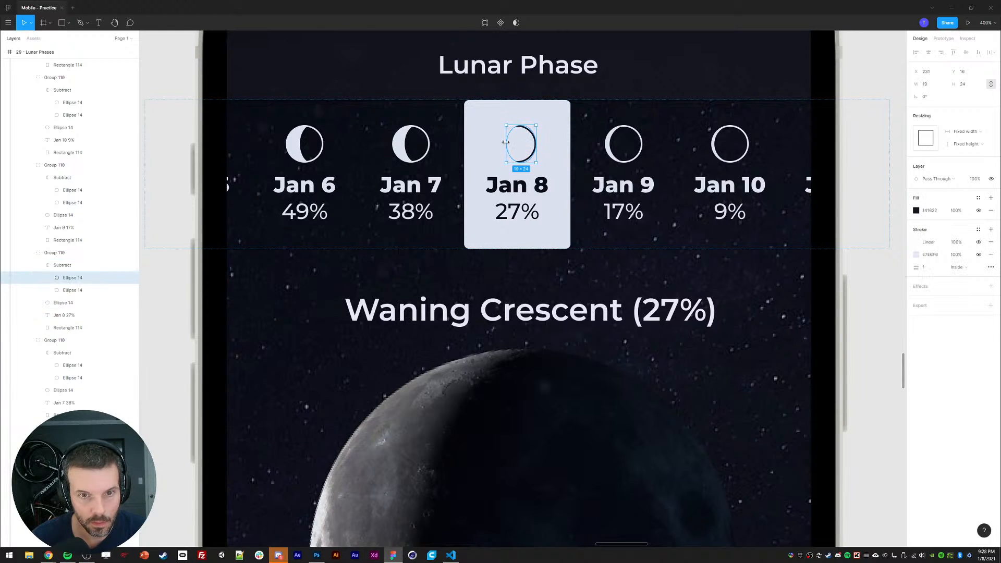
click(89, 265)
click(917, 210)
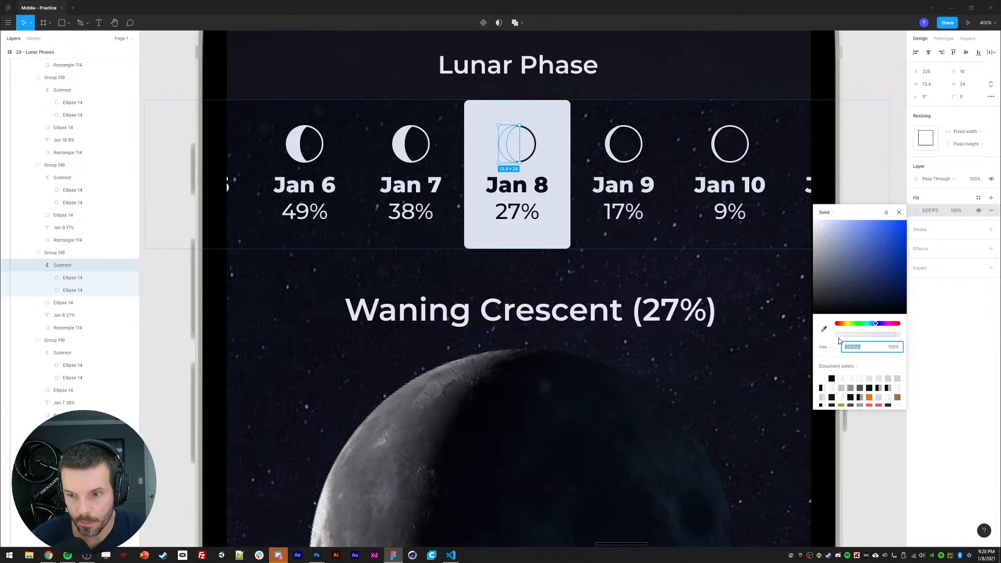
click(890, 241)
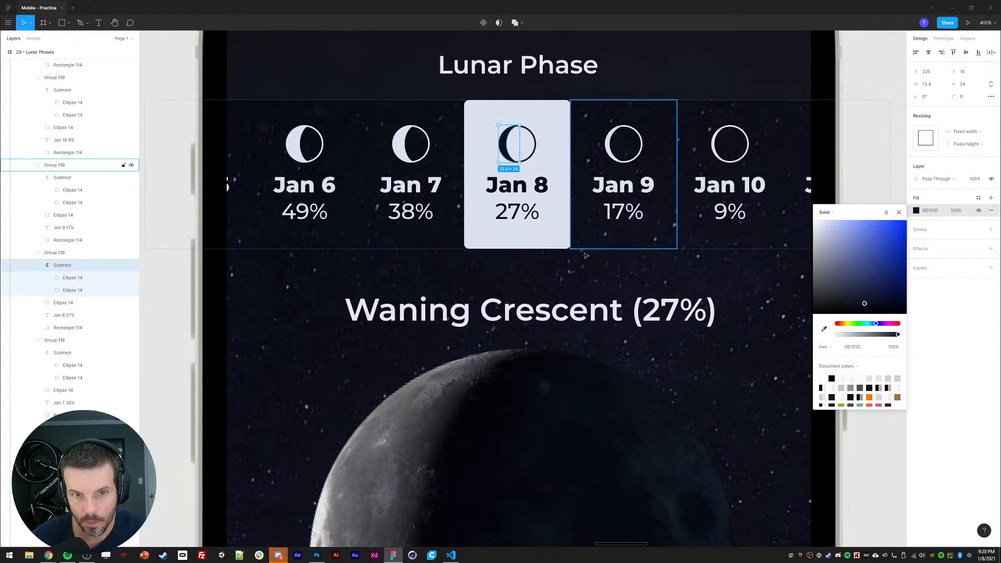
click(199, 288)
Step: Try nudging the Jan 8 highlight rectangle down inside the date row, and undo the nudges
key(minus)
key(minus)
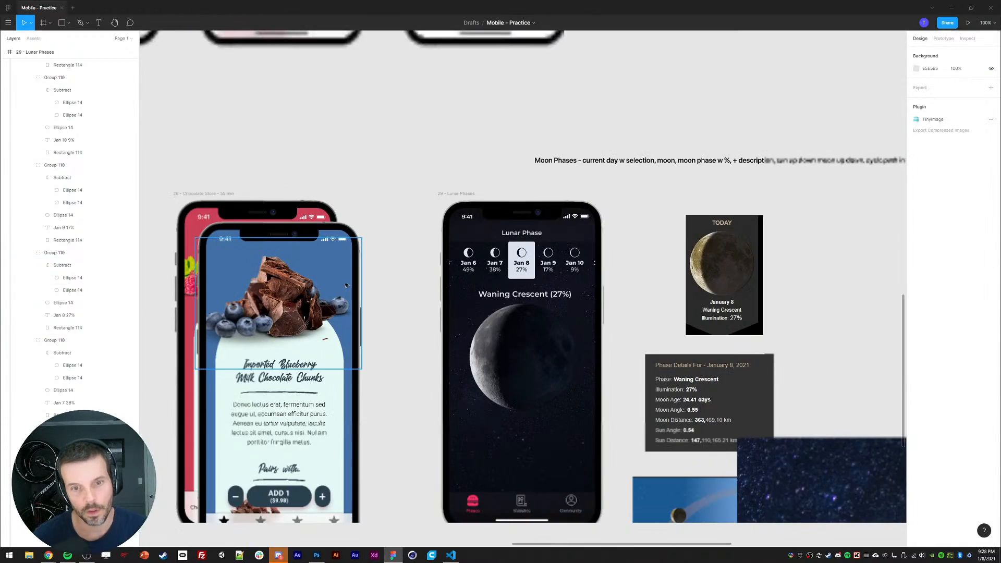
key(plus)
drag(335, 345, 301, 325)
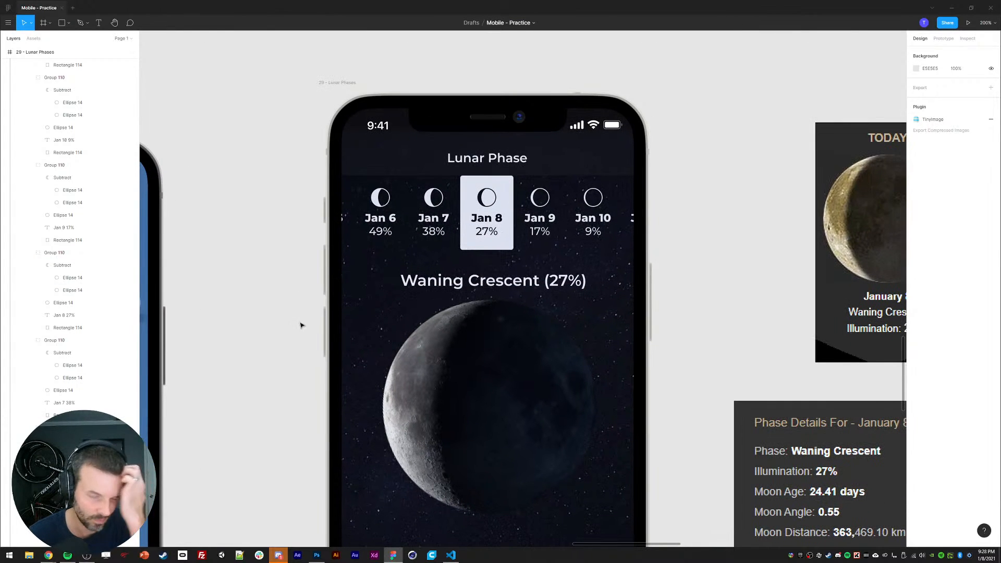
ctrl+click(466, 246)
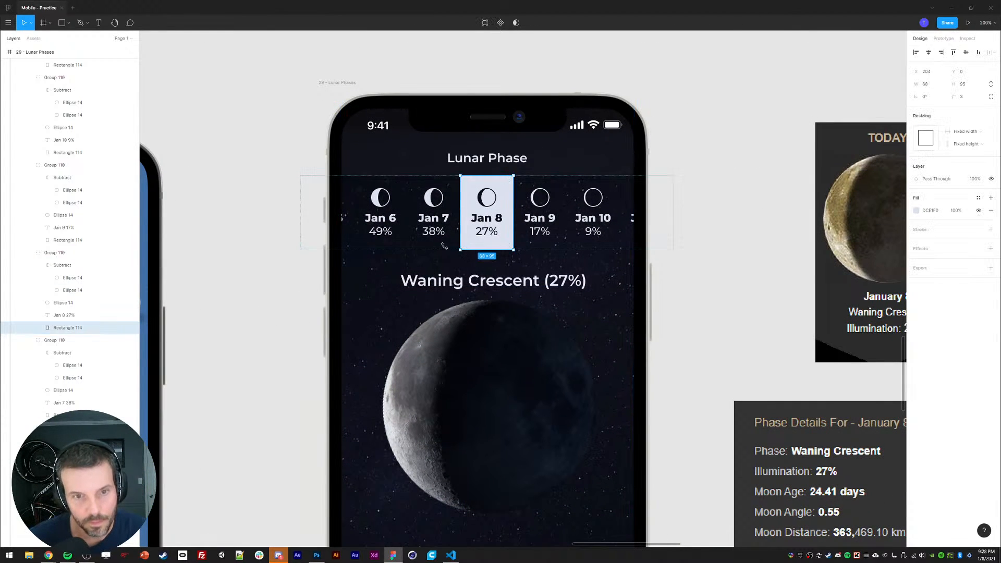
key(Down)
key(Down)
key(Down)
key(ctrl+z)
key(ctrl+z)
key(ctrl+z)
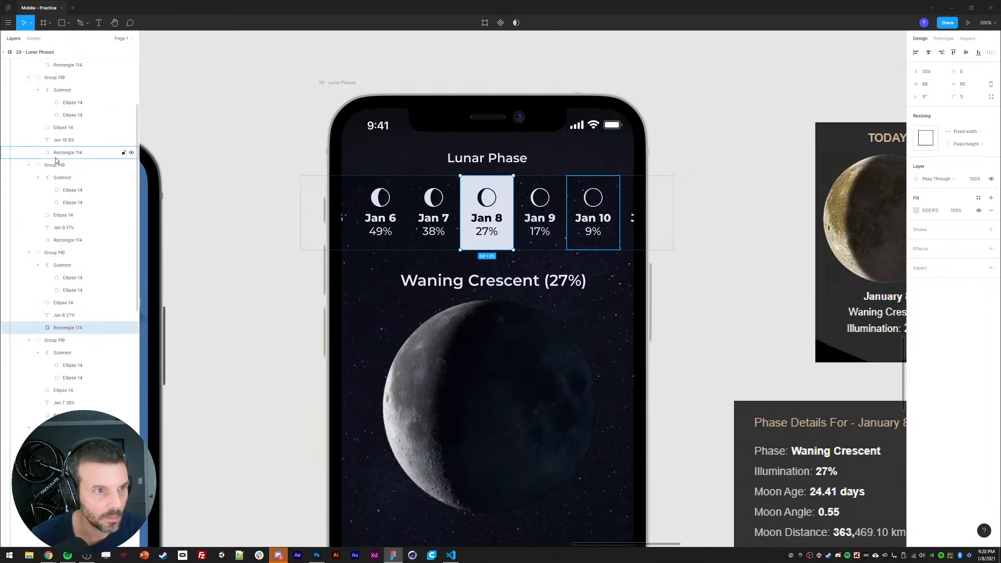
Step: Remove auto layout from Frame 117, which holds the row of moon-phase dates
scroll(49, 165, up, 4)
click(42, 139)
right_click(34, 139)
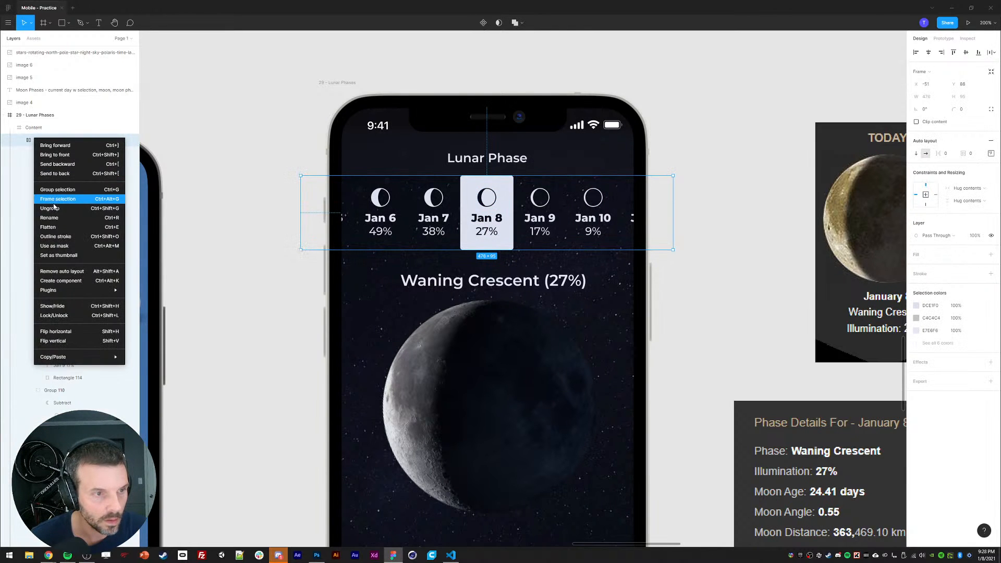
click(227, 172)
click(44, 140)
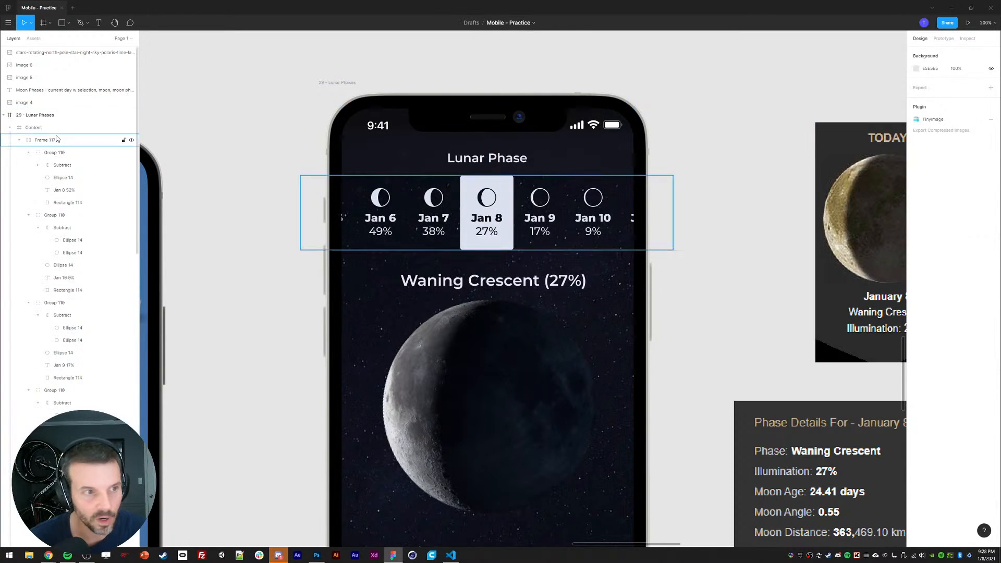
click(991, 140)
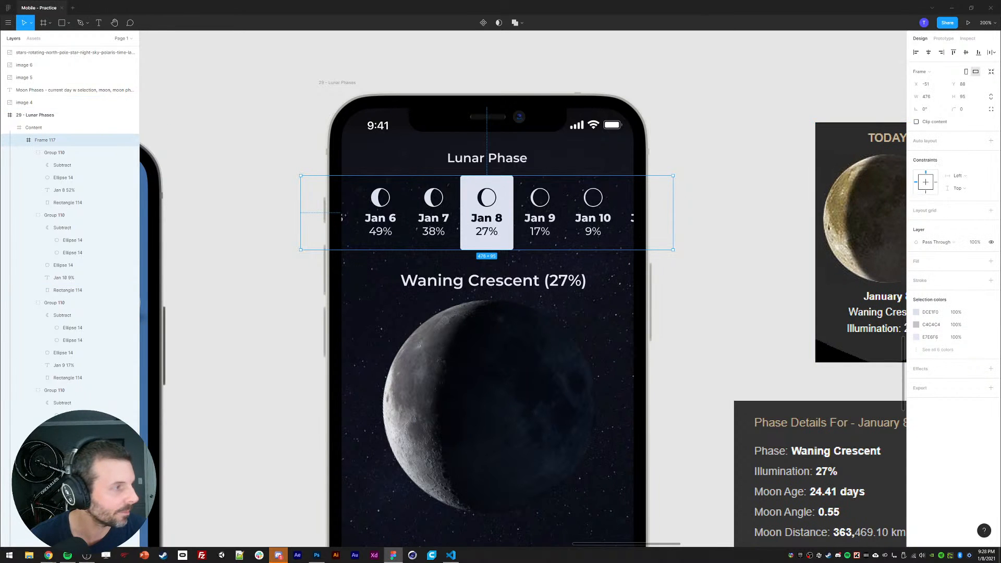
click(334, 283)
click(285, 285)
Step: Move the Jan 8 highlight rectangle a few pixels down from the top edge of the date row
key(ctrl+plus)
drag(300, 256, 286, 288)
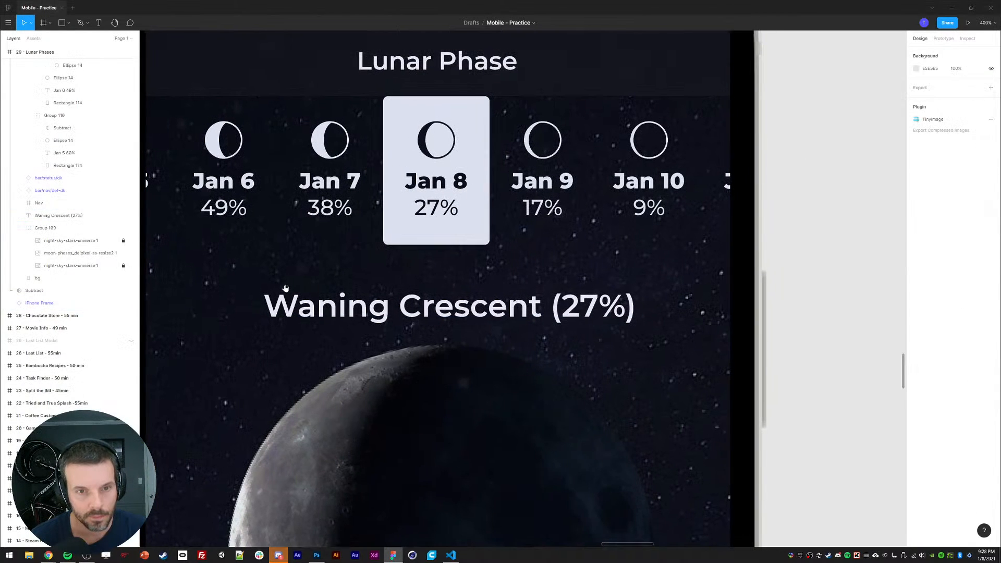
ctrl+click(392, 239)
key(shift+Down)
key(ctrl+minus)
key(Up)
key(Up)
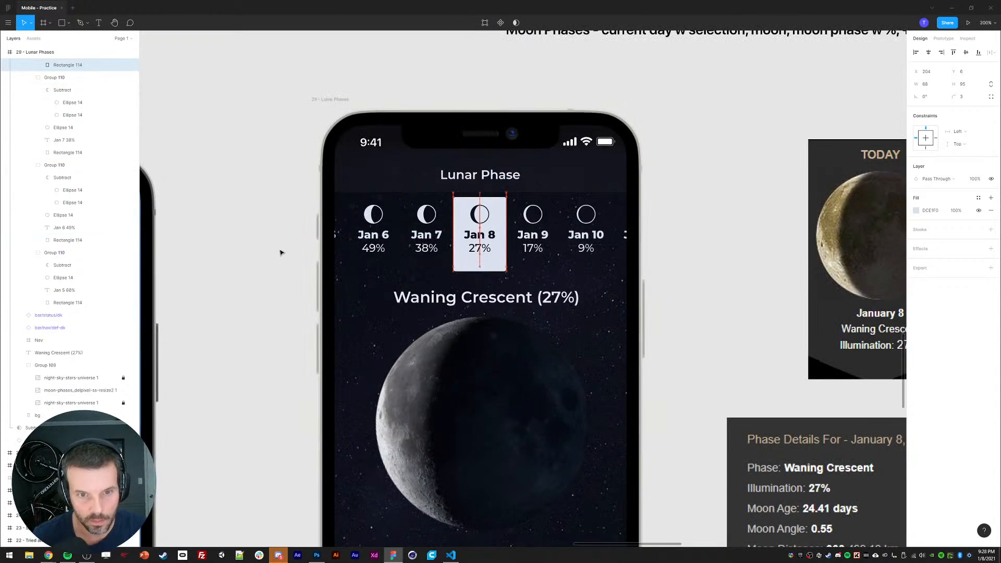
click(278, 258)
Step: Shift the whole Jan 8 group slightly lower in the date row and nudge its highlight rectangle back up a few pixels
scroll(289, 268, down, 1)
key(ctrl+minus)
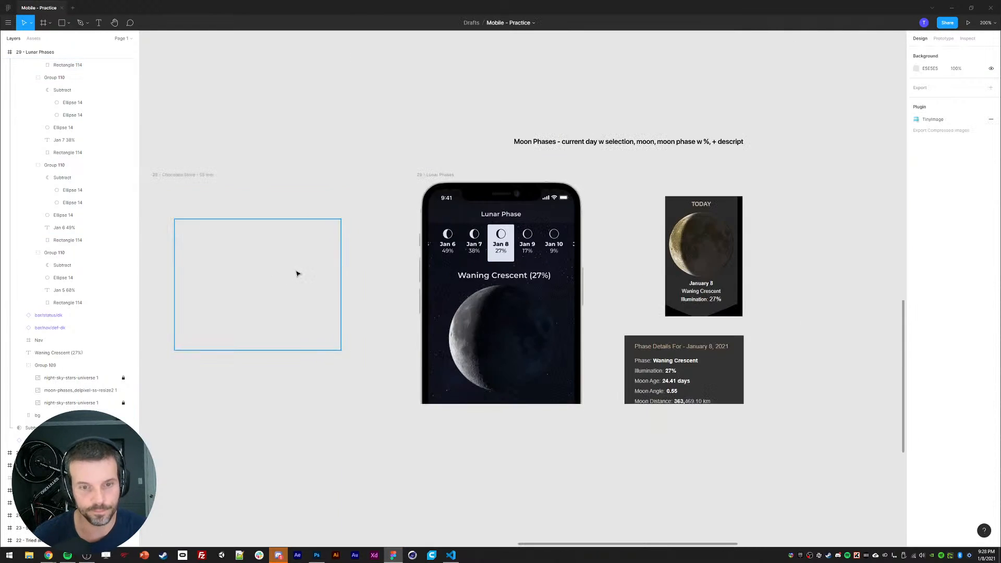
scroll(324, 281, down, 1)
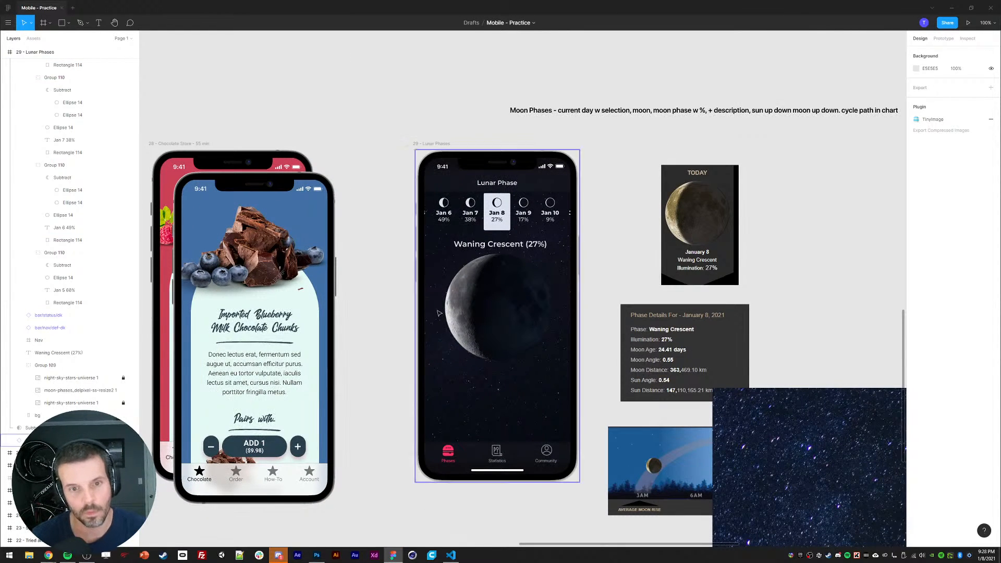
click(495, 218)
click(72, 335)
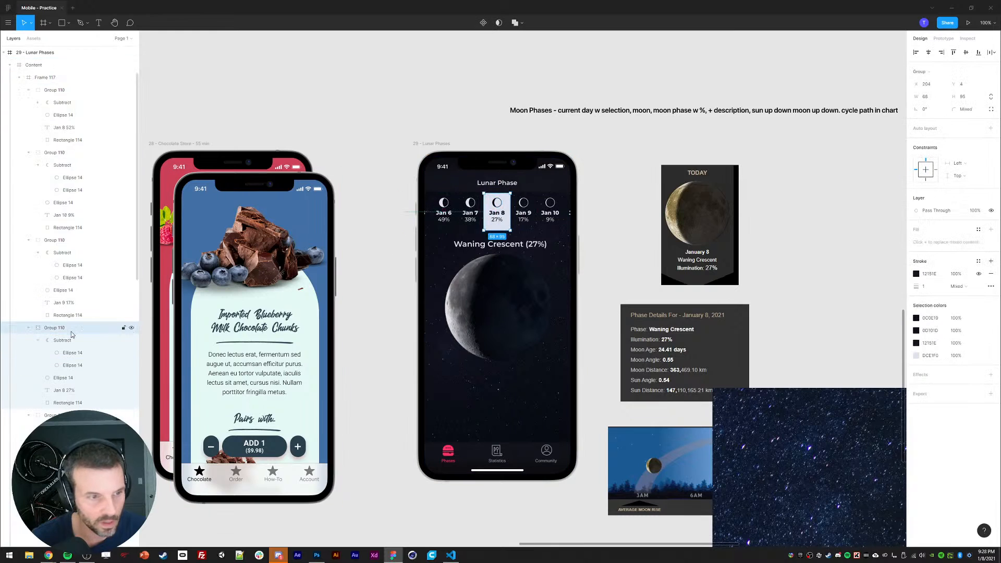
click(487, 235)
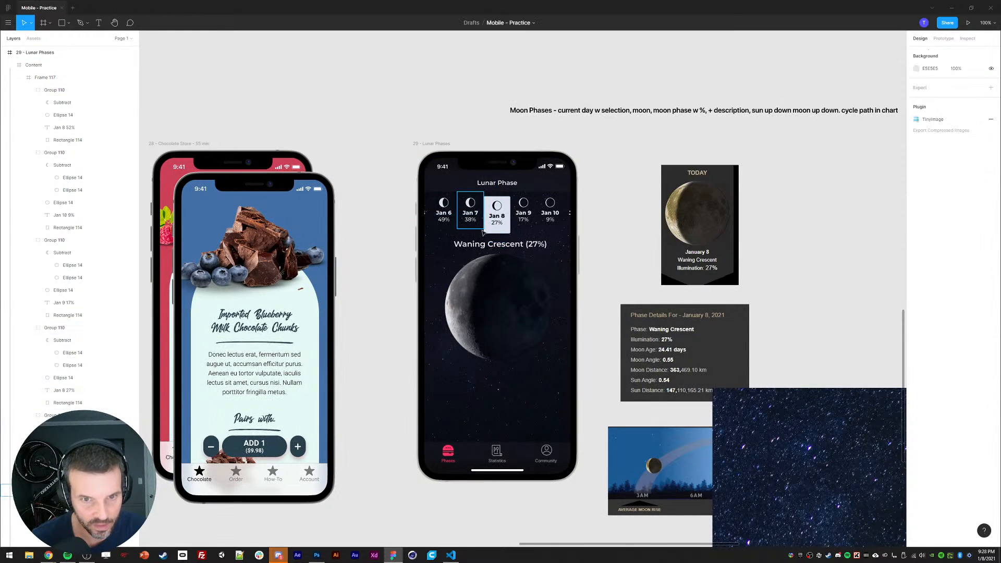
key(Up)
key(Up)
key(Up)
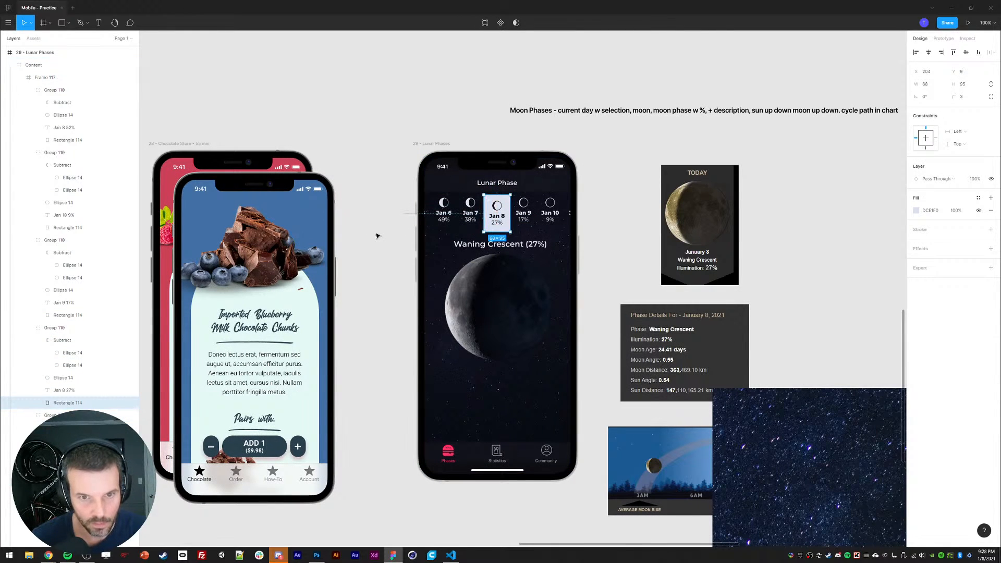
Step: Nudge every date group in the row except Jan 8 up by 3 pixels
click(368, 247)
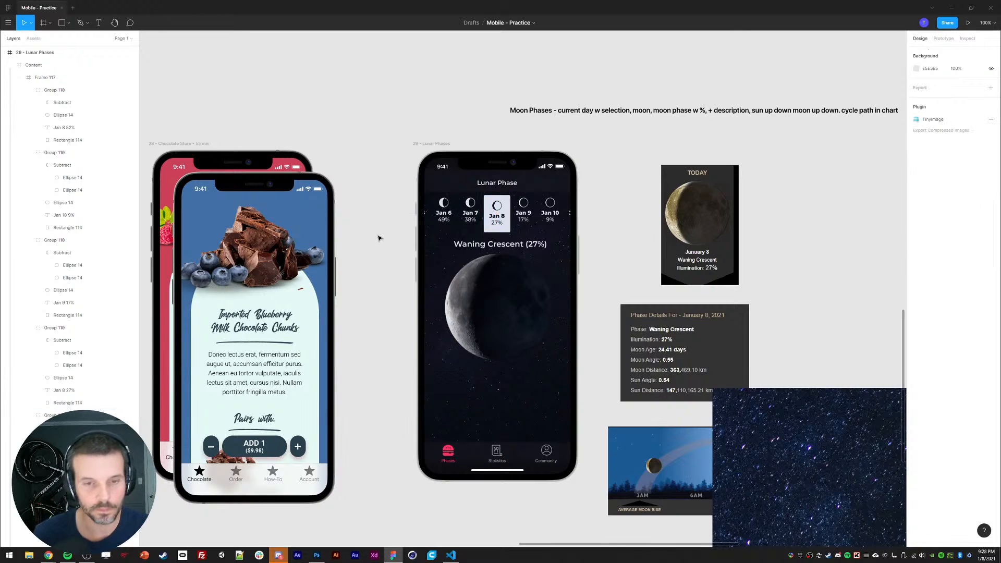
ctrl+click(443, 211)
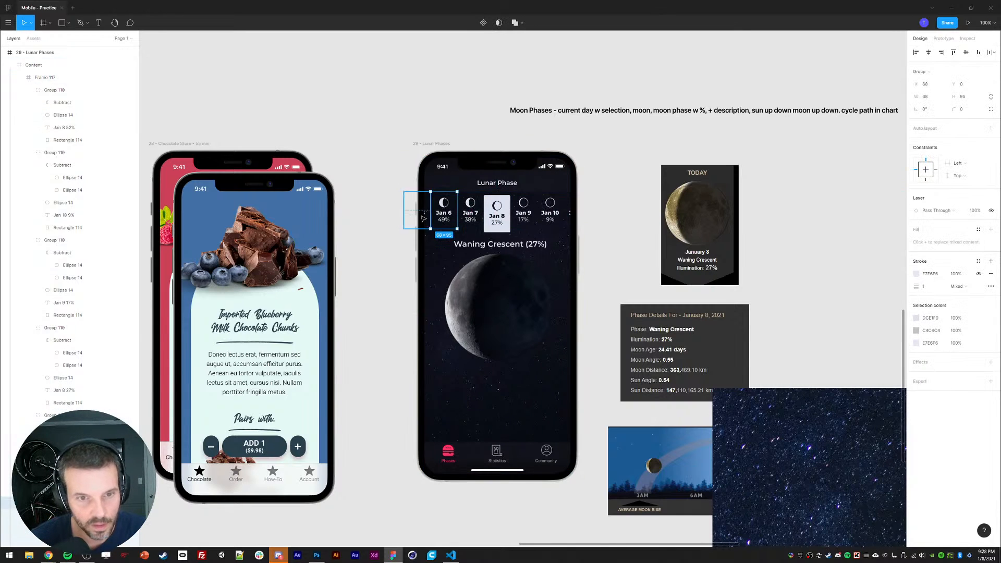
shift+click(469, 205)
shift+click(554, 219)
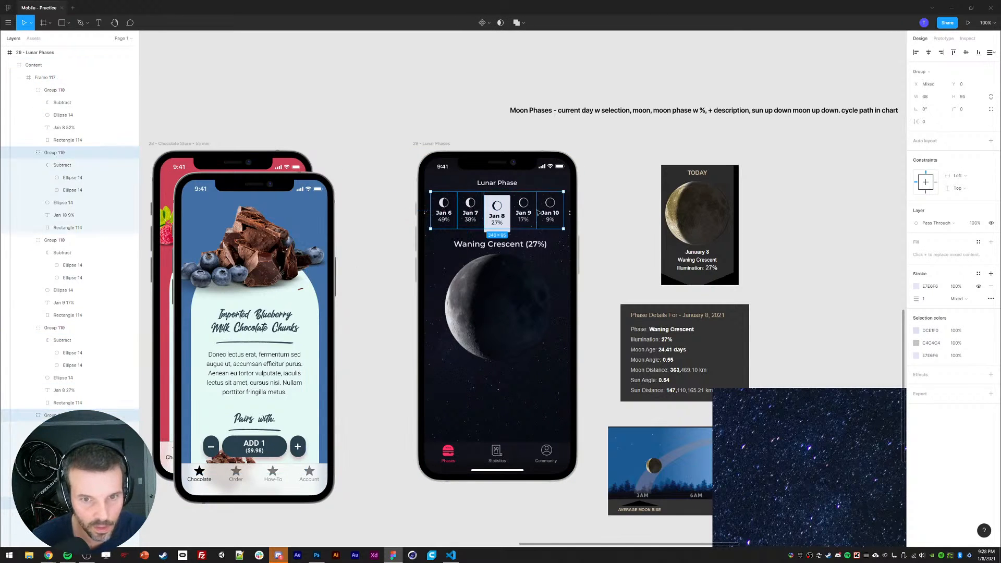
shift+click(524, 212)
shift+click(571, 218)
shift+click(428, 212)
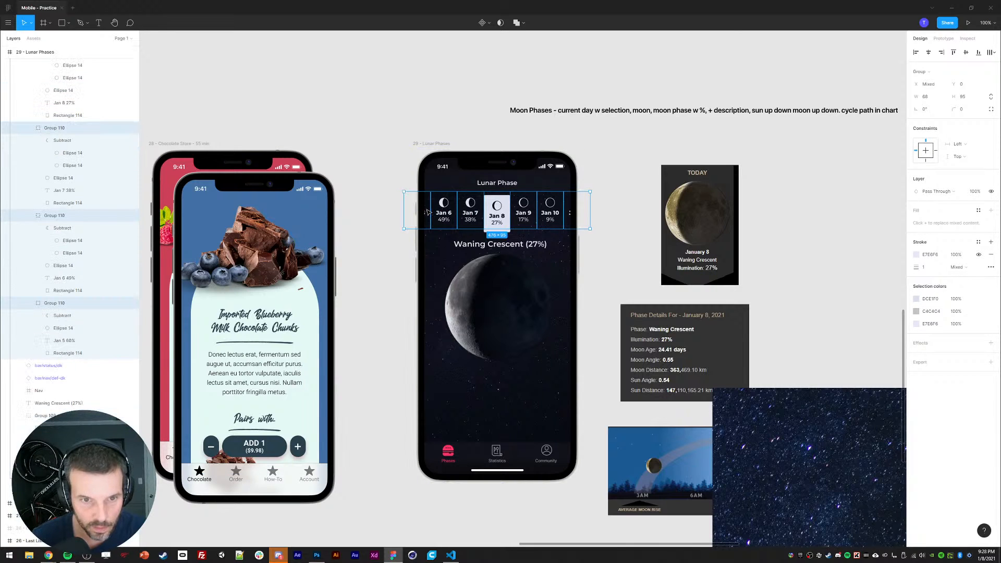
key(Up)
key(Up)
key(Up)
click(373, 267)
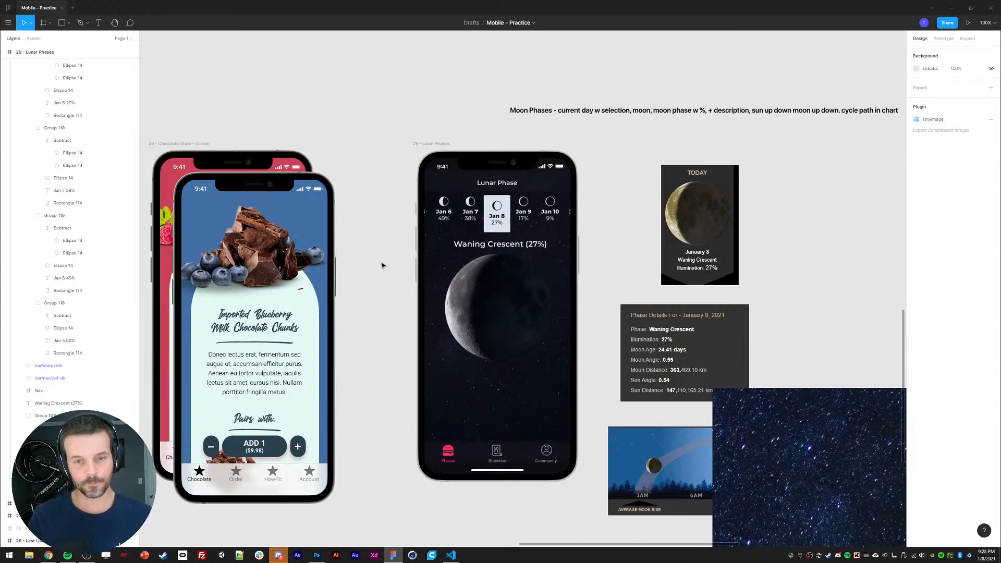
Step: Add a white linear gradient fill above the solid fill of the Jan 8 highlight rectangle
key(ctrl+plus)
click(450, 205)
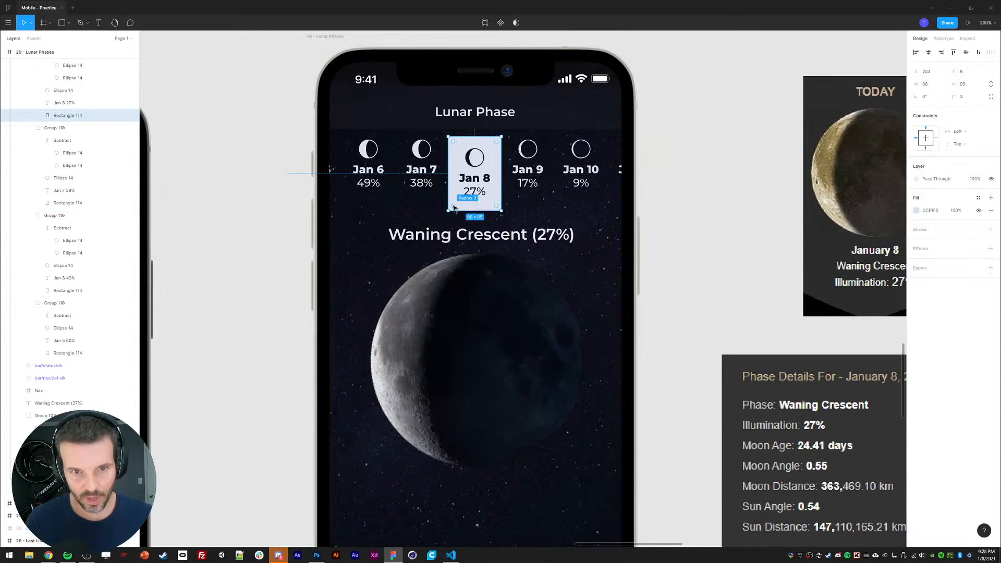
key(ctrl+plus)
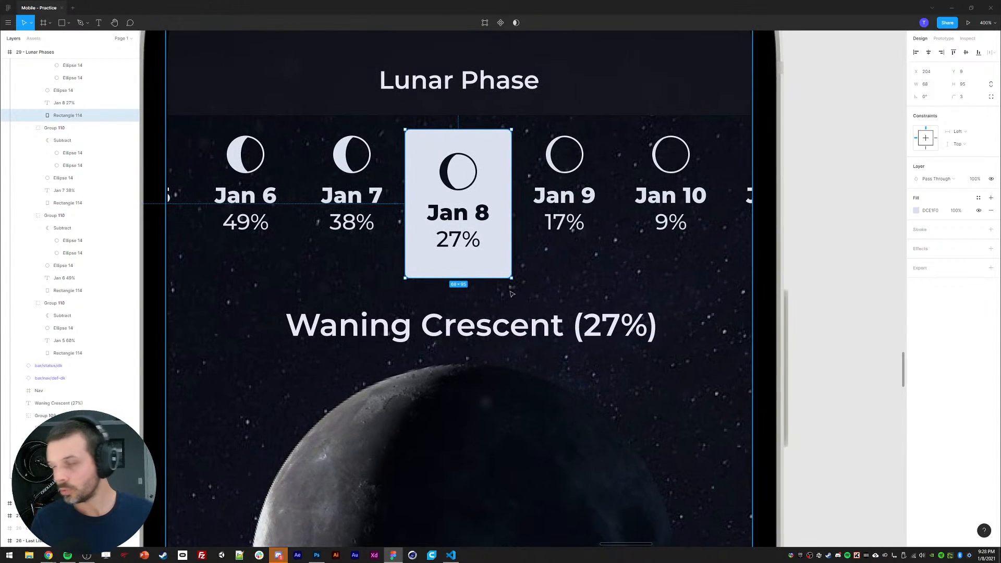
key(ctrl+minus)
drag(585, 314, 588, 262)
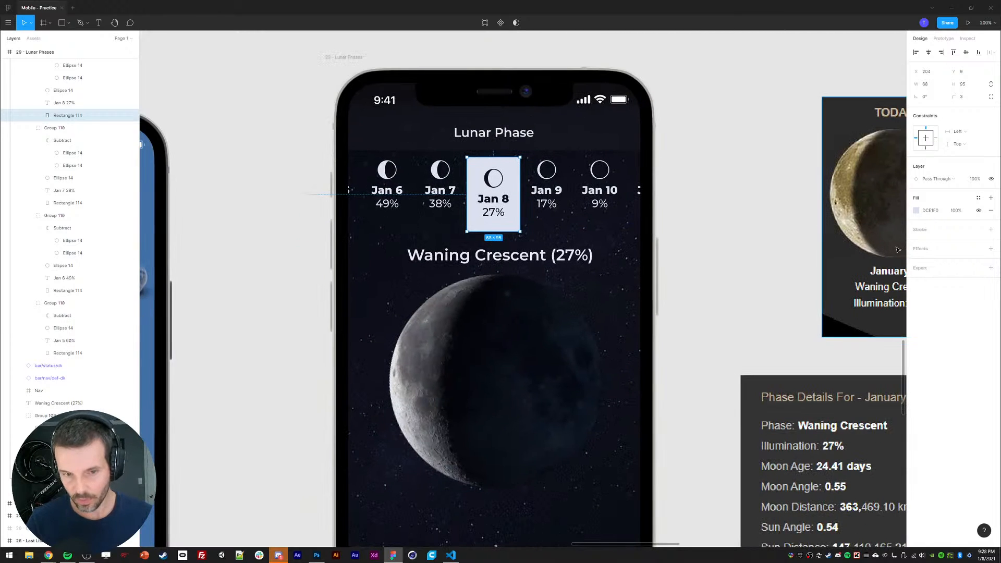
click(992, 198)
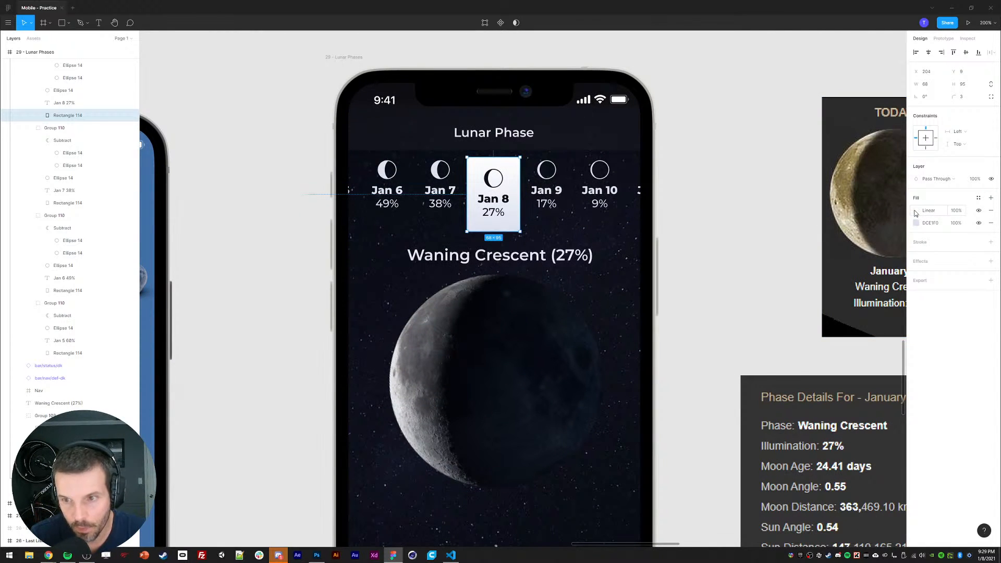
click(793, 240)
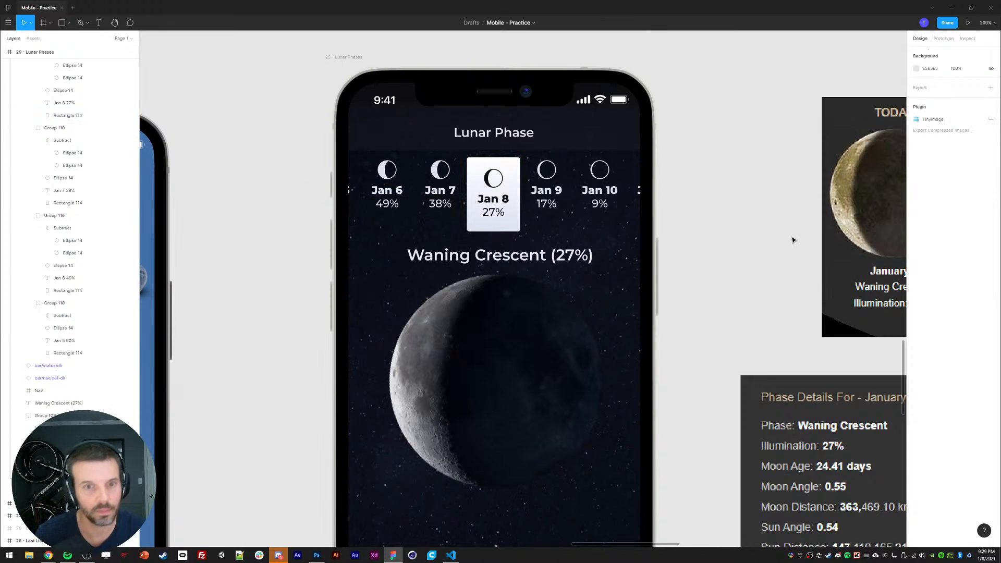
scroll(751, 219, up, 1)
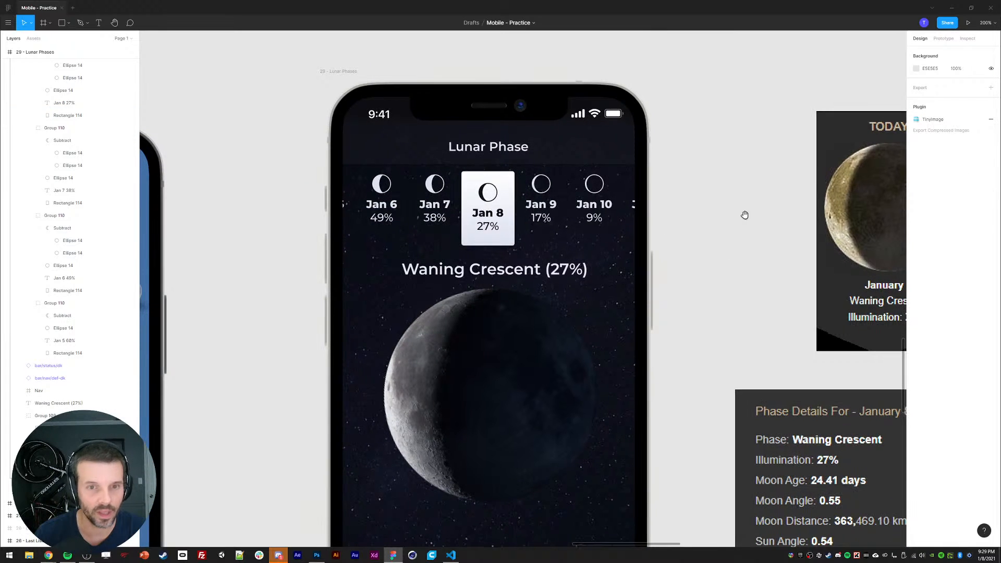
Step: Copy the color DCE1F0 from the Jan 8 highlight rectangle's solid fill and remove that solid fill
click(513, 241)
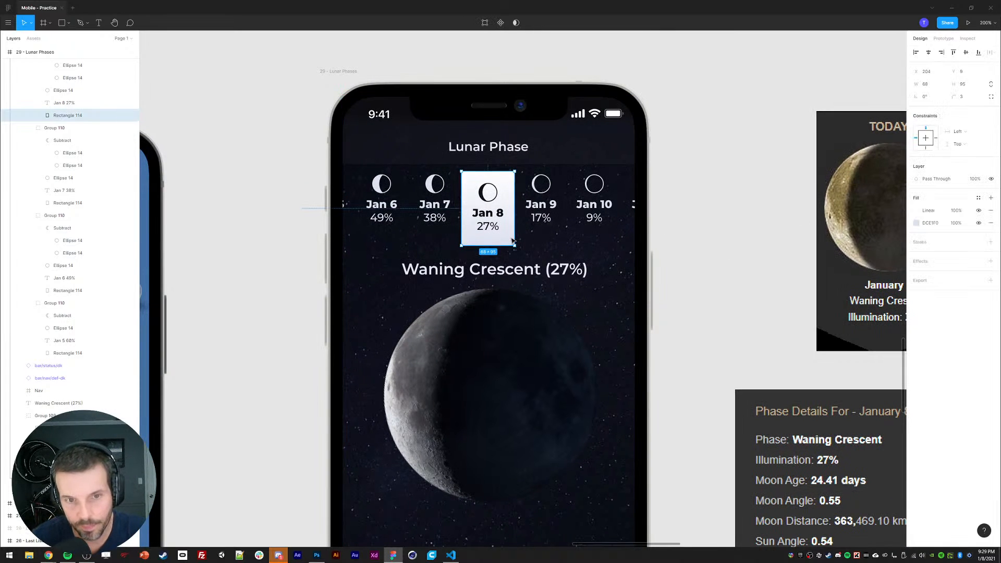
click(929, 223)
key(ctrl+c)
click(991, 223)
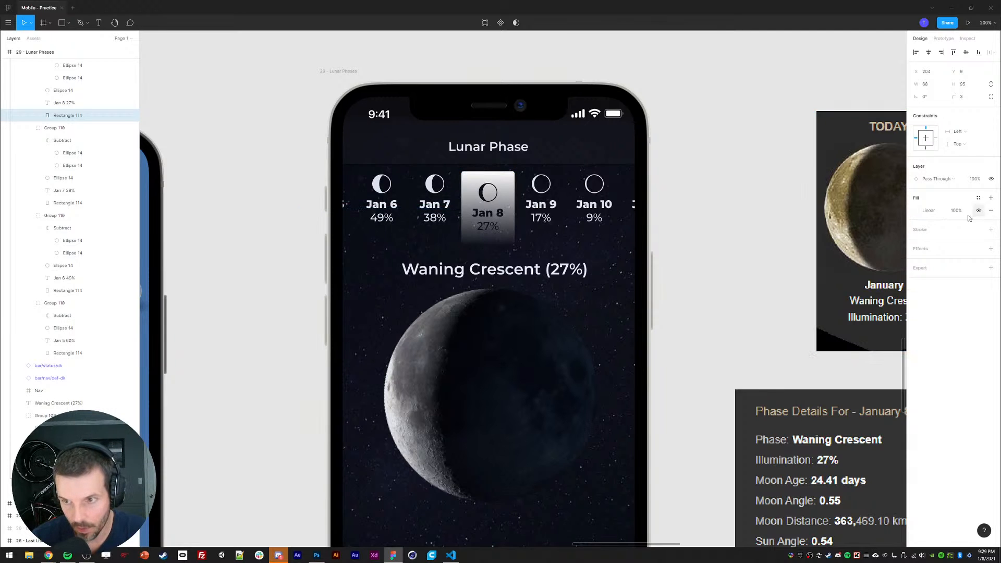
Step: Set the end stop of the Jan 8 highlight's linear gradient to DCE1F0 at 100% opacity
click(918, 211)
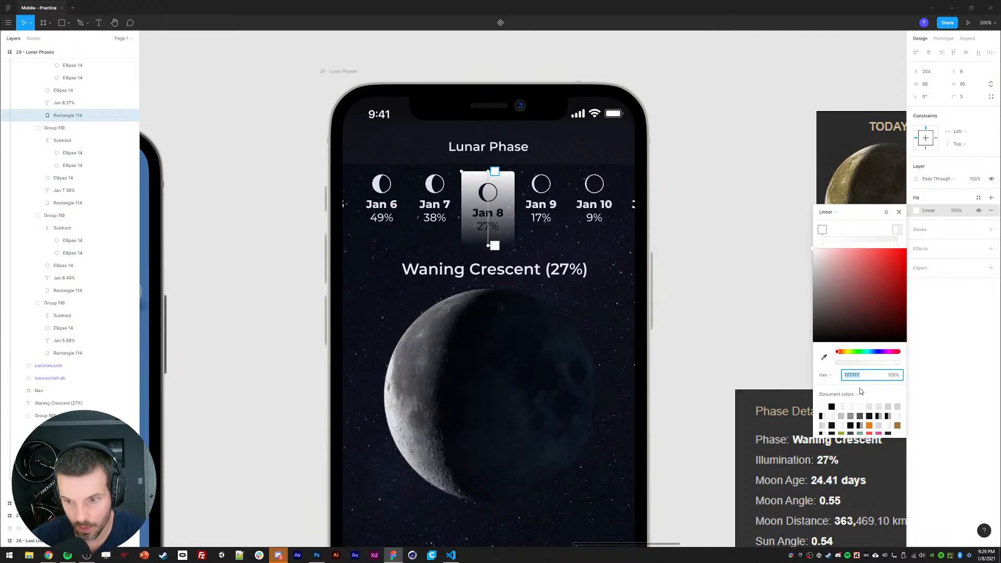
click(897, 230)
click(850, 375)
key(ctrl+v)
key(Return)
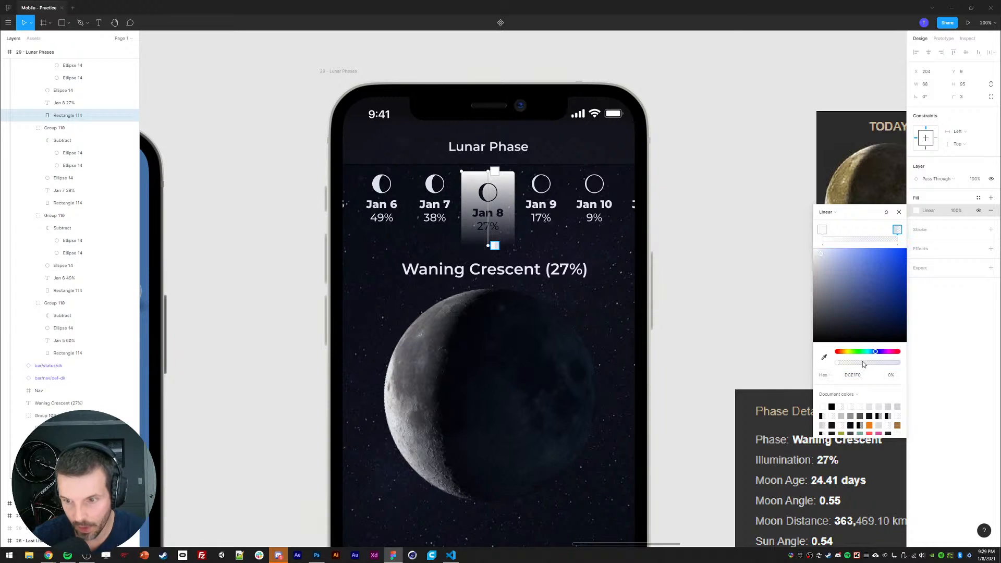
Step: Change the start stop of the Jan 8 highlight's gradient from white to a light grayish blue
click(822, 231)
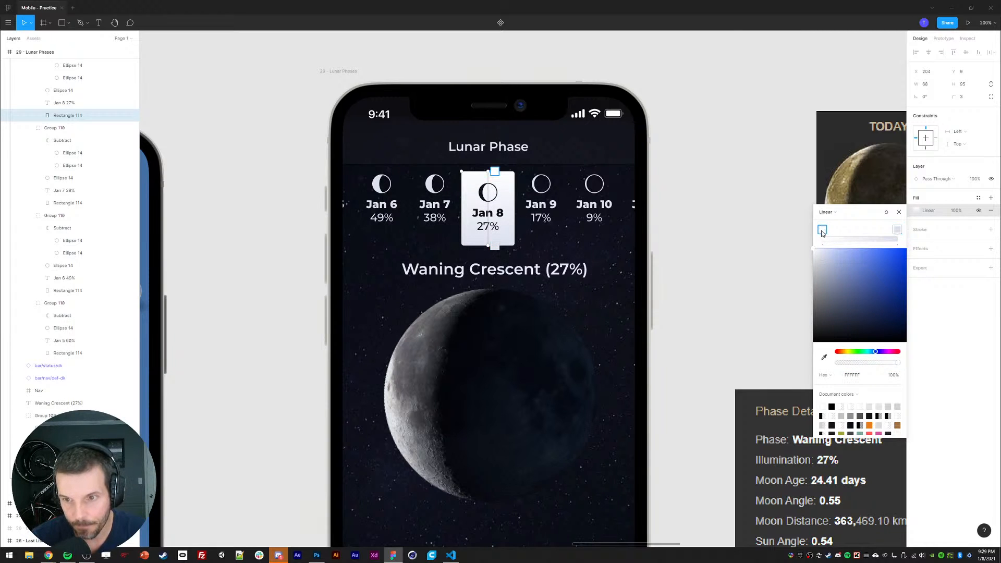
click(830, 262)
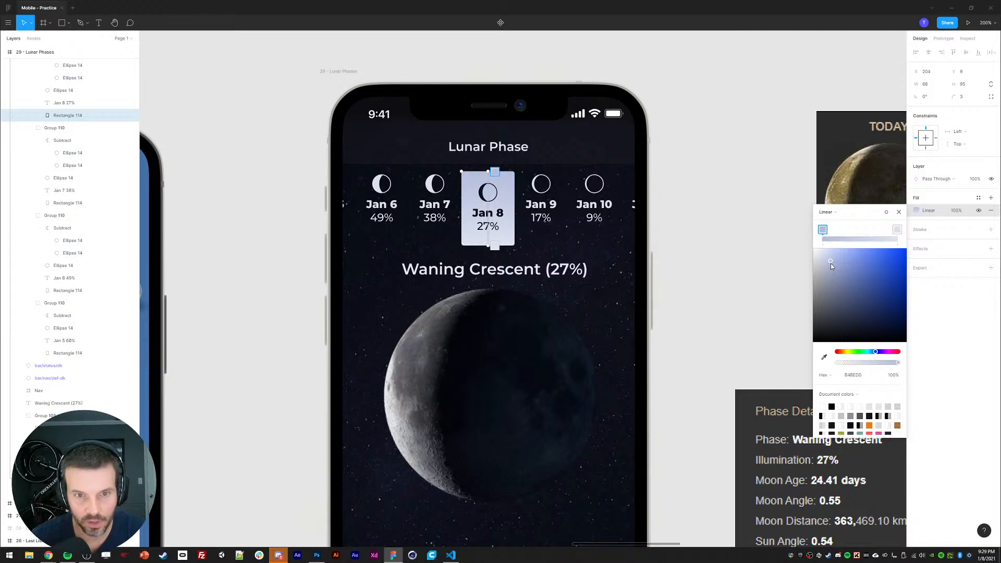
click(766, 257)
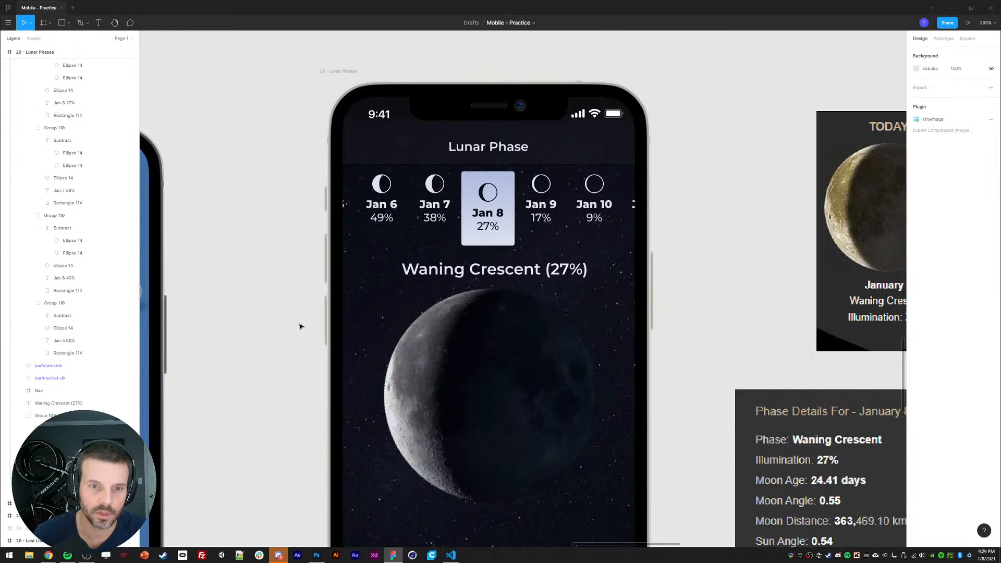
Step: Try the "Waning Crescent (27%)" heading higher, then settle it slightly below its original position
key(shift+0)
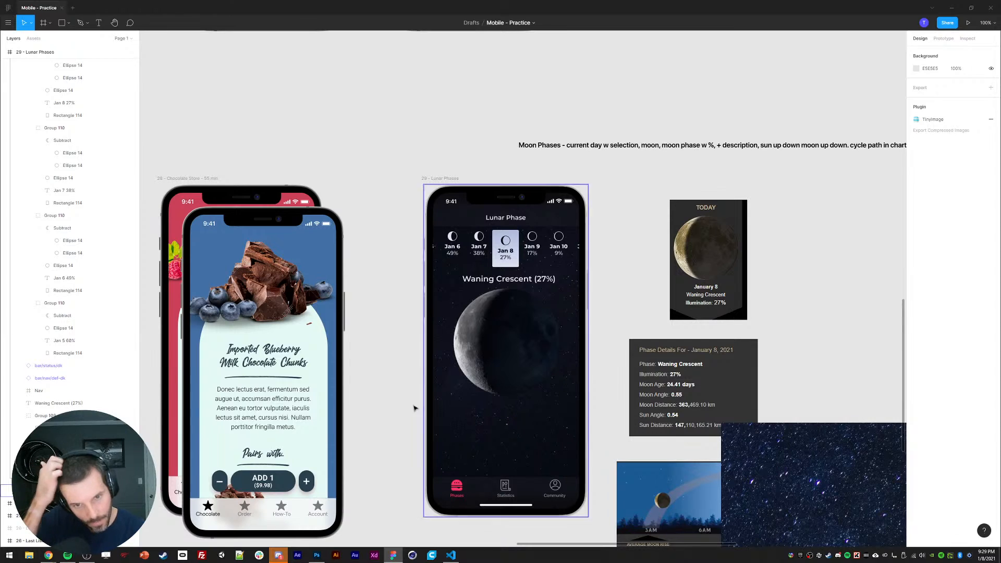
click(494, 280)
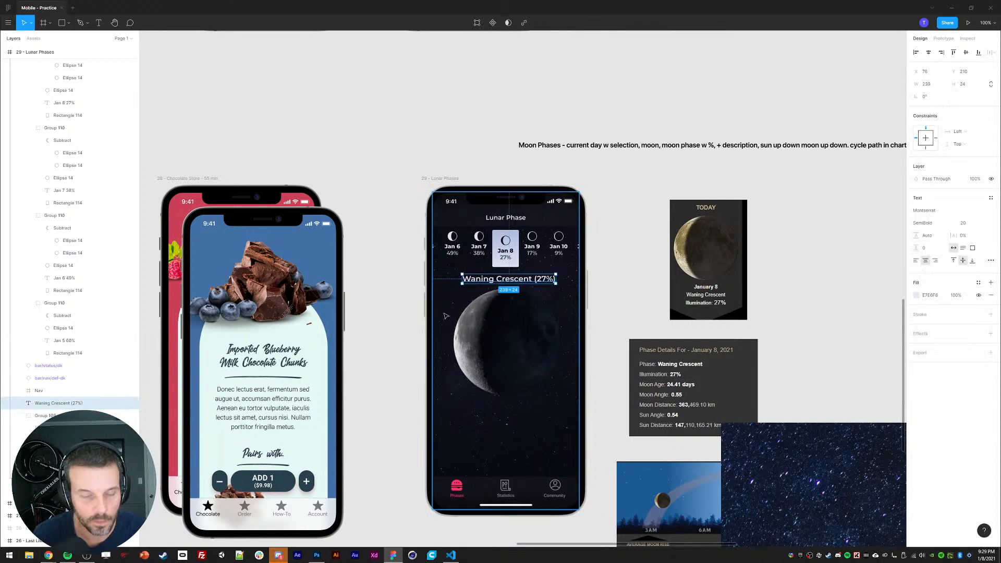
click(19, 417)
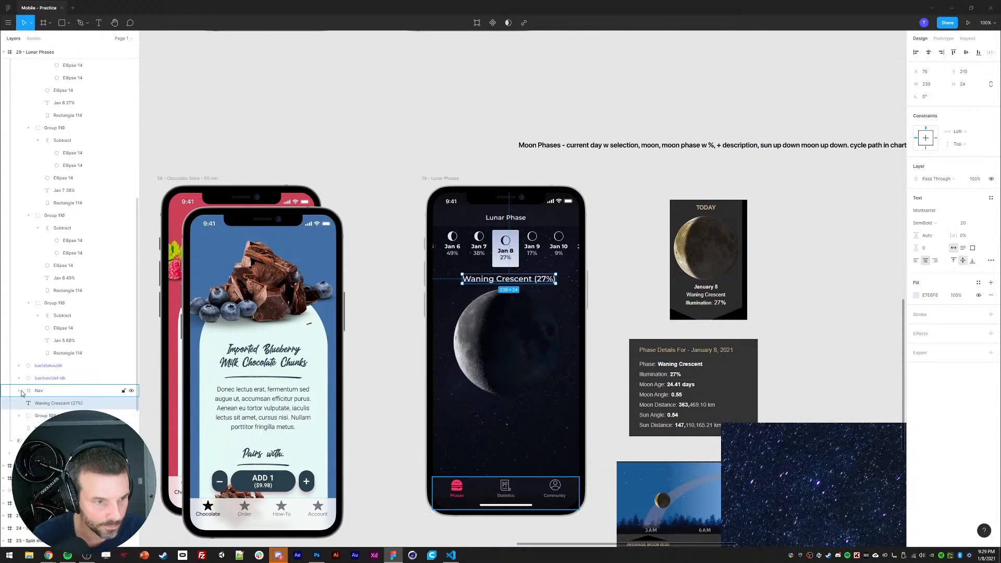
key(shift+Up)
key(shift+Up)
key(shift+Up)
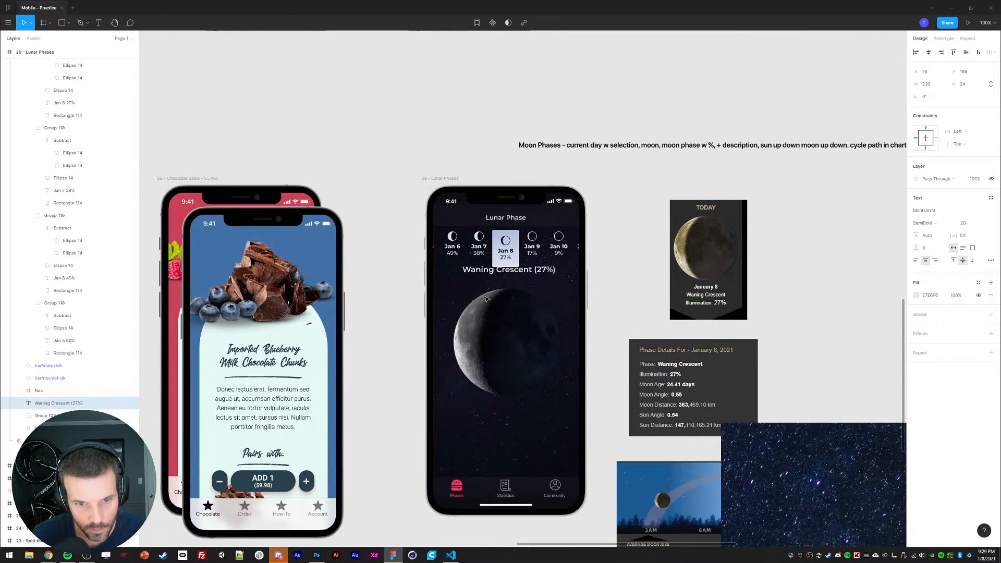
key(shift+Down)
key(shift+Down)
key(shift+Down)
key(Down)
key(Down)
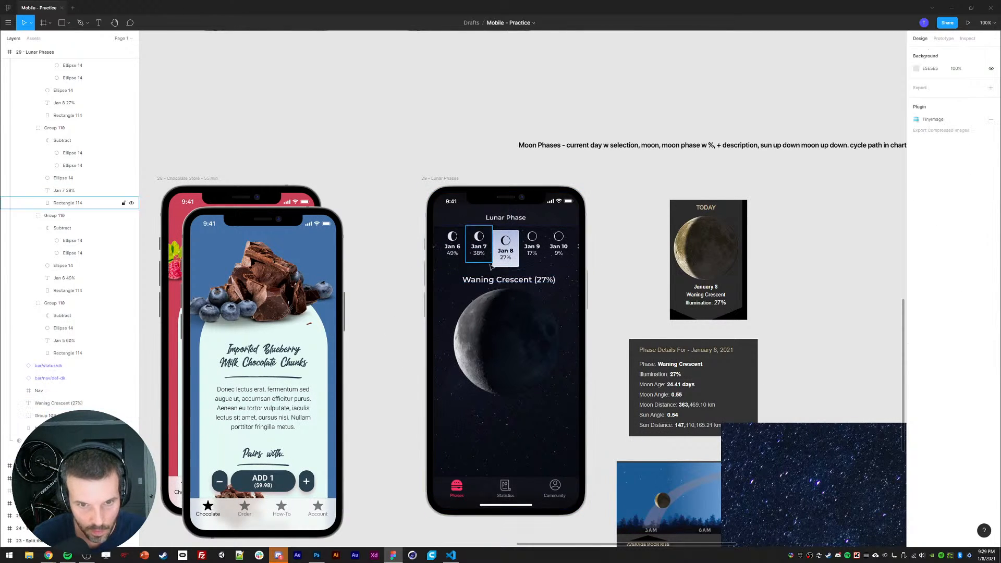
Step: Set the Jan 8 highlight rectangle's height to 87 and nudge its moon icon and date text up slightly
click(68, 115)
click(964, 84)
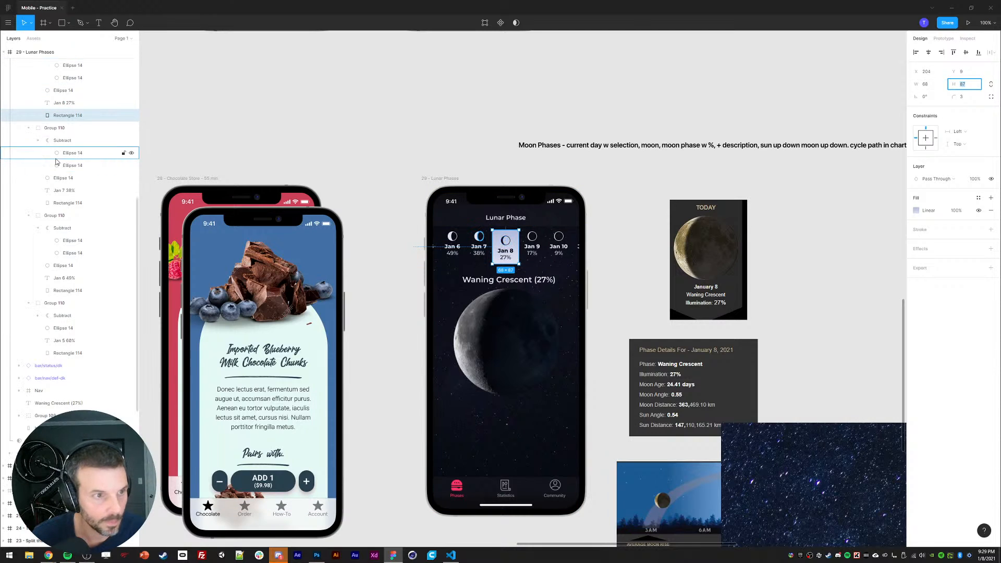
scroll(57, 162, up, 2)
click(57, 207)
shift+click(58, 160)
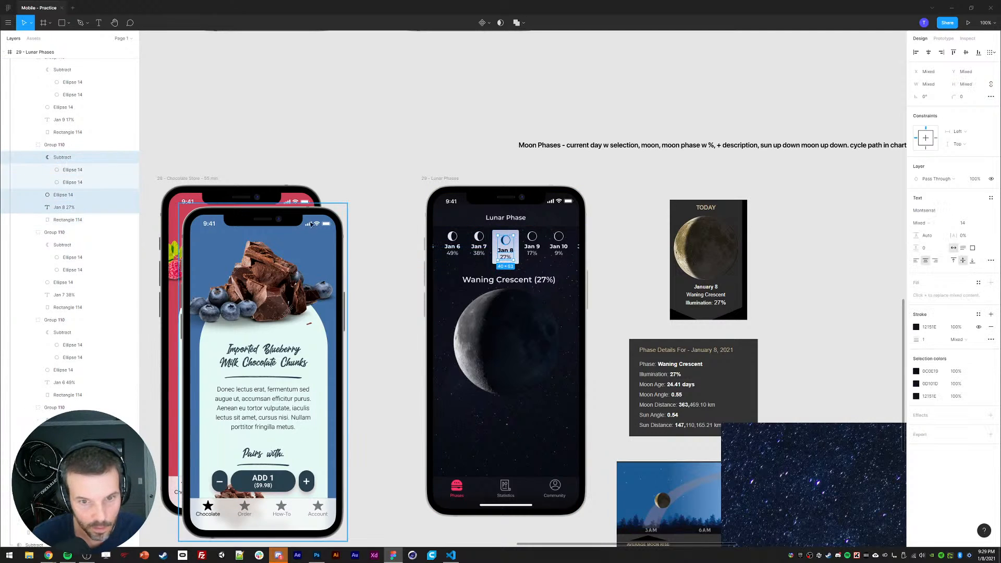
click(409, 321)
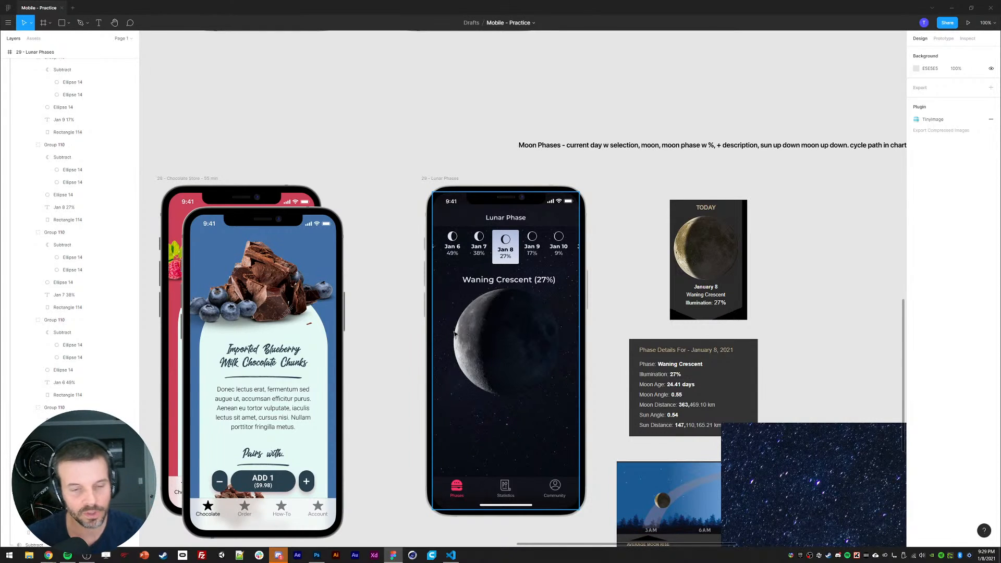
Step: Pull the midpoint of the Jan 8 highlight's bottom edge down about 6.5 px and bend the edge into a shallow curve
key(ctrl+plus)
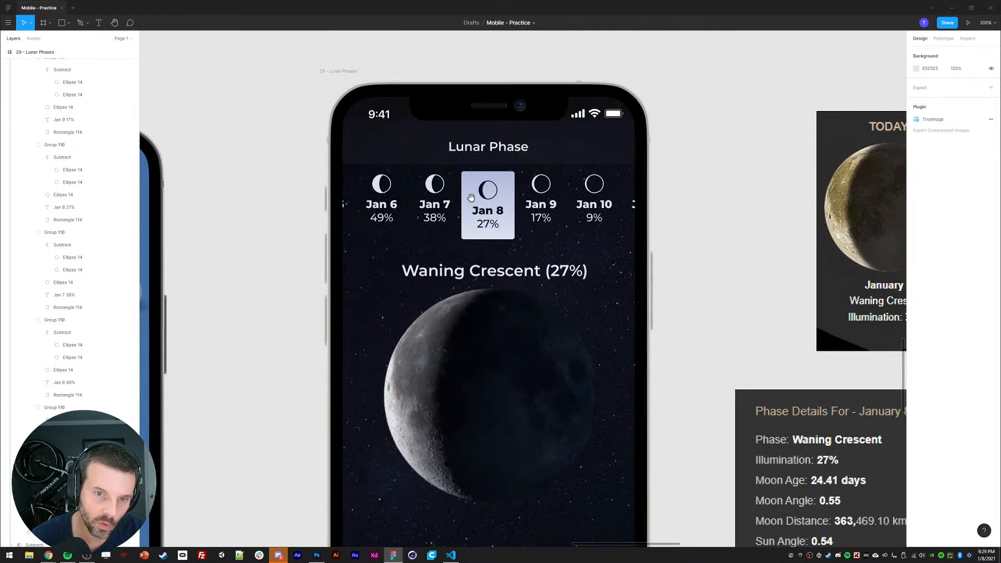
drag(471, 201, 477, 228)
key(ctrl+plus)
ctrl+click(447, 232)
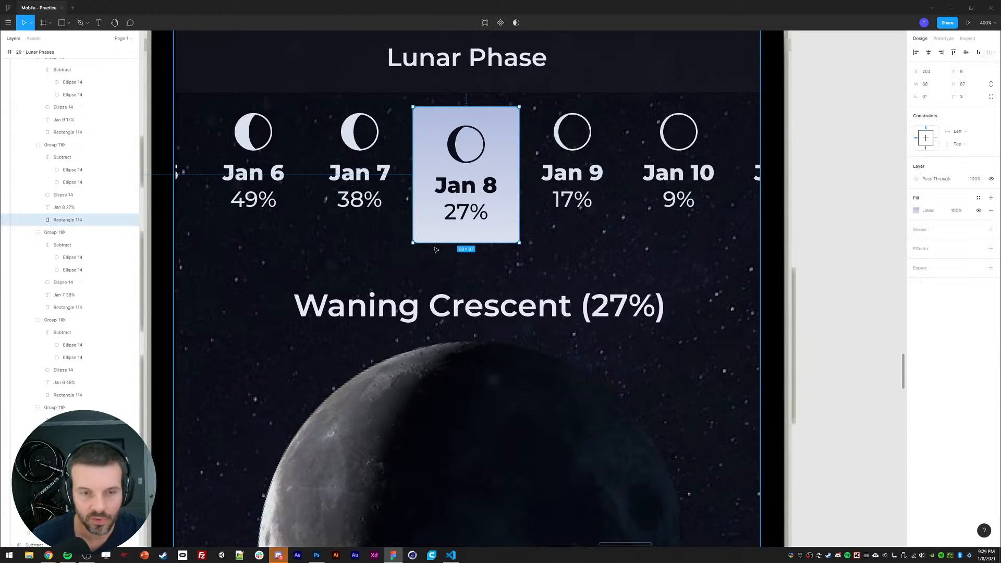
double_click(496, 231)
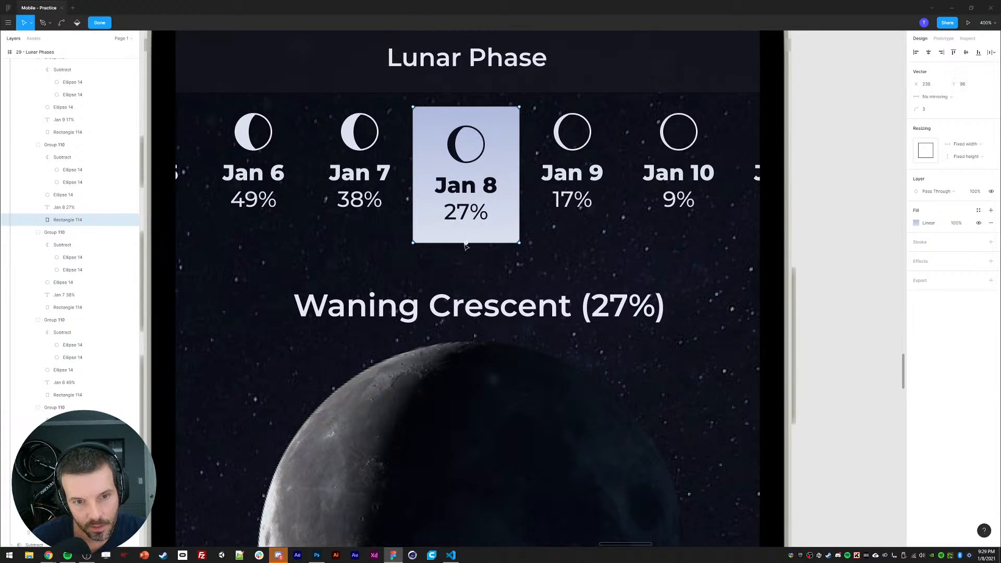
drag(466, 243, 468, 255)
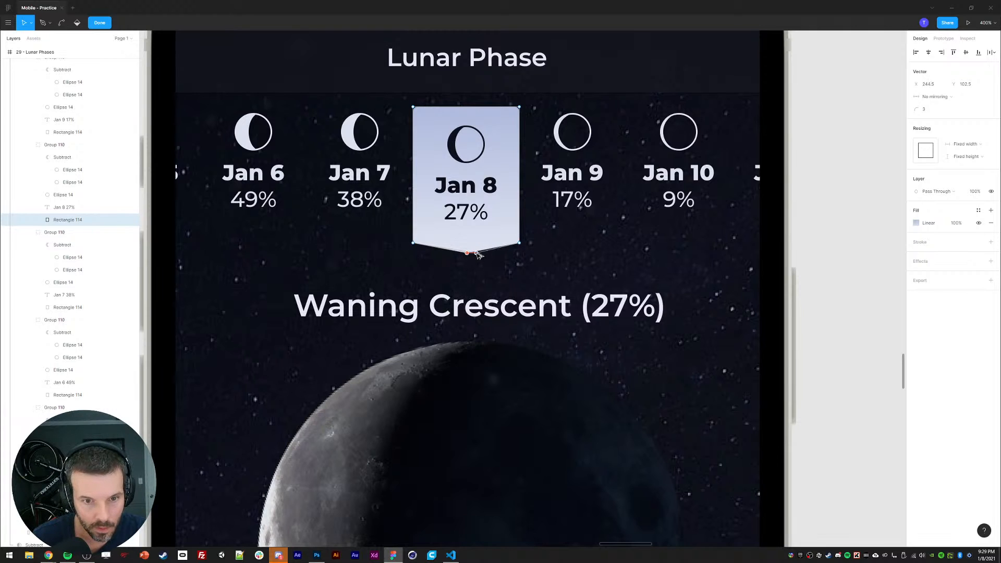
key(ctrl)
key(ctrl)
drag(468, 254, 501, 261)
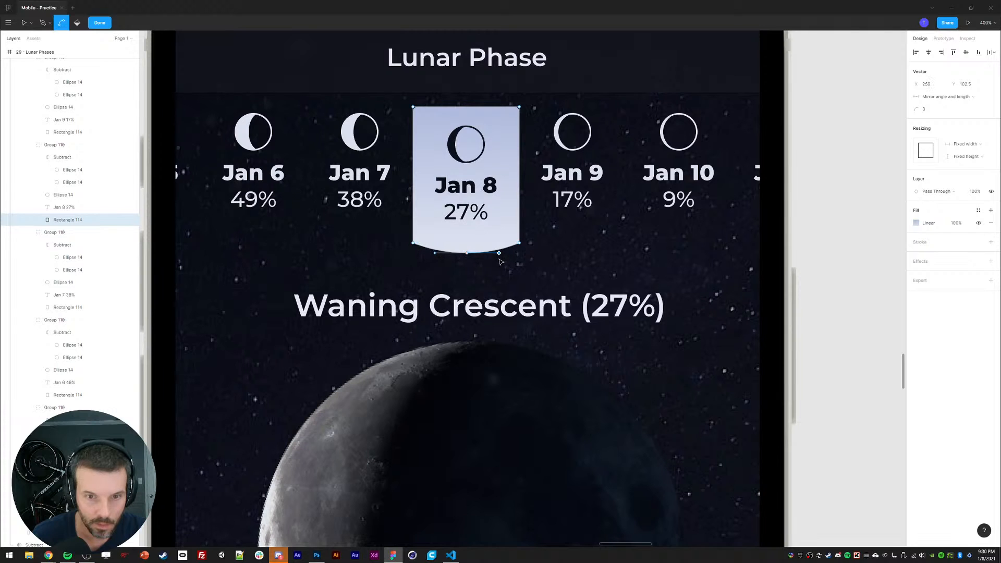
Step: Set the corner radius of the Jan 8 highlight's bottom-left point to 8 and finish editing the shape
key(ctrl+a)
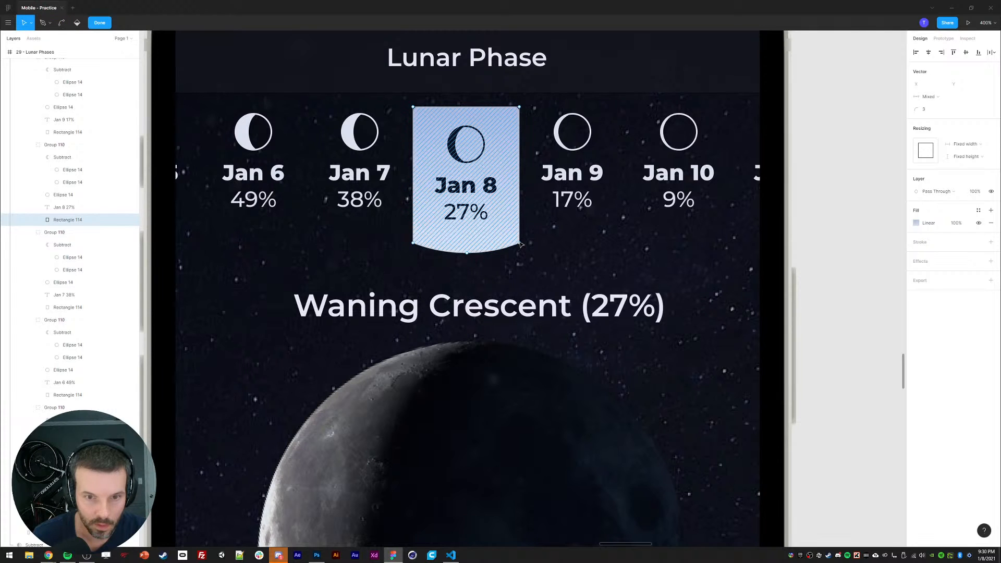
click(413, 244)
click(926, 110)
text(8)
key(Return)
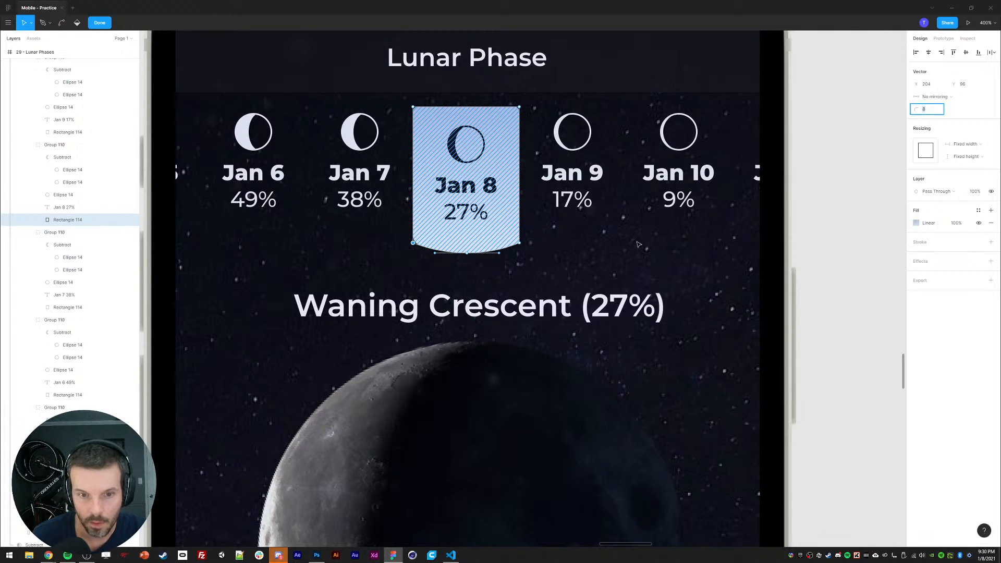
key(Escape)
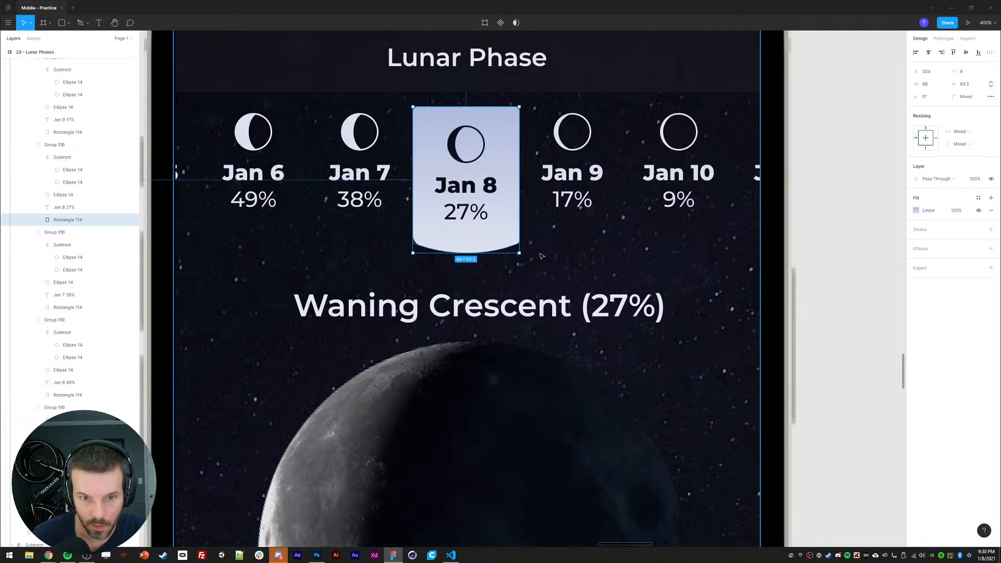
Step: Round the Jan 8 highlight's bottom-right point to match its bottom-left point, finish editing the shape and deselect it
key(Return)
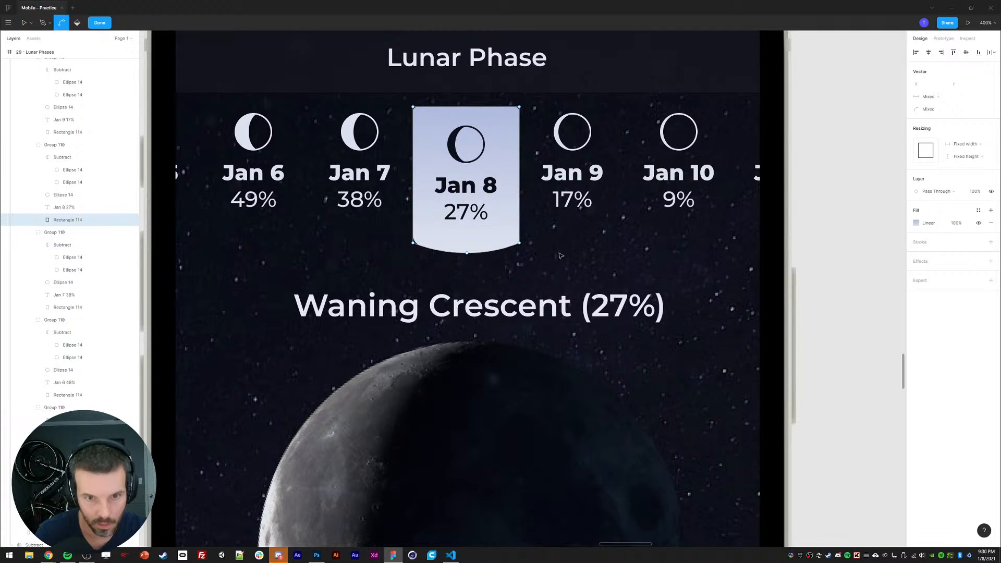
key(v)
click(520, 243)
click(926, 109)
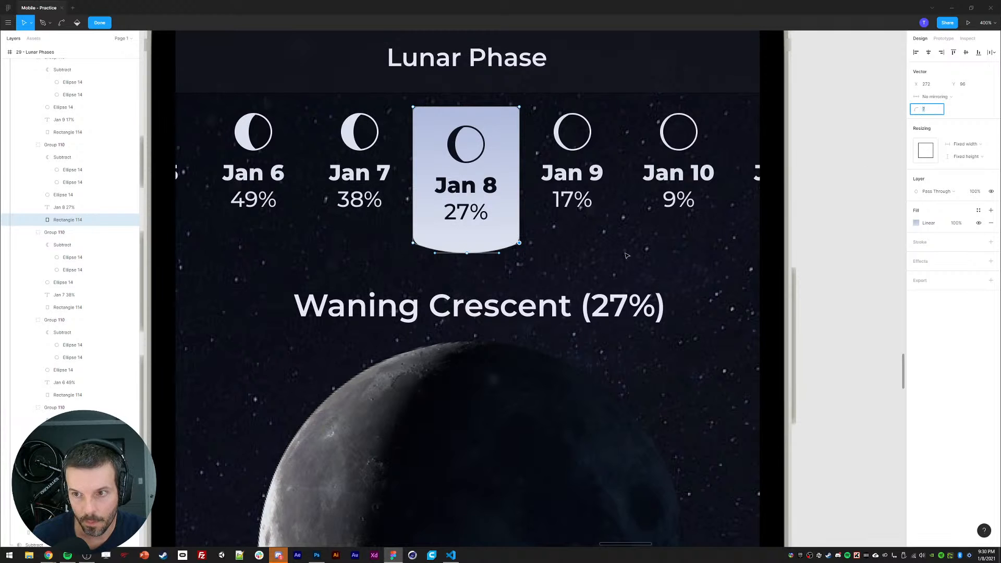
key(Escape)
key(Escape)
key(Escape)
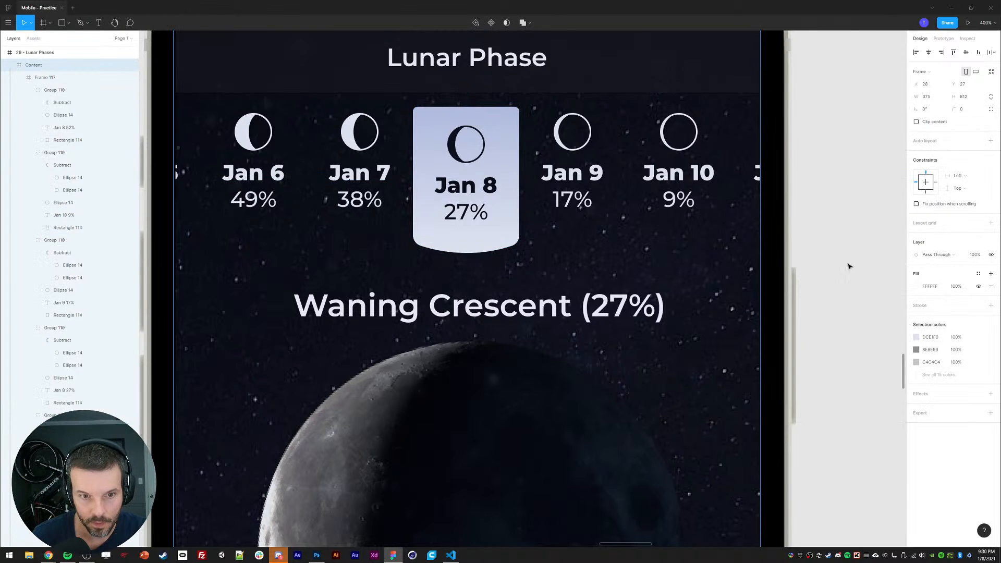
key(minus)
key(minus)
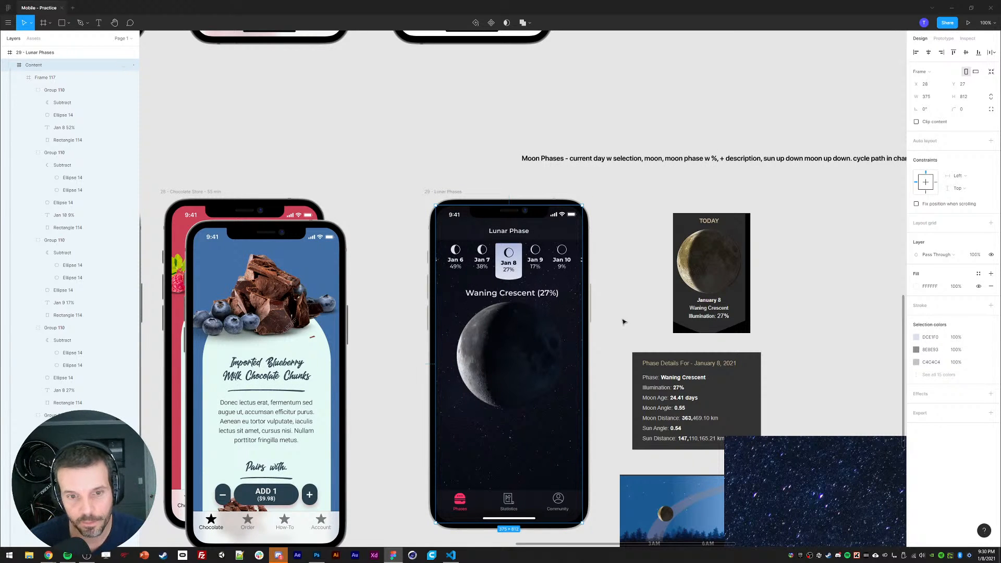
click(637, 329)
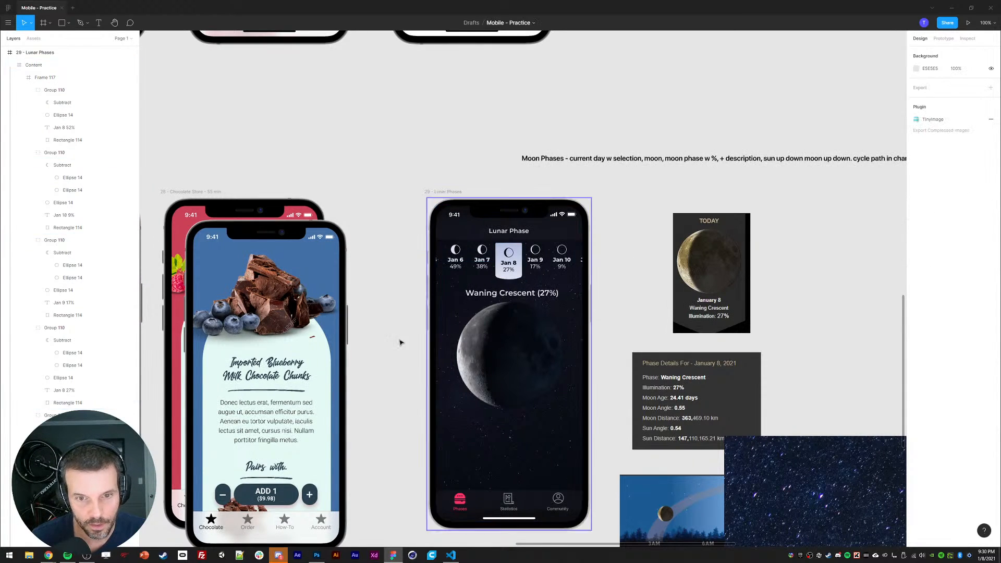
Step: Delete the "TODAY" moon reference image beside the Lunar Phases phone mockup
scroll(396, 345, down, 1)
scroll(392, 348, down, 2)
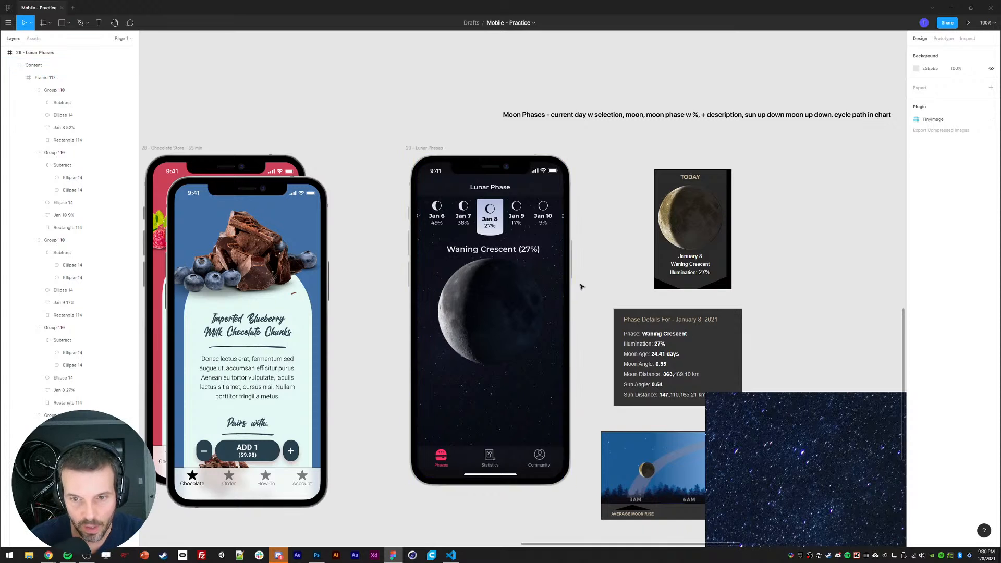
scroll(581, 284, down, 1)
click(665, 238)
key(Delete)
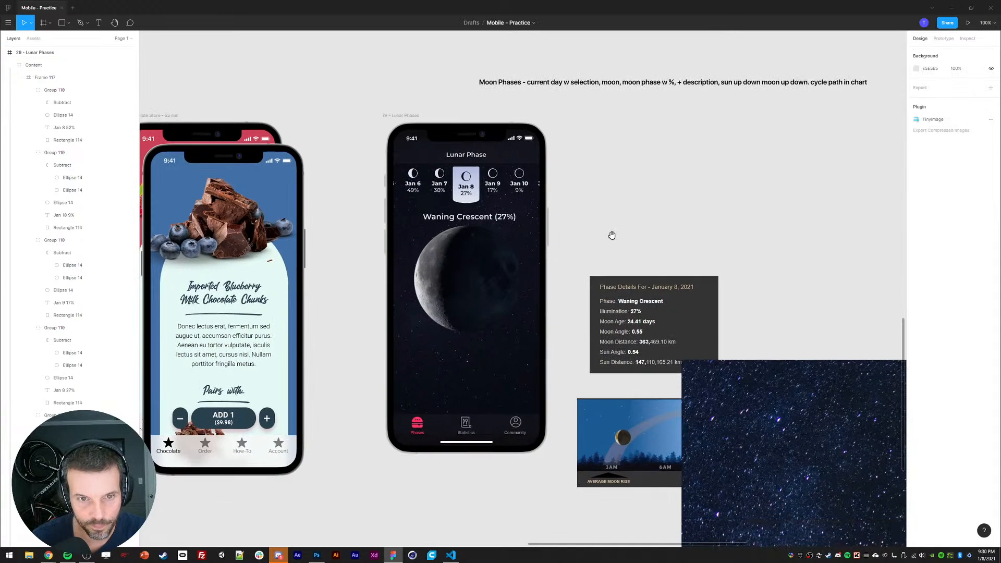
Step: Move the Phase Details reference image up into the space beside the upper half of the Lunar Phases mockup
scroll(610, 232, down, 1)
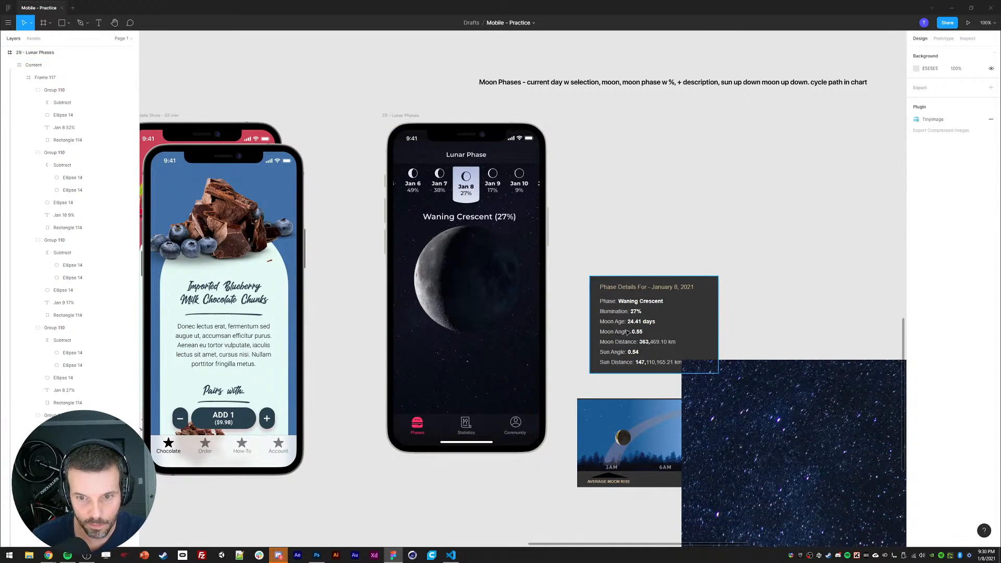
drag(626, 313, 627, 219)
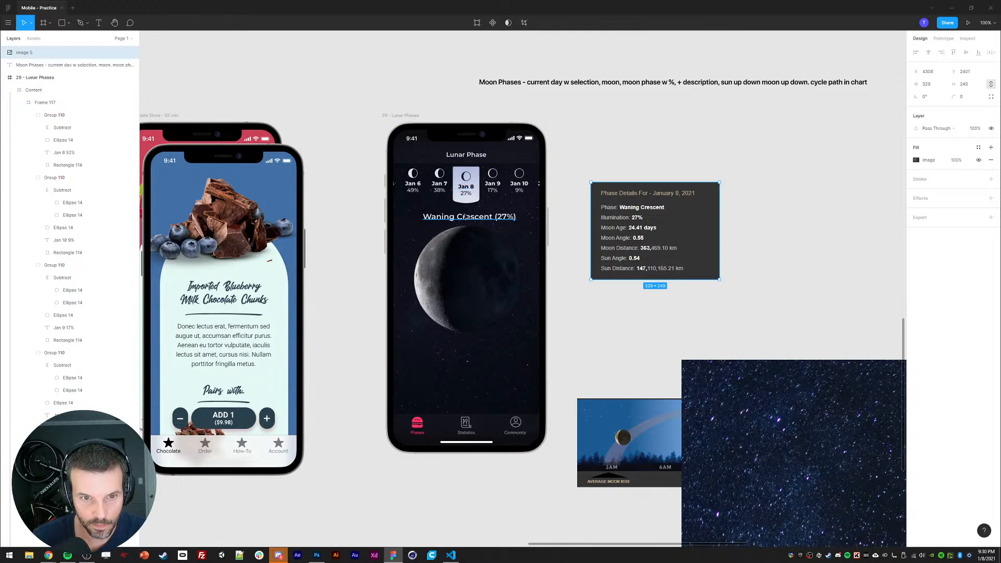
click(607, 152)
scroll(615, 302, down, 1)
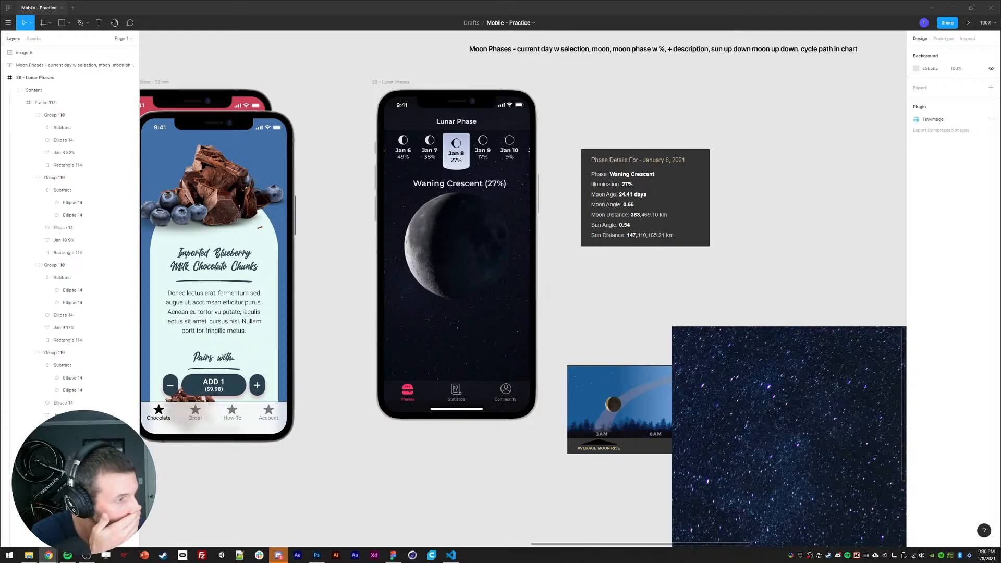
Step: Remove "current day w selection, moon, moon phase w %," from the Moon Phases requirements note above the mockup
drag(657, 141, 640, 173)
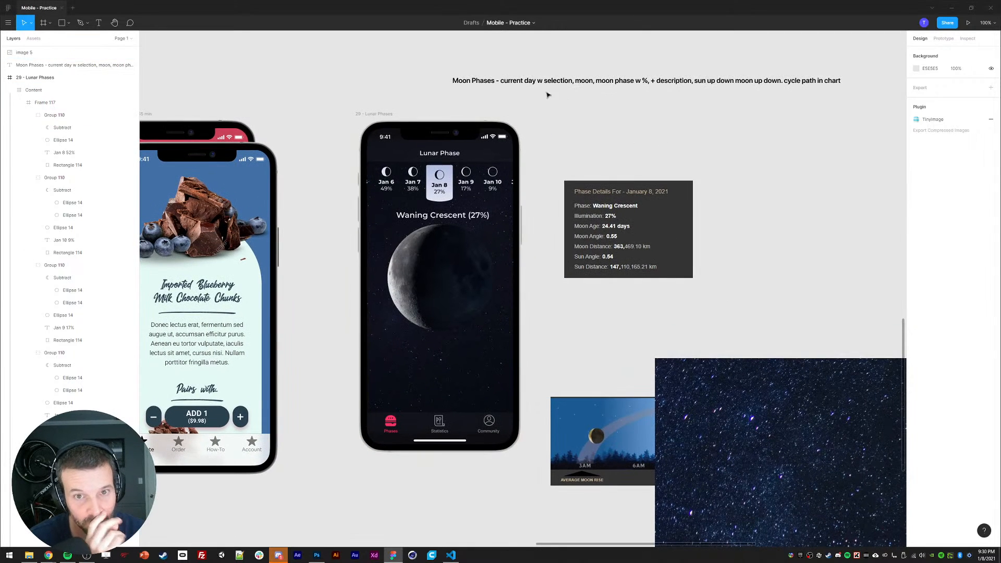
double_click(536, 82)
click(529, 80)
drag(505, 81, 642, 83)
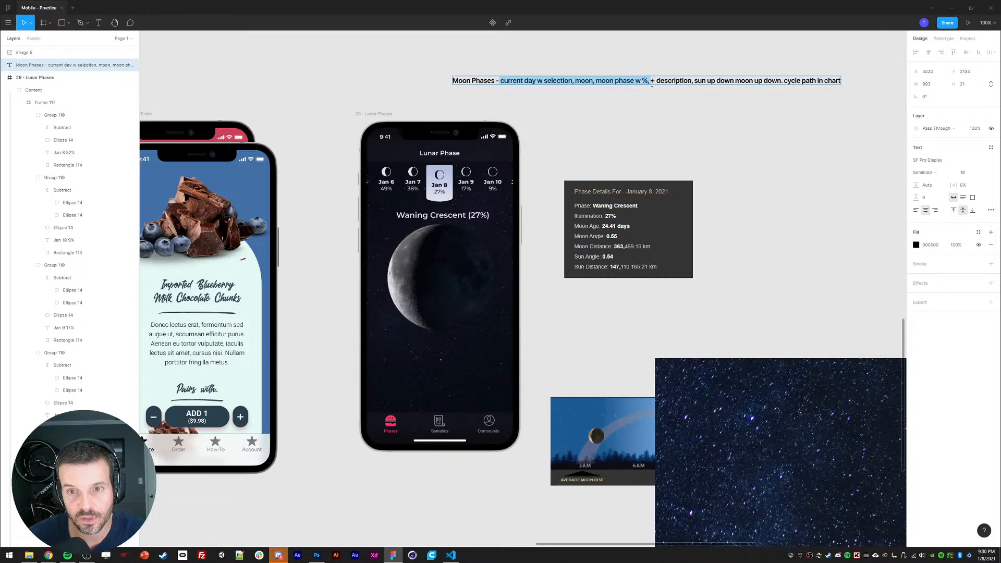
key(BackSpace)
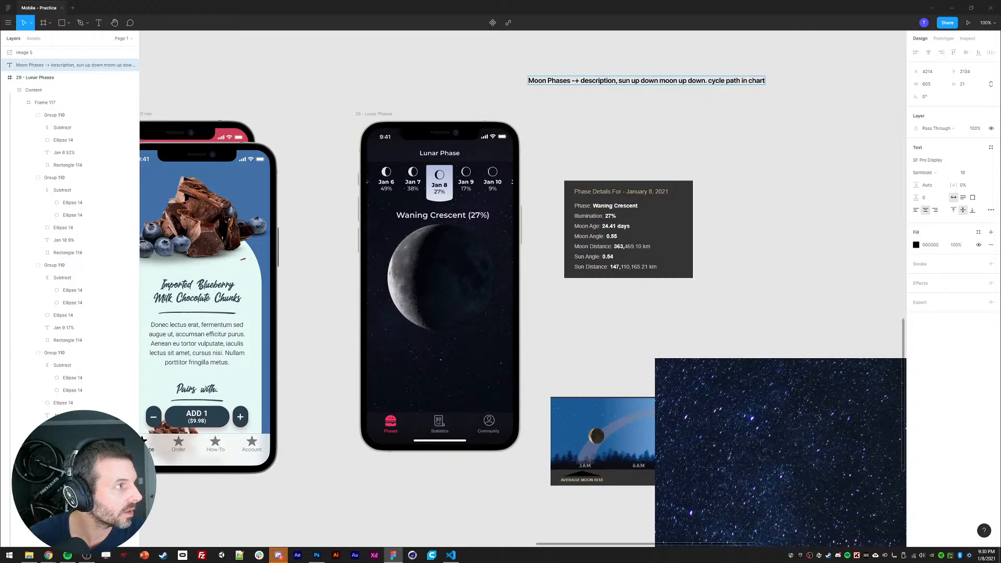
Step: Switch to the browser and review the moongiant.com page for January 8, 2021, including its description and phase details
key(alt+Tab)
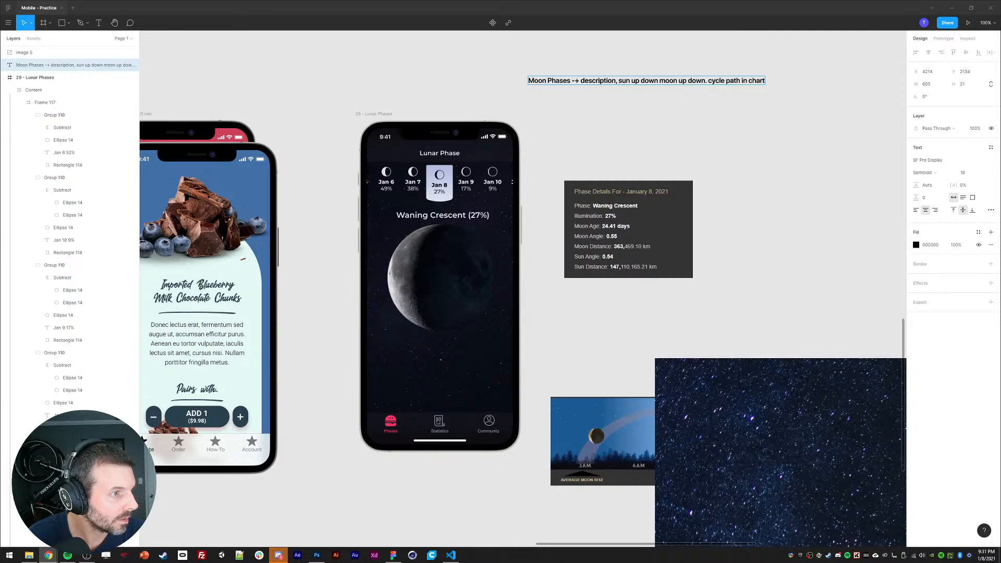
drag(1000, 58, 346, 25)
click(432, 285)
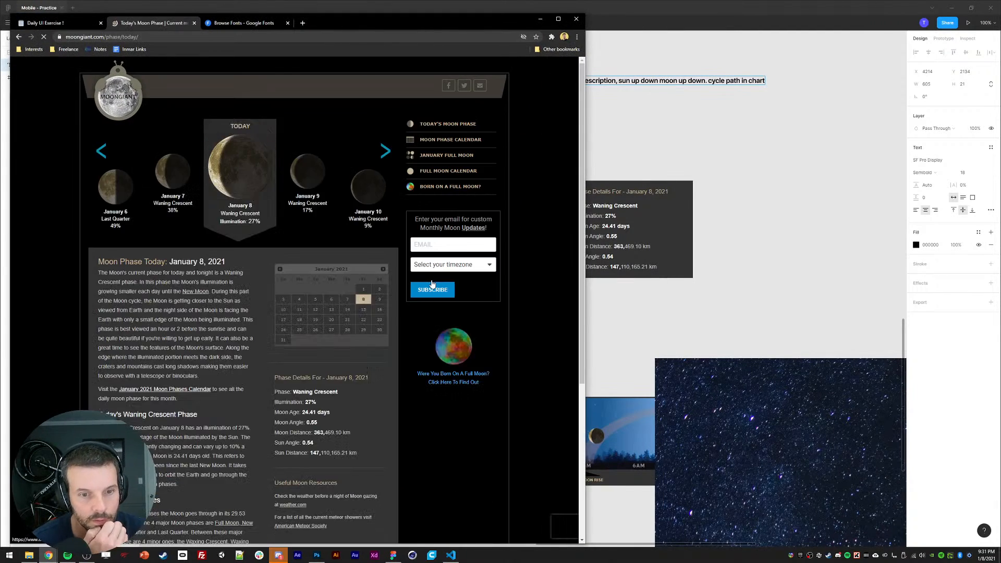
scroll(332, 300, down, 1)
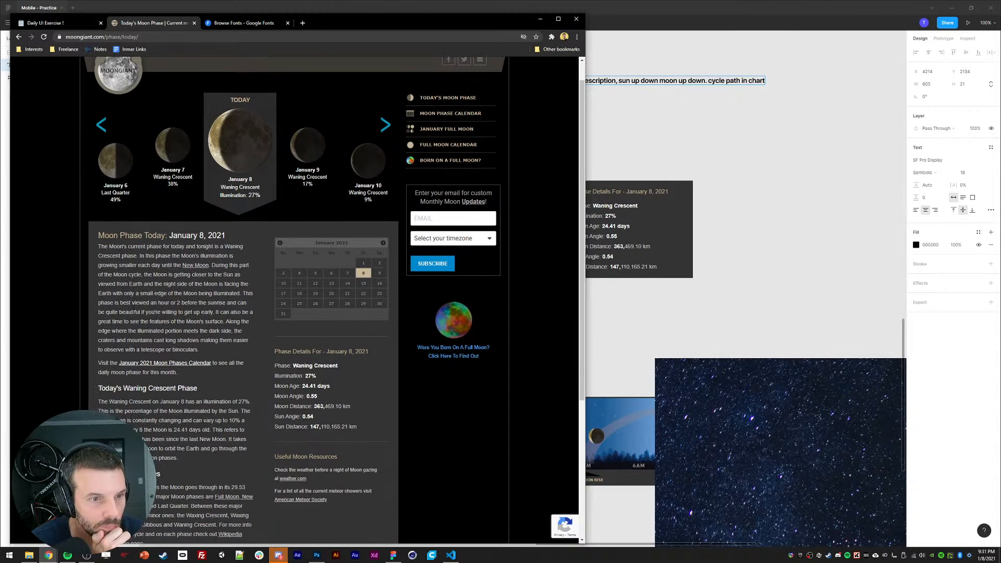
scroll(105, 241, down, 1)
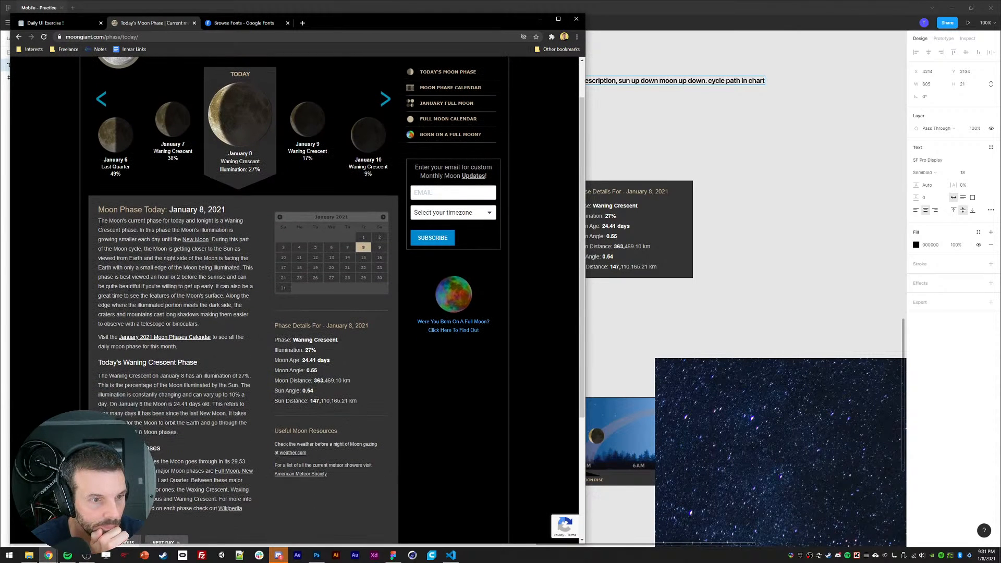
scroll(131, 337, down, 2)
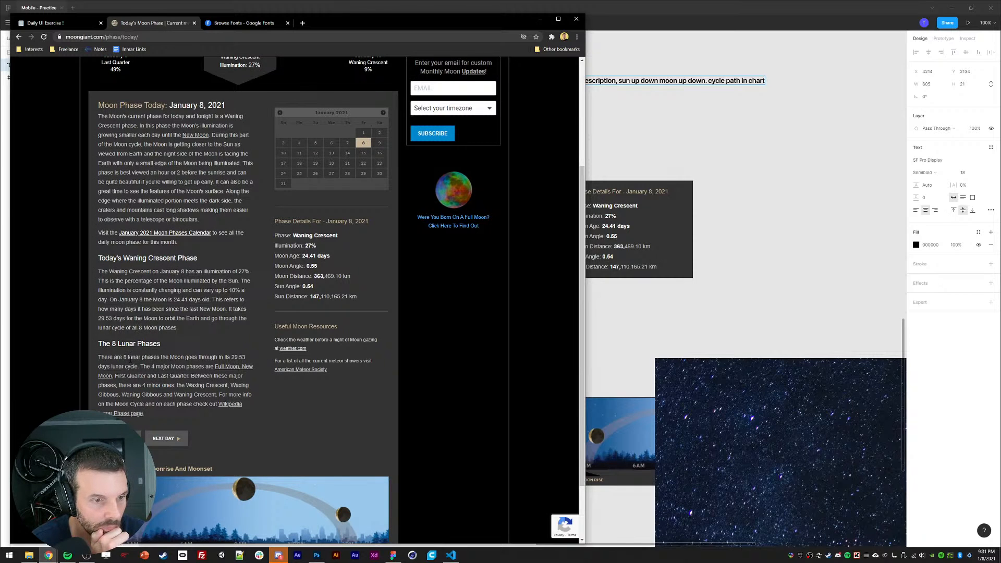
scroll(129, 358, up, 3)
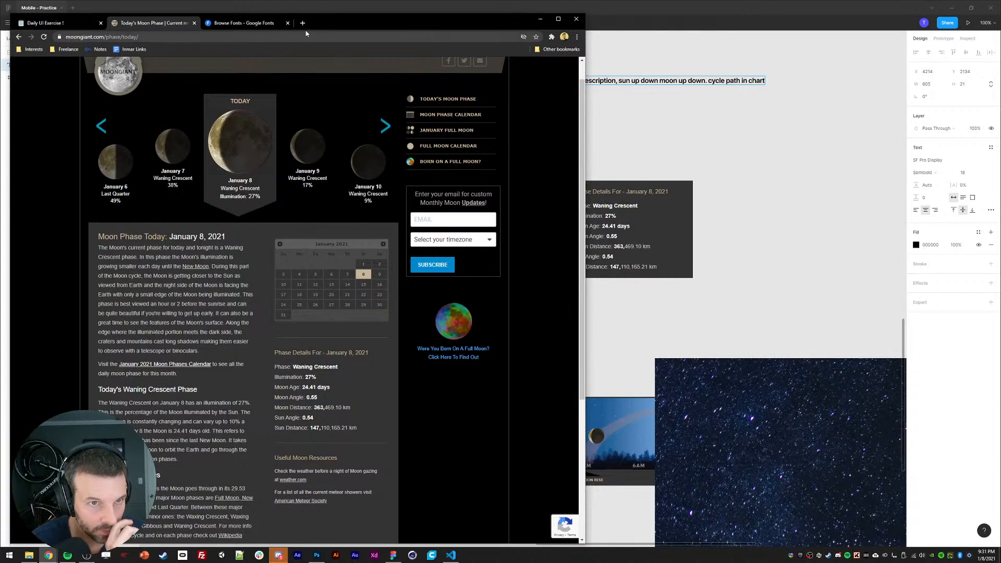
drag(336, 22, 0, 58)
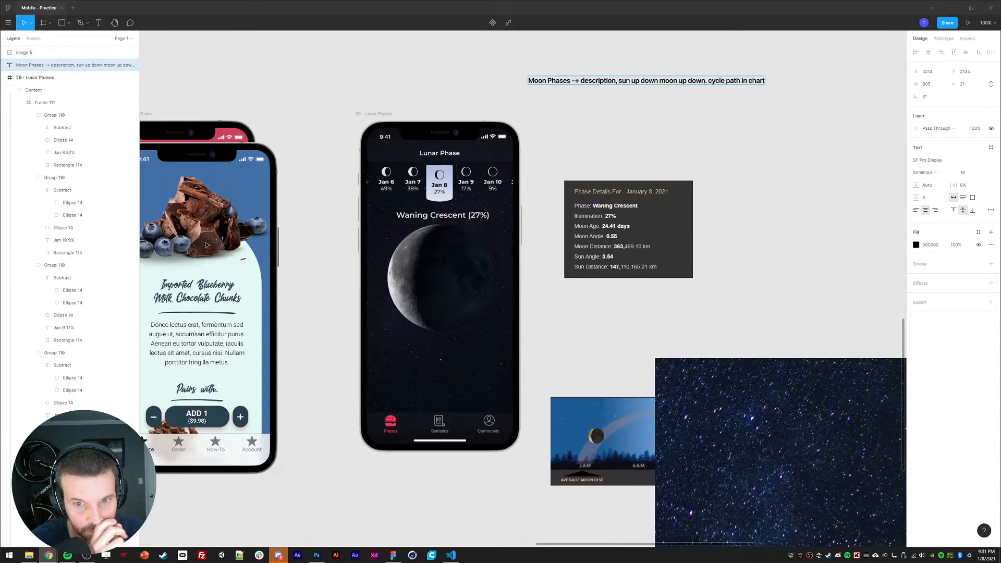
Step: Finish editing the requirements note and shift the Phase Details reference image farther right of the phone, to X 4391
drag(609, 150, 601, 148)
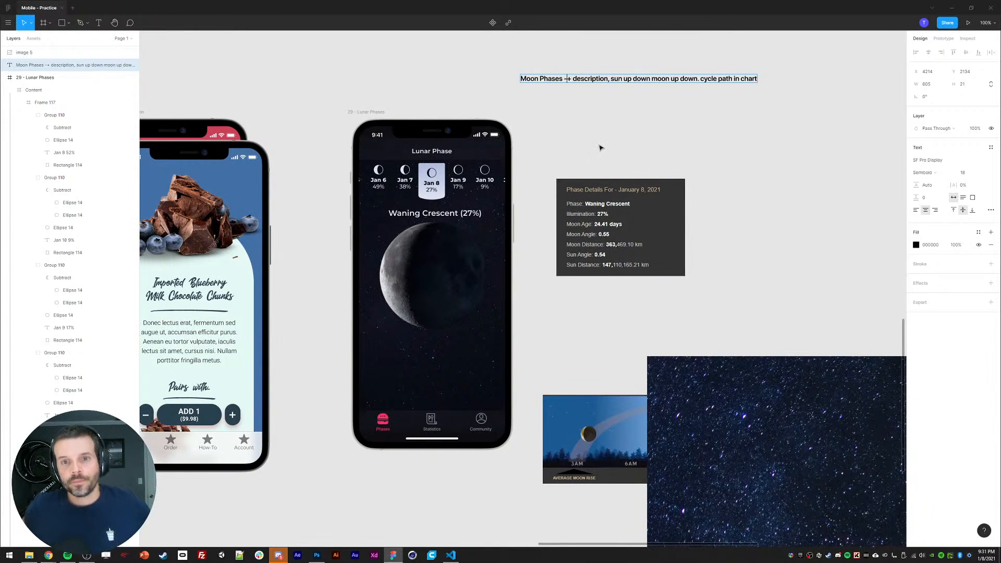
key(Escape)
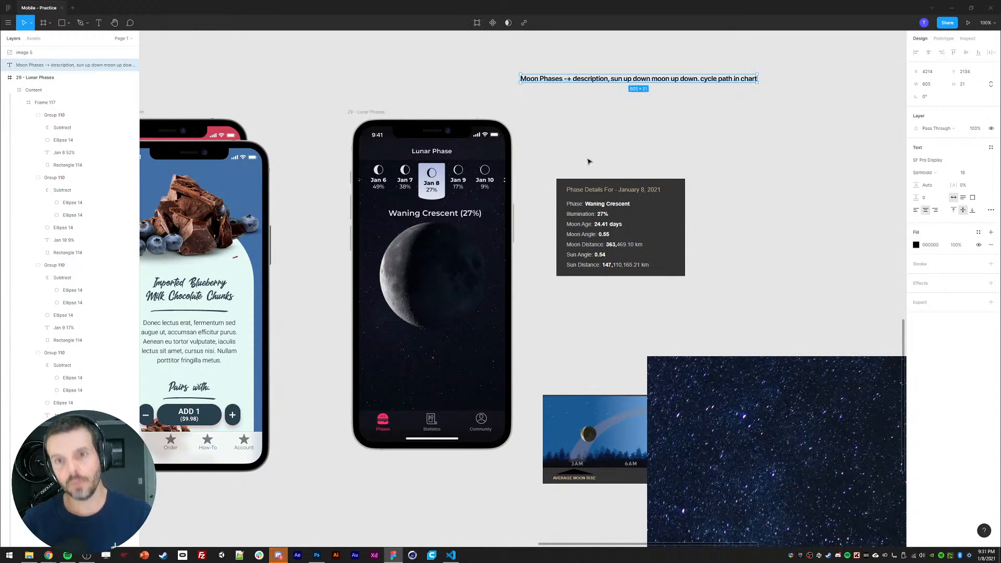
click(600, 140)
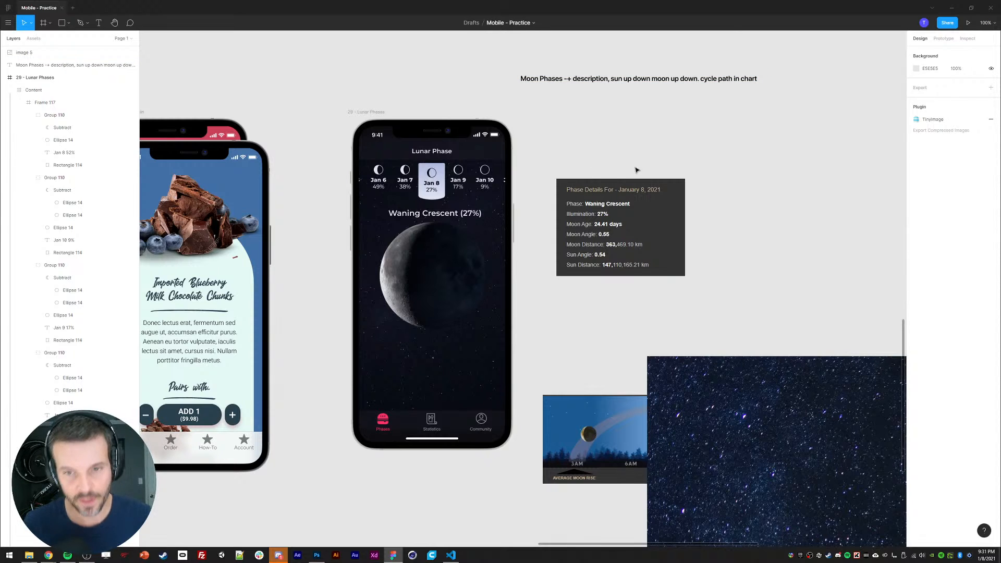
click(578, 192)
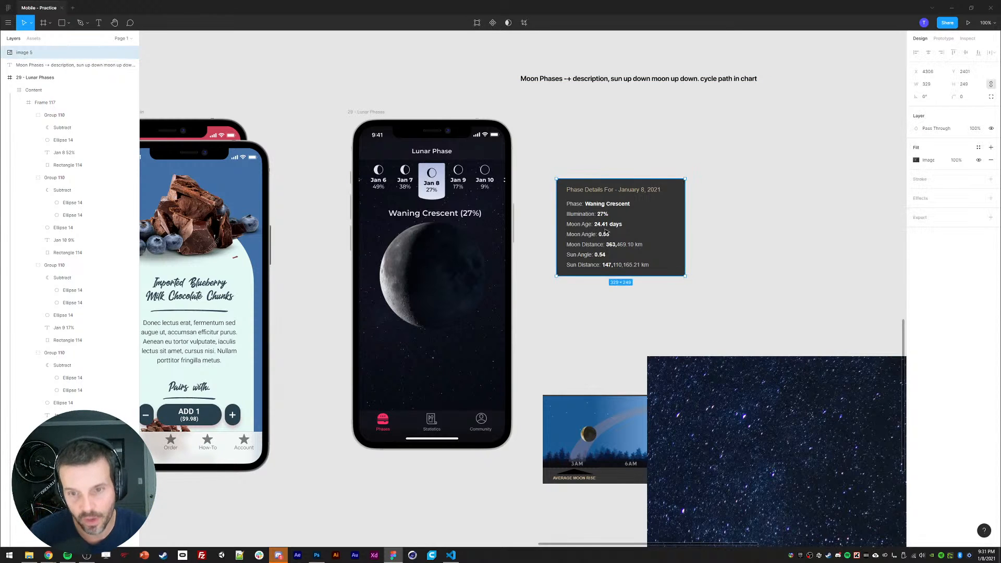
drag(596, 229, 629, 230)
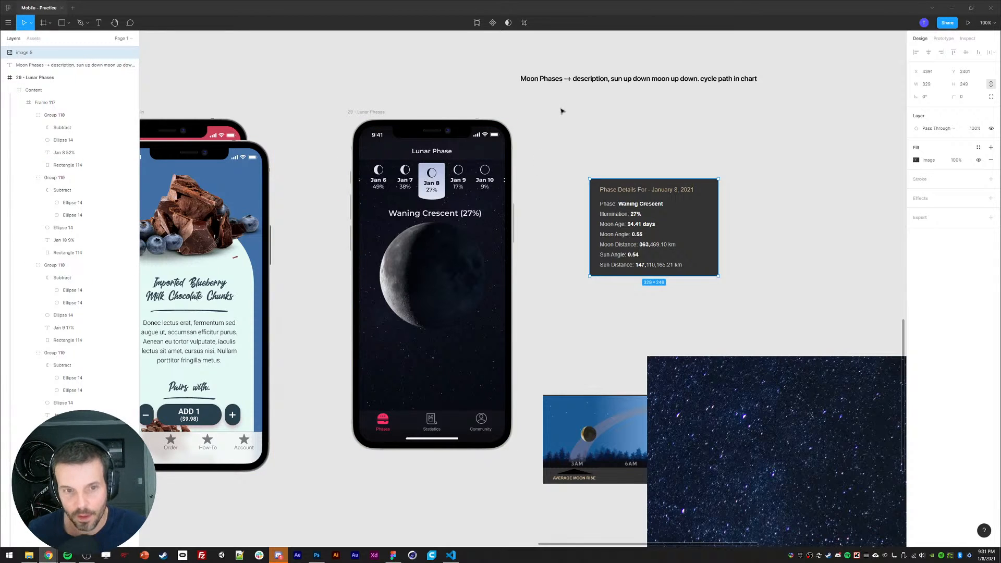
click(572, 163)
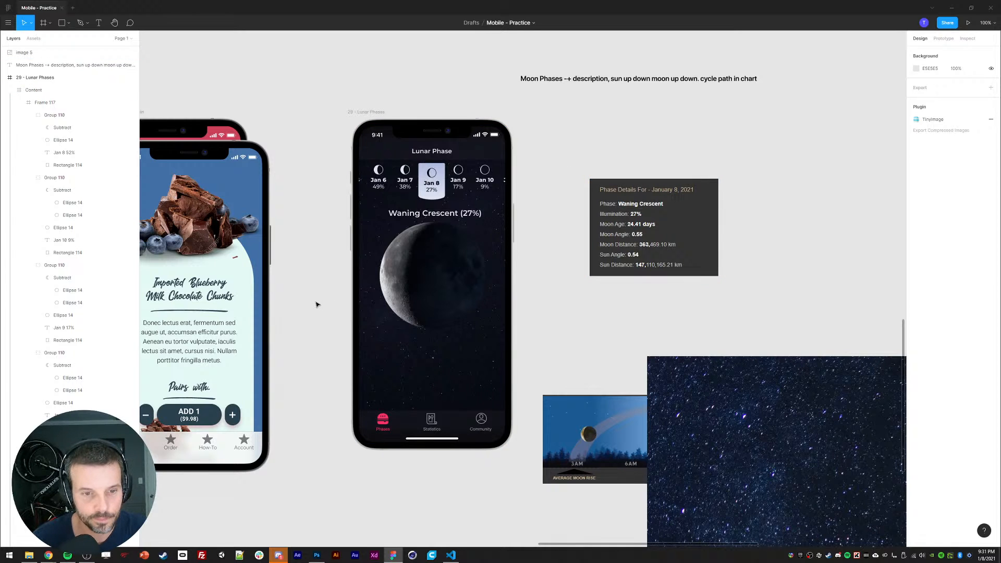
Step: Select the large moon image inside Group 109 and move it up closer to the date row
scroll(315, 305, down, 1)
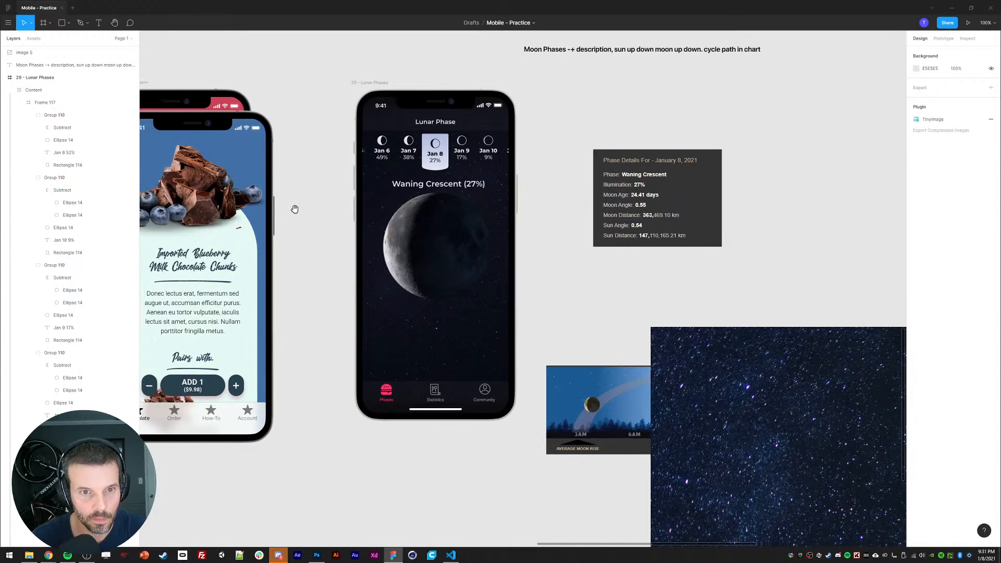
drag(292, 208, 299, 211)
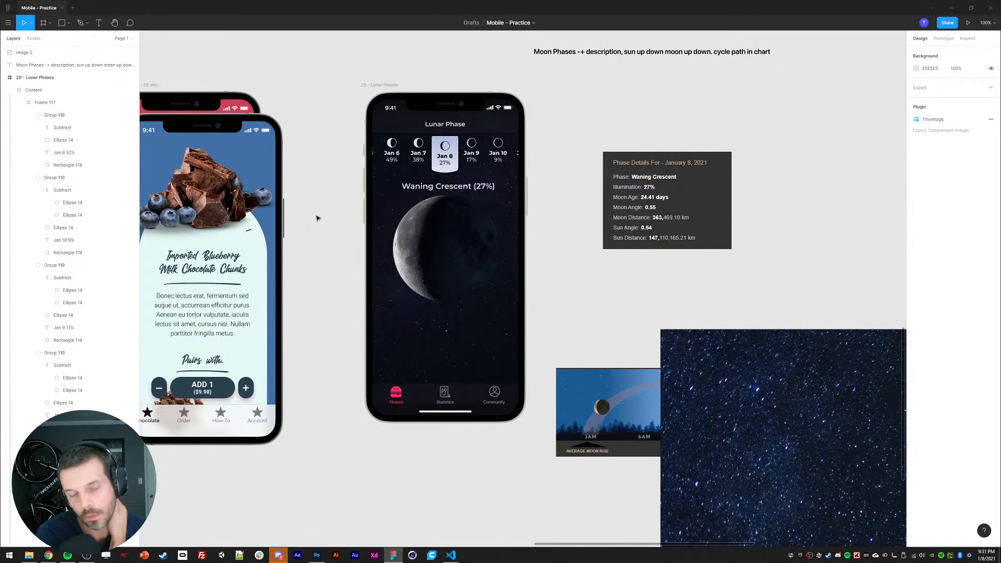
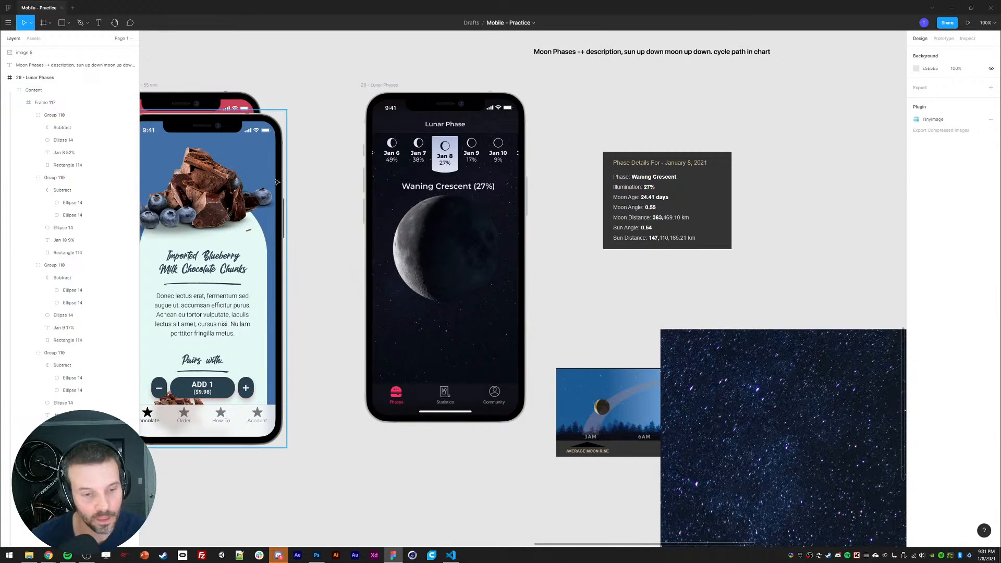
ctrl+click(431, 262)
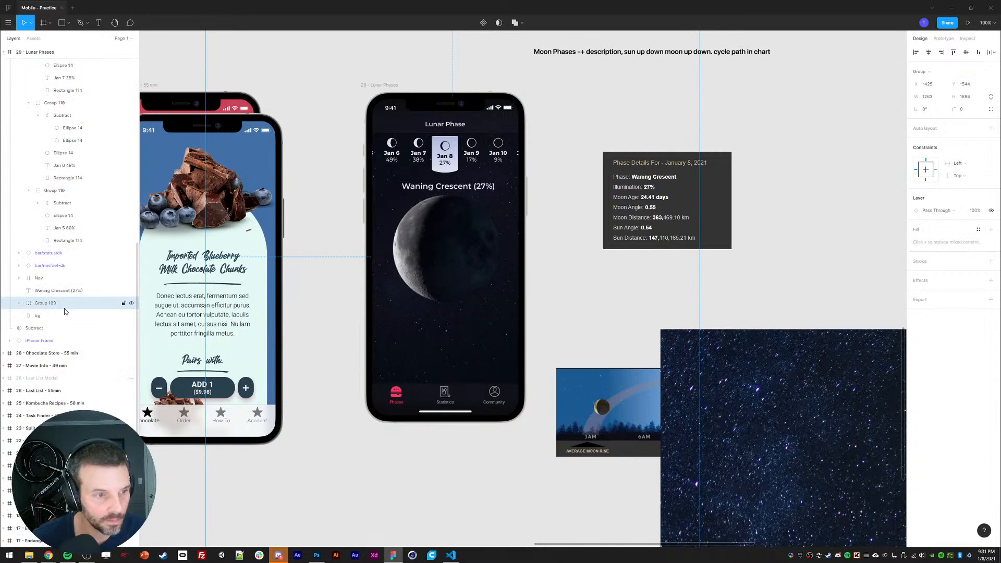
click(22, 304)
click(53, 328)
click(279, 556)
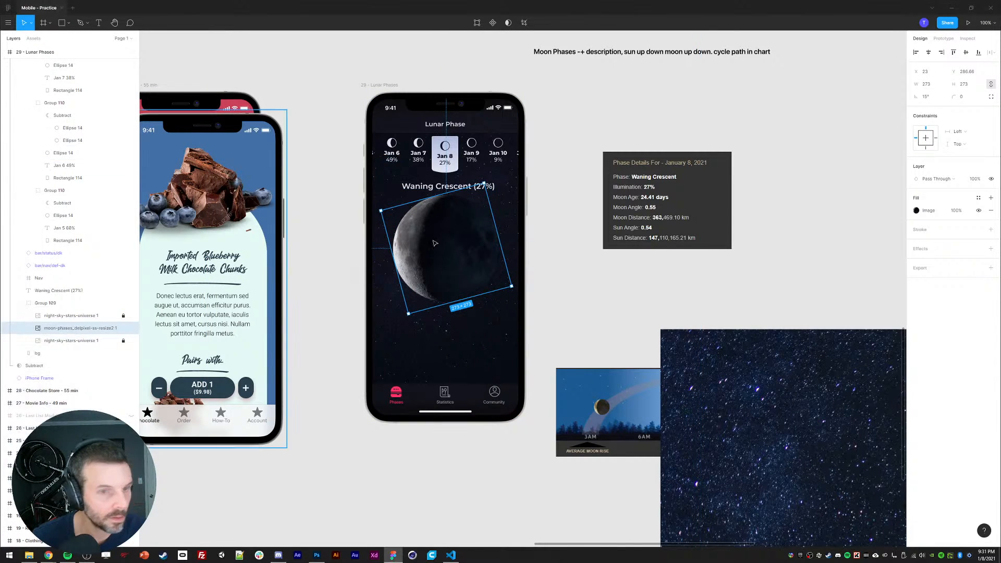
mouse_move(458, 265)
mouse_down()
mouse_move(452, 245)
mouse_move(453, 254)
mouse_up()
Step: Move the "Waning Crescent (27%)" heading down below the large moon, to Y 524
click(45, 291)
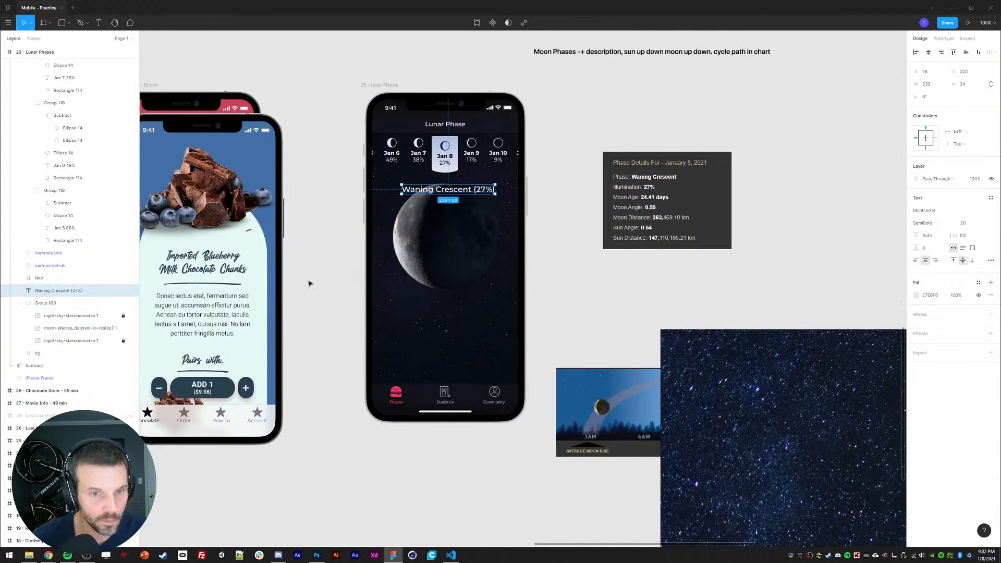
key(shift+Down)
key(shift+Down)
key(shift+Down)
key(shift+Down)
key(shift+Down)
key(shift+Down)
key(shift+Down)
key(shift+Down)
key(shift+Down)
key(shift+Down)
key(shift+Down)
key(shift+Down)
key(shift+Down)
key(shift+Down)
key(shift+Down)
key(shift+Down)
key(shift+Down)
key(shift+Down)
key(shift+Down)
key(shift+Down)
key(shift+Down)
key(shift+Down)
key(shift+Down)
key(shift+Down)
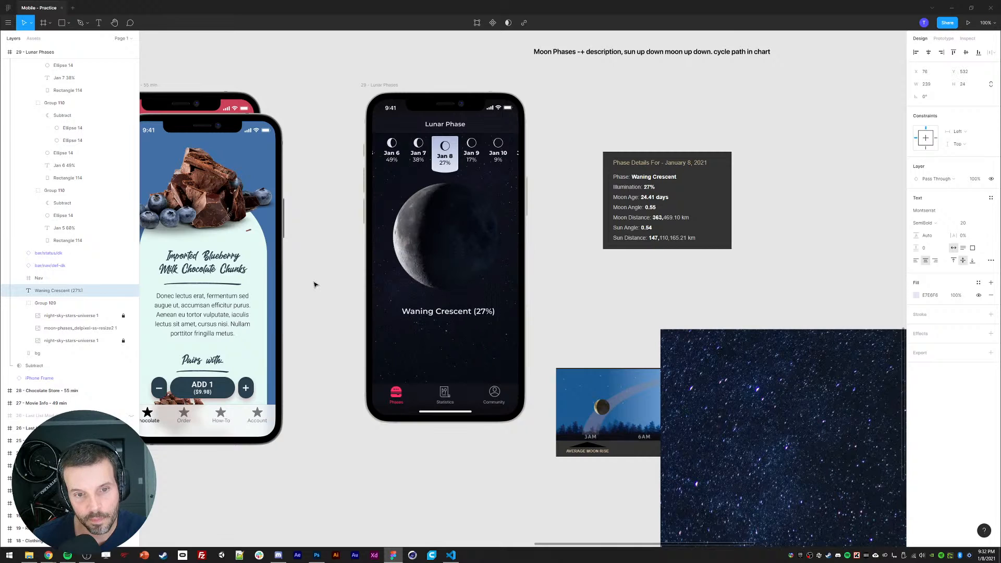
key(Up)
key(Up)
key(Up)
key(Up)
key(Up)
key(Up)
key(Up)
key(Up)
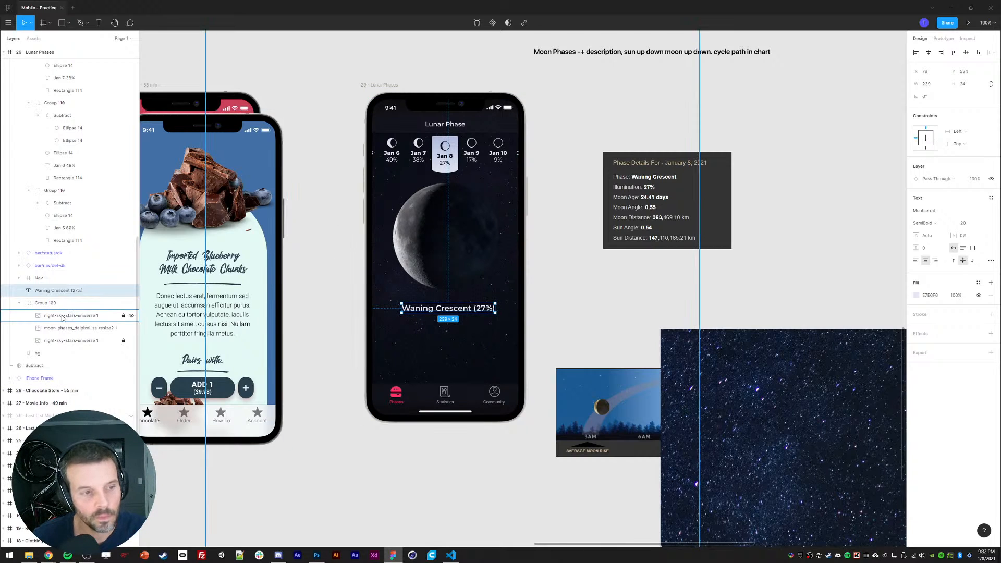
Step: Shrink the large moon image to about 239 × 239 and move it up toward the date row
click(89, 328)
drag(484, 171, 472, 183)
key(Up)
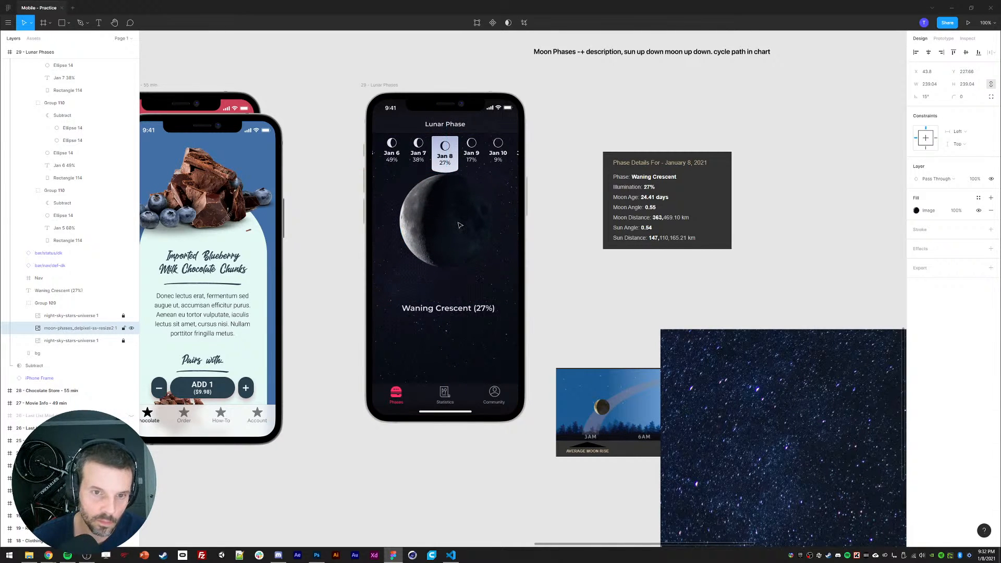
Step: Move the "Waning Crescent (27%)" heading up and the large moon slightly down to tighten the gap between them
drag(443, 317, 441, 307)
click(444, 238)
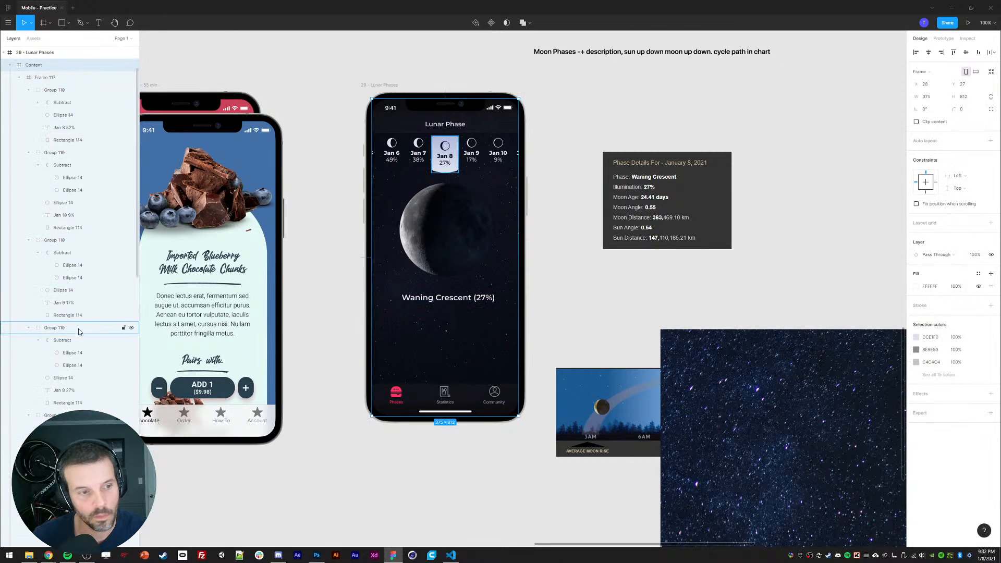
ctrl+click(412, 224)
click(297, 269)
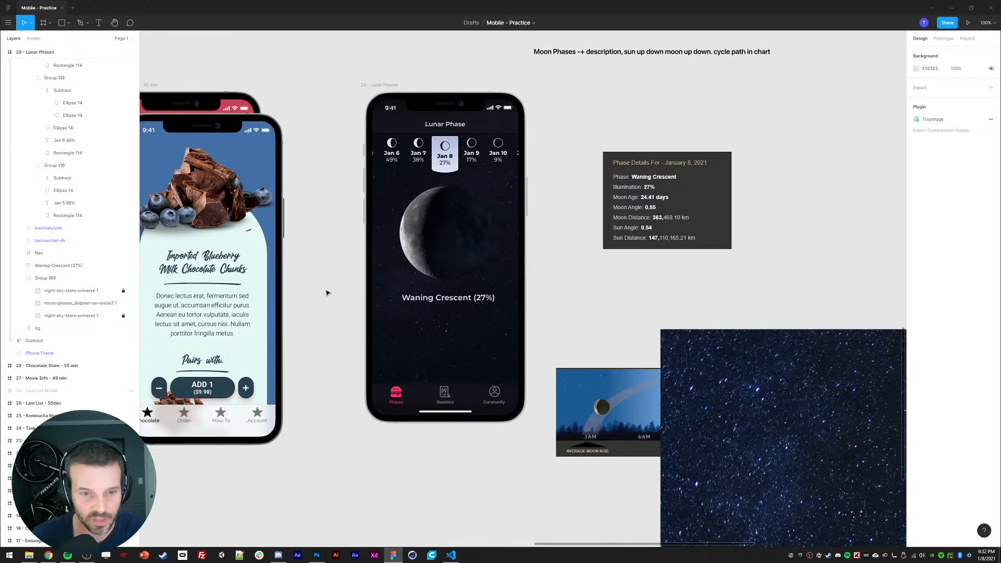
Step: Switch to the browser with Flaticon and search its icons for sunrise
drag(320, 290, 337, 263)
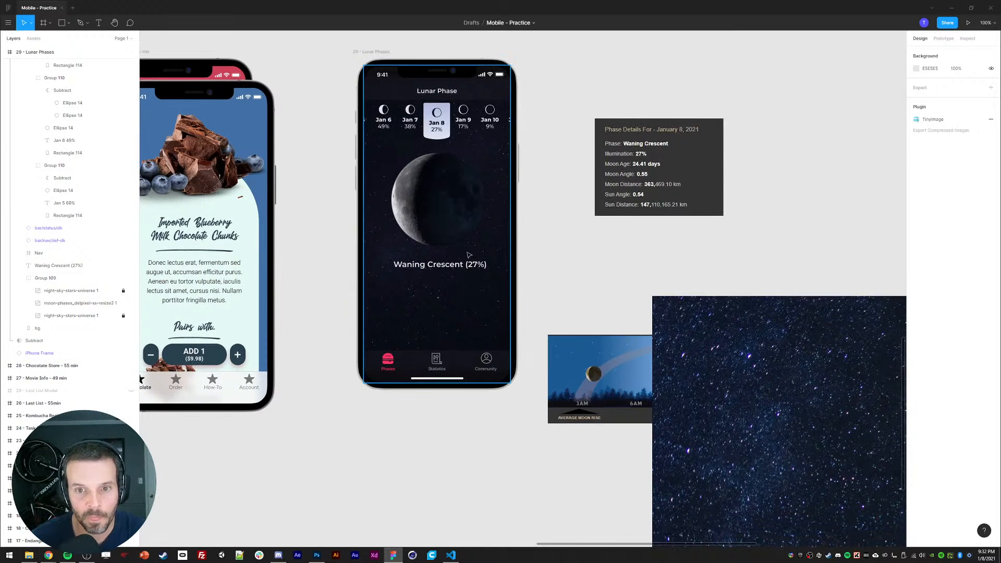
drag(548, 251, 528, 223)
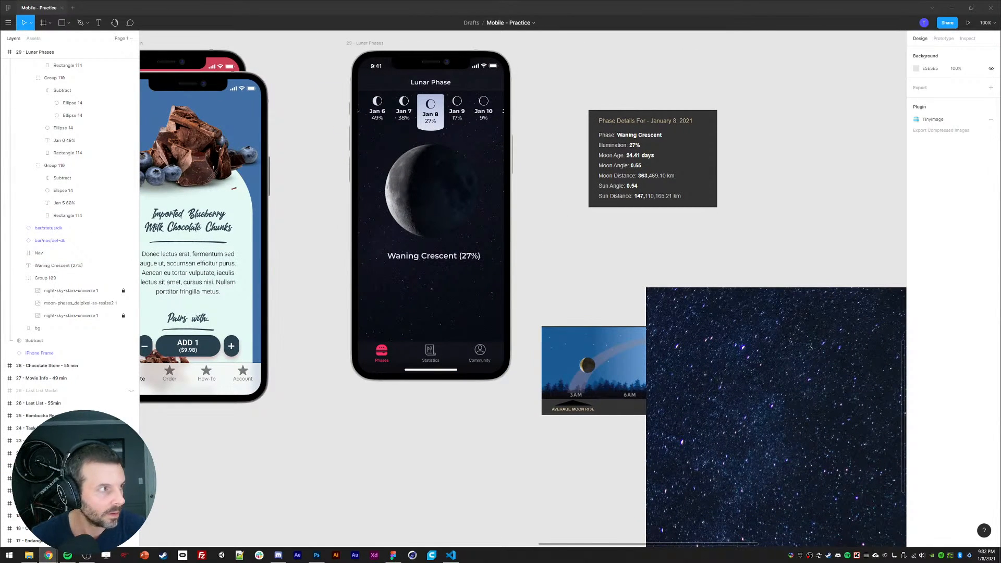
drag(1000, 32, 337, 32)
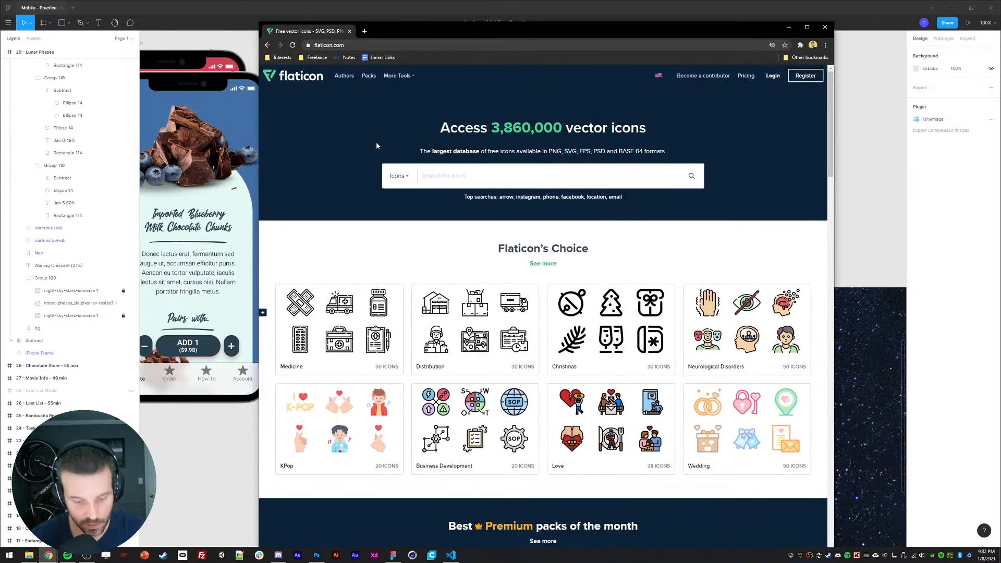
click(496, 176)
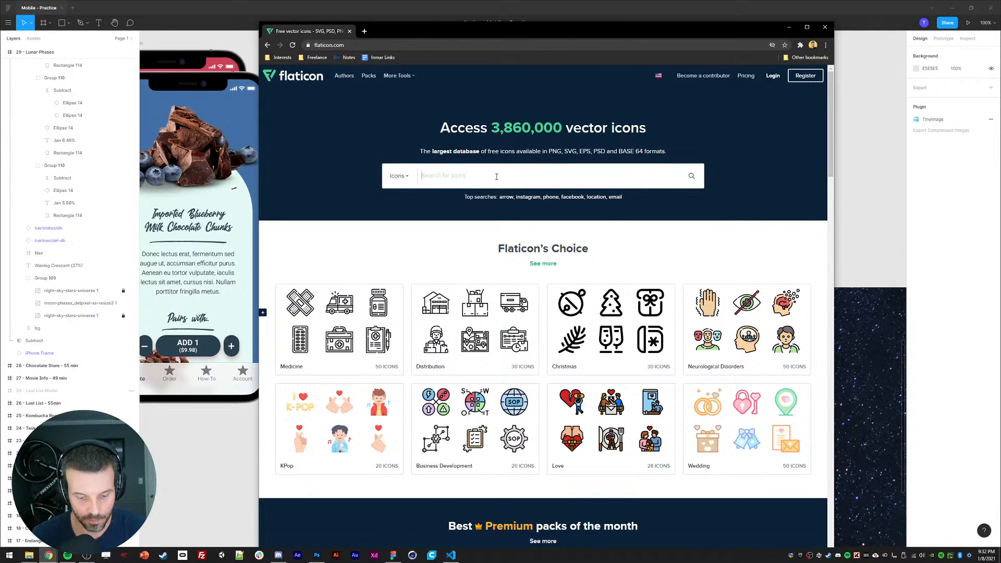
key(Return)
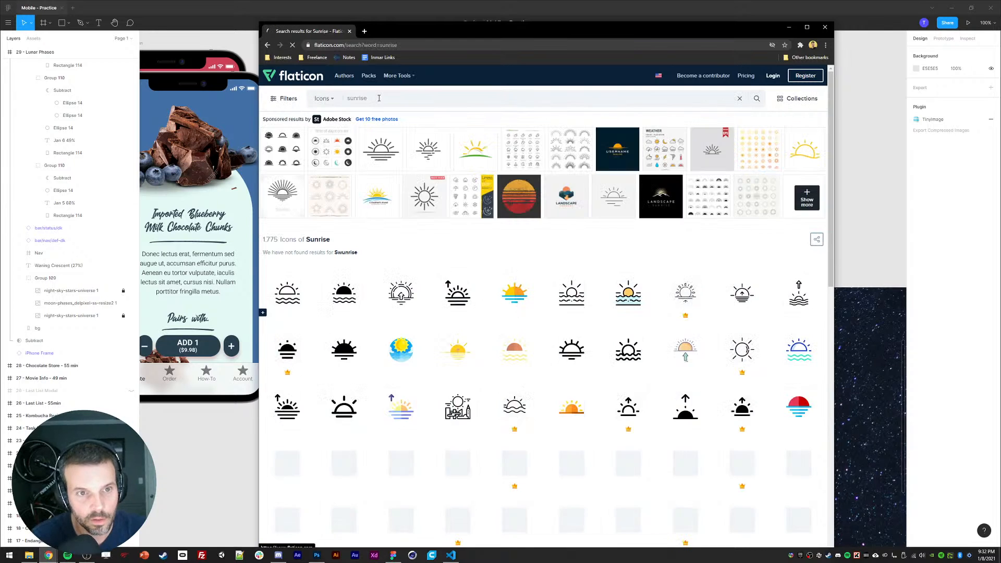
Step: Browse the sunrise results onto the second page and open the outlined half-sun icon with an up arrow above it
scroll(399, 249, down, 2)
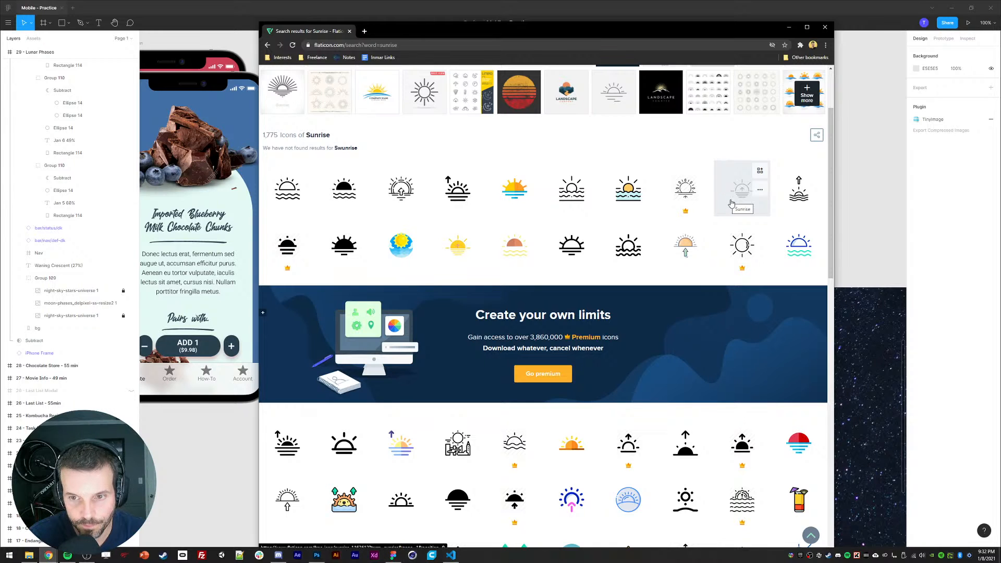
scroll(731, 203, down, 3)
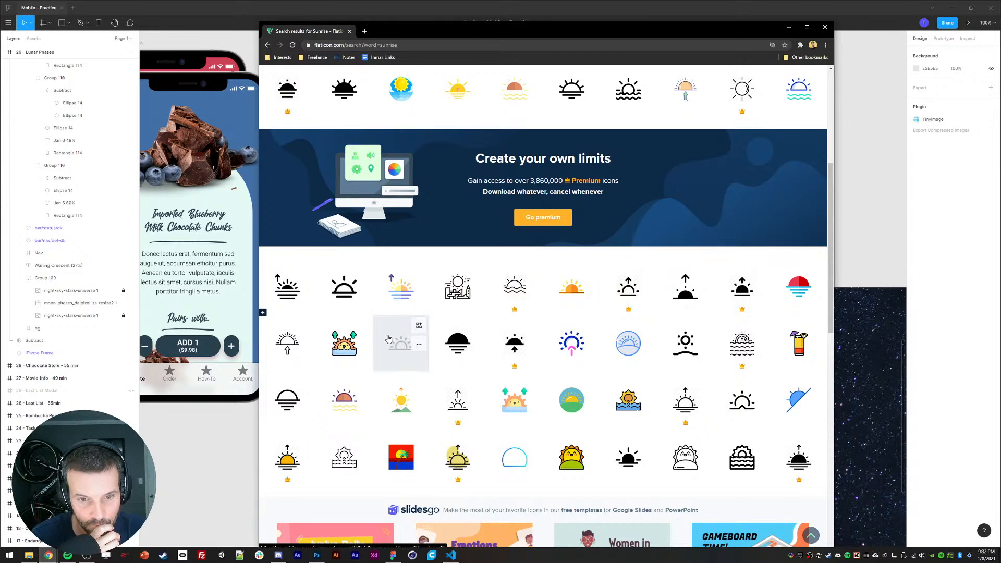
scroll(390, 372, down, 2)
scroll(447, 391, down, 7)
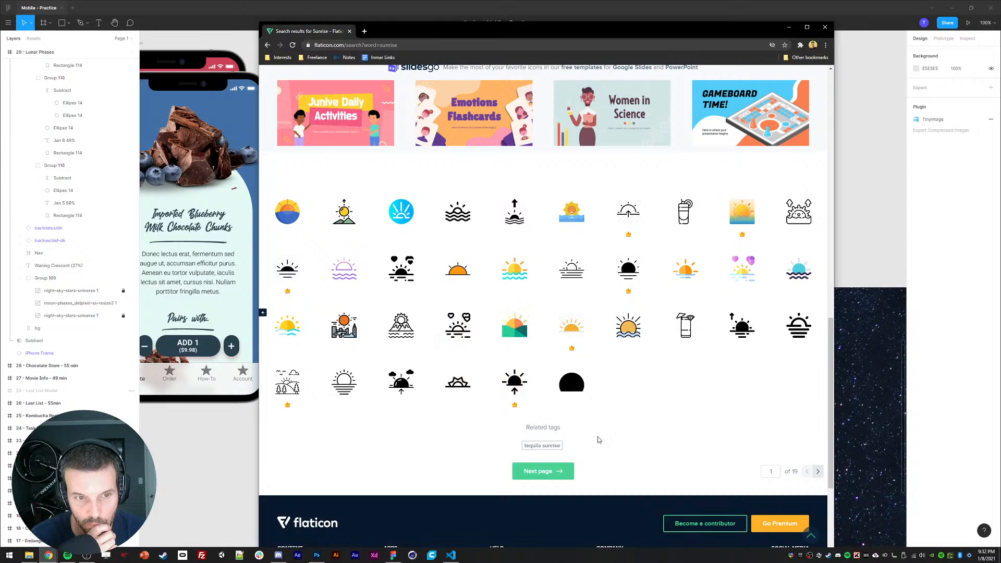
click(555, 473)
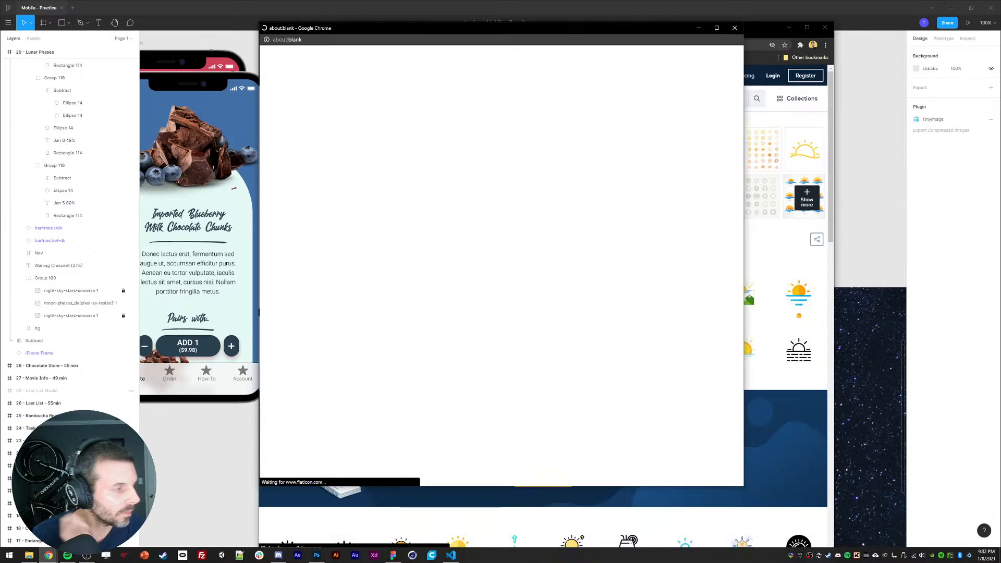
click(67, 556)
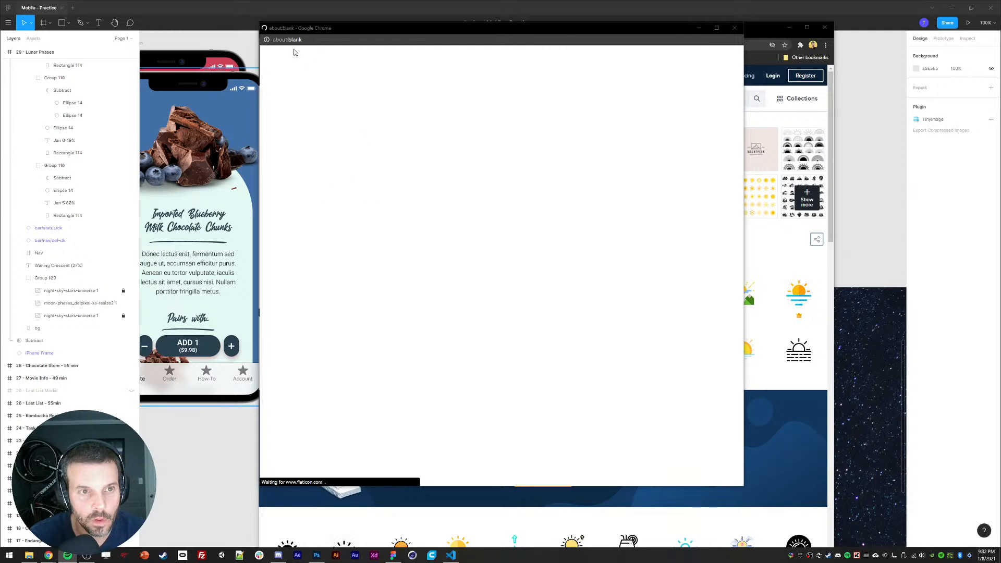
scroll(555, 393, down, 3)
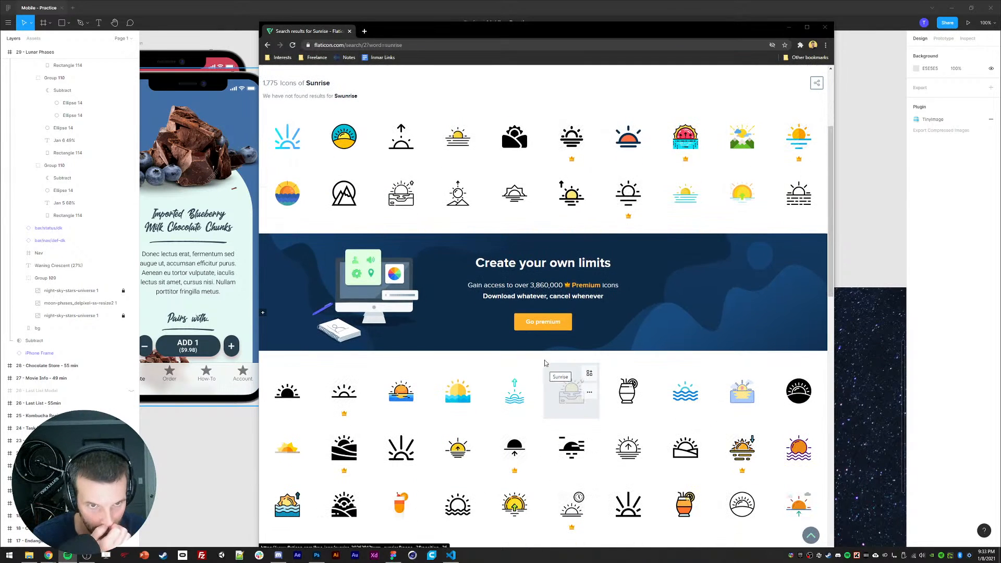
click(406, 139)
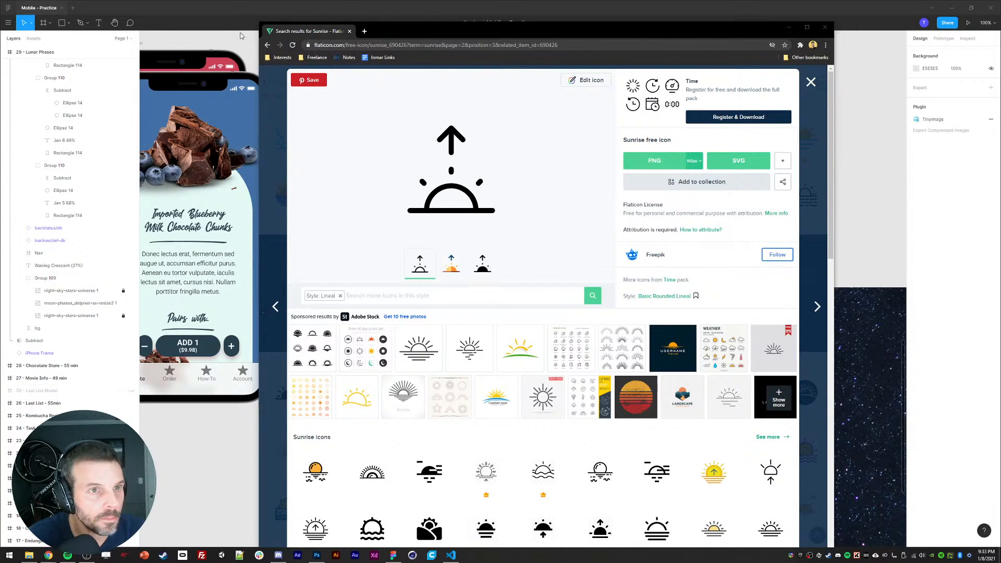
Step: Switch back to Figma, place the downloaded sunrise icon on the canvas beside the phone, and inspect its nested arrow vector
key(alt+Tab)
drag(406, 248, 566, 224)
double_click(564, 147)
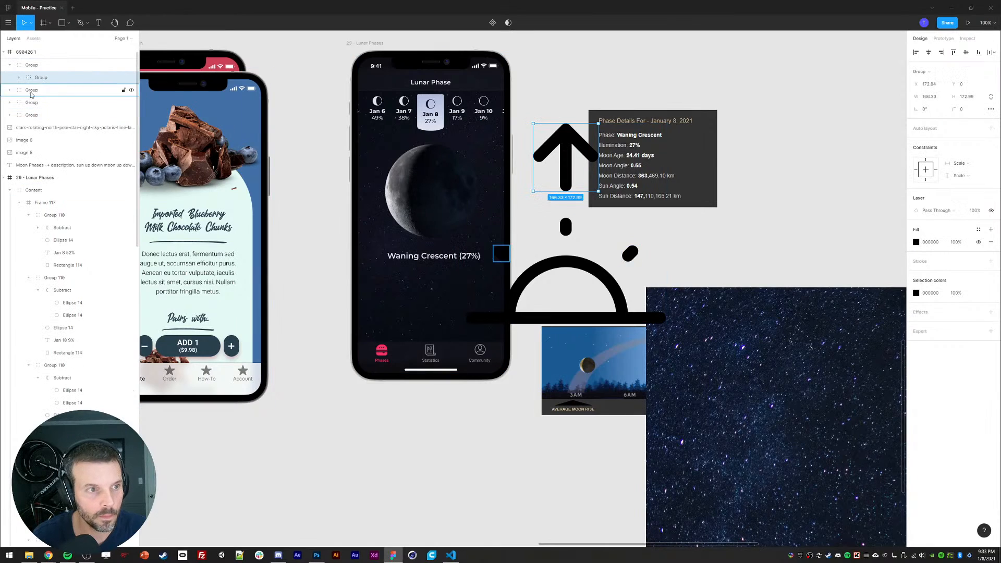
click(20, 77)
scroll(23, 86, up, 1)
click(42, 103)
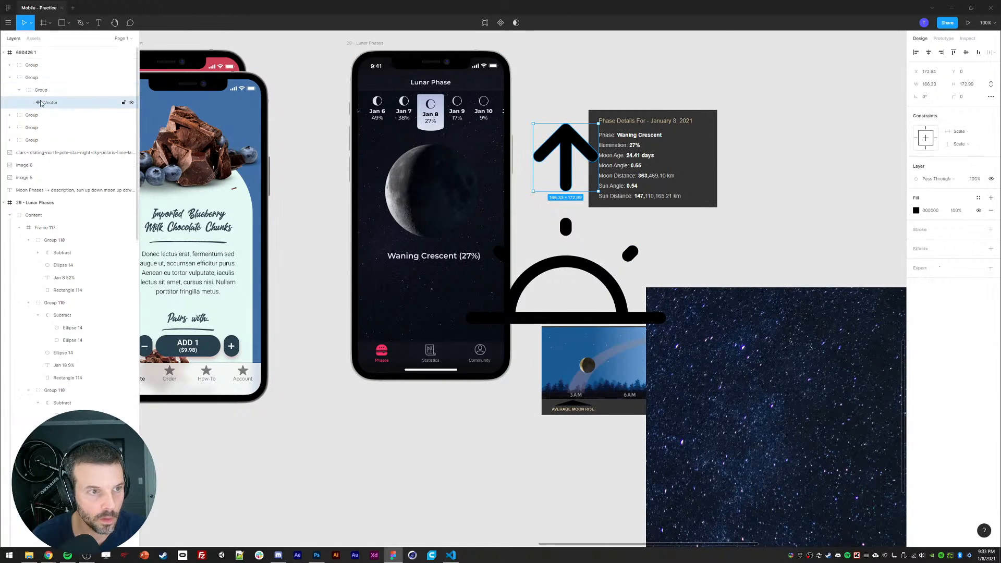
click(24, 77)
click(10, 77)
Step: Group the five parts of the sunrise icon and take the group out of its imported frame, deleting the empty frame
click(29, 64)
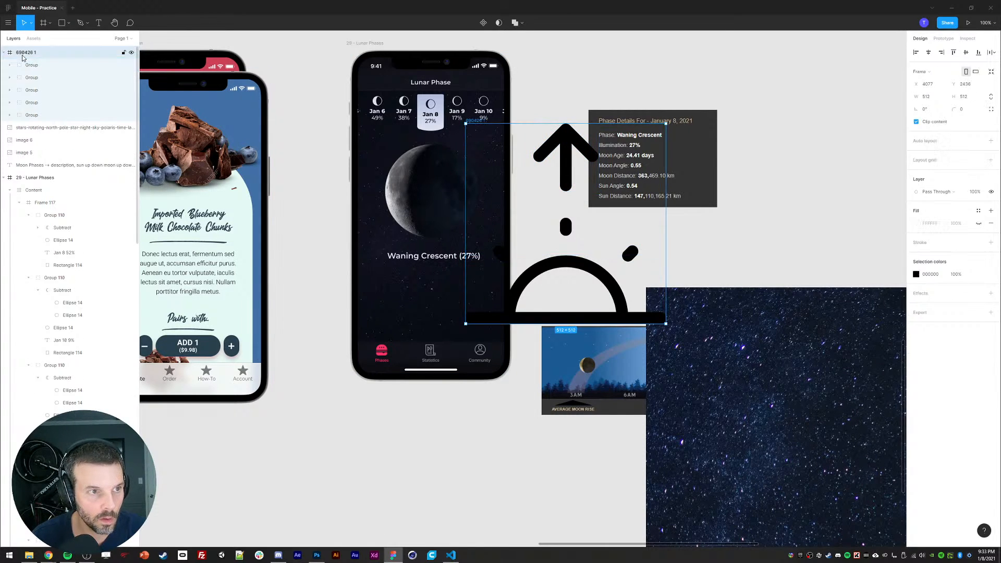
shift+click(38, 120)
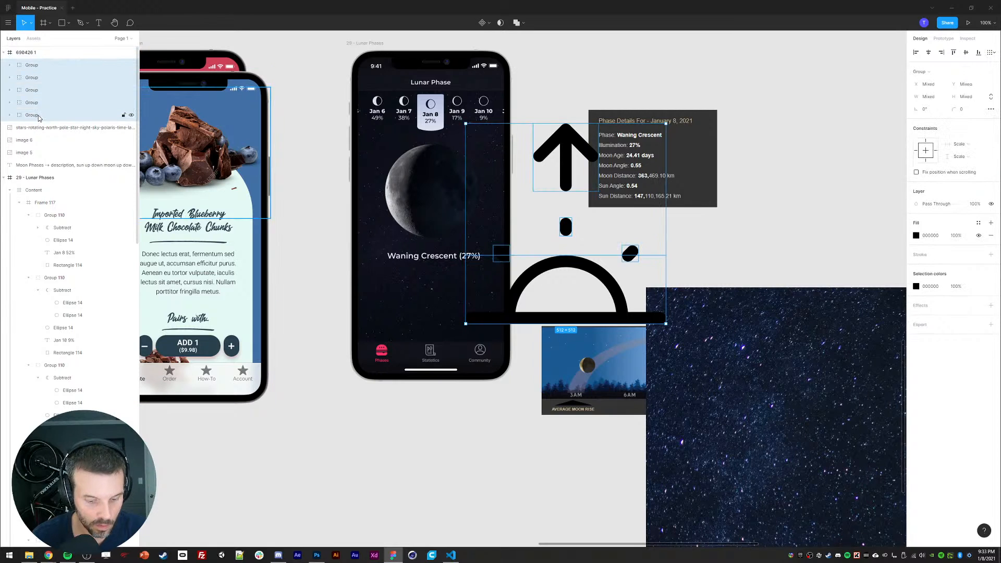
key(ctrl+g)
key(ctrl+x)
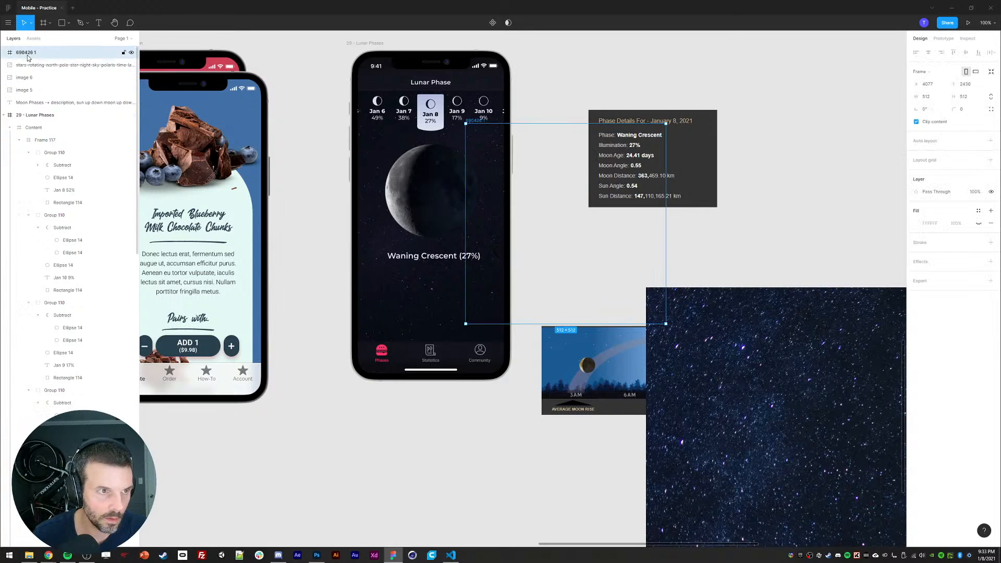
key(Delete)
key(ctrl+v)
Step: Recolor the sunrise icon with the pale lavender sampled from the Jan 8 highlight card
click(917, 242)
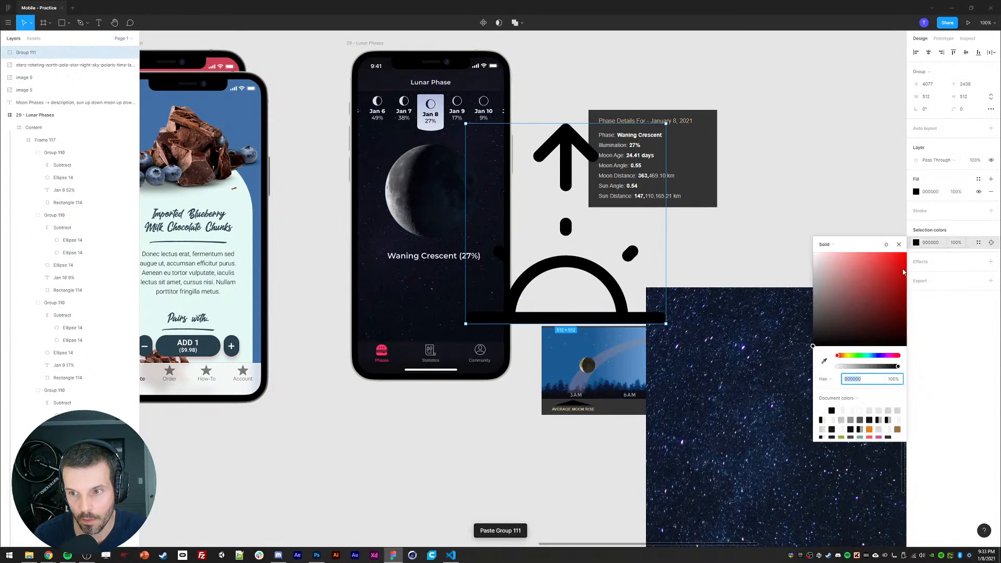
drag(846, 286, 772, 223)
click(824, 362)
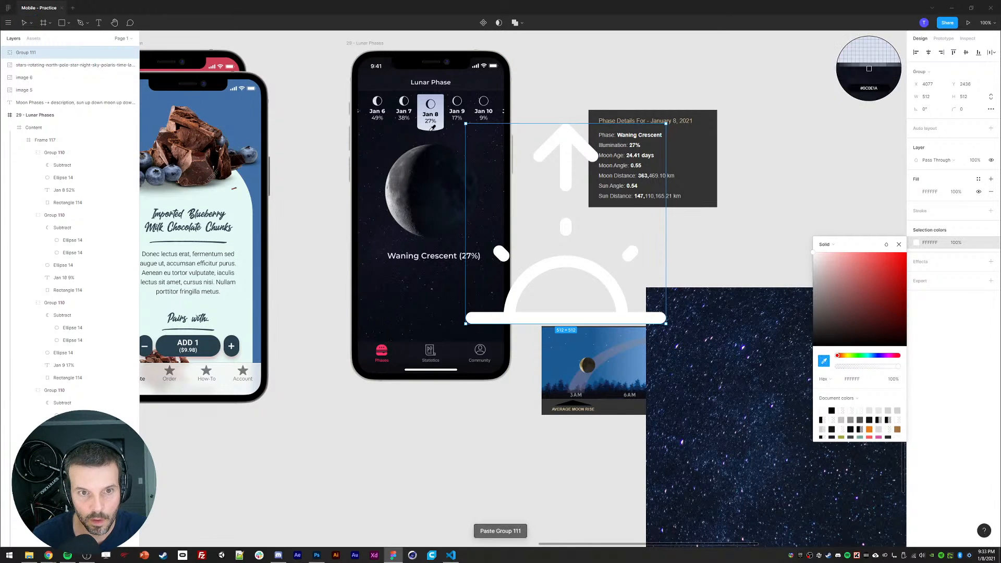
click(432, 128)
Step: Shrink the sunrise icon to 38 × 38 and set it upright inside the phone, below the phase heading
drag(667, 124, 573, 223)
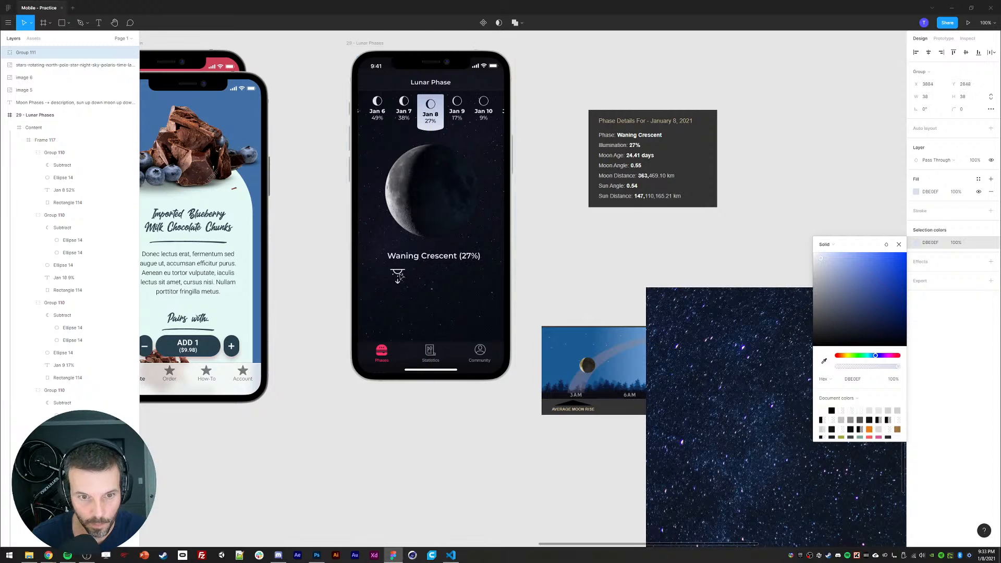
mouse_move(399, 277)
mouse_down()
mouse_move(417, 297)
mouse_move(383, 274)
mouse_up()
key(ctrl+z)
key(ctrl+z)
click(351, 307)
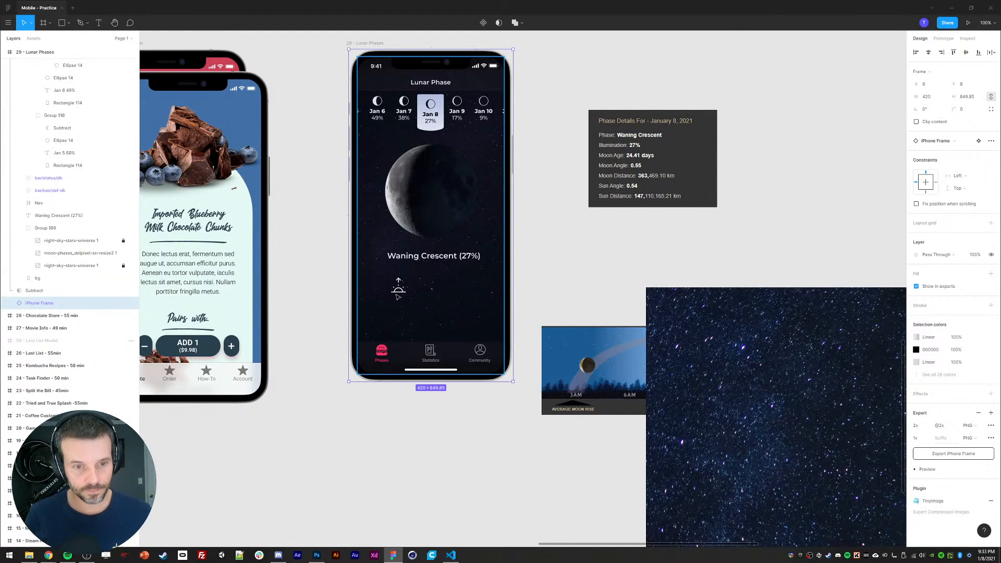
double_click(399, 294)
double_click(399, 295)
click(344, 287)
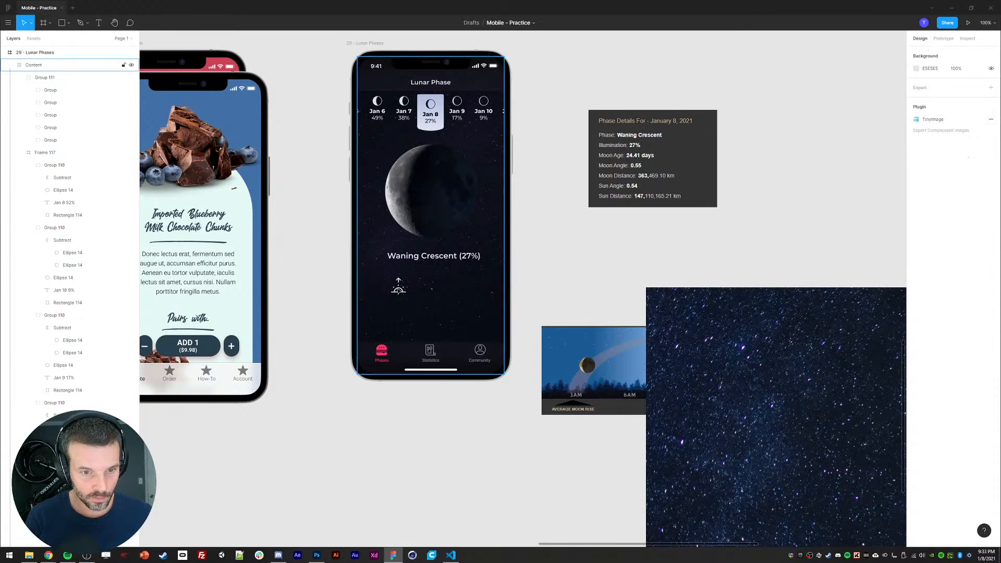
Step: Move the icon's up arrow from above the sun to the sun's left side
click(398, 287)
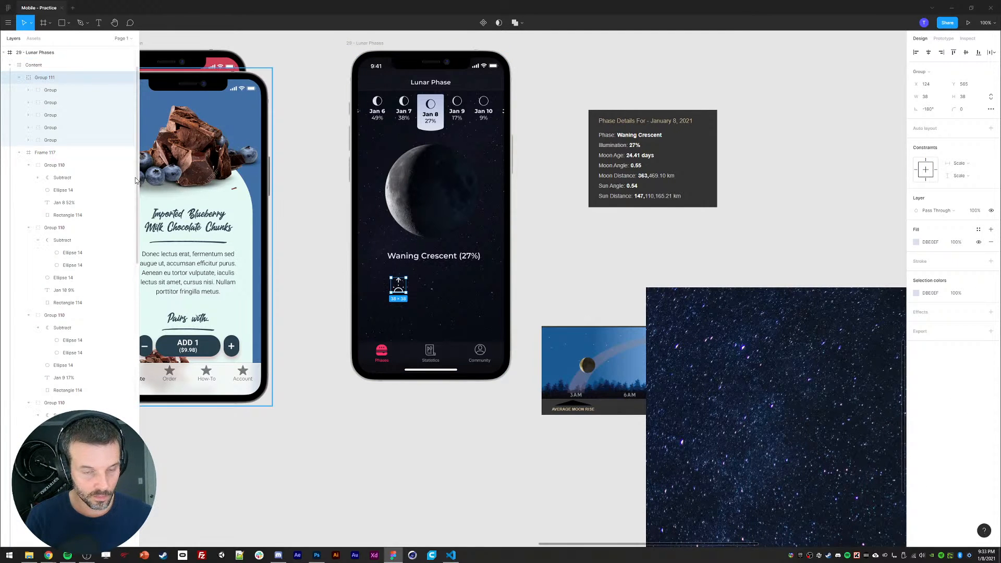
scroll(441, 268, up, 5)
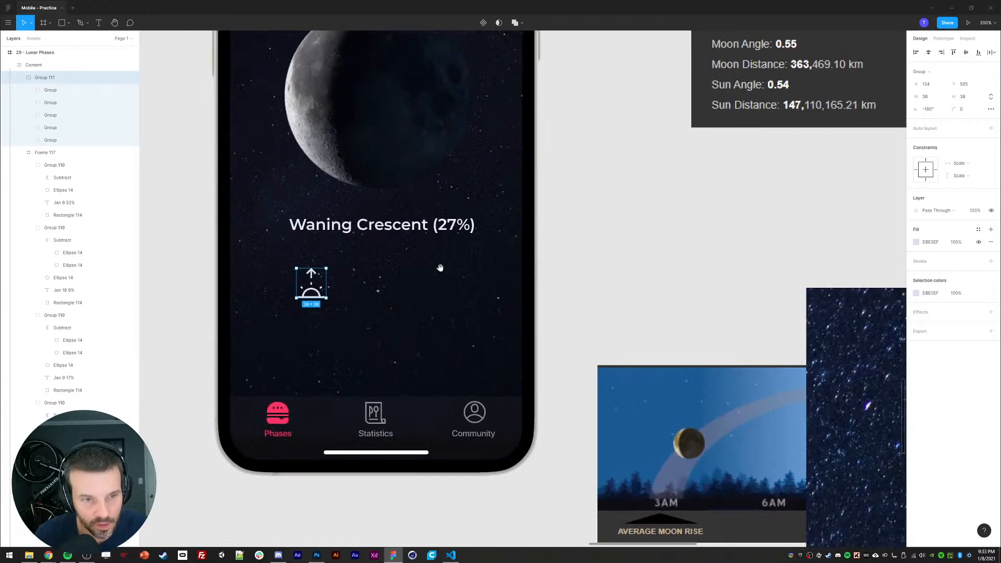
ctrl+click(446, 273)
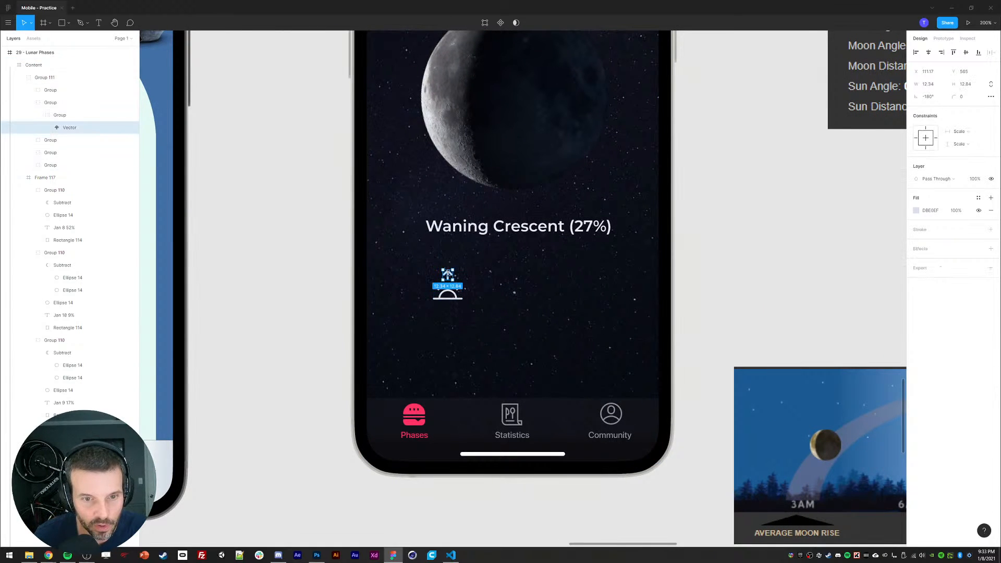
drag(449, 276, 409, 285)
Step: Duplicate the arrow as a down arrow right of the sun at X 144, and shift the up arrow slightly farther left
key(ctrl+d)
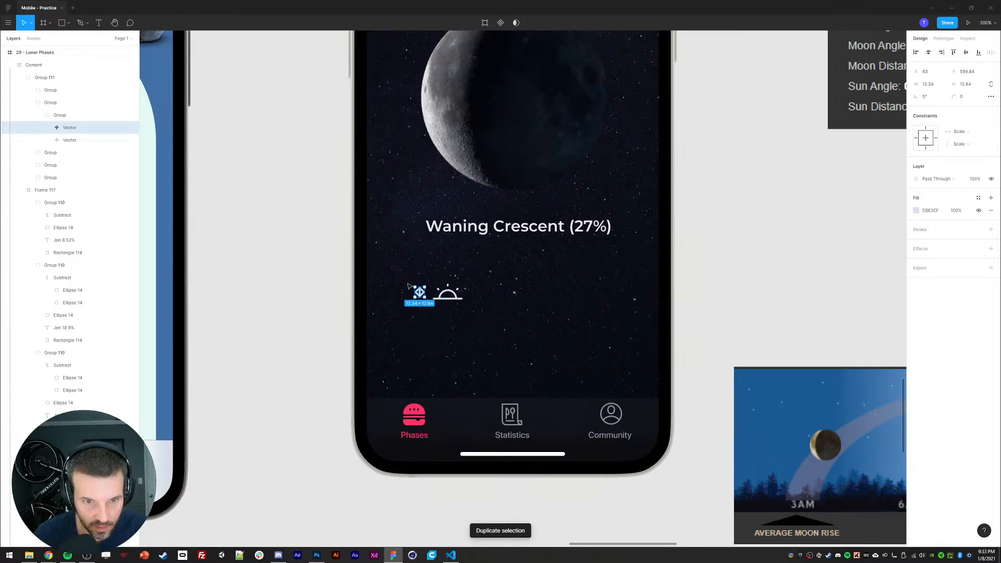
key(shift+Right)
key(shift+Right)
key(shift+Right)
key(shift+Right)
key(shift+Right)
key(shift+Right)
key(shift+Right)
key(shift+Right)
key(shift+Right)
key(shift+Right)
key(shift+Right)
key(shift+Right)
key(Right)
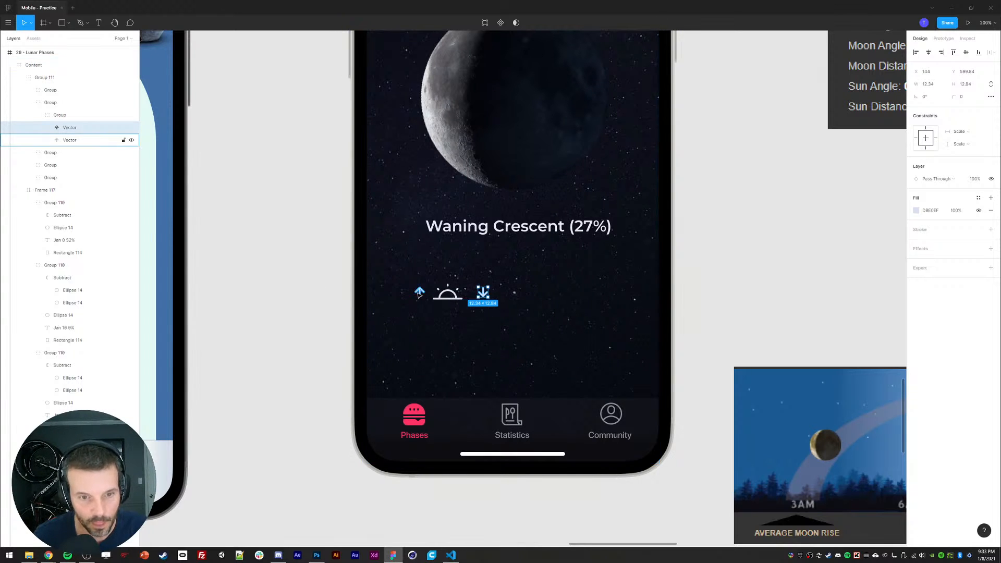
click(420, 293)
key(shift+Left)
click(325, 310)
Step: Duplicate the sun-and-arrows group and place the copy to its right on the same row, at X 322.34
click(453, 296)
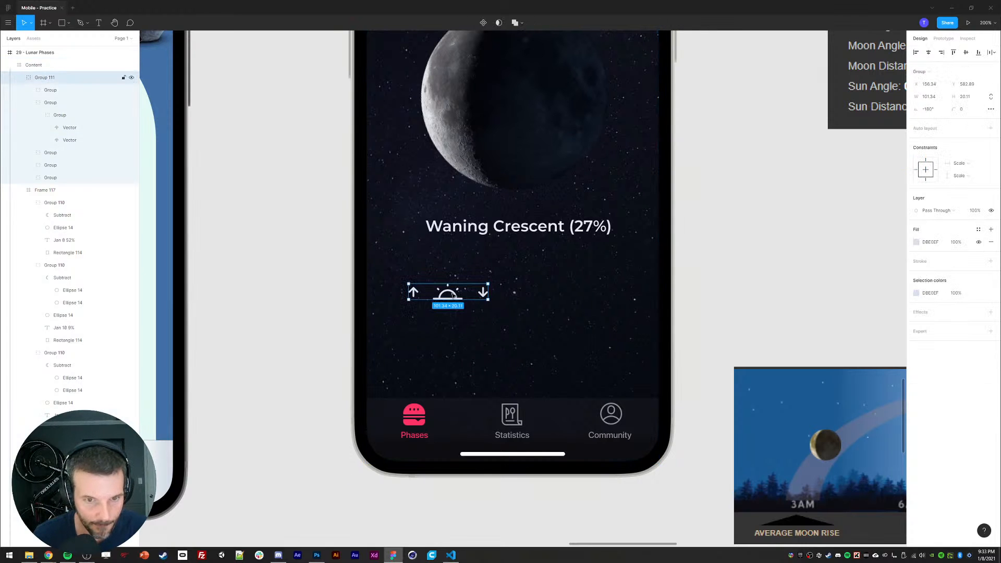
key(ctrl+d)
drag(454, 295, 584, 296)
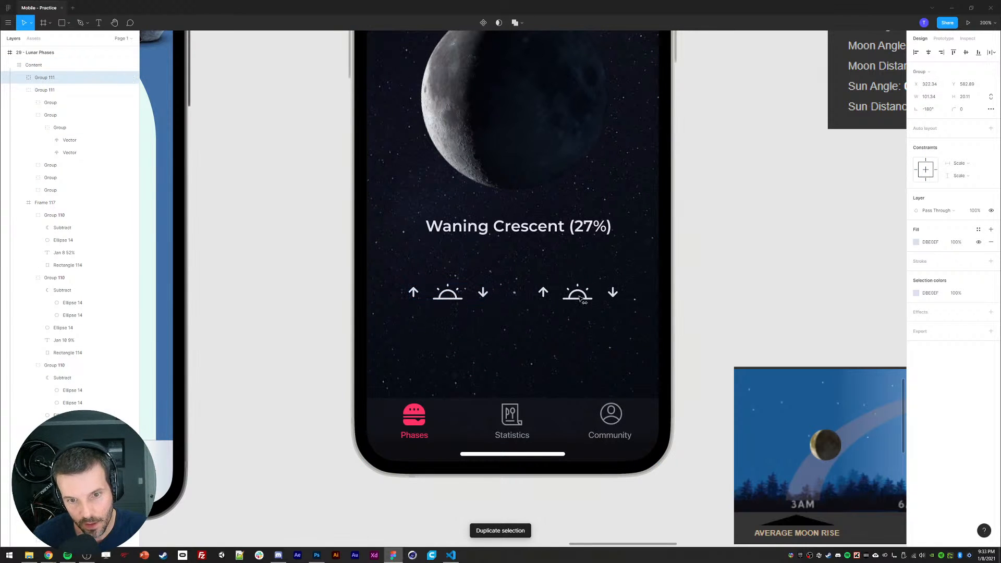
scroll(647, 246, up, 5)
scroll(515, 323, right, 2)
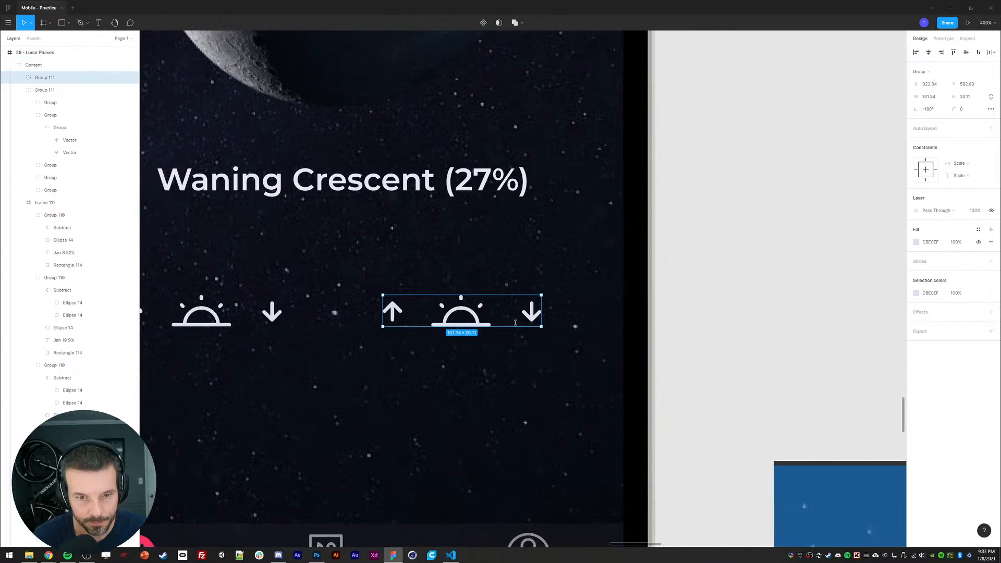
Step: Draw a horizontal line 36 wide along the copied sun's horizon and set its stroke width to 2
ctrl+click(459, 313)
scroll(459, 313, up, 8)
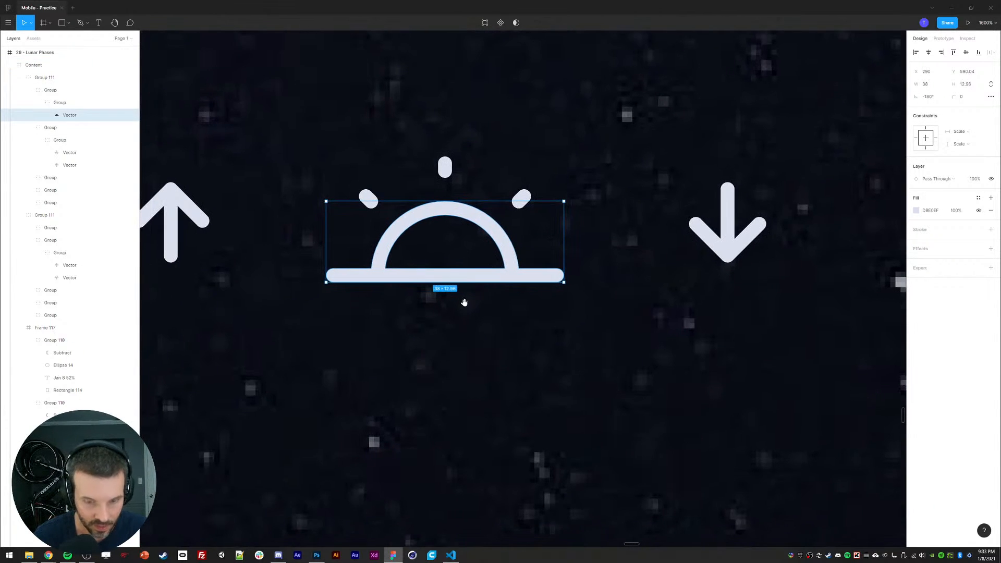
key(l)
drag(334, 274, 558, 273)
click(928, 242)
text(2)
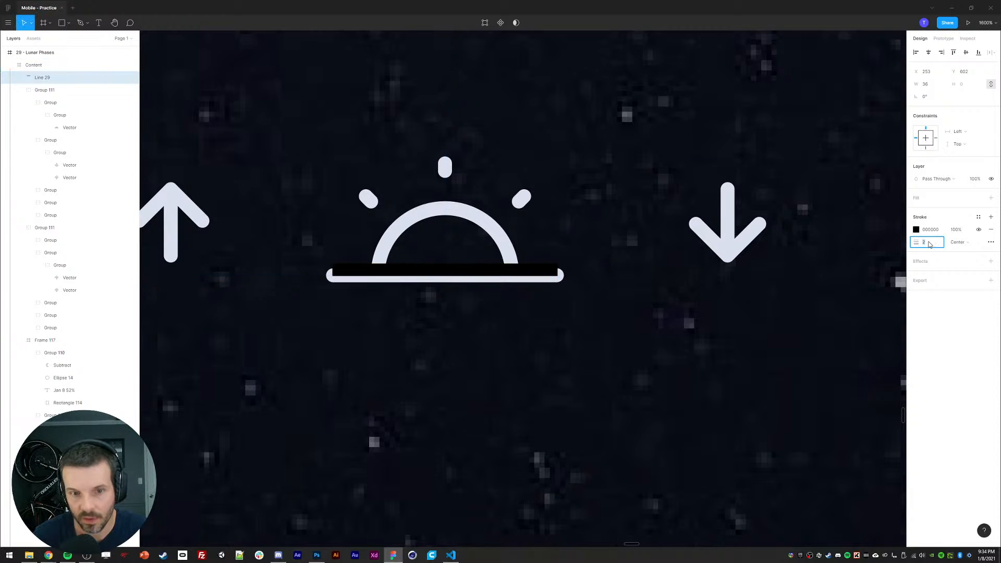
click(496, 224)
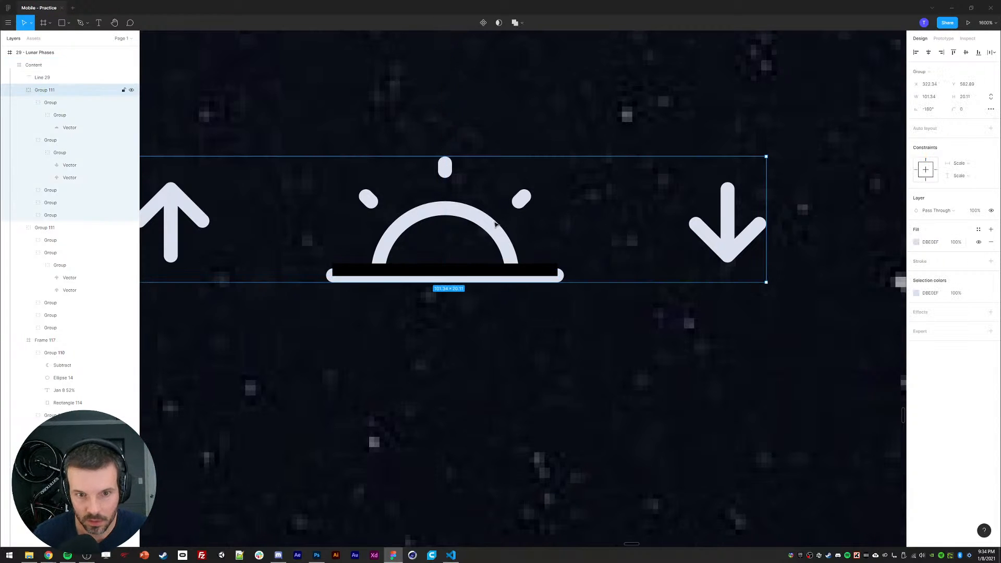
Step: Colour the horizon line to match the sun icon by sampling its stroke colour, and give the line round end caps
click(498, 274)
key(i)
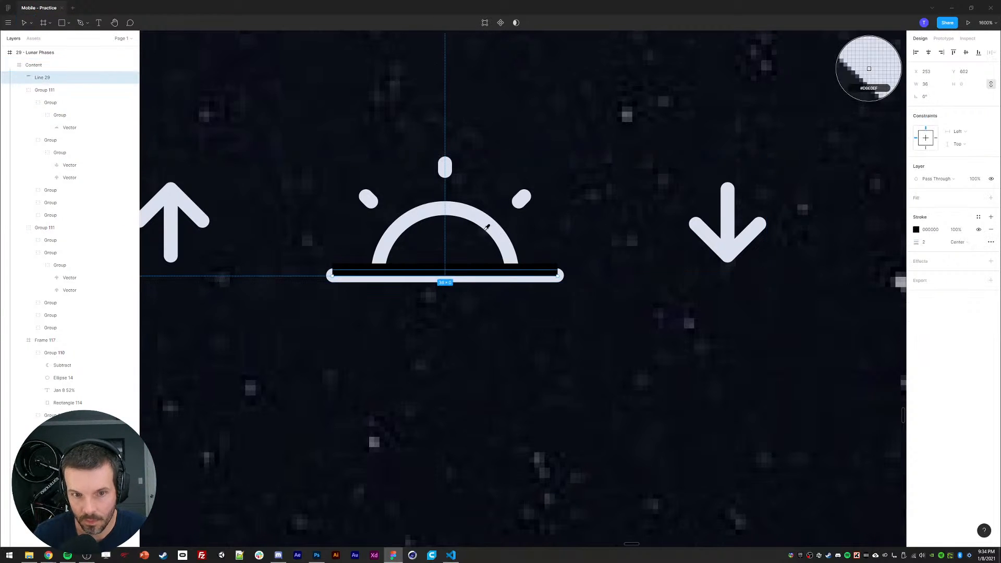
click(490, 226)
click(991, 243)
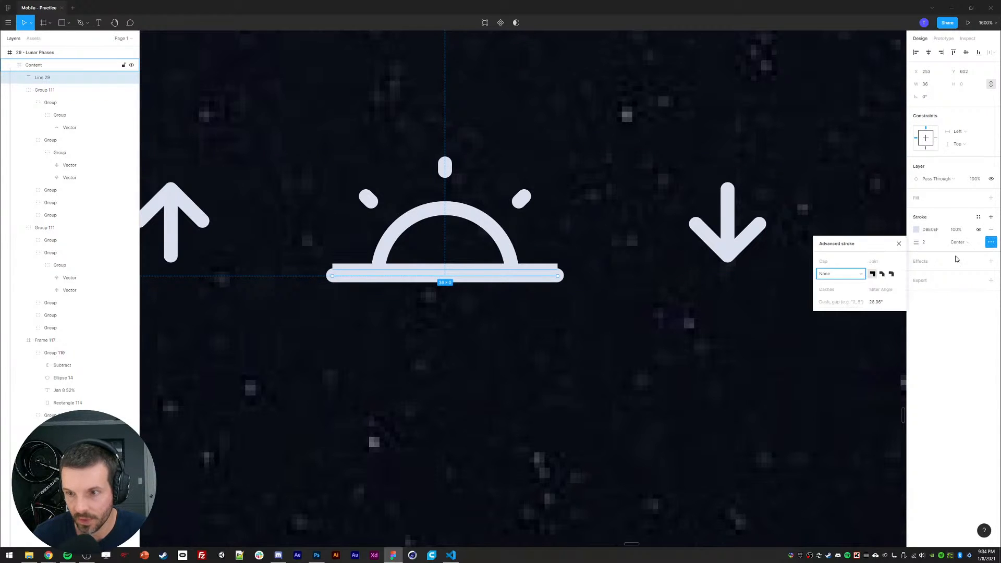
click(861, 274)
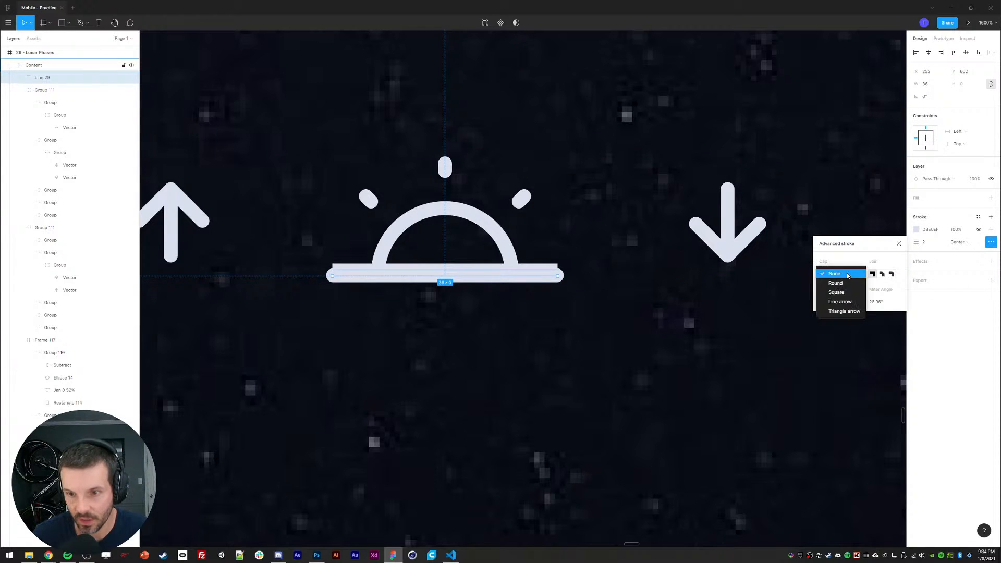
click(834, 283)
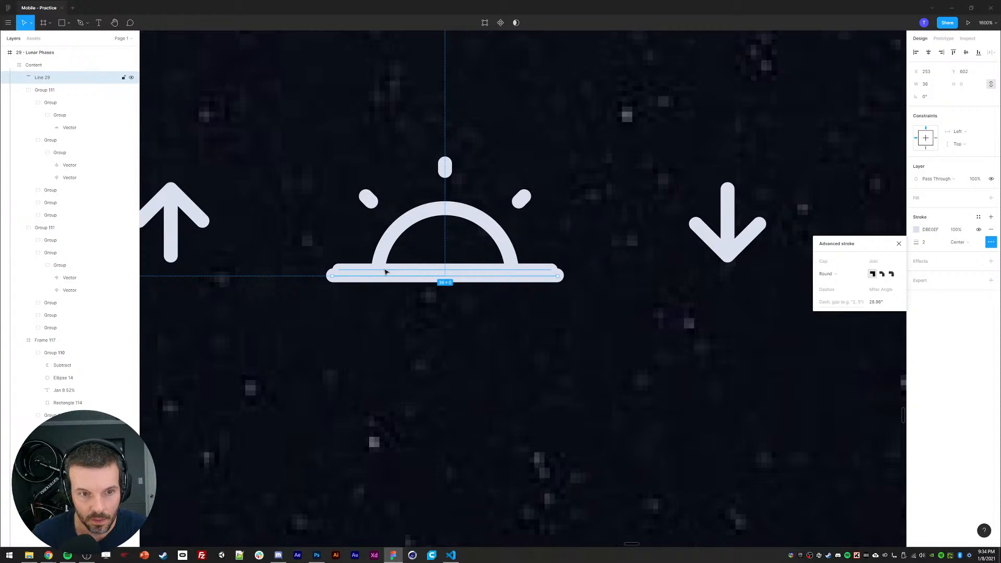
Step: Set the horizon line's width to 38 and align it over the copied sun's base at X 252, Y 603
key(Down)
key(Left)
key(Up)
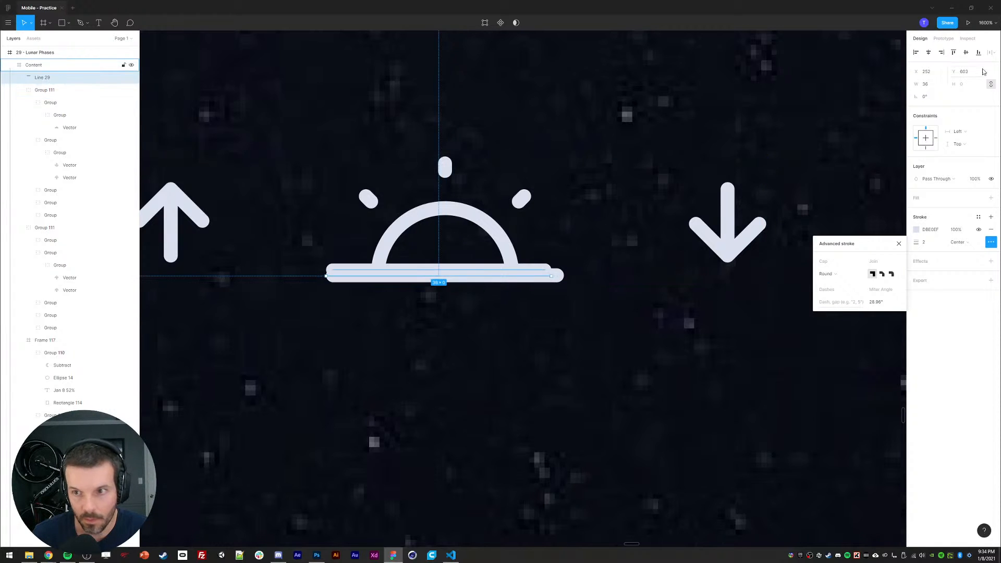
text(38)
key(Return)
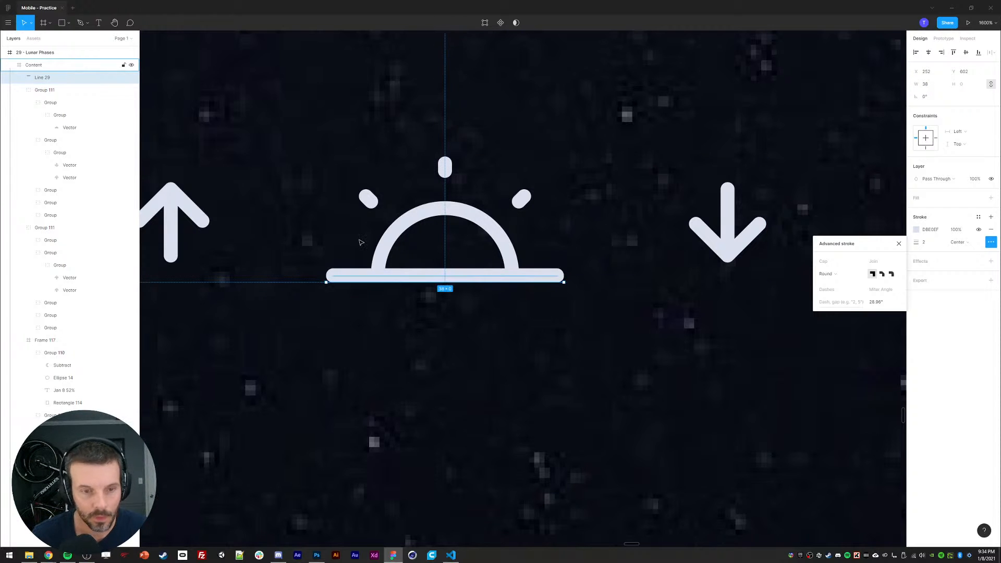
scroll(361, 243, down, 1)
drag(345, 185, 412, 253)
key(Down)
Step: Copy the Jan 7 crescent shape from the date strip and place the copy over the second sun icon
drag(386, 172, 430, 414)
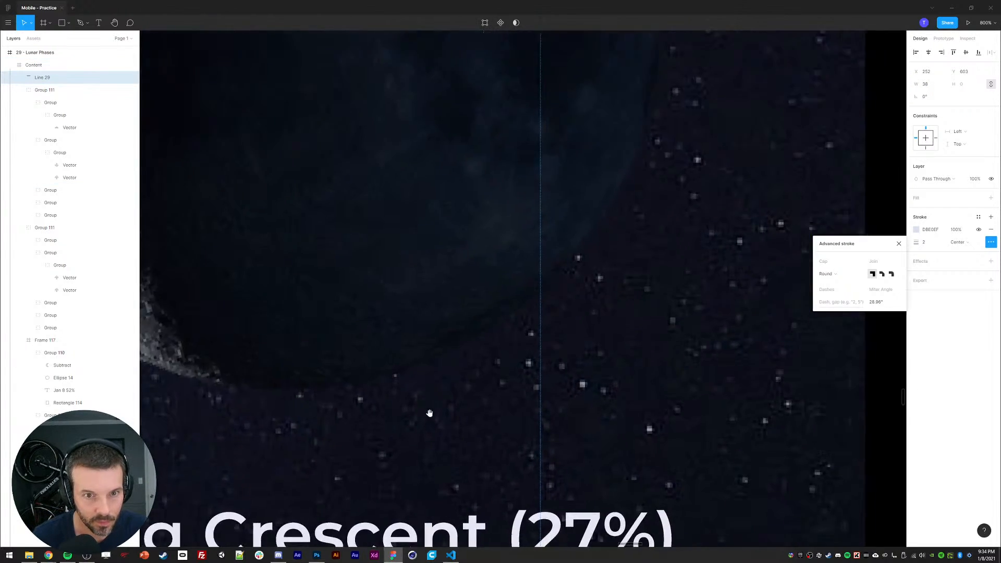
drag(370, 131, 454, 443)
drag(292, 94, 412, 412)
drag(252, 123, 371, 246)
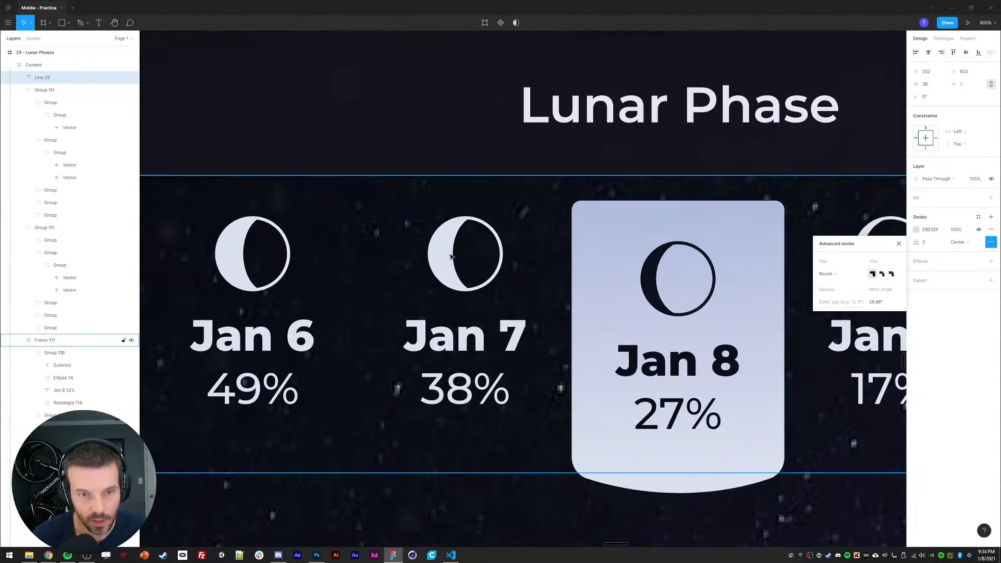
ctrl+click(449, 256)
click(62, 278)
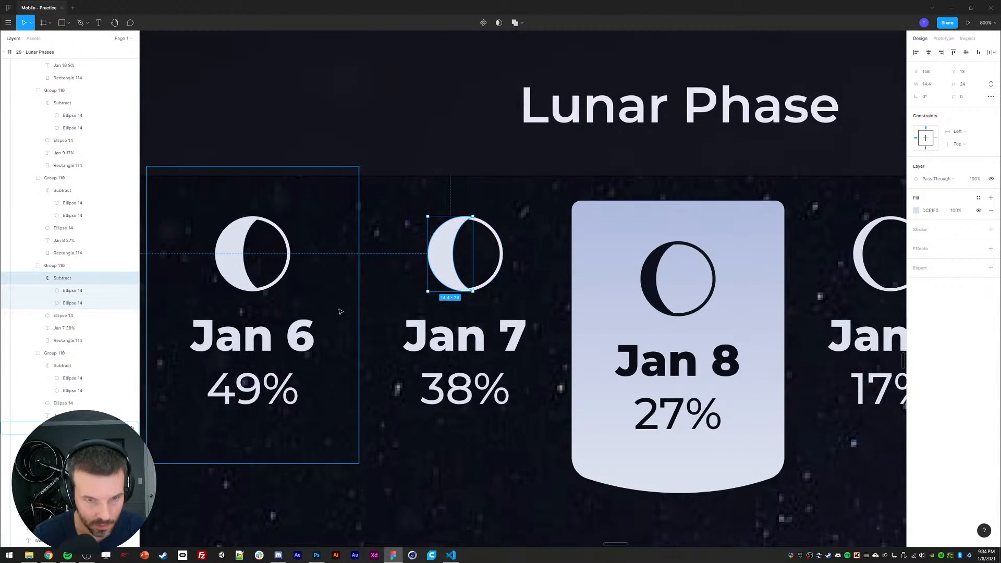
drag(483, 517, 416, 289)
key(ctrl+v)
drag(512, 284, 447, 270)
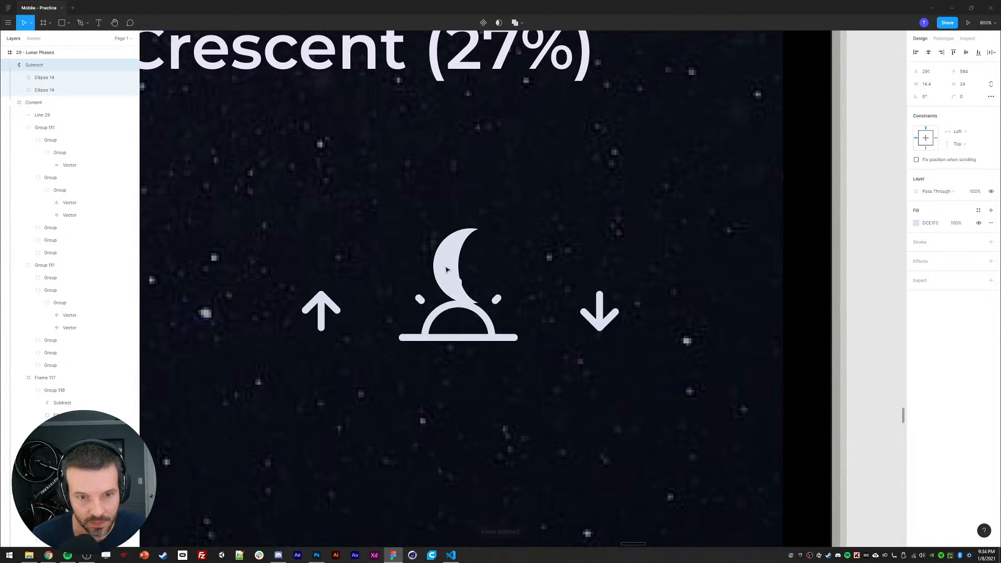
Step: Delete the dome with its base and the three rays of the second sun, keeping the arrows and the separate horizon line
click(429, 321)
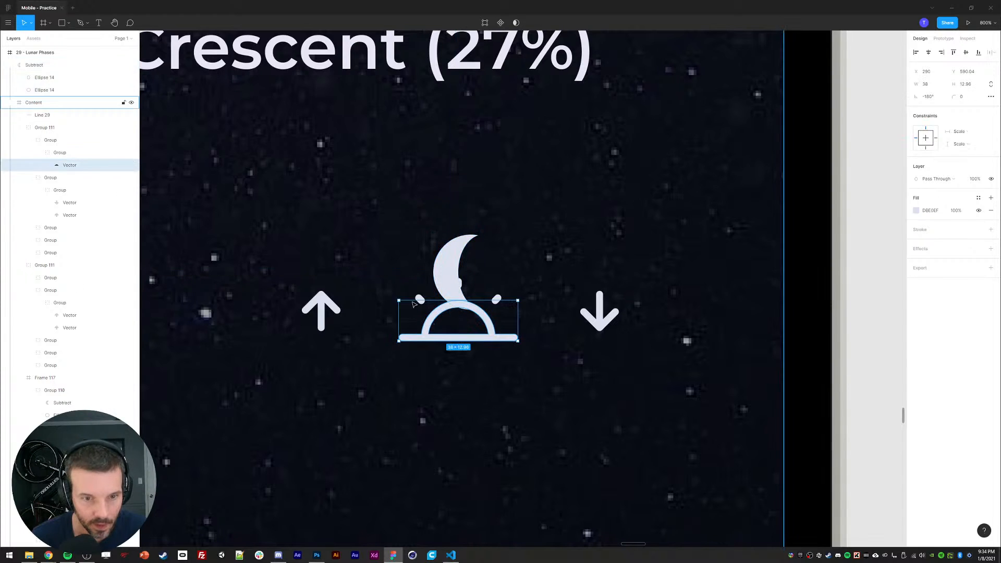
key(Delete)
click(421, 300)
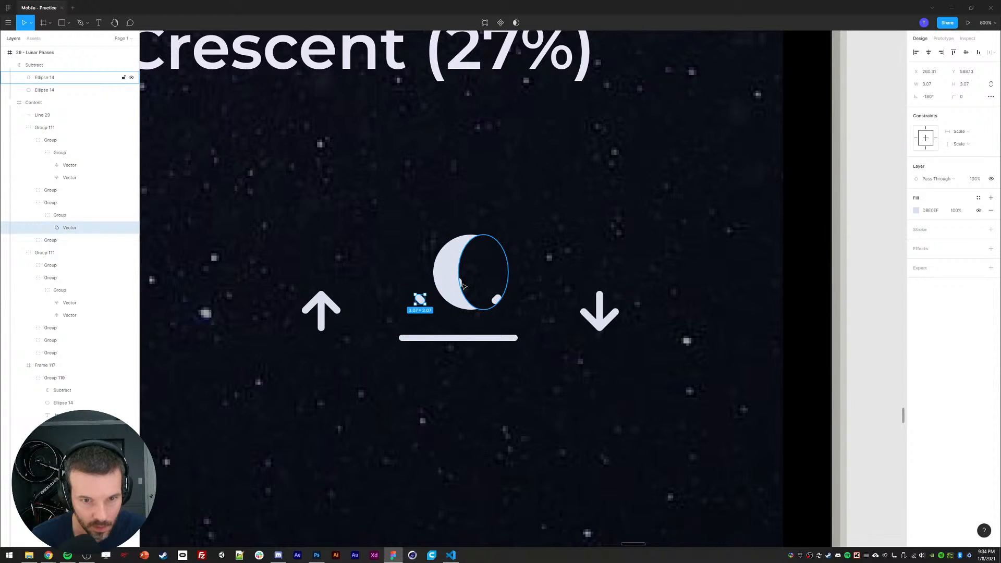
shift+click(498, 300)
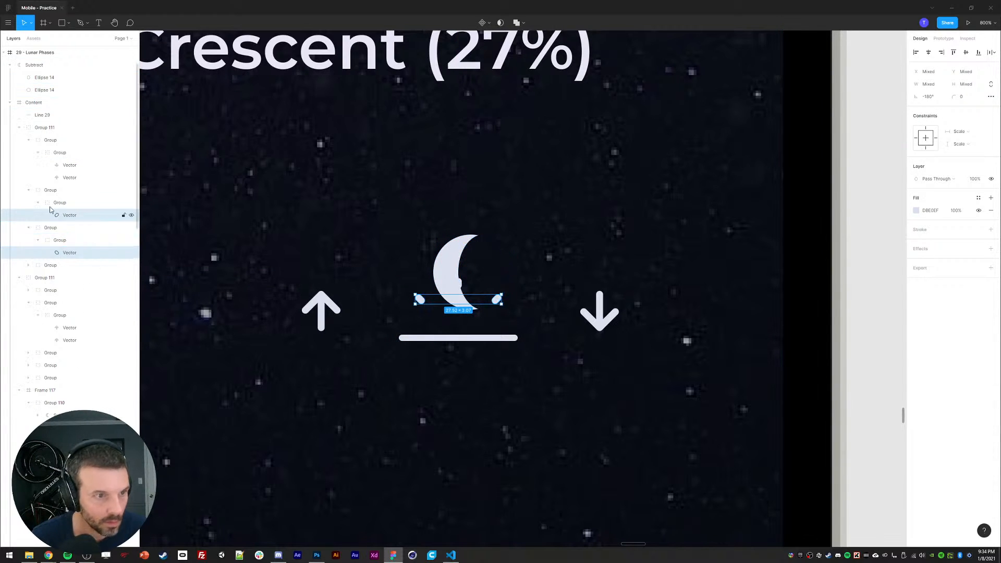
click(49, 229)
shift+click(50, 191)
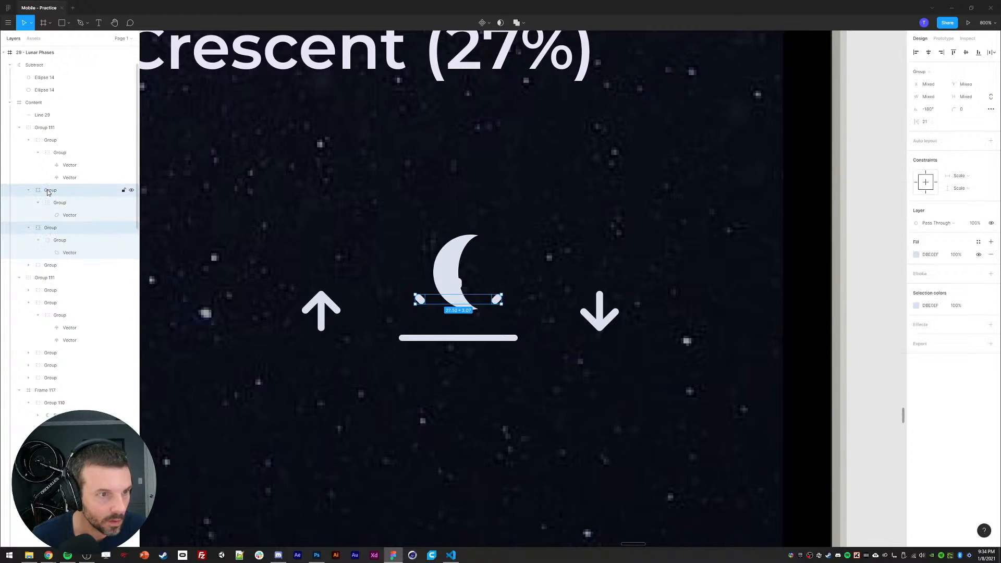
key(Delete)
click(43, 191)
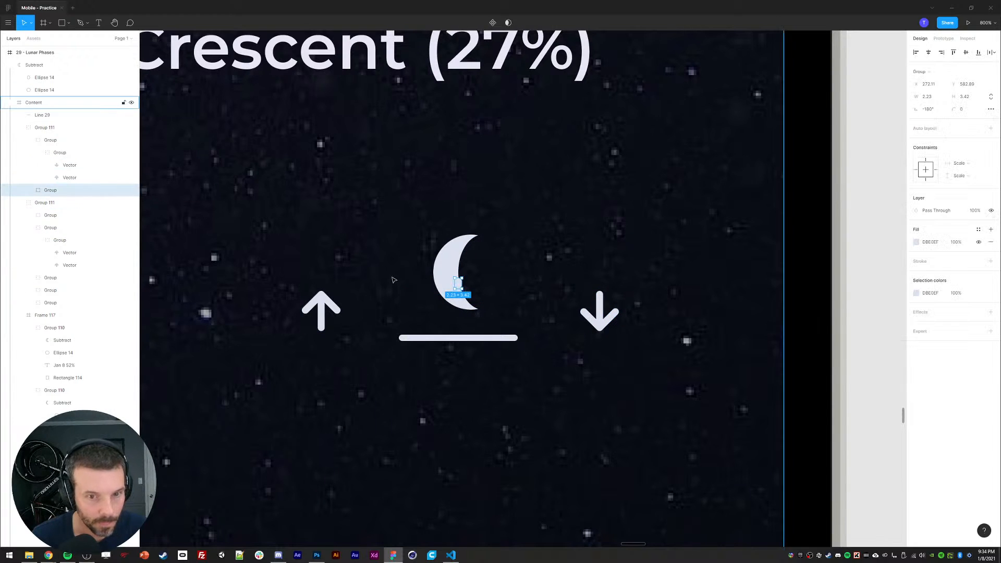
key(Delete)
Step: Move the pasted crescent into the Content frame and centre it above the horizon line at X 264, Y 569
click(444, 279)
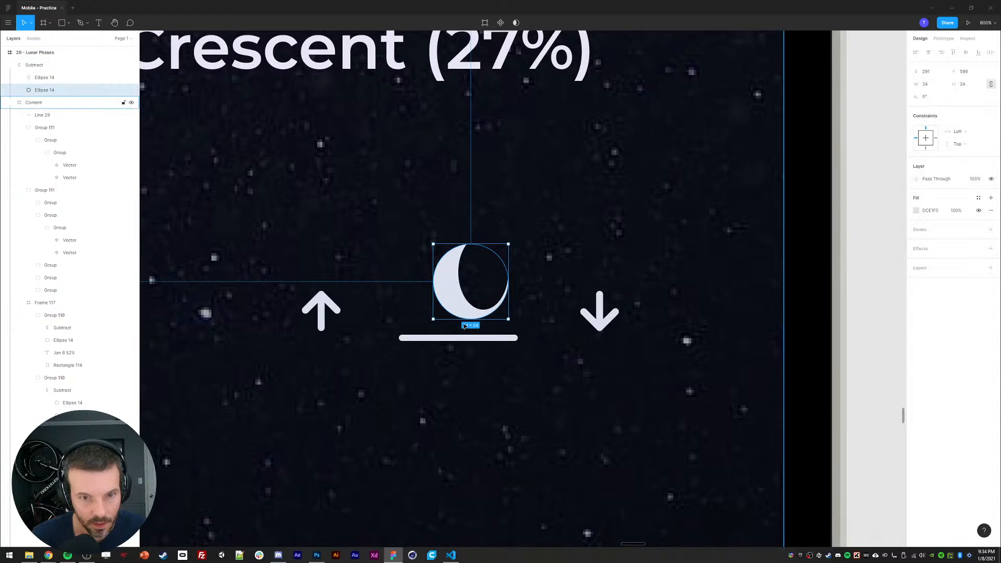
click(35, 67)
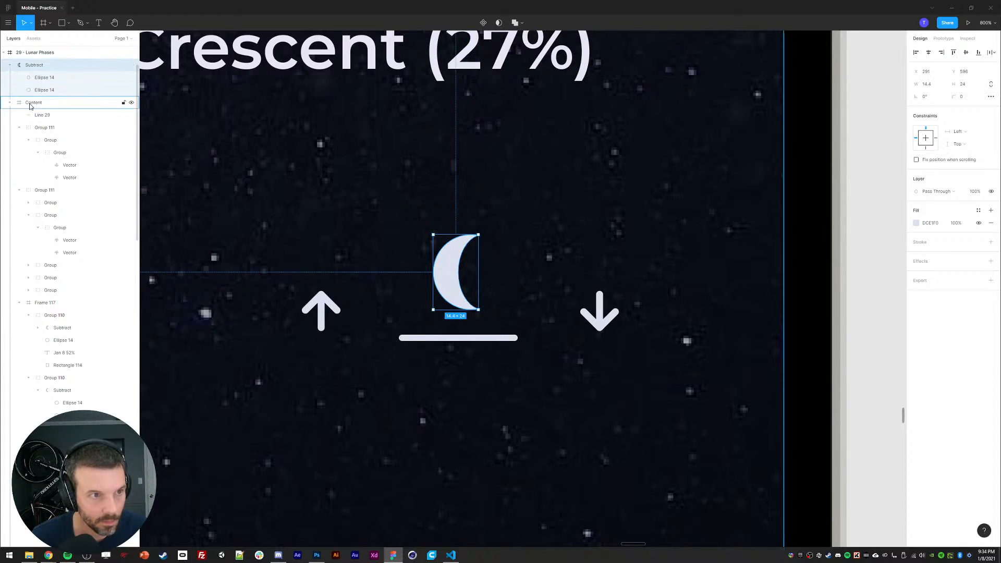
key(ctrl+x)
click(39, 78)
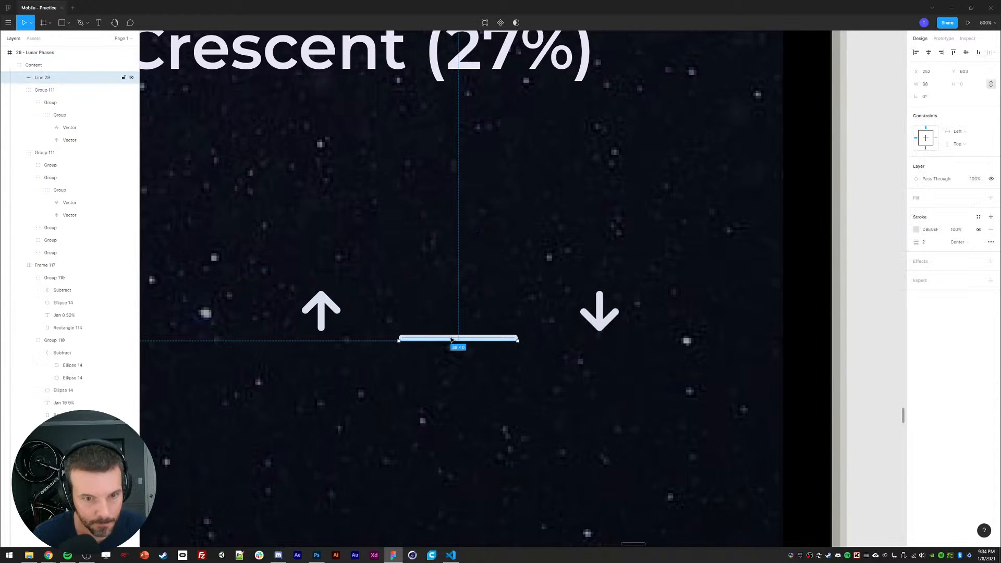
key(ctrl+v)
drag(535, 361, 451, 277)
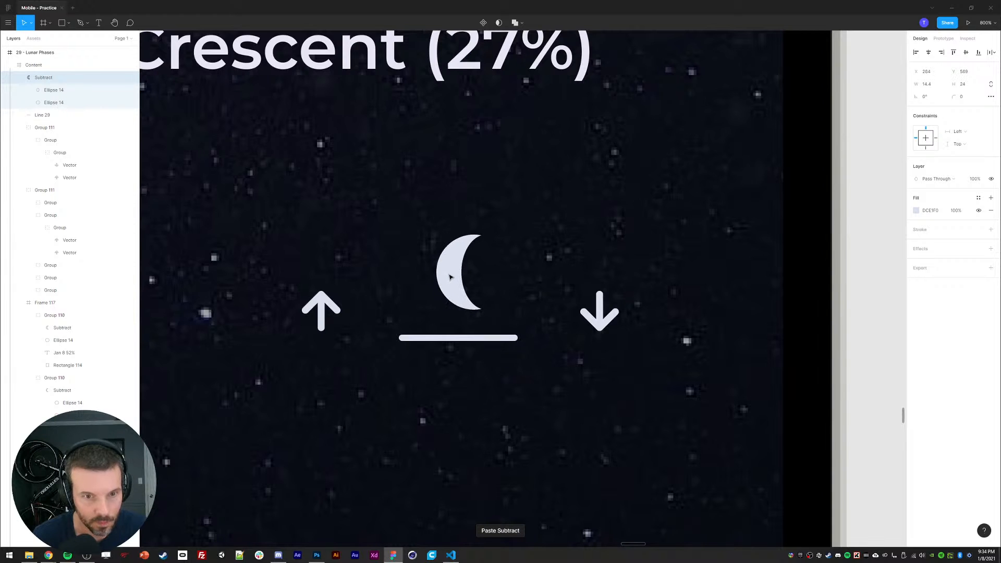
Step: Lower the crescent to Y 584 so that its lower part overlaps the horizon line
click(19, 78)
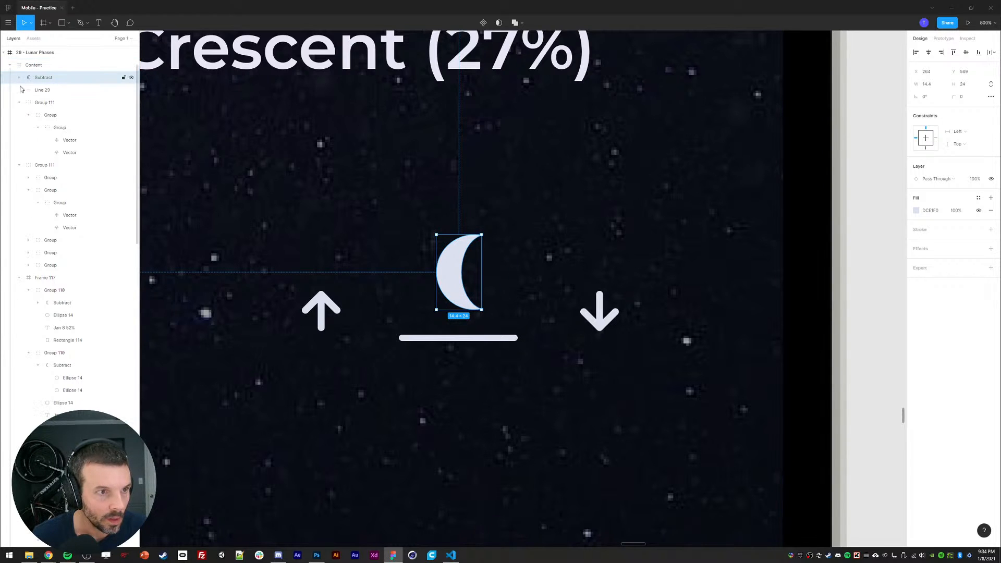
key(ctrl+minus)
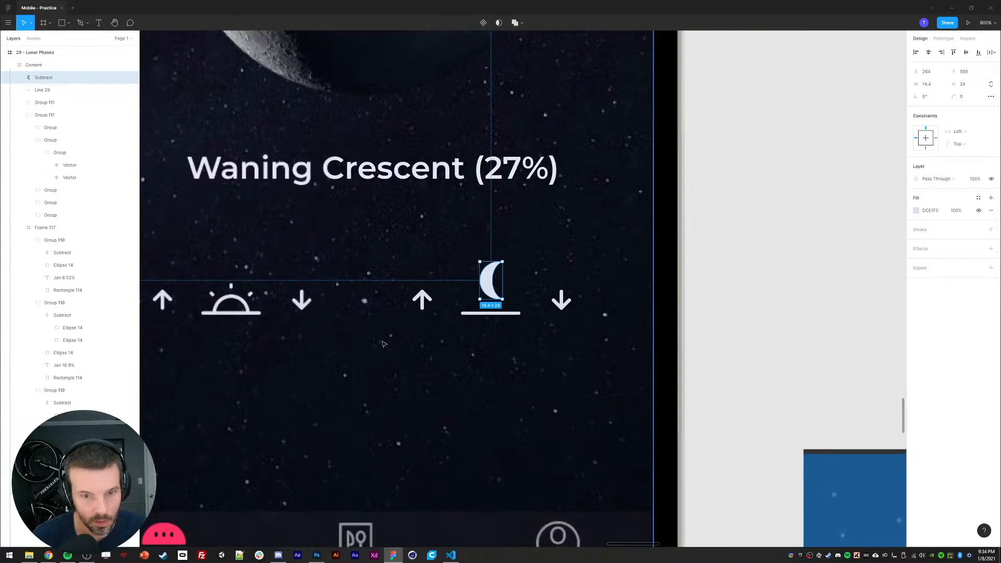
click(765, 315)
drag(667, 314, 696, 304)
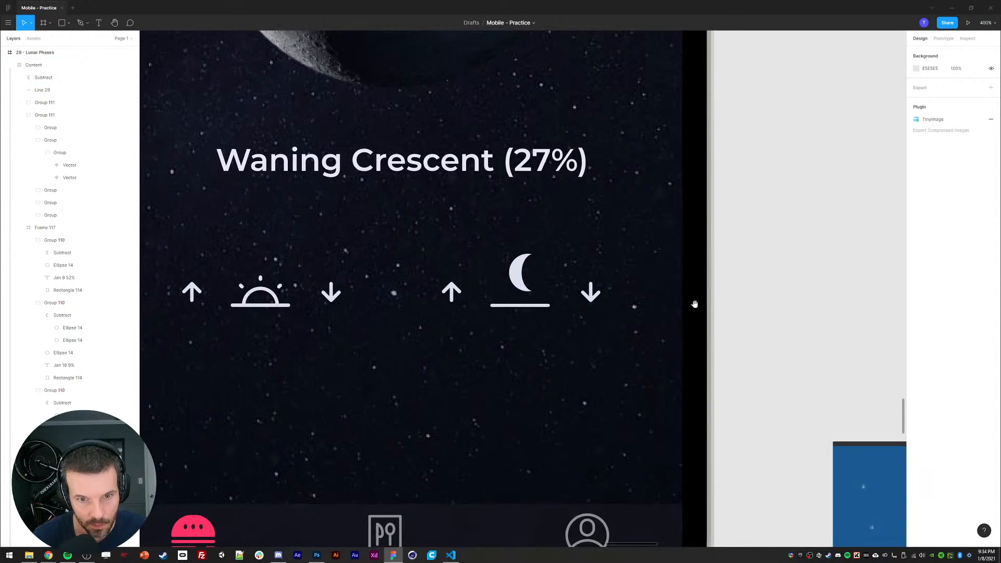
click(520, 272)
key(shift+Down)
key(shift+Down)
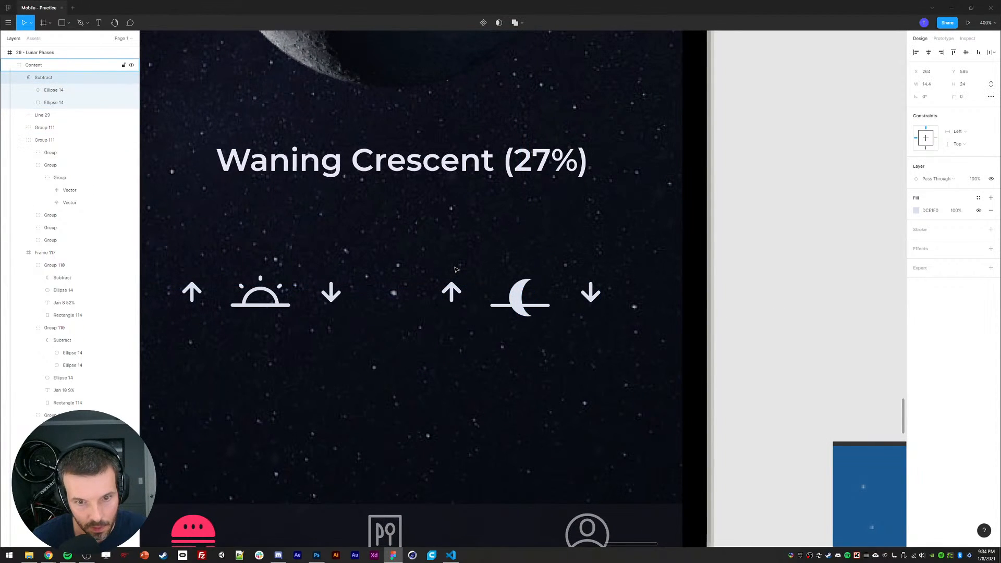
key(ctrl+plus)
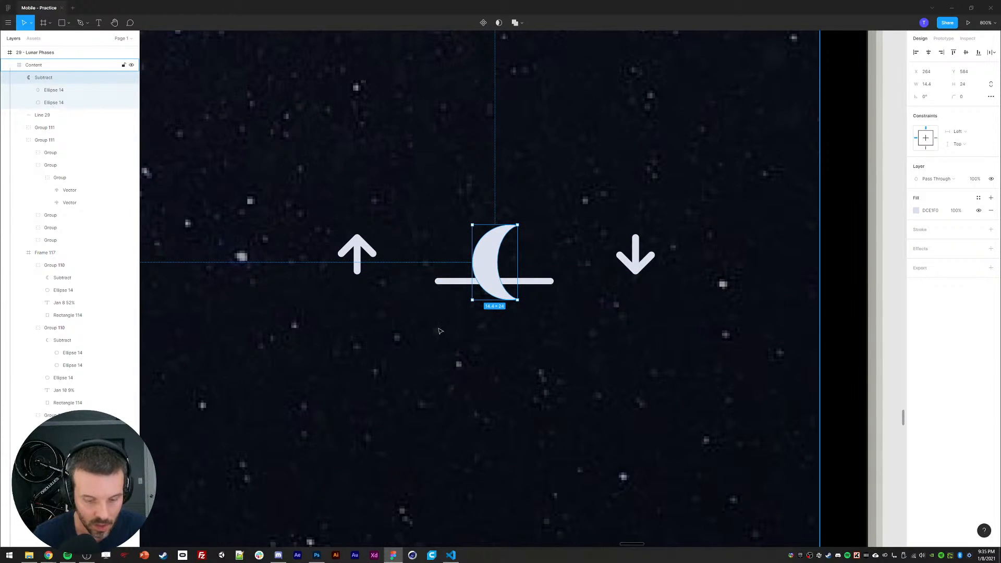
Step: Draw a rectangle about 31 by 12 over the crescent below the horizon line and subtract it from the crescent
key(r)
drag(451, 281, 547, 319)
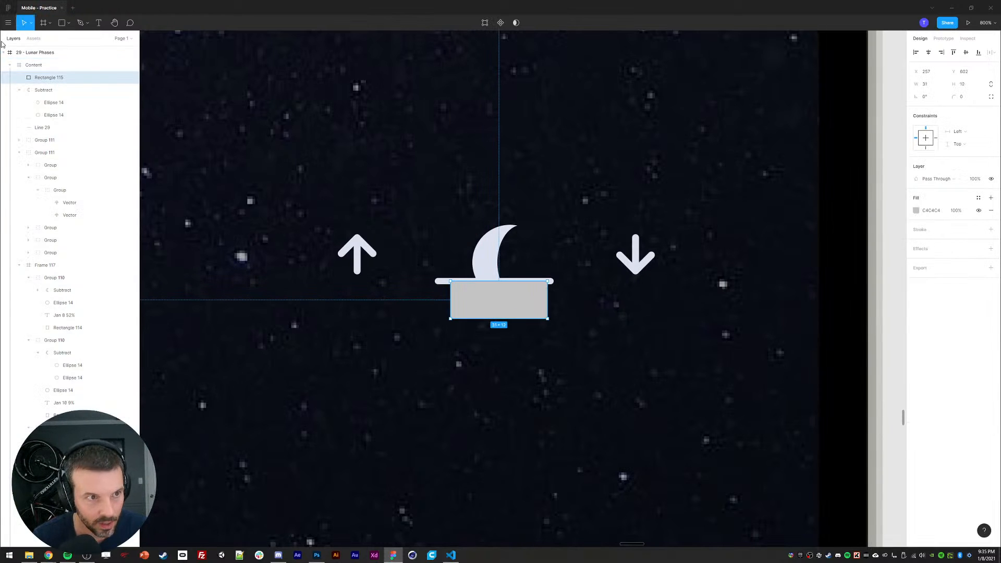
shift+click(43, 90)
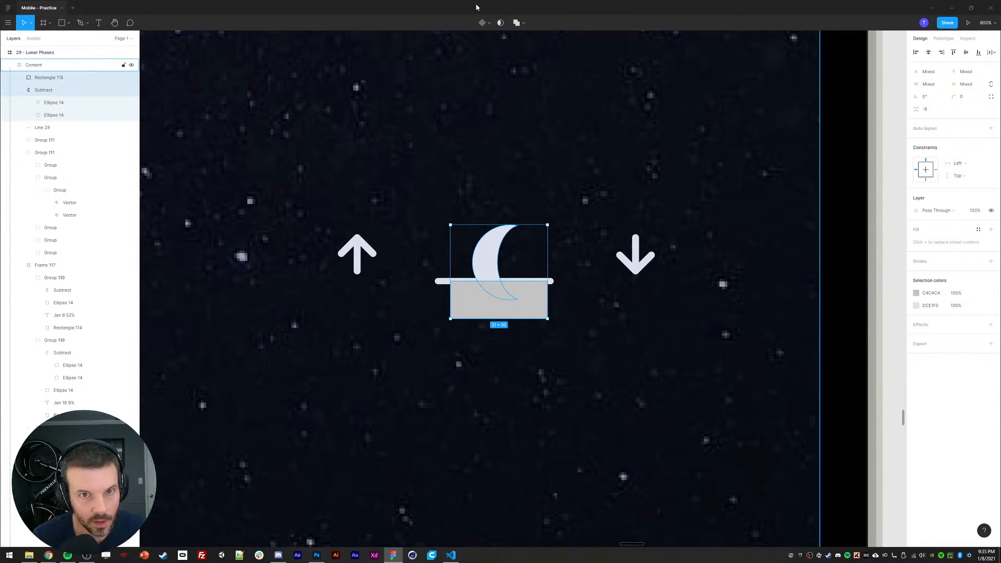
click(521, 25)
click(526, 49)
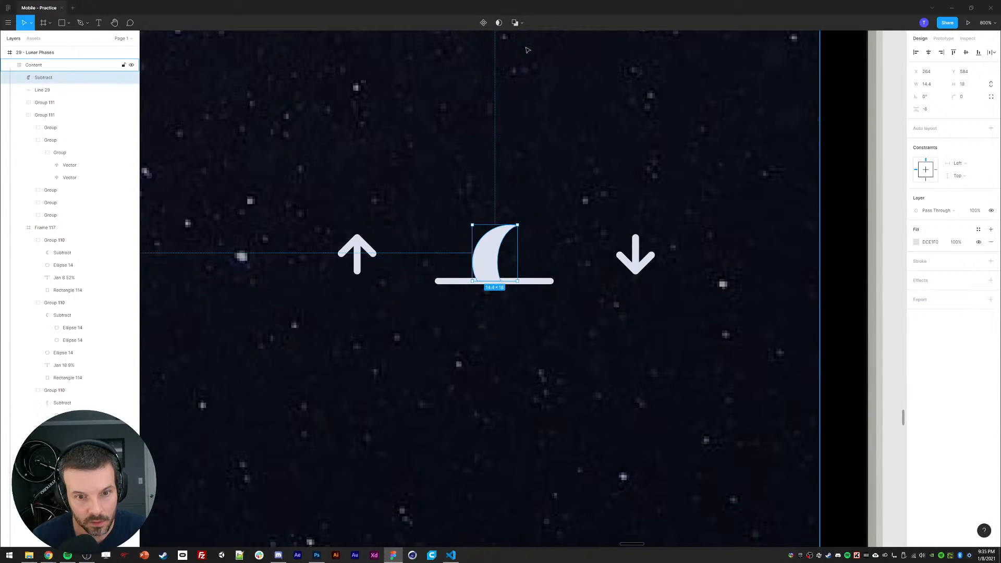
Step: Flatten the cut-off crescent into a single shape
right_click(40, 79)
click(58, 169)
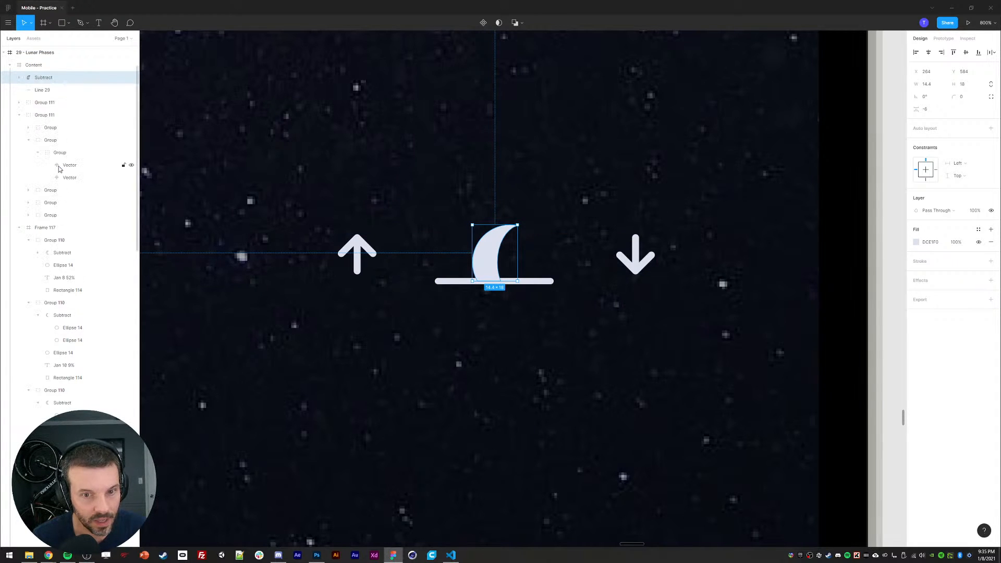
click(19, 77)
click(20, 77)
right_click(41, 76)
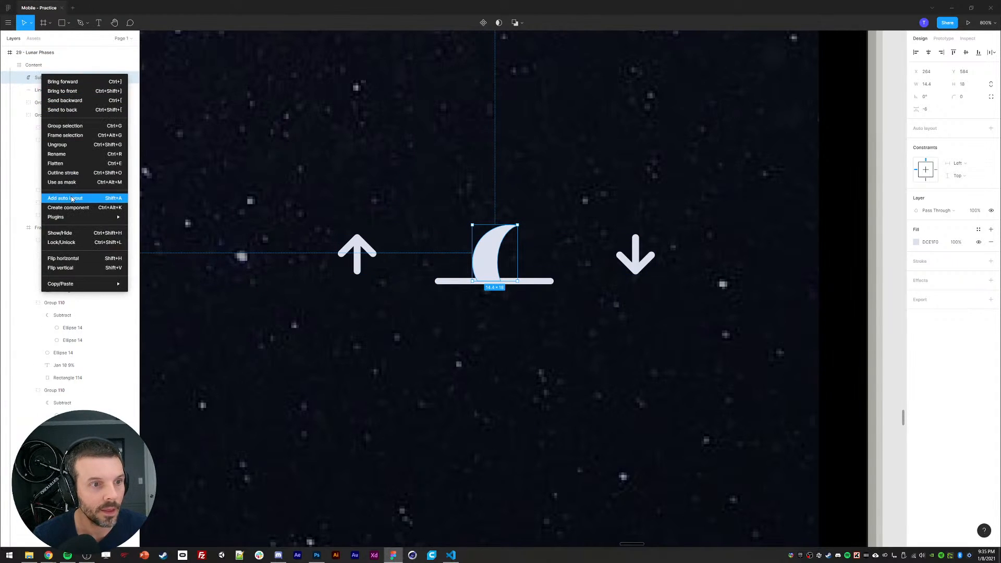
click(64, 163)
key(minus)
key(minus)
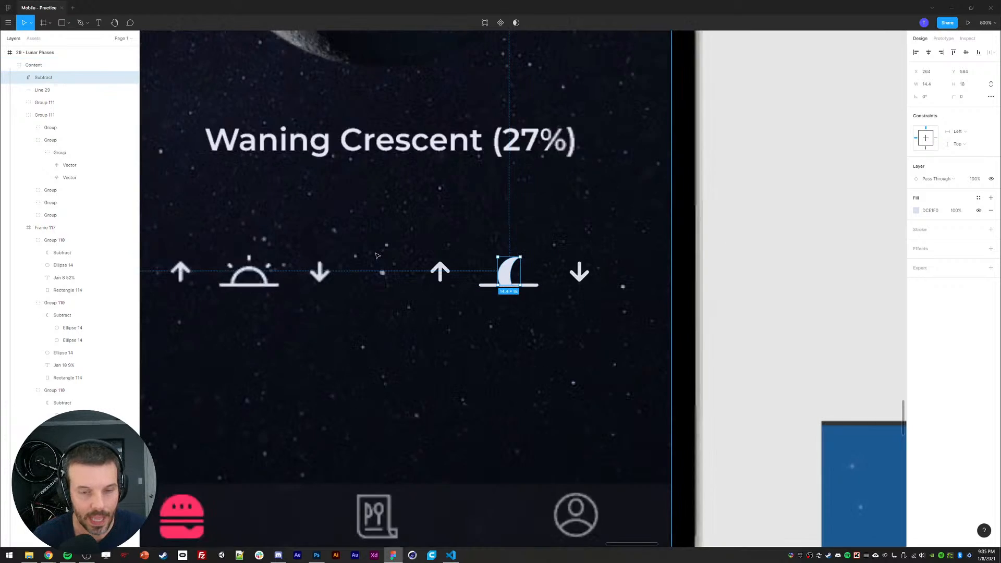
Step: Group the cut-off crescent, its horizon line and the two arrows beside it
key(Escape)
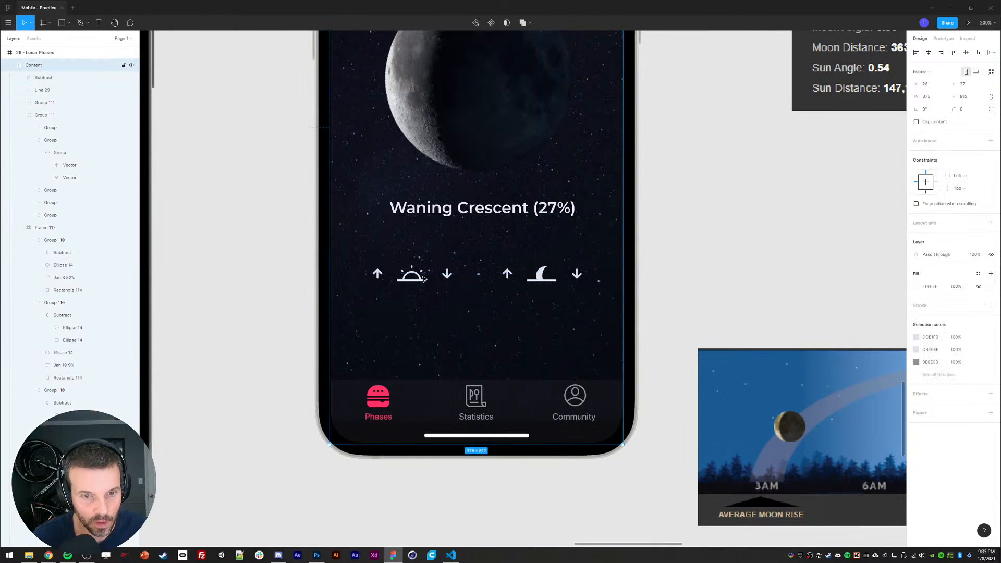
key(Escape)
click(413, 274)
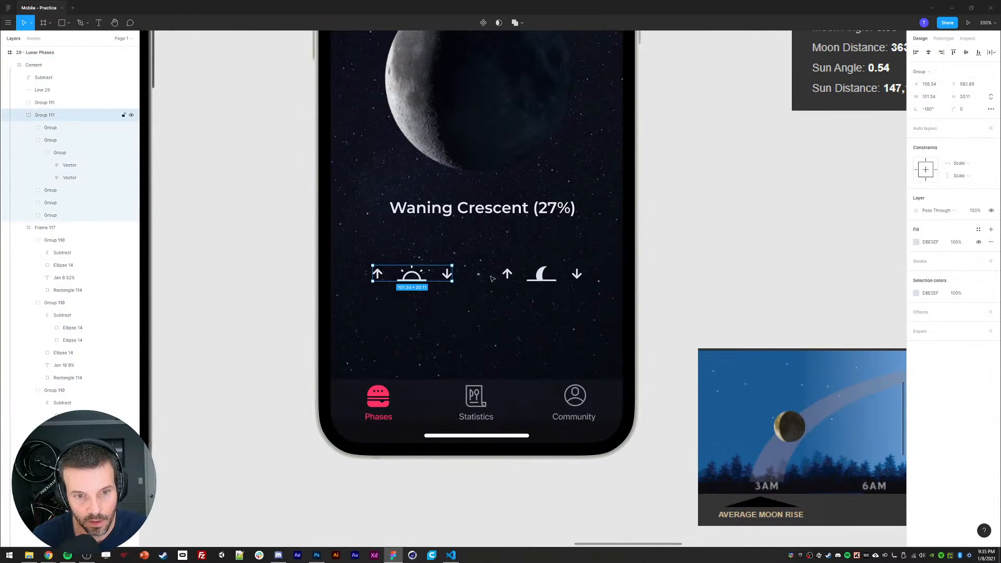
click(540, 275)
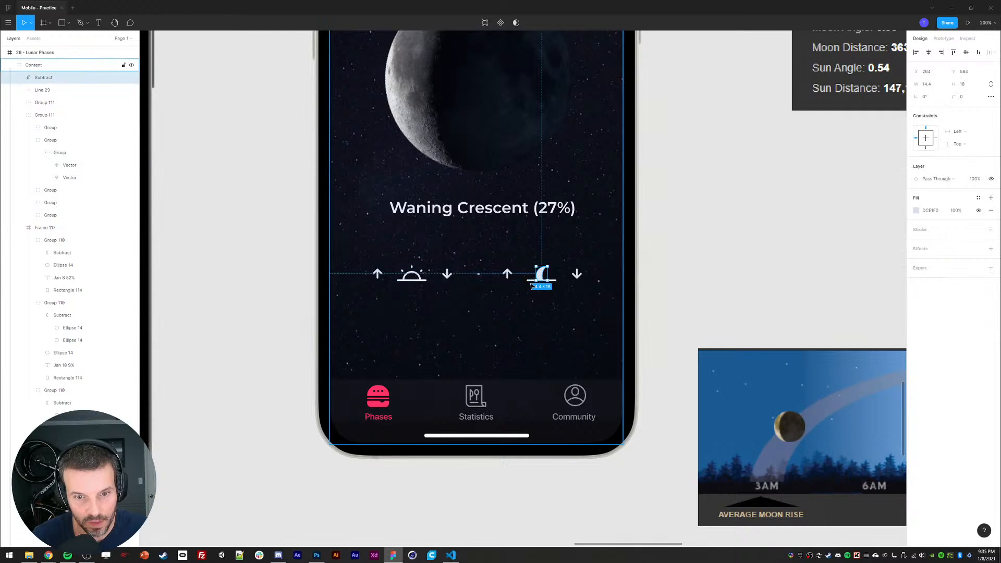
shift+click(42, 89)
shift+click(44, 102)
shift+click(35, 115)
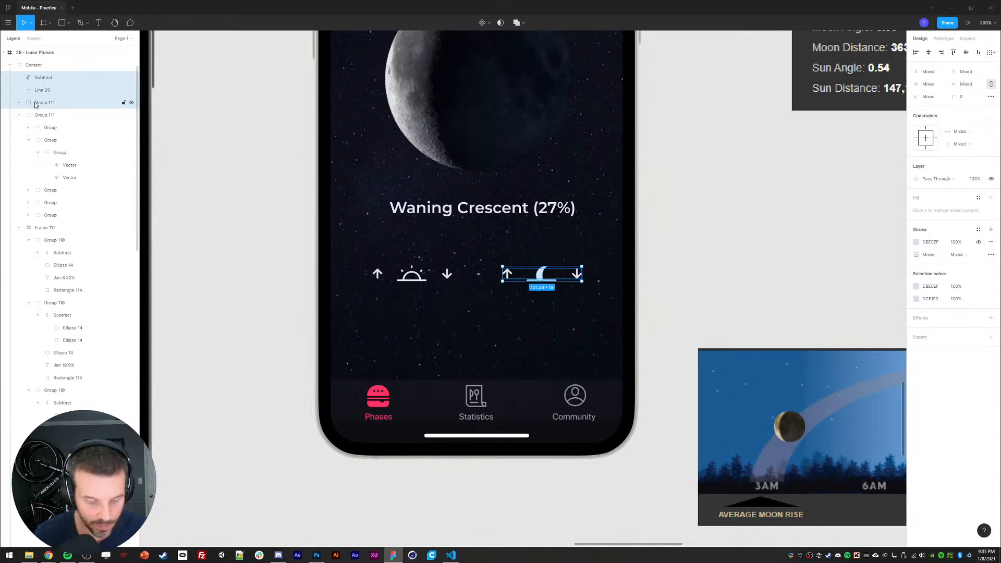
key(ctrl+g)
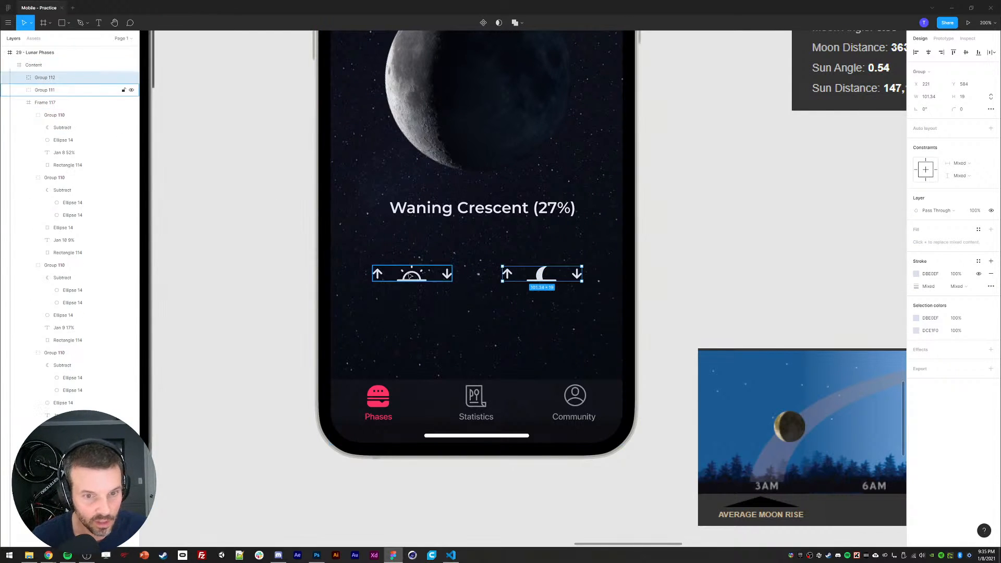
Step: Cut the sun and moon icon groups out of the layout and collapse the expanded date strip and navigation layers
shift+click(42, 90)
key(Delete)
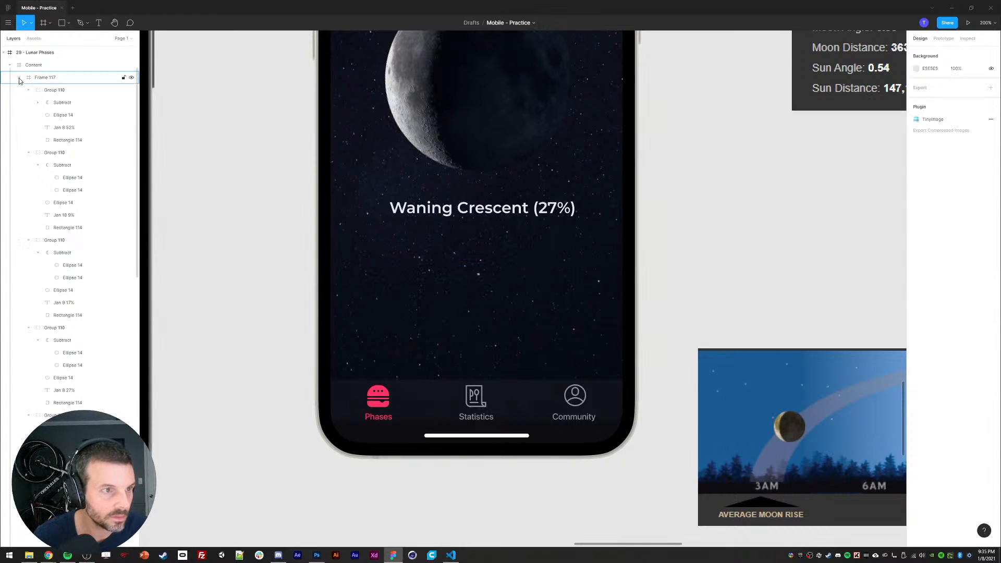
click(20, 78)
click(19, 115)
click(45, 79)
key(ctrl+minus)
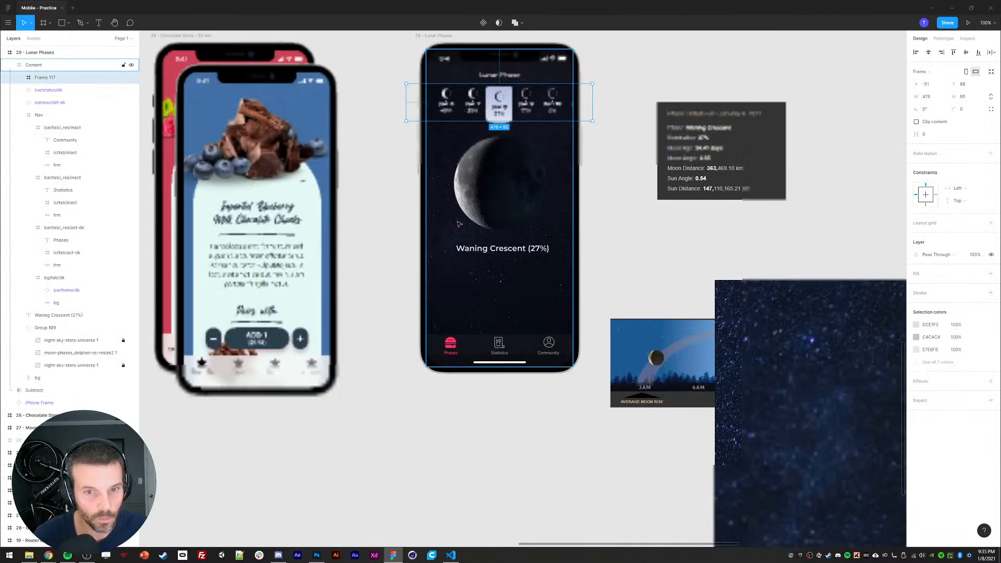
click(20, 115)
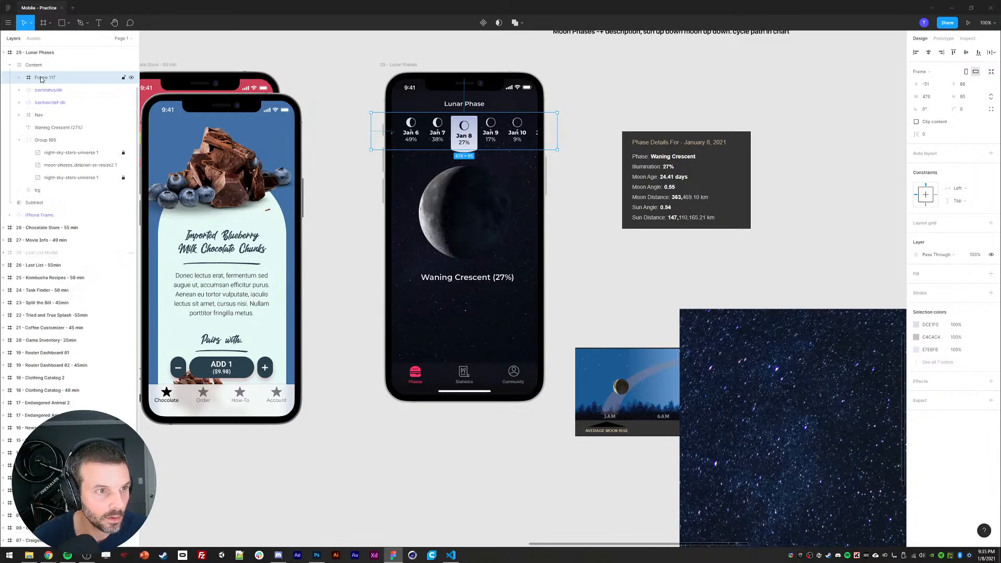
Step: Reorder Frame 117 below Nav in the layer list and rename the moon image group "Moon!!!"
drag(41, 79, 44, 128)
click(45, 129)
double_click(45, 141)
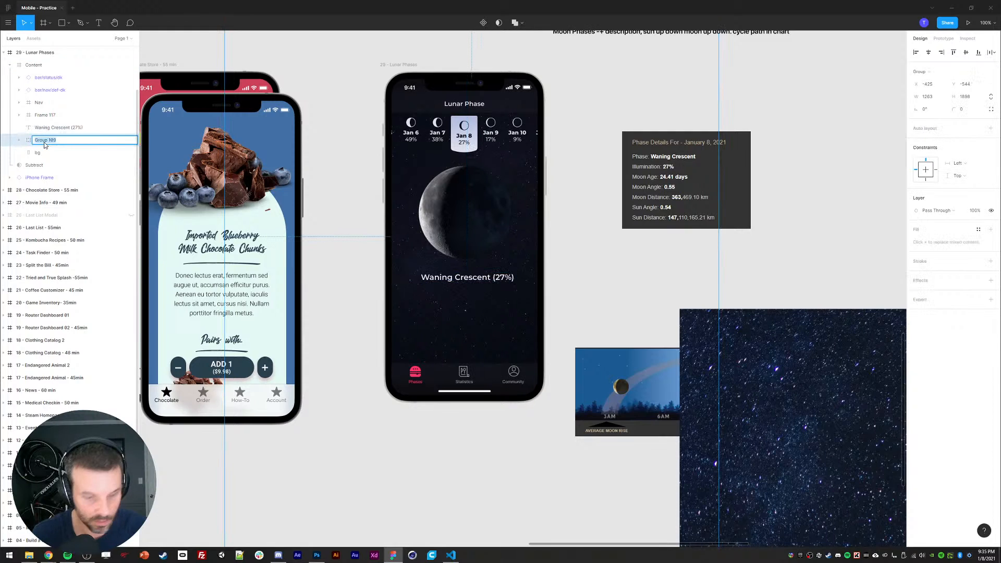
text(Moon!!!)
key(Return)
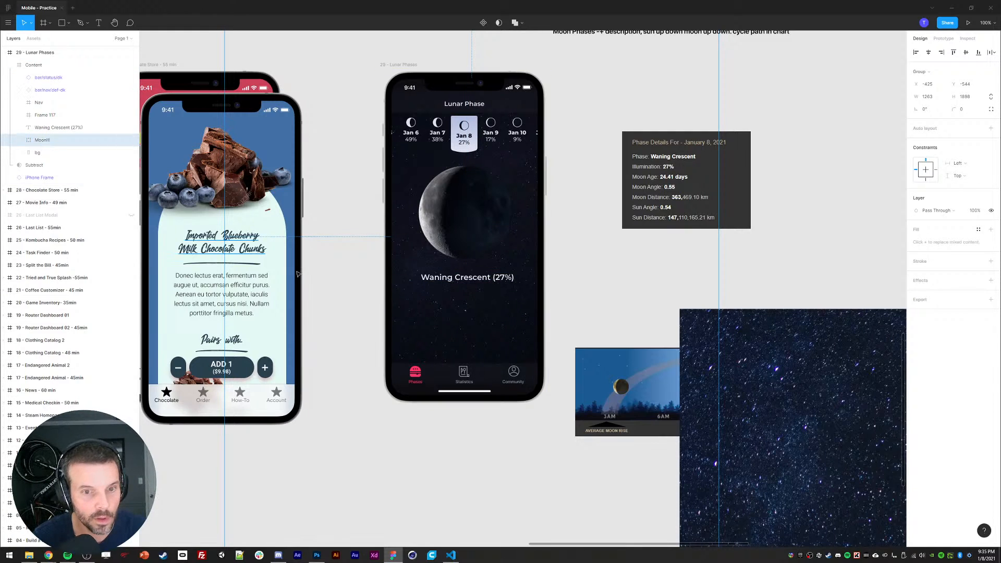
Step: Paste the two icon groups directly above the moon image layer and shift them up closer to the phase heading
key(ctrl+v)
key(shift+Up)
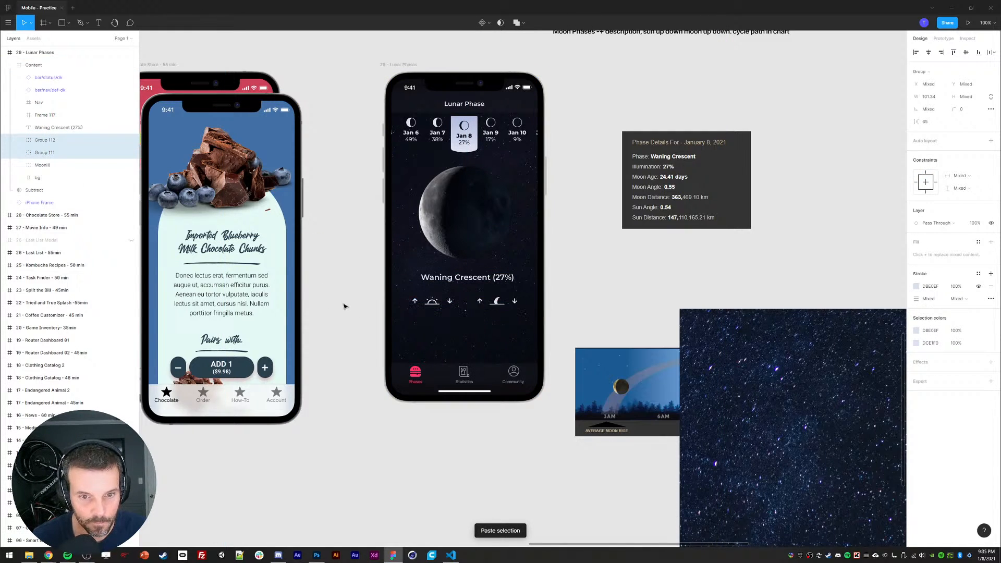
key(Escape)
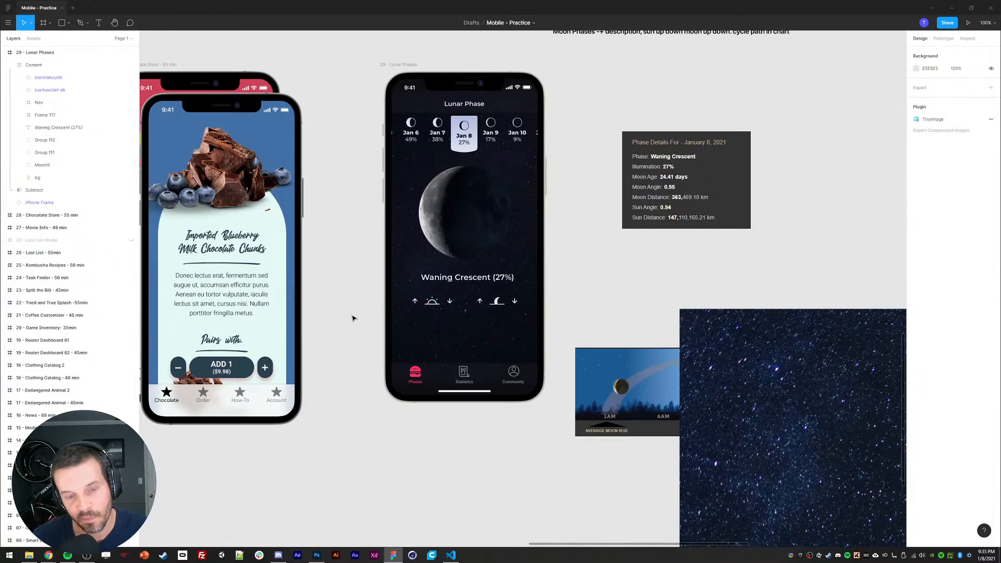
Step: Duplicate the "Waning Crescent (27%)" heading and place the copy below the icon groups at about X 21, Y 609
key(ctrl+plus)
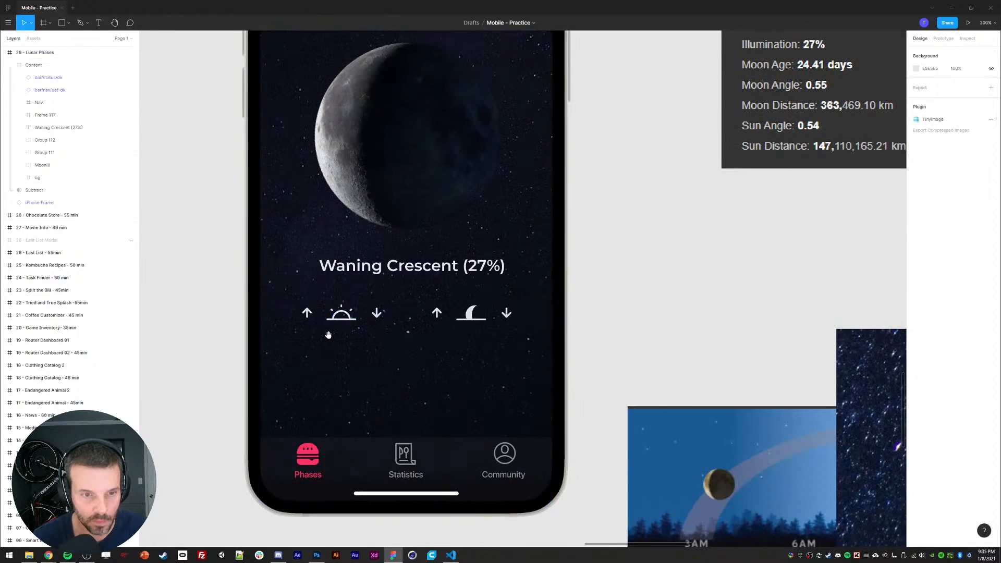
drag(328, 335, 407, 292)
ctrl+click(450, 225)
key(ctrl+d)
drag(450, 225, 407, 313)
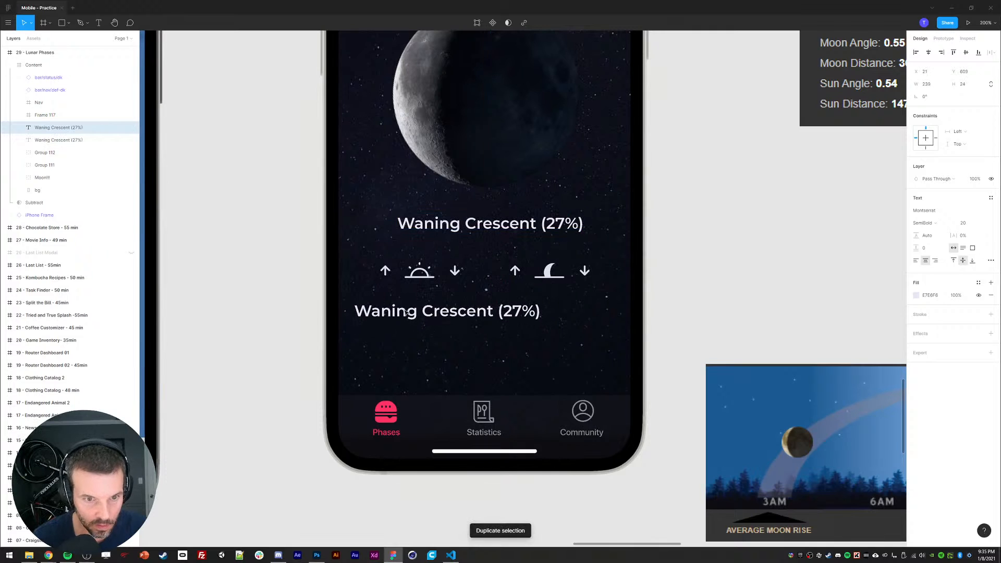
key(ctrl+minus)
drag(633, 273, 617, 277)
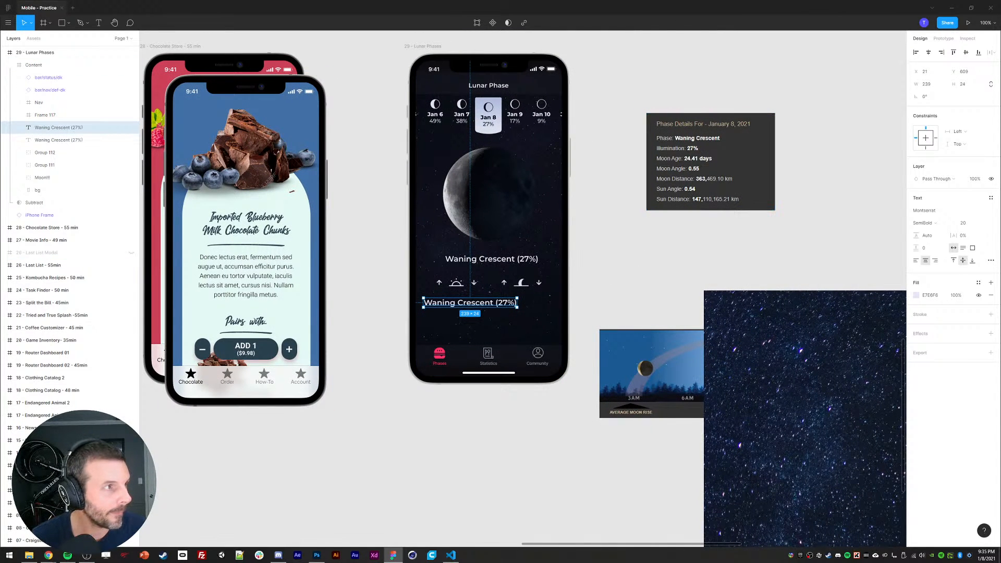
Step: Change the duplicated heading's text to "7:11 am"
key(alt+Tab)
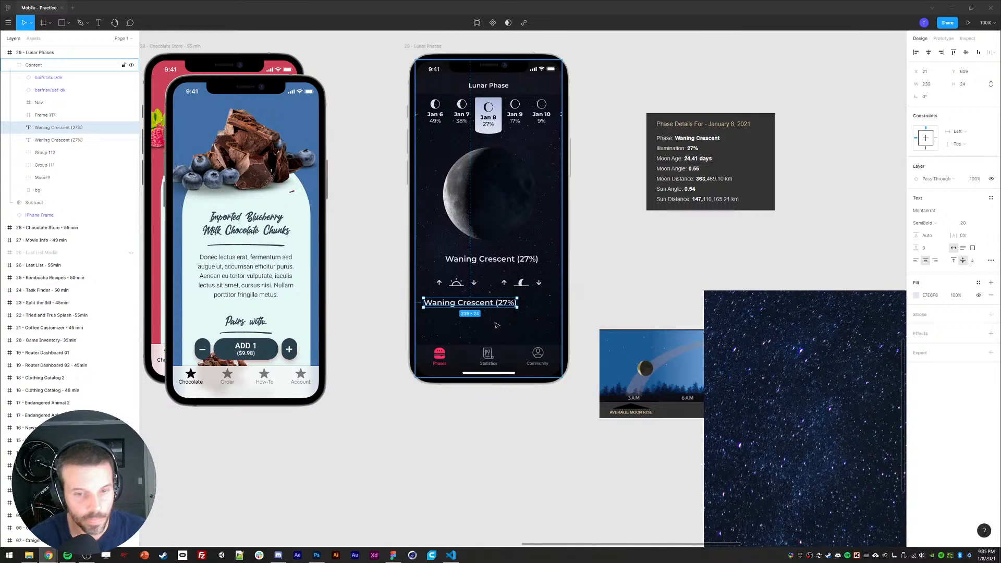
double_click(445, 303)
text(7:11 am)
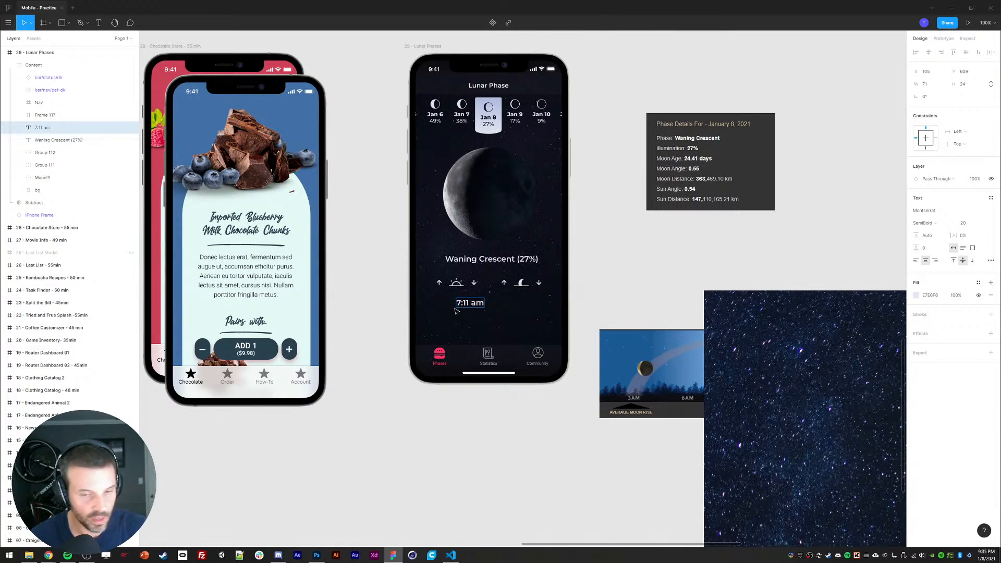
key(Escape)
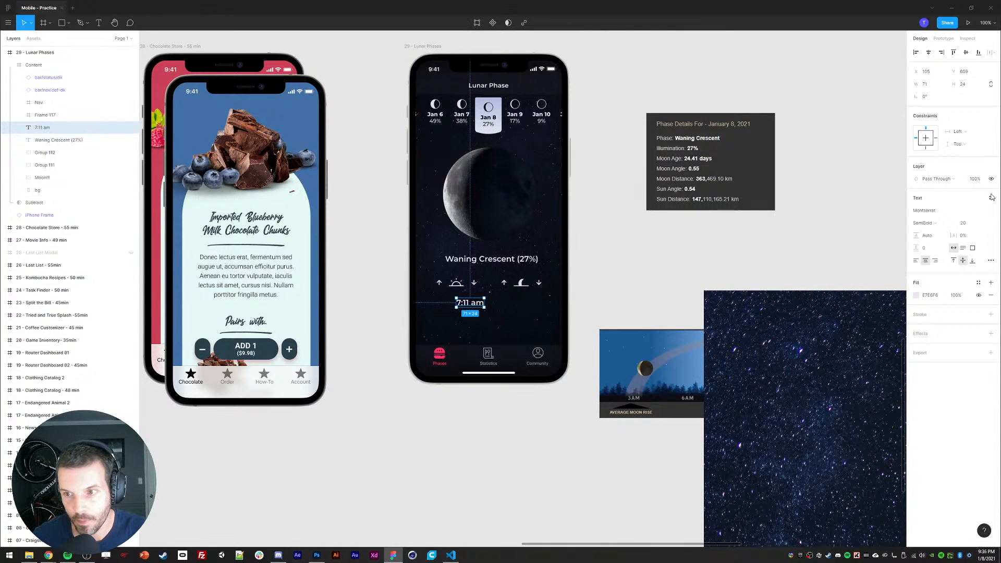
Step: Set the "7:11 am" text to size 14 and place it beneath the sunrise arrow at X 38, Y 593
text(16)
key(Return)
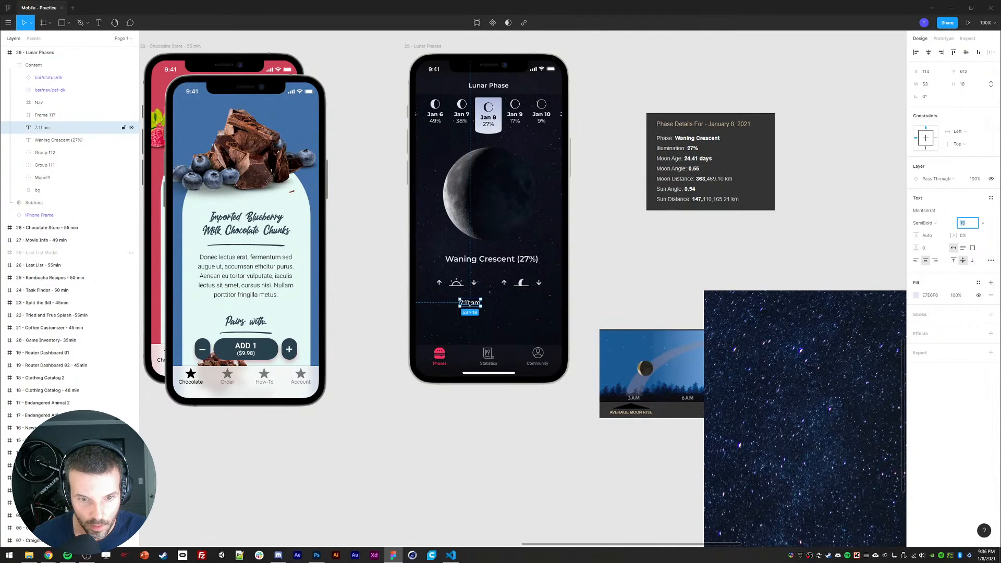
key(Down)
drag(470, 304, 457, 304)
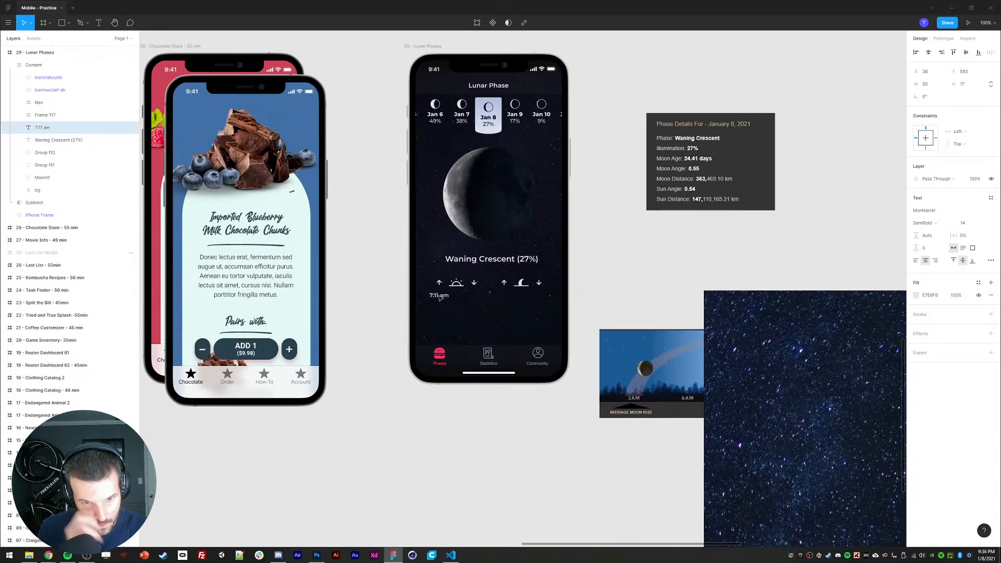
Step: Duplicate the sunrise time, place the copy beneath the sunset arrow and change its text to "5:45 pm"
key(ctrl+d)
drag(440, 298, 466, 298)
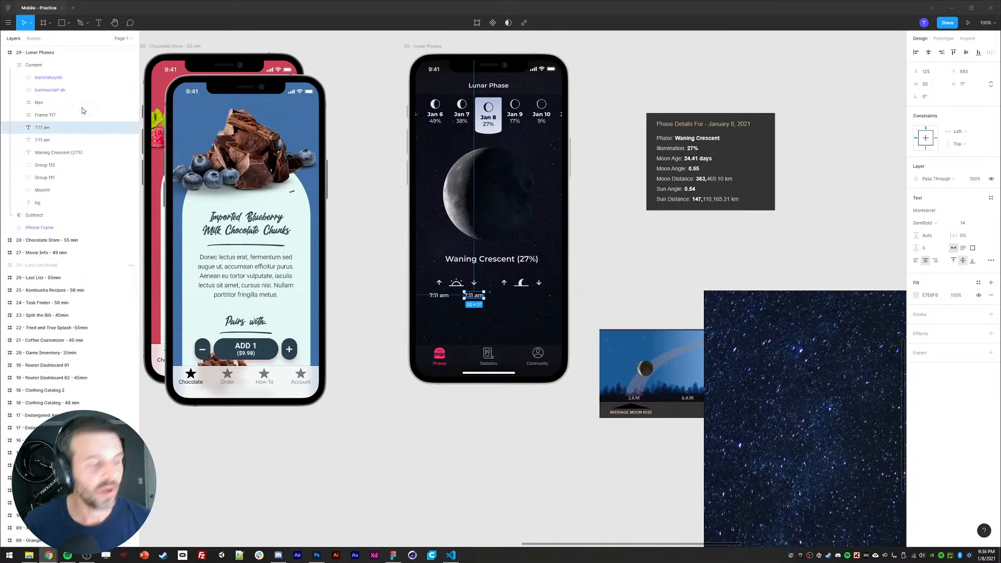
key(Return)
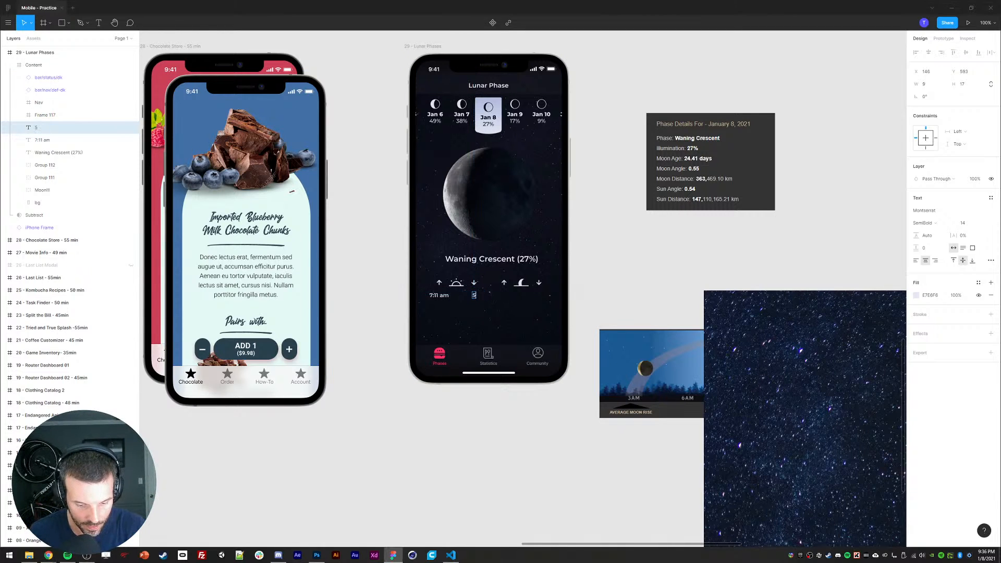
key(Escape)
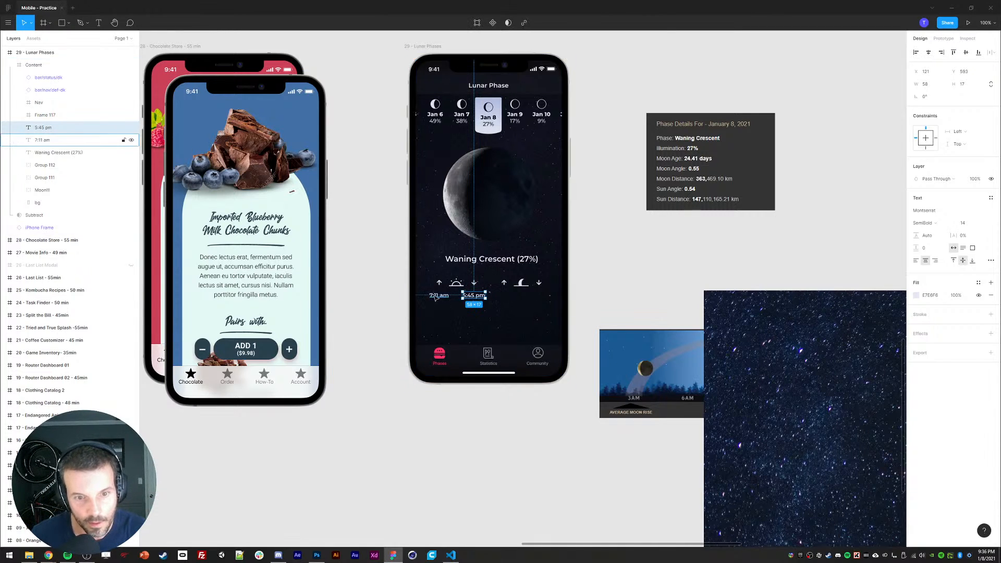
Step: Set both the sunrise and sunset times to Bold at size 12
shift+click(439, 296)
click(939, 259)
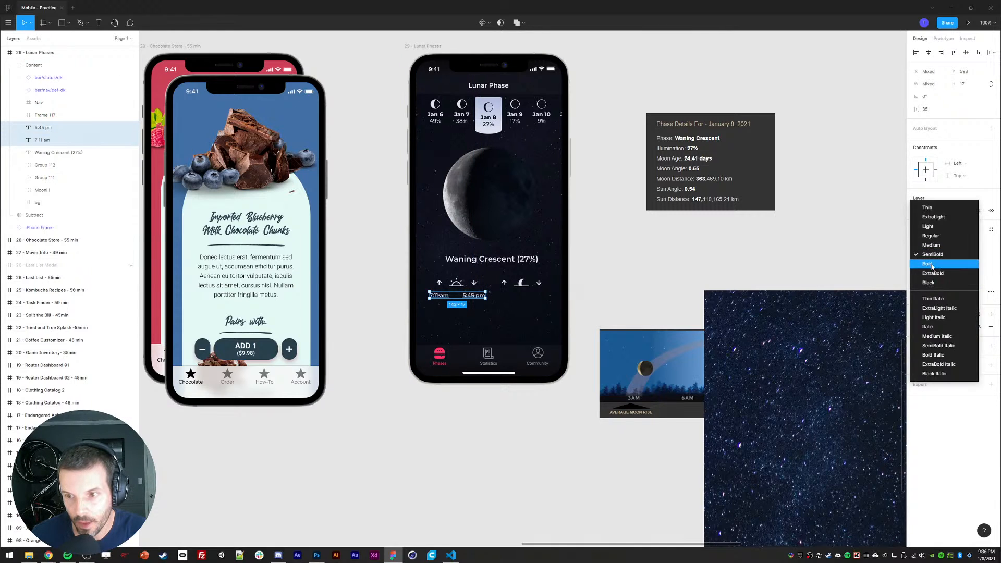
click(933, 265)
click(964, 256)
key(Down)
key(Down)
click(366, 331)
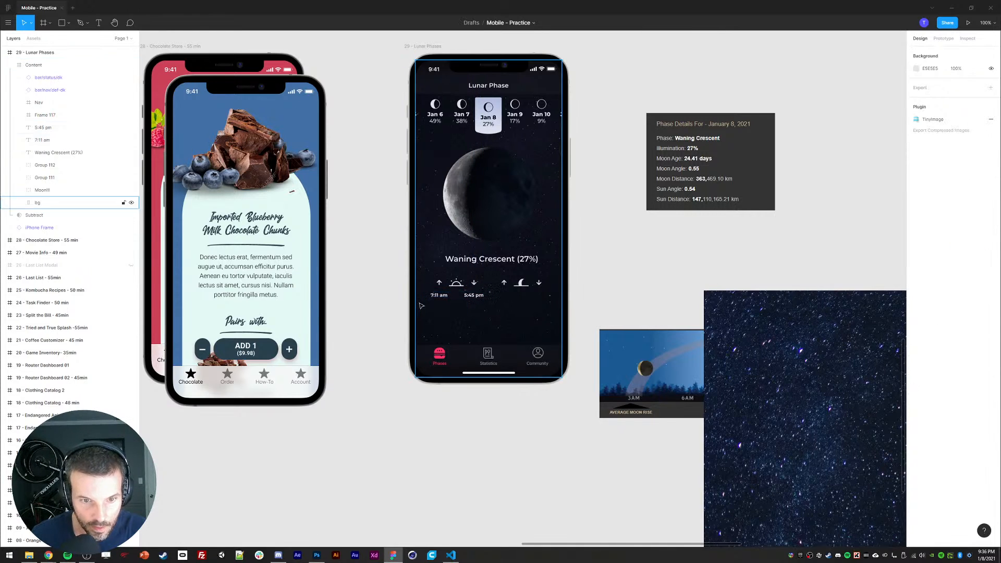
Step: Raise the "7:11 am" text closer to its arrow and top-align the "5:45 pm" text with it at Y 585
click(440, 295)
key(Up)
key(Up)
key(Up)
key(Up)
key(Up)
key(Up)
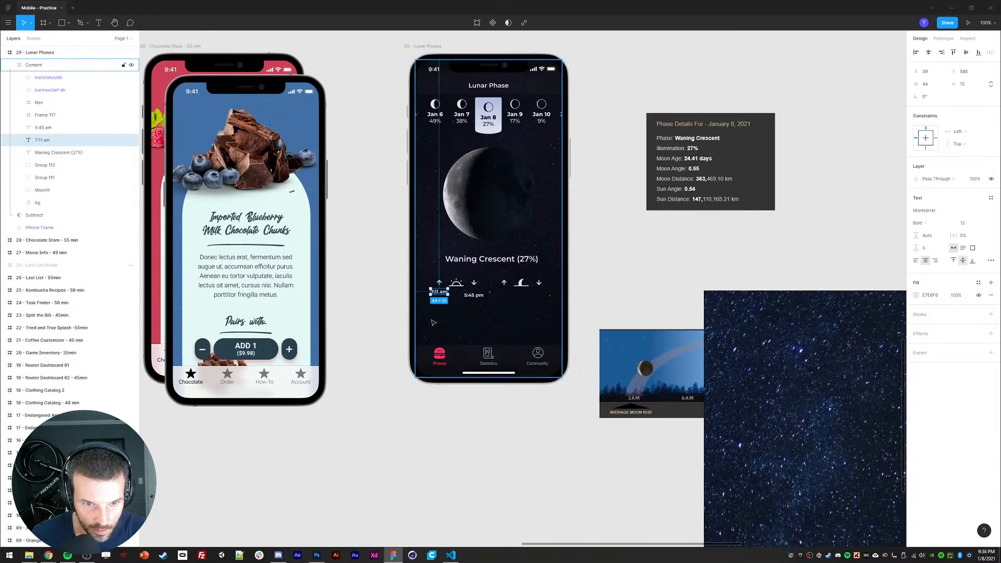
key(ctrl+plus)
key(ctrl+plus)
shift+click(459, 319)
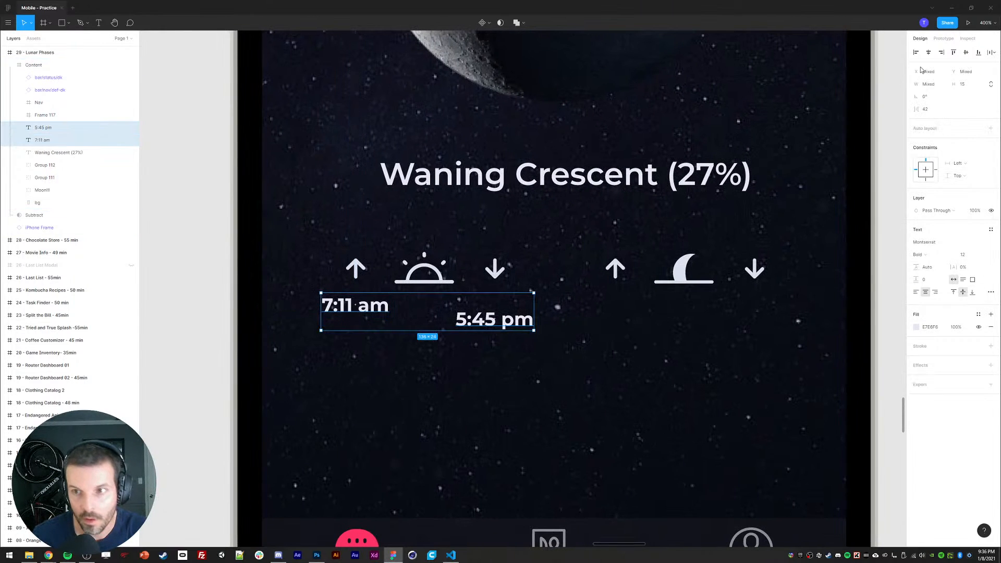
click(955, 53)
click(210, 289)
Step: Center the sunrise and sunset times horizontally with the arrows above them
click(360, 305)
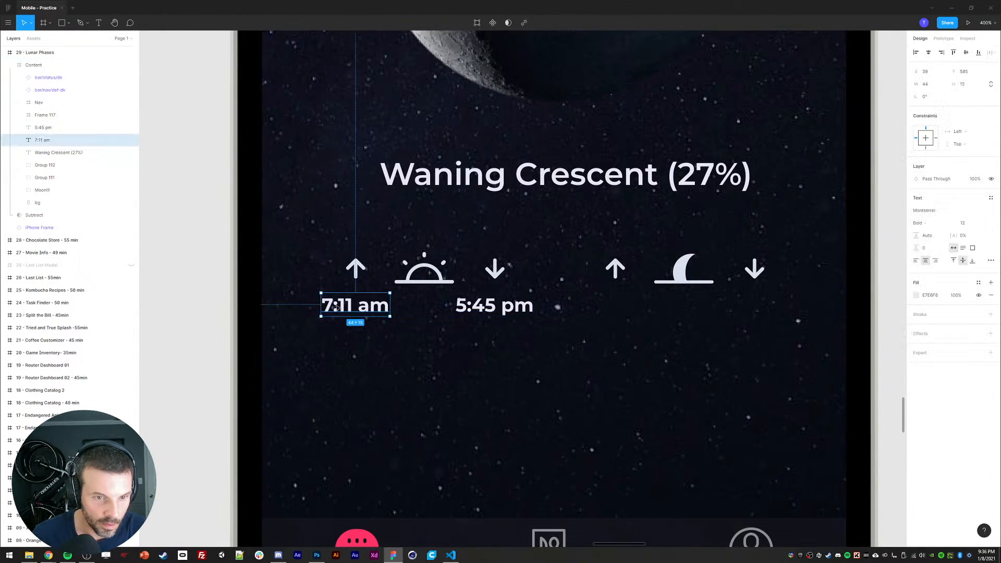
shift+click(357, 270)
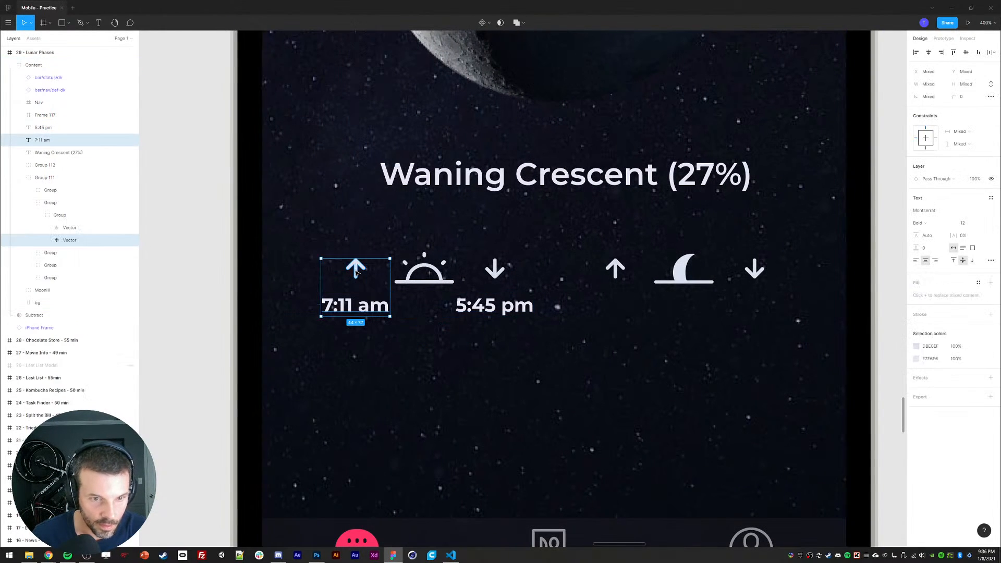
click(495, 268)
shift+click(491, 307)
click(929, 53)
Step: Duplicate both times and place the copies beneath the moonrise and moonset arrows at Y 585
key(ctrl+minus)
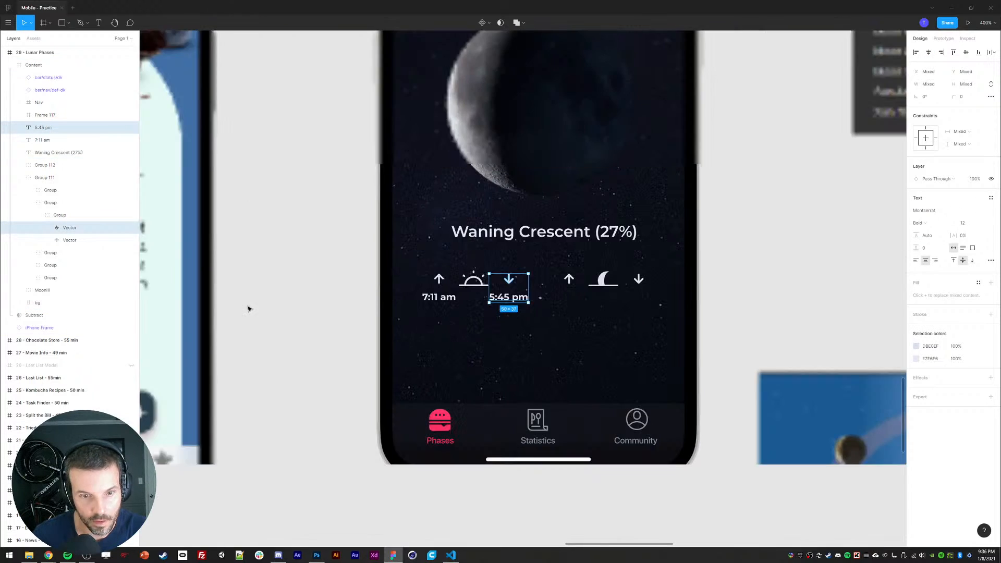
drag(457, 312, 523, 298)
click(392, 297)
shift+click(461, 296)
key(ctrl+d)
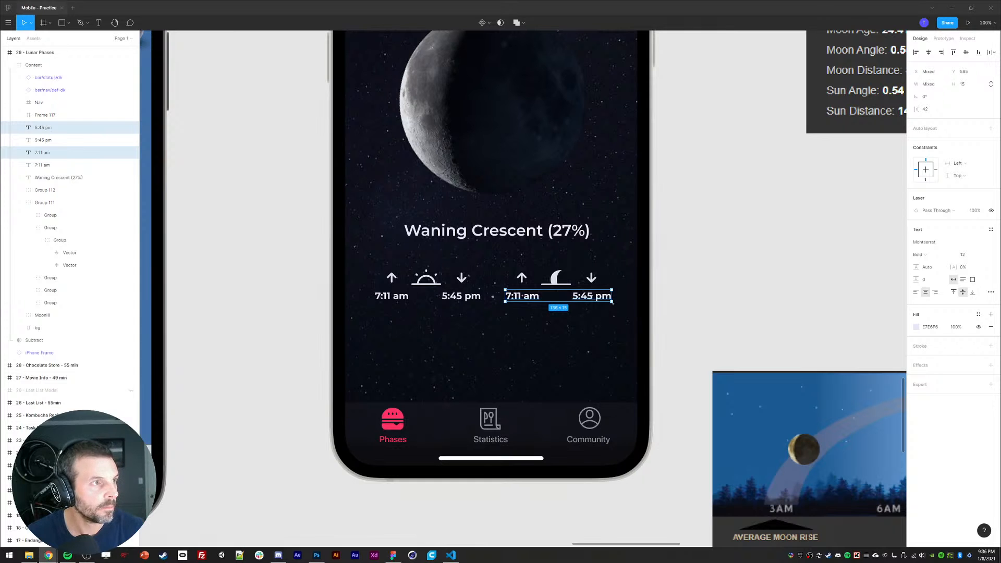
Step: Switch to the browser, search for "moonrise" and examine the January 8 moonrise and moonset times on timeanddate.com
click(49, 556)
click(395, 33)
key(ctrl+l)
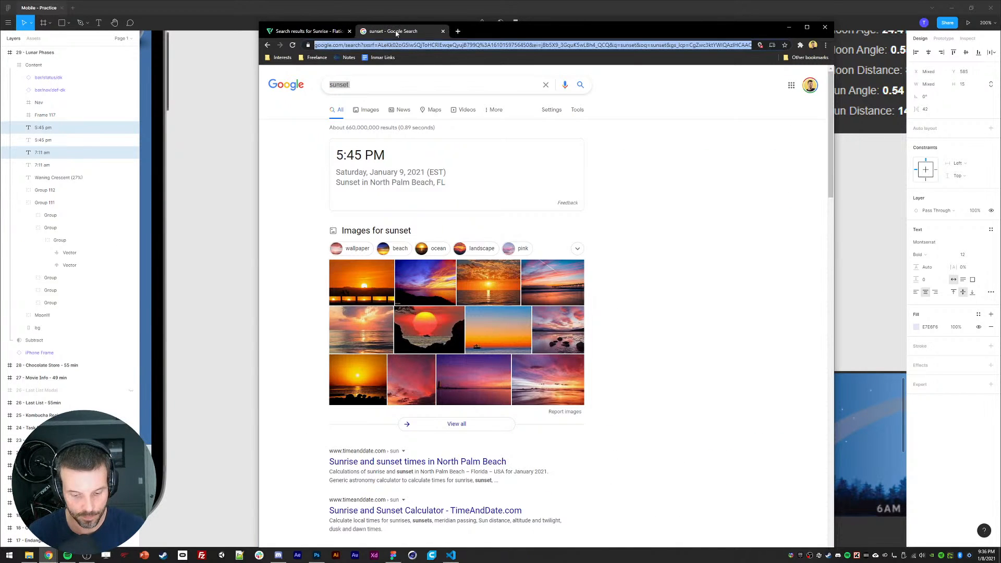
text(m)
click(367, 93)
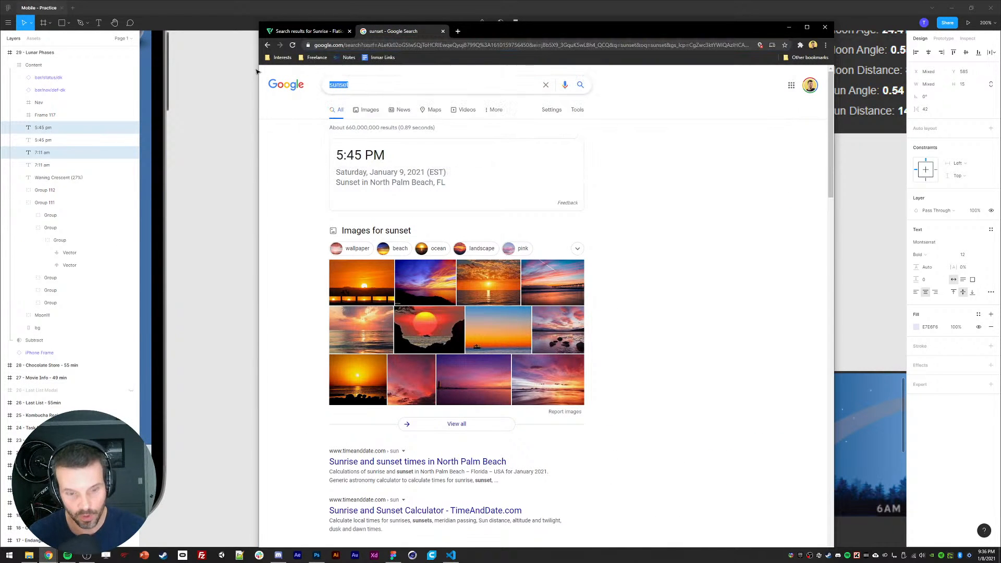
text(moonrise)
key(Return)
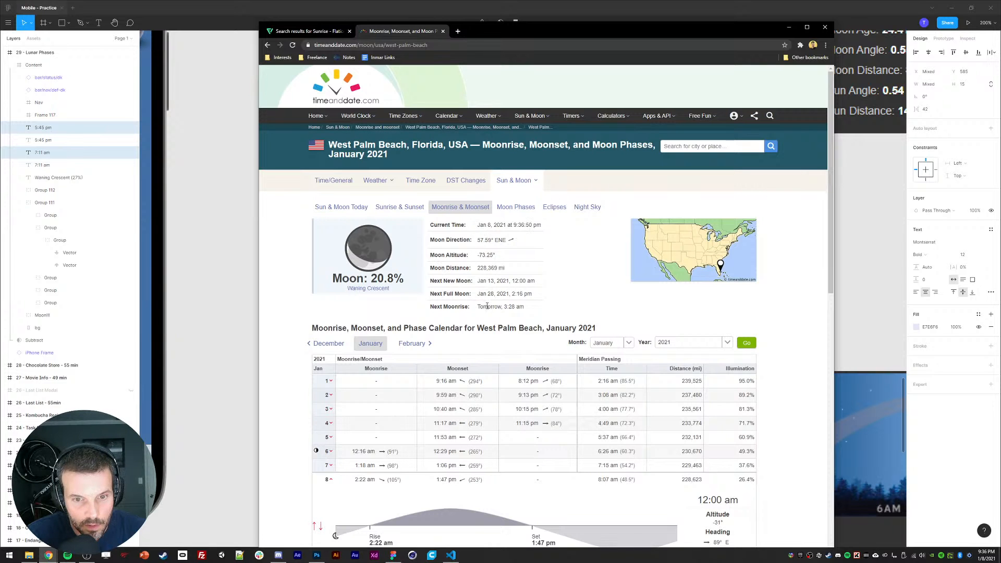
scroll(453, 347, down, 2)
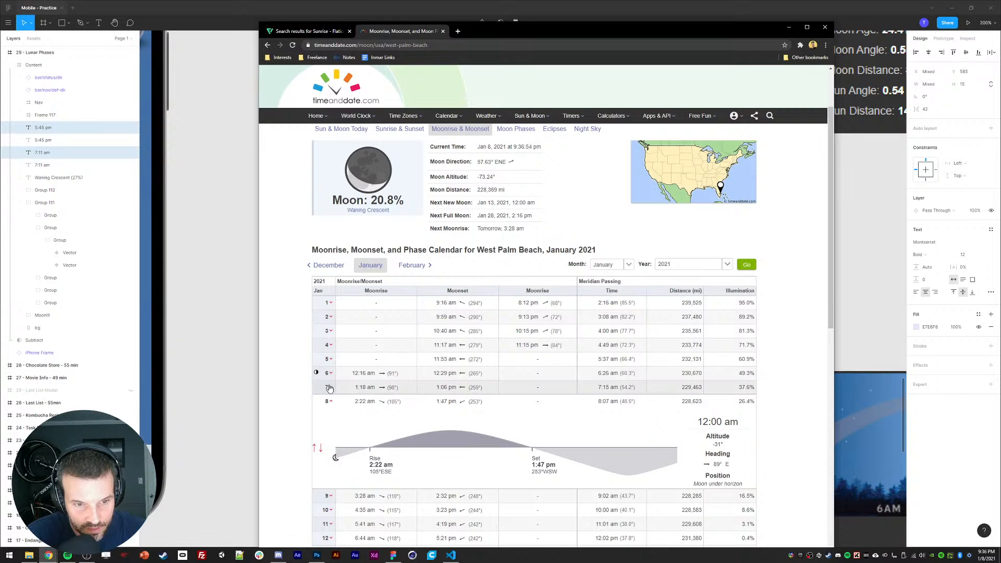
scroll(425, 408, down, 2)
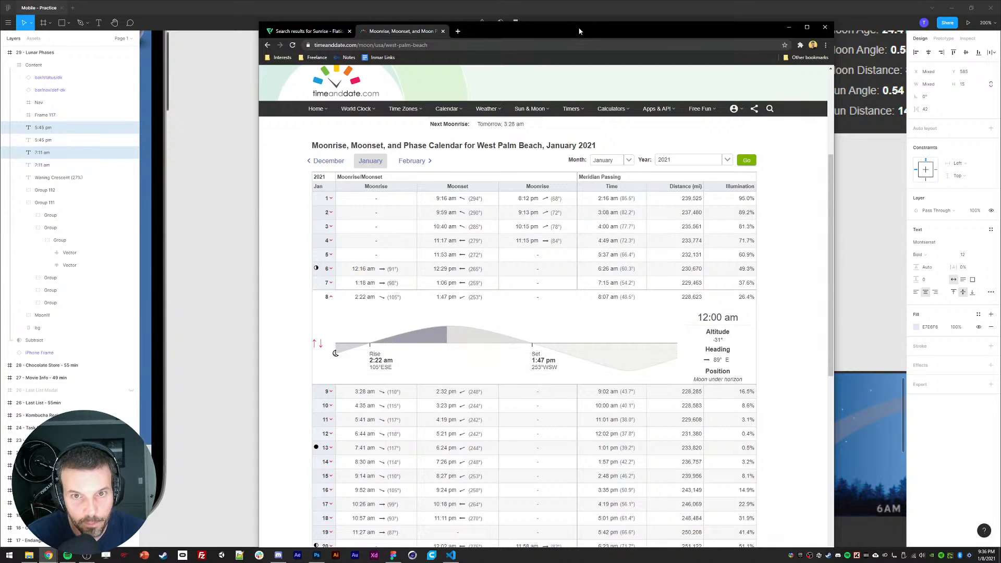
Step: Switch back to Figma and change the moonrise time to "2:22 am"
key(alt+Tab)
double_click(513, 296)
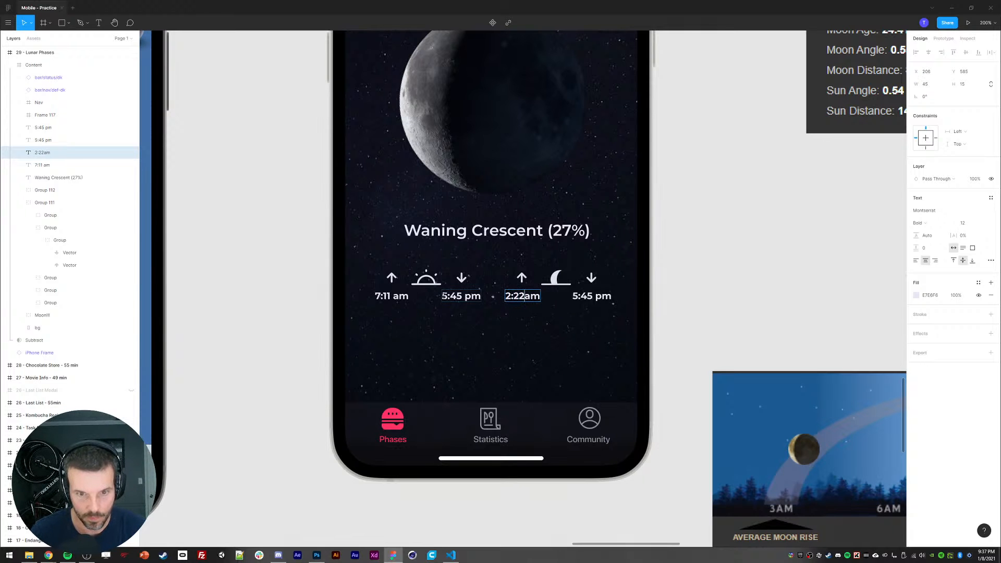
Step: Check the January 8 moonset time in the browser and, back in Figma, change the time under the moonset arrow to "1:47 pm"
mouse_move(48, 555)
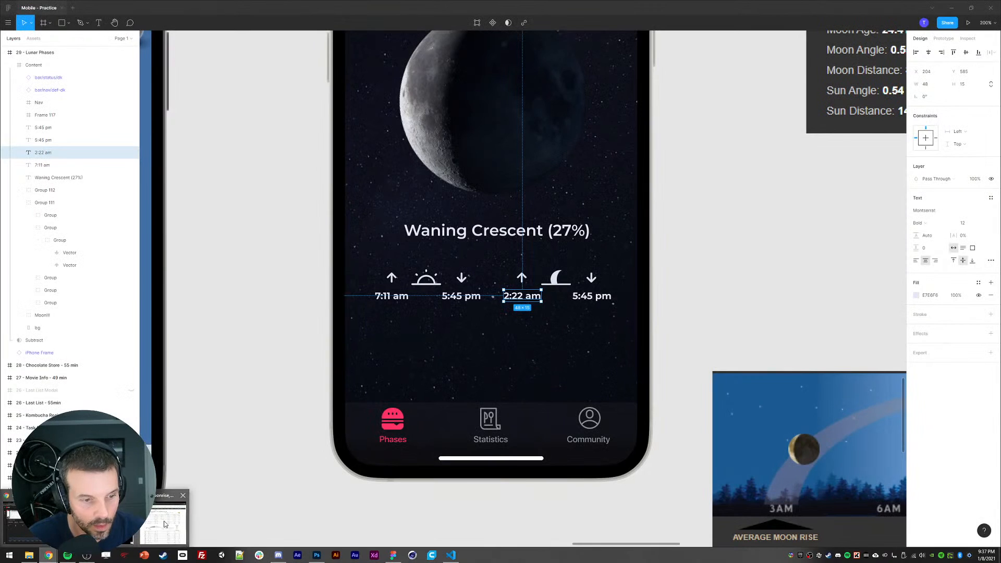
click(163, 524)
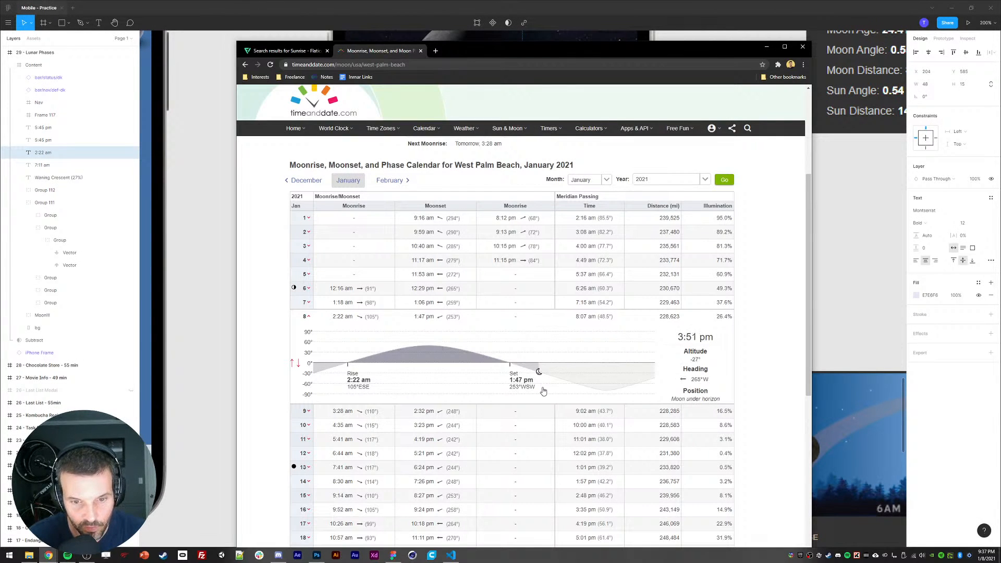
key(alt+Tab)
click(585, 297)
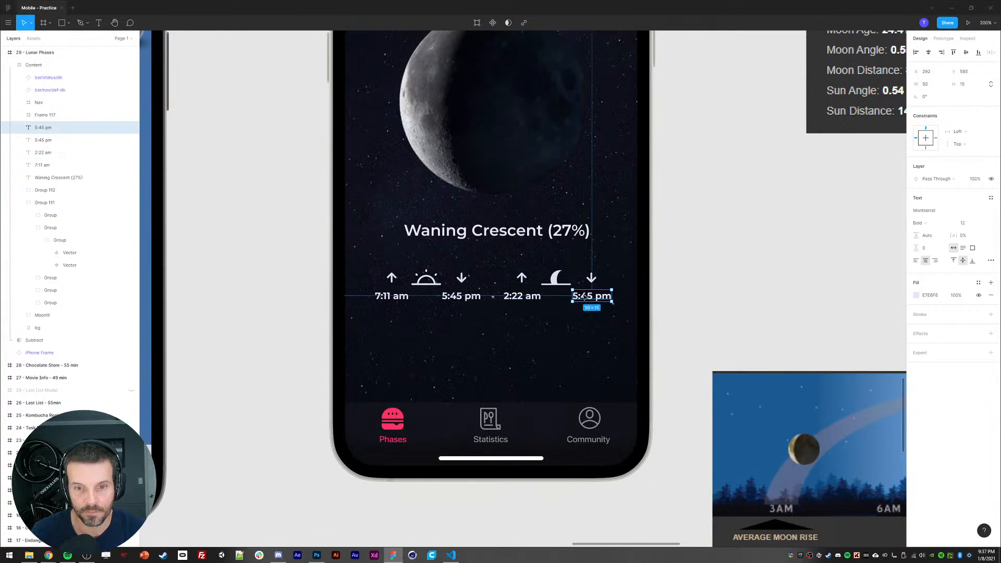
double_click(585, 297)
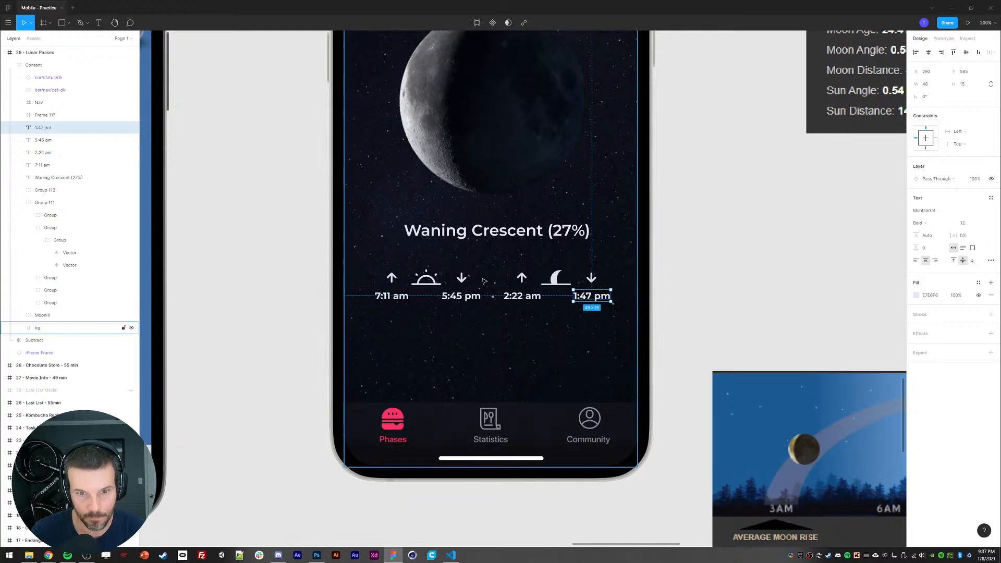
click(262, 290)
key(shift+0)
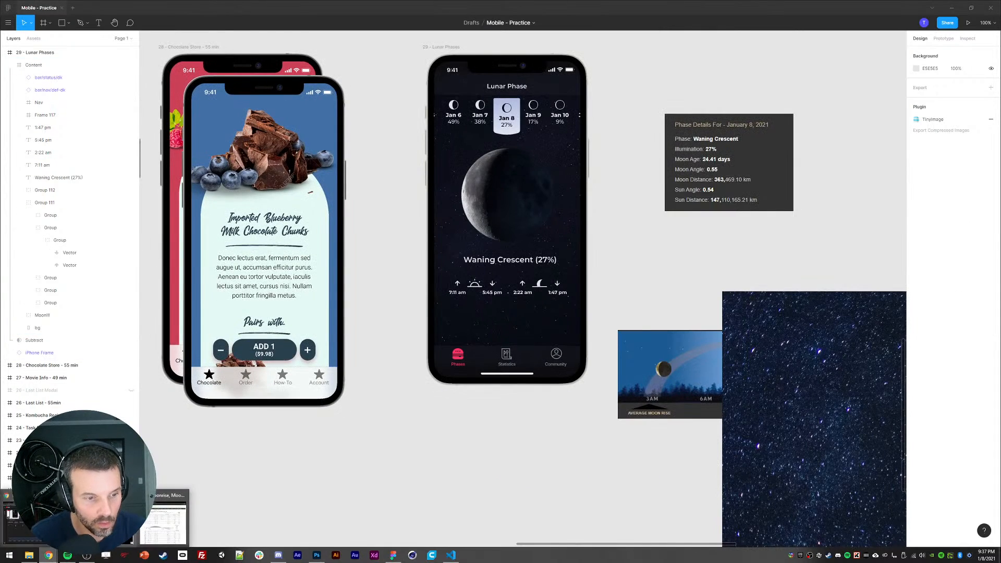
Step: Examine timeanddate.com's moonrise/moonset calendar and Moon Phases page in the browser for further data ideas, and return to Figma to review the screen
click(47, 556)
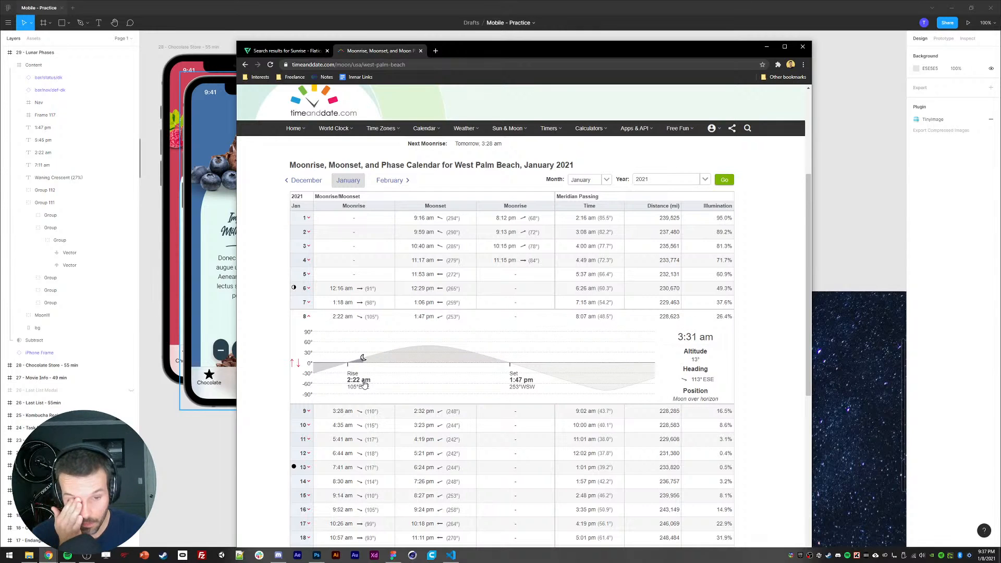
scroll(365, 386, up, 3)
scroll(459, 404, down, 8)
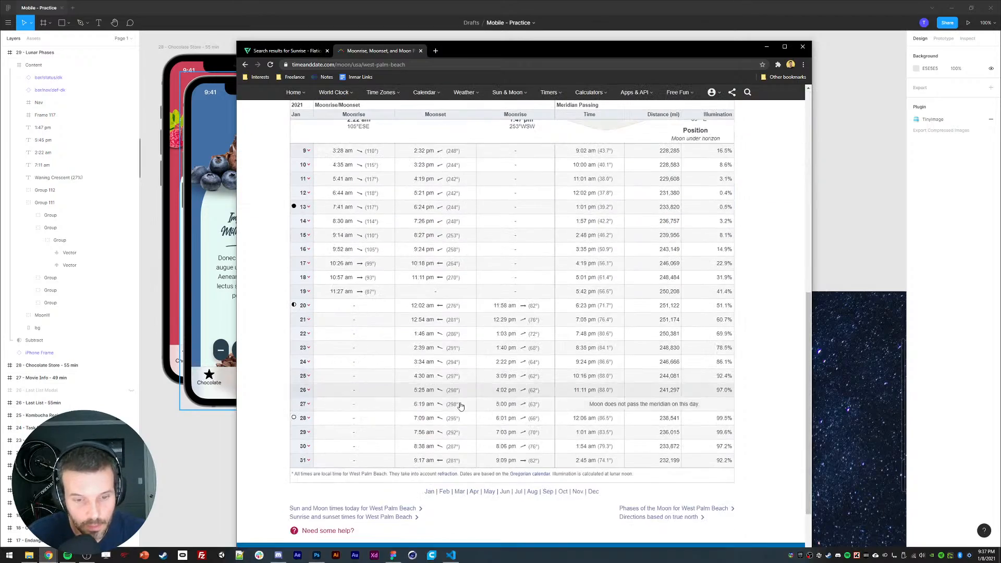
scroll(458, 402, down, 2)
scroll(431, 375, up, 12)
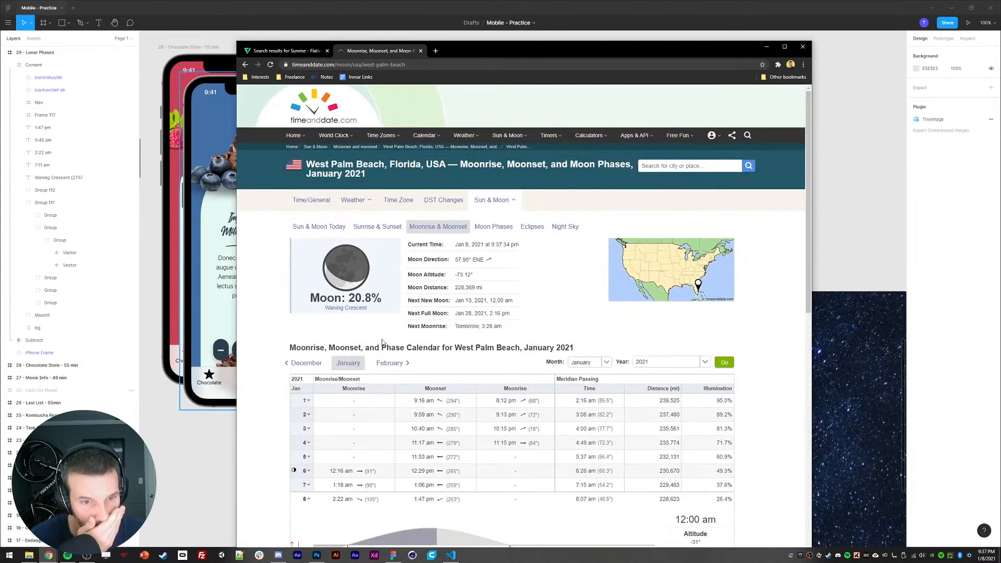
click(490, 227)
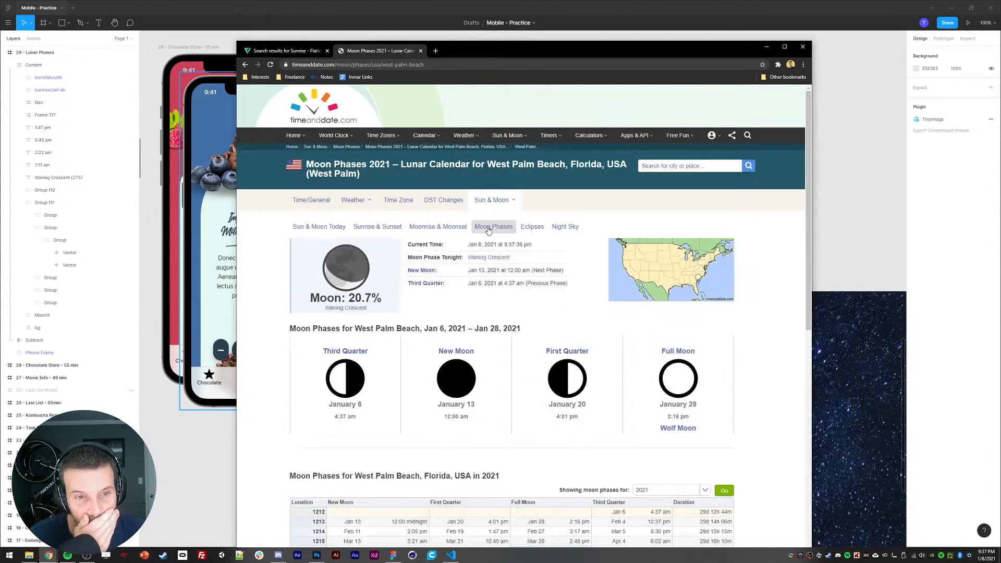
scroll(437, 411, down, 4)
scroll(437, 412, down, 3)
scroll(441, 412, up, 8)
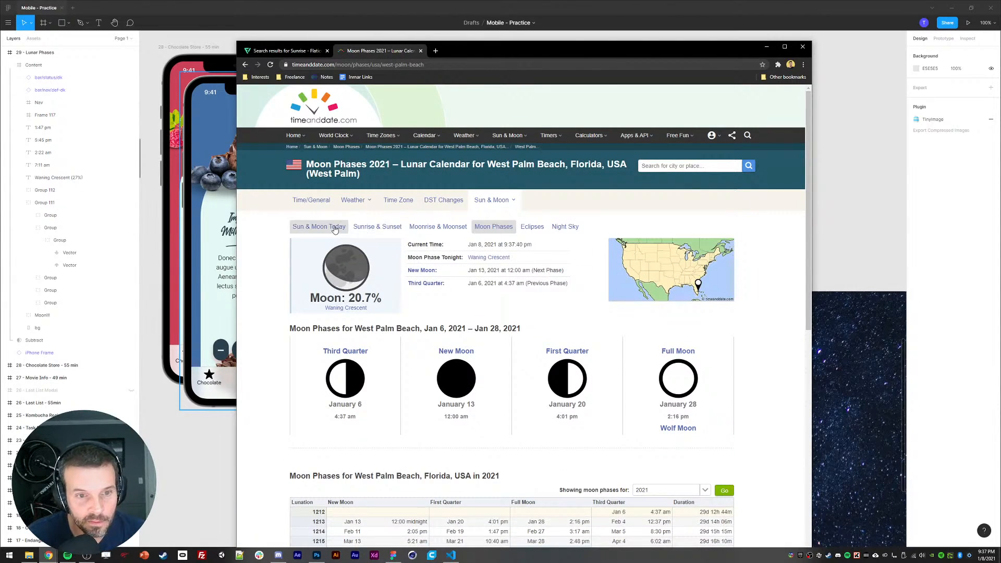
key(alt+Tab)
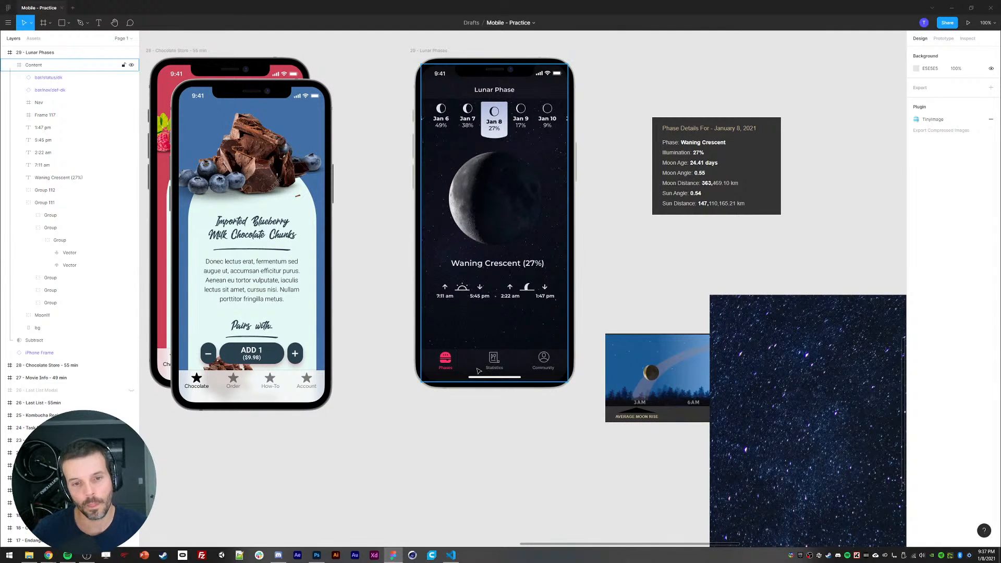
key(ctrl+plus)
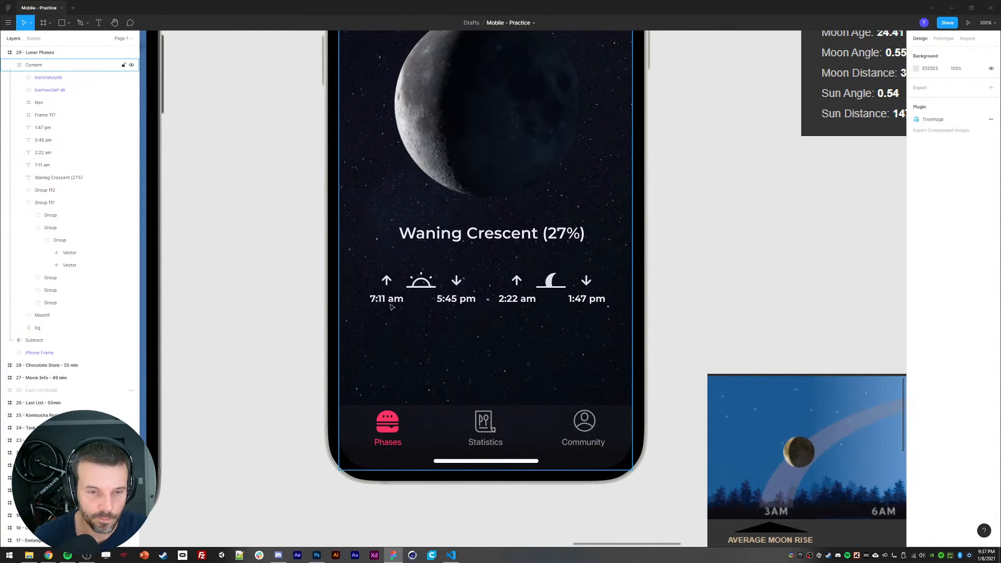
key(ctrl+minus)
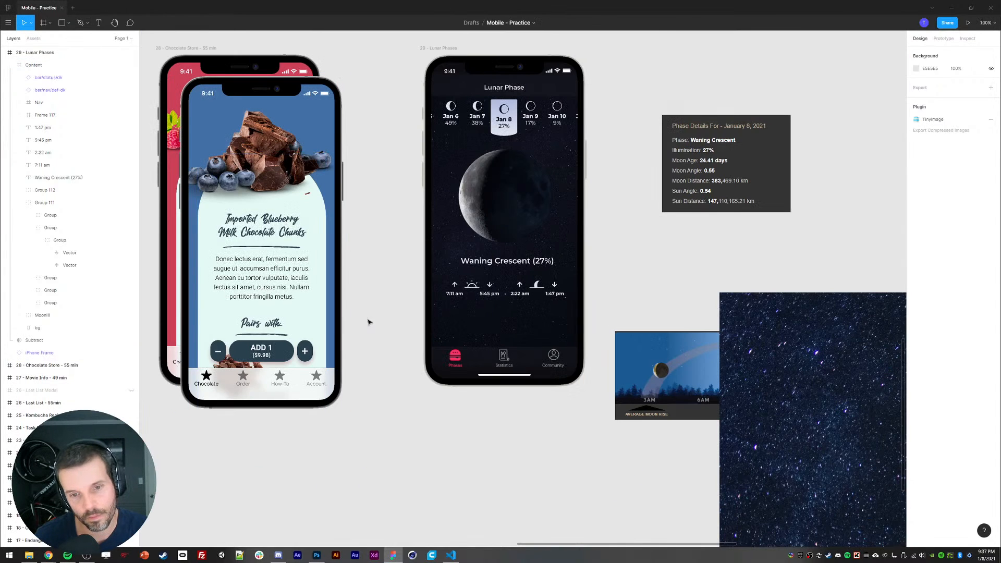
Step: Draw an unfilled rectangle about 344 × 84 around the rise and set times, with a stroke colour sampled from the Jan 8 card
click(431, 288)
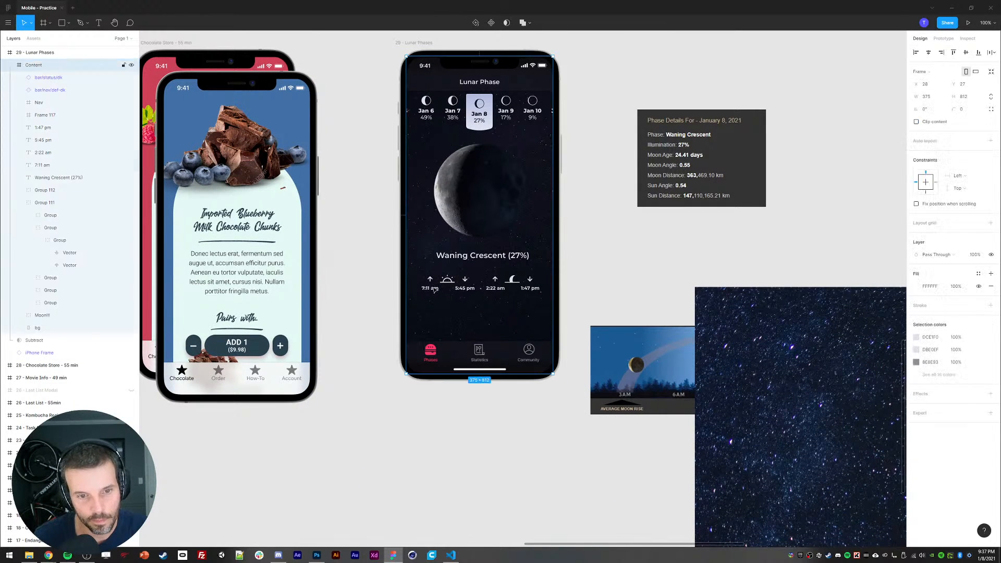
click(34, 126)
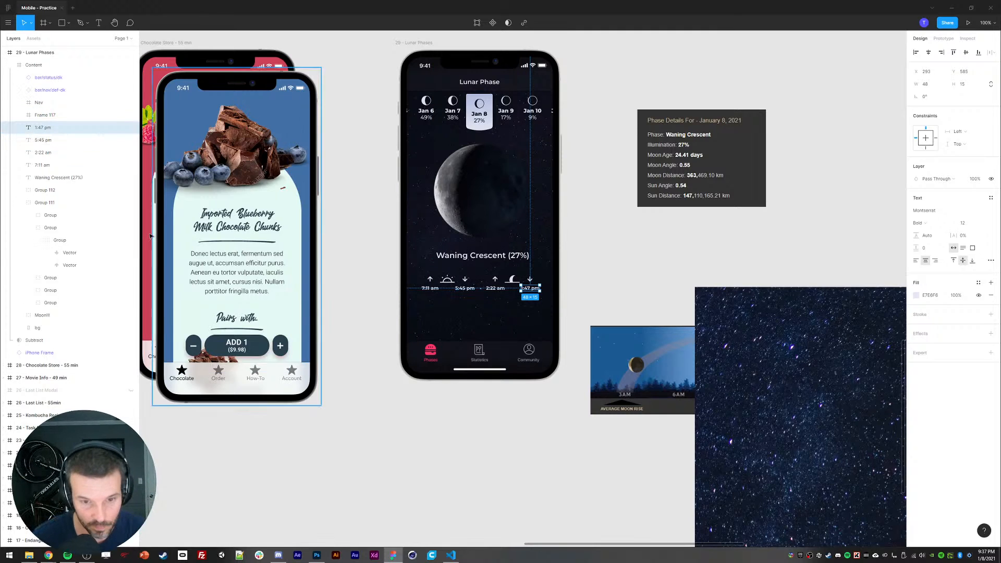
key(l)
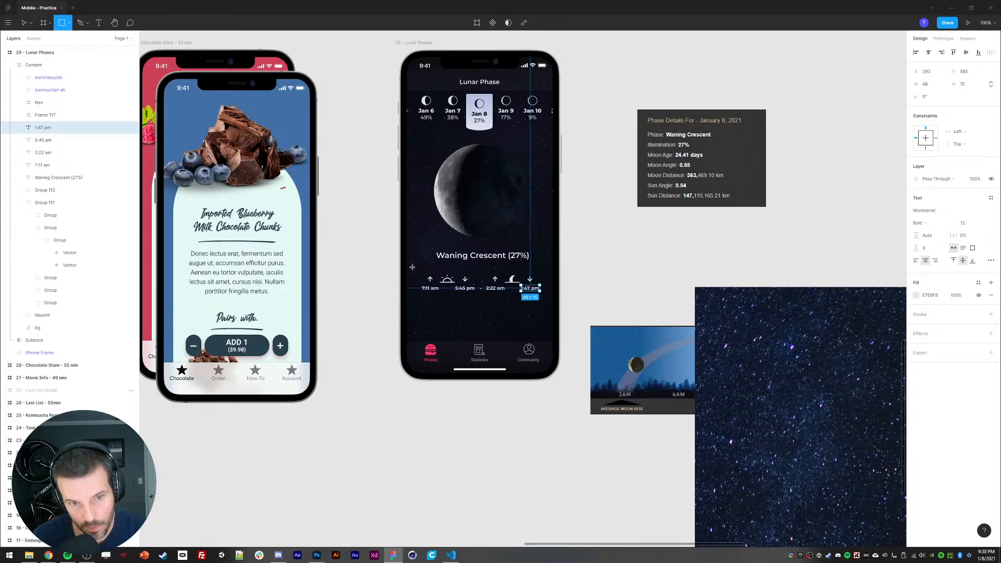
drag(412, 267, 548, 299)
click(991, 210)
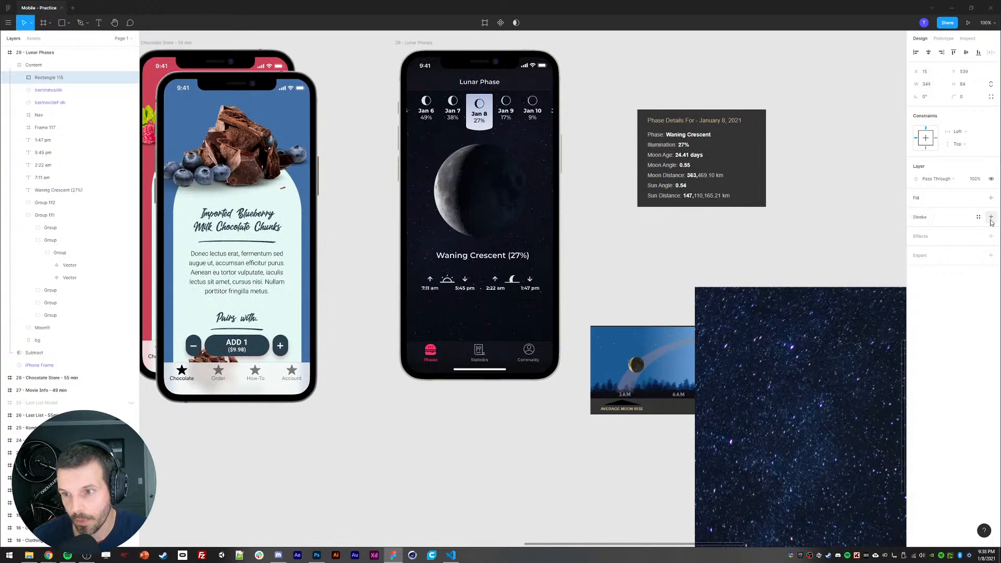
click(991, 217)
click(917, 230)
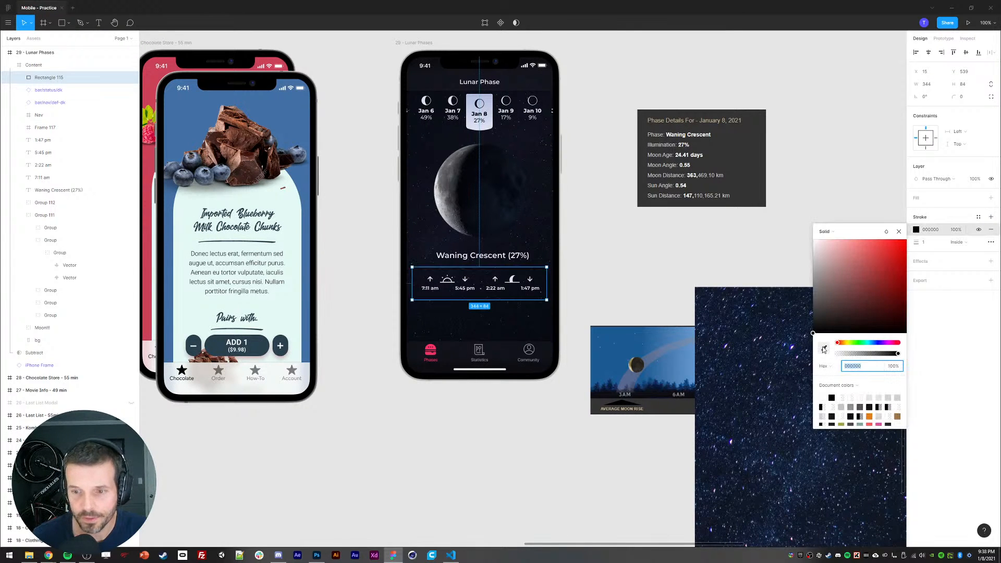
click(824, 348)
click(475, 120)
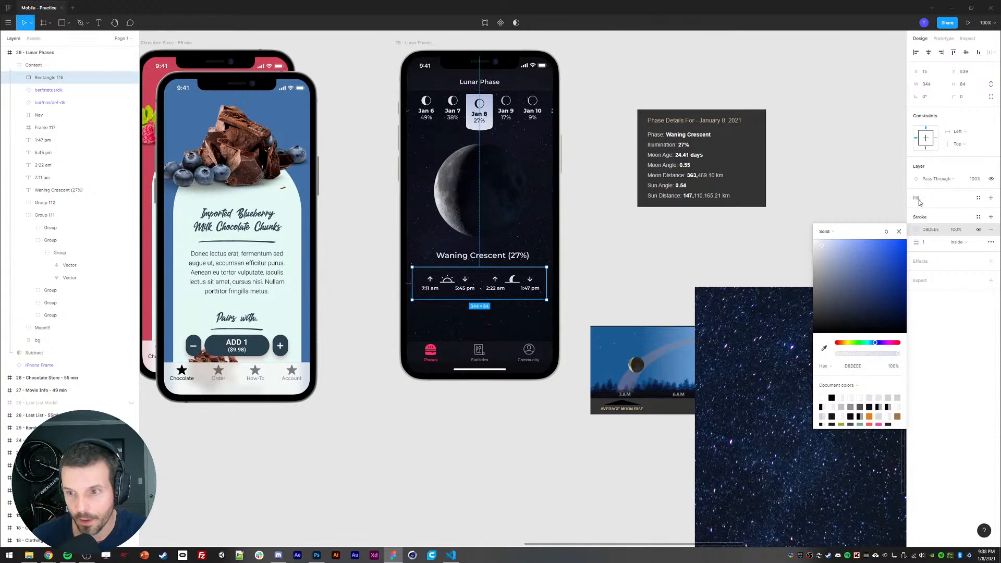
Step: Set the rectangle's corner radius to 3 and place its layer below the time labels, above the Waning Crescent heading
click(972, 99)
text(3)
key(Return)
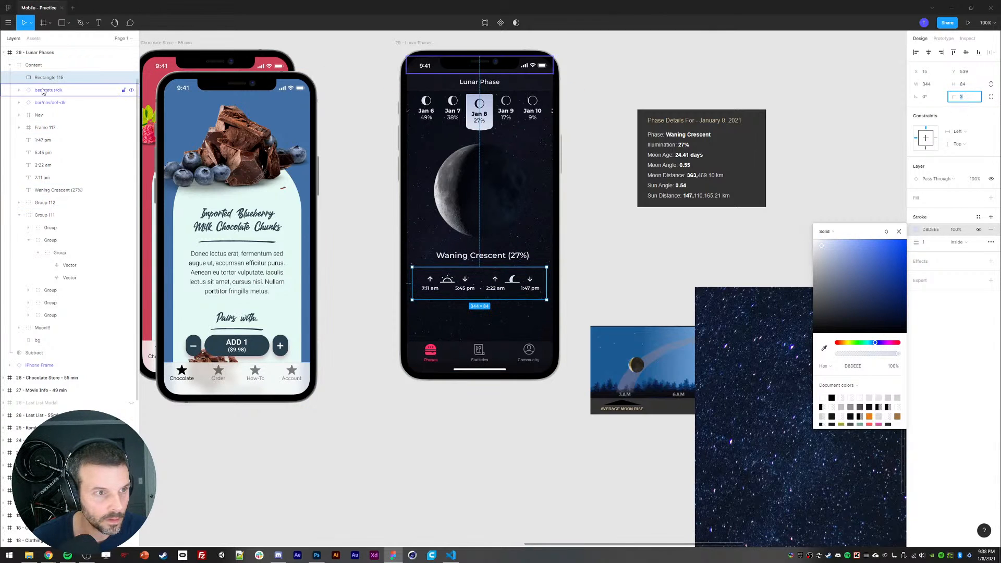
drag(42, 78, 43, 99)
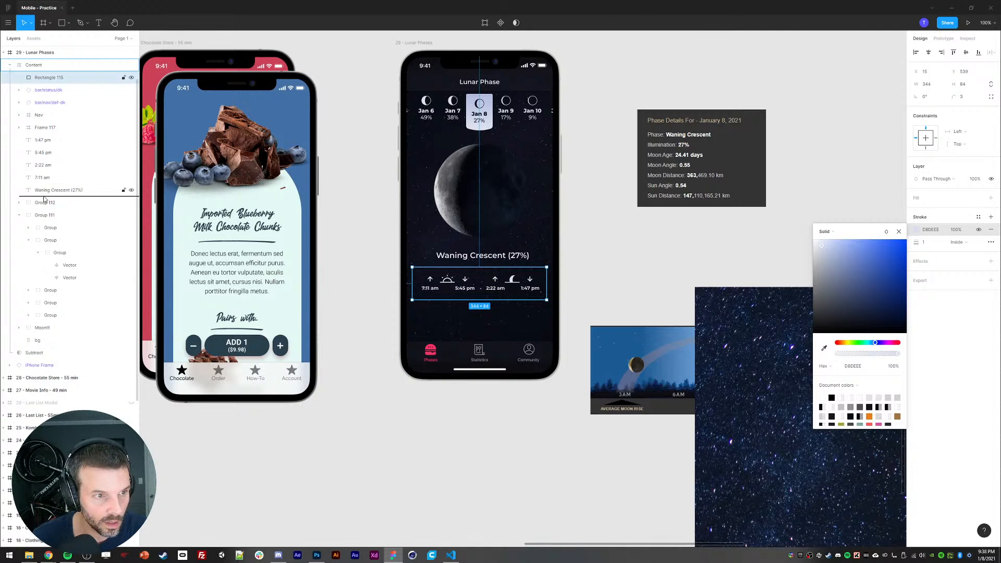
drag(44, 199, 44, 187)
Step: Position the outline rectangle at Y 546 and reduce its height to 68
key(Up)
key(Up)
key(Up)
key(Up)
key(Up)
key(Up)
key(Up)
key(Up)
key(Up)
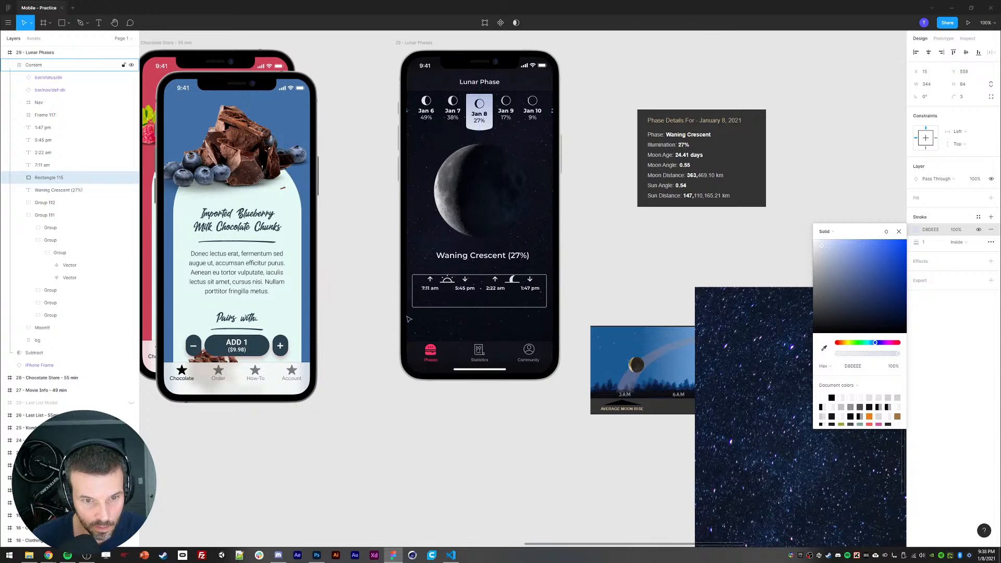
click(966, 94)
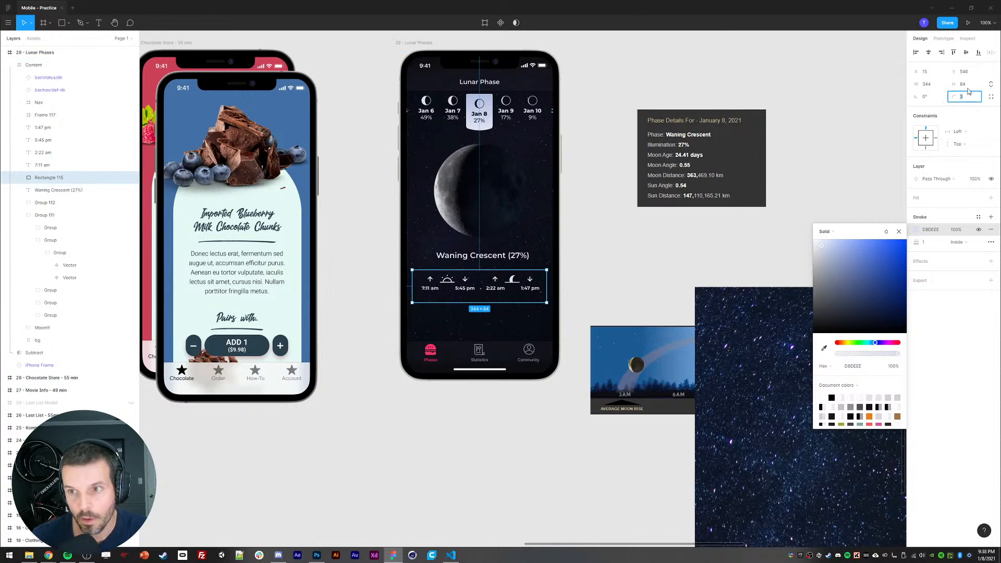
click(965, 86)
key(Down)
key(Down)
key(Down)
key(Down)
key(Down)
key(Down)
key(Down)
key(Down)
key(Down)
key(Down)
key(Down)
key(Down)
key(Down)
key(Down)
key(Down)
key(Down)
key(Down)
key(Down)
key(Down)
key(Down)
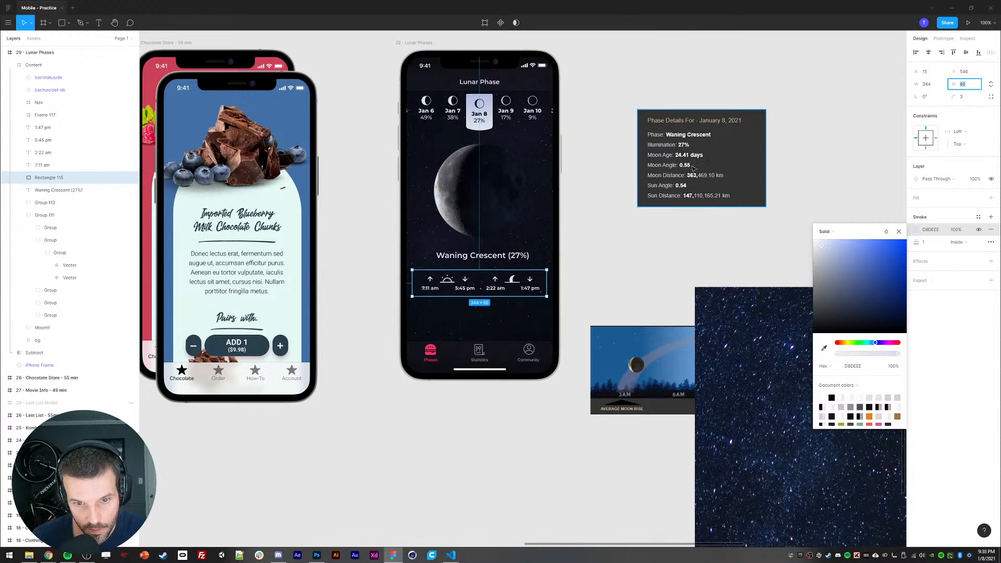
Step: Delete the outline rectangle around the rise and set times
click(327, 354)
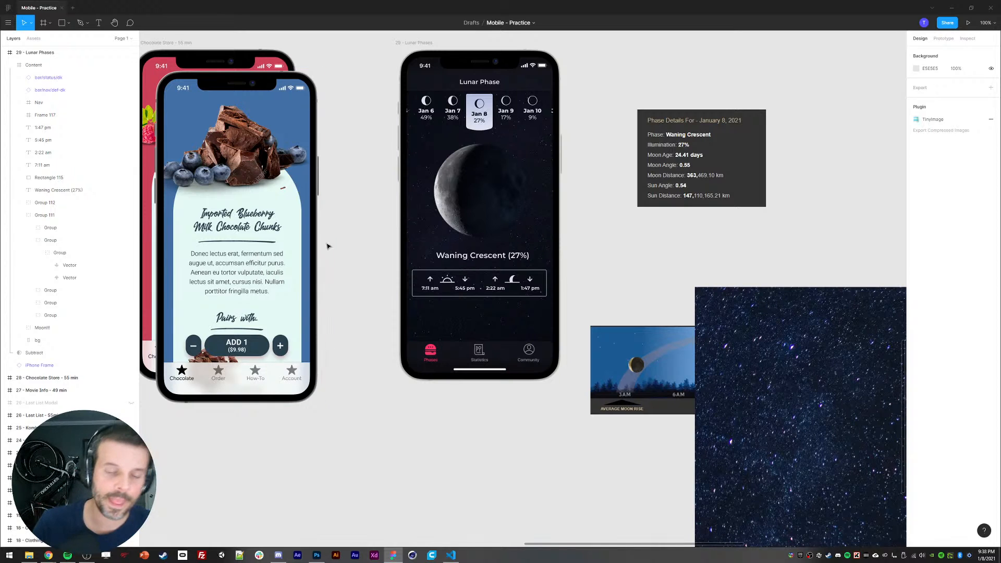
scroll(339, 250, down, 2)
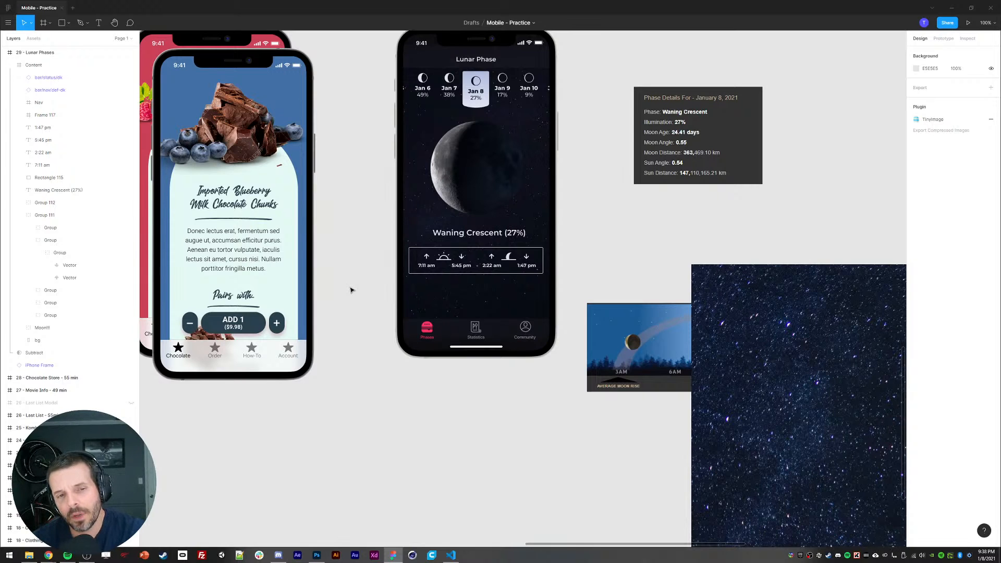
ctrl+click(429, 273)
key(Delete)
Step: Collapse the sun icon group and move both icon groups above the Waning Crescent heading in the layer order
scroll(378, 295, up, 1)
click(16, 204)
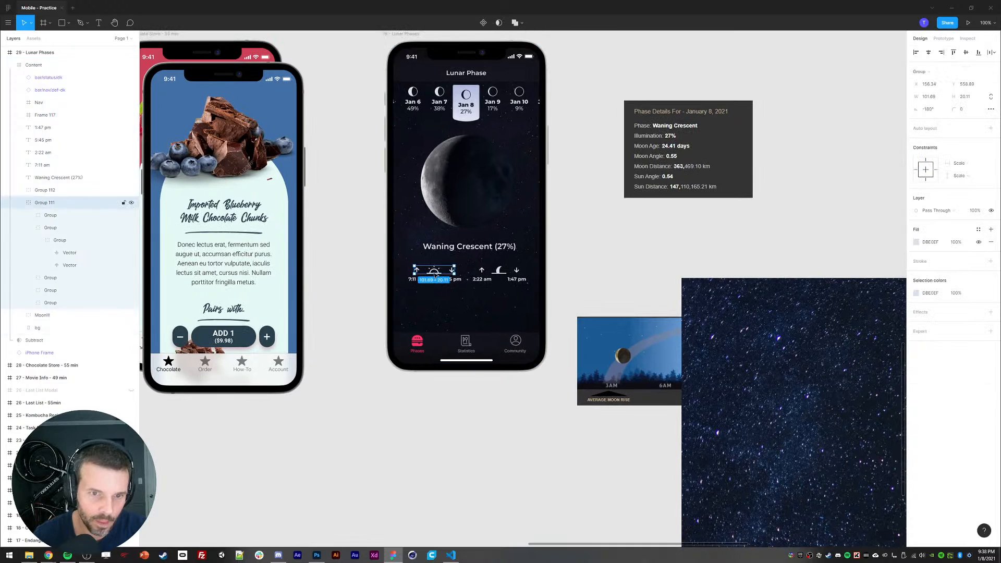
click(20, 203)
shift+click(43, 192)
drag(43, 192, 43, 170)
Step: Group the four time labels with the sun and moon icon groups
click(44, 131)
shift+click(44, 189)
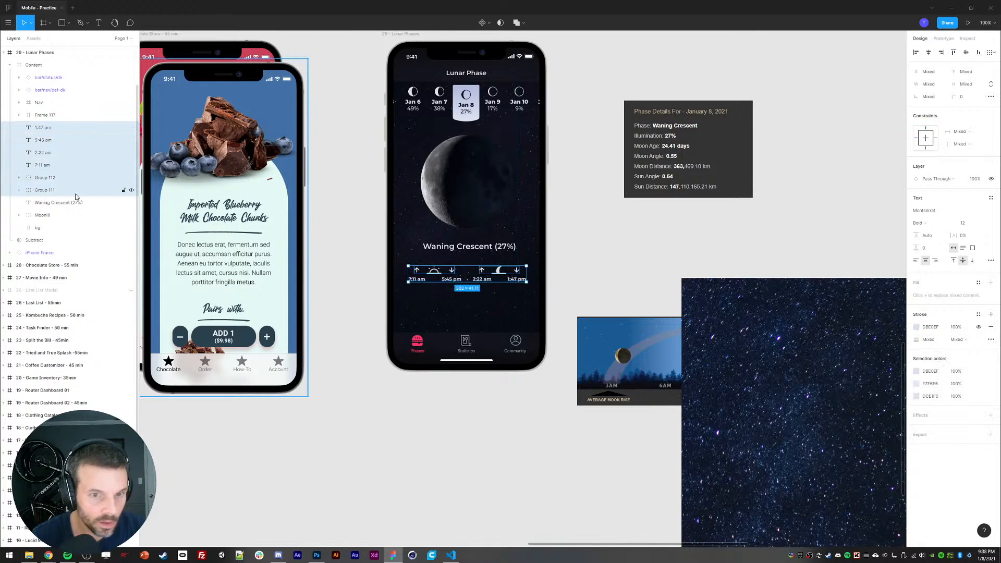
key(ctrl+g)
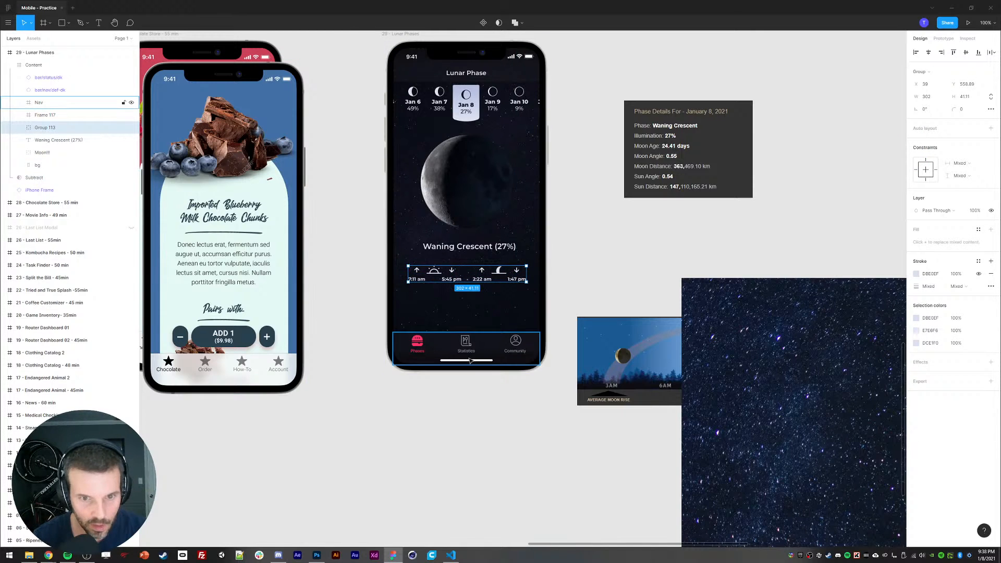
Step: Set the vertical spacing between the Waning Crescent heading and the rise-and-set group to 38
shift+click(463, 247)
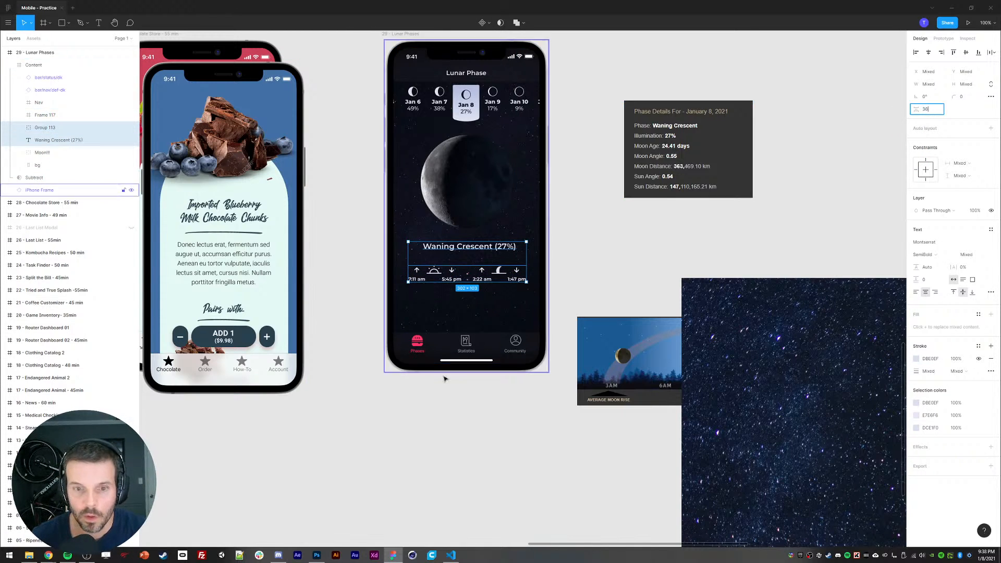
click(441, 432)
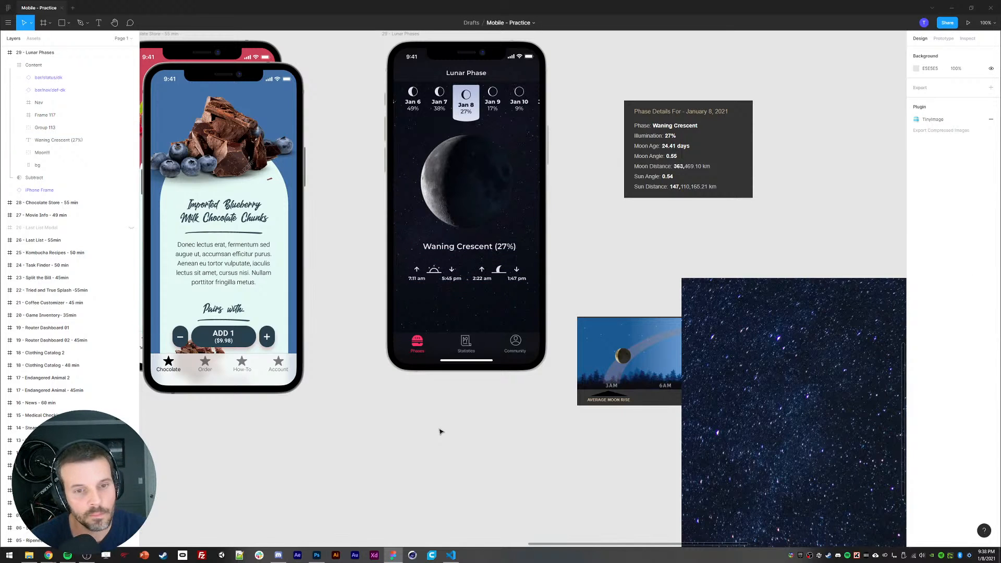
scroll(602, 245, down, 1)
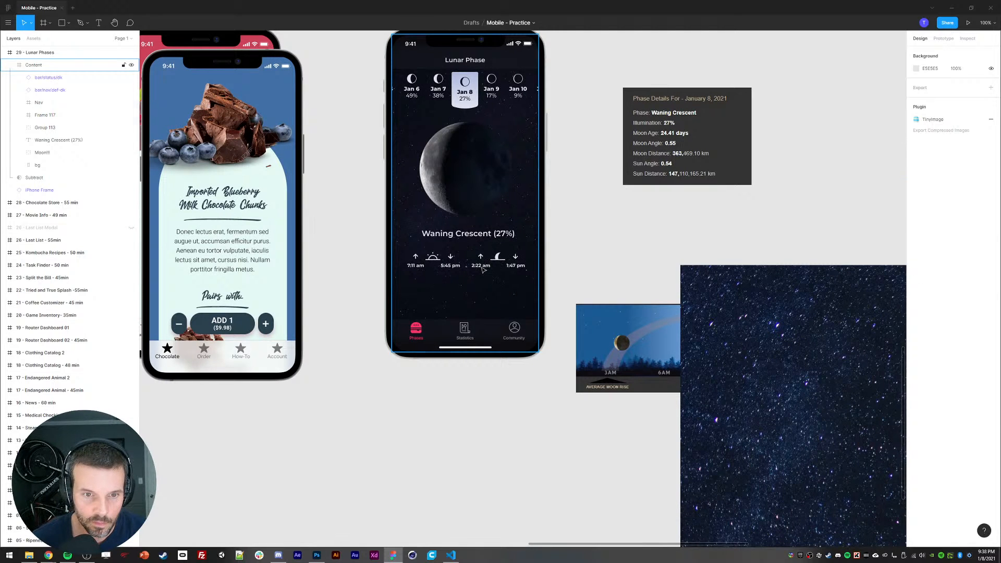
Step: Move the rise-and-set group slightly up, closer to the Waning Crescent heading
double_click(483, 268)
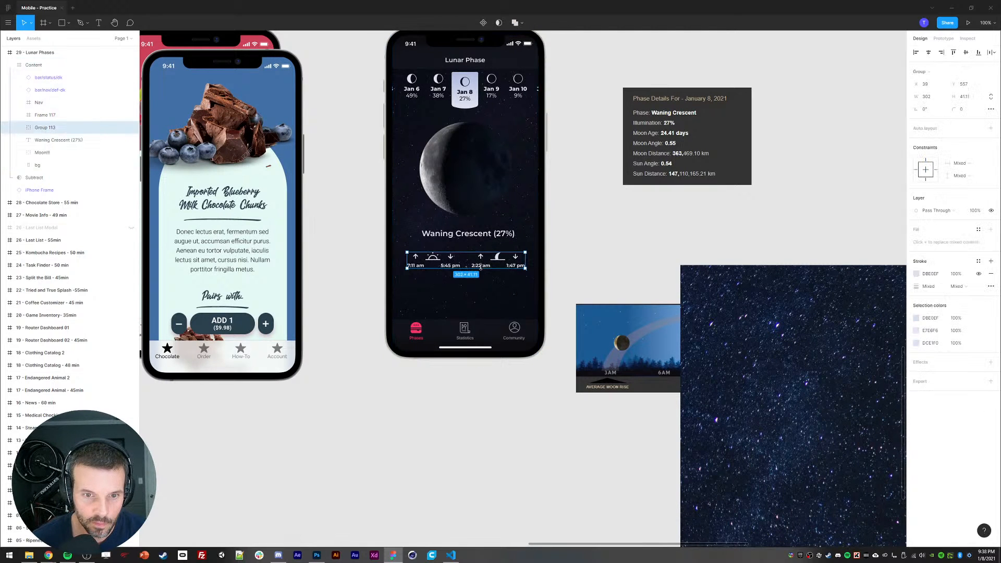
click(360, 271)
scroll(329, 245, up, 1)
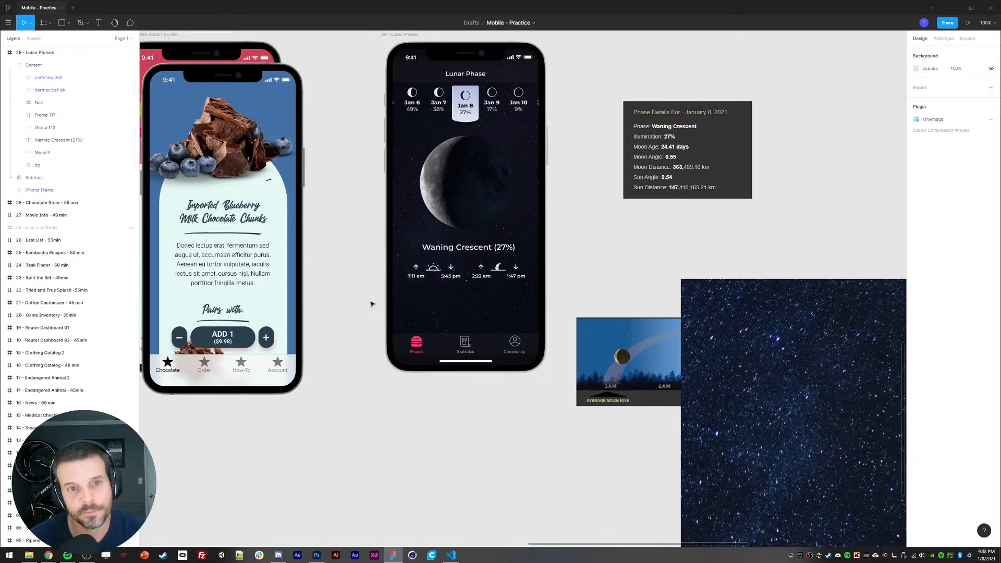
scroll(566, 240, down, 2)
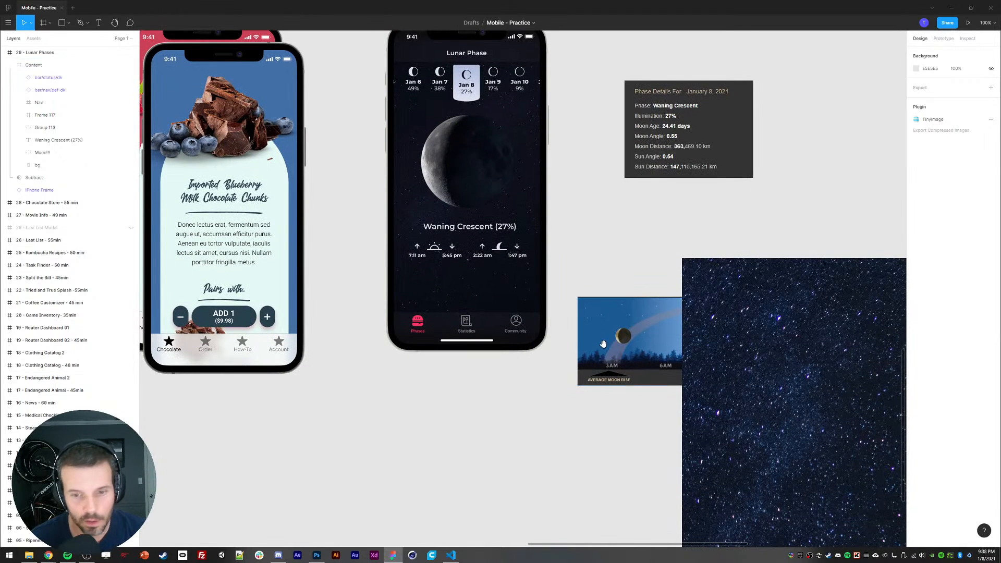
Step: Duplicate the Waning Crescent heading and place the copy beneath the rise-and-set times
scroll(421, 404, up, 3)
click(534, 363)
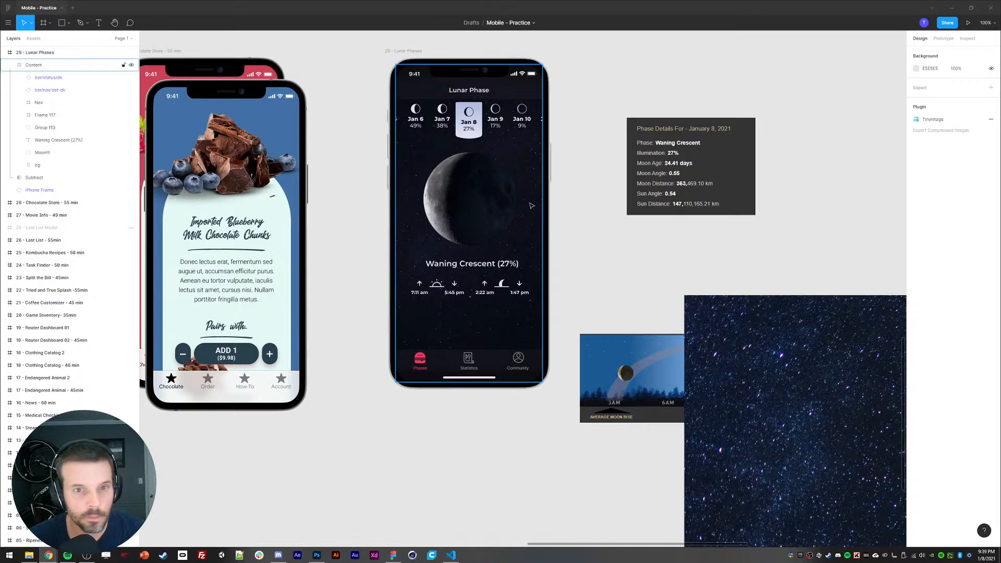
drag(618, 269, 631, 285)
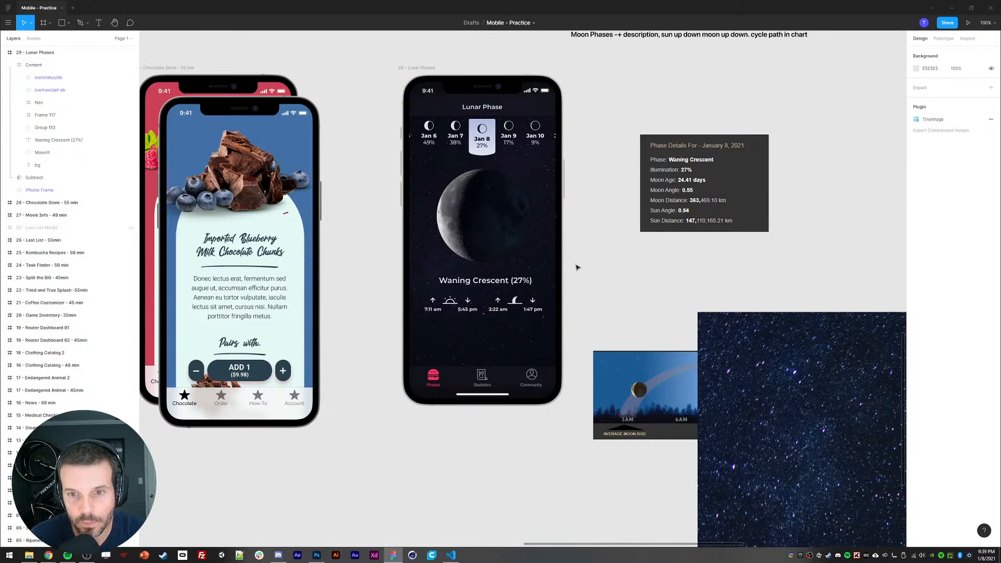
scroll(660, 272, down, 1)
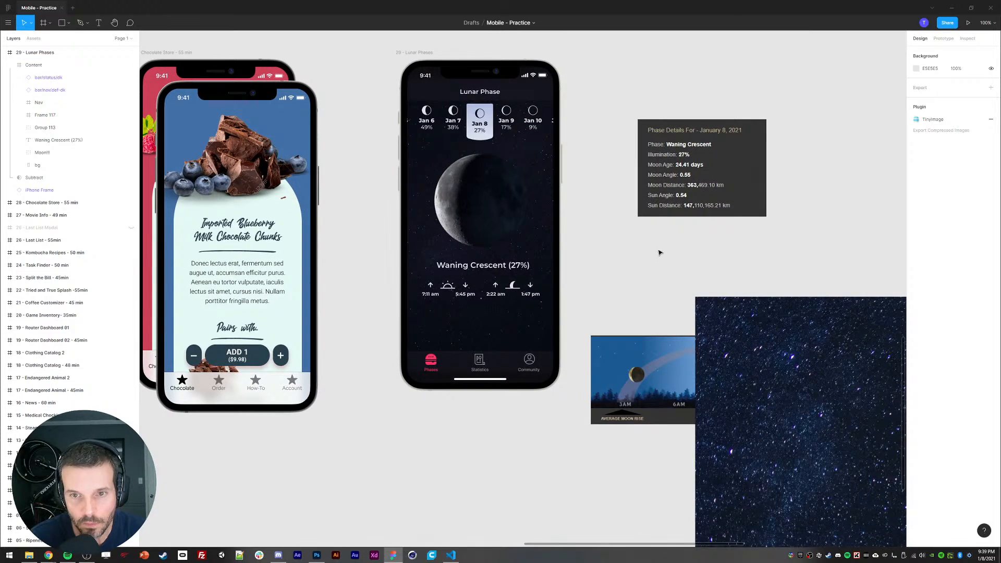
double_click(459, 267)
key(ctrl+d)
drag(459, 267, 460, 329)
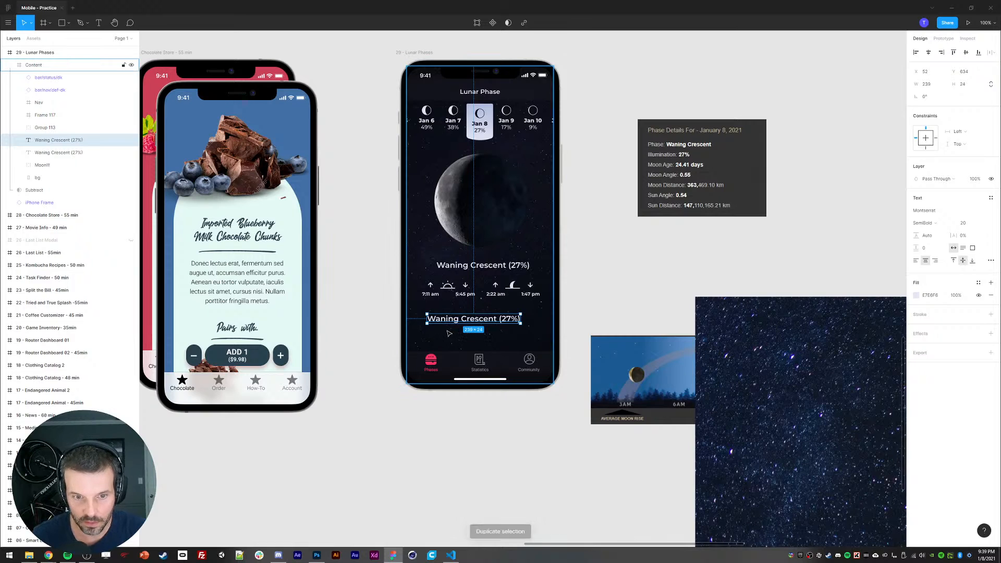
Step: Try "Phase Details for" and then a Jan 8 date as the copied heading's text
key(Return)
text(Phase)
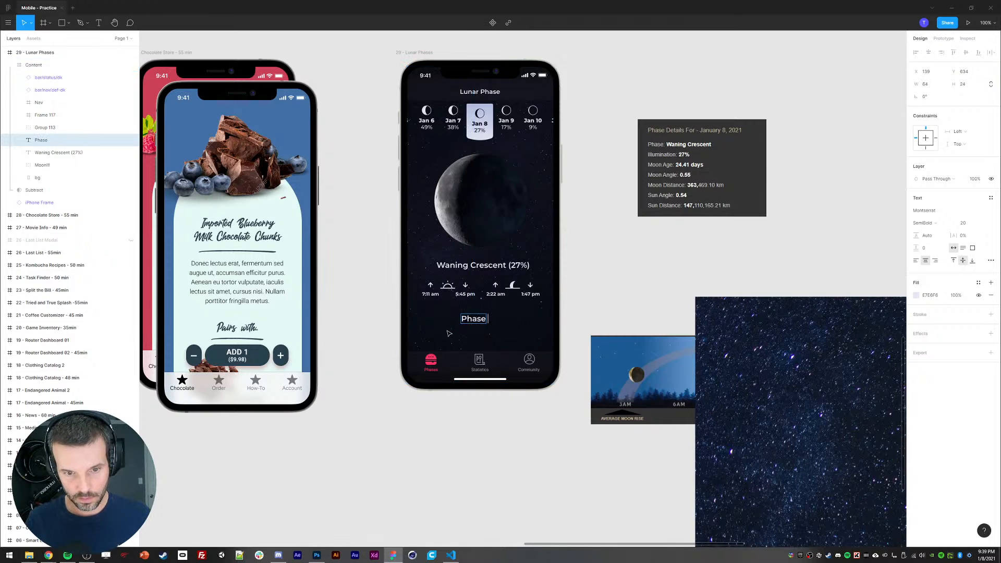
text( Details for)
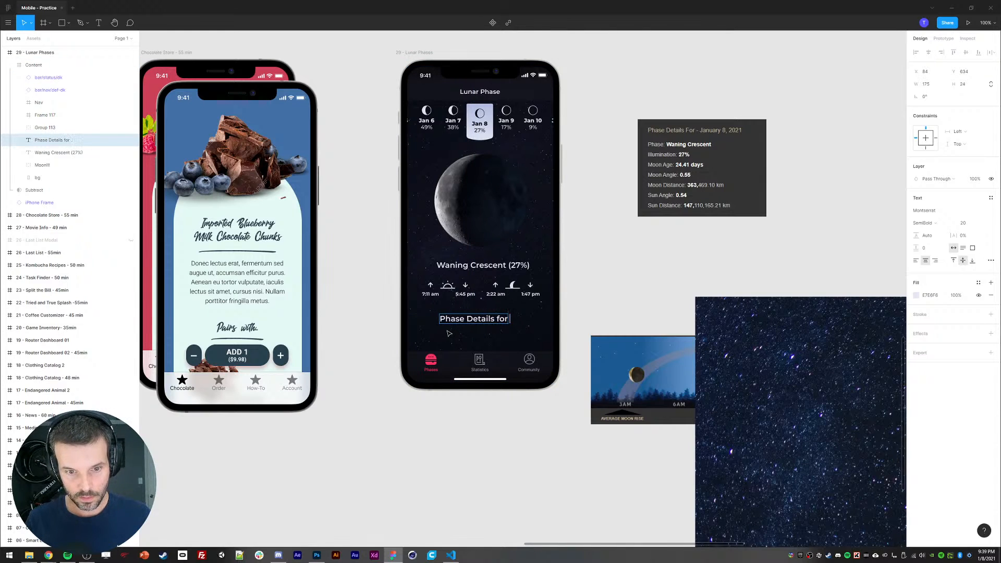
key(ctrl+a)
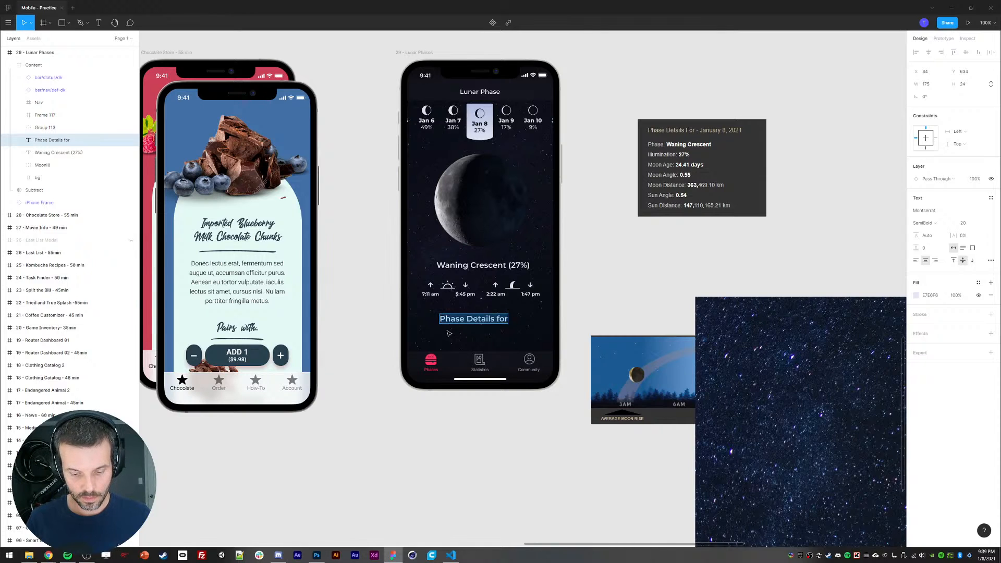
text(Jan)
text( 8, 2021,)
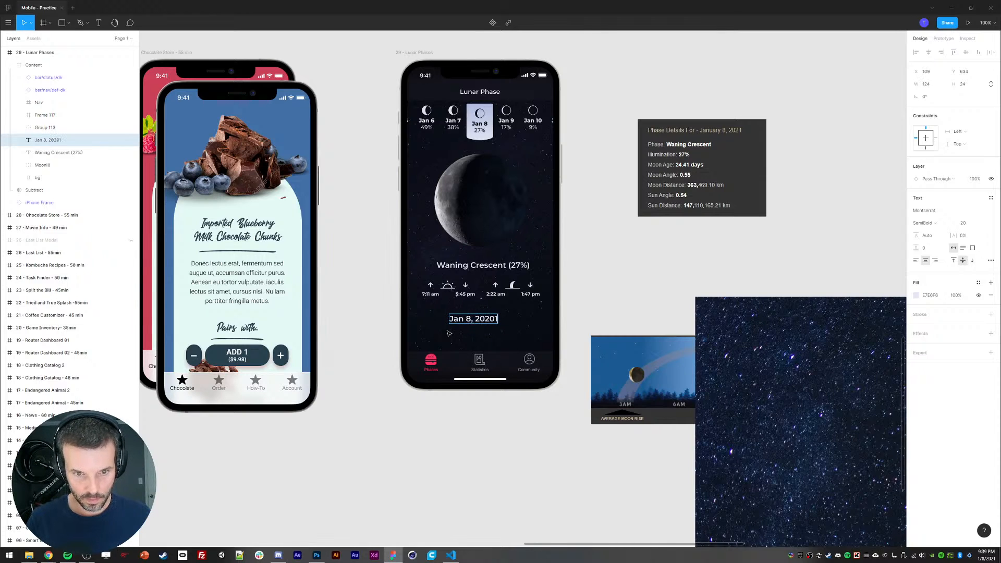
Step: Replace the copied heading's text with "Phase Details - January 8"
key(ctrl+a)
text(Phase D)
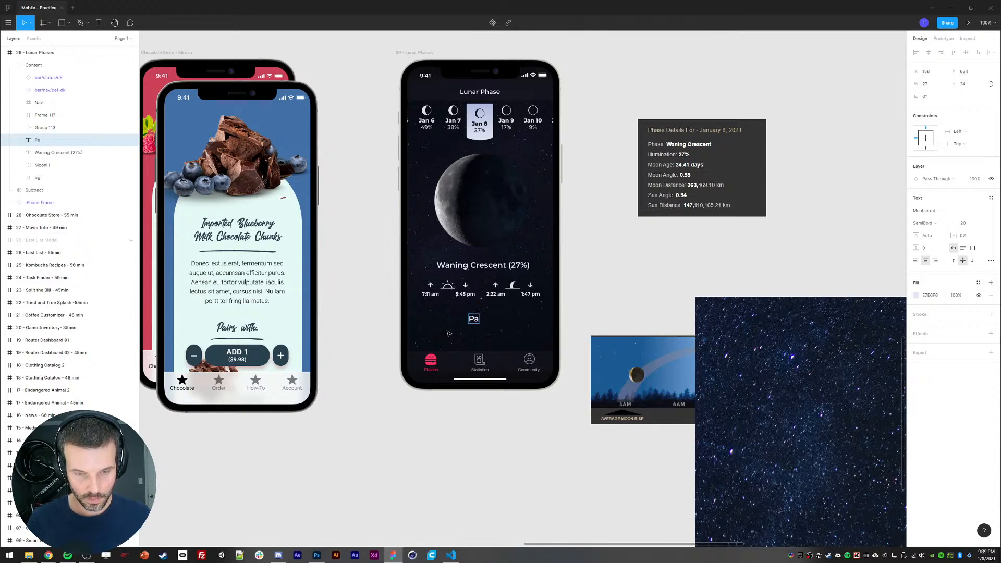
text(etails -)
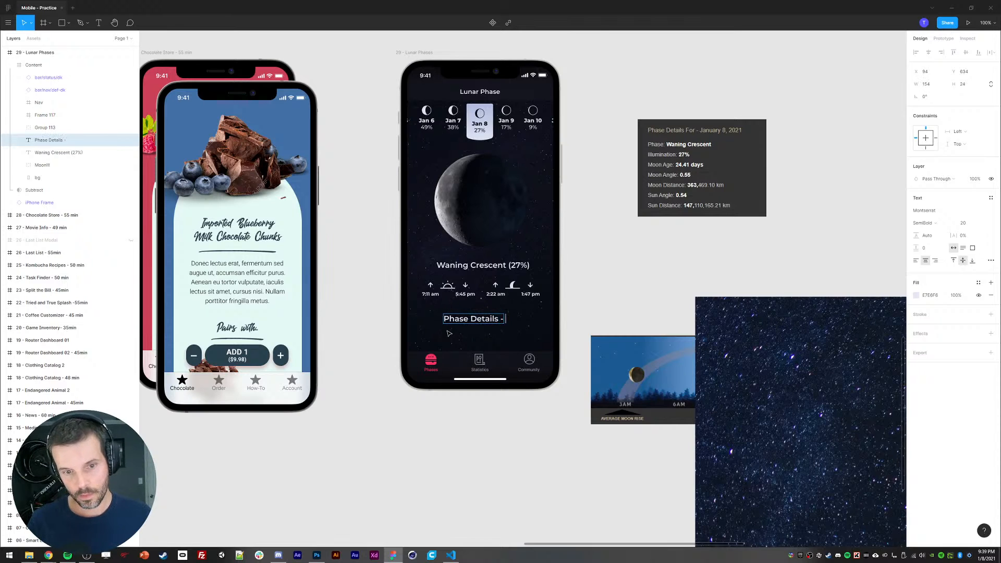
text( January 8)
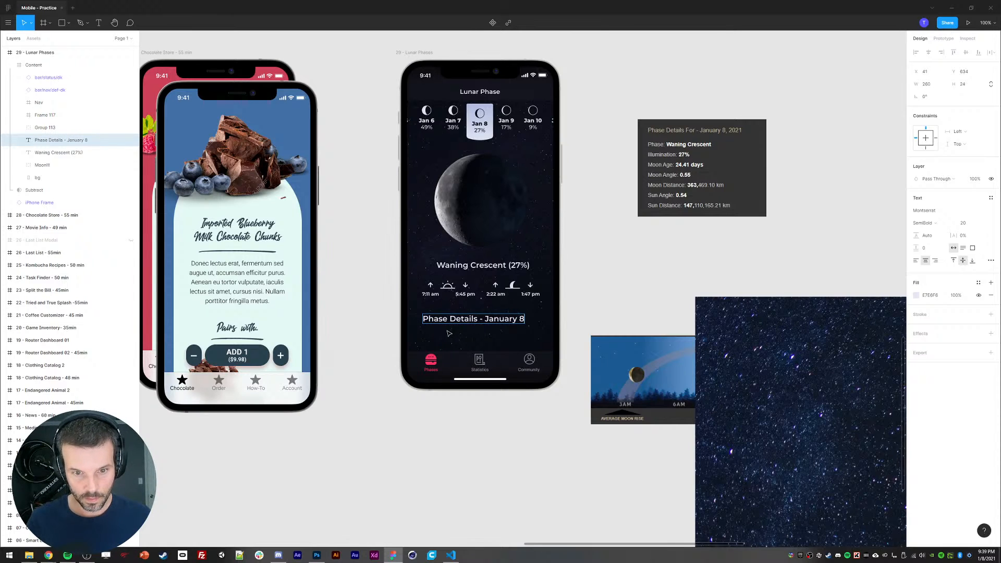
key(Escape)
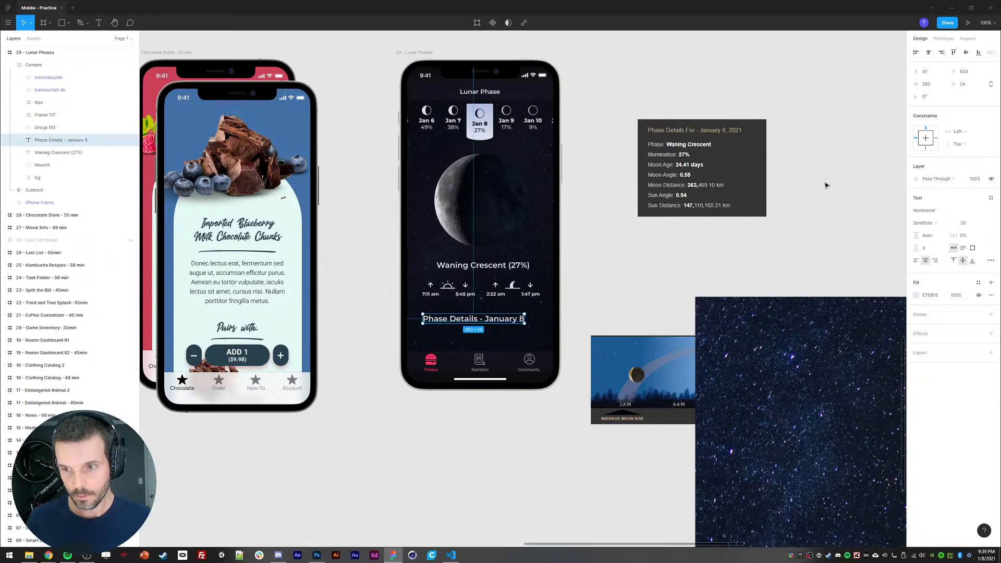
Step: Set the Phase Details heading to font size 16 and ExtraBold weight
click(963, 225)
key(Down)
key(Down)
key(Down)
key(Down)
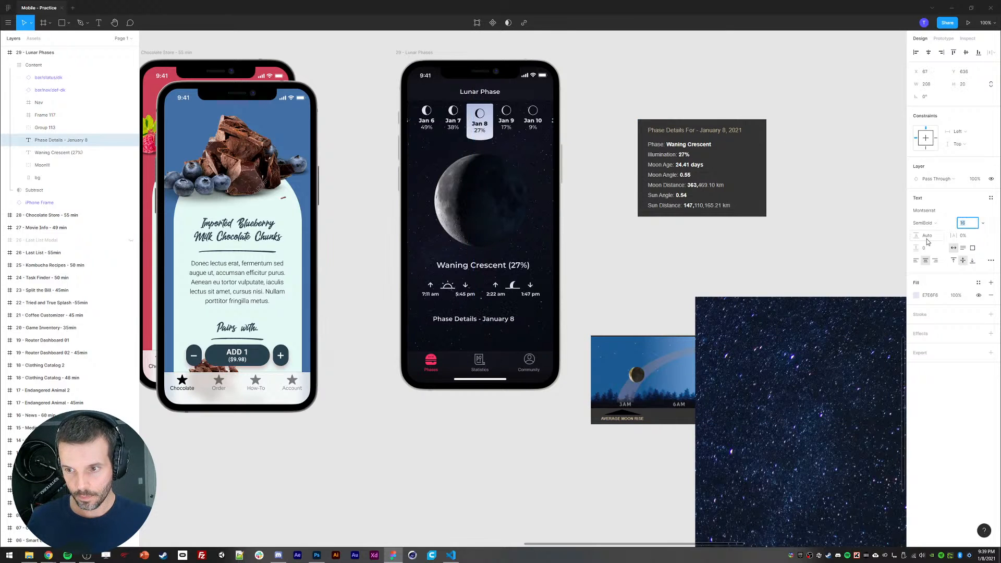
click(939, 226)
click(934, 243)
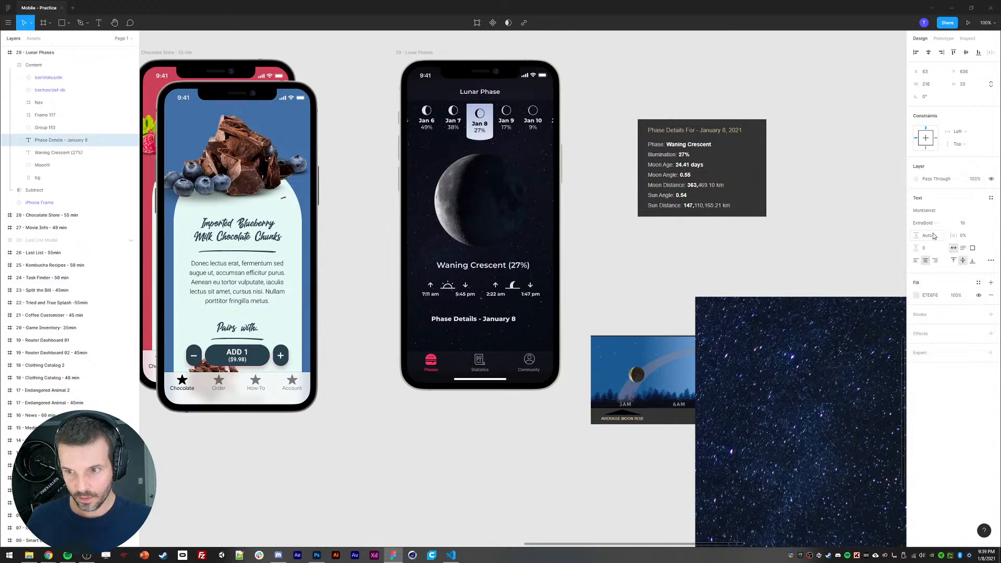
Step: Style the Phase Details heading as uppercase, size 14, Bold, and center it horizontally in the phone screen
click(991, 261)
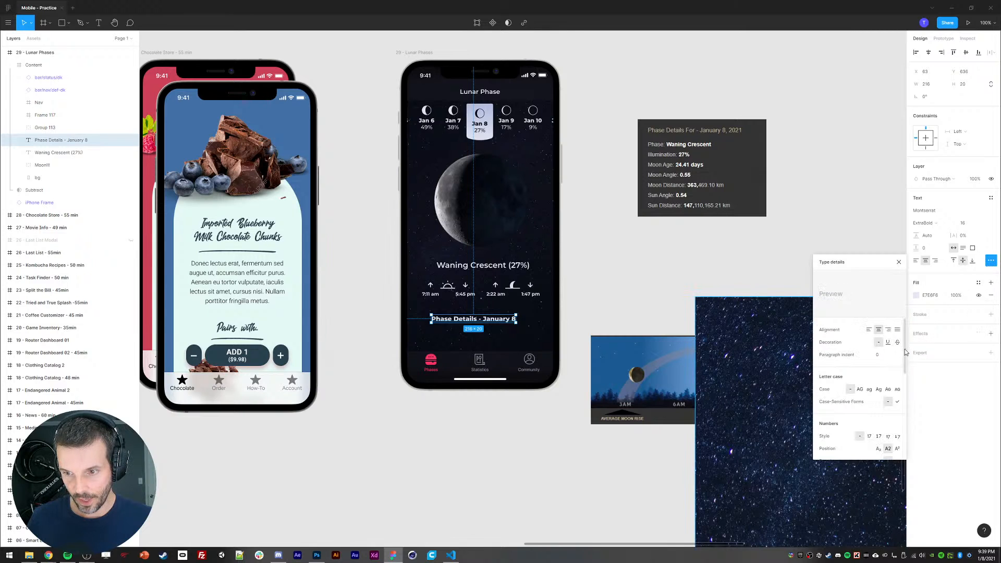
click(860, 390)
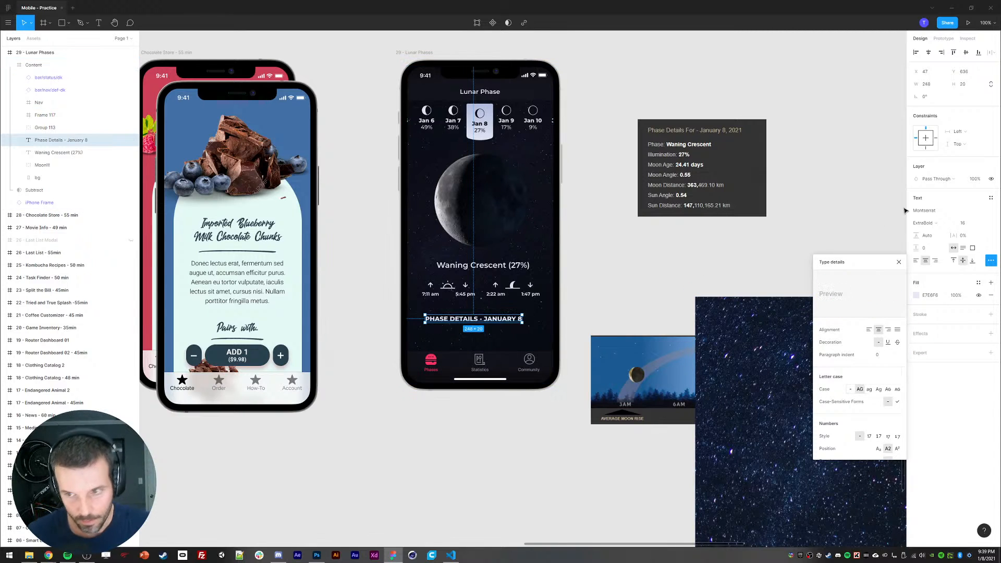
click(963, 223)
text(14)
key(Return)
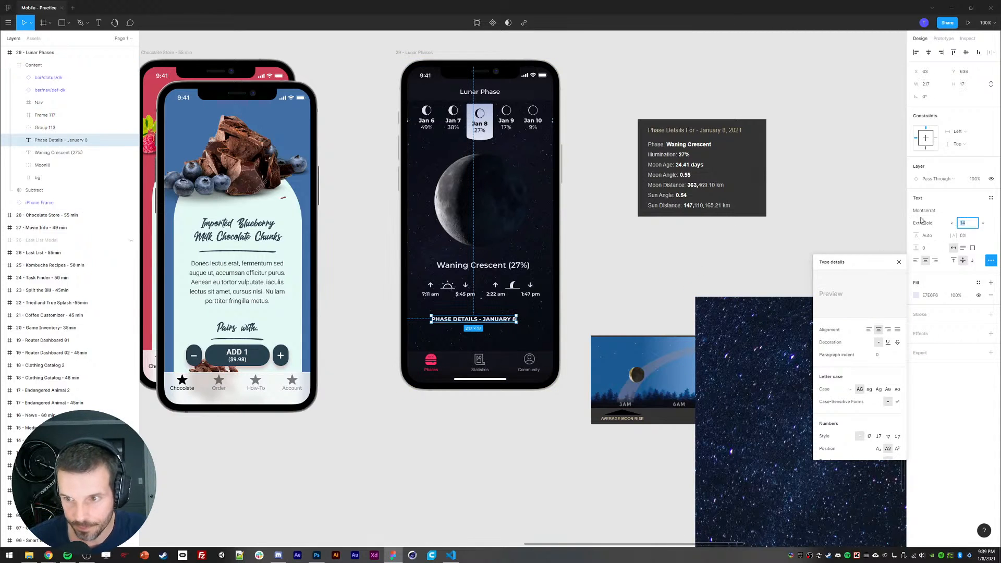
click(923, 222)
click(927, 213)
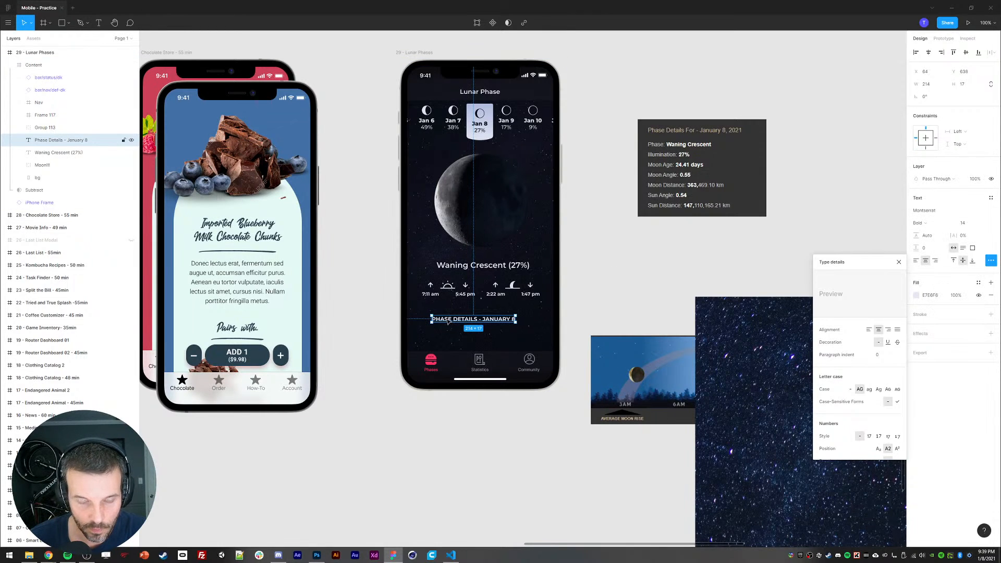
drag(447, 321, 455, 322)
click(929, 53)
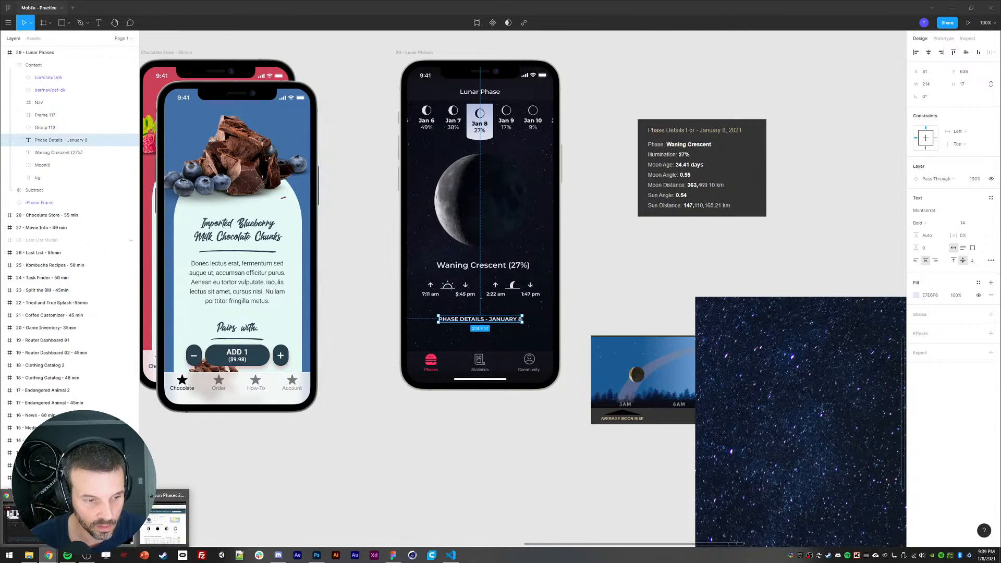
Step: Switch to Chrome, search Google for "bullet" in a new tab to copy the bullet symbol, and return to the Figma design
click(48, 555)
click(435, 51)
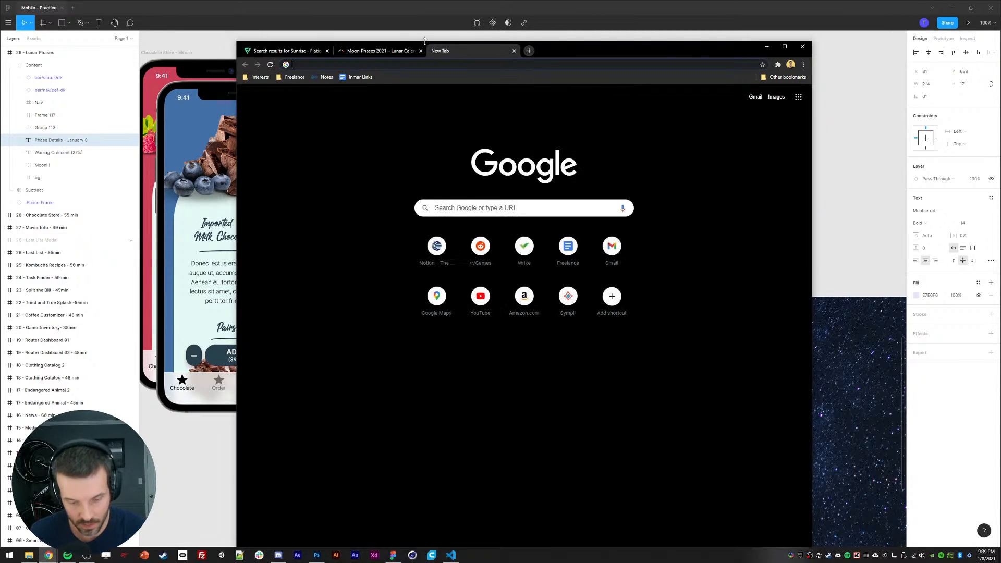
text(vbulletin)
key(Return)
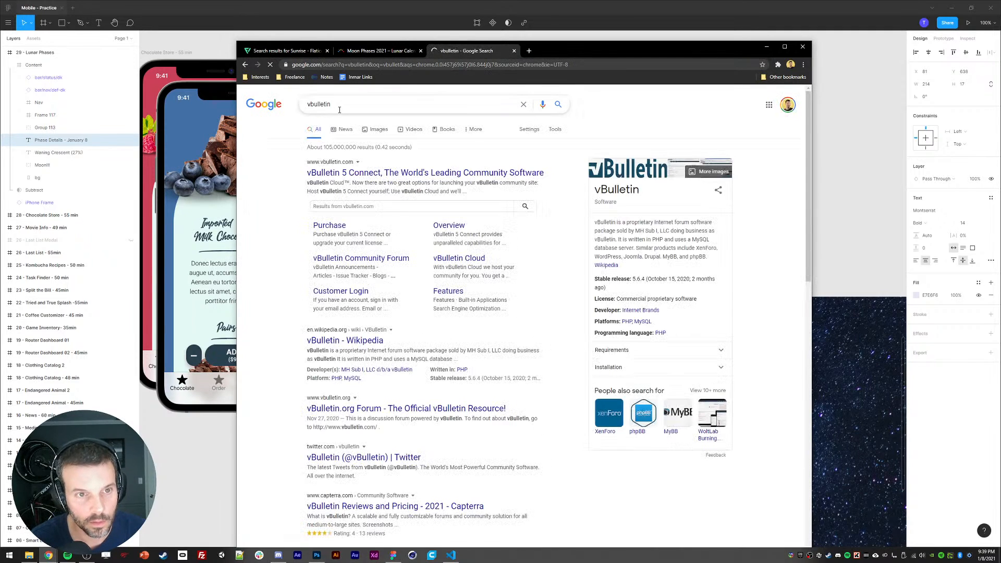
drag(340, 106, 149, 80)
text(bullet)
key(Return)
click(149, 79)
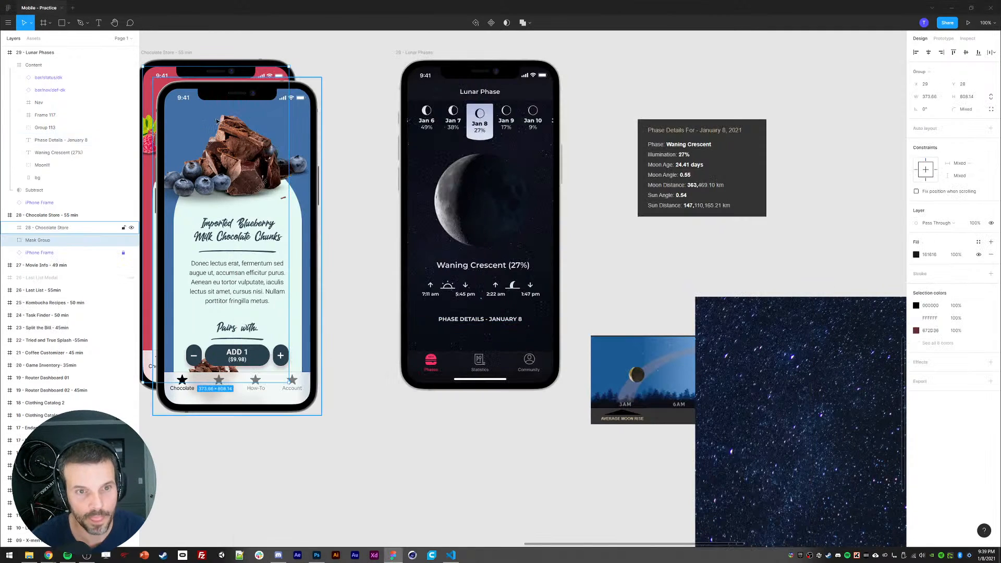
mouse_move(48, 556)
click(147, 526)
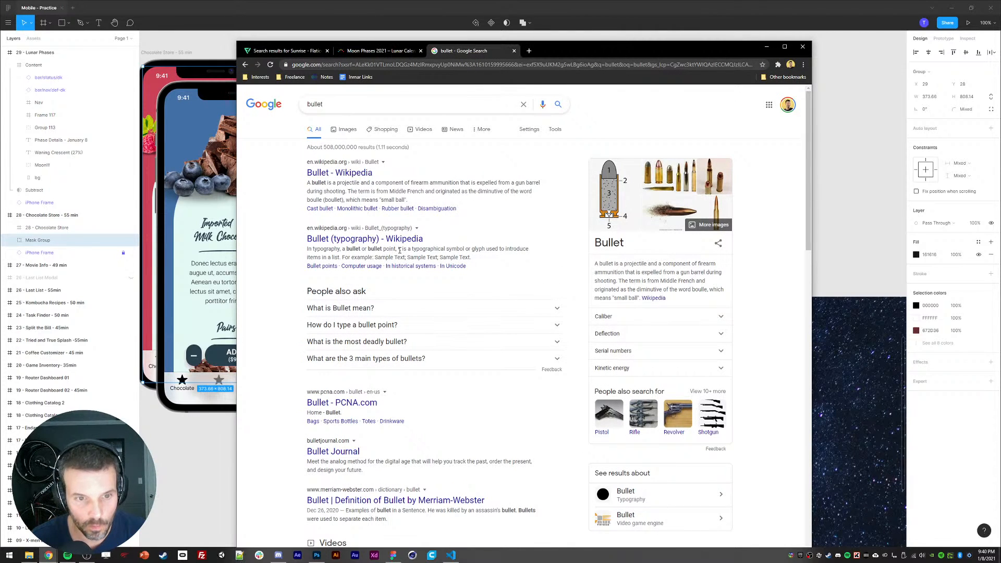
click(211, 450)
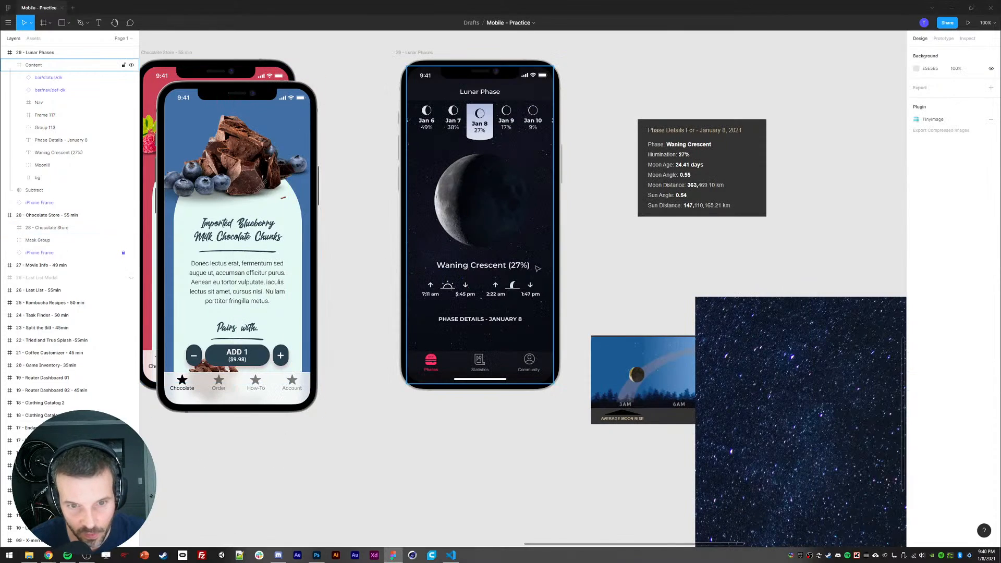
Step: Replace the hyphen in the Phase Details heading with a bullet (•)
double_click(486, 319)
double_click(486, 319)
key(BackSpace)
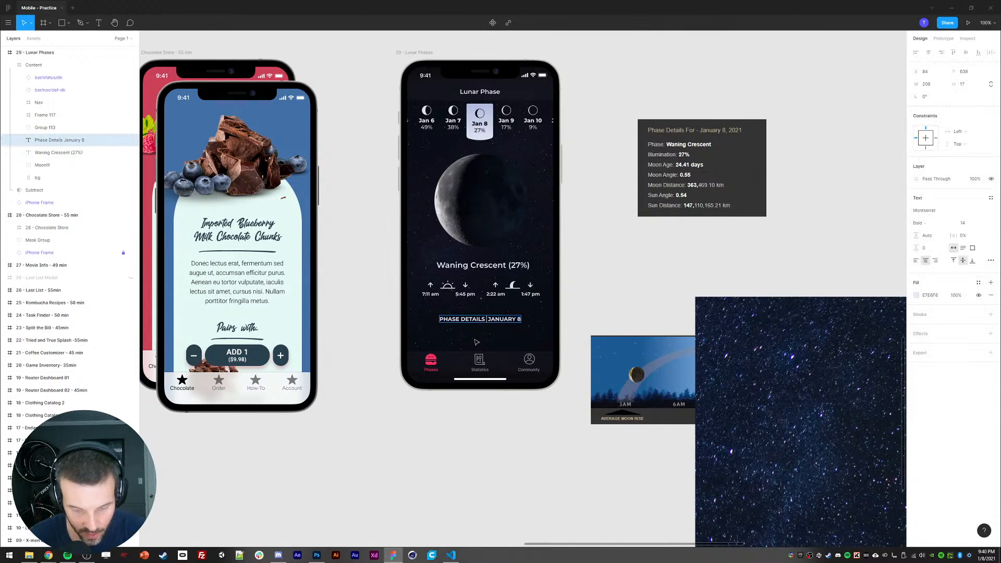
text(•)
click(468, 469)
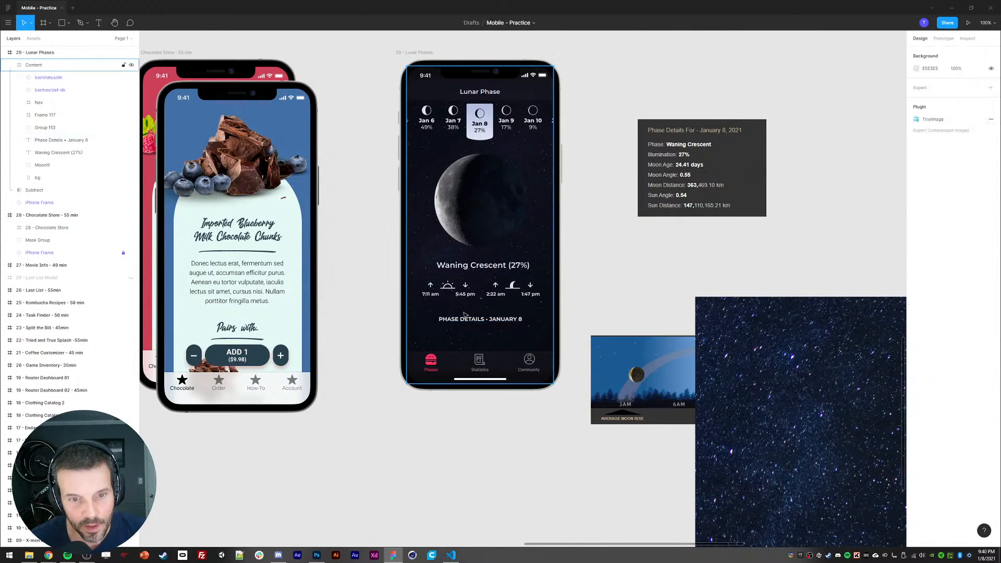
Step: Draw a horizontal divider line about 80 wide just above the Phase Details heading, with stroke color DCE1F0
key(l)
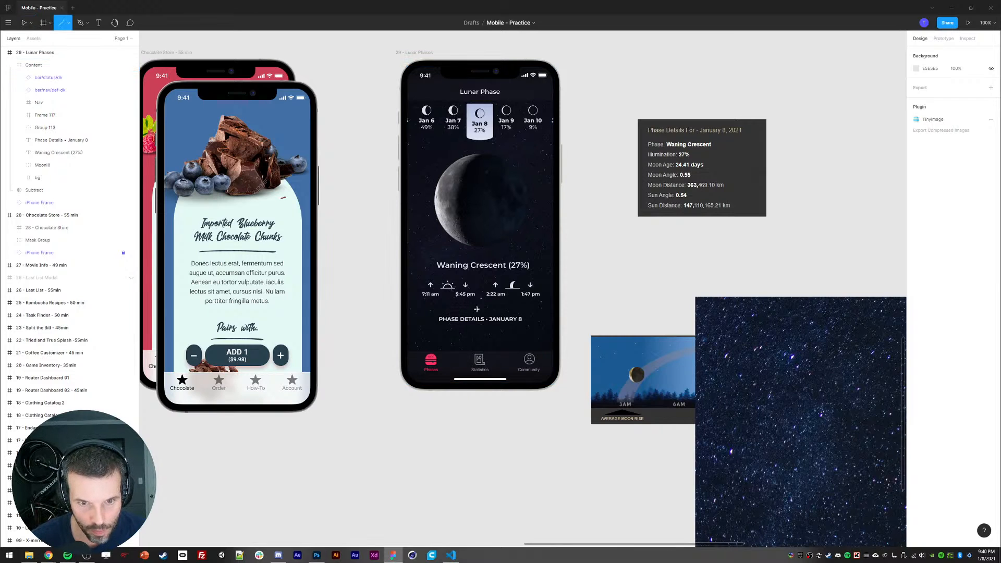
drag(480, 312, 496, 312)
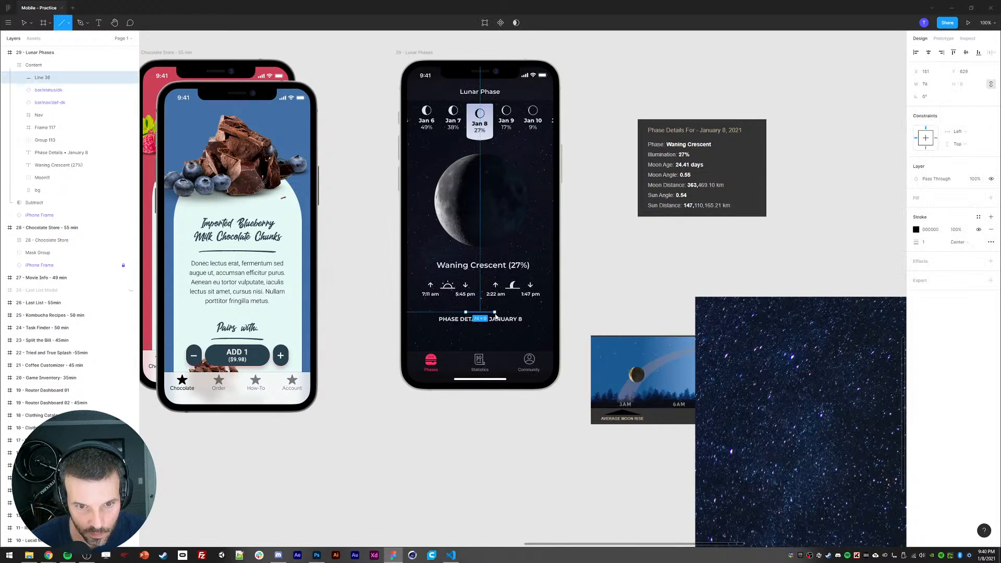
click(898, 250)
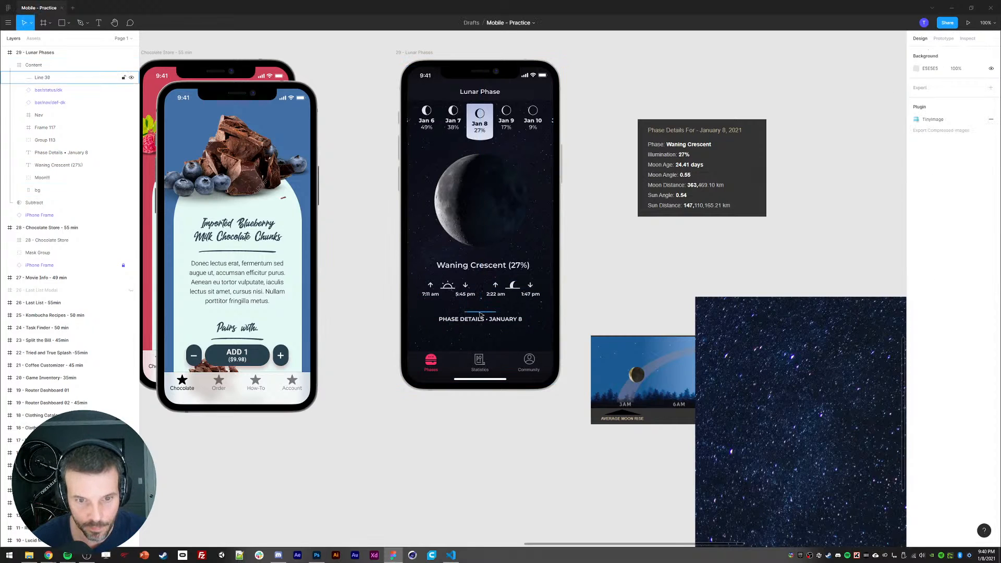
Step: Nudge the Phase Details heading slightly down, away from the divider line
double_click(475, 321)
key(shift+Up)
key(ctrl+z)
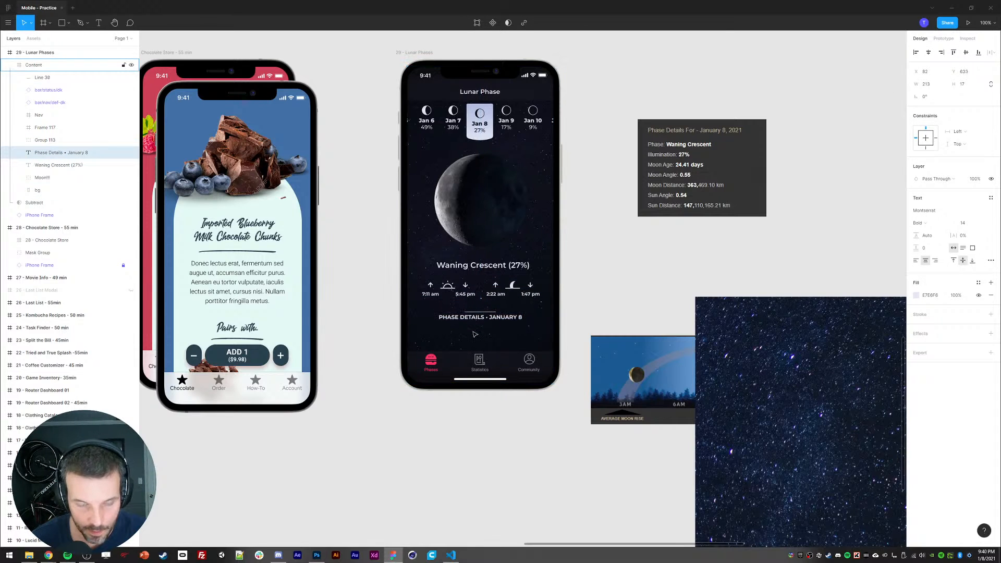
click(454, 433)
Step: Set the divider line's width to 36 and center it horizontally in the phone screen
click(494, 310)
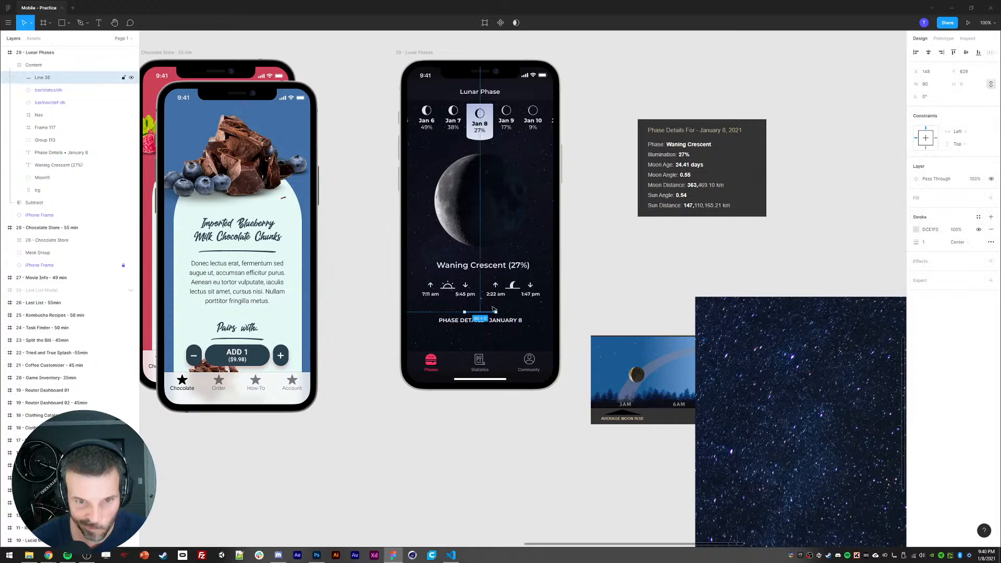
click(925, 84)
text(30)
key(Return)
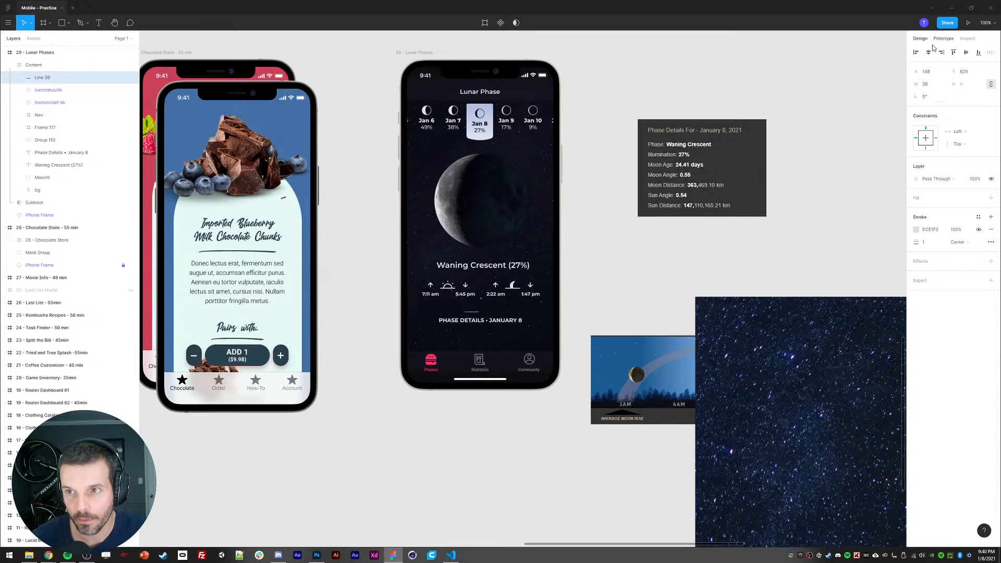
click(436, 486)
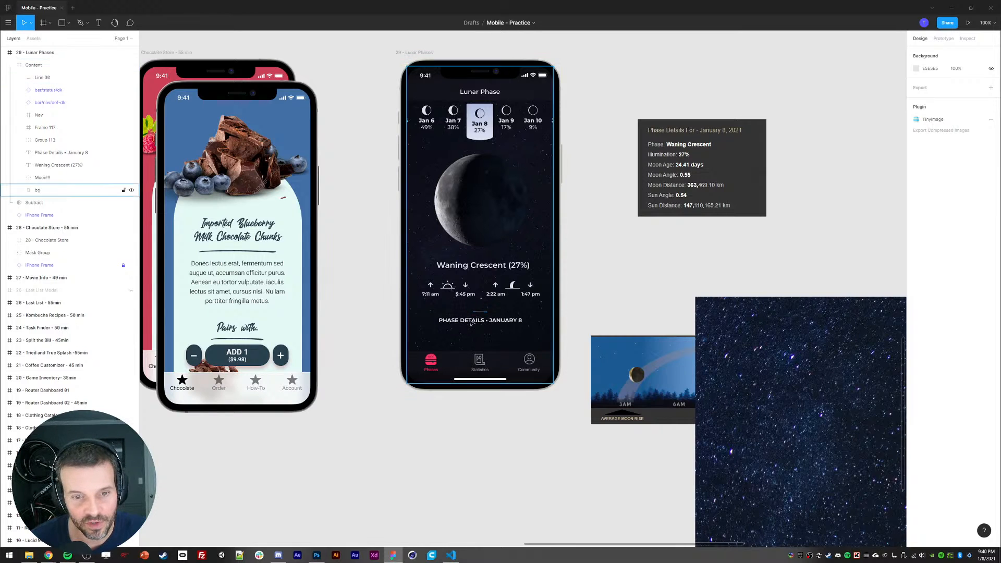
Step: Duplicate the divider line above the Phase Details heading and set the copy's width to 16, placed beside the original's left end
ctrl+click(481, 312)
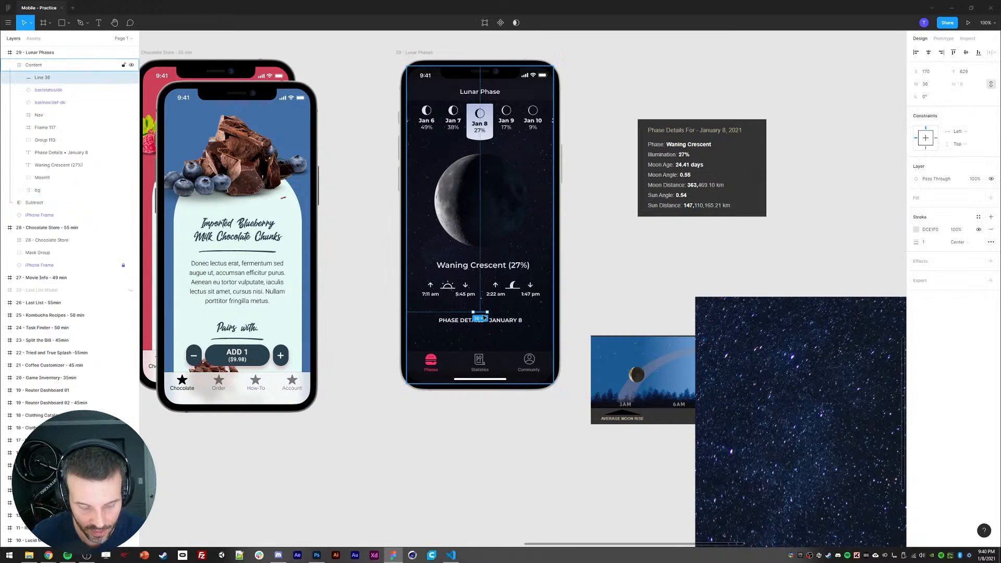
key(ctrl+d)
click(927, 85)
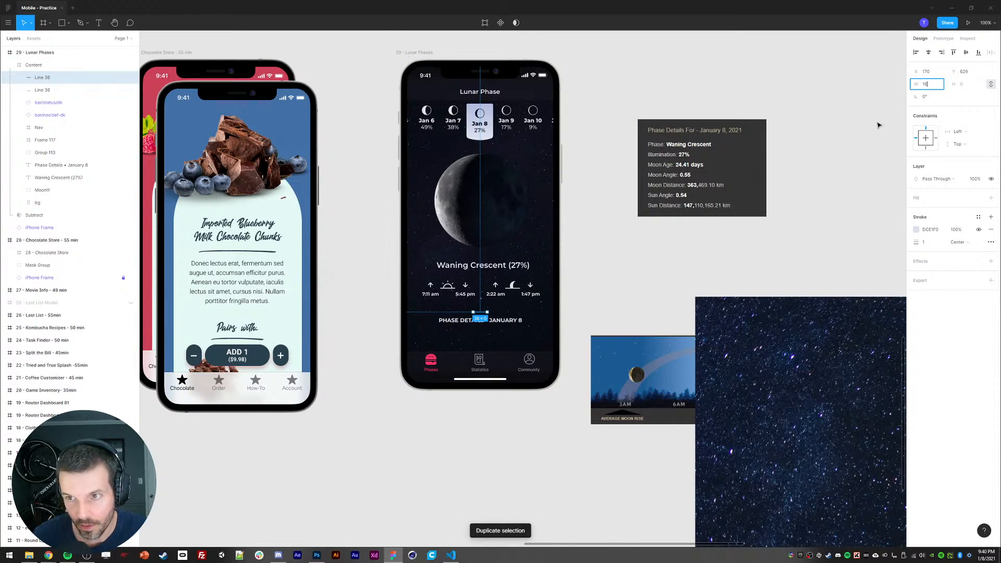
text(18)
key(Return)
key(Escape)
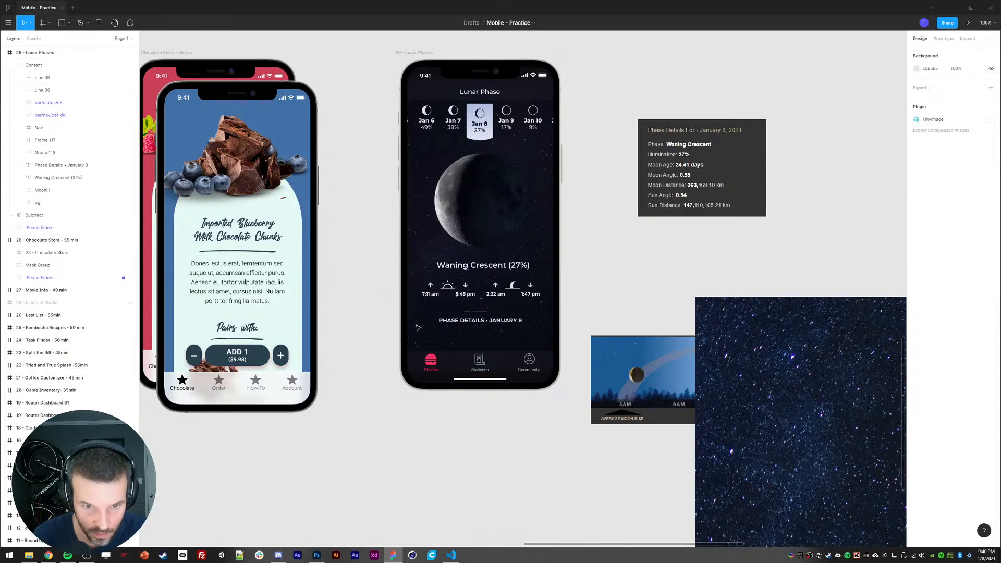
Step: Duplicate the short divider line and move the copy to the right side of the central divider
ctrl+click(474, 312)
key(ctrl+d)
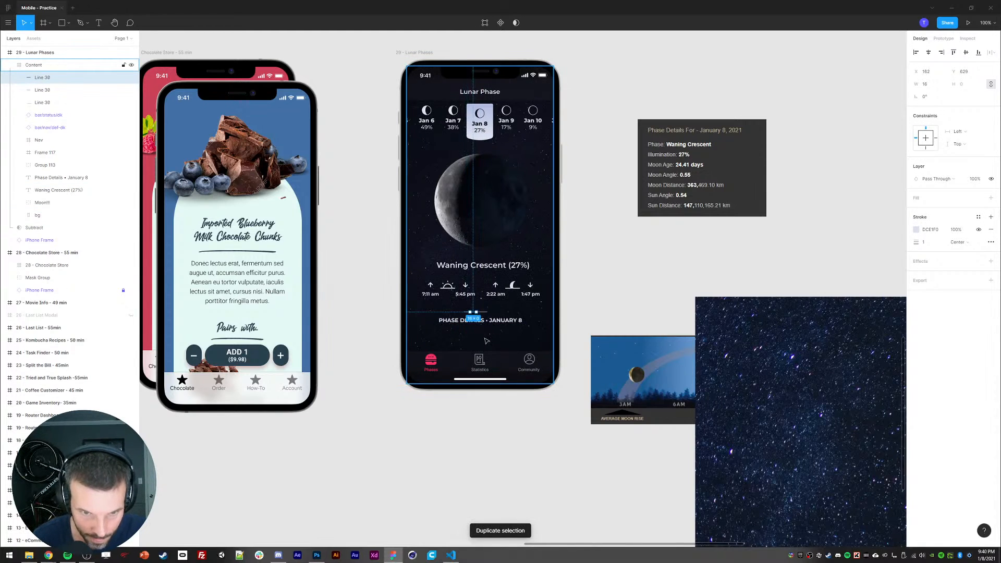
key(shift+Right)
key(shift+Right)
key(shift+Right)
key(shift+Right)
key(Escape)
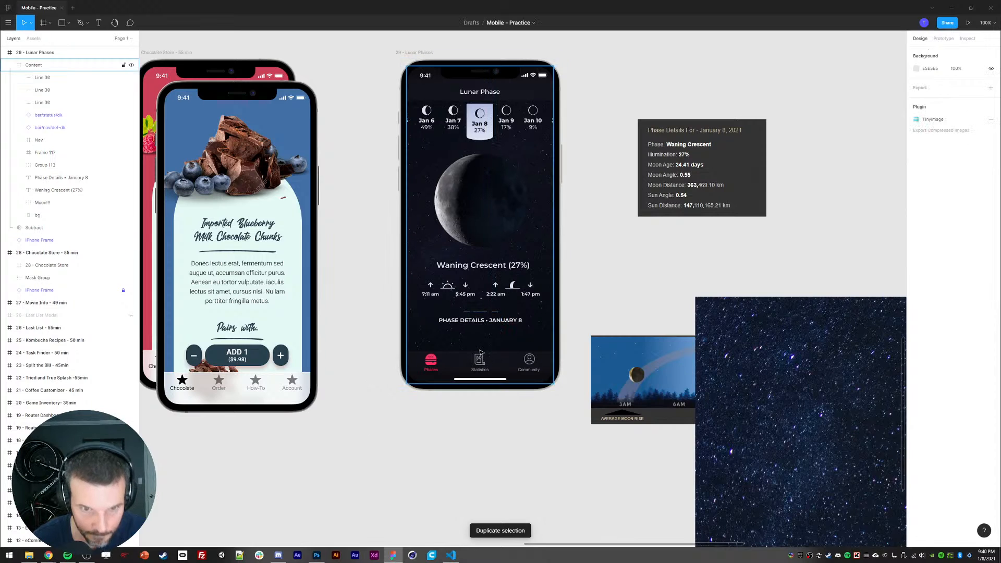
Step: Distribute the three divider lines evenly in the horizontal direction
ctrl+click(481, 312)
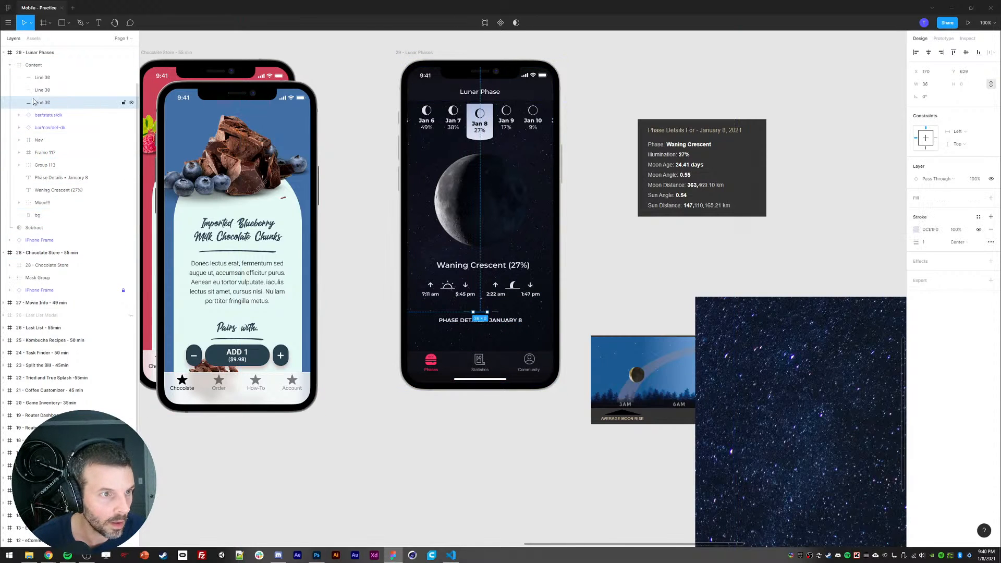
shift+click(38, 77)
click(991, 52)
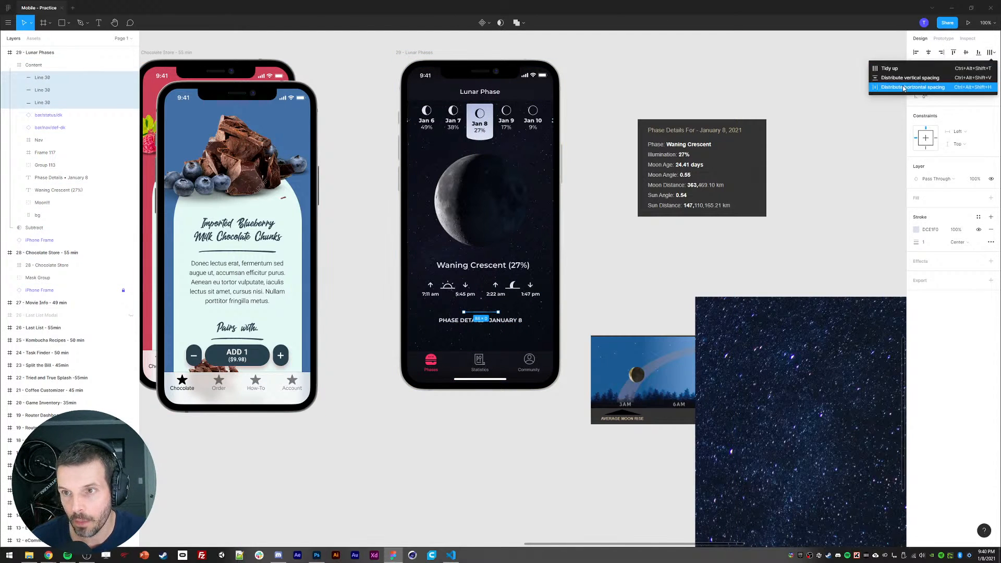
click(904, 88)
click(433, 376)
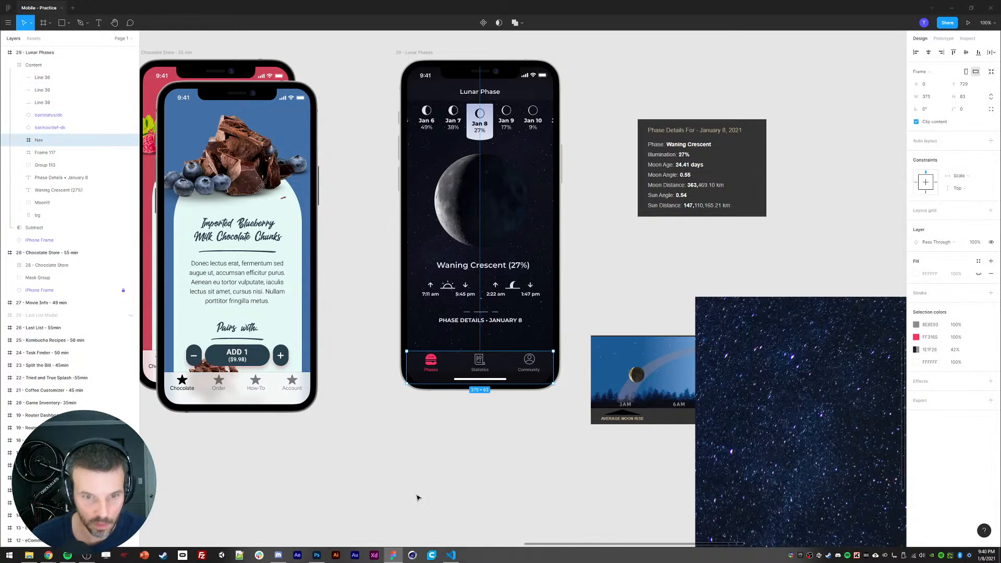
click(418, 499)
Step: Duplicate both short divider lines into 4-wide dashes at the outer ends of the divider row
ctrl+click(466, 312)
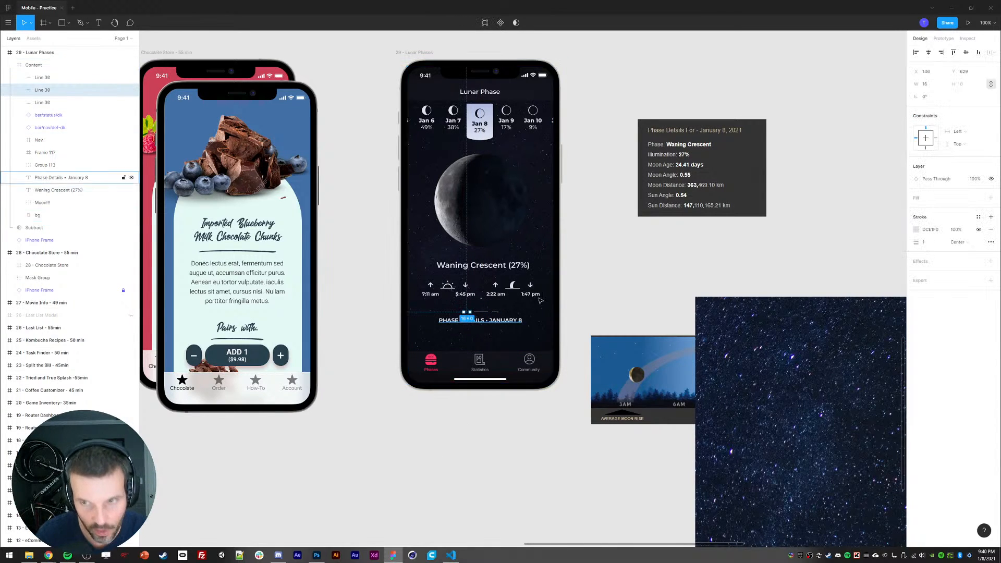
key(ctrl+d)
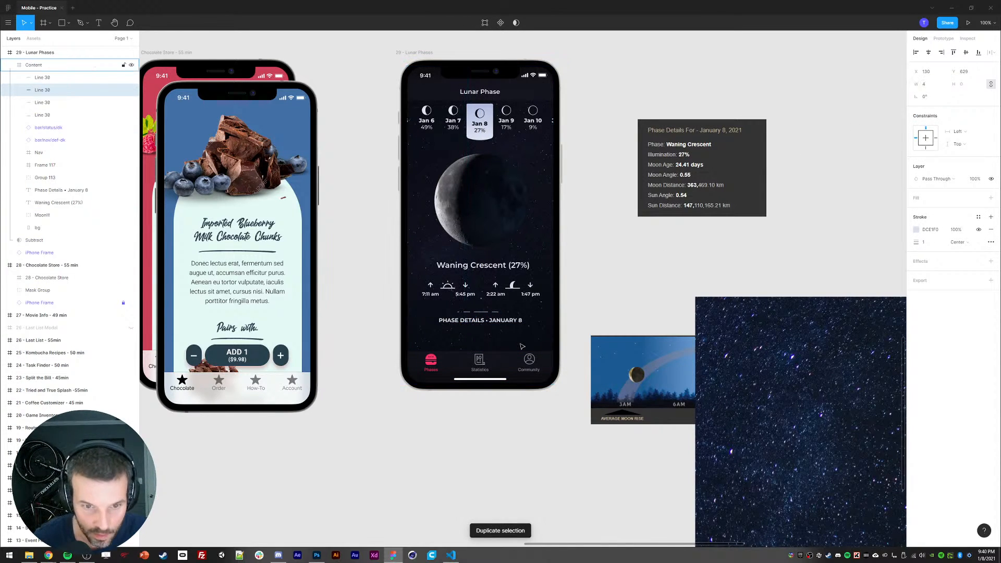
click(443, 463)
ctrl+click(494, 313)
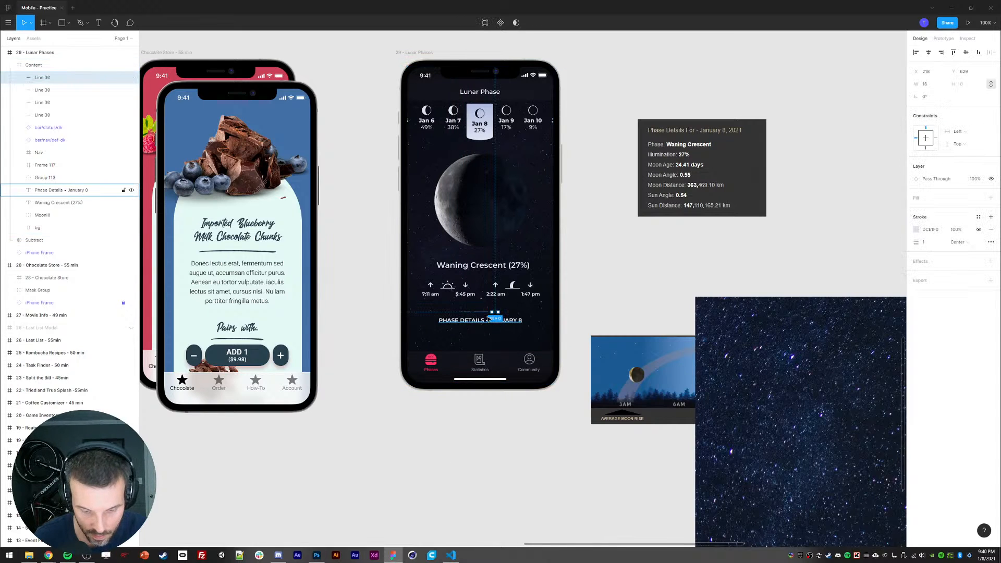
key(ctrl+d)
click(914, 83)
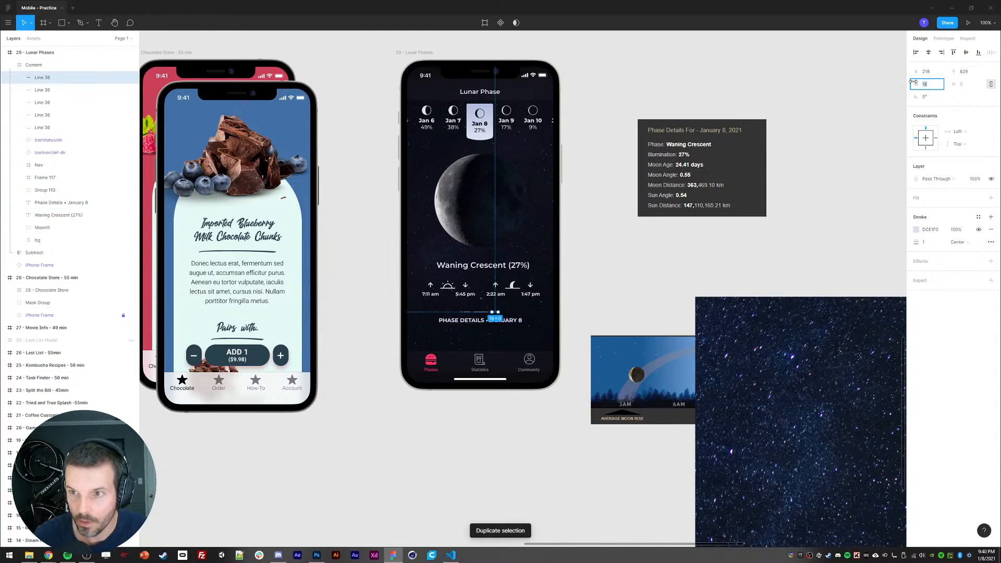
click(436, 454)
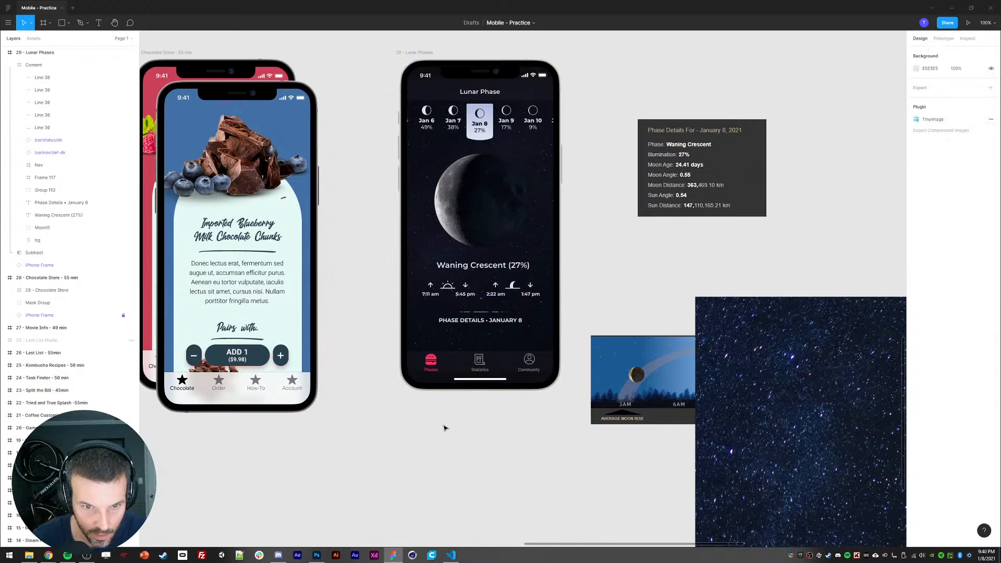
Step: Space all five divider lines evenly in the horizontal direction
click(42, 78)
shift+click(42, 127)
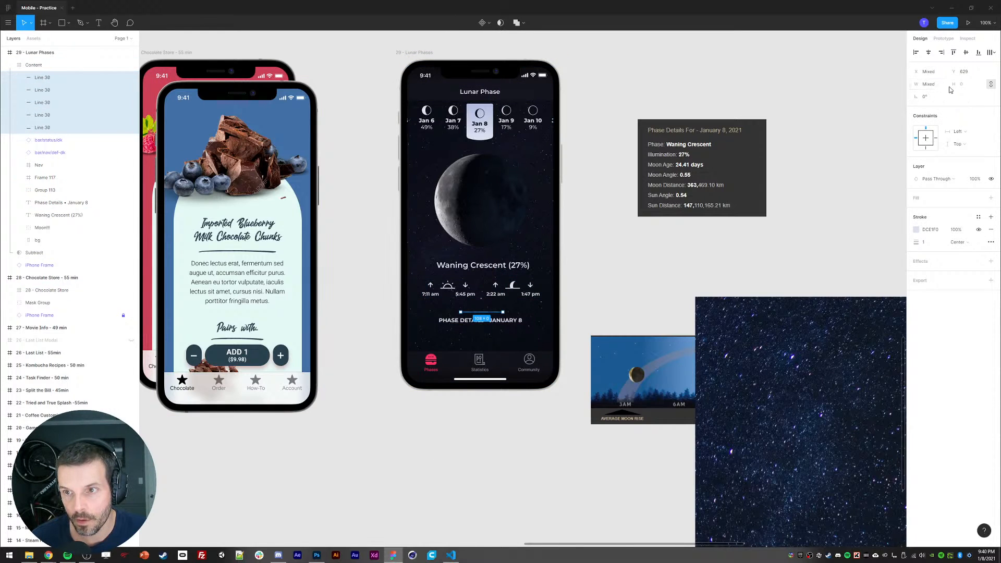
click(991, 52)
click(932, 87)
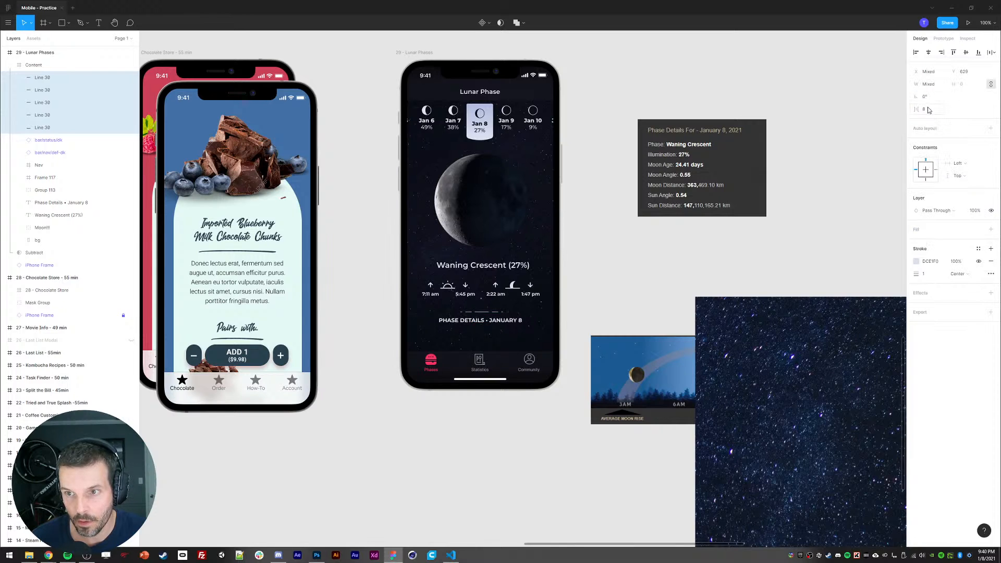
click(444, 461)
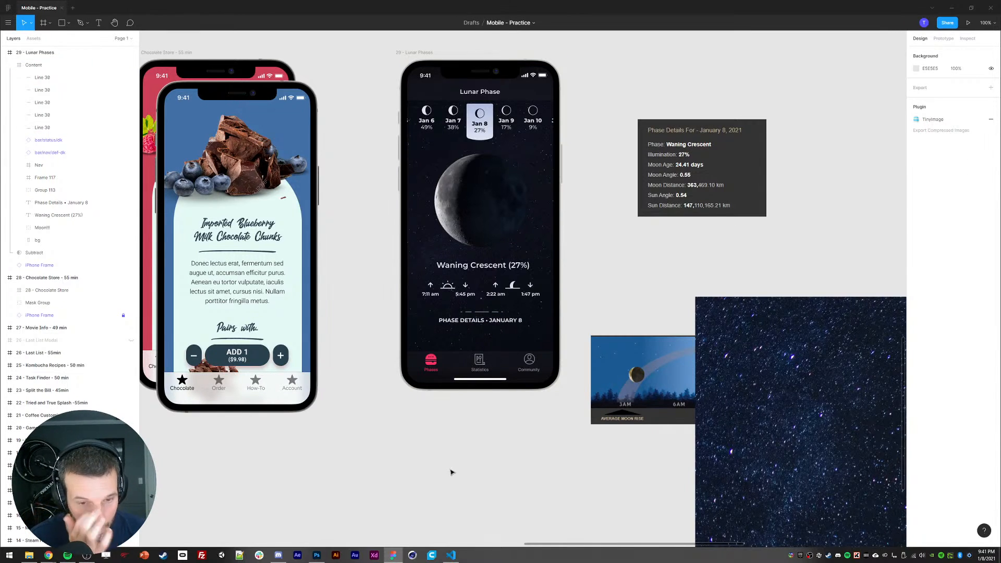
Step: Group the divider lines and move the group directly above the Phase Details heading in the layer order
click(41, 79)
shift+click(42, 127)
key(ctrl+g)
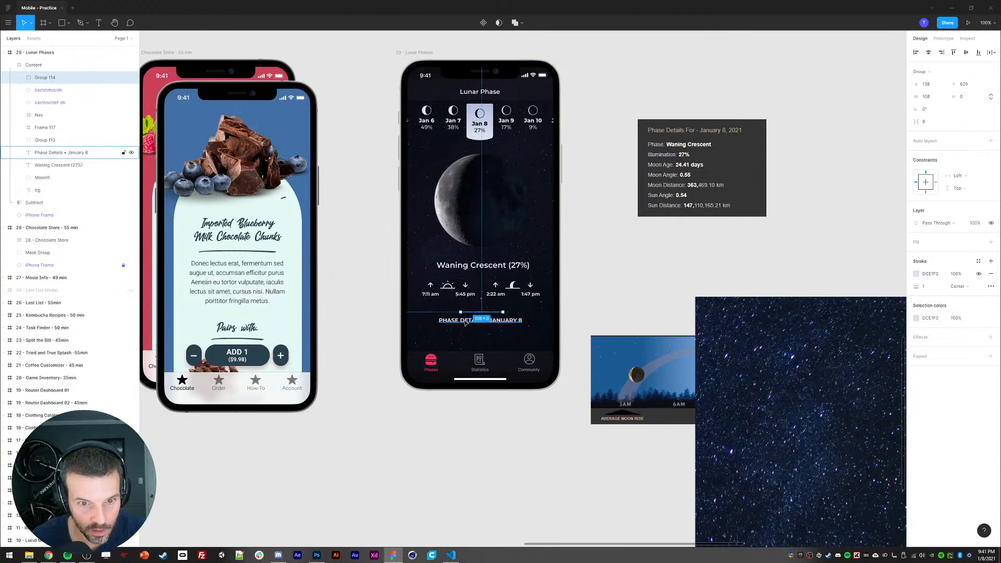
click(57, 152)
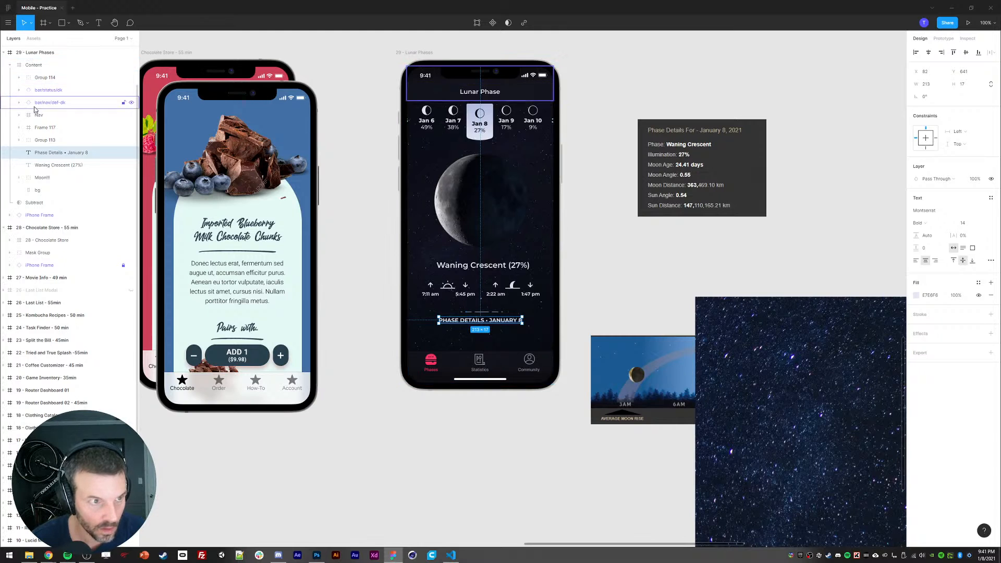
click(41, 79)
key(ctrl+x)
click(45, 140)
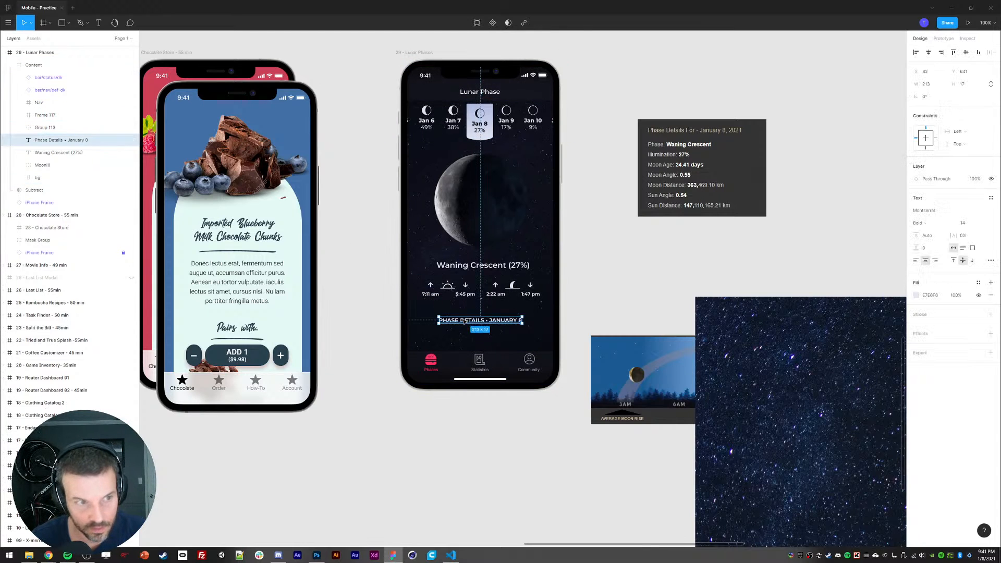
key(ctrl+v)
click(367, 300)
scroll(357, 282, up, 1)
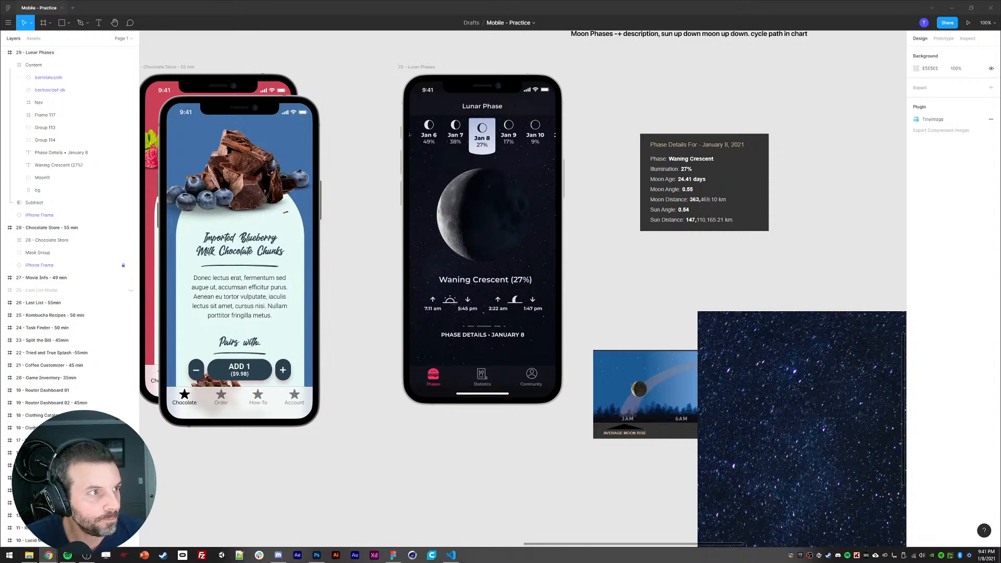
Step: Delete the four short lines from the divider group, keeping only the 36-wide central line
click(363, 330)
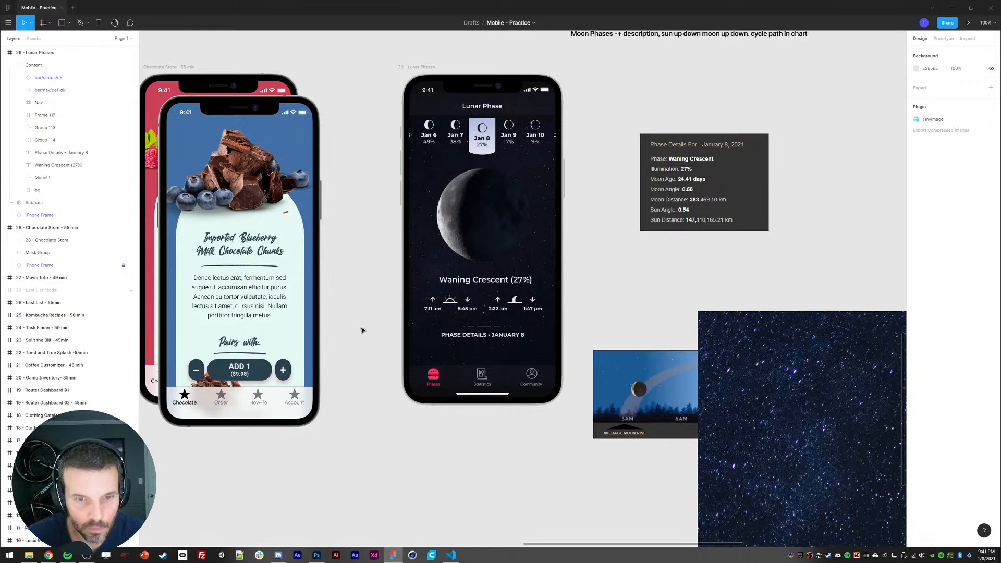
click(479, 327)
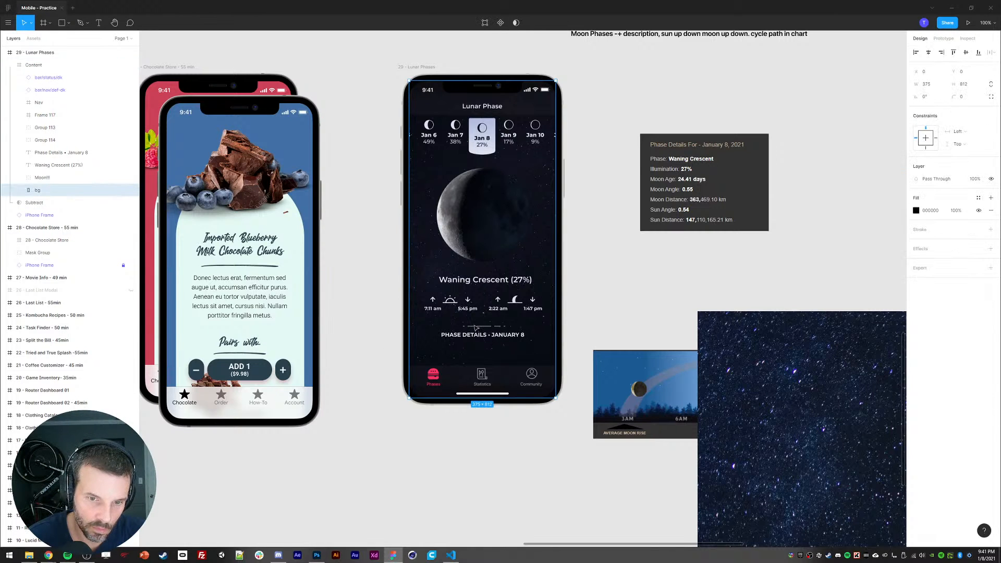
click(370, 331)
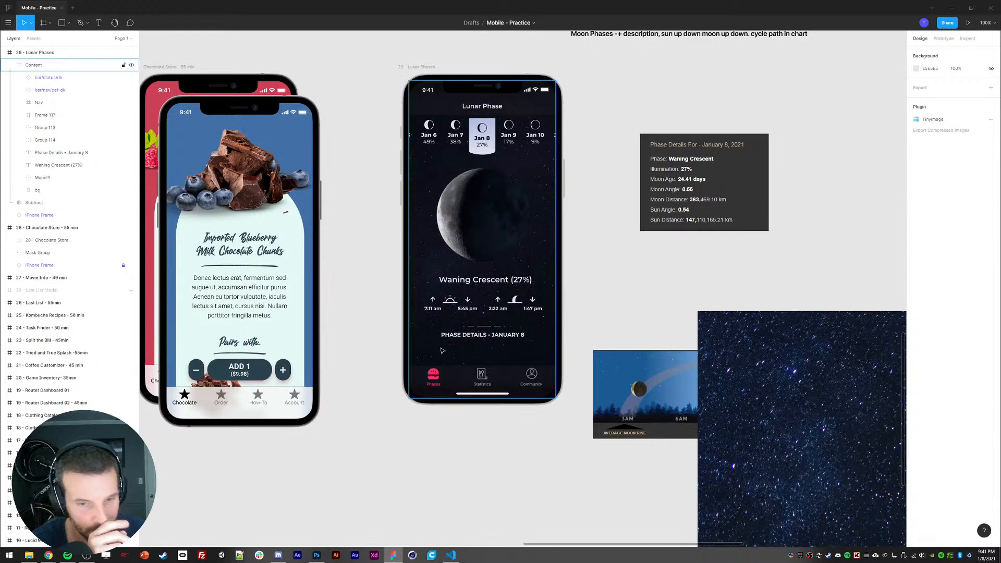
ctrl+click(483, 327)
click(48, 190)
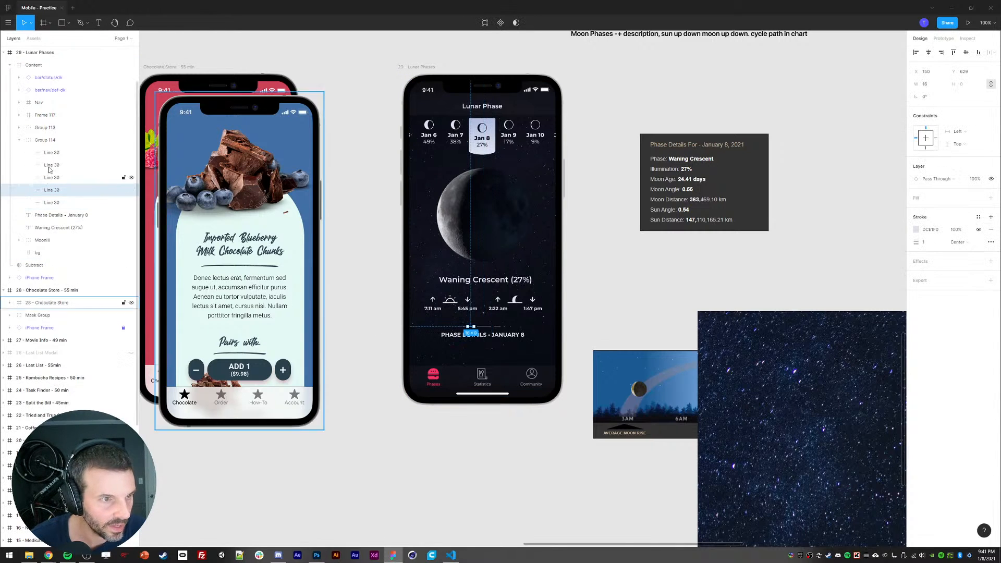
shift+click(55, 155)
key(Delete)
Step: Set the remaining divider line's stroke weight to 3 and check its advanced stroke cap options
click(55, 155)
click(926, 242)
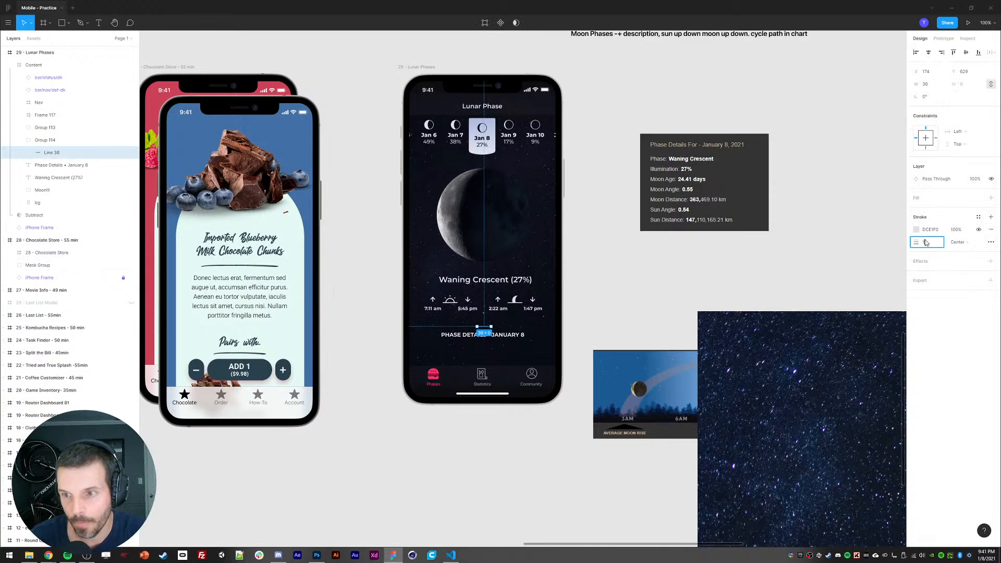
text(2)
key(Up)
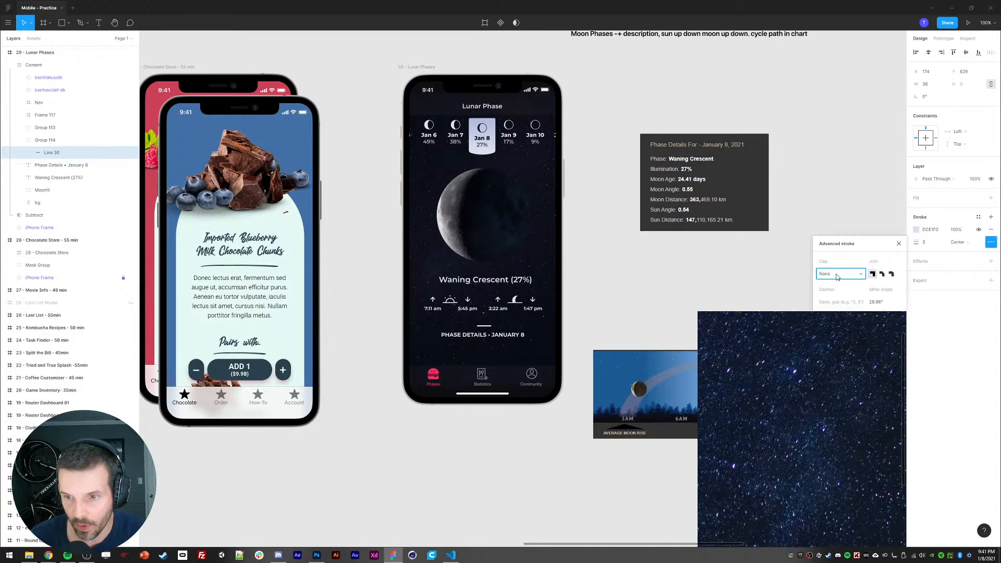
click(837, 275)
click(715, 279)
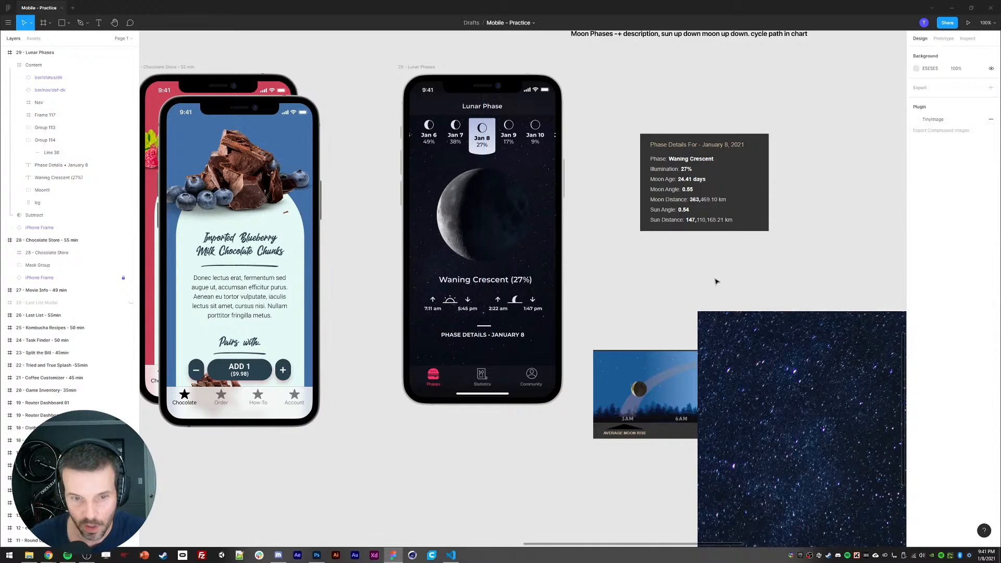
Step: Set the divider line's width to 48 and its stroke weight to 2
click(484, 327)
click(926, 84)
text(48)
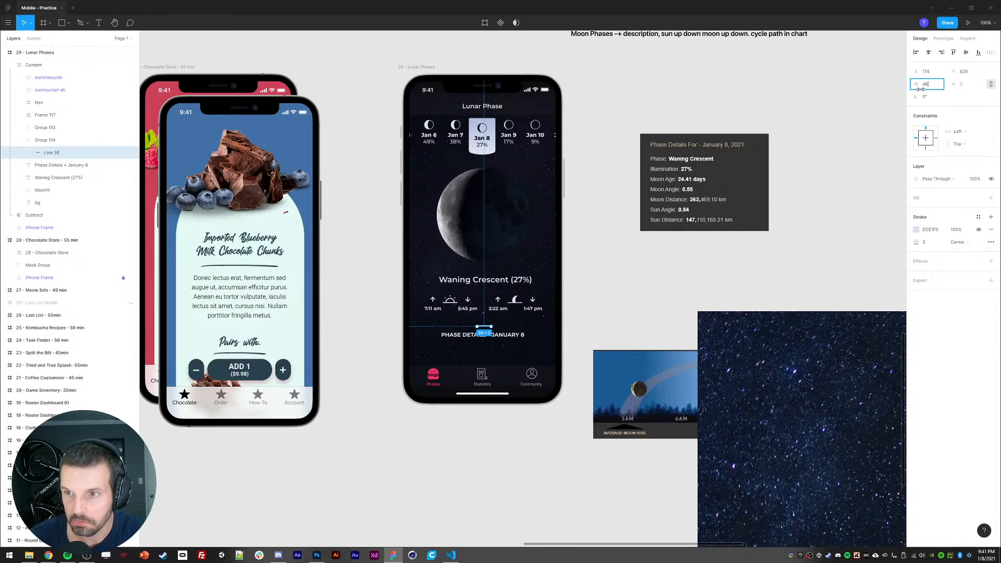
key(Return)
click(928, 246)
text(2)
key(Return)
click(706, 271)
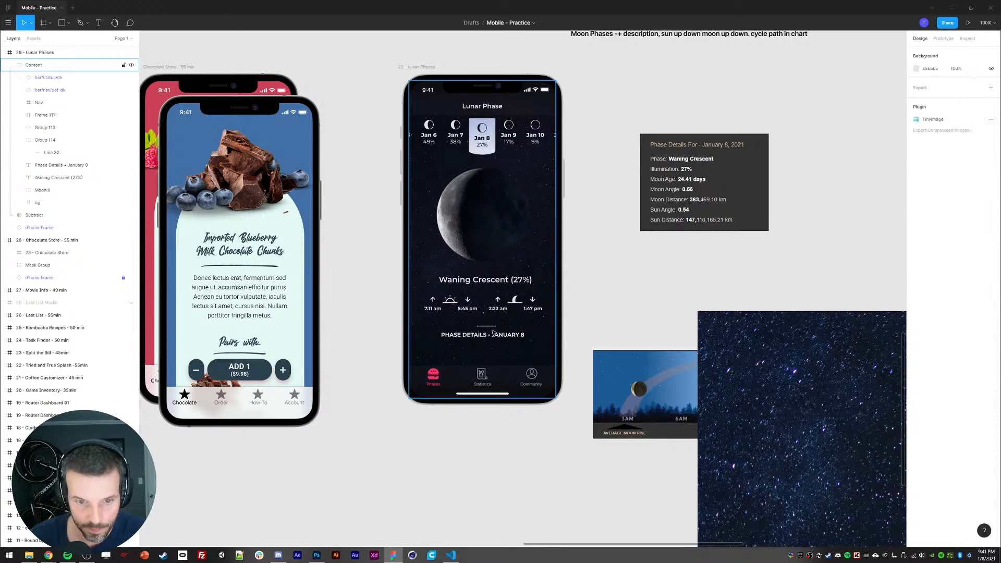
Step: Try moving the divider line down to Y 637, closer to the Phase Details heading
click(485, 327)
key(shift+Down)
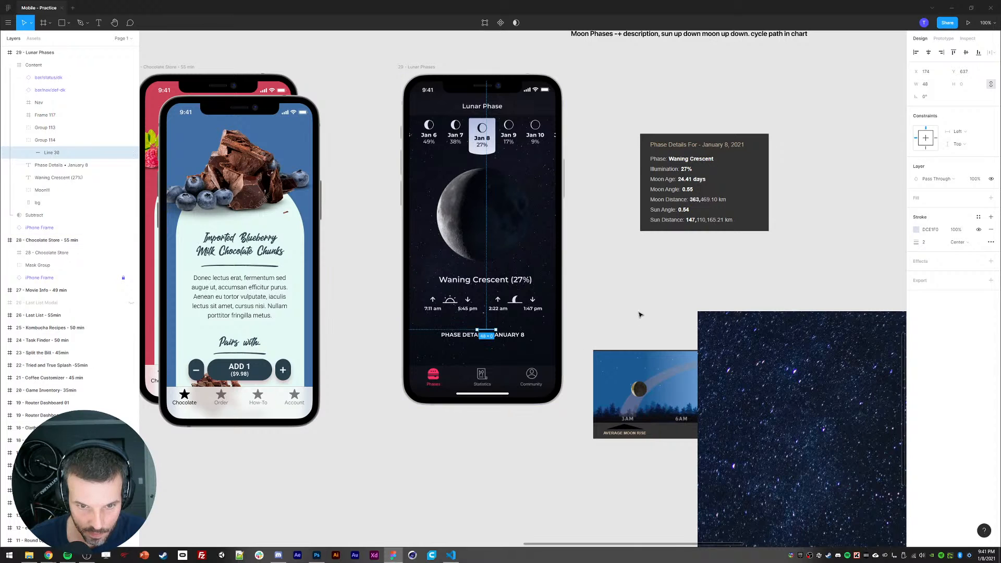
click(605, 334)
click(493, 327)
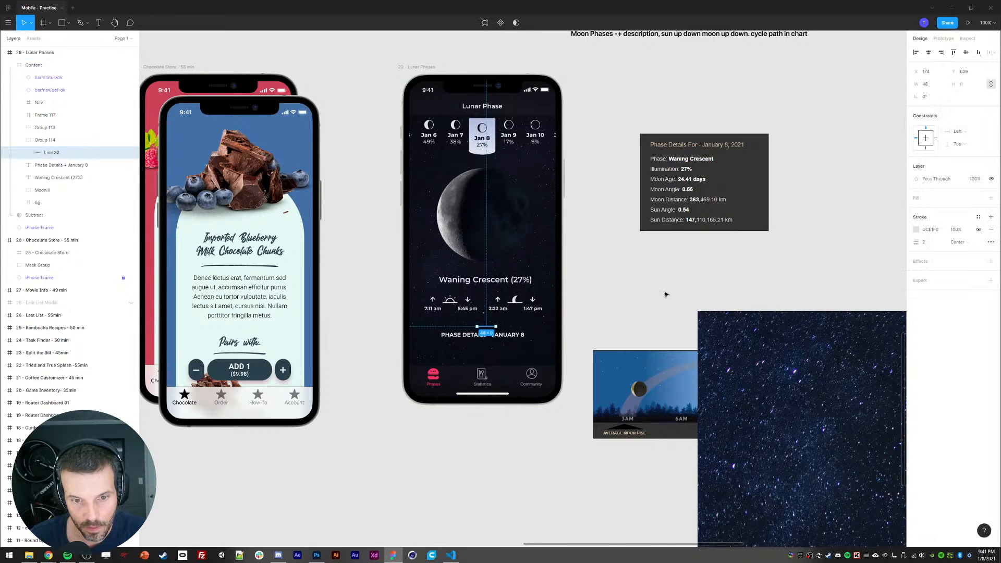
click(661, 298)
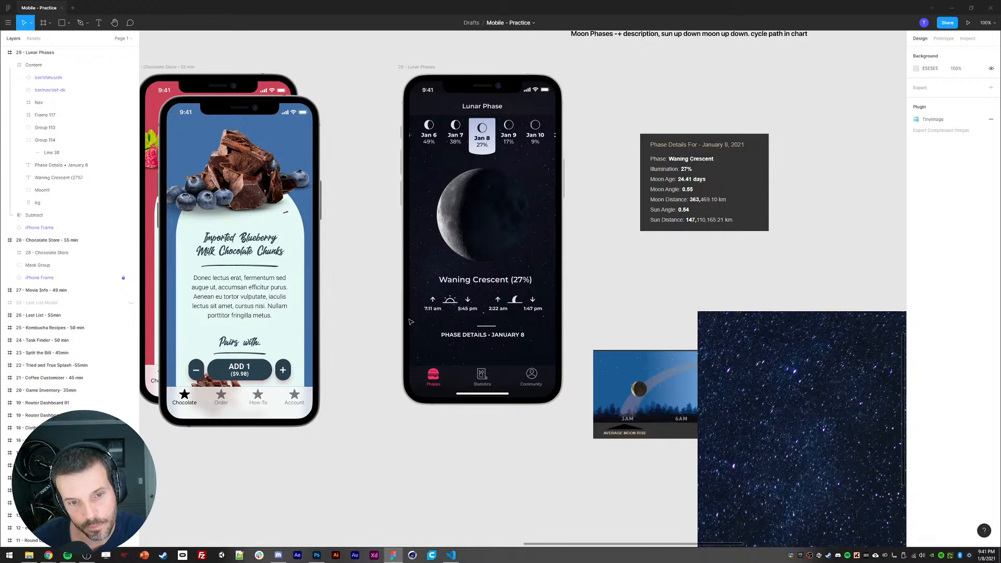
scroll(373, 312, down, 1)
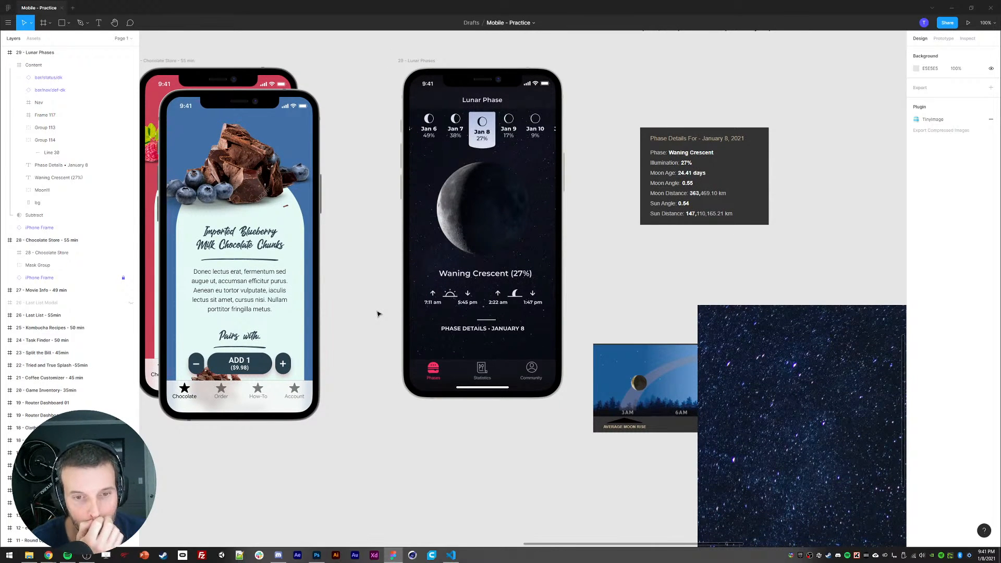
scroll(375, 314, down, 3)
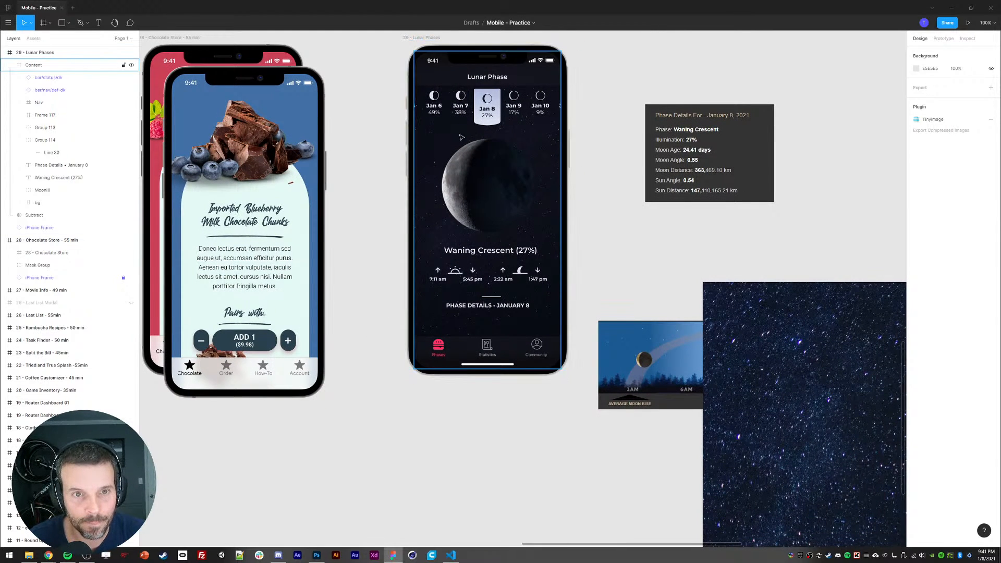
click(42, 190)
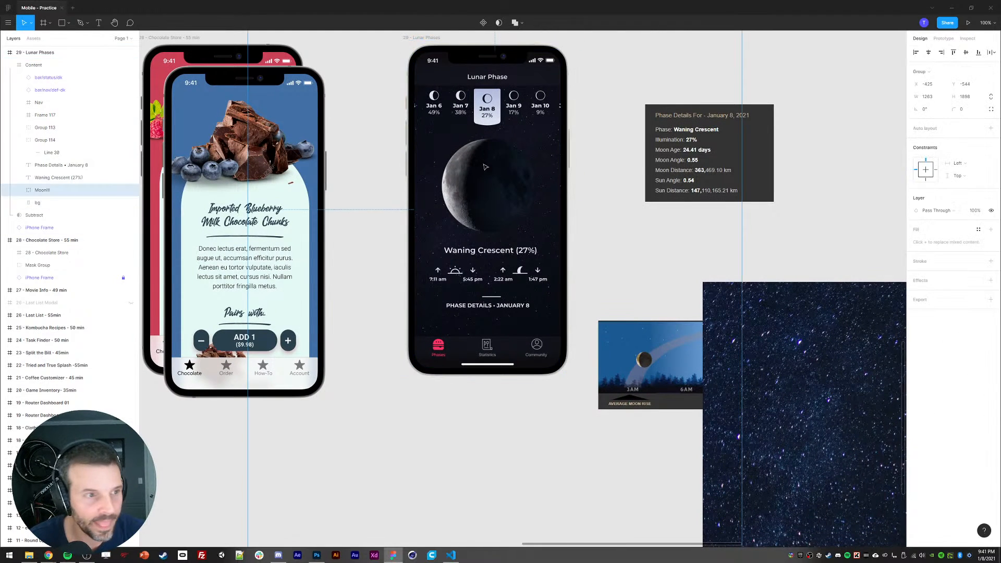
click(20, 139)
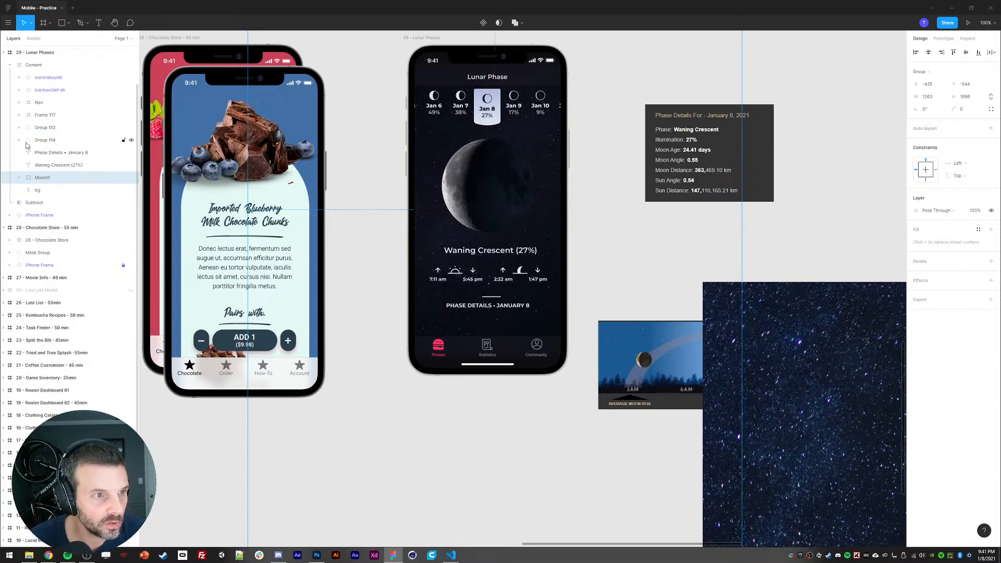
Step: Set the Content frame's prototype overflow behavior to vertical scrolling
click(41, 78)
shift+click(42, 103)
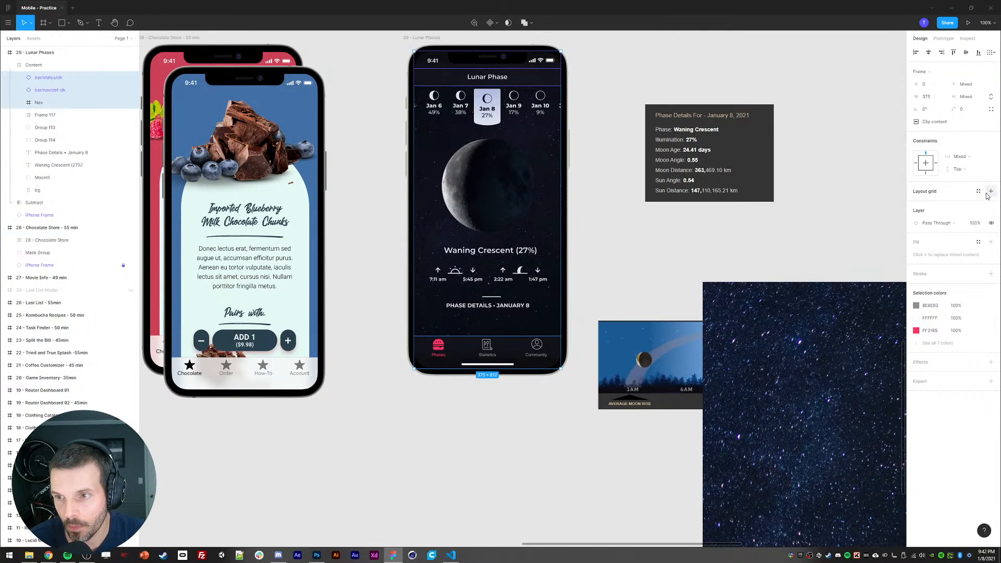
click(943, 39)
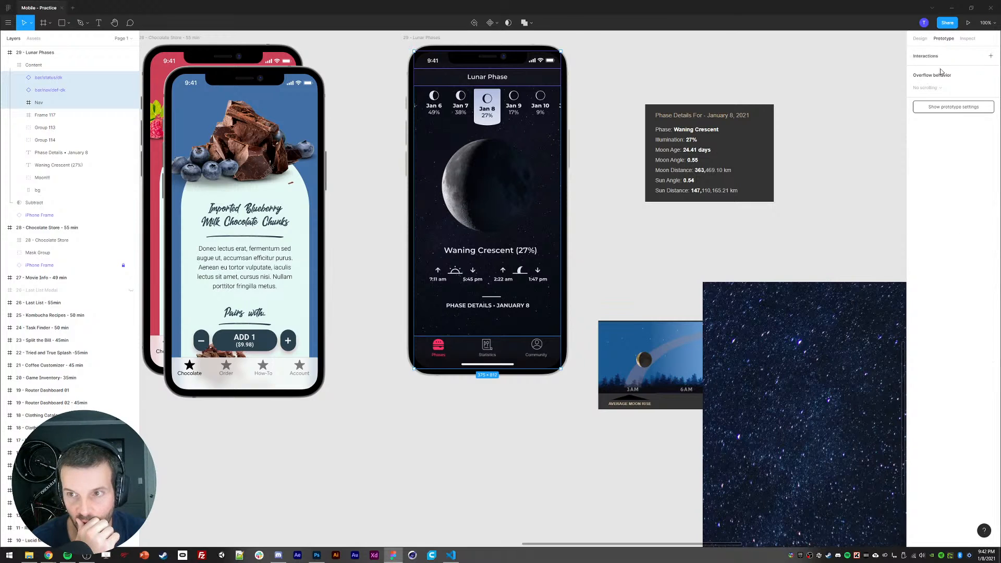
click(33, 65)
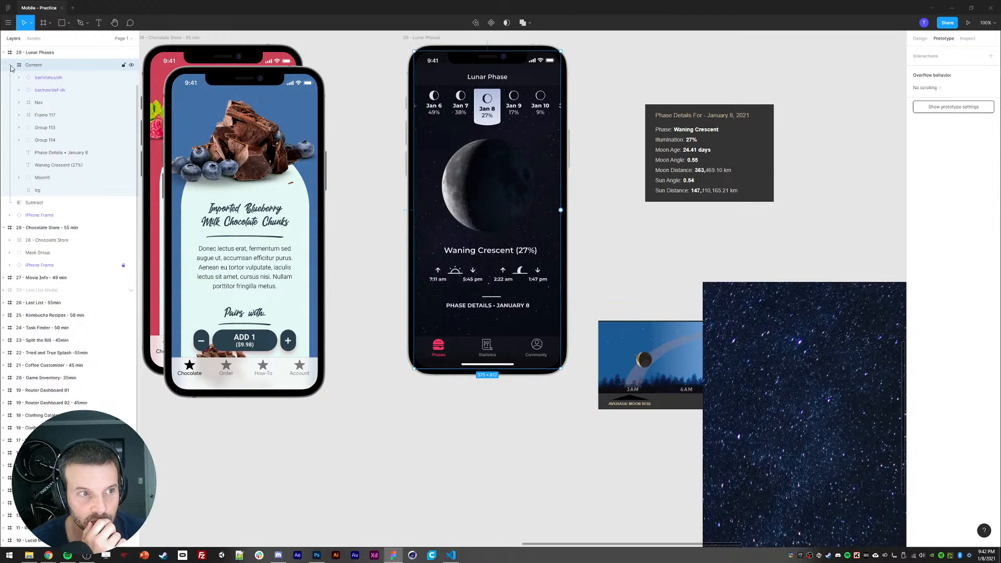
click(11, 67)
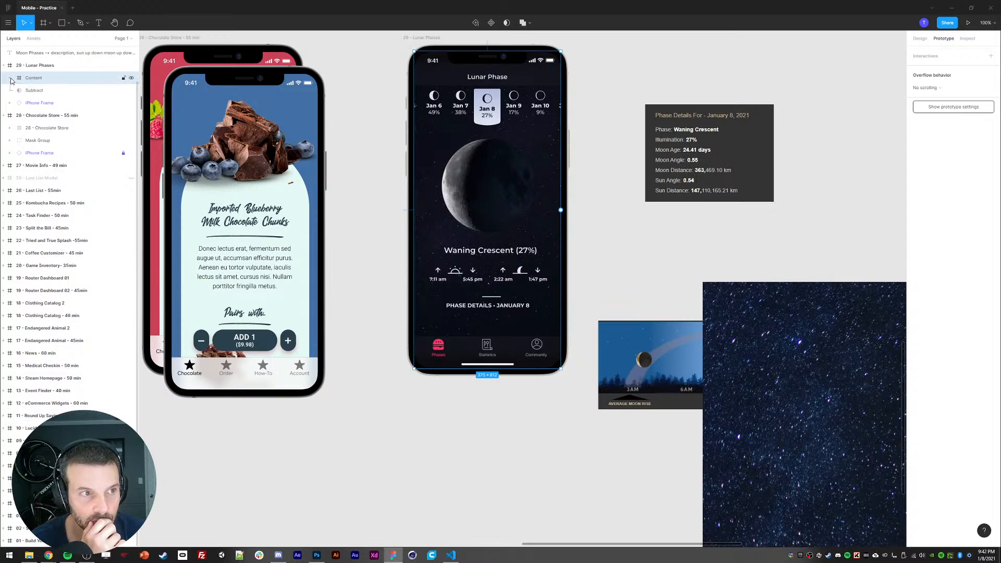
click(927, 88)
click(934, 107)
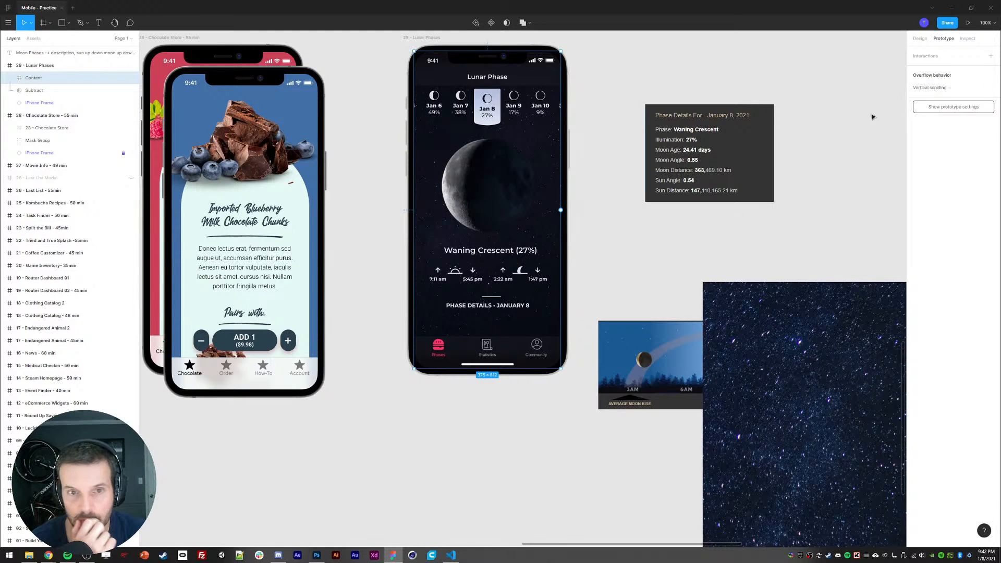
Step: Fix the position of the status bar, navigation bar and Nav layers when scrolling
click(9, 77)
click(41, 94)
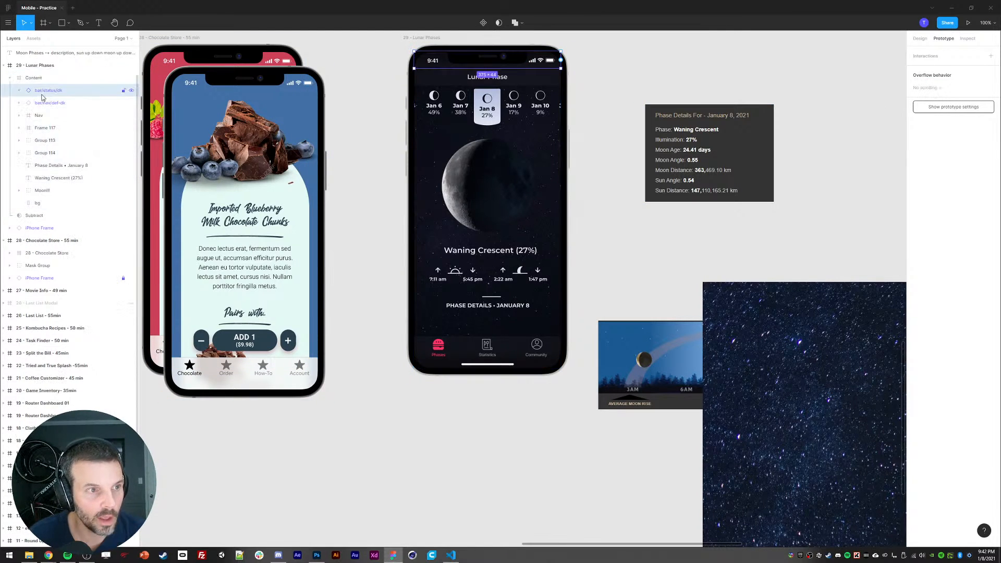
shift+click(46, 118)
click(921, 39)
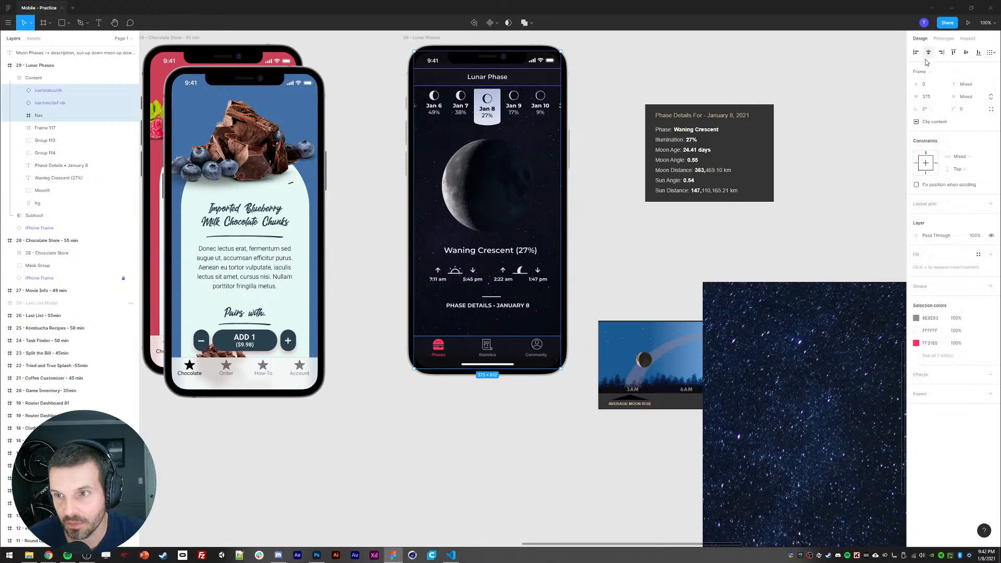
click(917, 185)
Step: Move all scrolling layers, from Frame 117 to bg, up together until the bg layer is at Y -254
click(45, 147)
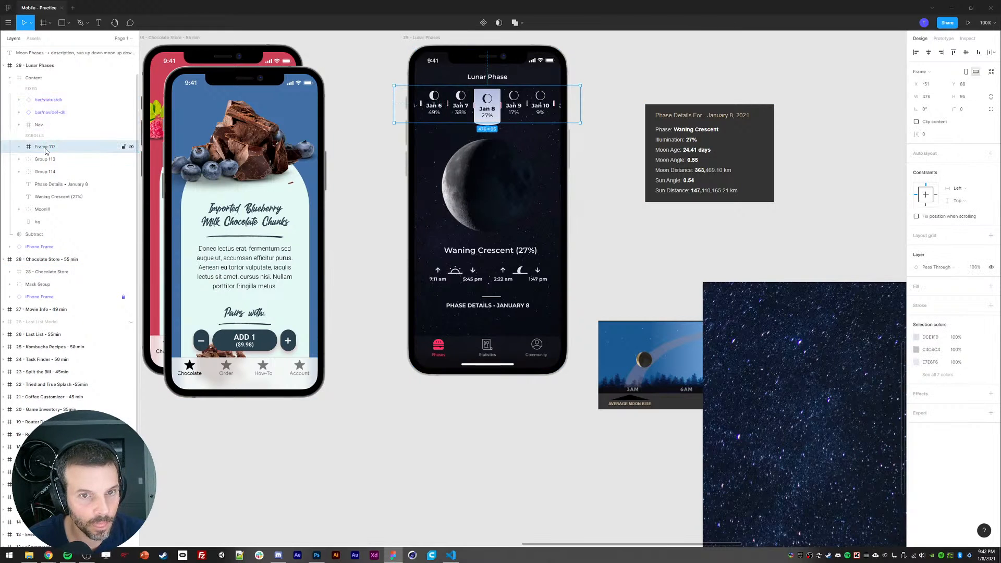
click(45, 159)
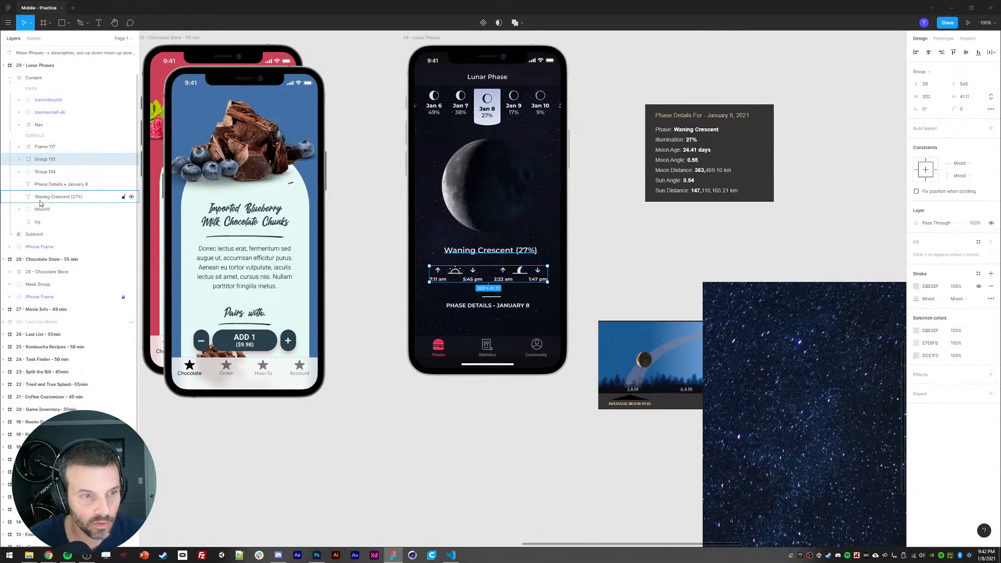
key(shift+Tab)
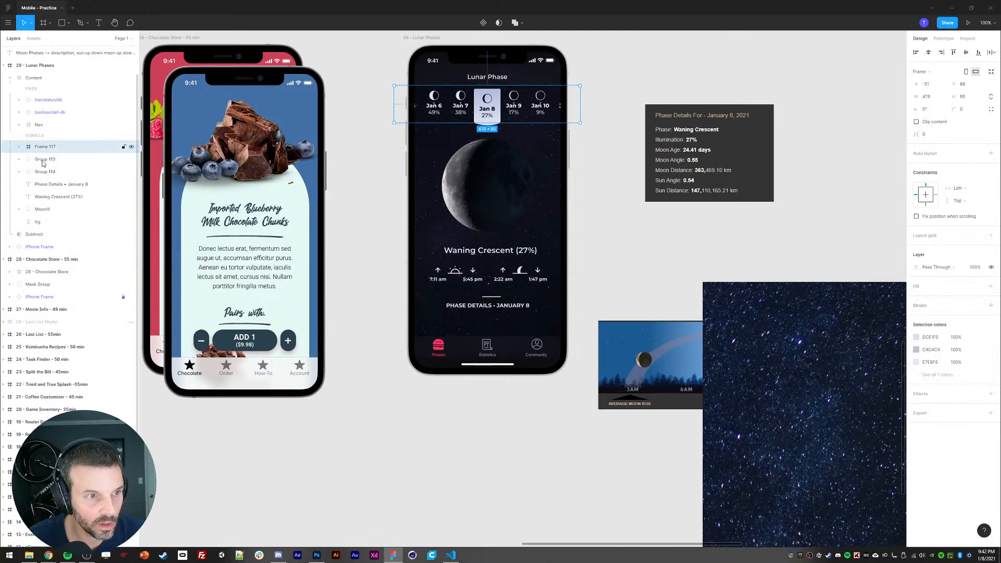
shift+click(39, 224)
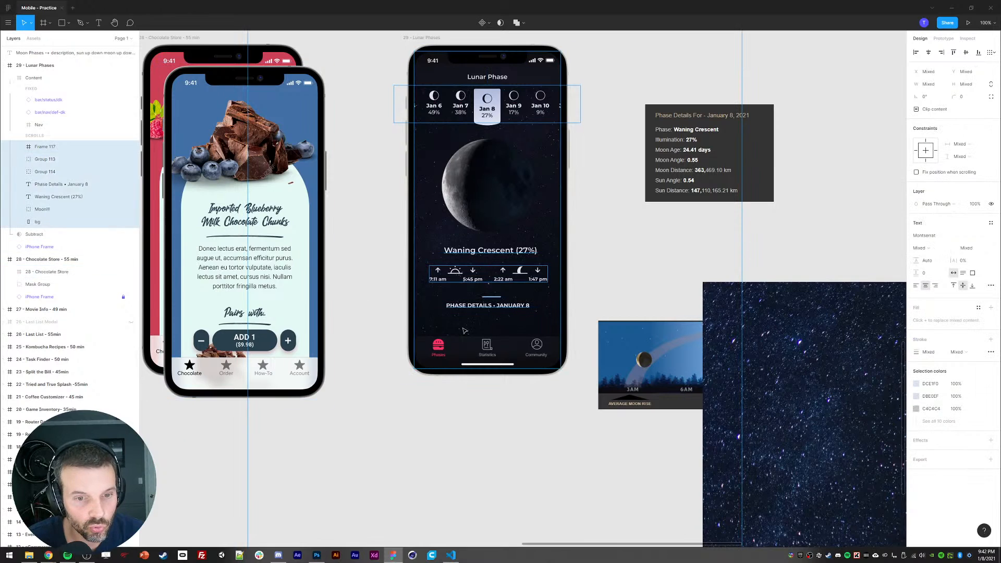
drag(454, 327, 451, 226)
Step: Duplicate the lower night-sky-stars-universe image inside the Moon group
click(42, 223)
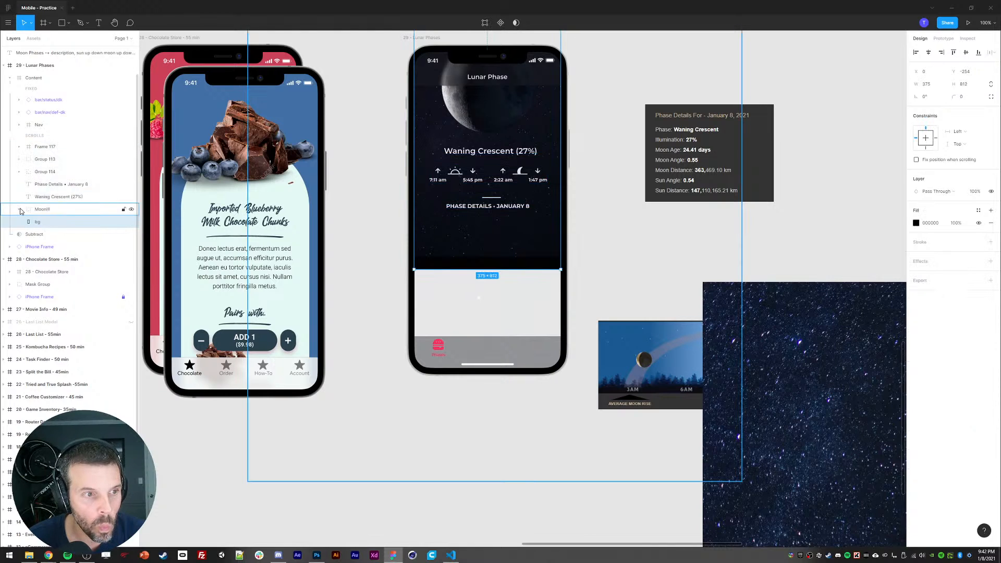
click(20, 210)
click(53, 222)
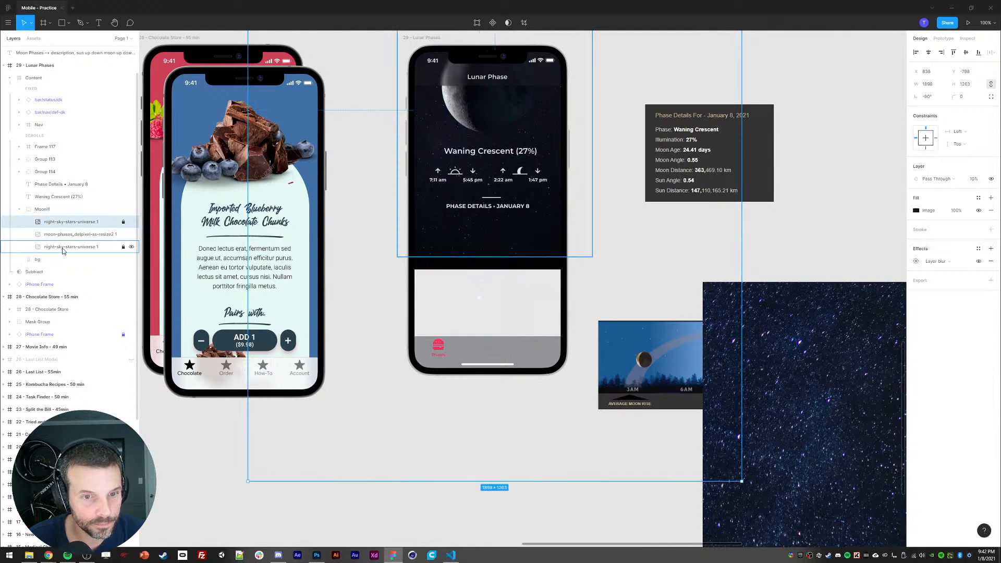
click(61, 248)
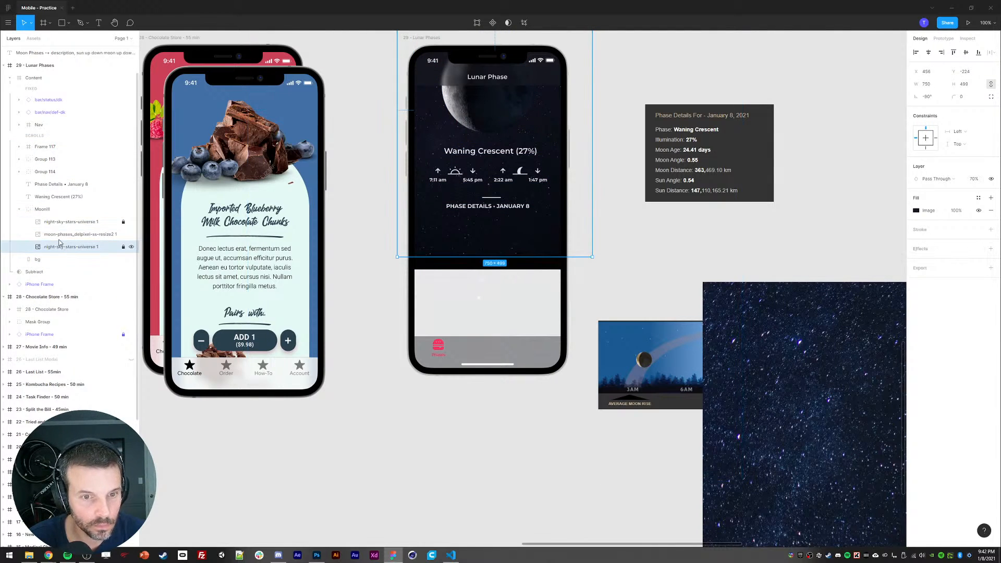
key(ctrl+d)
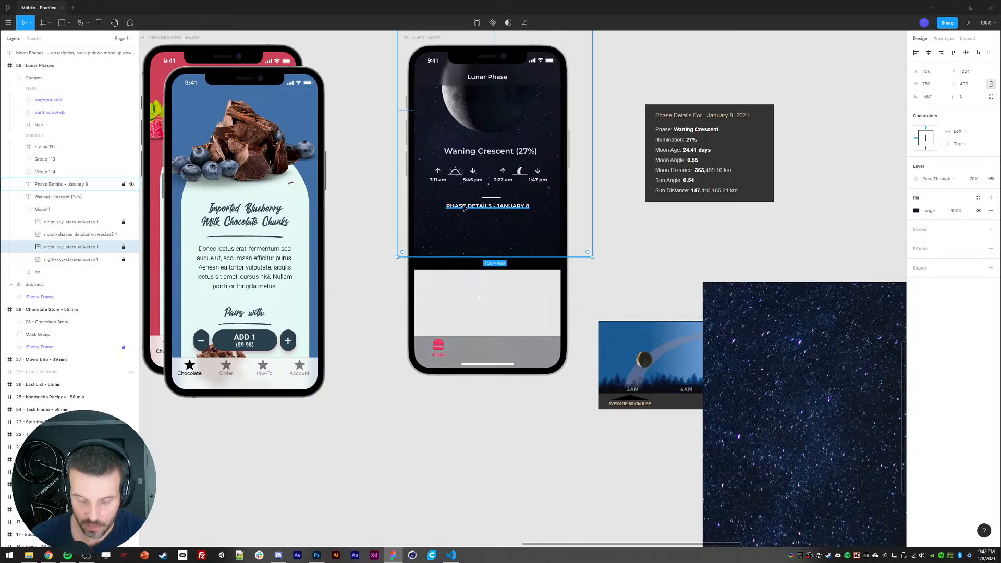
Step: Unlock one of the two matching star images and move it down to X 456, Y 312 over the empty lower screen area
key(minus)
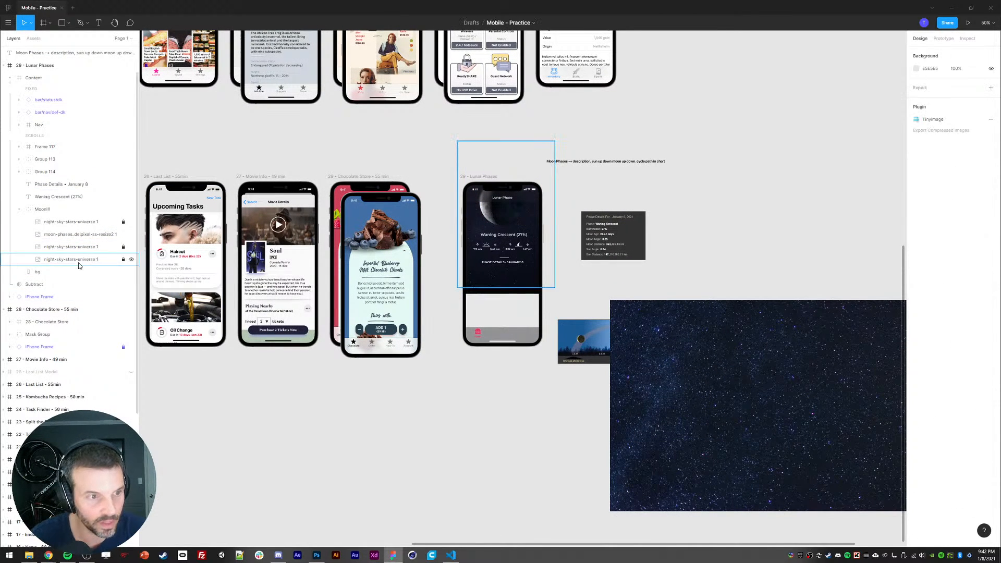
key(shift+Down)
key(shift+Down)
key(shift+Down)
key(shift+Down)
key(shift+Down)
key(shift+Down)
key(shift+Down)
key(shift+Down)
key(shift+Down)
key(shift+Down)
key(shift+Down)
key(shift+Down)
key(shift+Down)
key(shift+Down)
key(shift+Down)
key(shift+Down)
key(shift+Down)
key(shift+Down)
key(shift+Down)
key(shift+Down)
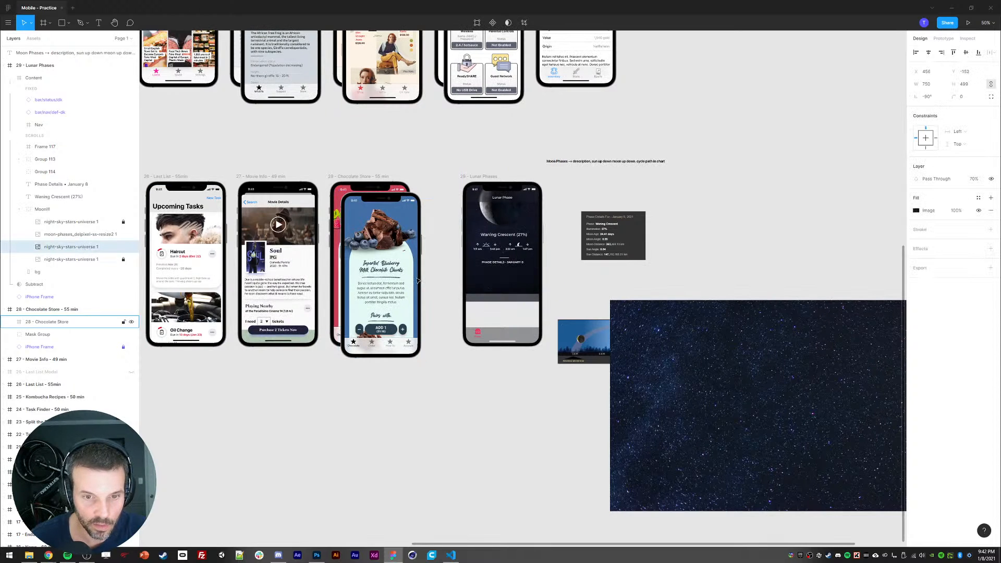
key(ctrl+plus)
drag(453, 340, 460, 308)
key(shift+Left)
key(shift+Down)
key(shift+Down)
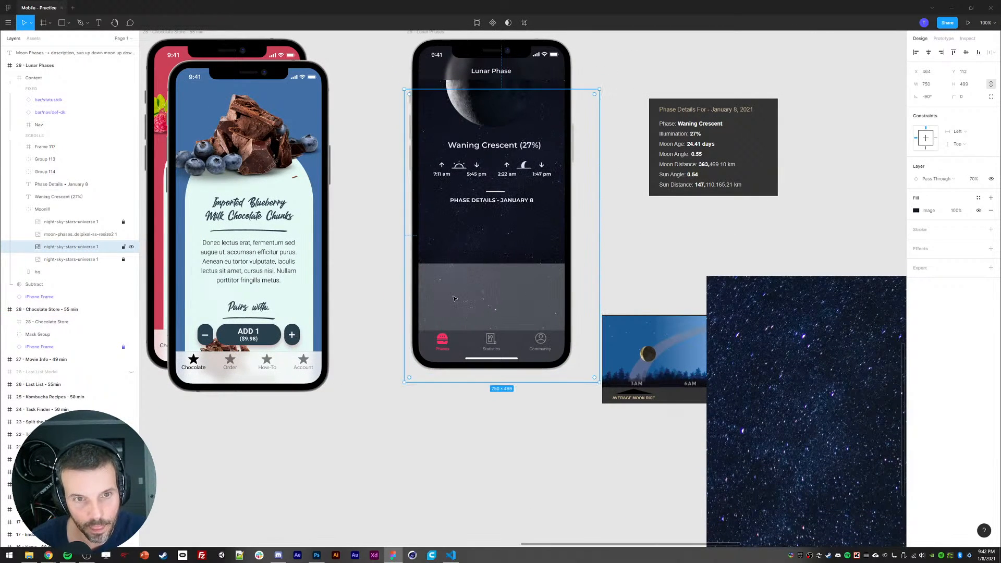
key(shift+Left)
key(shift+Down)
key(shift+Down)
key(shift+Down)
key(shift+Down)
key(shift+Down)
key(shift+Down)
key(shift+Down)
key(shift+Down)
key(shift+Down)
key(shift+Down)
key(shift+Down)
key(shift+Down)
key(shift+Down)
key(shift+Down)
key(shift+Down)
key(shift+Down)
key(shift+Down)
key(shift+Down)
key(shift+Down)
key(shift+Down)
key(shift+Down)
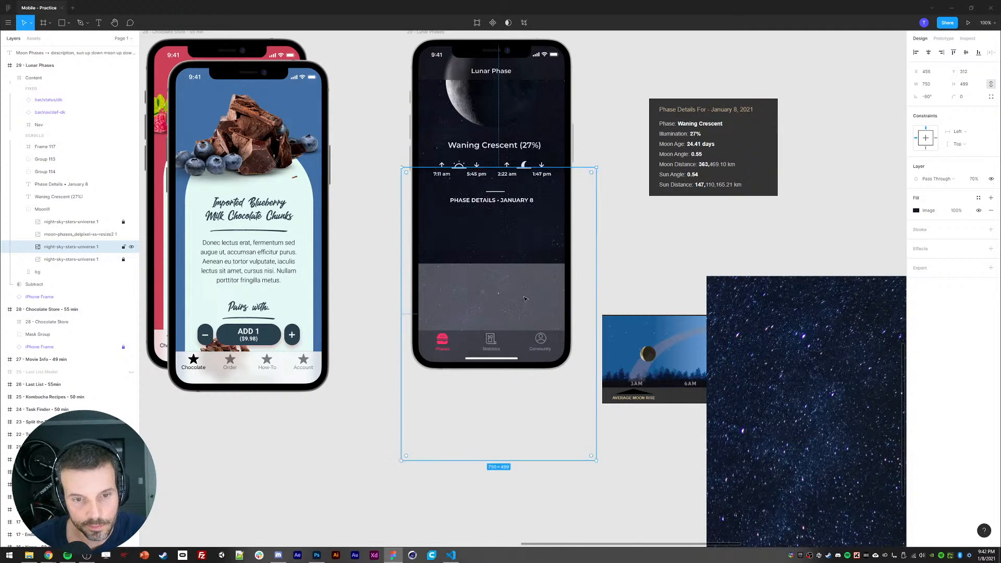
Step: Move the unlocked star image further down to about Y 526, so it starts where the upper star image ends
click(375, 296)
ctrl+click(445, 261)
key(Up)
key(Up)
click(358, 303)
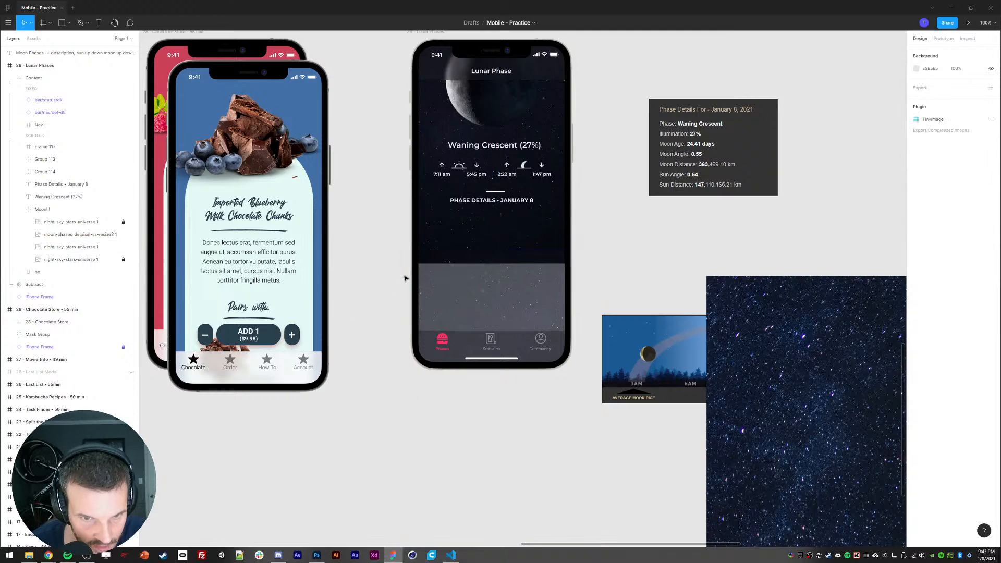
ctrl+click(439, 267)
click(345, 263)
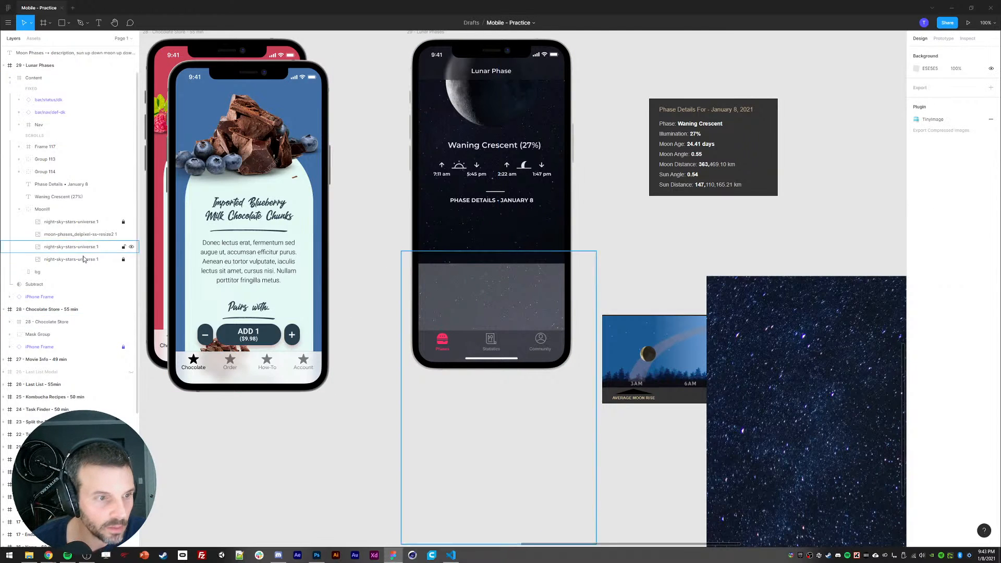
Step: Extend the black bg rectangle downward to cover the empty lower part of the phone screen
click(56, 274)
drag(463, 264, 453, 366)
drag(385, 250, 382, 261)
Step: Rotate the lower star image about half a turn around its center
click(67, 247)
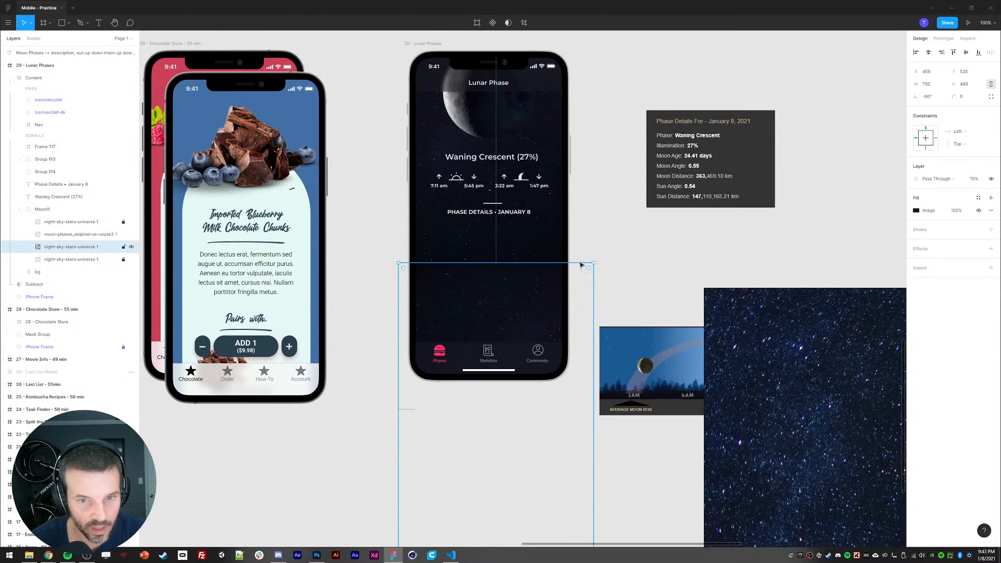
drag(597, 261, 469, 447)
click(630, 303)
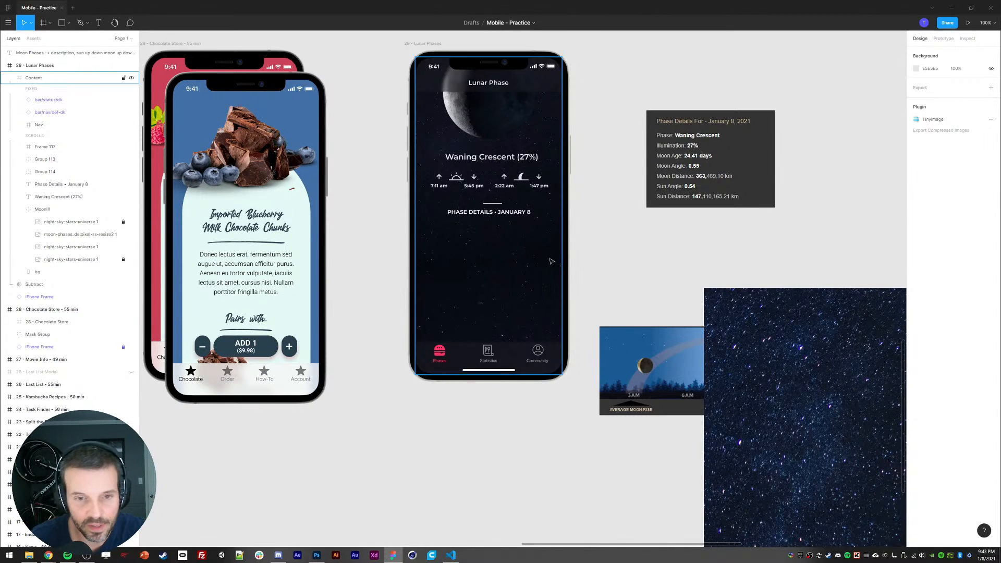
drag(377, 257, 385, 274)
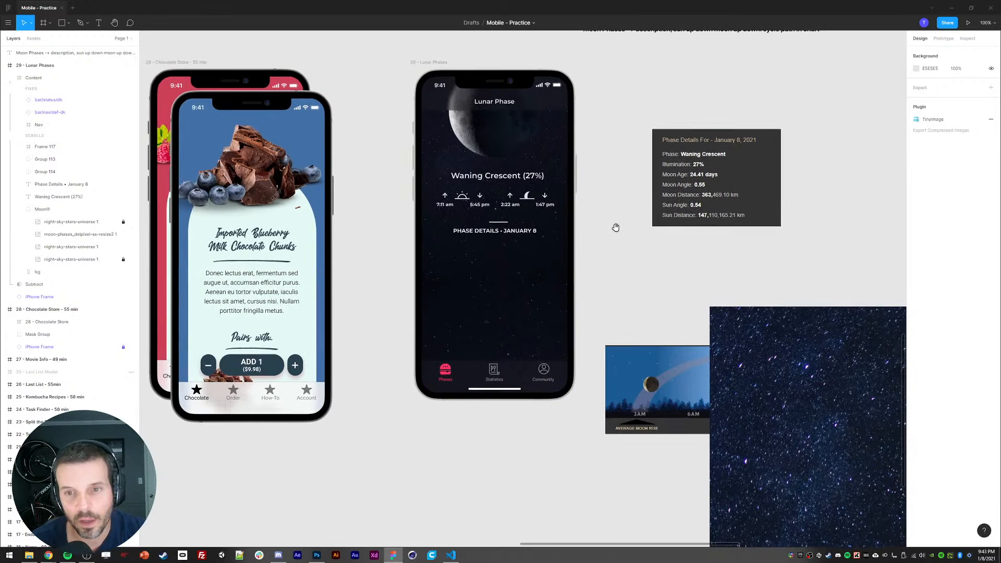
Step: Duplicate the Phase Details heading below the original at Y 475 and replace its text with "Phase:"
click(471, 232)
key(ctrl+d)
drag(470, 233, 470, 267)
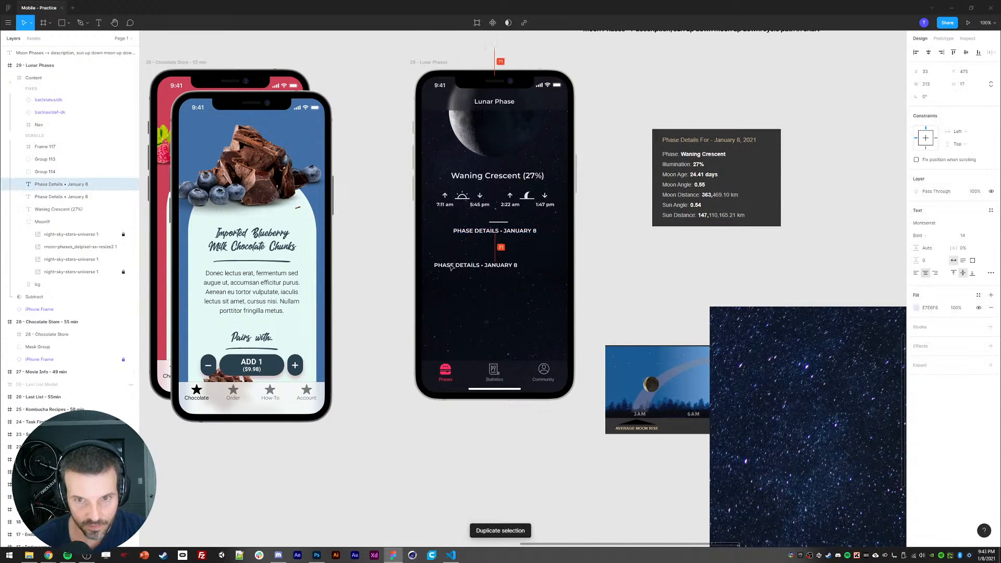
double_click(470, 267)
text(Phase)
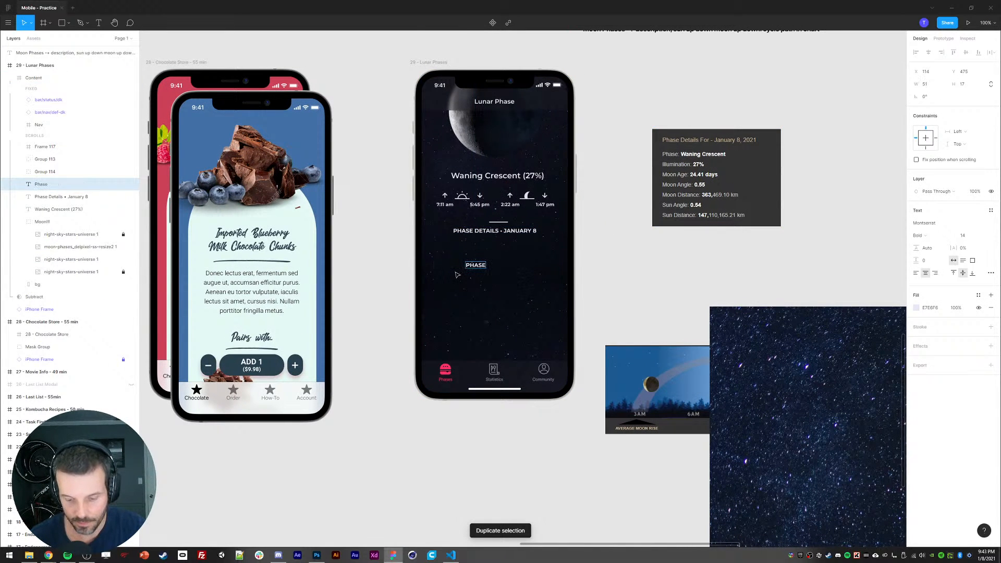
text(L)
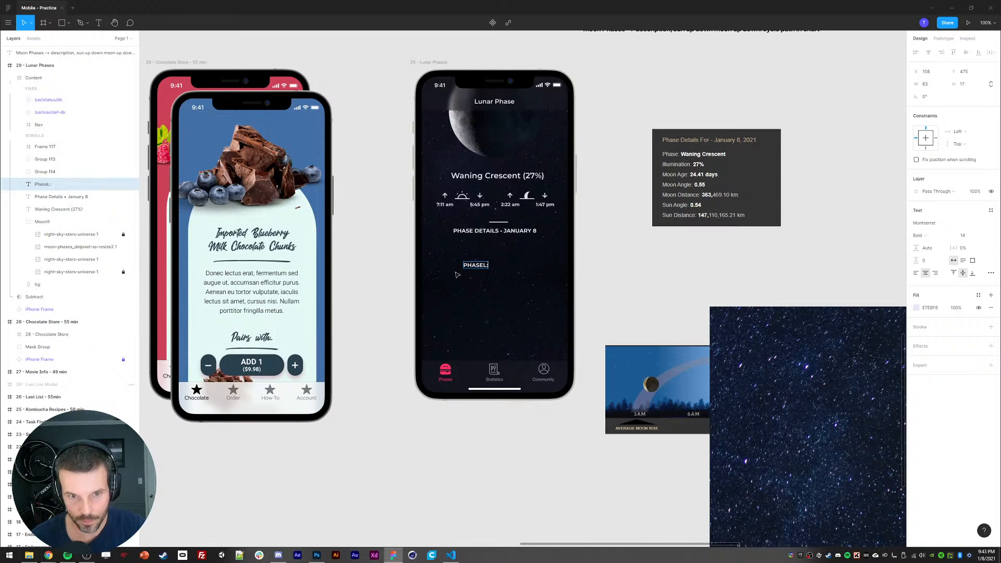
key(BackSpace)
text(:)
Step: Add the lines "Illumination:" and "moon age:" below "Phase:" in the duplicated text
key(Return)
text(Il)
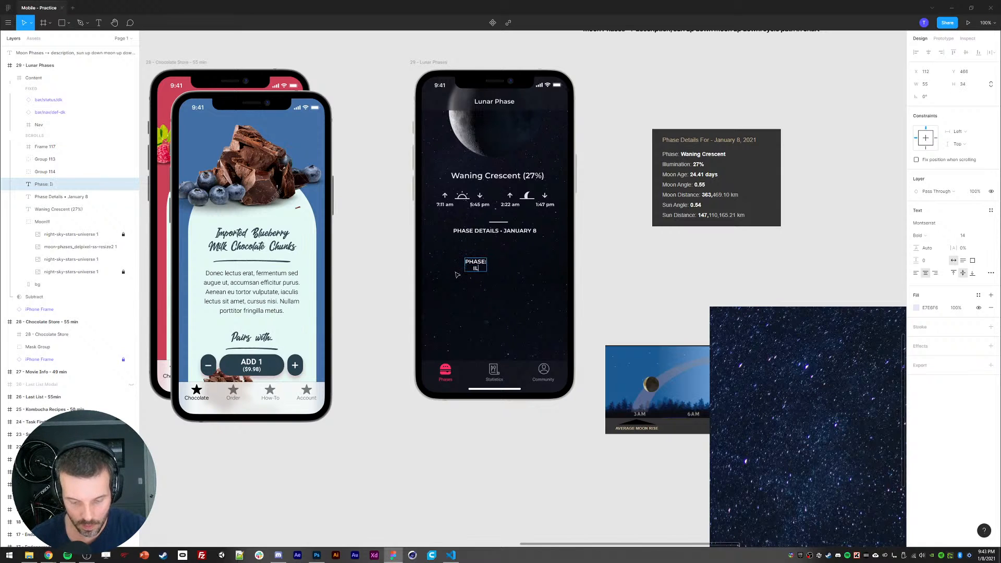
text(lumination:)
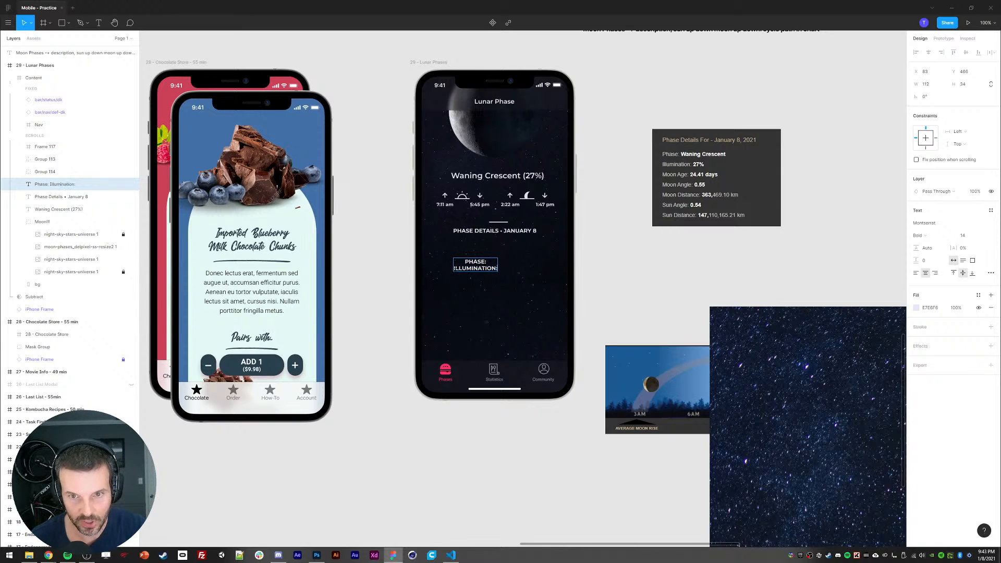
key(Return)
text(moon age:)
key(Return)
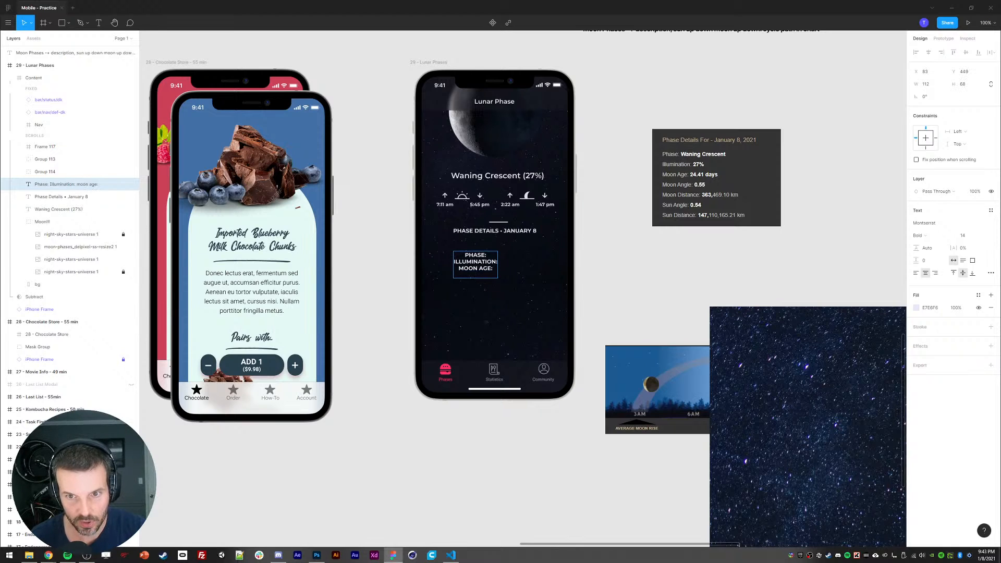
Step: Add the lines "moon angle:" and "moon distance" to the phase label list
text(angle:)
key(Return)
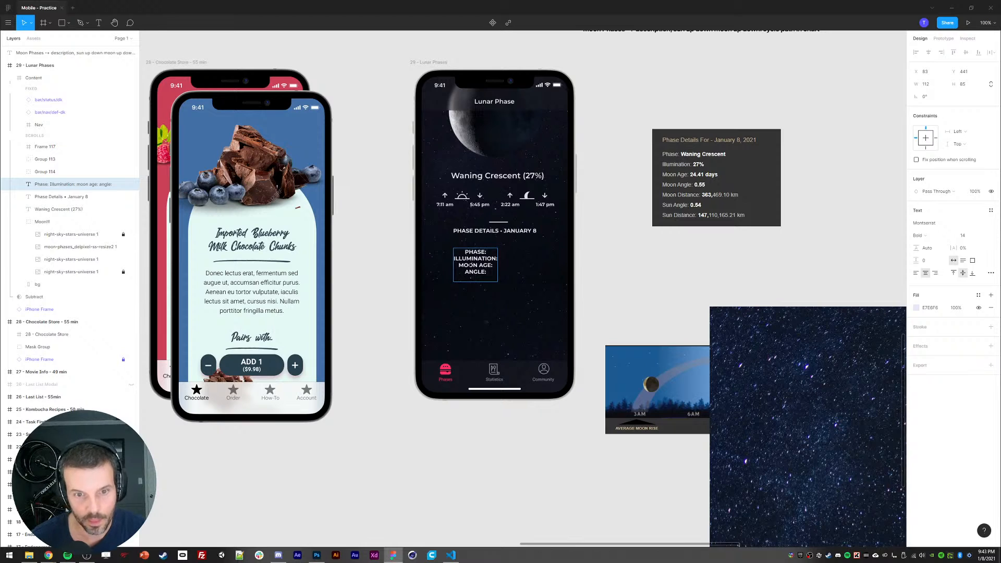
text(moon)
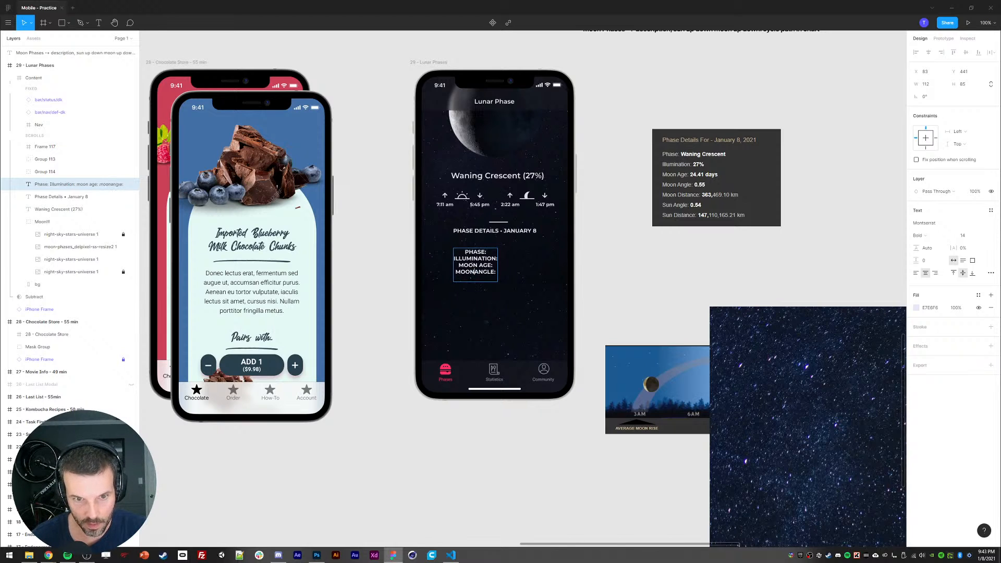
key(Return)
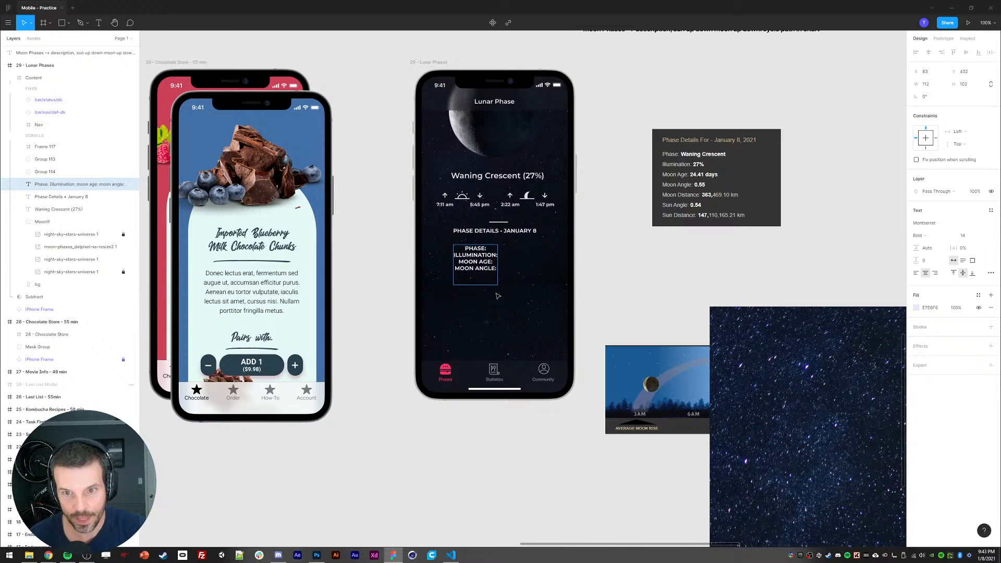
text(moon distancre)
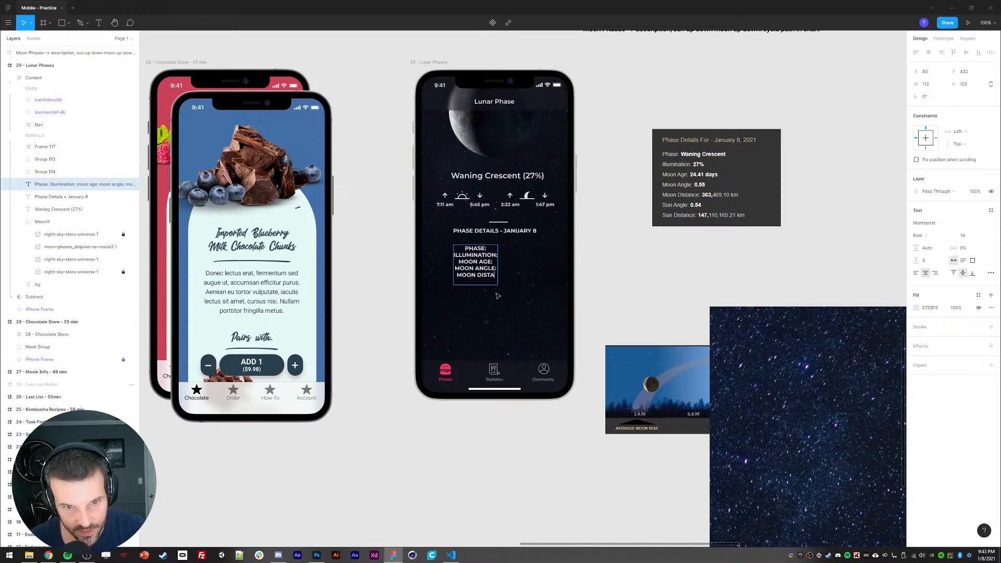
key(BackSpace)
key(BackSpace)
text(e)
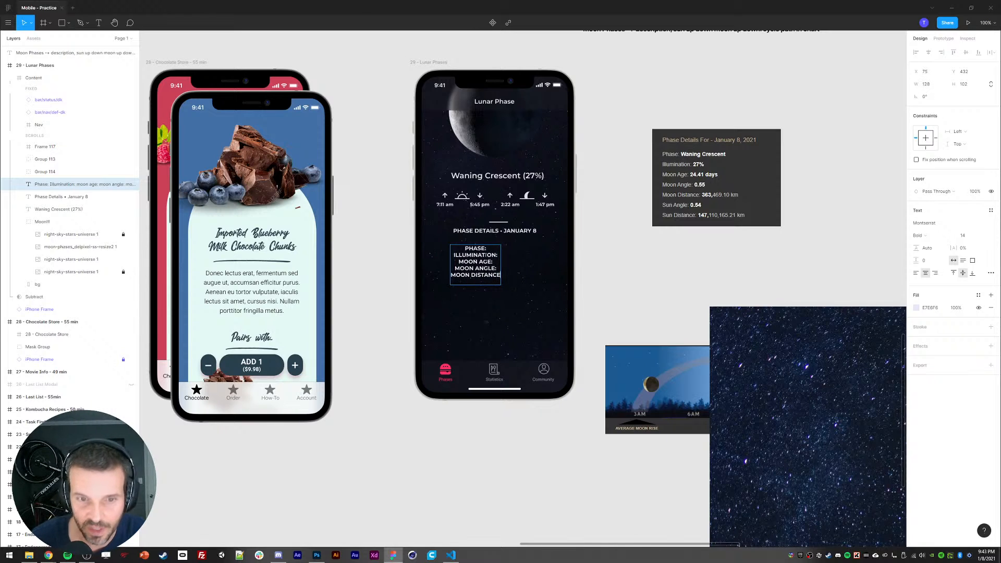
Step: Remove the word "moon" from the age, angle and distance lines and end the distance line with a colon
key(ctrl+shift+Left)
key(BackSpace)
key(ctrl+shift+Left)
key(BackSpace)
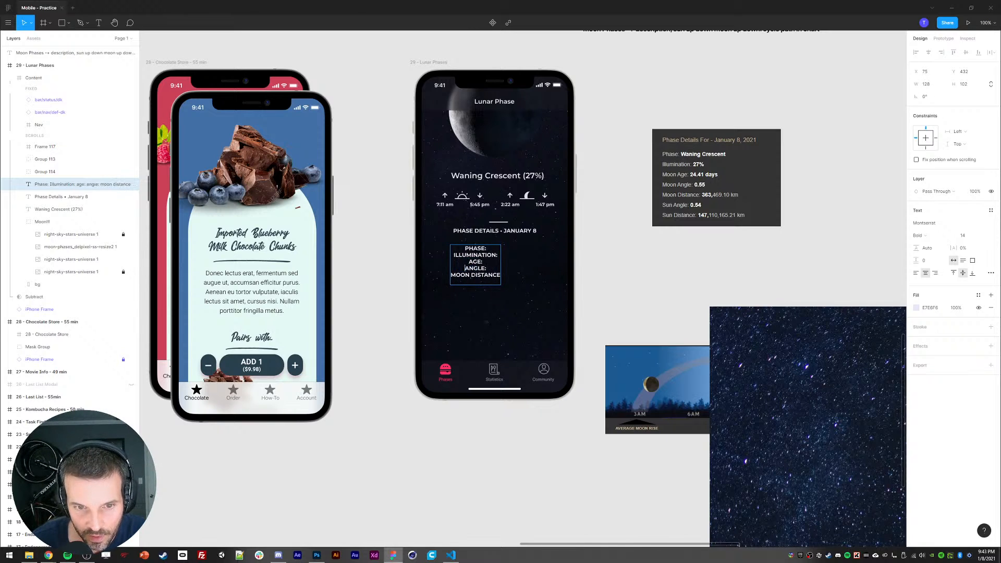
key(Down)
key(ctrl+shift+Right)
key(BackSpace)
text(:)
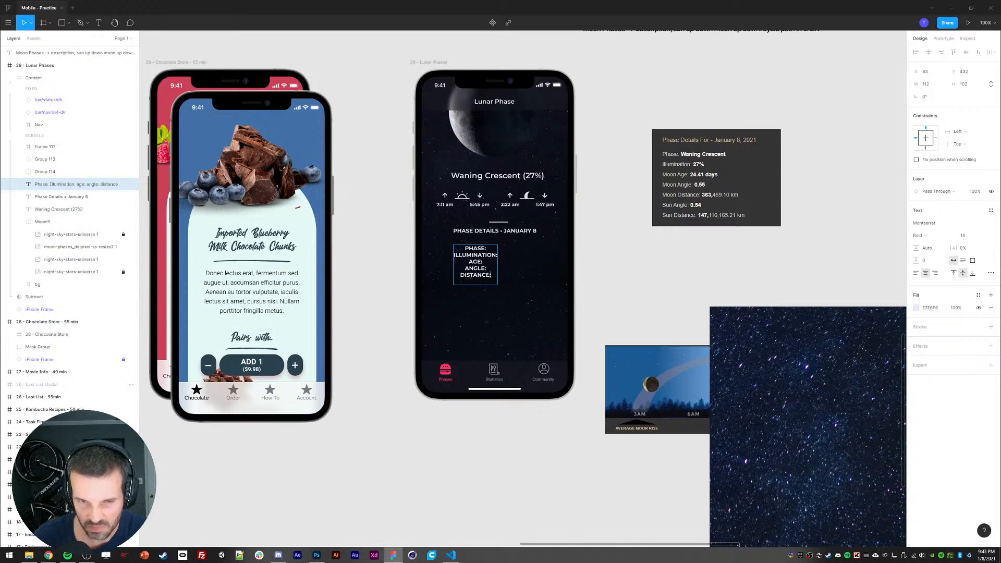
Step: Add the lines "sun angle" and "sun distance" at the end of the label list
key(Return)
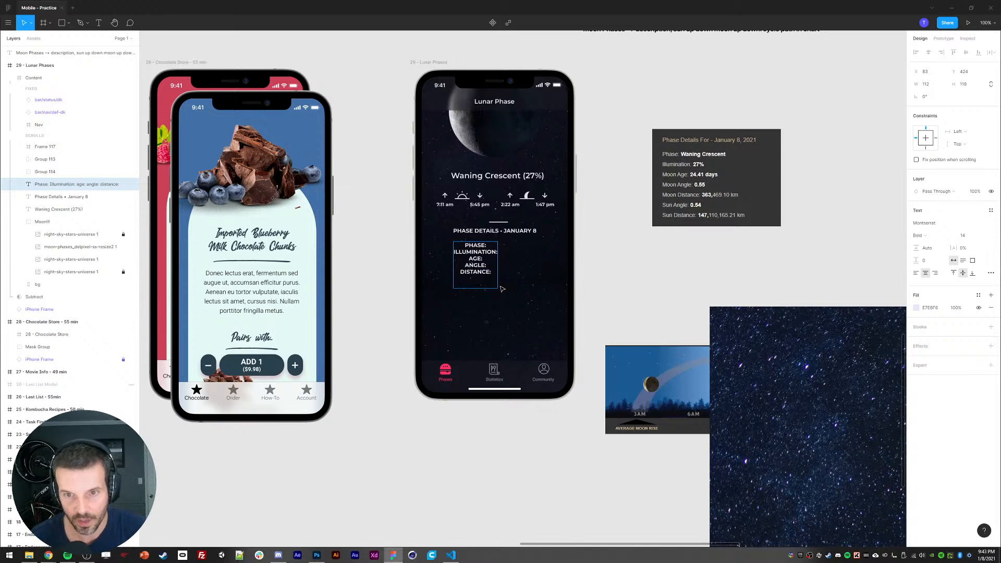
text(SUN ANGLE)
key(Return)
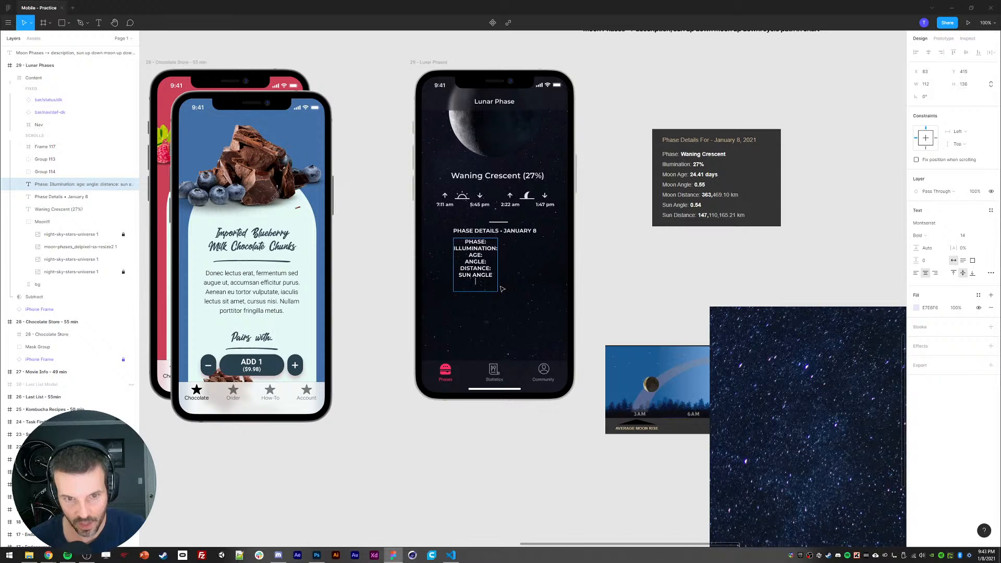
text(SUN DISTANCD)
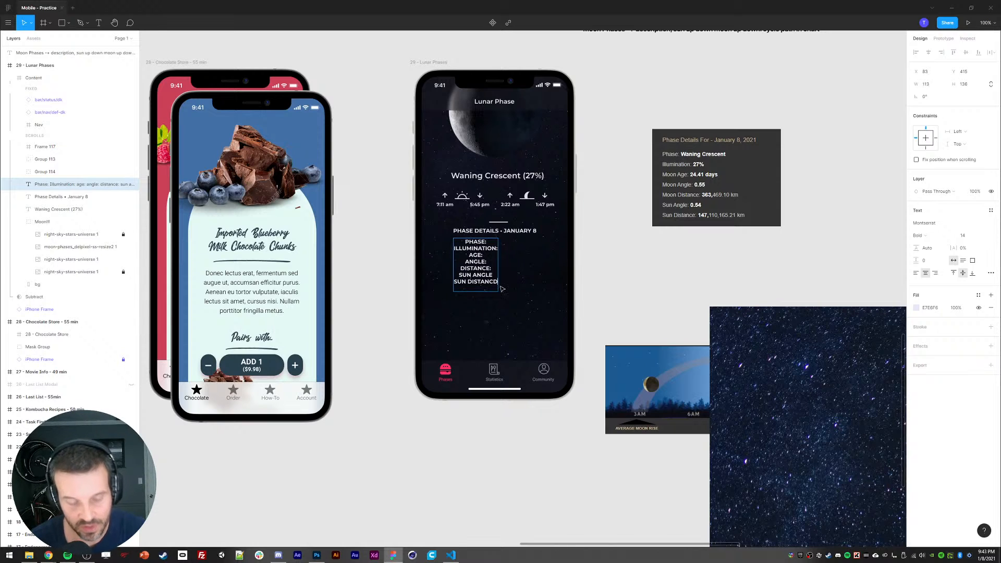
key(BackSpace)
text(E)
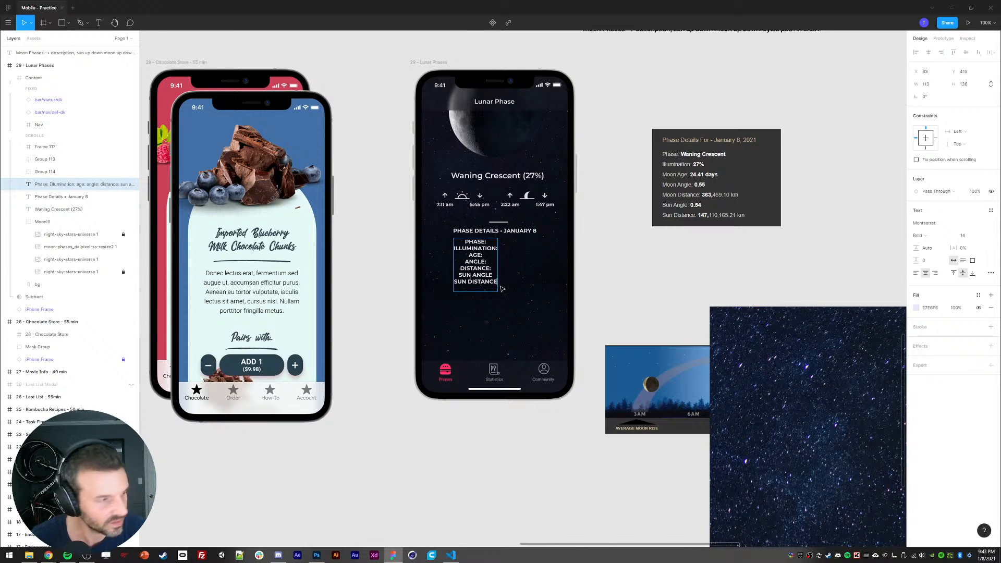
key(Escape)
Step: Left-align the label list with a 150% line height and move it below the Phase Details heading to Y 455
click(917, 274)
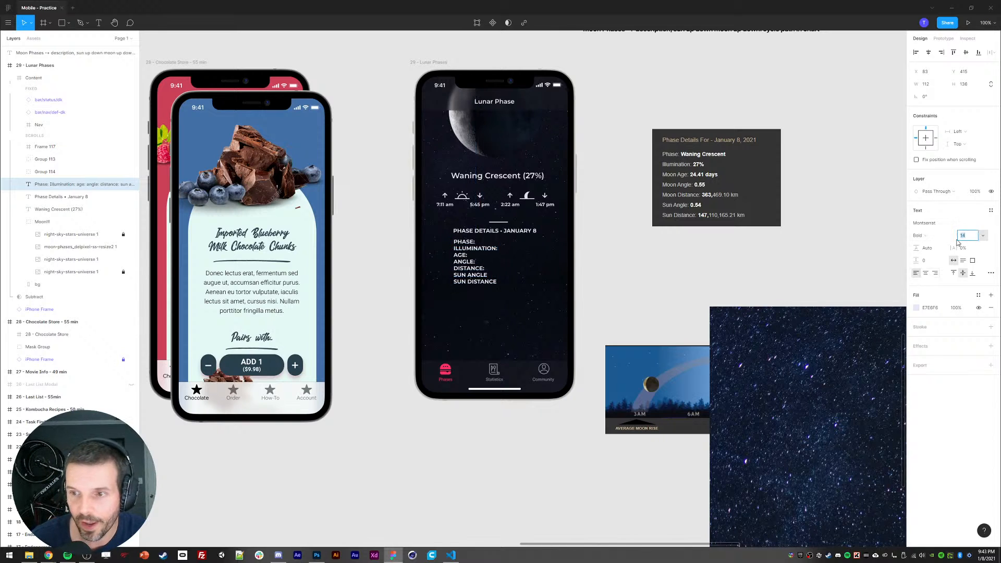
click(934, 248)
key(Return)
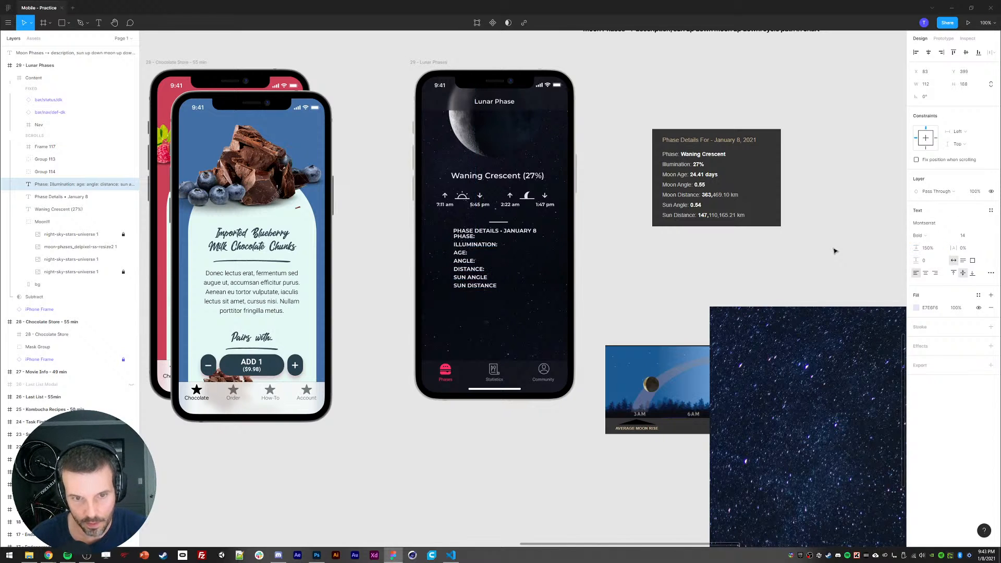
drag(463, 261, 463, 284)
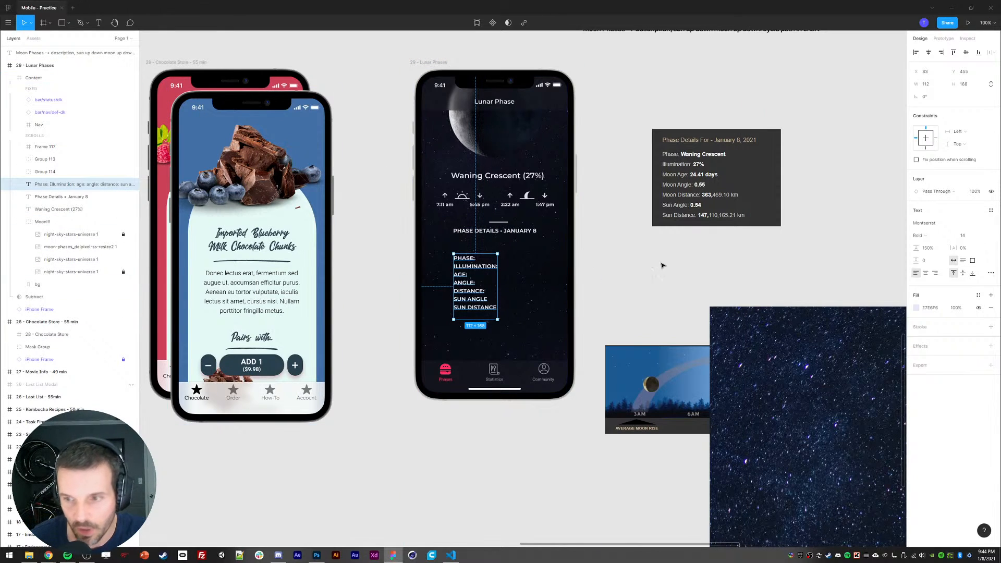
Step: Set the label list to Medium weight and its letter case to as typed instead of uppercase
click(931, 236)
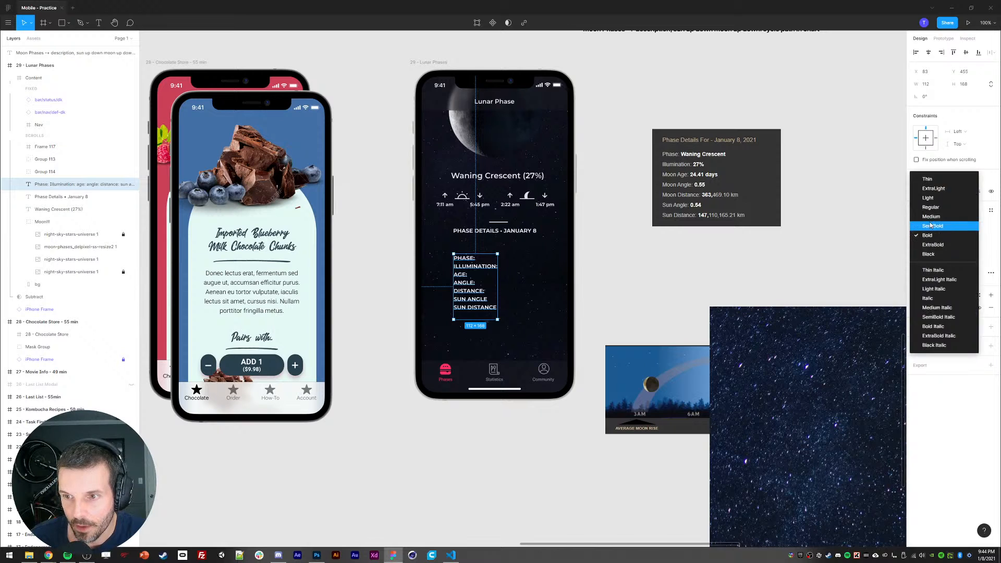
click(930, 216)
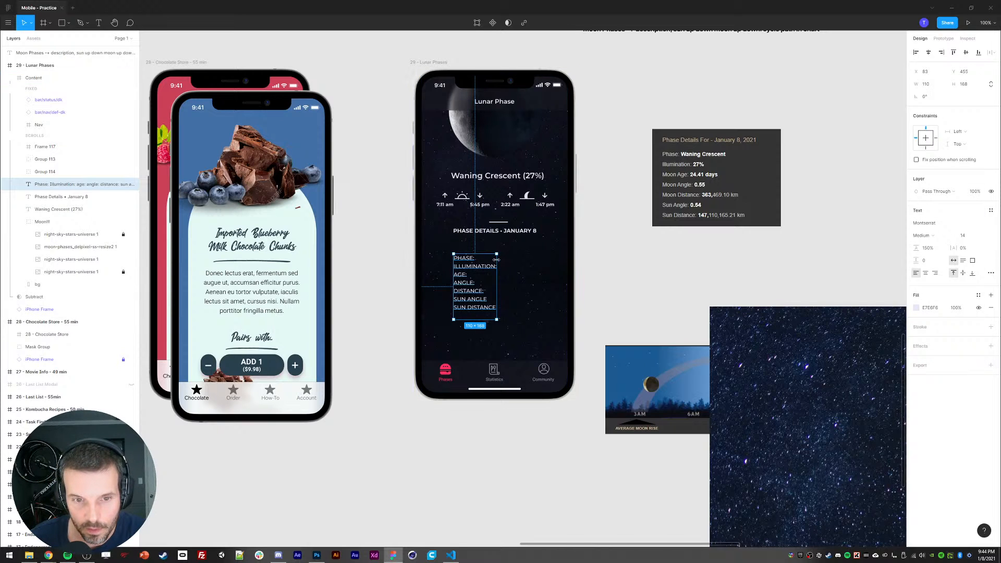
click(991, 273)
click(850, 401)
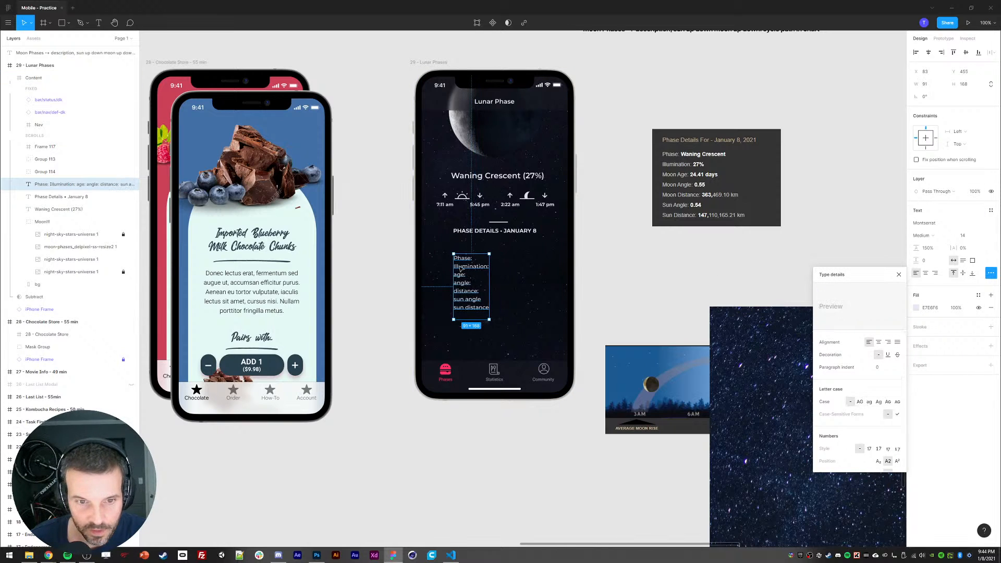
Step: Move the label list left to X 32 and capitalize the first letters of Age, Angle and Distance
drag(475, 272, 438, 289)
key(BackSpace)
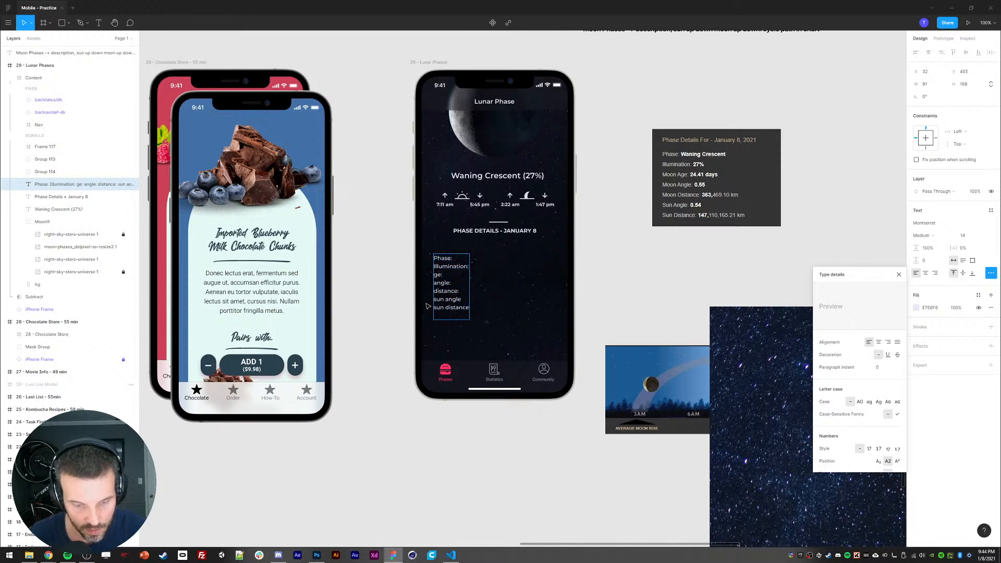
text(A)
key(Down)
key(BackSpace)
text(A)
key(Down)
key(BackSpace)
text(D)
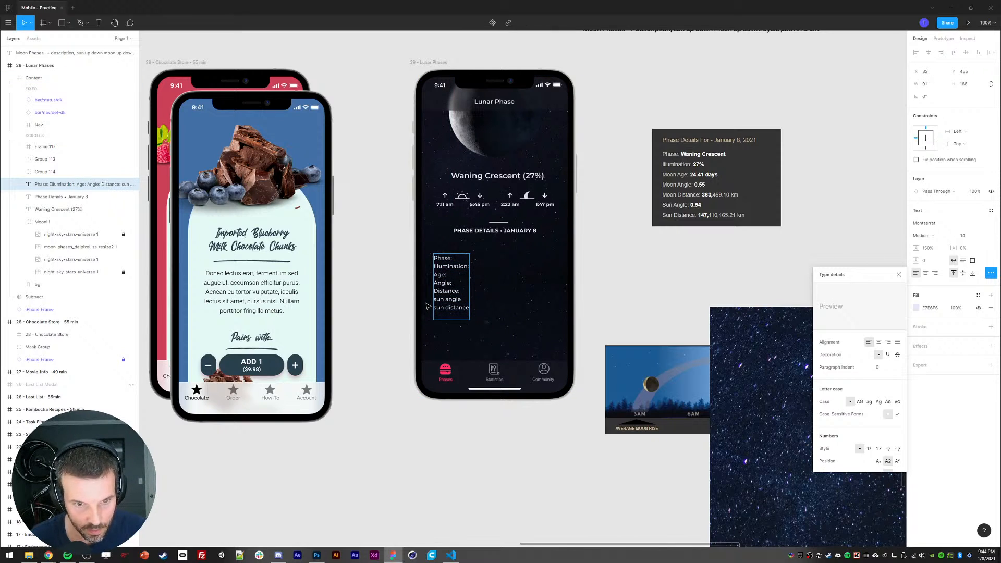
Step: Try to capitalize the first letters of the sun angle and sun distance lines, and select both lines for correction
key(Down)
key(BackSpace)
text(AS)
key(Down)
key(BackSpace)
key(BackSpace)
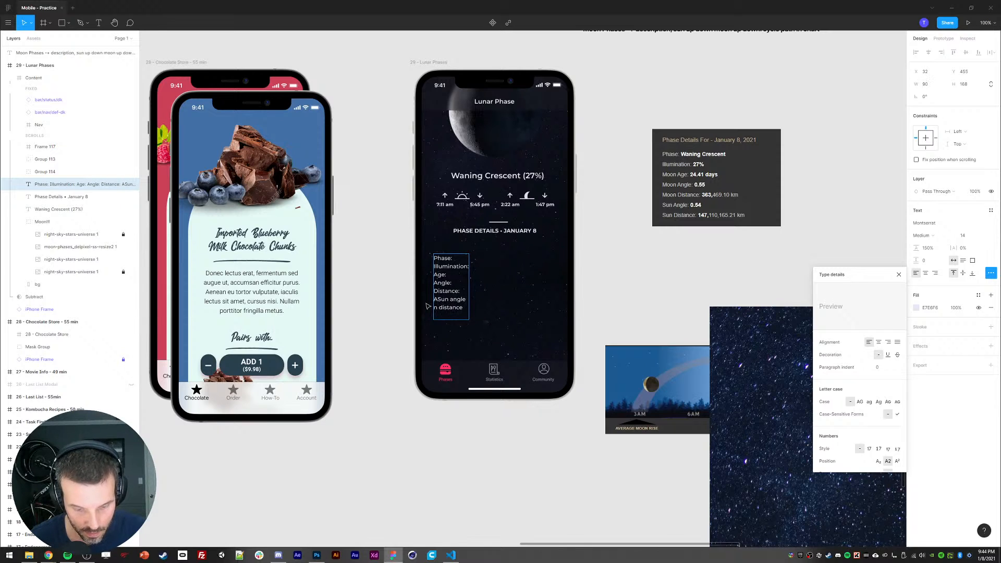
text(AS)
key(BackSpace)
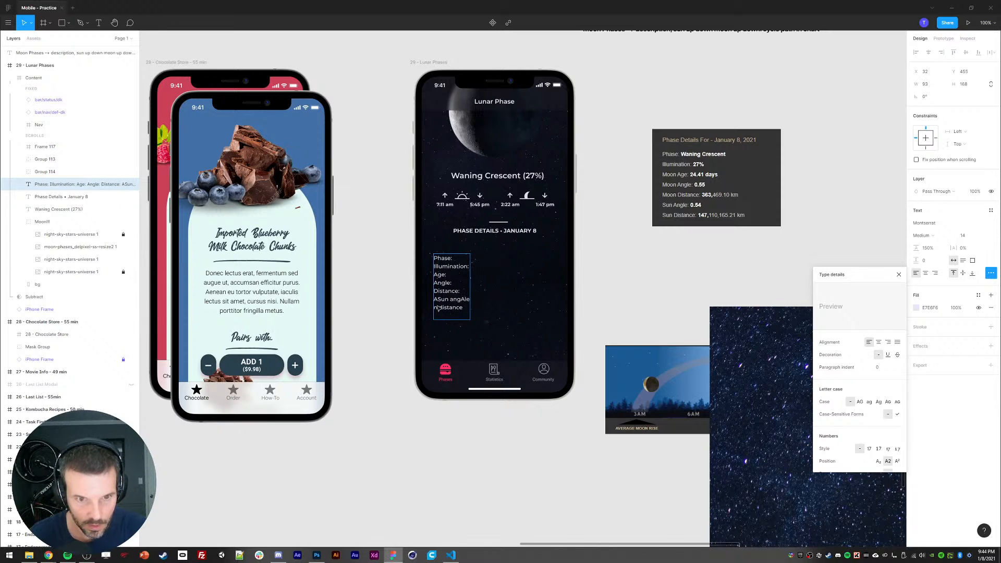
key(shift+Up)
key(shift+Up)
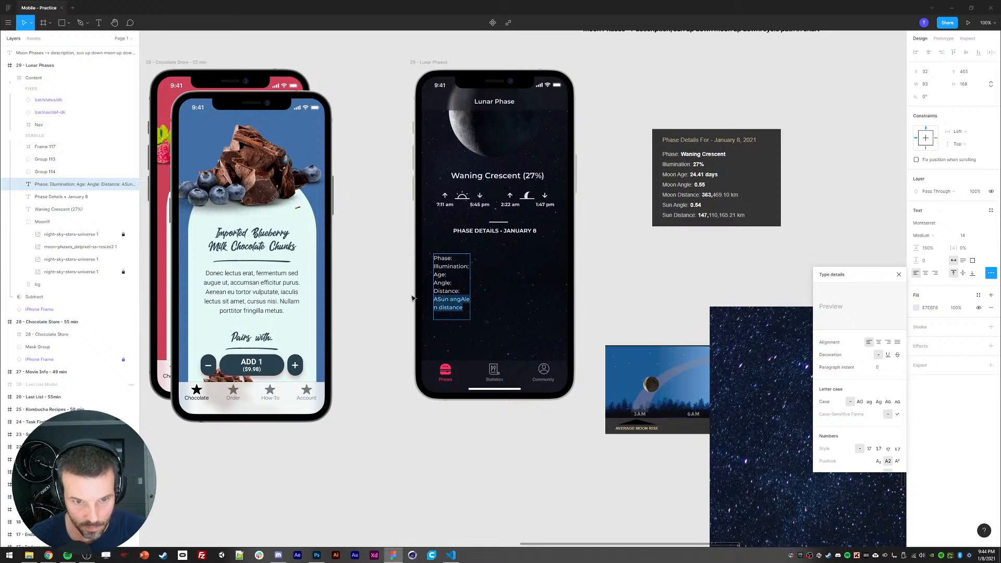
Step: Replace the unfinished last lines of the phase-detail label list with "Sun Angle:" and "Sun Distance:"
text(Sun Angle)
key(Return)
text(S)
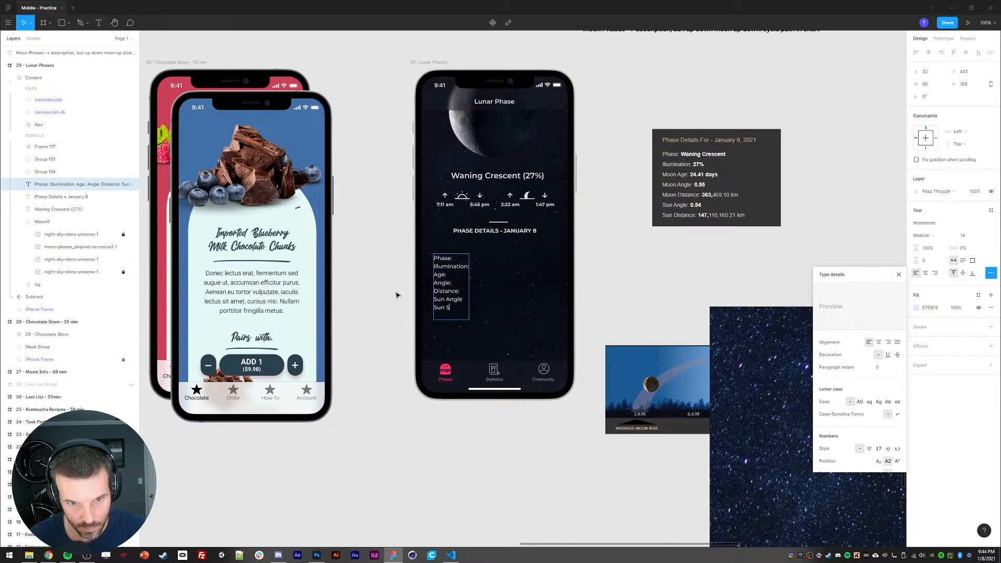
key(BackSpace)
text(Distance)
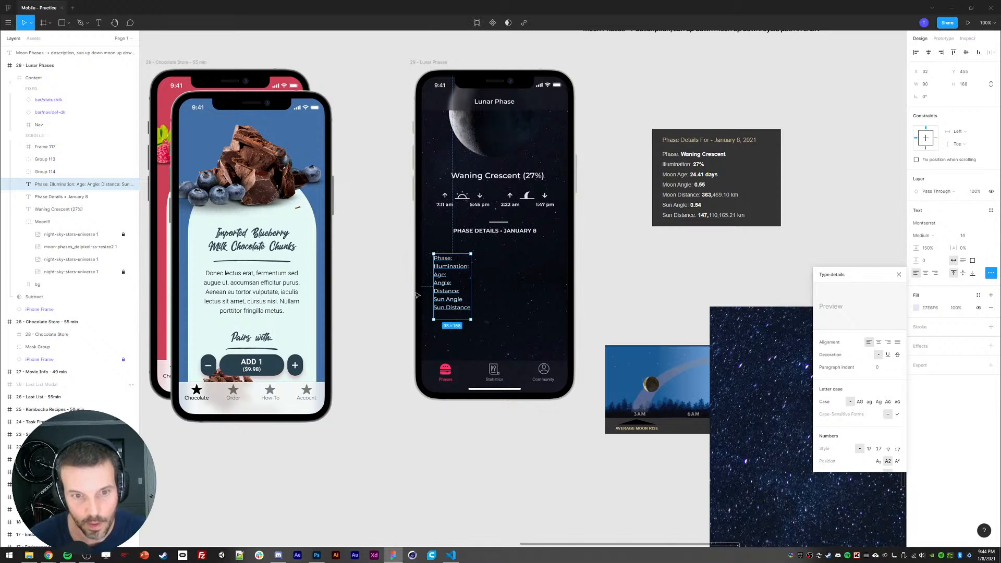
key(ctrl+a)
click(464, 299)
text(: Age)
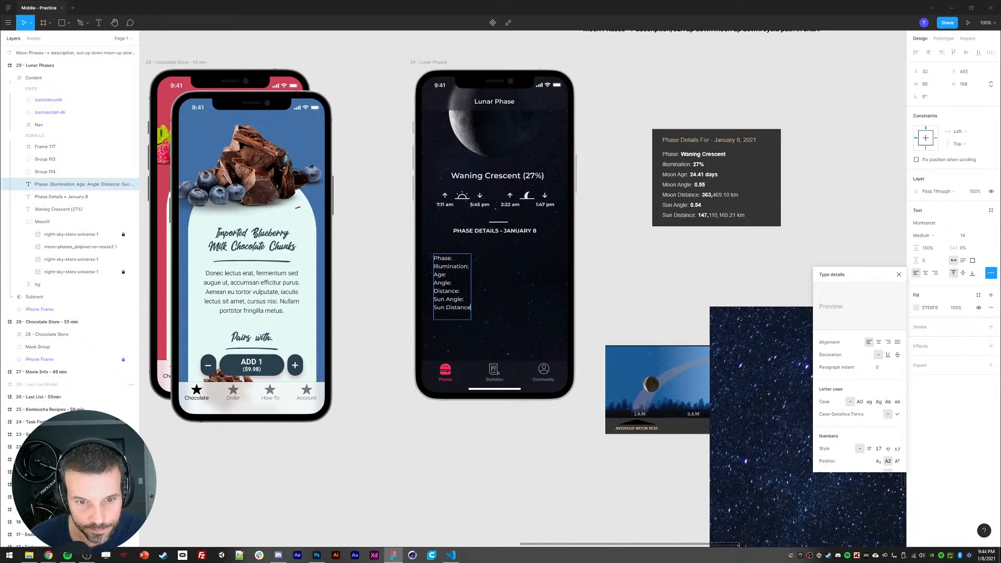
text(:)
key(Escape)
Step: Adjust the label list's line height, trying 200% and 150% and settling on 175%
drag(936, 248, 881, 243)
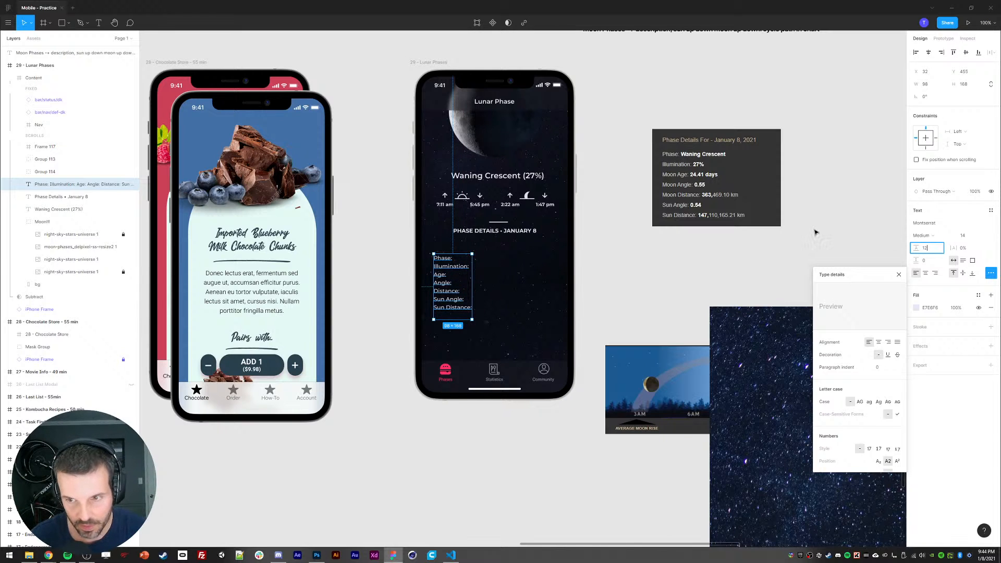
text(200%)
key(Return)
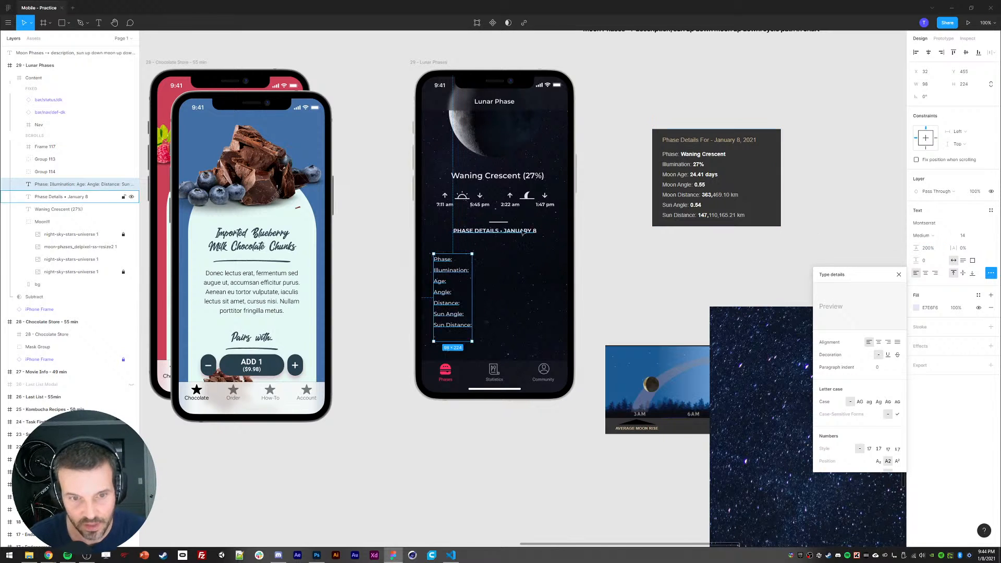
click(385, 329)
click(448, 311)
drag(938, 250, 902, 247)
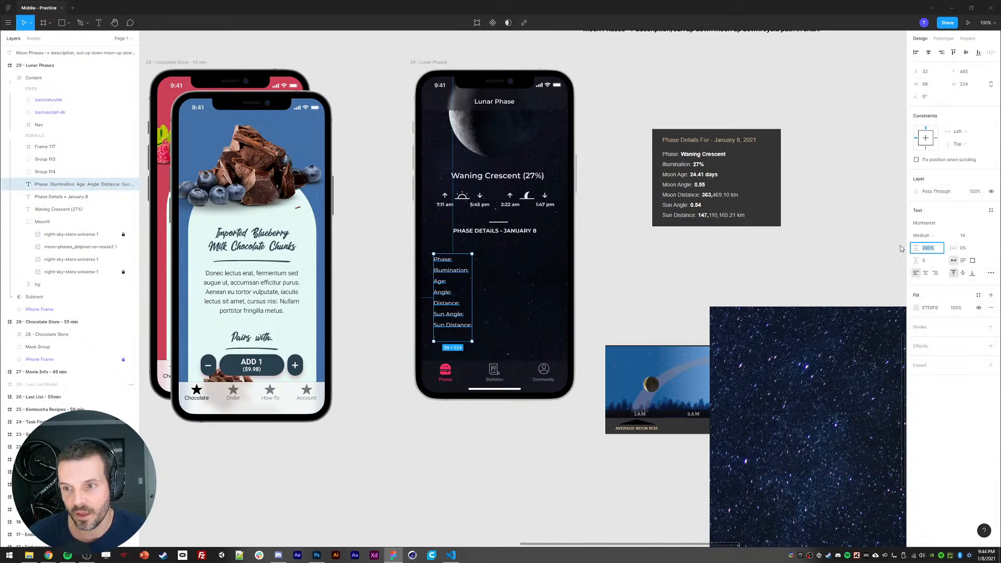
text(150%)
key(Return)
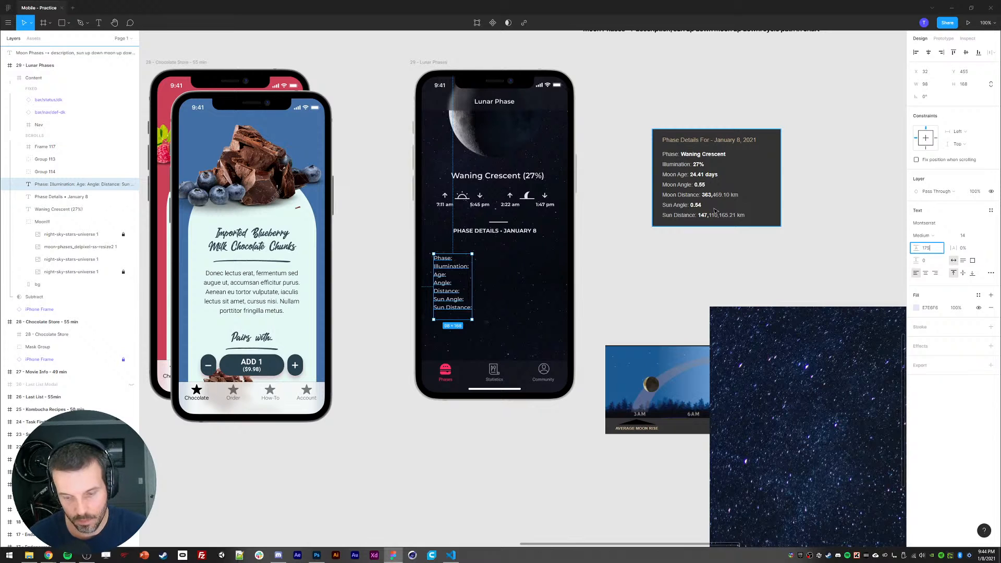
key(Return)
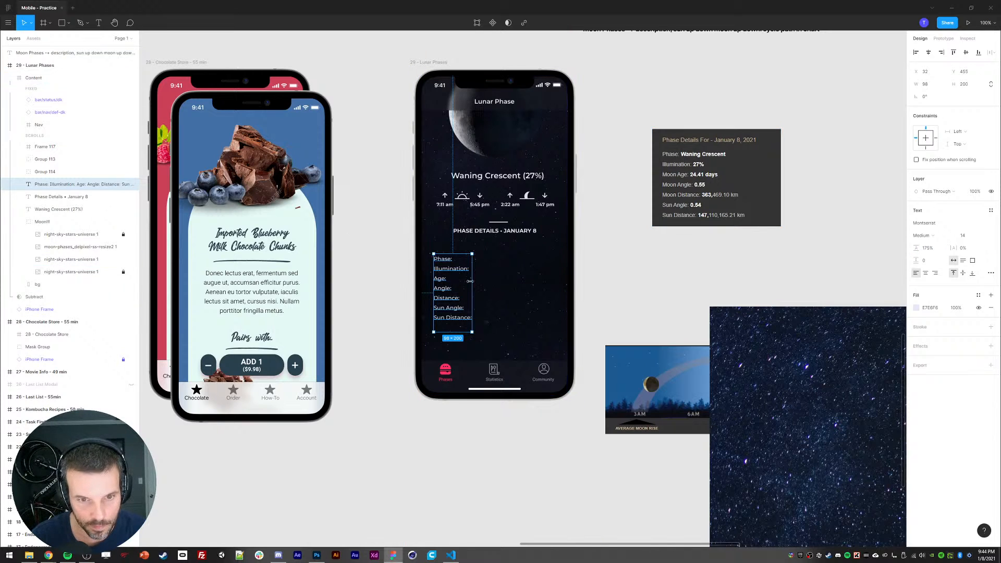
Step: Duplicate the label list to its right and replace the copy's text with "Waning Crescent"
key(ctrl+d)
drag(446, 269, 502, 269)
key(Return)
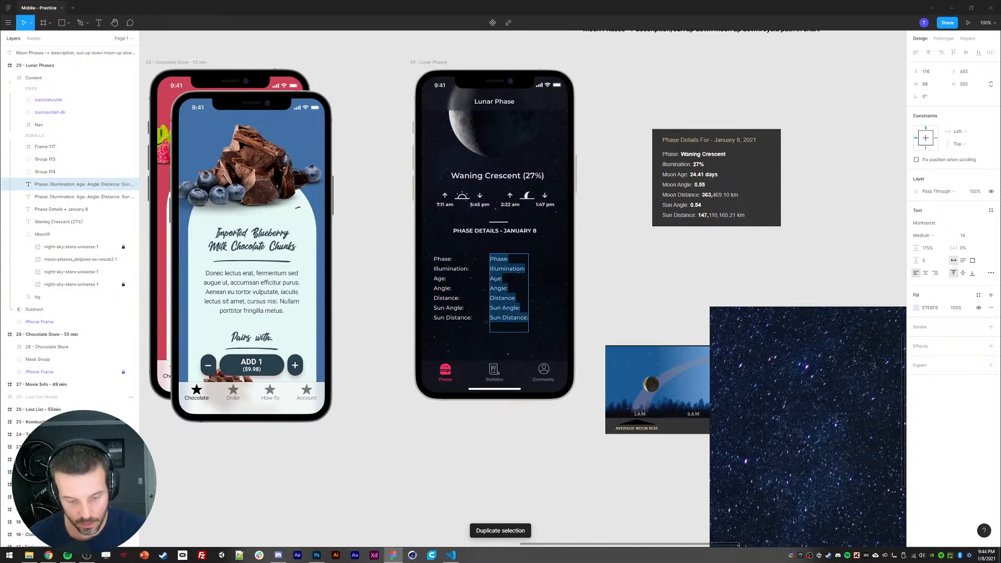
text(War)
text(ning Cre)
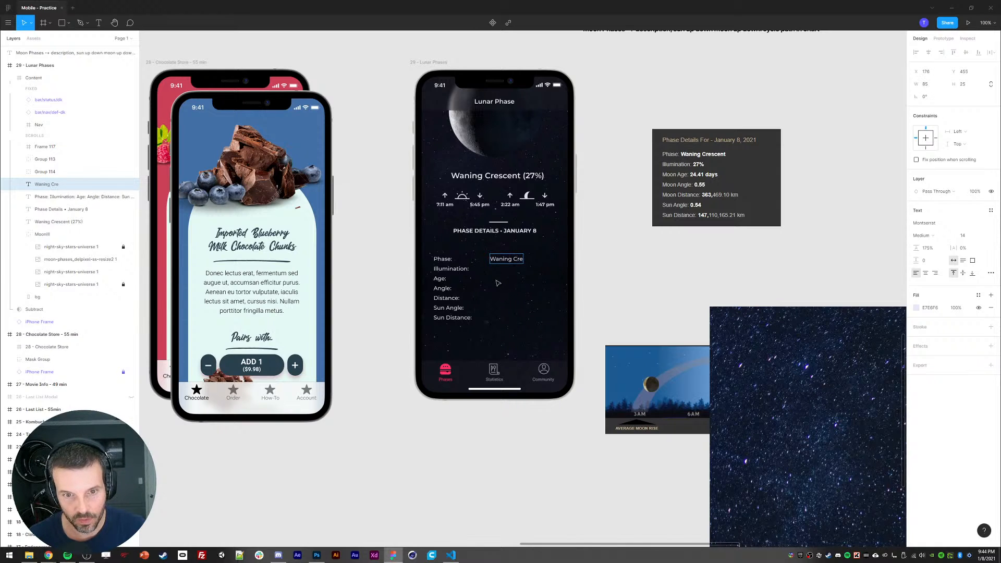
text(cent)
key(Return)
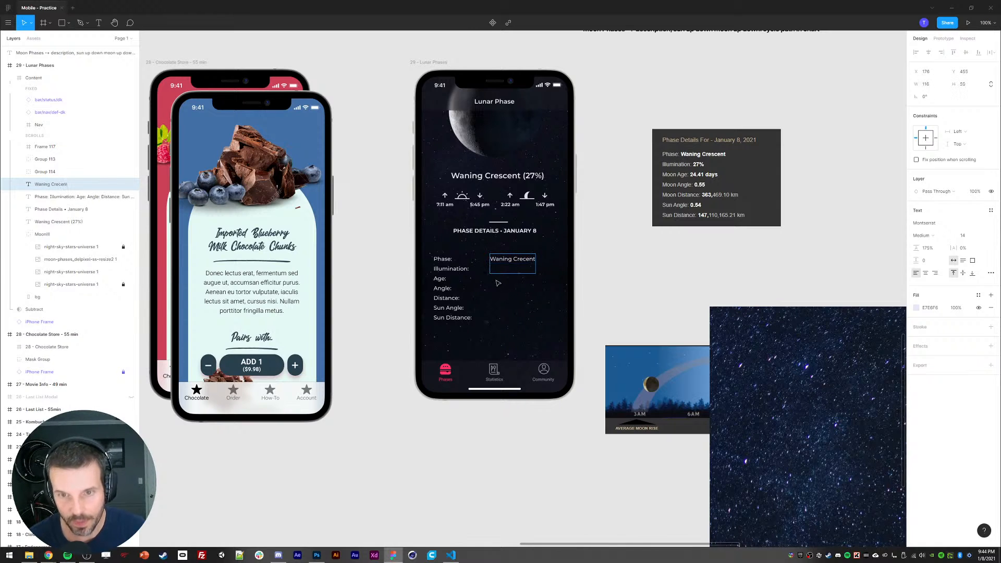
key(BackSpace)
key(BackSpace)
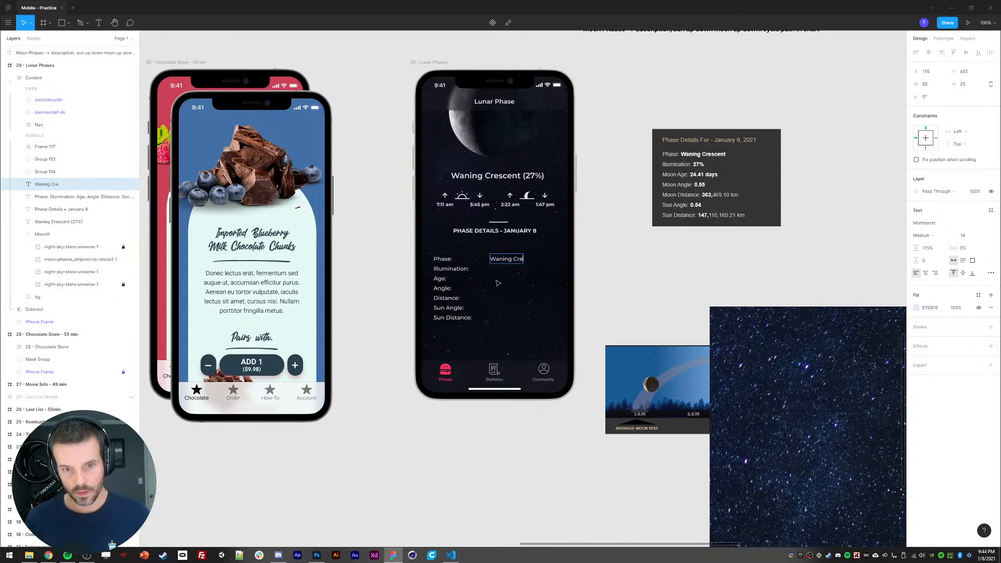
text(scent)
key(Return)
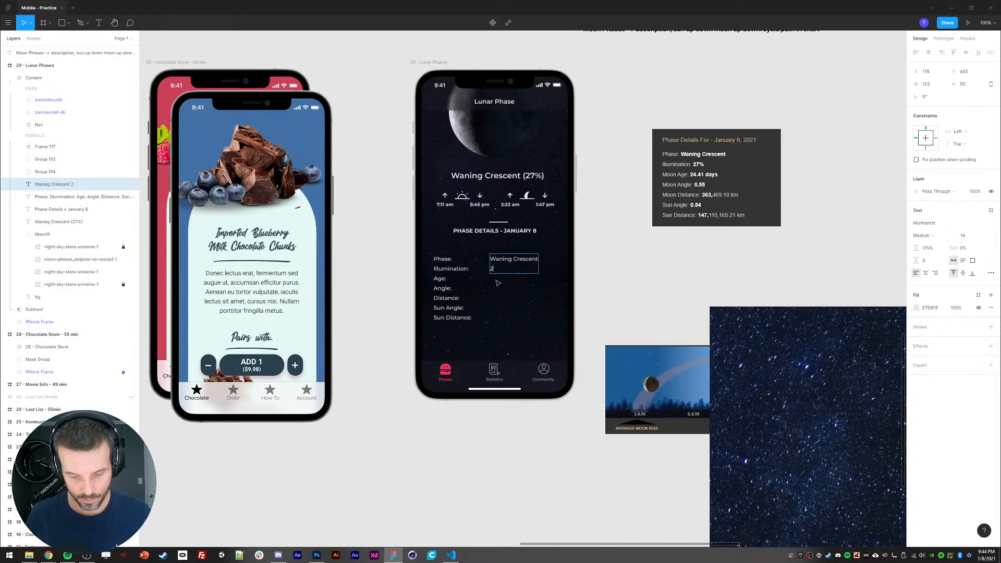
Step: Add the lines 27%, 24.41 Days, 0.55, 364,469.10 km, 0.54 and 147,11,154,212 km beneath "Waning Crescent" in the value column
text(%)
key(Return)
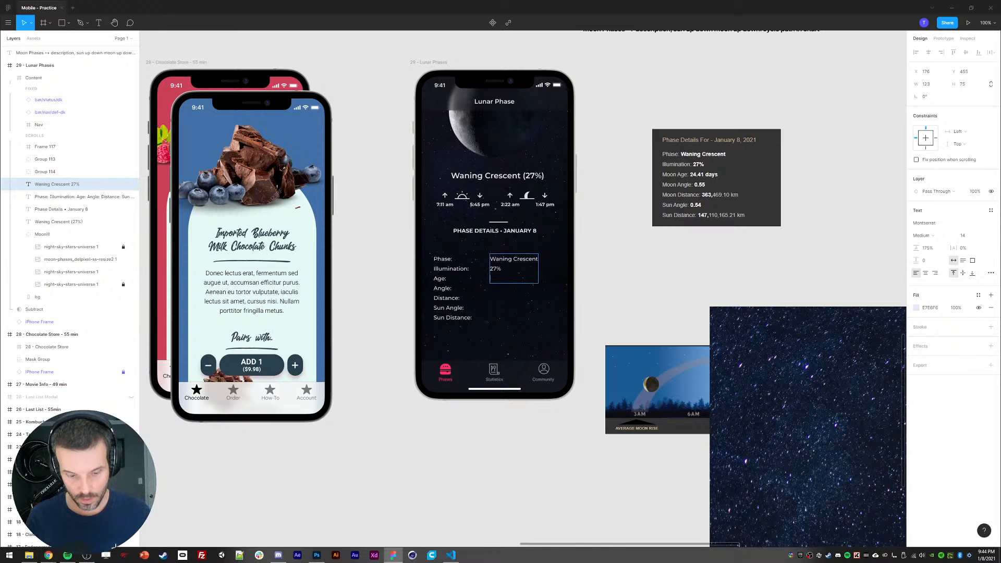
text(24.41 Day)
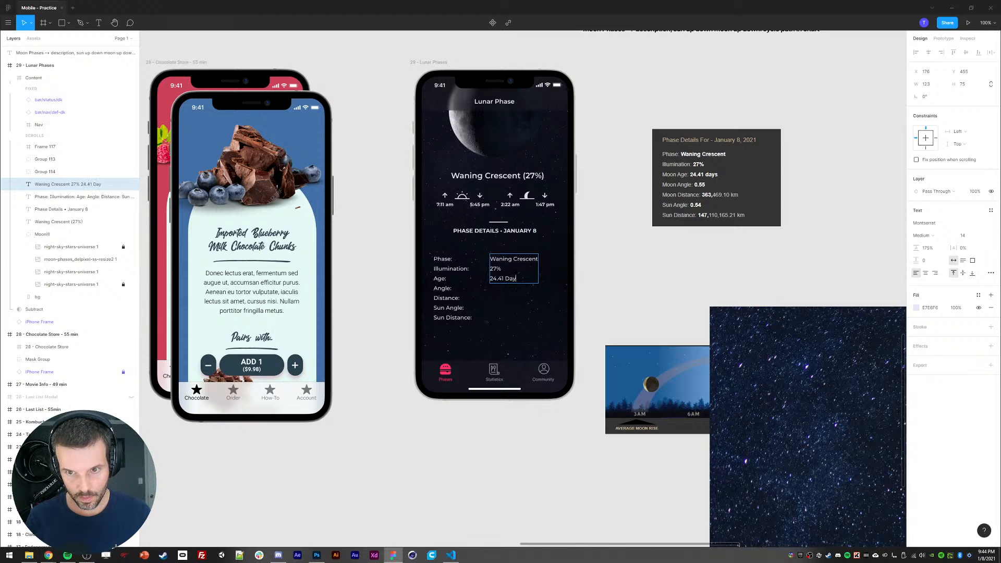
text(s)
key(Return)
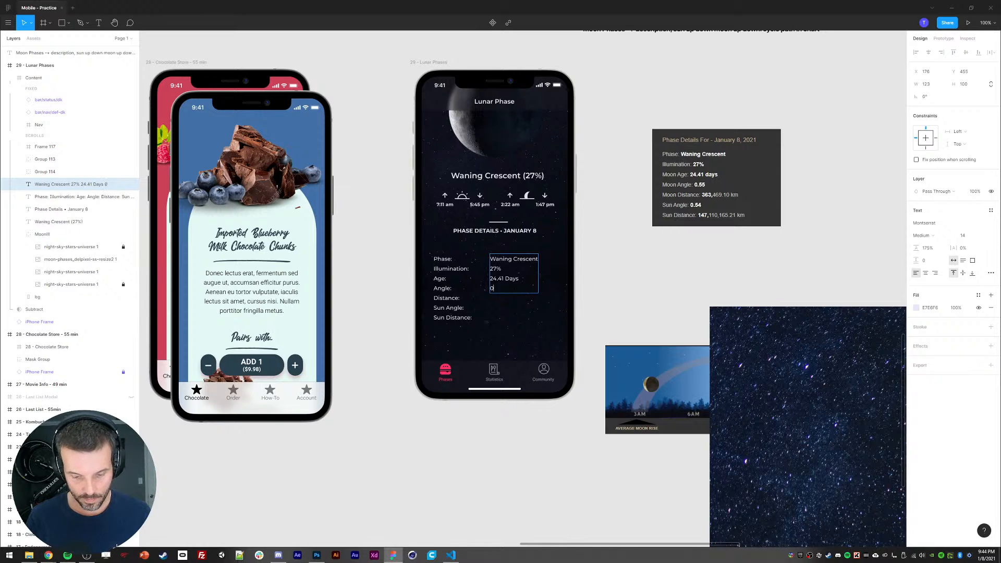
text(0.55)
key(Return)
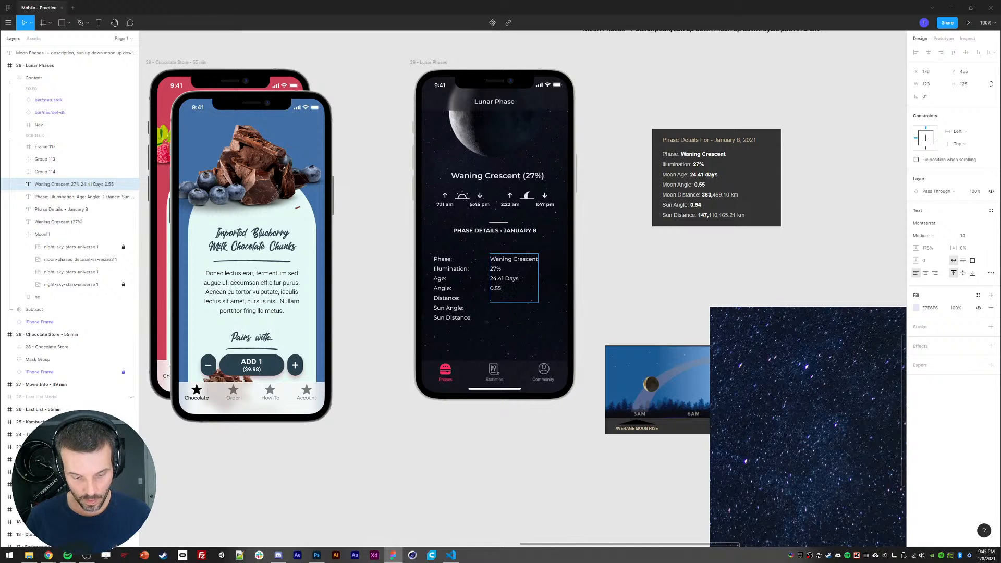
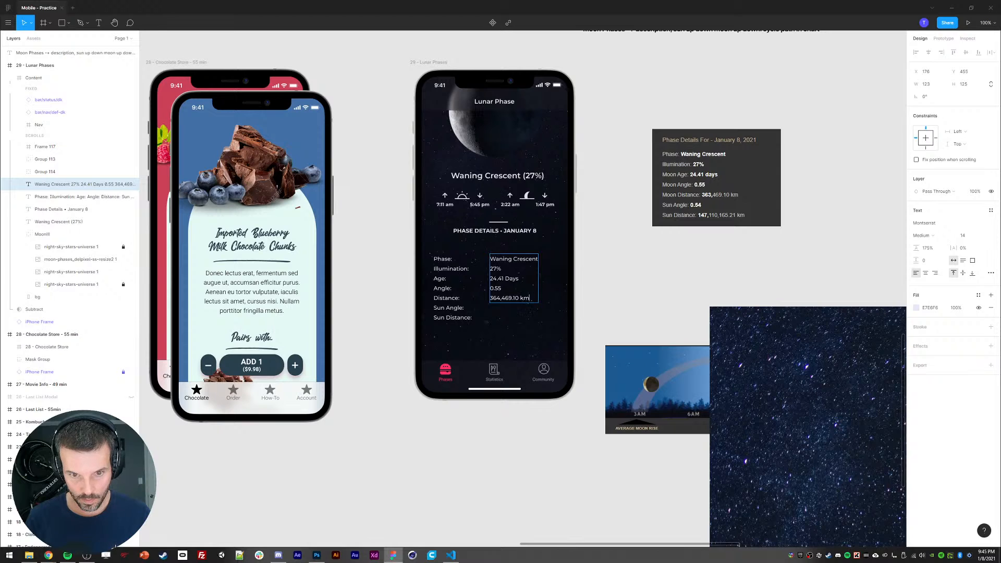
key(Return)
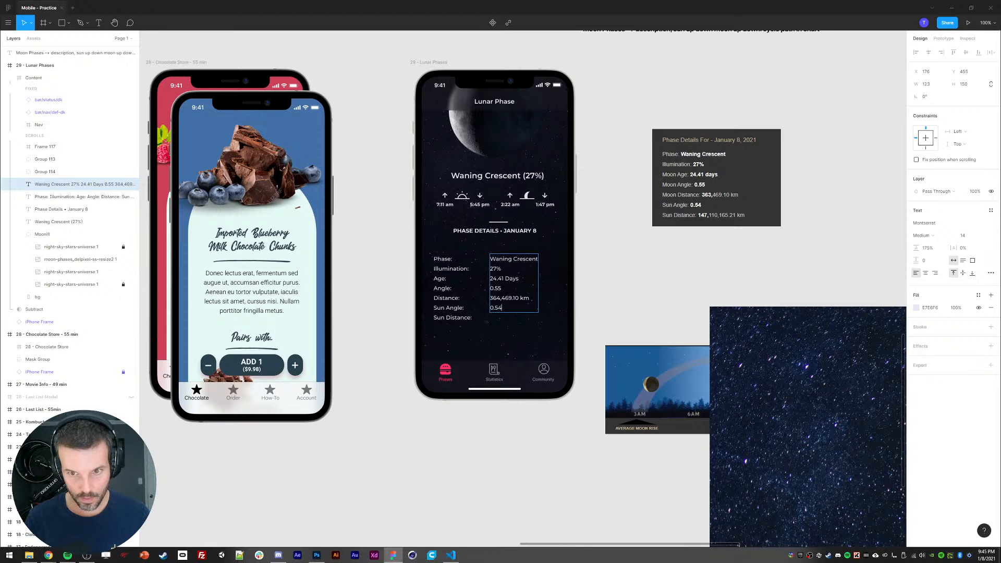
text(0.54)
key(Return)
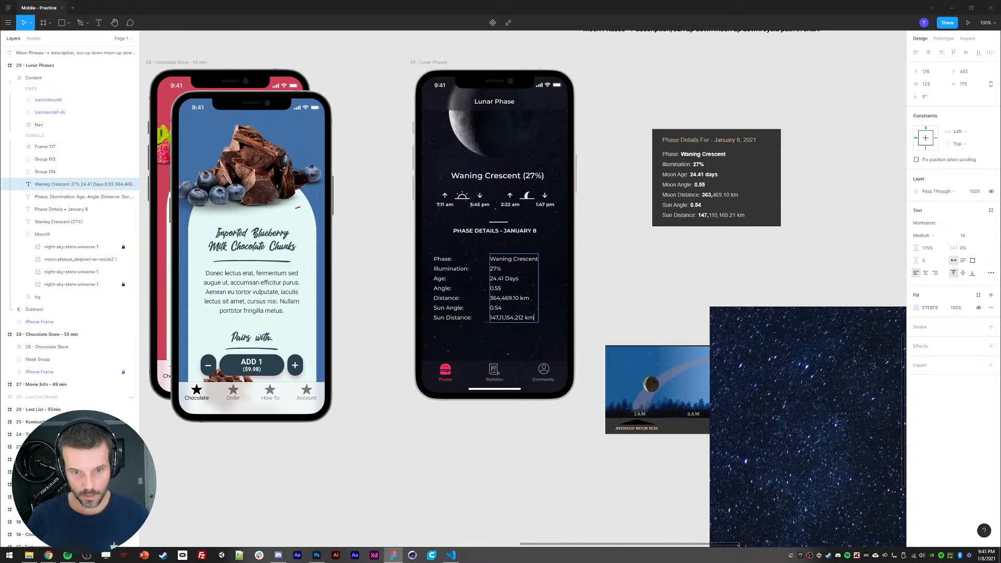
Step: Make the value column Bold and shift it left to X 152, closer to the labels
key(Escape)
click(923, 235)
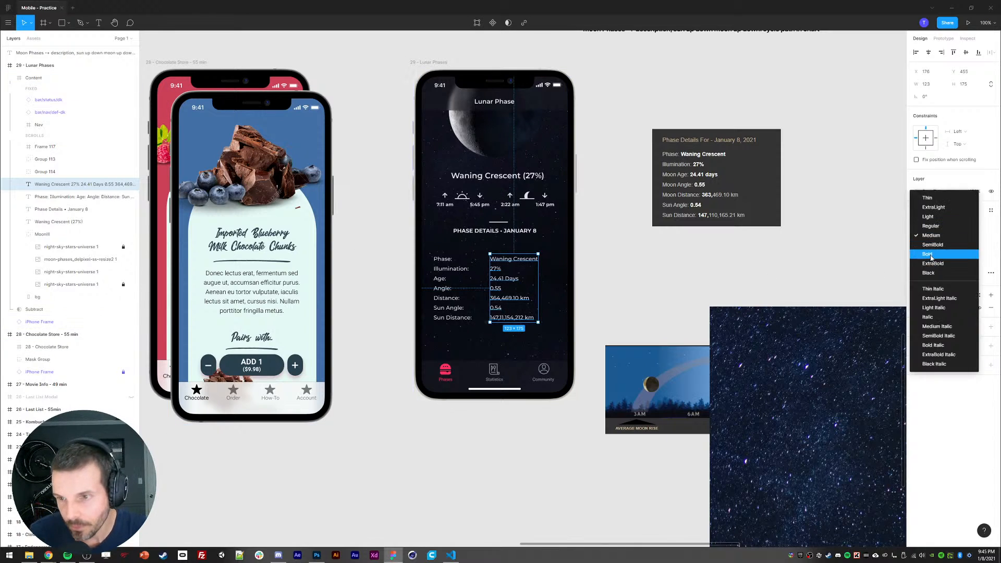
click(930, 255)
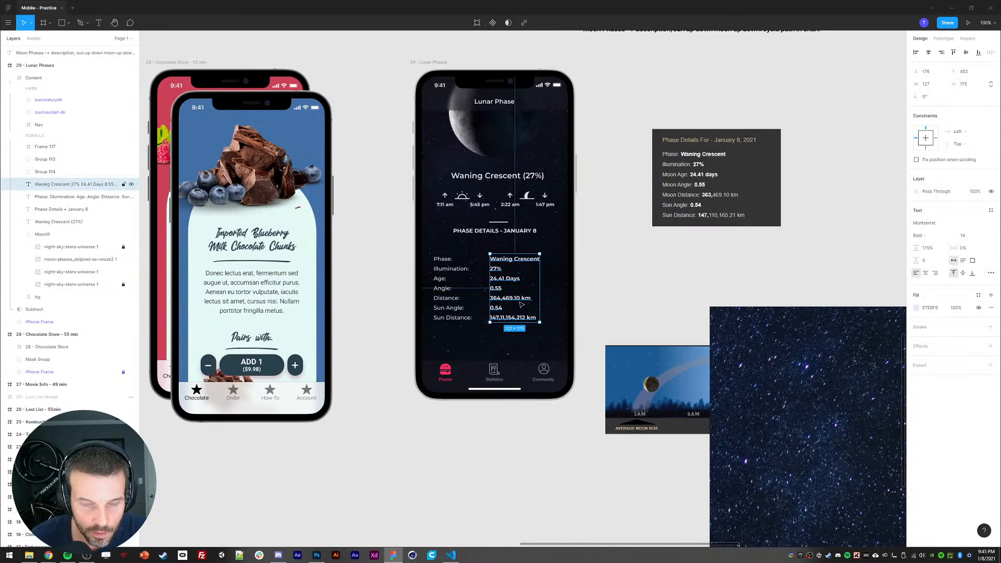
key(shift+Left)
key(shift+Left)
key(shift+Left)
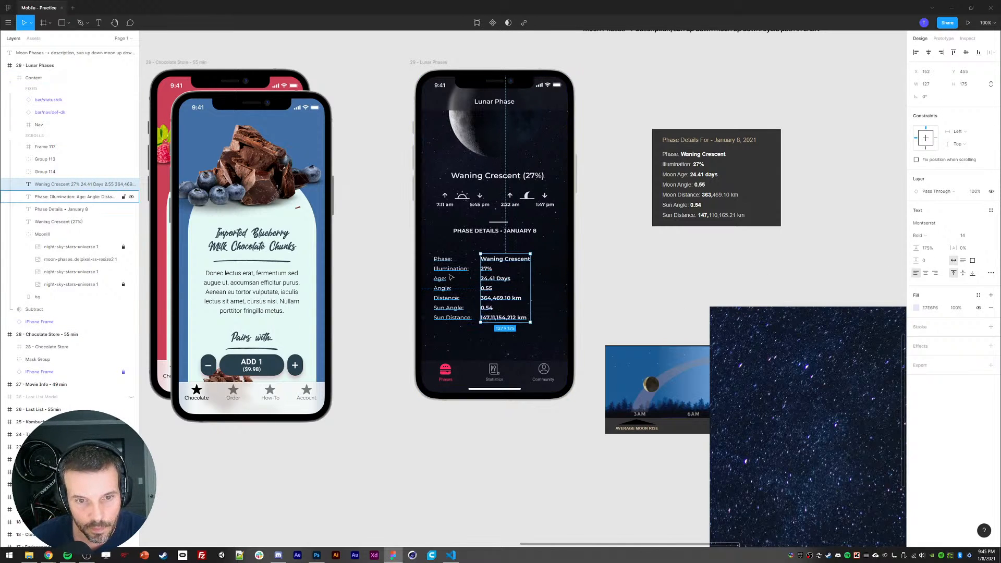
Step: Shift the label and value columns left together so the labels start at X 24 and the values at X 144
shift+click(447, 271)
key(shift+Left)
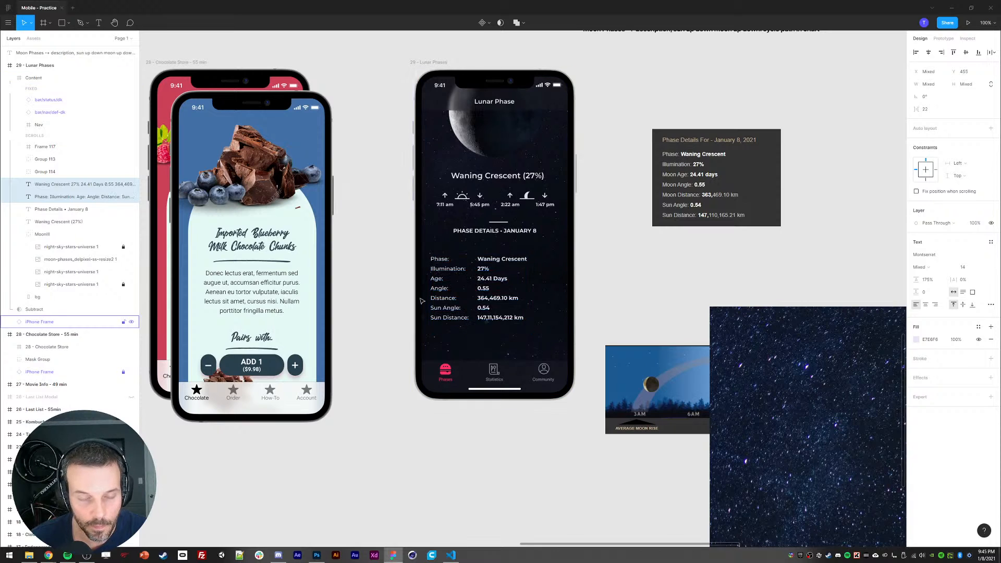
key(shift+Right)
click(404, 291)
click(446, 292)
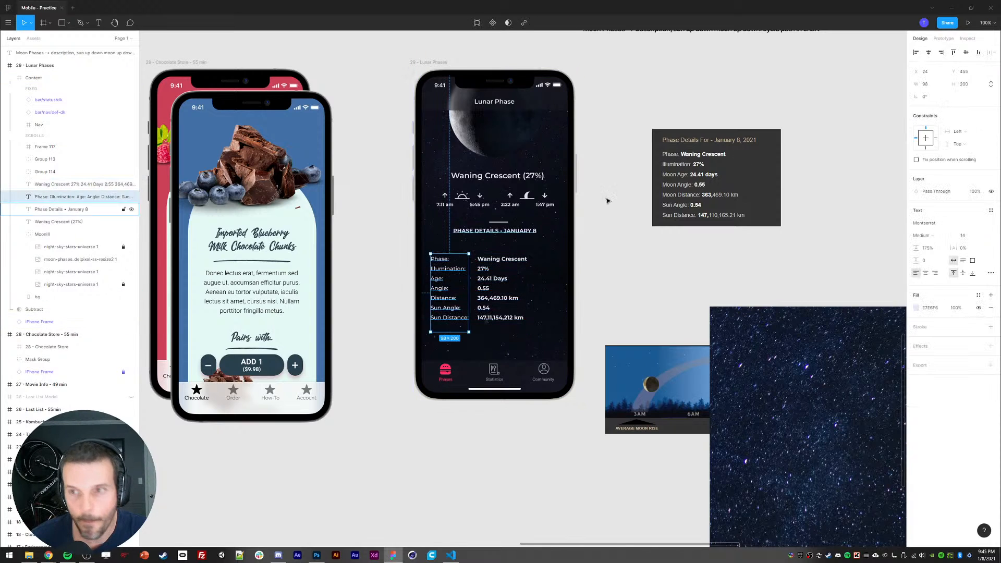
Step: Right-align the value column's text and move the column near the phone screen's right edge, leaving a margin like the labels' left one
click(490, 277)
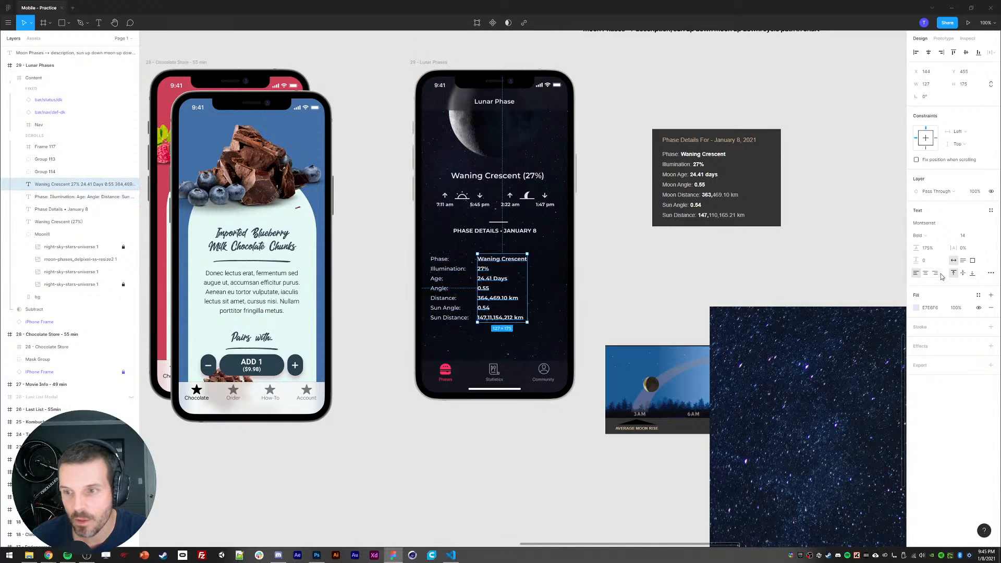
key(ctrl+alt+r)
drag(512, 268, 565, 270)
key(shift+Left)
key(shift+Left)
key(shift+Left)
click(622, 281)
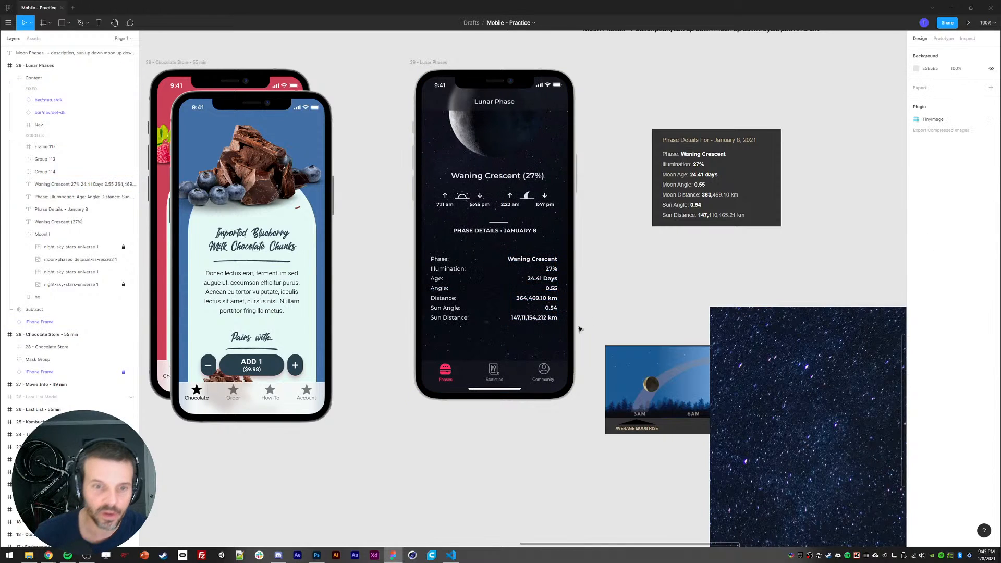
Step: Move the label and value columns up together to Y 423, closer to the Phase Details heading
click(455, 271)
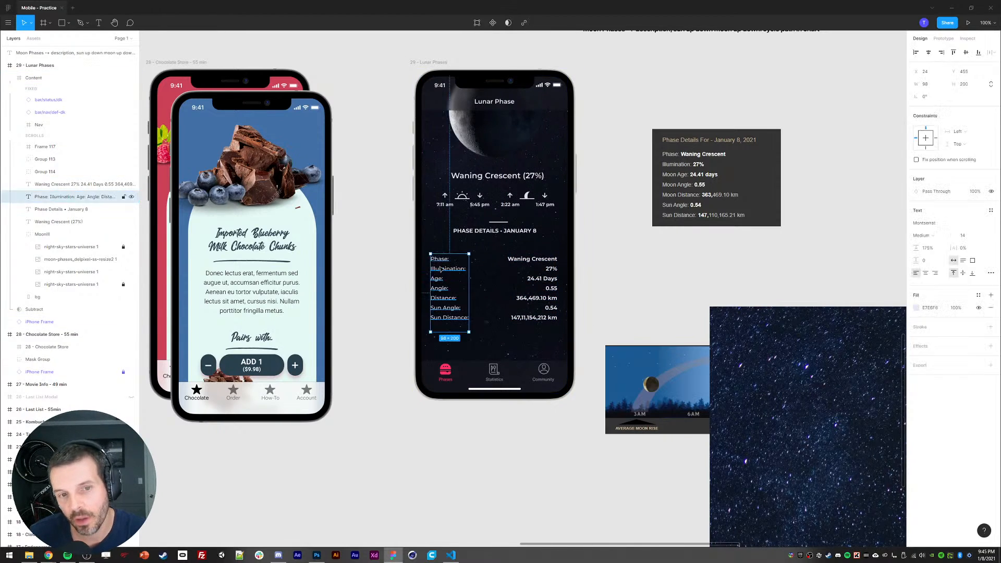
shift+click(541, 265)
key(shift+Up)
key(shift+Up)
key(shift+Up)
key(shift+Up)
key(shift+Down)
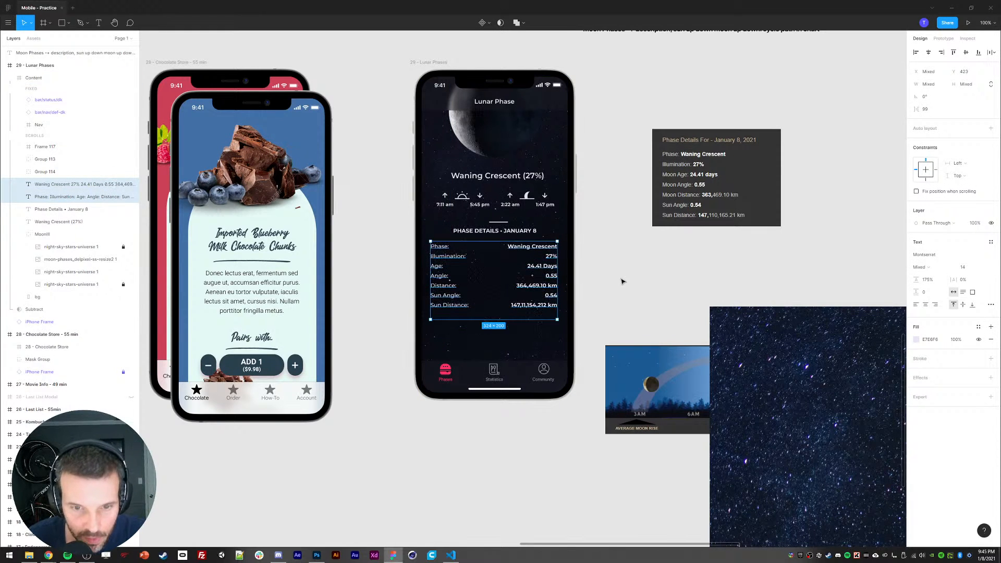
click(622, 281)
Step: Draw a rectangle about 330 × 26 across the Illumination row, spanning both the label and value columns
click(454, 260)
key(r)
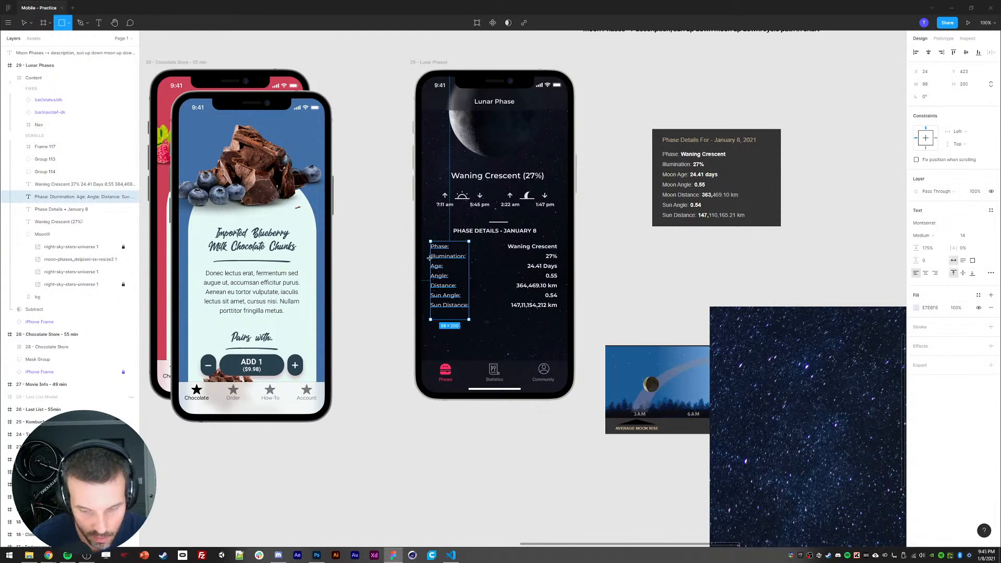
scroll(503, 243, up, 5)
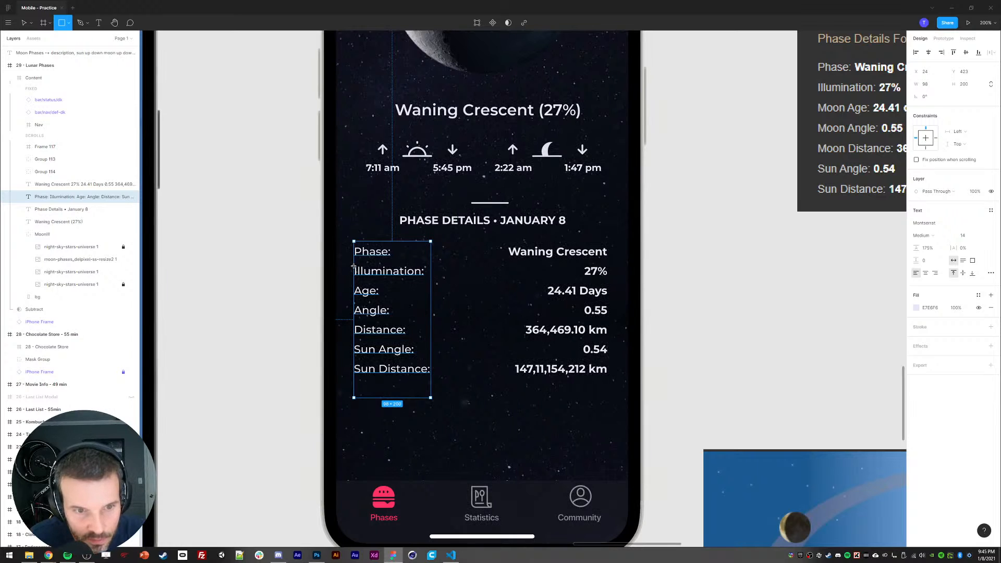
drag(353, 267, 611, 287)
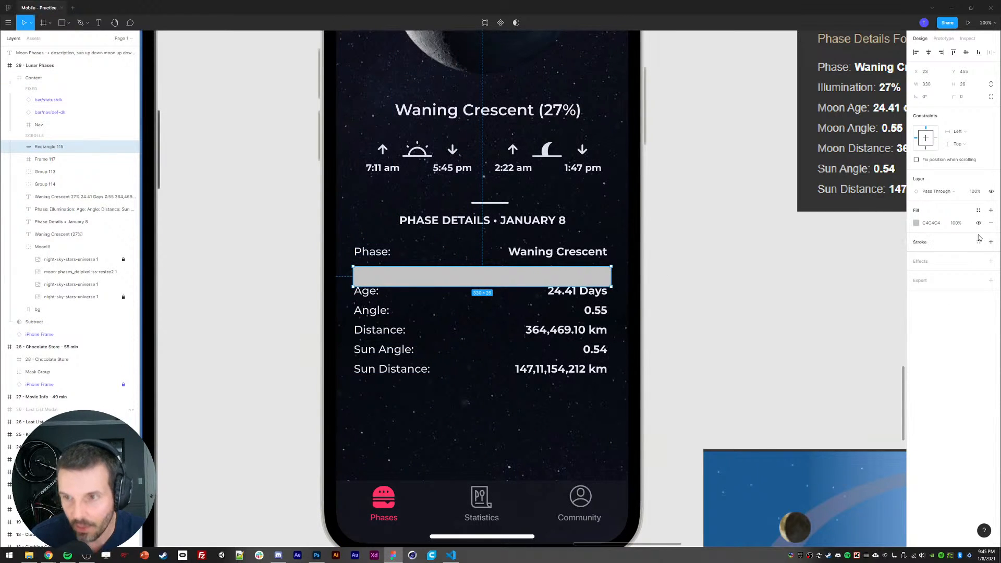
Step: Fill the rectangle with the light text colour sampled from the design and set its opacity to 10%
key(i)
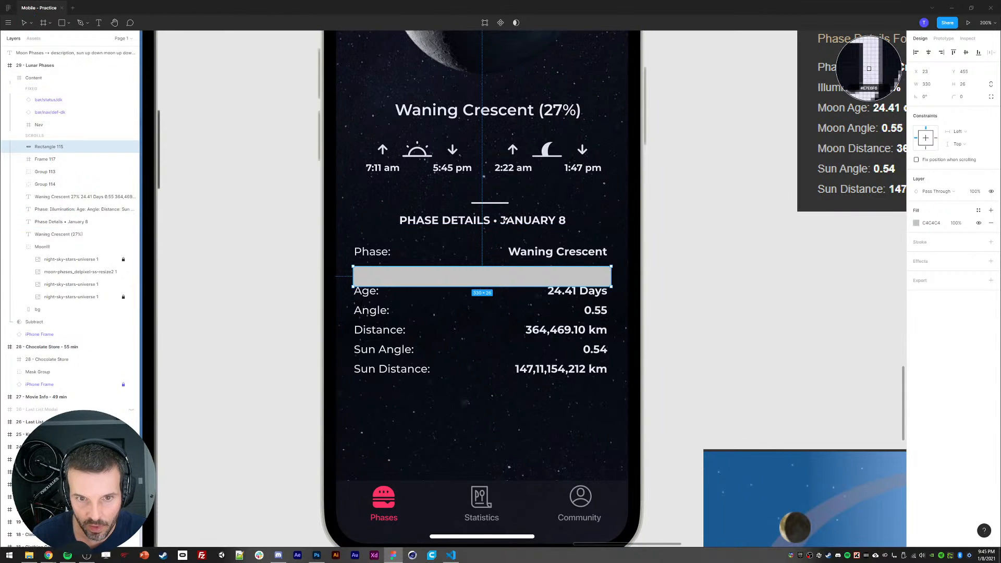
click(870, 67)
key(1)
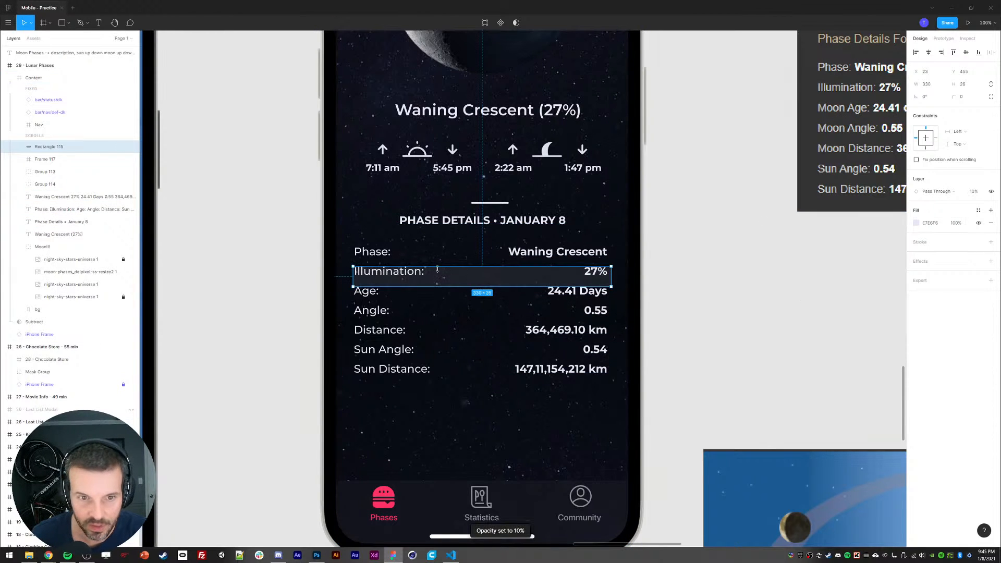
Step: Place the rectangle's layer below the Phase Details heading layer, and align it with the Illumination row at Y 448
drag(44, 148, 46, 228)
key(Down)
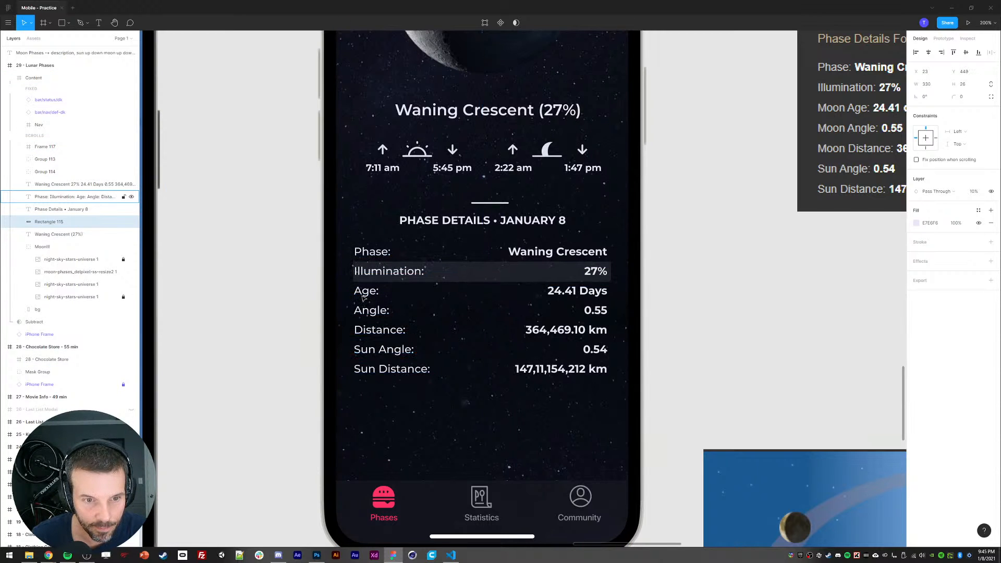
Step: Move the Illumination row's background rectangle to X 18 and set its width to 335
key(shift+Left)
key(Right)
key(Right)
key(Right)
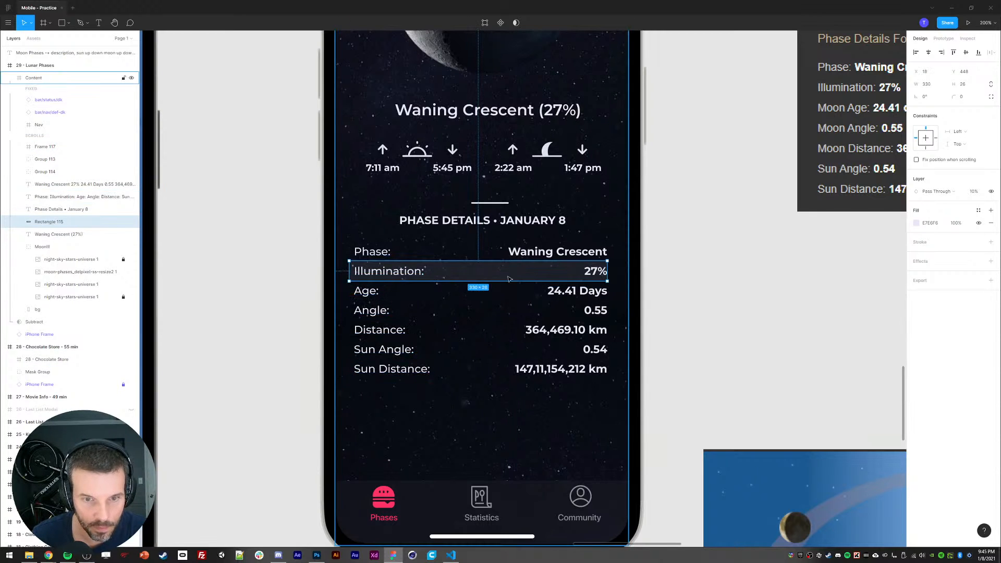
click(935, 85)
key(Up)
key(Up)
key(Up)
key(Up)
key(Up)
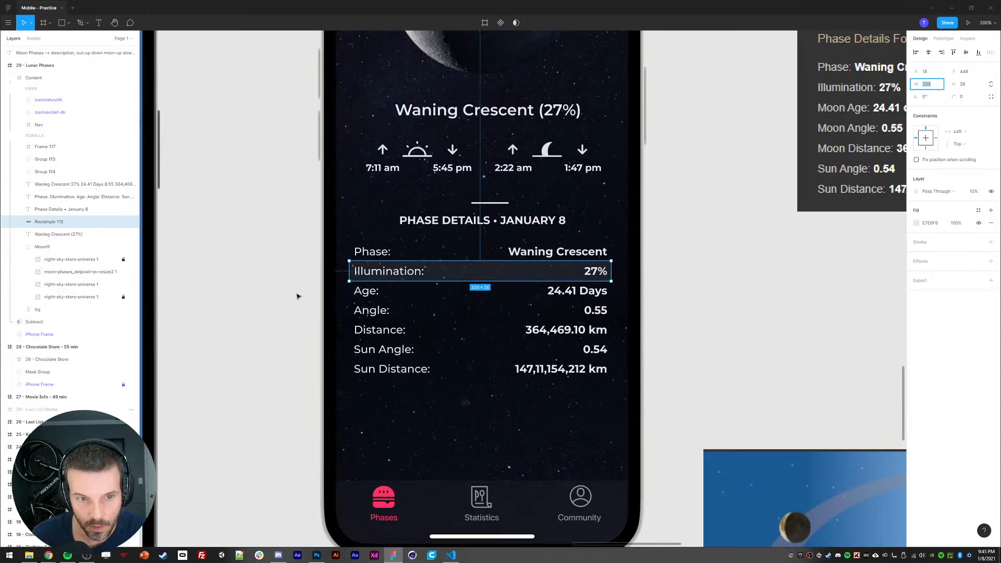
key(Escape)
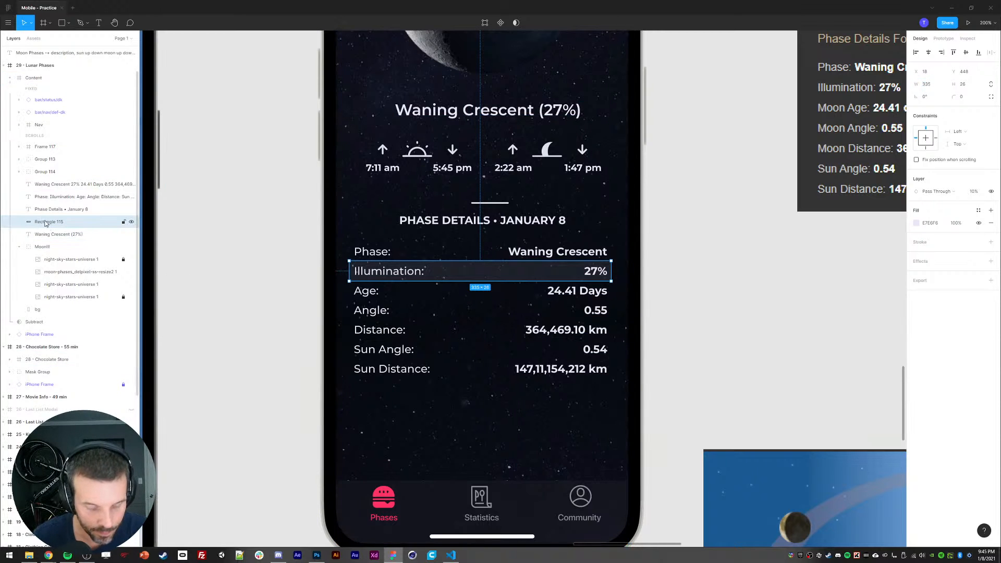
Step: Duplicate the Illumination stripe and place the copy behind the Angle row at Y 498
key(ctrl+d)
key(shift+Down)
key(shift+Down)
key(shift+Down)
key(Down)
key(Down)
key(shift+Down)
key(Down)
key(Down)
key(Down)
key(Down)
key(Down)
key(Down)
key(Down)
key(Down)
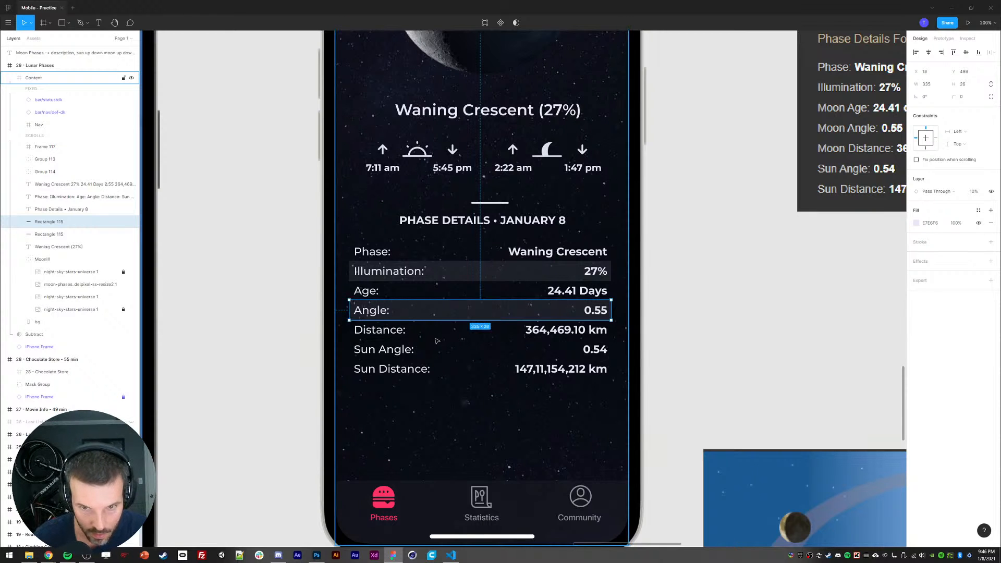
Step: Repeat the offset duplication to put a stripe behind the Sun Angle row, and delete the surplus copy below Sun Distance
key(ctrl+d)
key(ctrl+d)
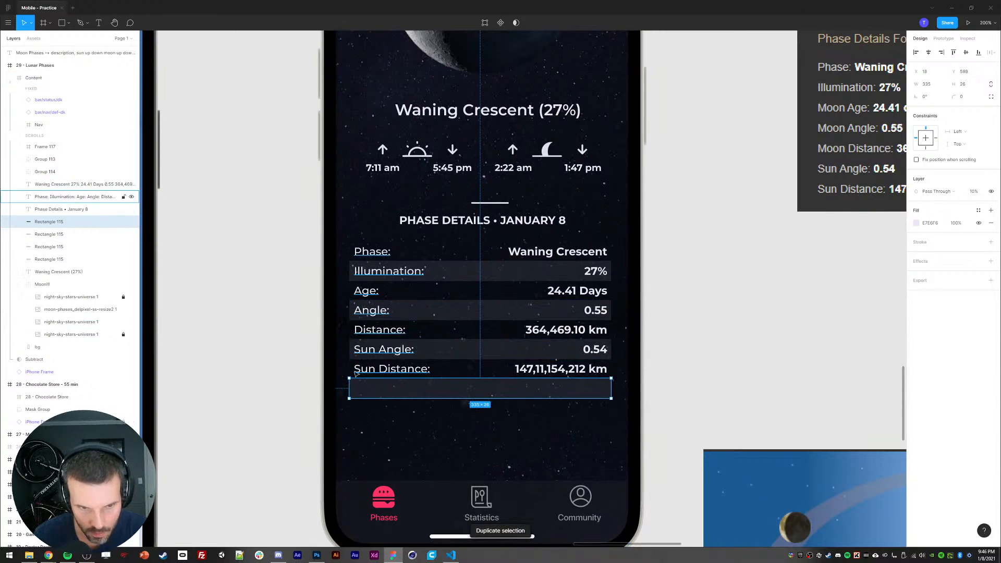
key(Delete)
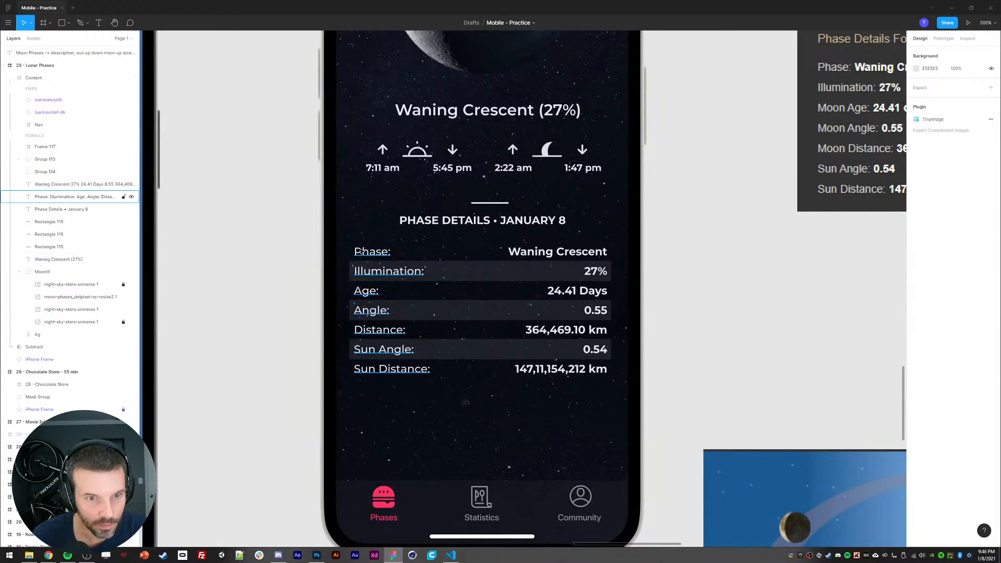
Step: Group the label column text with the three stripe rectangles, leaving the Phase Details heading out of the group
click(355, 252)
shift+click(56, 245)
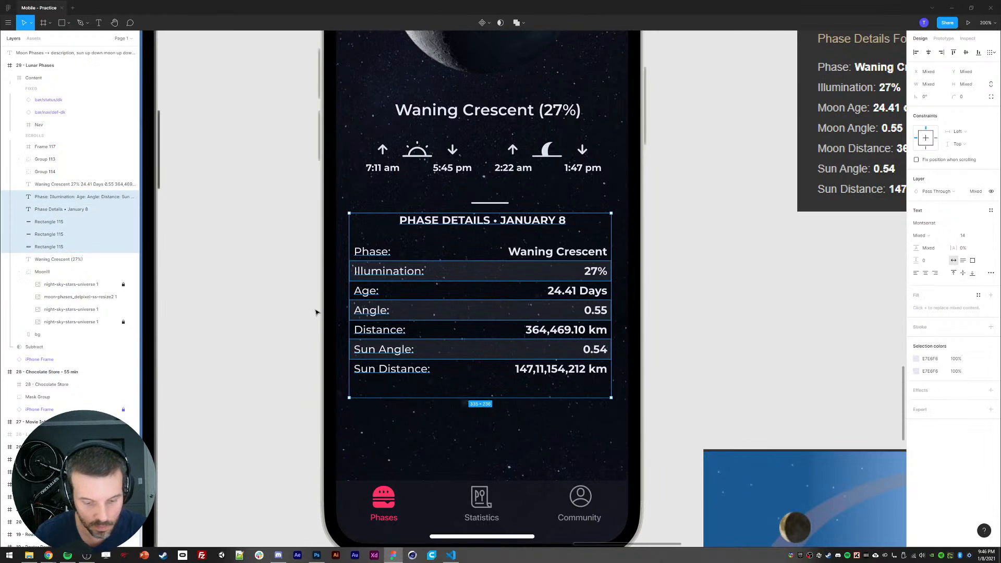
shift+click(432, 222)
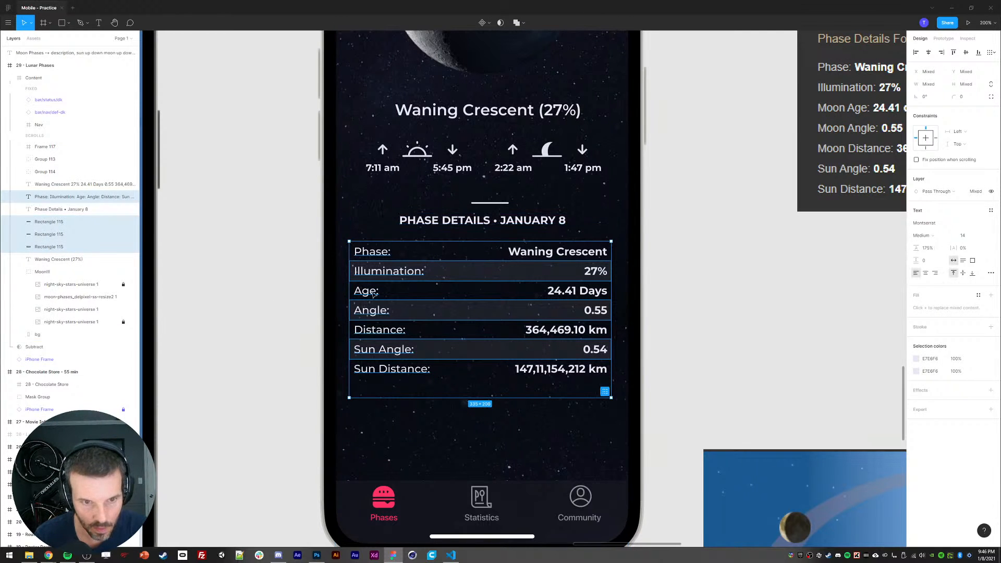
key(ctrl+g)
key(ctrl+minus)
click(382, 351)
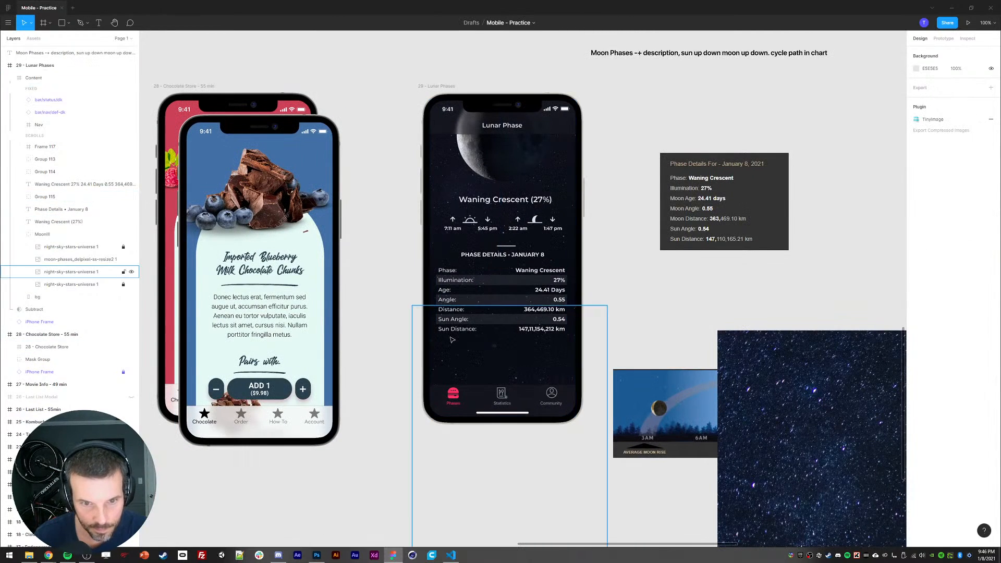
Step: Remove the trailing blank line from the label column text, and check the value column's last line
ctrl+click(466, 329)
double_click(457, 333)
click(458, 334)
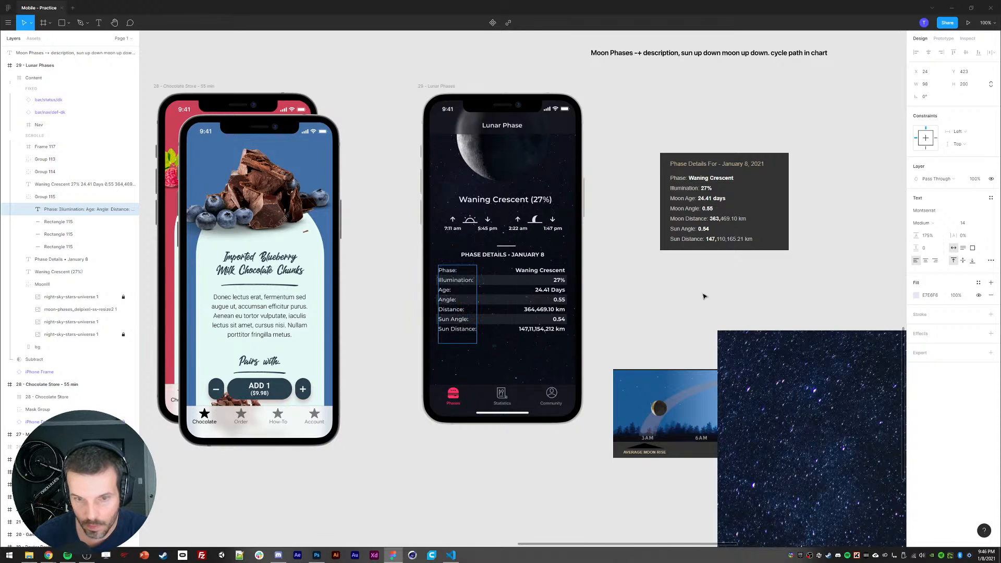
key(BackSpace)
click(540, 331)
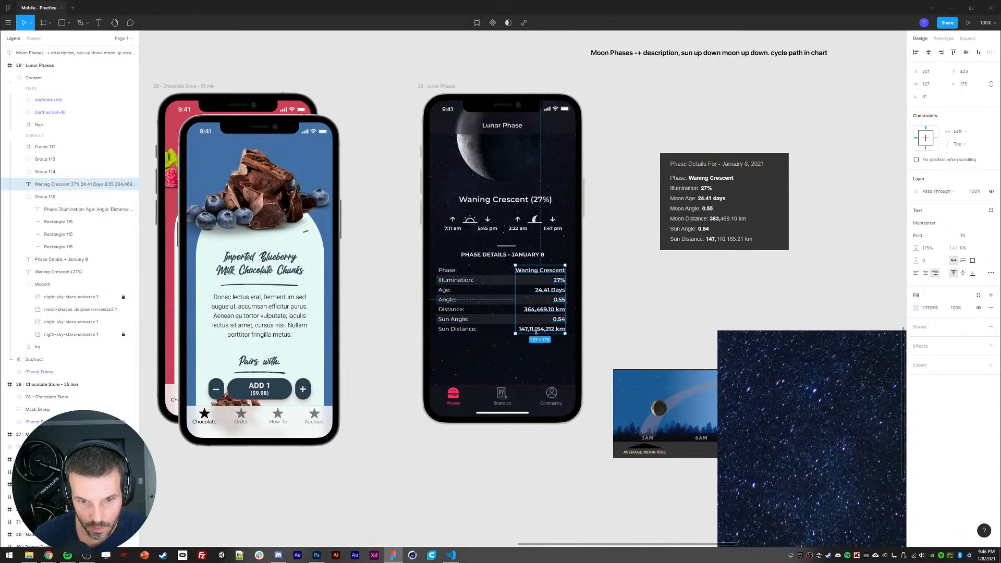
double_click(540, 330)
click(391, 351)
click(392, 351)
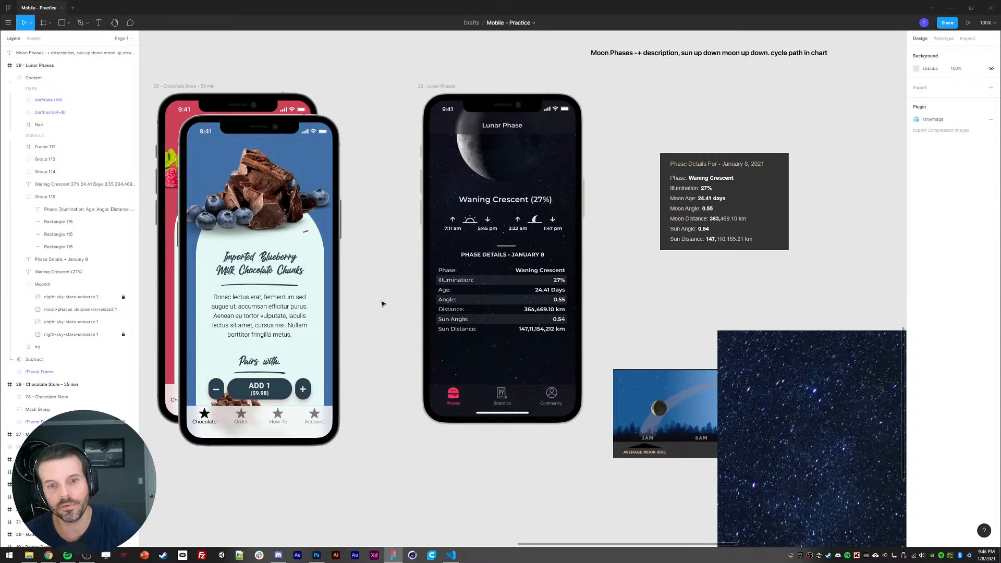
Step: Draw a rectangle about 354 × 207 over the details table, with its upper edge running through the Phase Details heading
key(ctrl+plus)
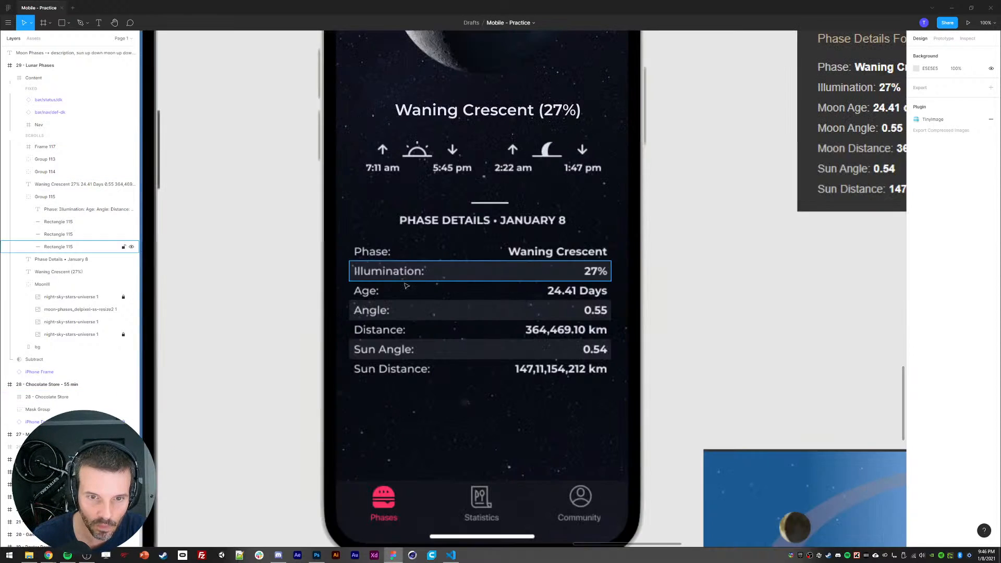
drag(359, 266, 390, 268)
key(r)
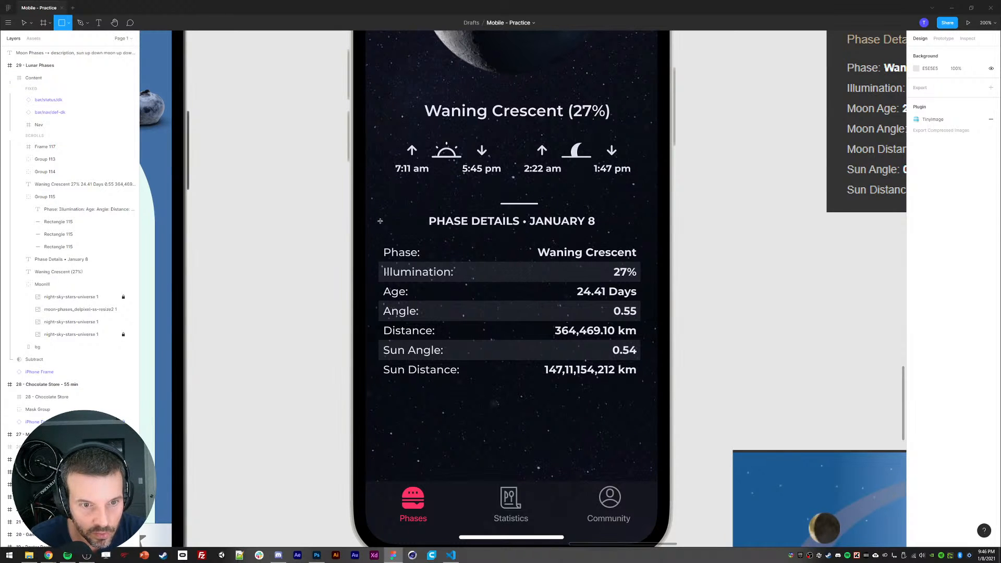
drag(380, 221, 659, 384)
drag(425, 270, 405, 277)
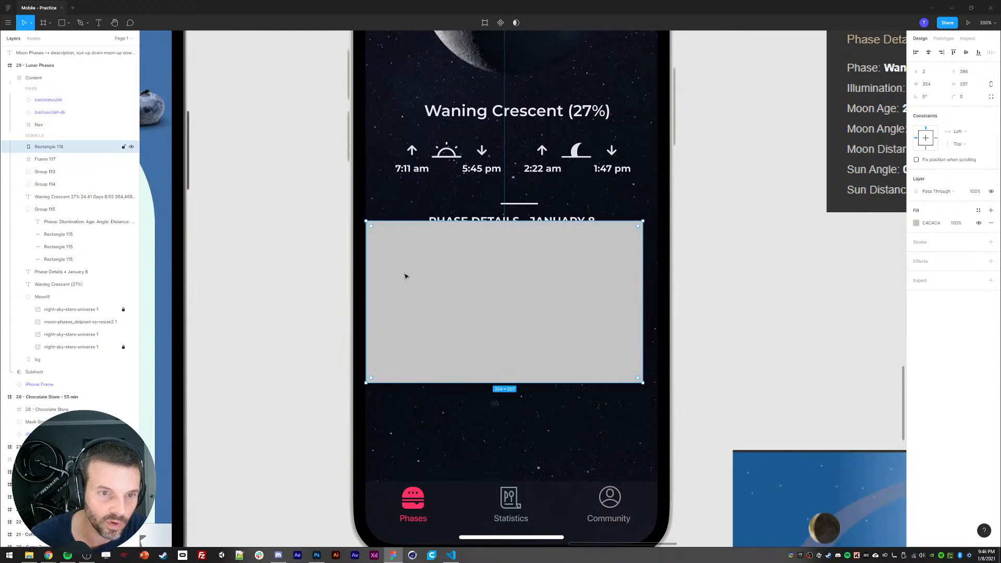
Step: Move the new rectangle to X 25 and set its width to 325
key(Left)
key(shift+Right)
key(shift+Right)
key(shift+Right)
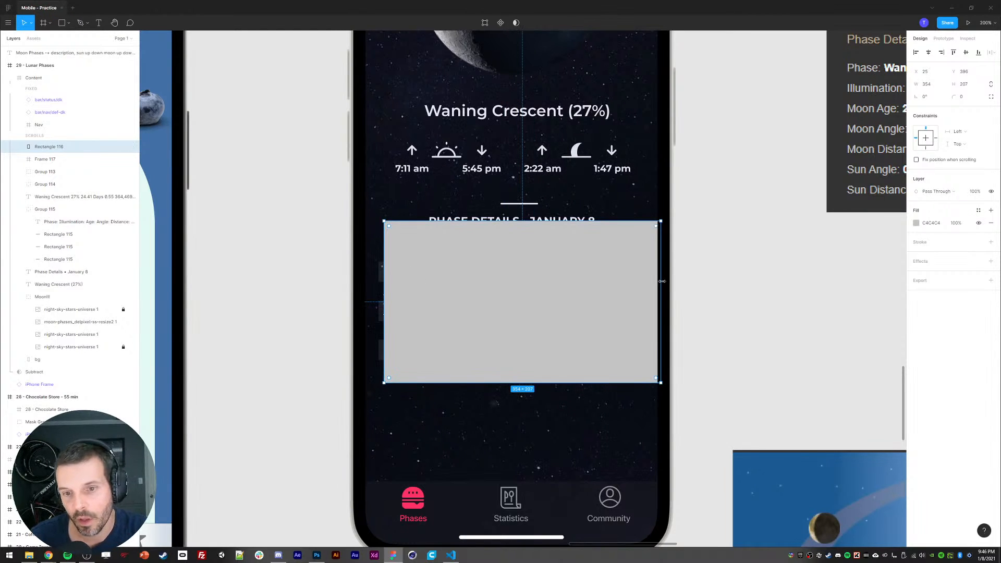
click(928, 84)
text(341)
key(Return)
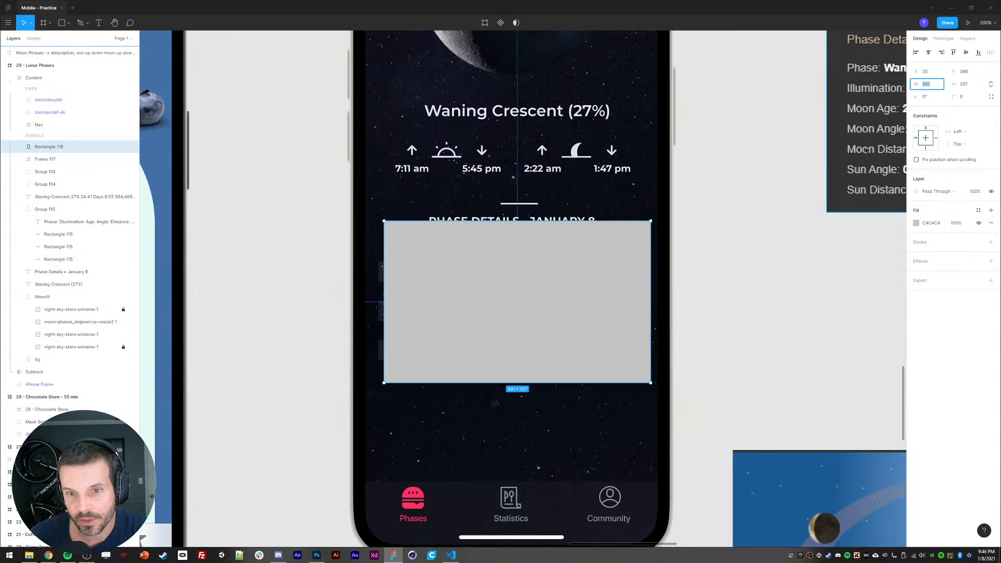
text(325)
key(Return)
Step: Give the rectangle a corner radius of 3, and replace its fill with a stroke in the sampled light colour DCE1F0
click(964, 97)
text(3)
key(Return)
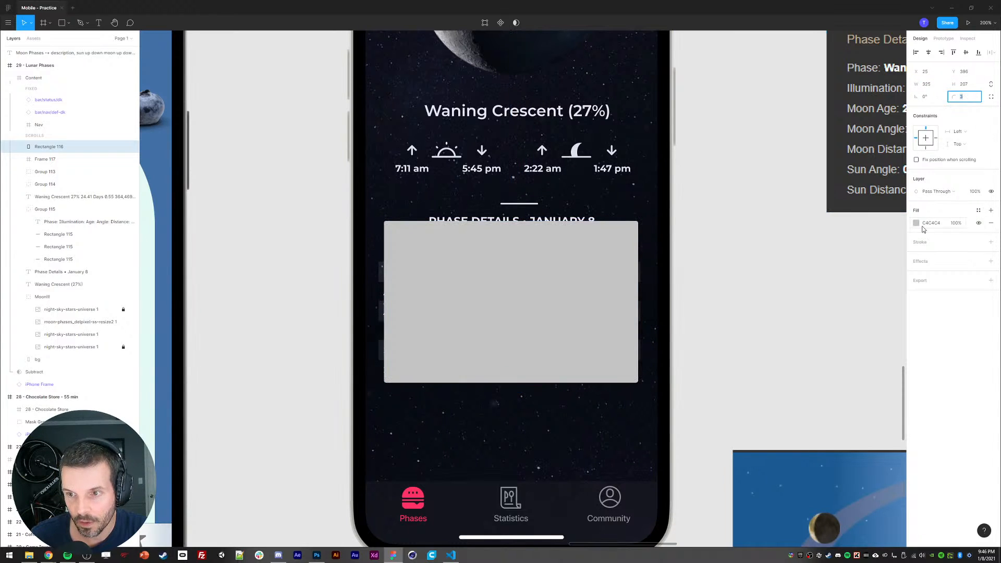
click(992, 223)
click(992, 229)
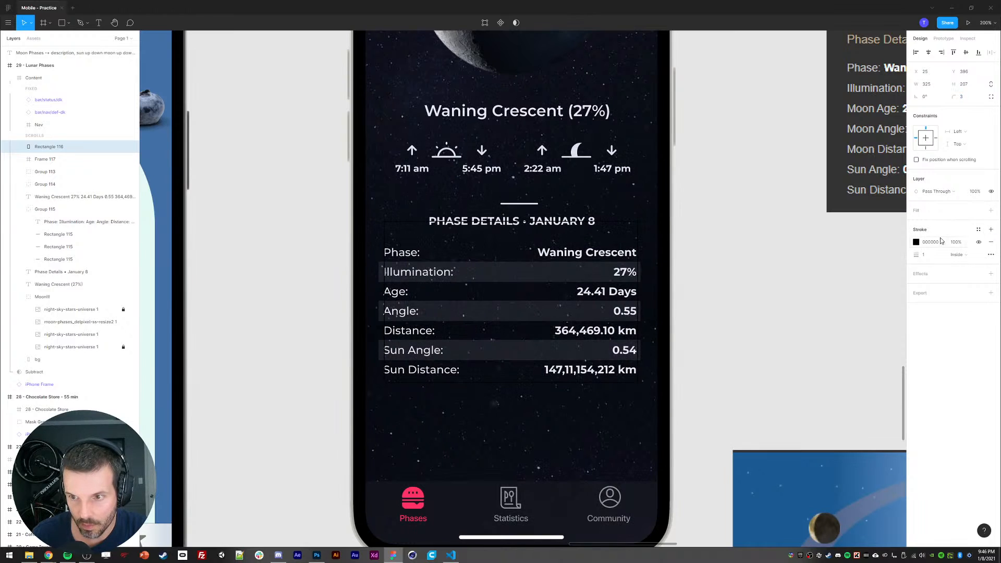
key(i)
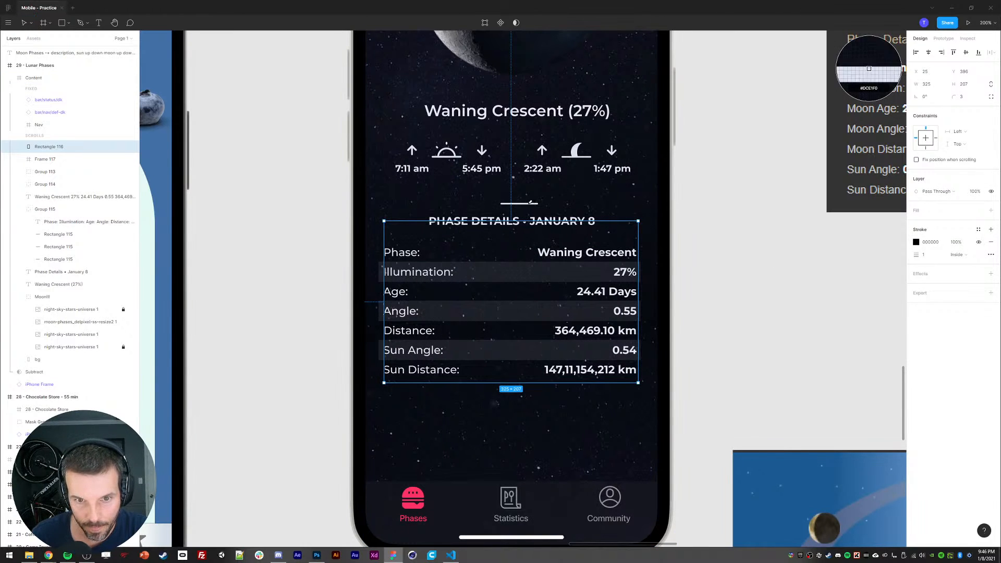
click(872, 52)
click(314, 247)
click(385, 223)
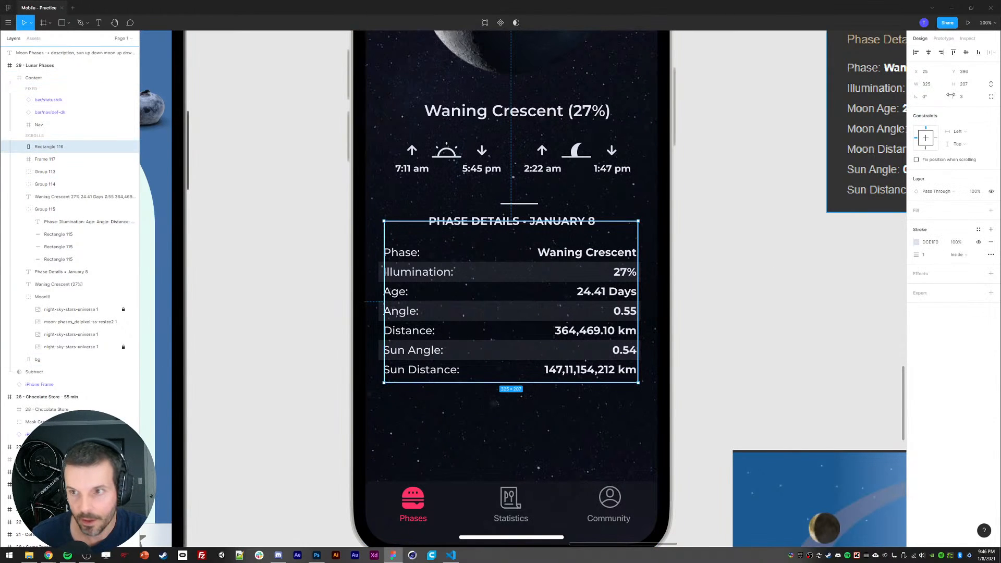
Step: Set the outlined rectangle's corner radius to 4
click(968, 97)
text(4)
key(Return)
drag(421, 221, 421, 221)
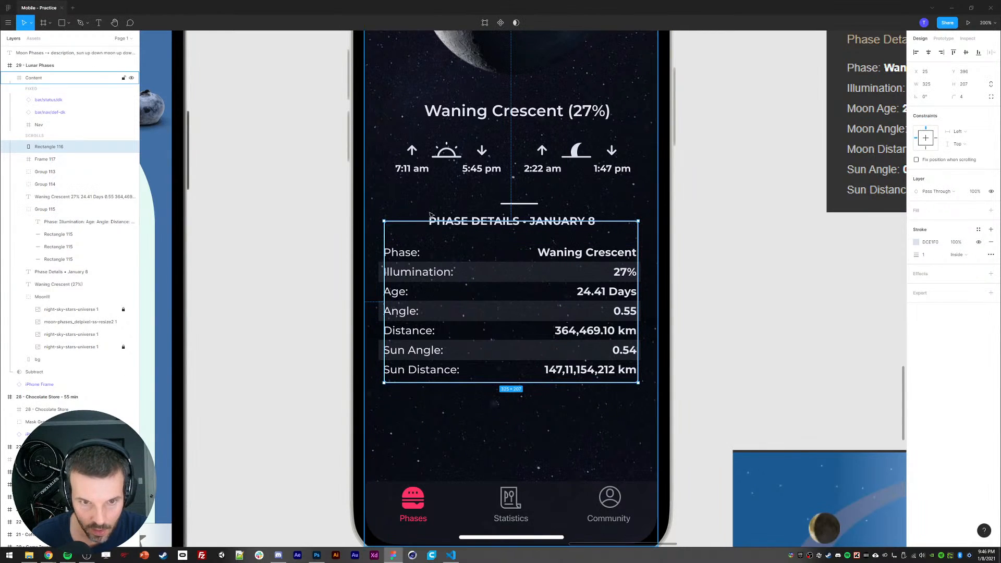
Step: Add a point on the outline's upper edge at each side of the Phase Details heading, and delete the segment between them
key(p)
key(Return)
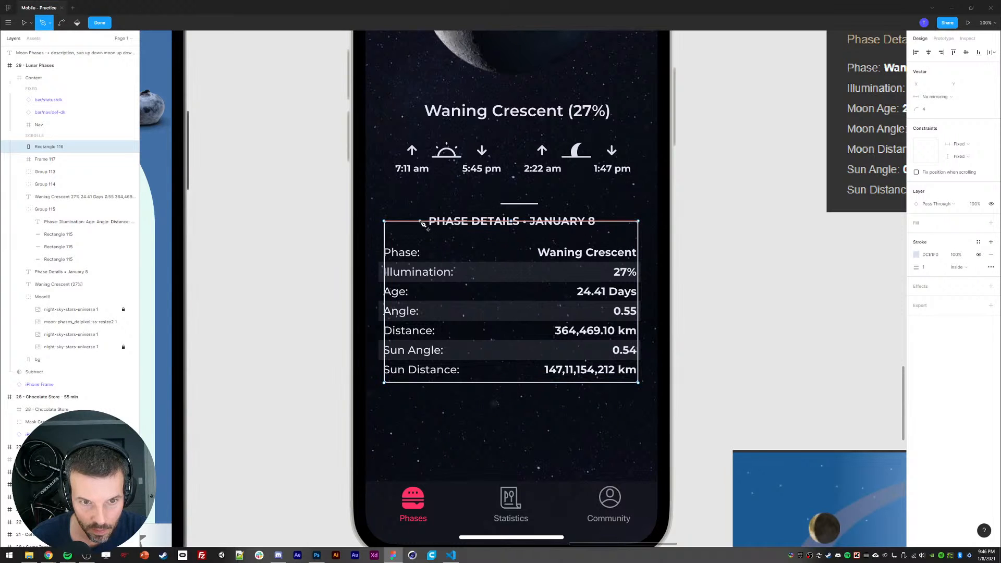
click(417, 221)
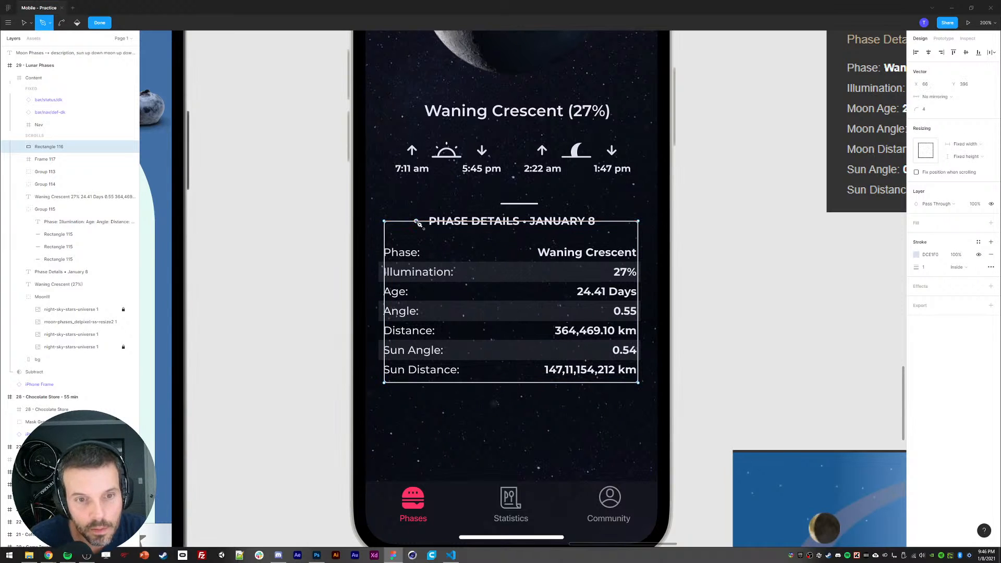
click(605, 222)
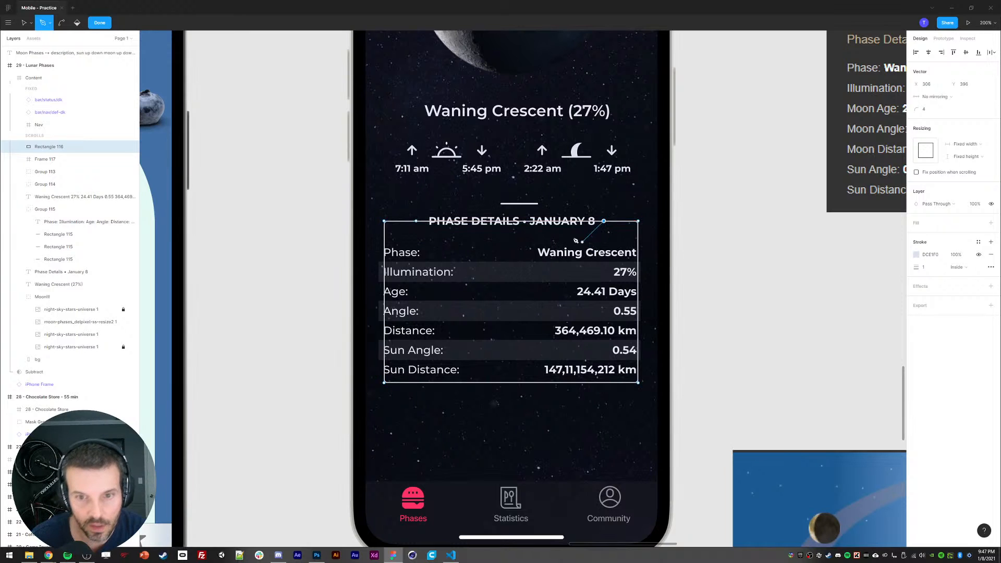
click(543, 222)
key(Delete)
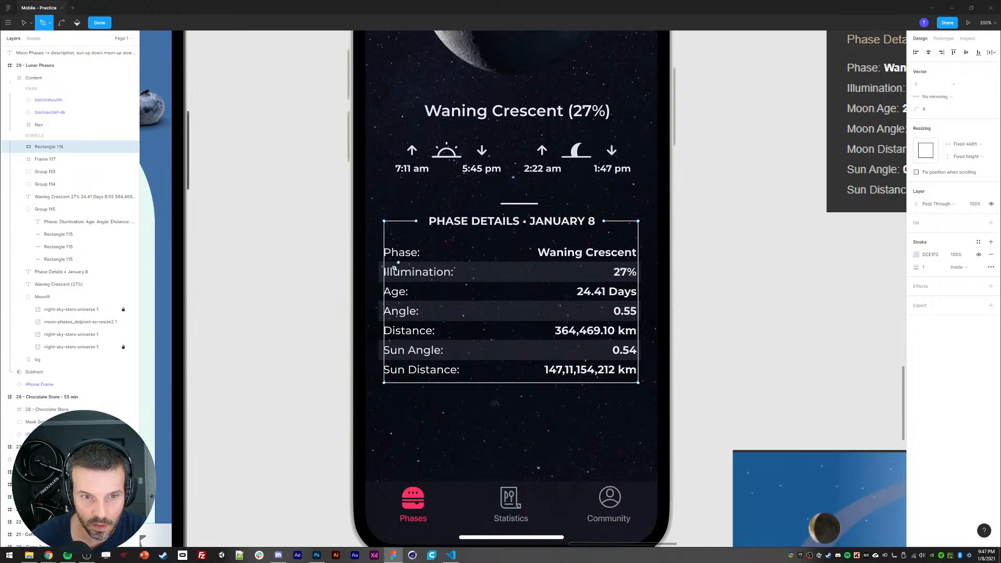
key(Escape)
click(315, 264)
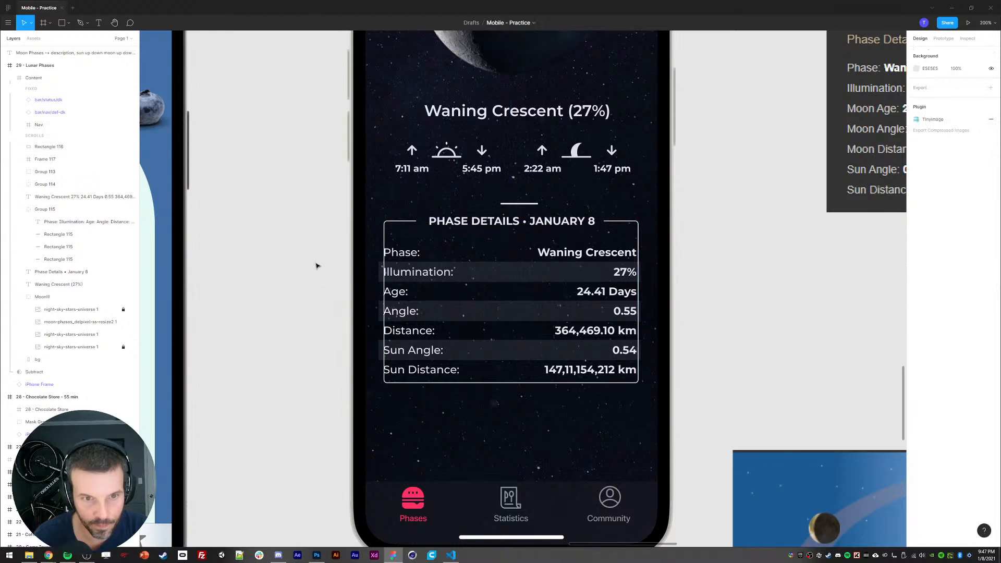
Step: Shift the labels with their stripes, and the value column, inward so both text columns sit inside the frame, with the stripes at X 34
double_click(398, 255)
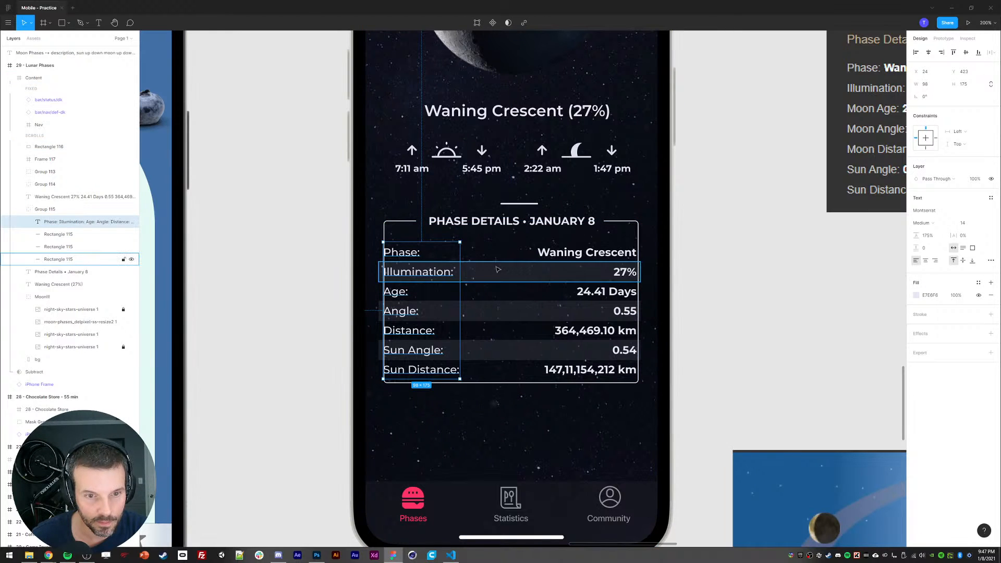
shift+click(58, 260)
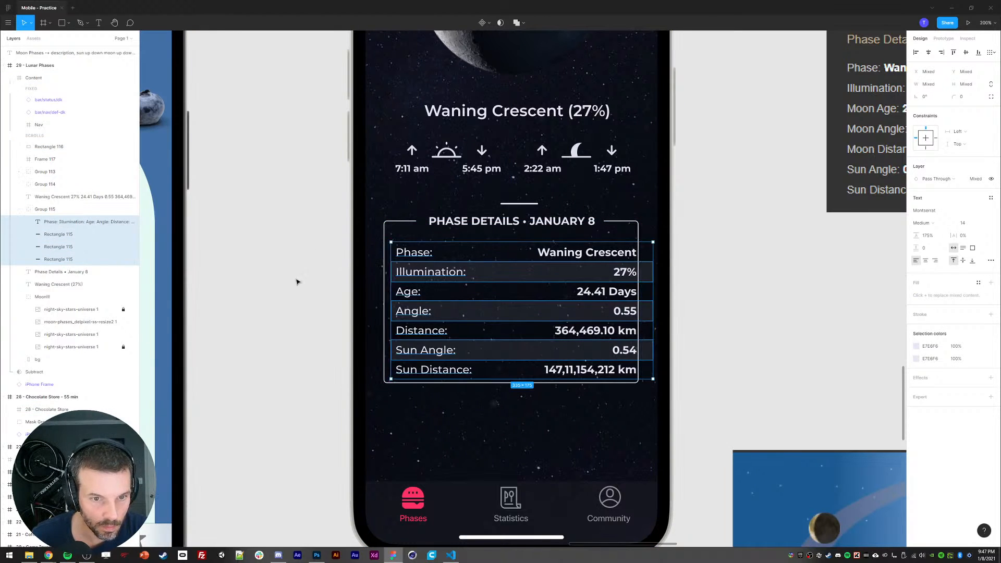
click(251, 295)
double_click(593, 260)
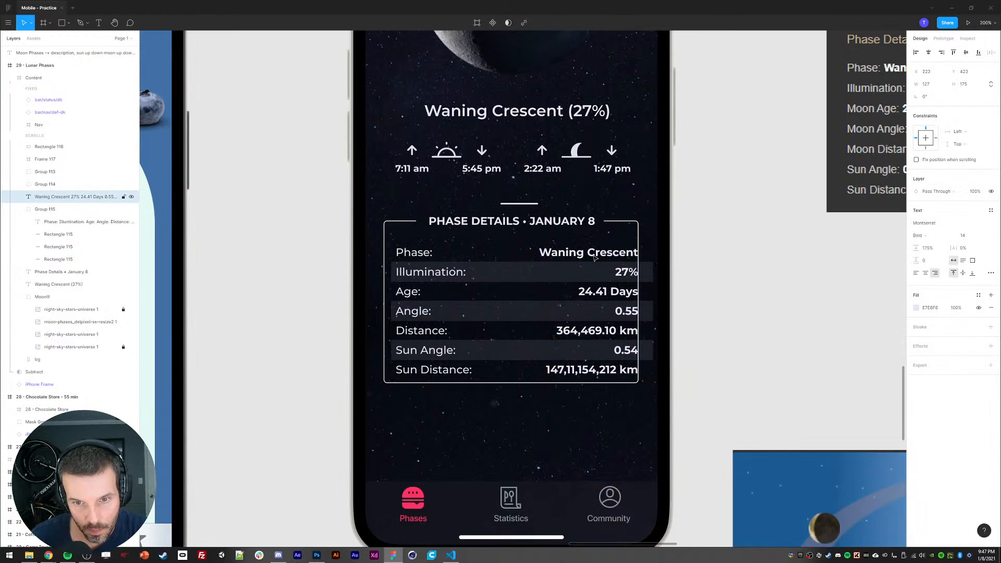
drag(595, 258, 582, 258)
Step: Set the width of all three stripe rectangles to 307 so they fit inside the frame
ctrl+click(646, 272)
ctrl+shift+click(647, 310)
ctrl+shift+click(647, 350)
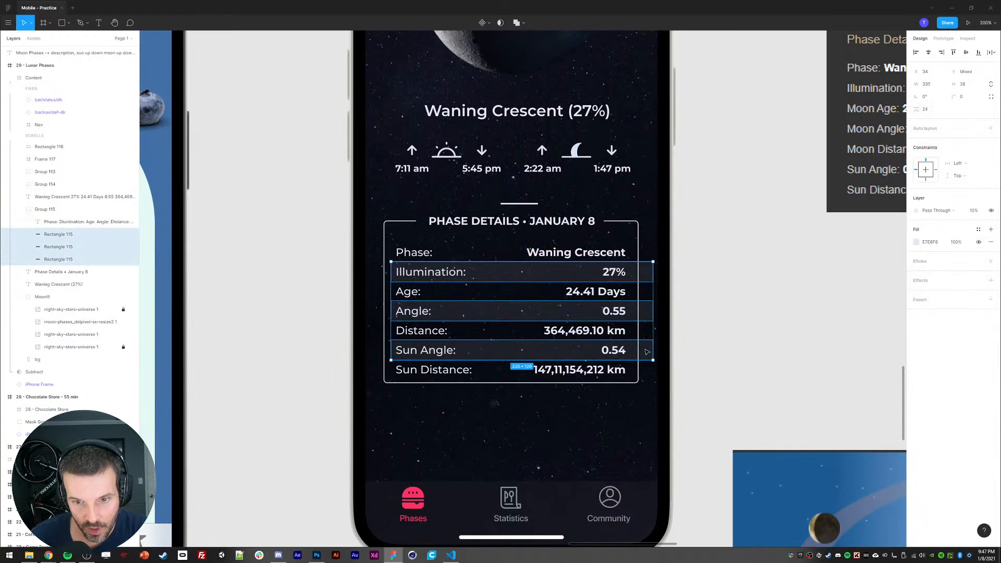
click(933, 85)
text(319)
key(Return)
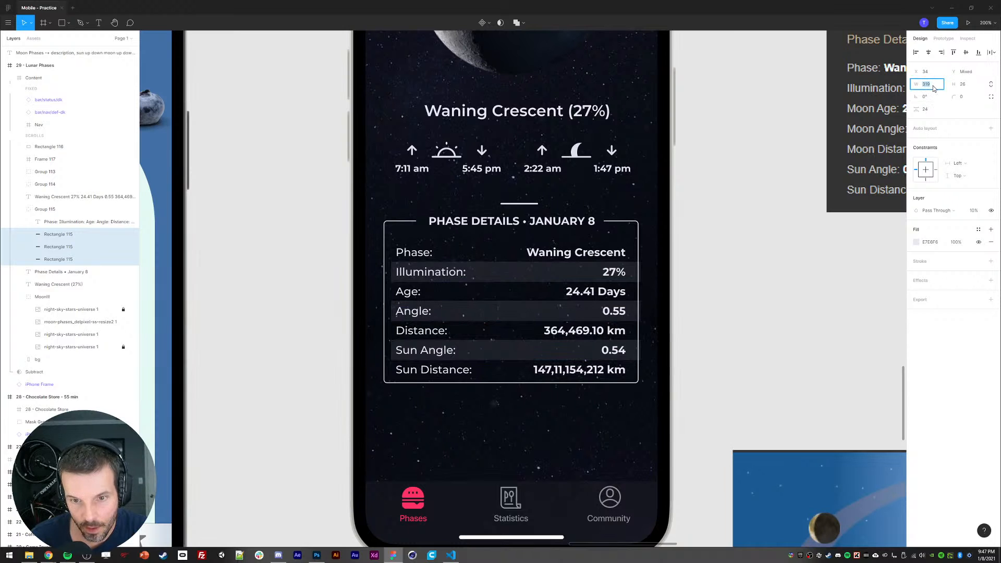
key(Down)
key(Down)
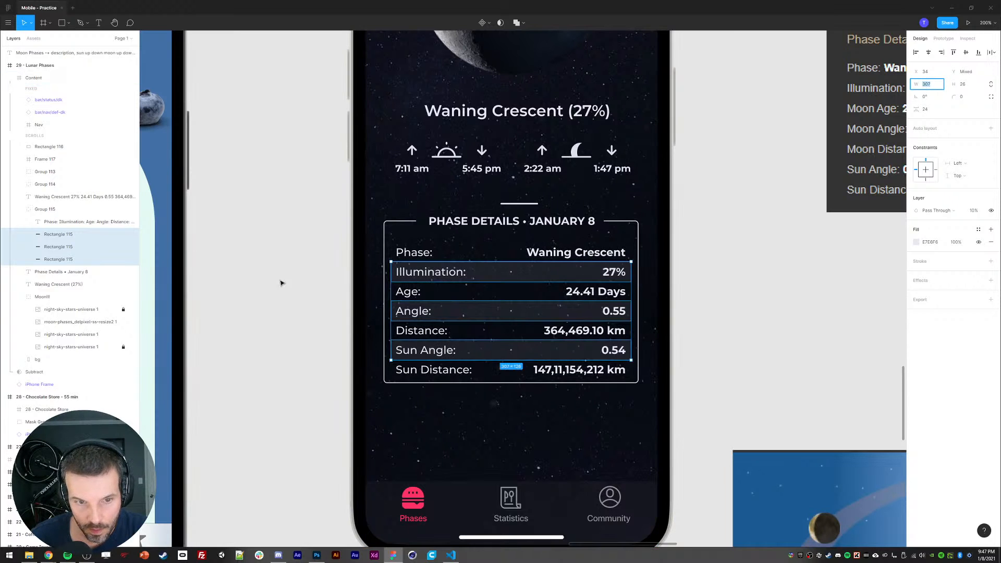
click(284, 299)
Step: Remove the short divider above the Phase Details heading, and group the heading, values, striped labels and outline beneath the Waning Crescent title layer
scroll(284, 300, down, 3)
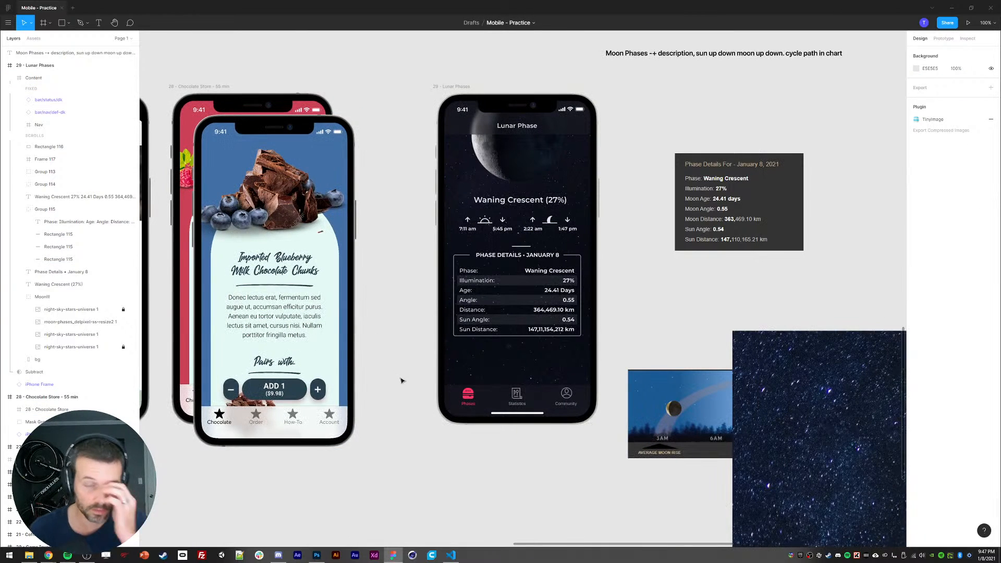
click(494, 254)
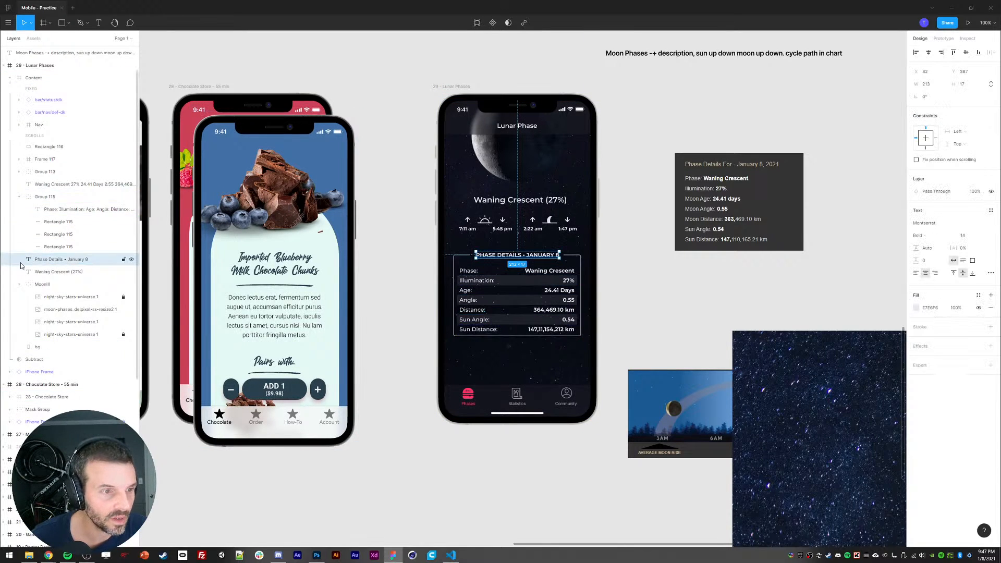
click(19, 197)
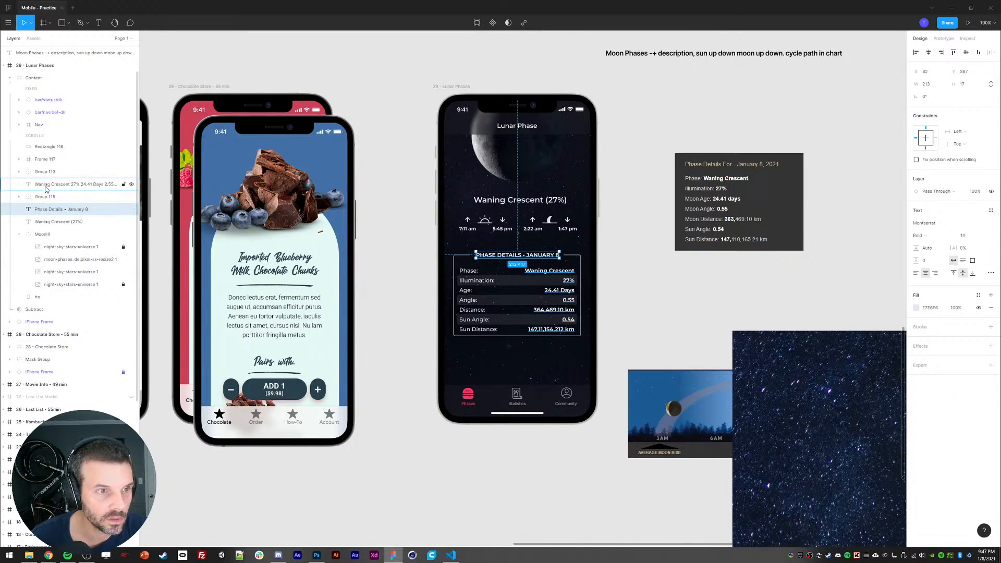
shift+click(52, 185)
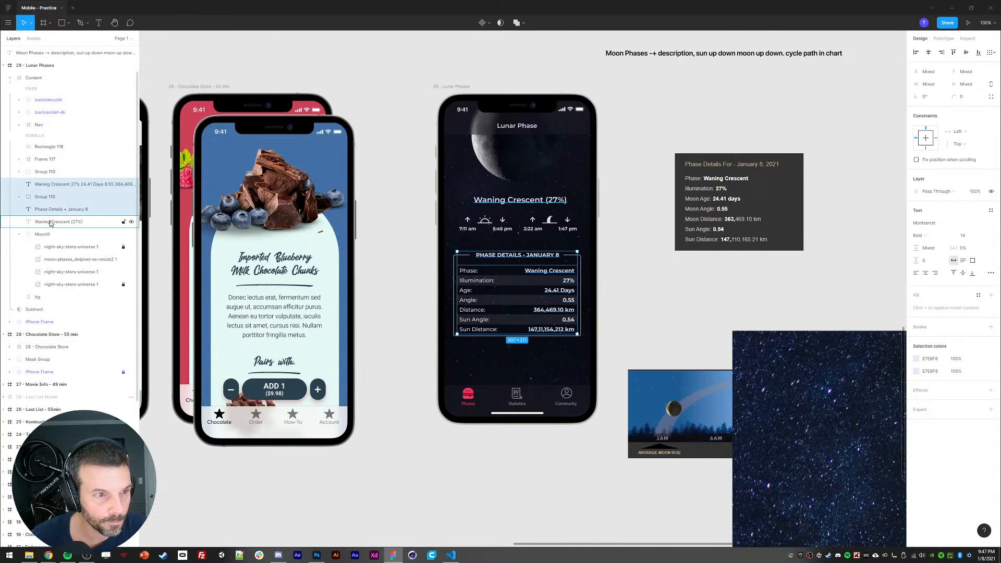
shift+click(452, 280)
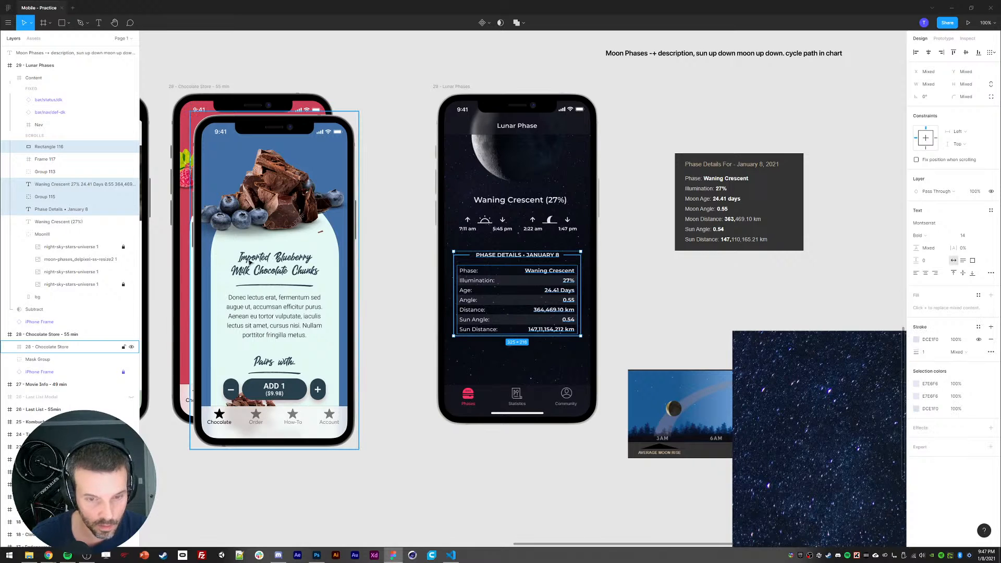
key(ctrl+g)
drag(58, 153, 46, 192)
click(19, 197)
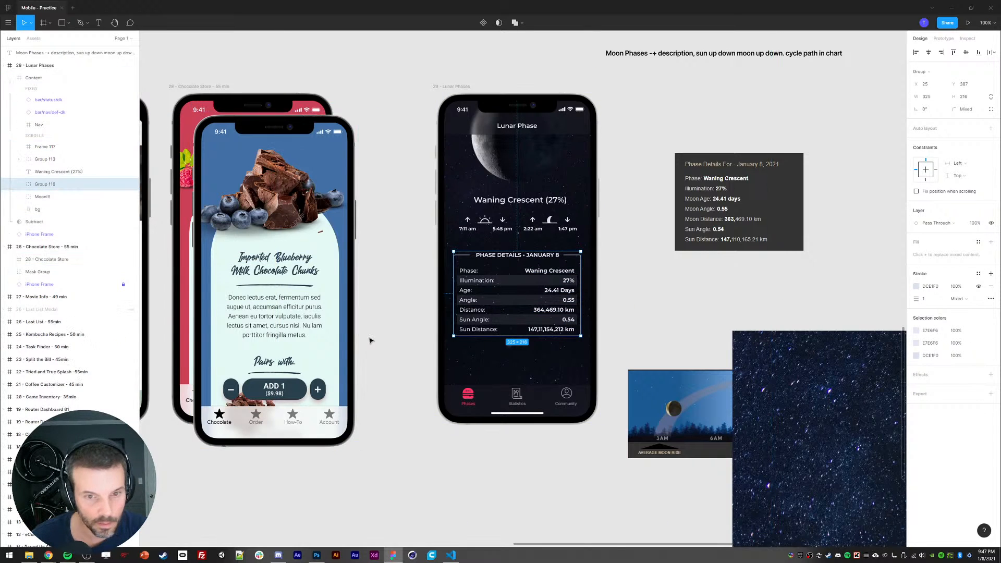
Step: Move the grouped phase details table up to Y 371
key(shift+Up)
key(shift+Up)
key(shift+Up)
key(shift+Up)
key(shift+Down)
key(shift+Down)
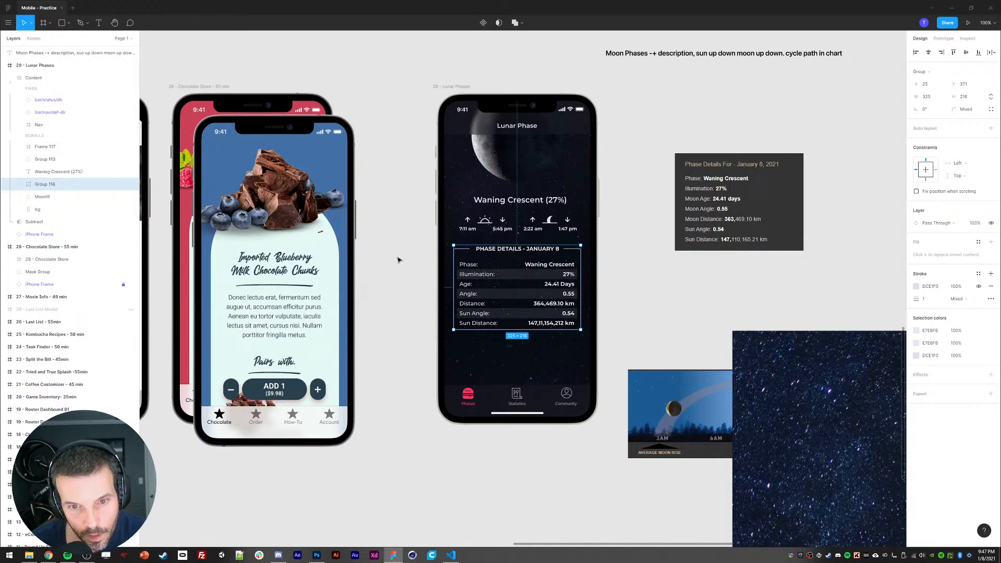
Step: Delete the Phase Details reference image beside the phone
click(411, 259)
click(720, 206)
key(Delete)
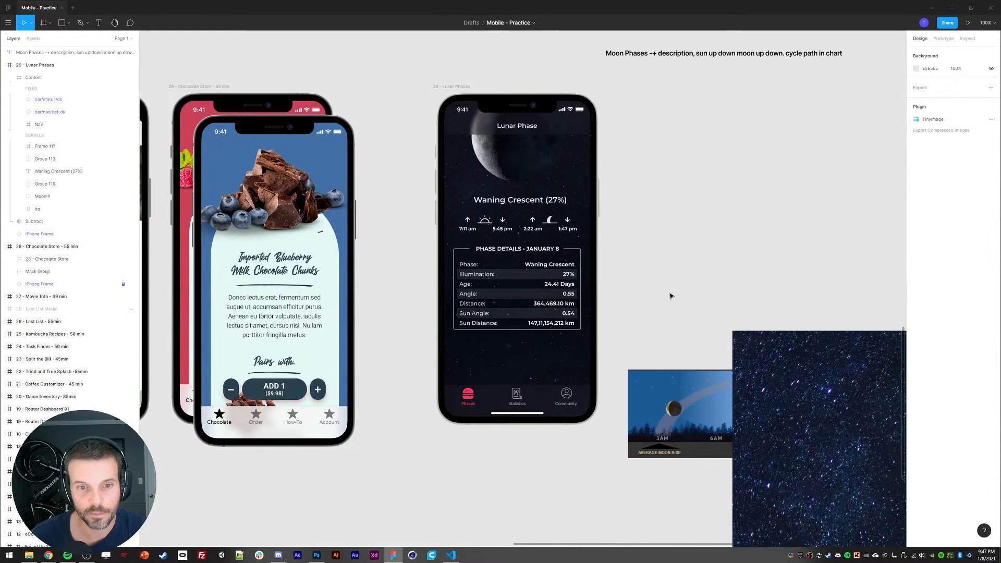
Step: Get the Next Cycle moon chart image from the browser and paste it beside the phone as a reference
drag(652, 256, 537, 366)
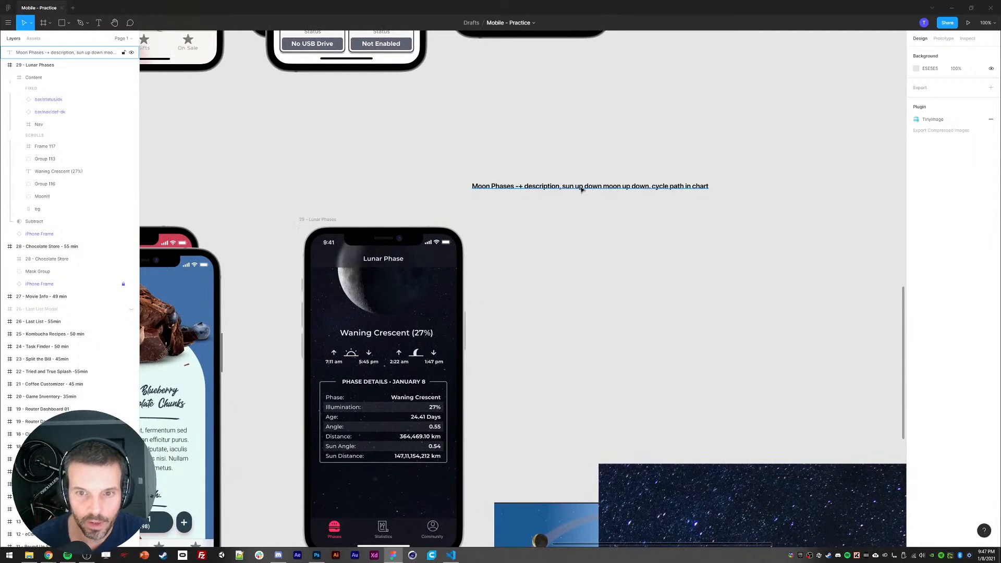
click(582, 188)
scroll(590, 275, down, 3)
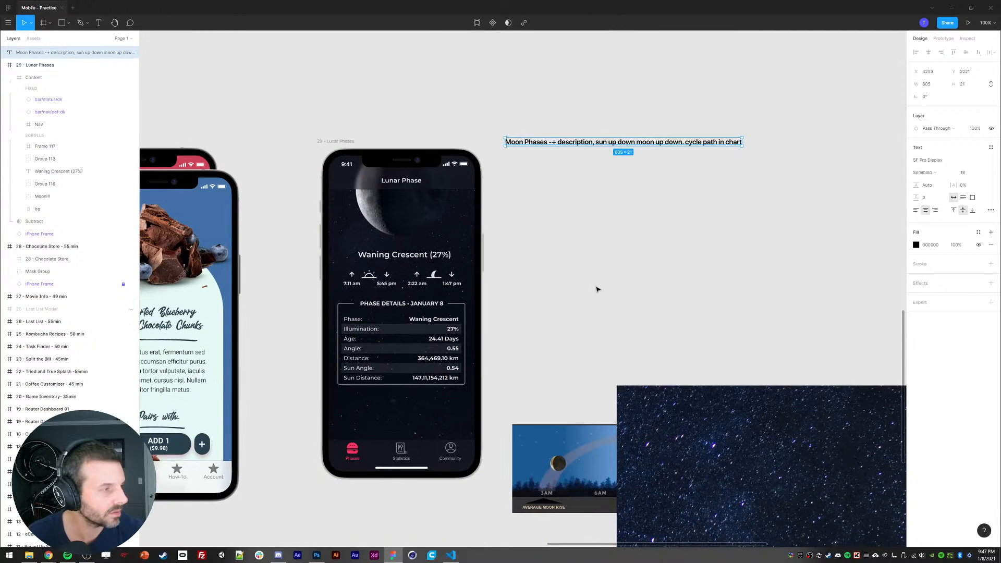
key(alt+Tab)
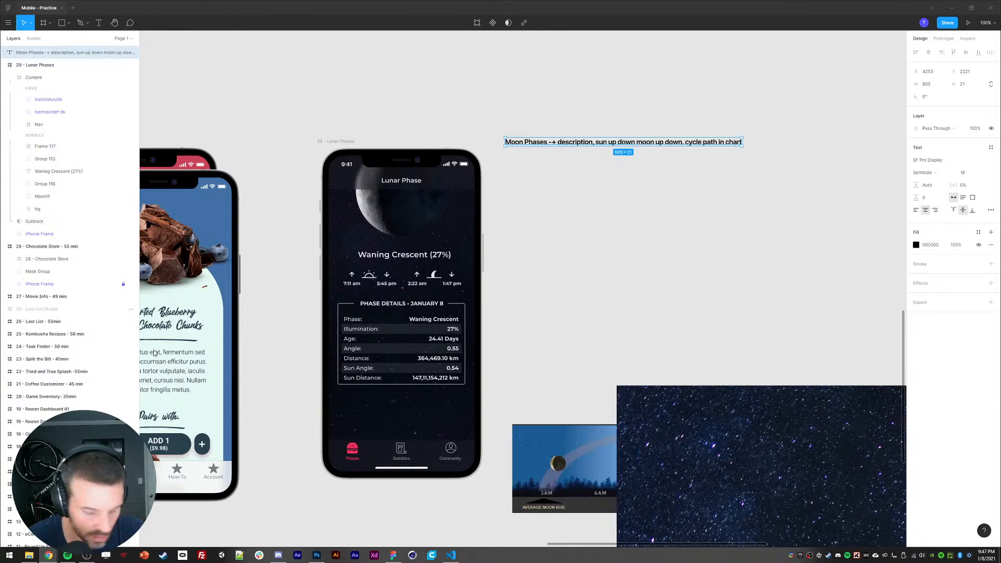
key(alt+Tab)
key(ctrl+v)
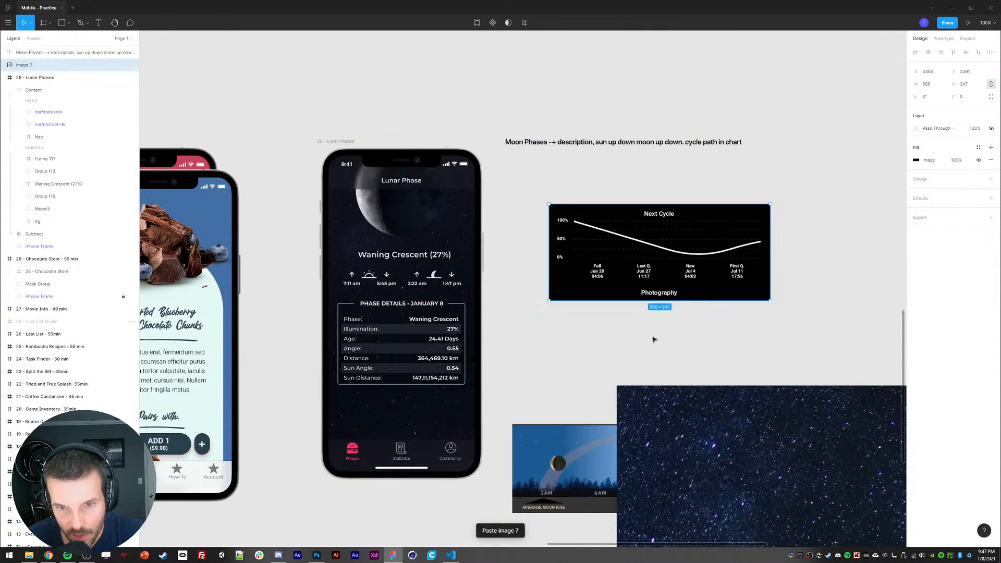
click(637, 353)
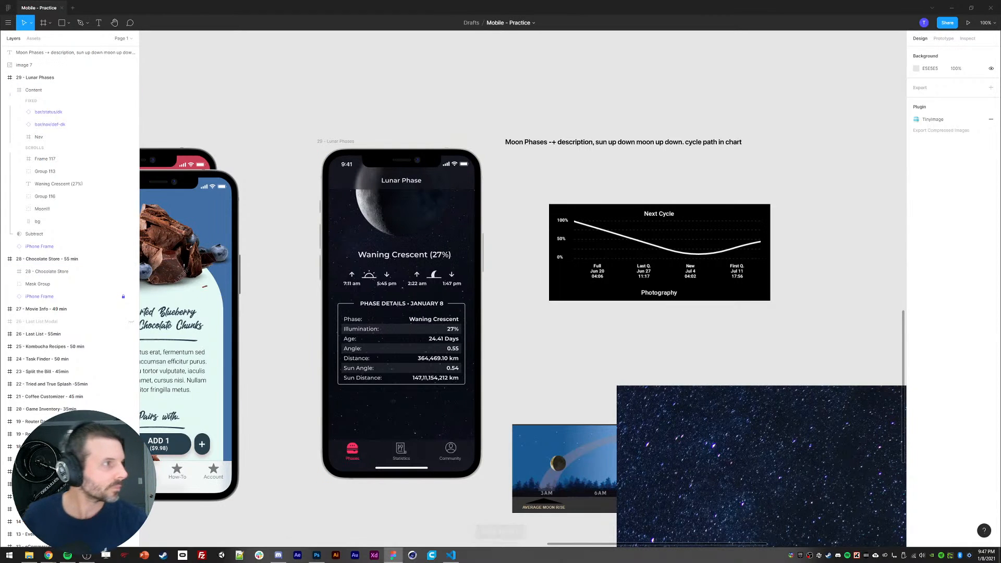
key(alt+Tab)
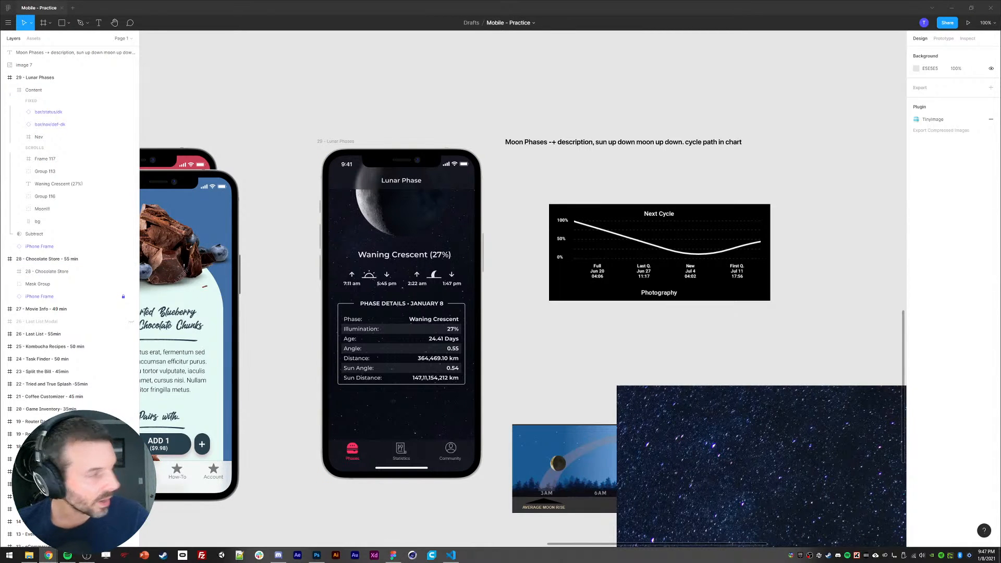
key(alt+Tab)
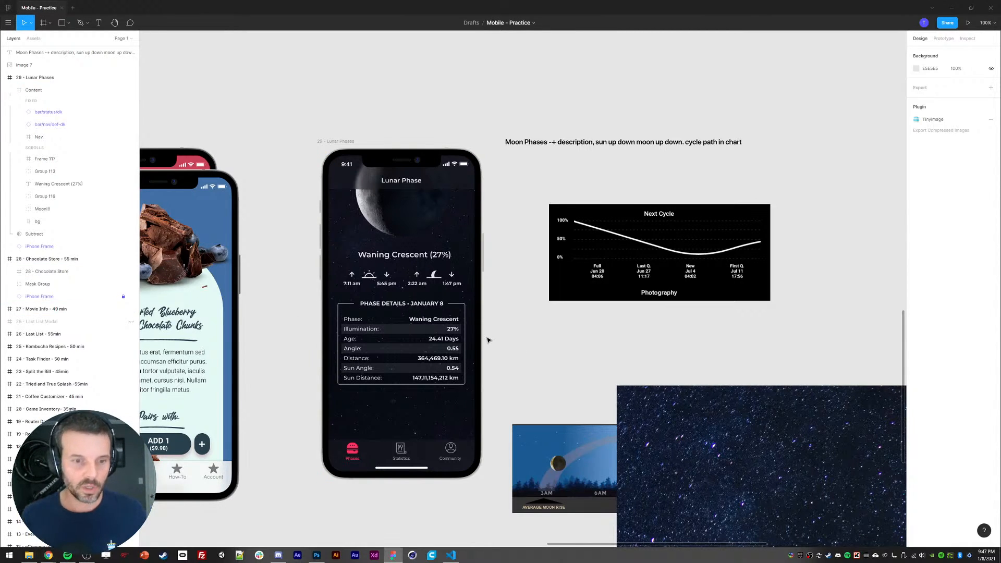
Step: Set the opacity of the three stripe rectangles in the details table to 5%
drag(604, 342, 611, 318)
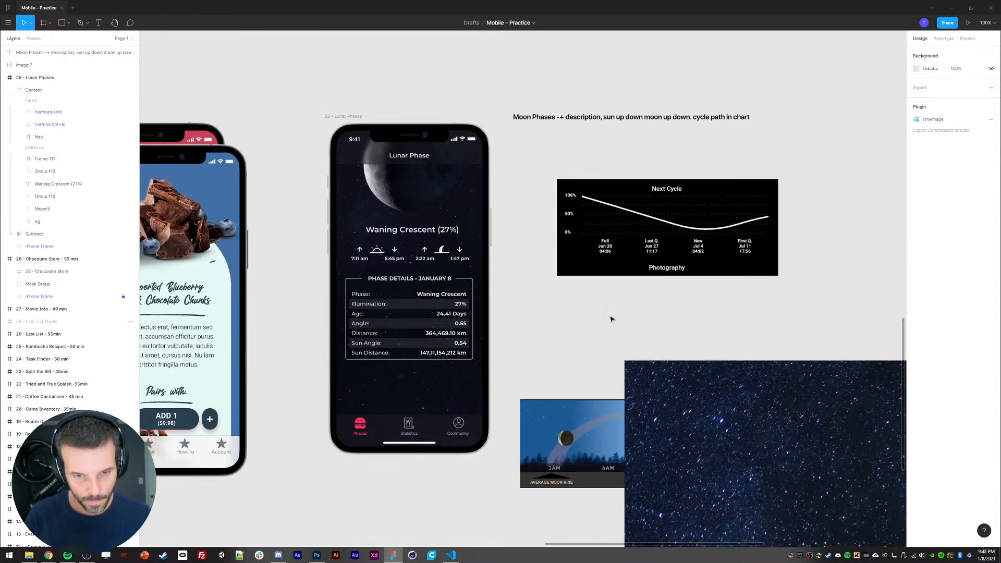
ctrl+click(413, 307)
ctrl+shift+click(412, 328)
ctrl+shift+click(412, 344)
key(0)
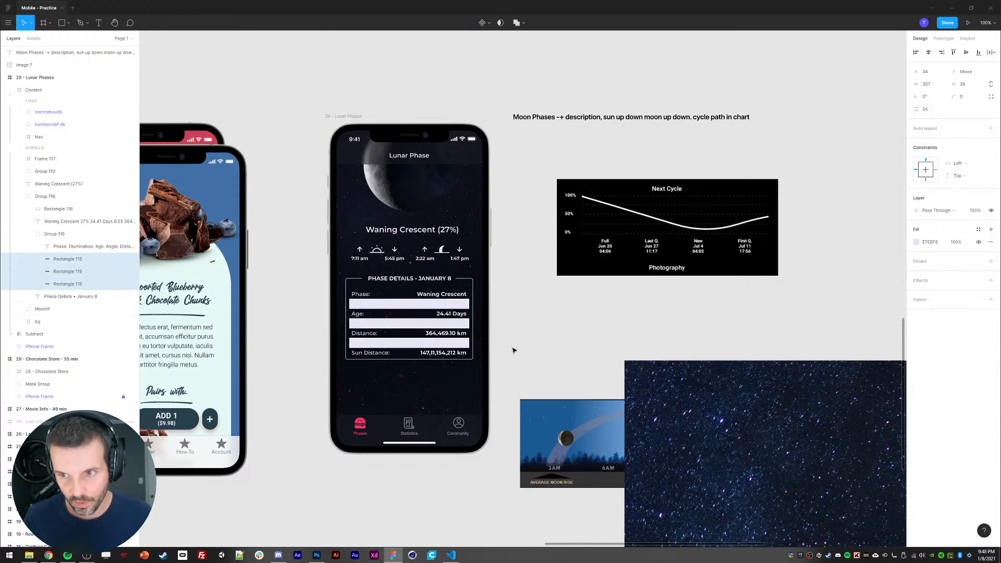
key(5)
click(500, 338)
Step: Left-align the text of the phase details value column and move the column closer to the labels
drag(293, 328, 361, 255)
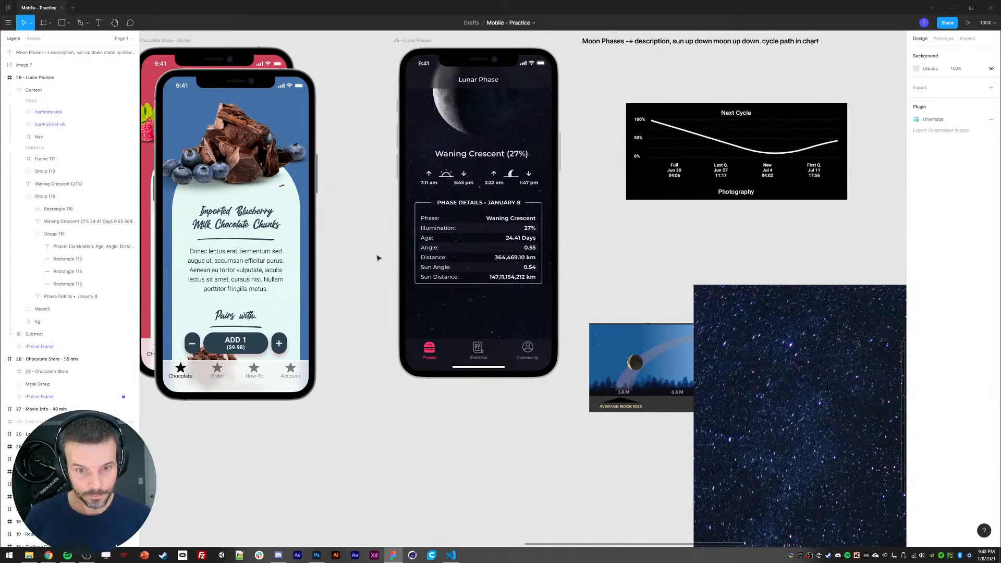
click(86, 221)
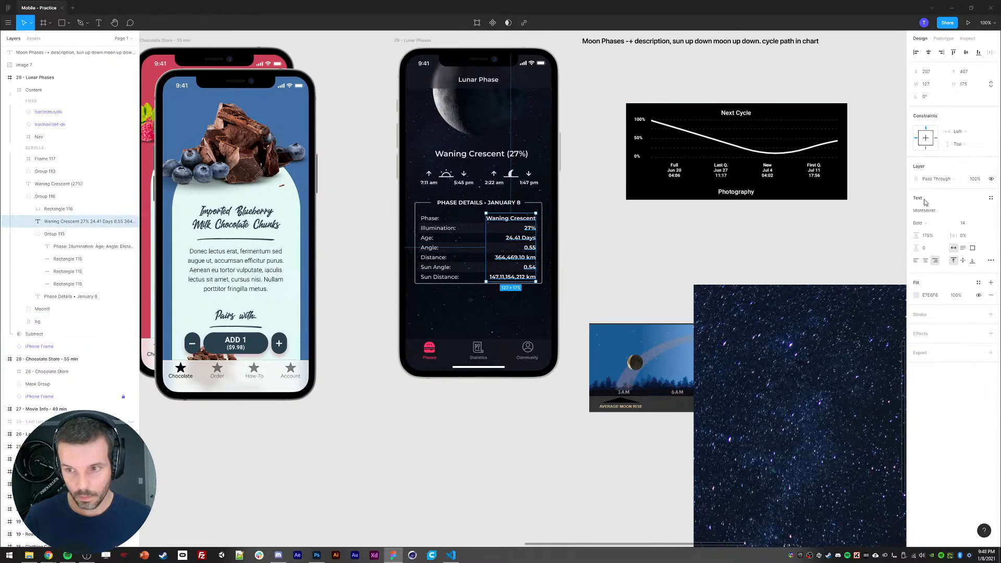
click(918, 261)
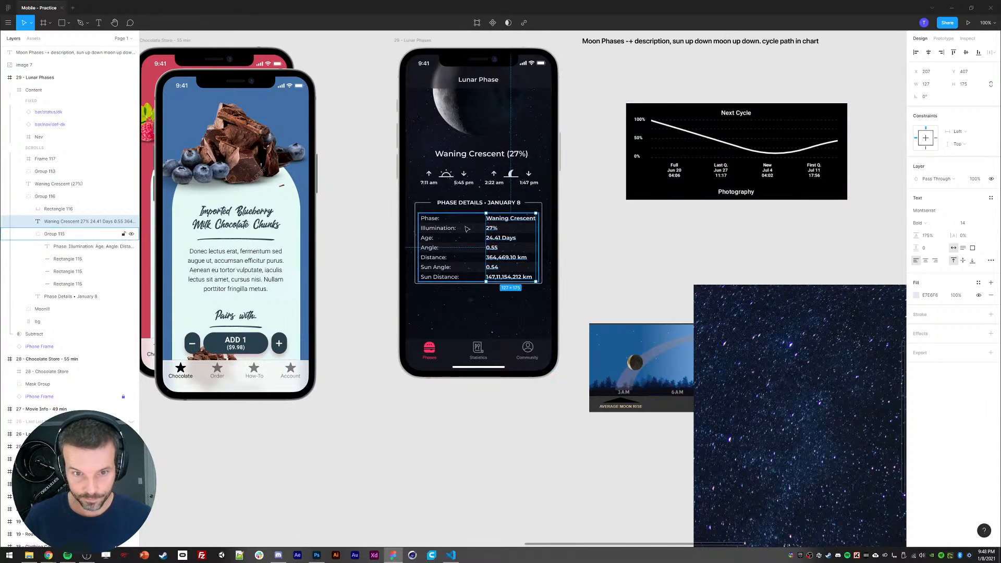
drag(495, 219, 487, 222)
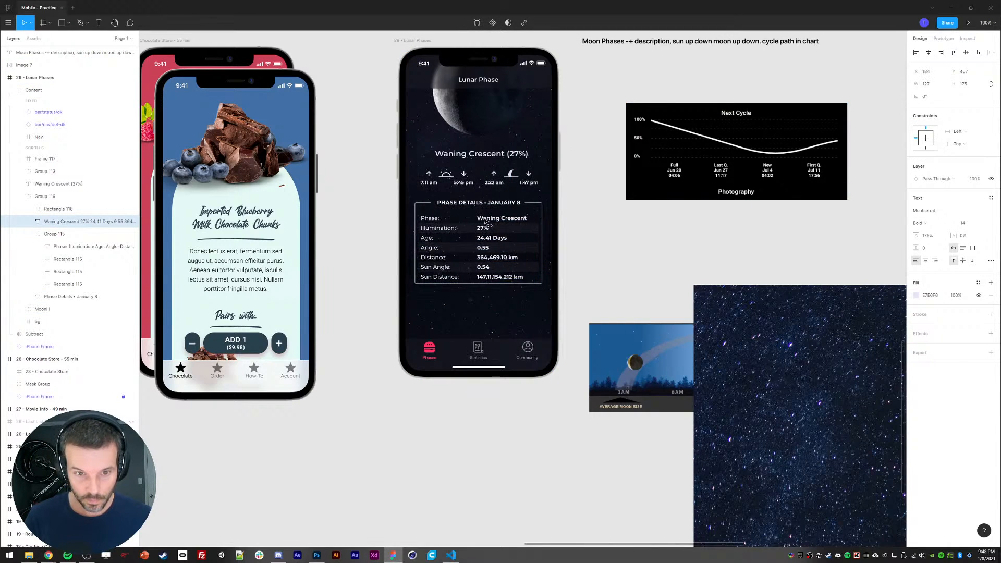
click(359, 235)
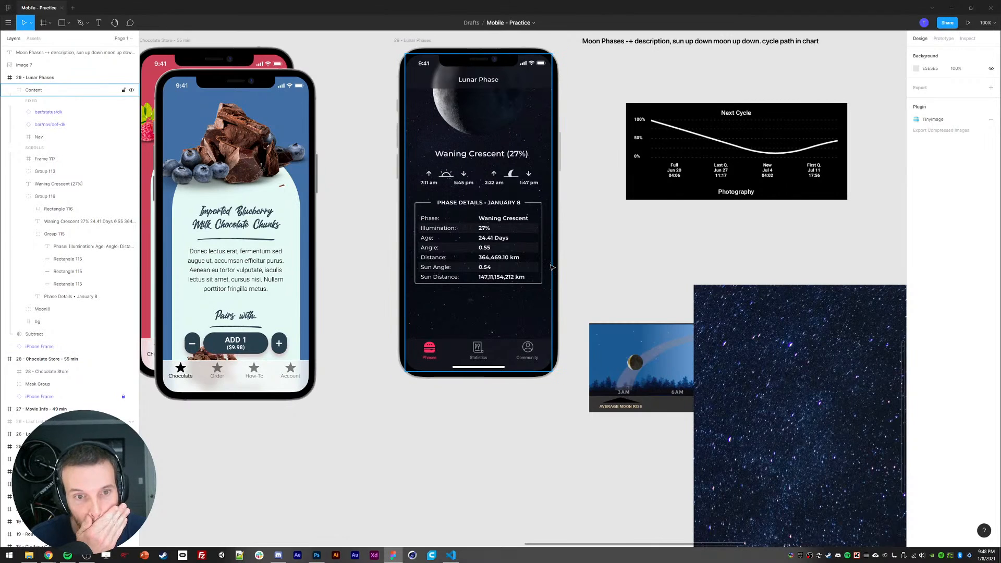
Step: Align the Waning Crescent title and the Phase Details heading to a common horizontal center
drag(346, 200, 343, 222)
ctrl+click(460, 225)
shift+click(463, 176)
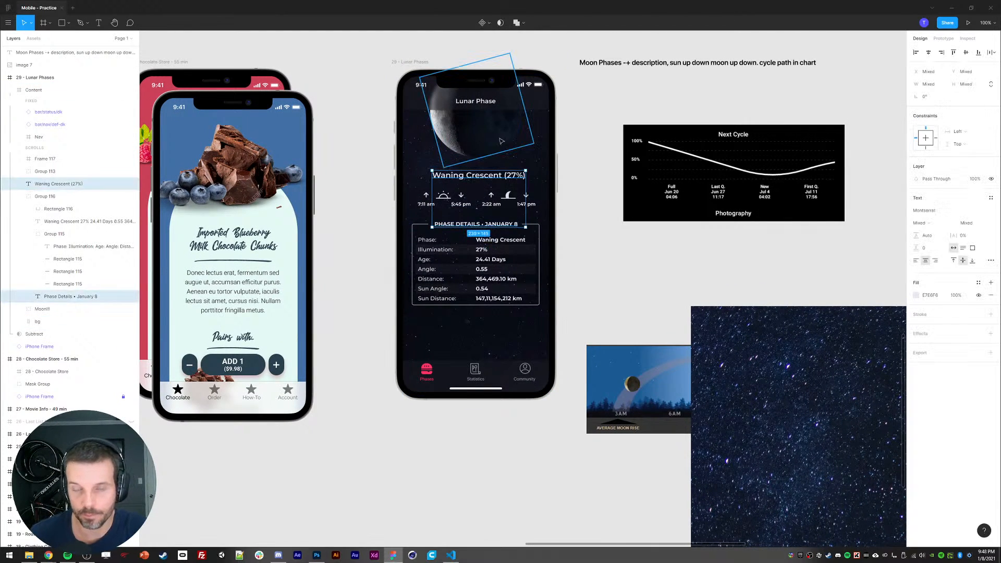
click(928, 53)
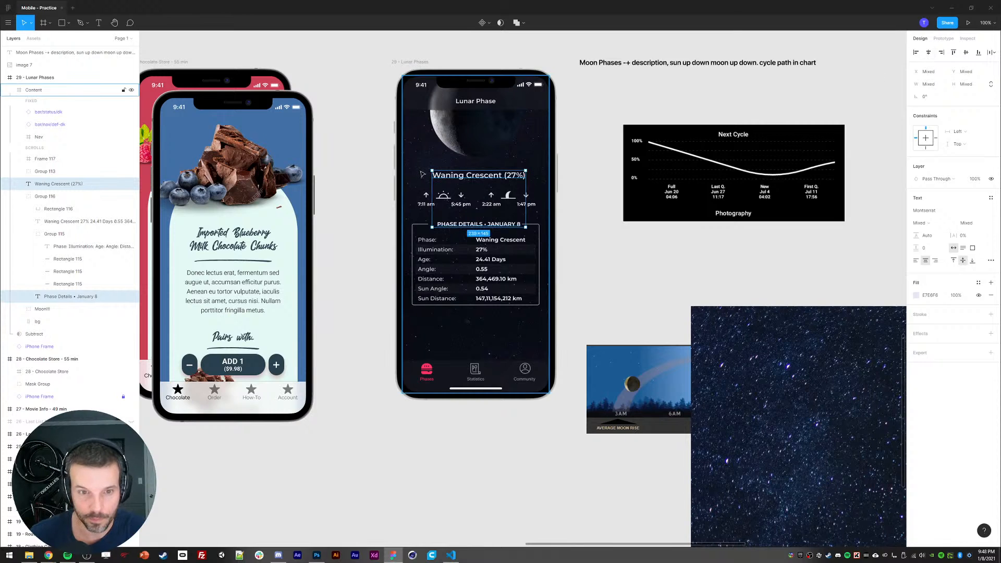
click(613, 277)
Step: Center the Phase Details heading, the Waning Crescent title and the details table horizontally, one at a time
ctrl+click(496, 225)
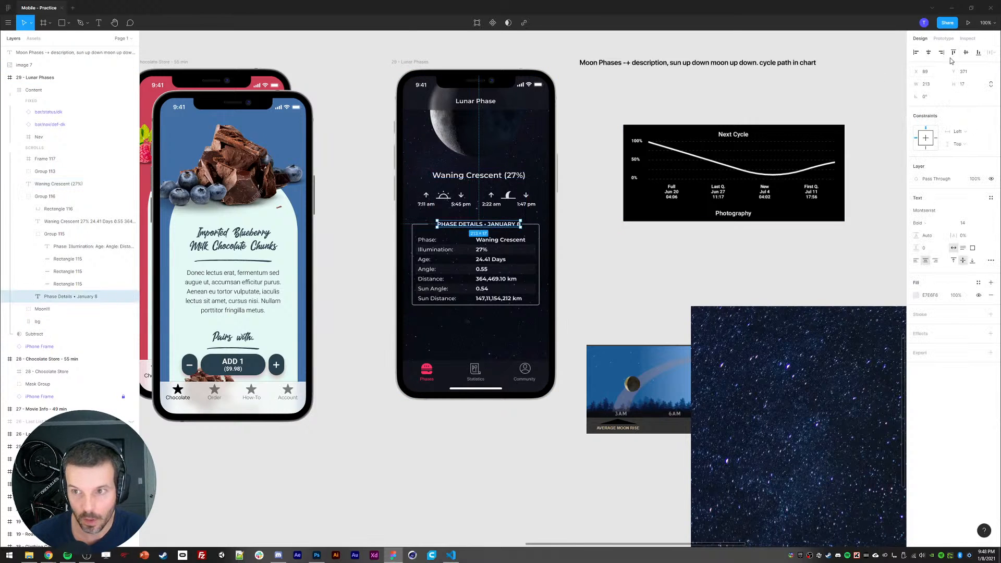
click(928, 54)
click(359, 183)
ctrl+click(455, 178)
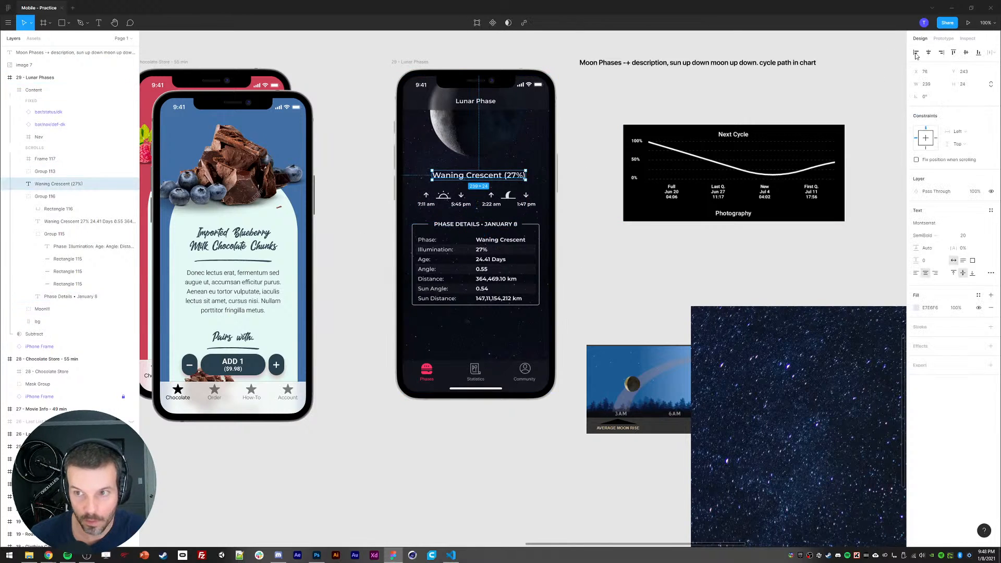
click(929, 53)
click(347, 239)
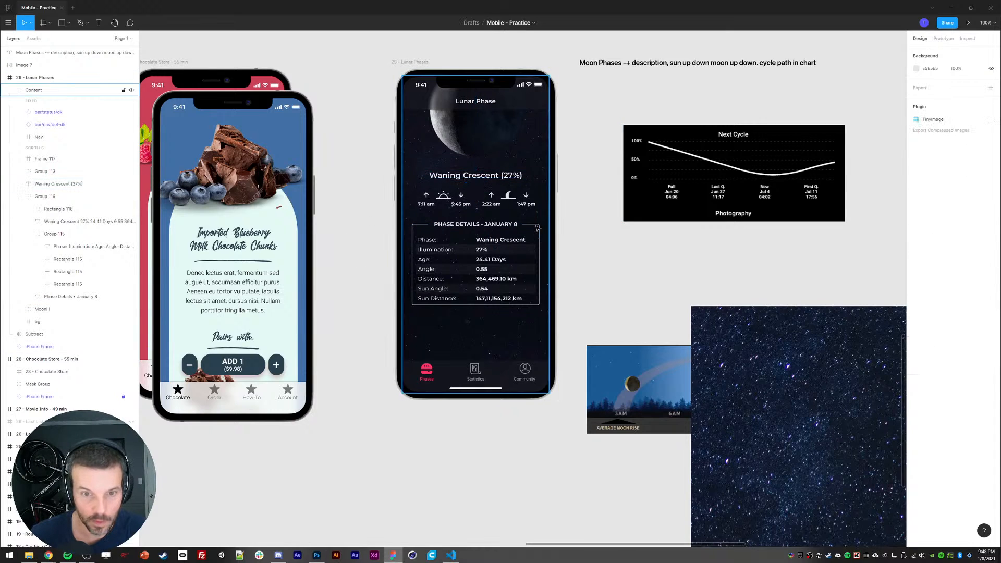
ctrl+click(417, 266)
click(929, 53)
click(641, 256)
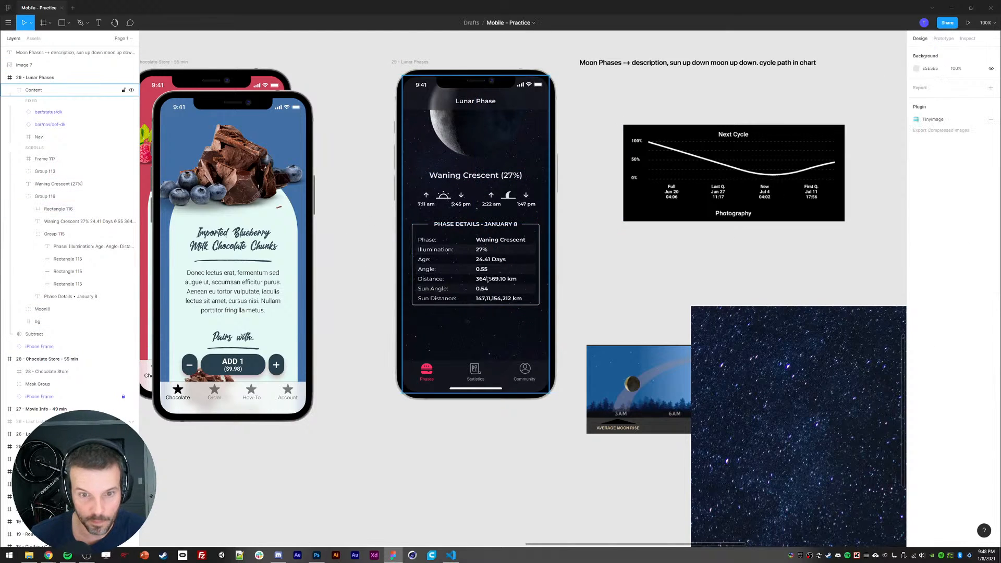
Step: Combine the Waning Crescent title, the sun and moon times group and the details table into a vertical auto layout
mouse_move(367, 250)
mouse_down()
mouse_move(356, 263)
mouse_move(362, 244)
mouse_up()
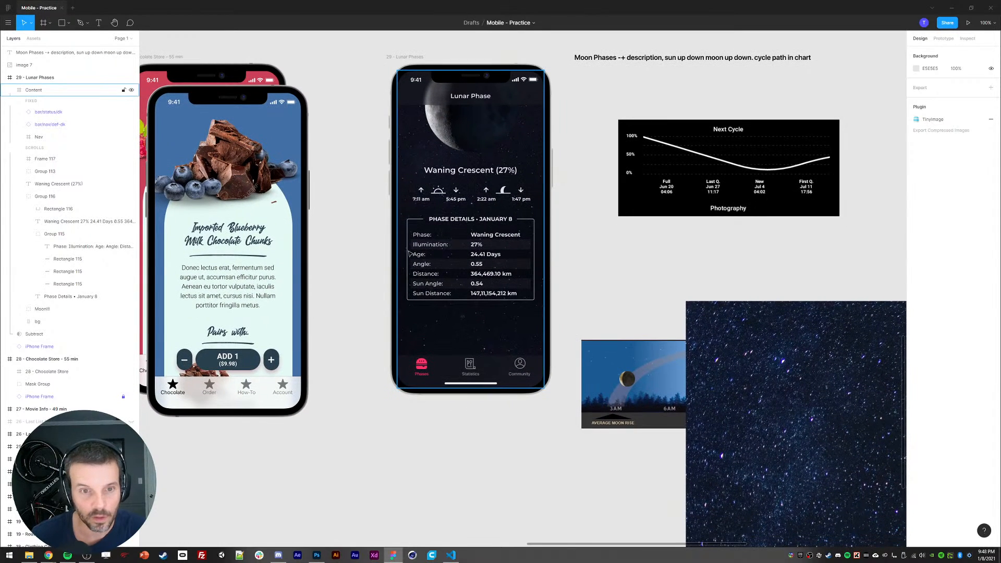
click(425, 254)
shift+click(45, 171)
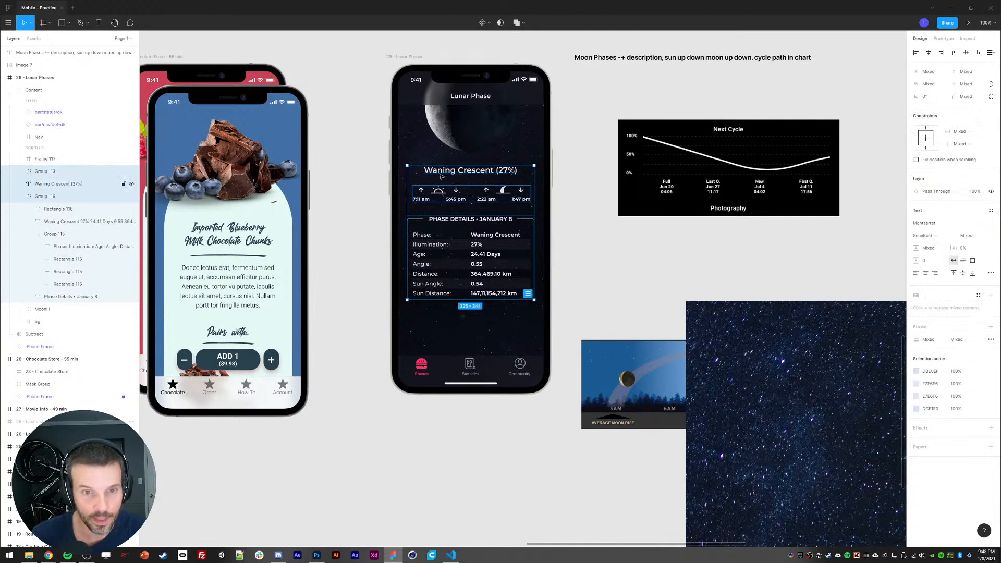
click(23, 197)
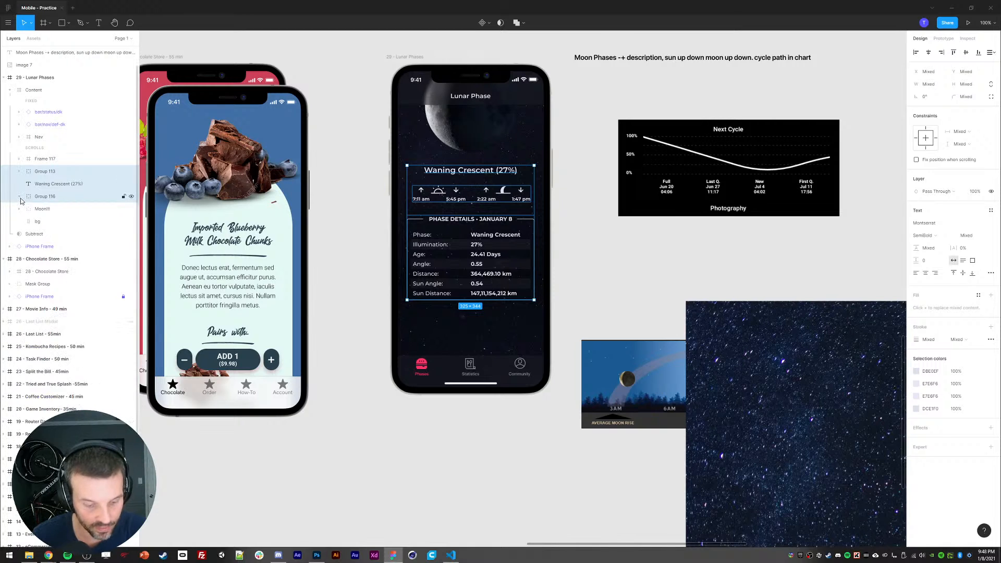
key(shift+a)
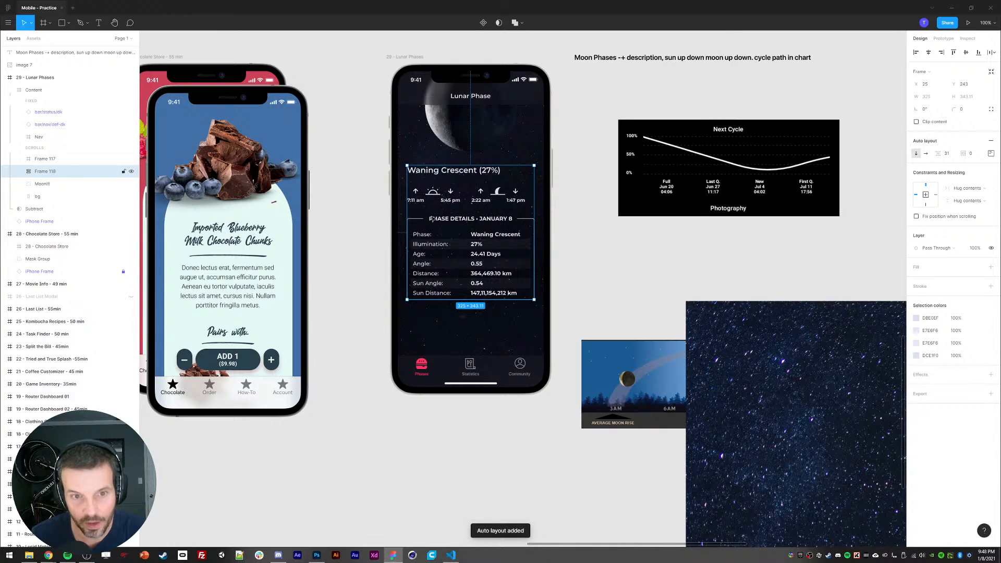
Step: Set the auto layout's alignment to top center and its item spacing to 32
click(991, 154)
click(965, 181)
click(947, 154)
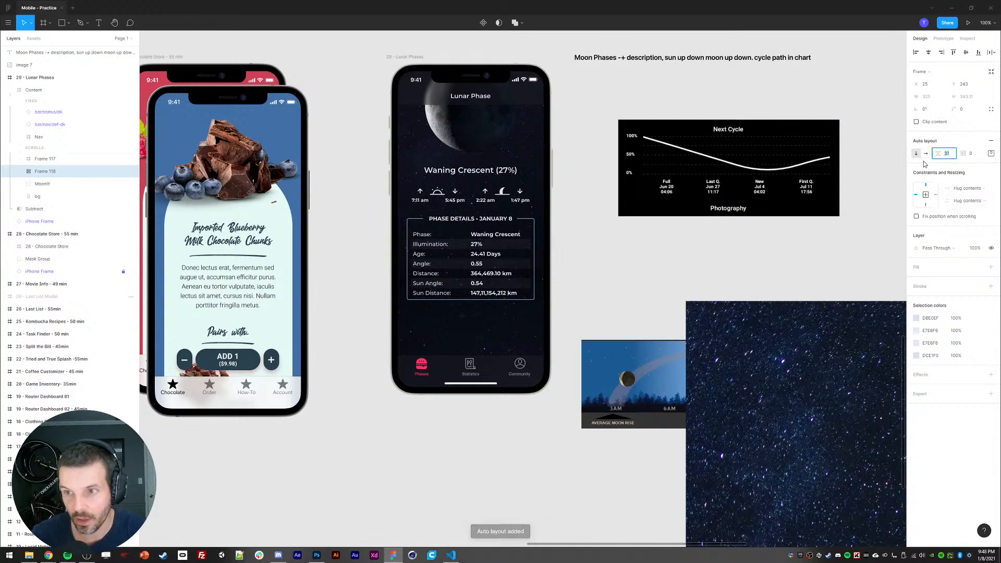
text(32)
key(Return)
click(329, 285)
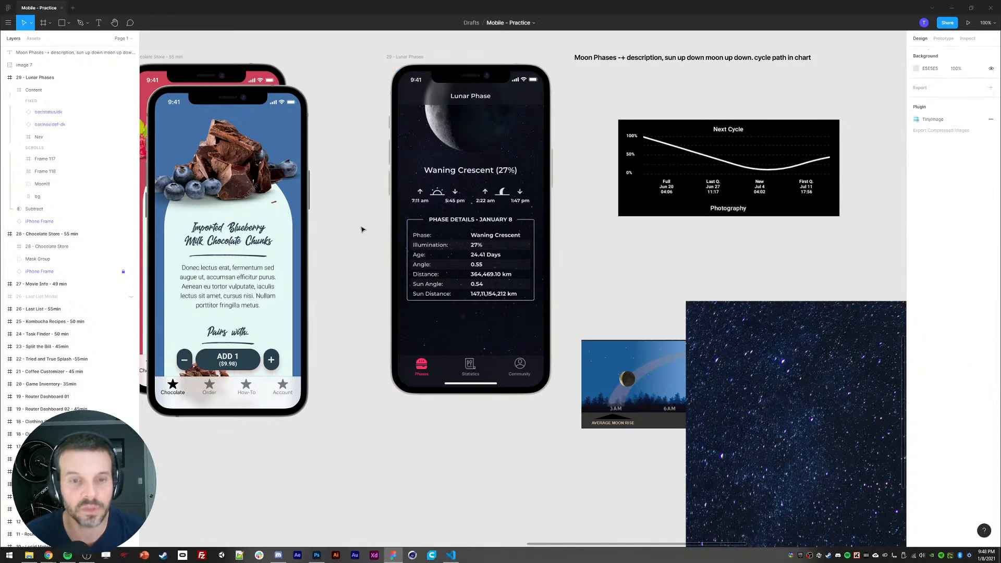
Step: Try to move the date strip frame down onto the Lunar Phases screen by itself
scroll(362, 224, up, 1)
click(41, 171)
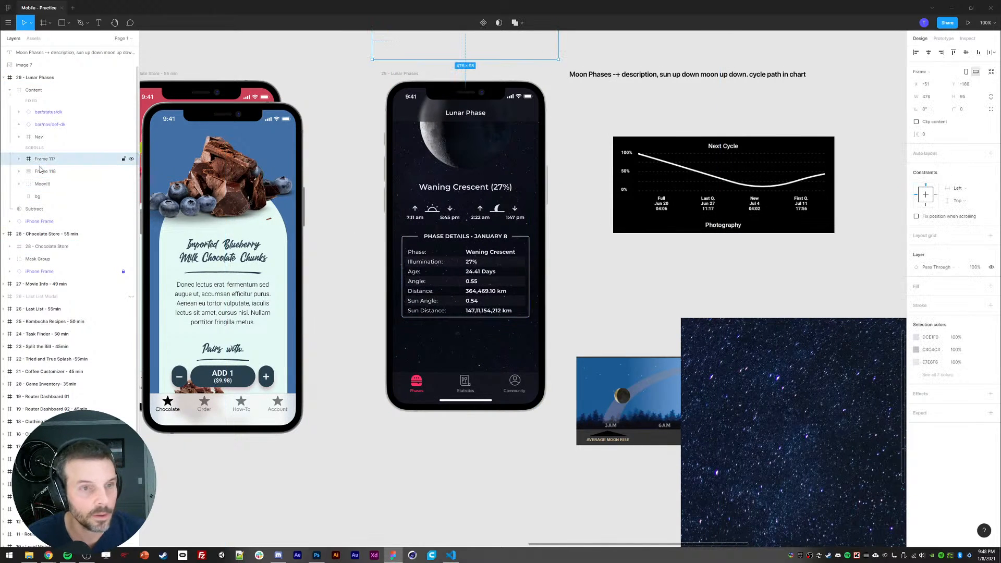
click(45, 159)
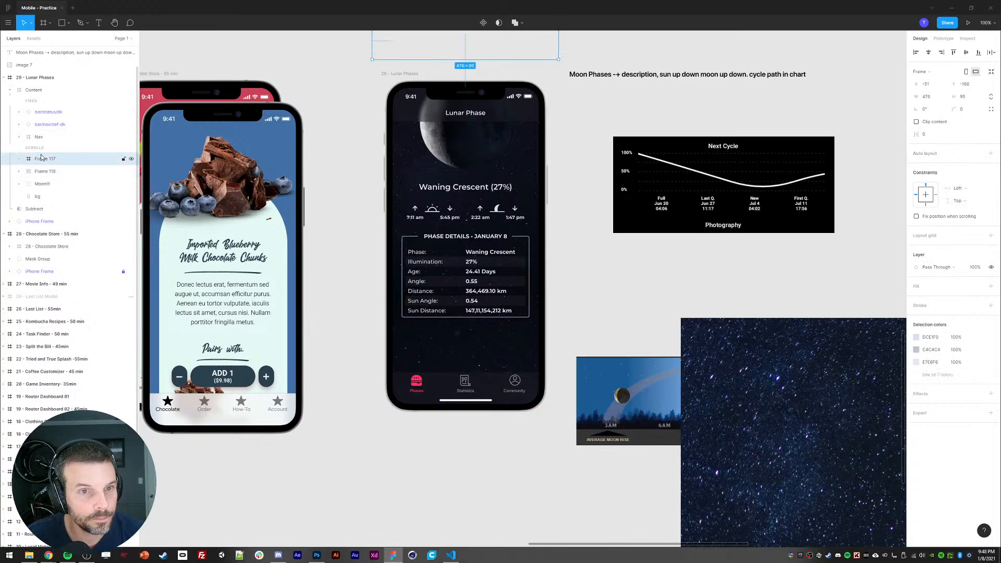
scroll(368, 187, up, 6)
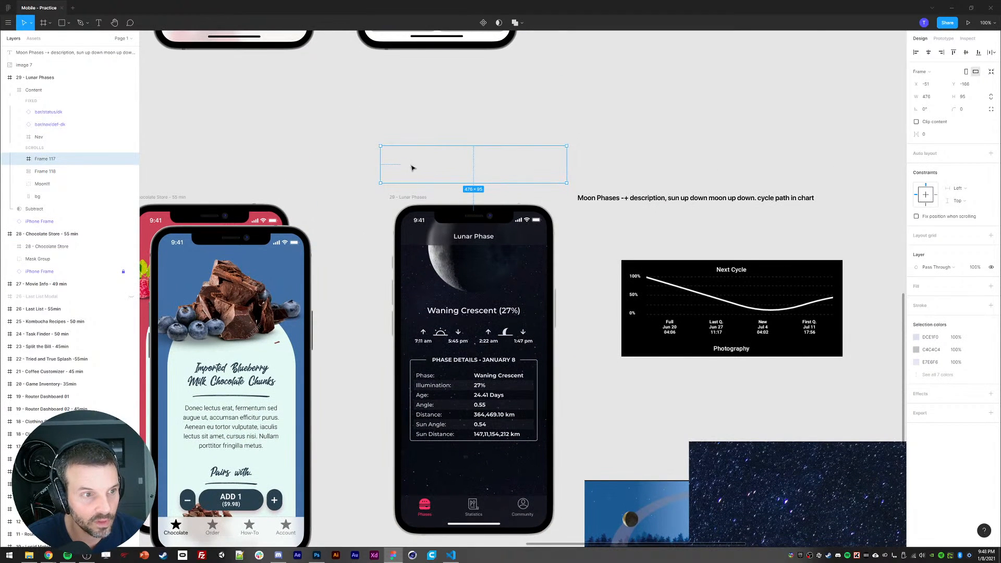
drag(412, 168, 441, 286)
key(ctrl+z)
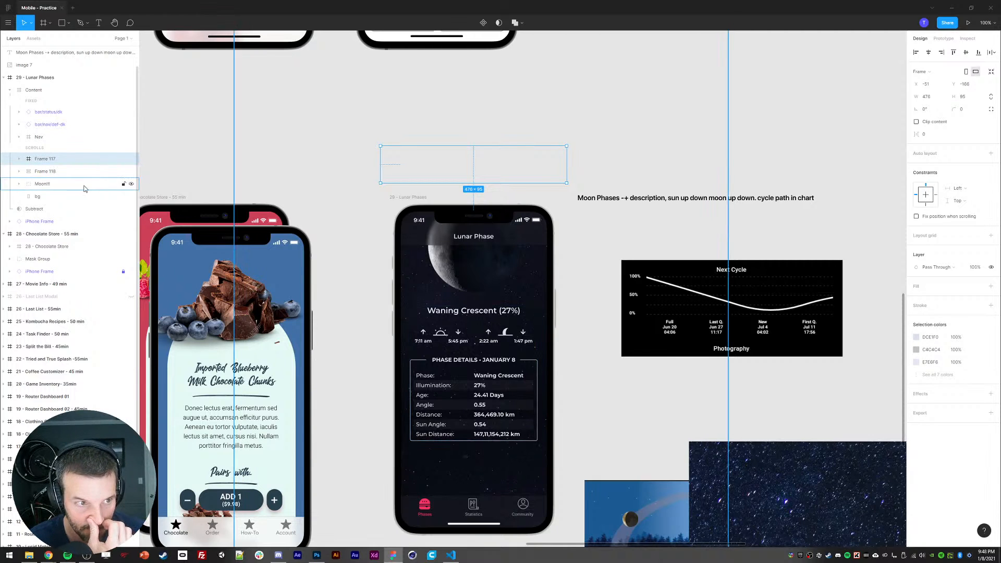
Step: Move the date strip, details layout, moon group and bg down together so the date strip sits just below the Lunar Phase header
shift+click(44, 183)
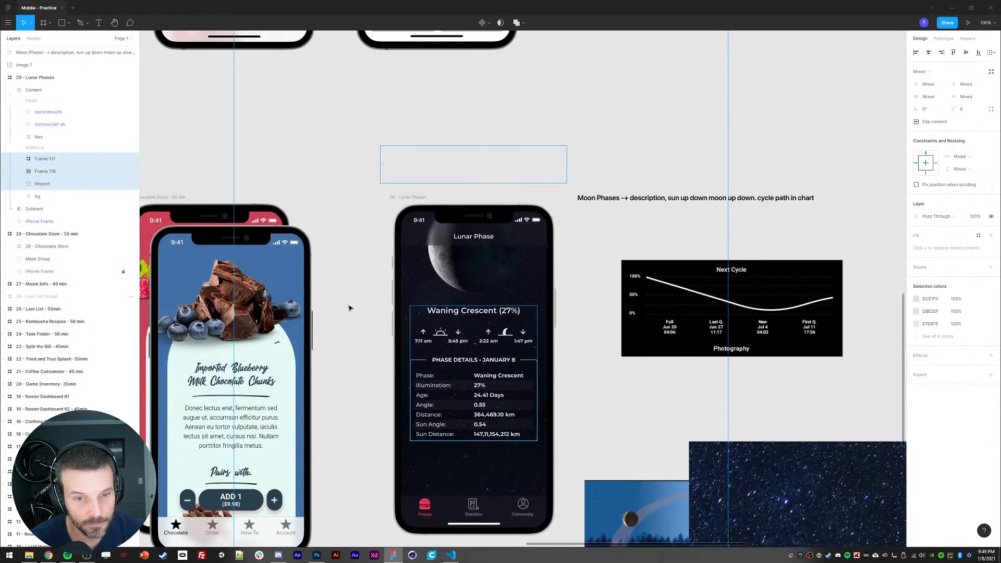
drag(350, 323, 336, 268)
shift+click(36, 197)
drag(454, 306, 454, 391)
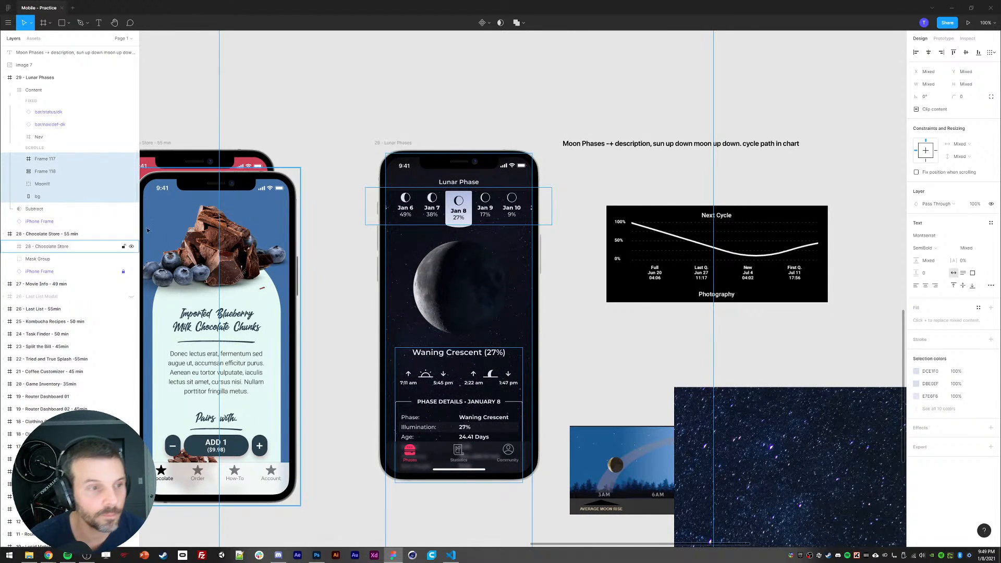
Step: Set the Content frame's overflow behavior to No scrolling
click(40, 161)
click(34, 92)
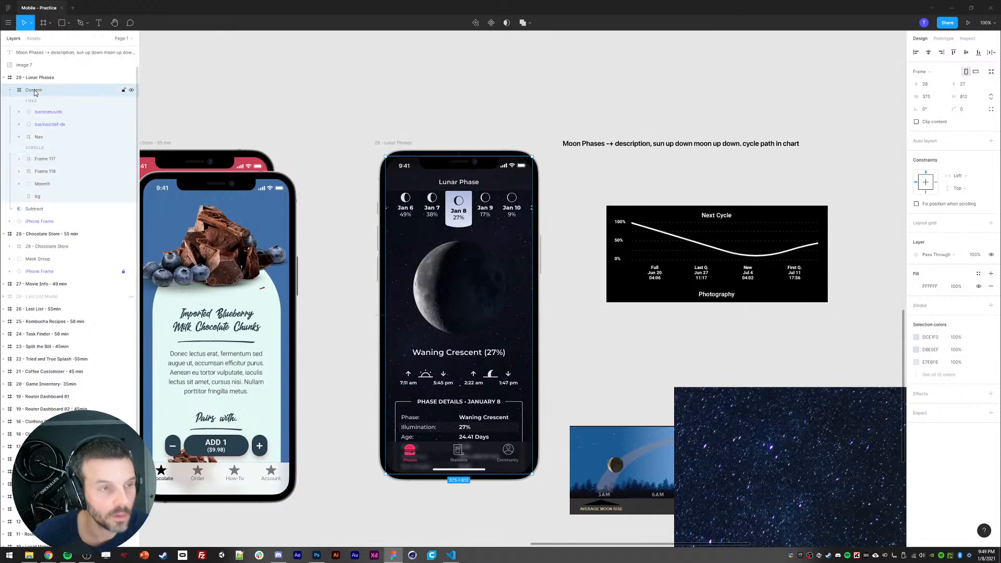
click(45, 159)
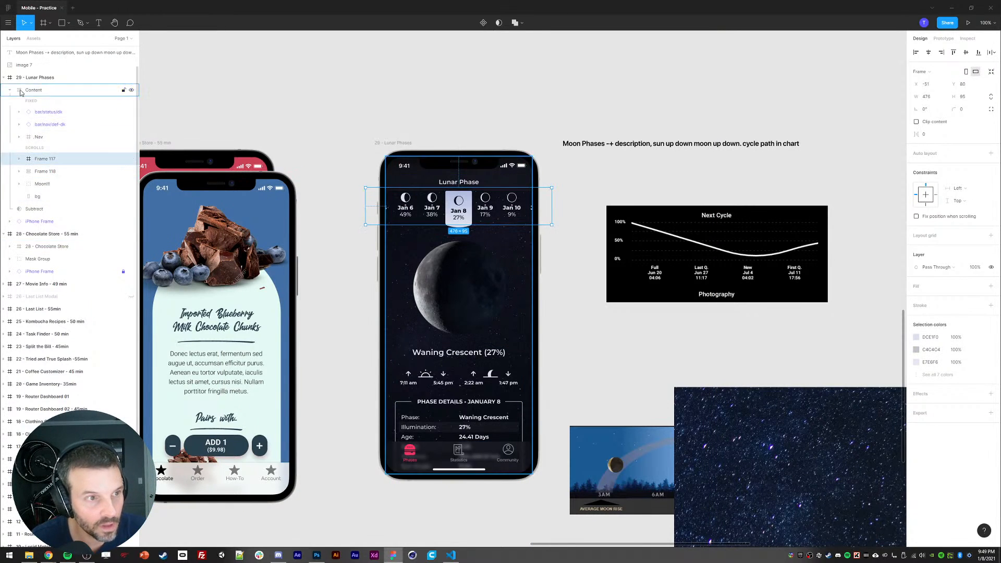
click(21, 92)
click(944, 39)
click(926, 88)
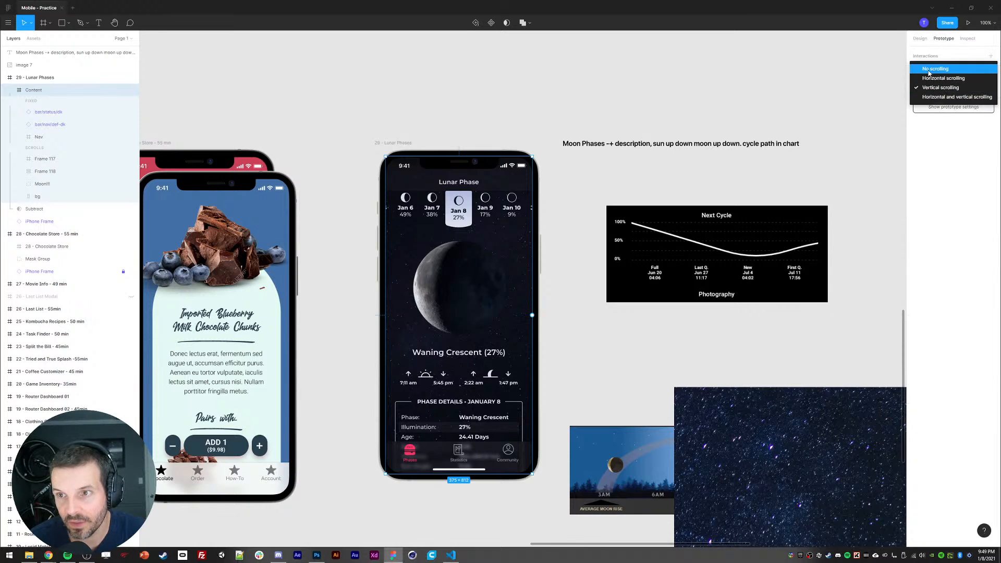
click(929, 67)
Step: Wrap the date strip, the details layout and the moon group, without the bg, in a new frame
click(46, 159)
click(46, 160)
shift+click(42, 183)
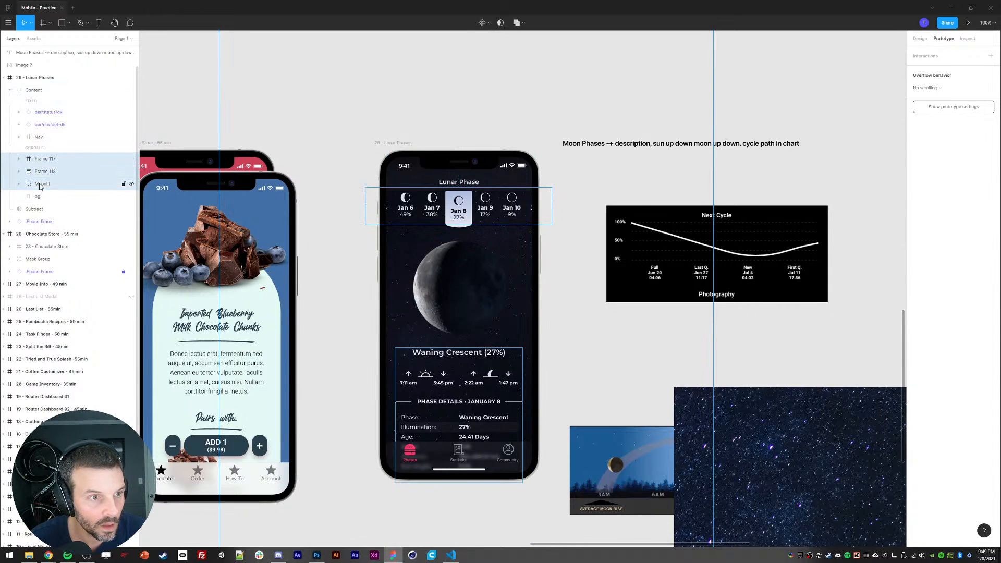
shift+click(38, 196)
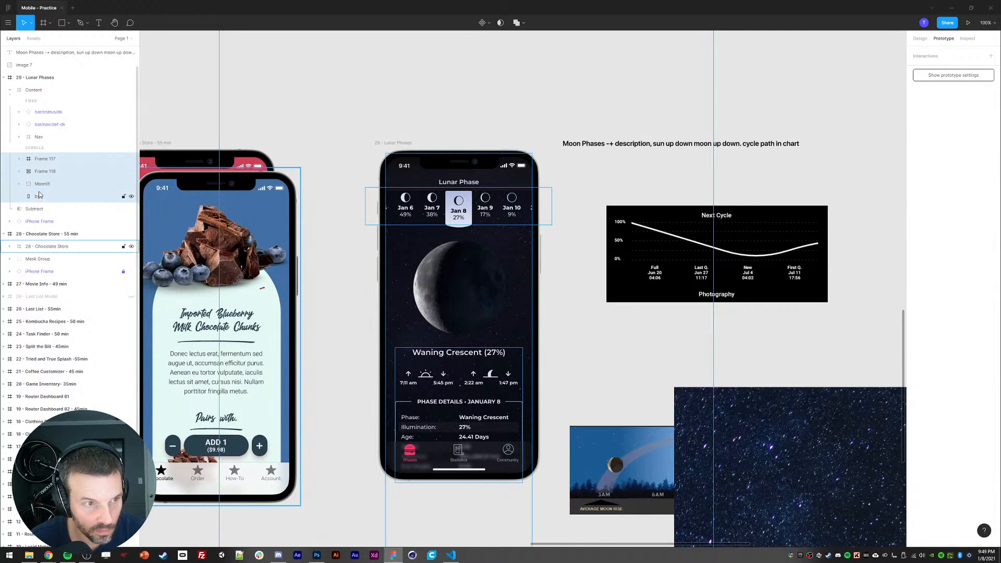
click(42, 184)
shift+click(44, 160)
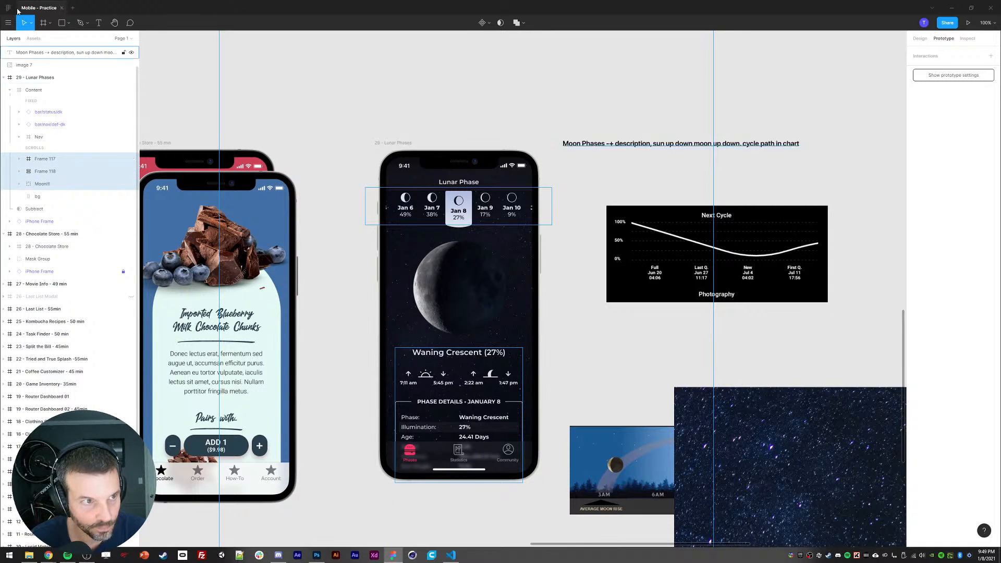
right_click(50, 175)
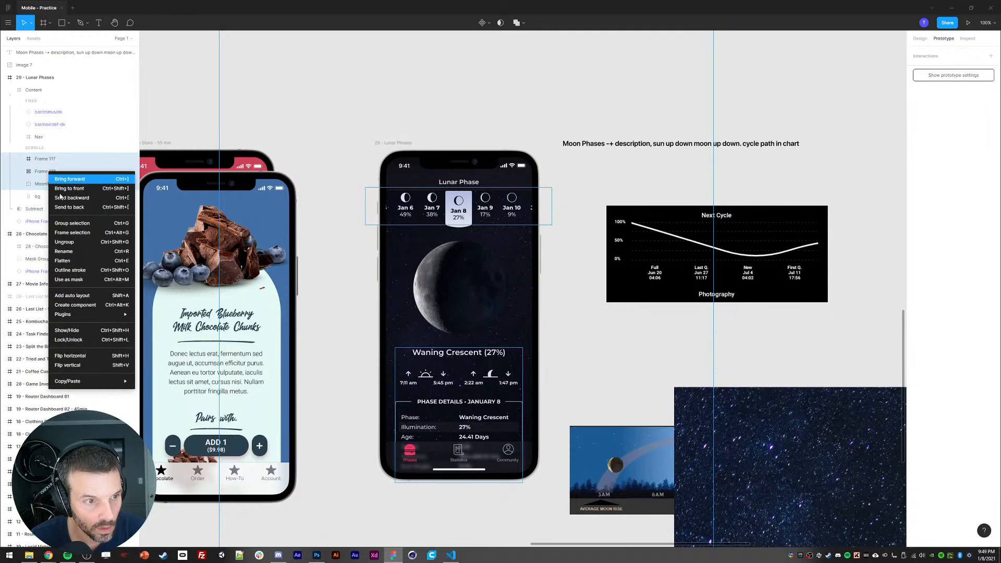
click(64, 232)
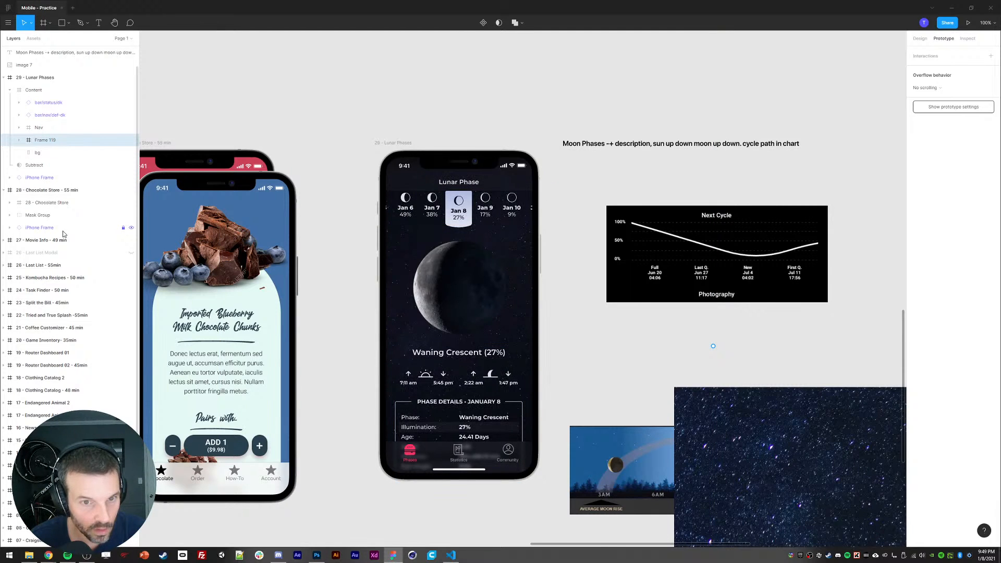
Step: Undo the framing of the date strip, details layout and moon group
click(46, 144)
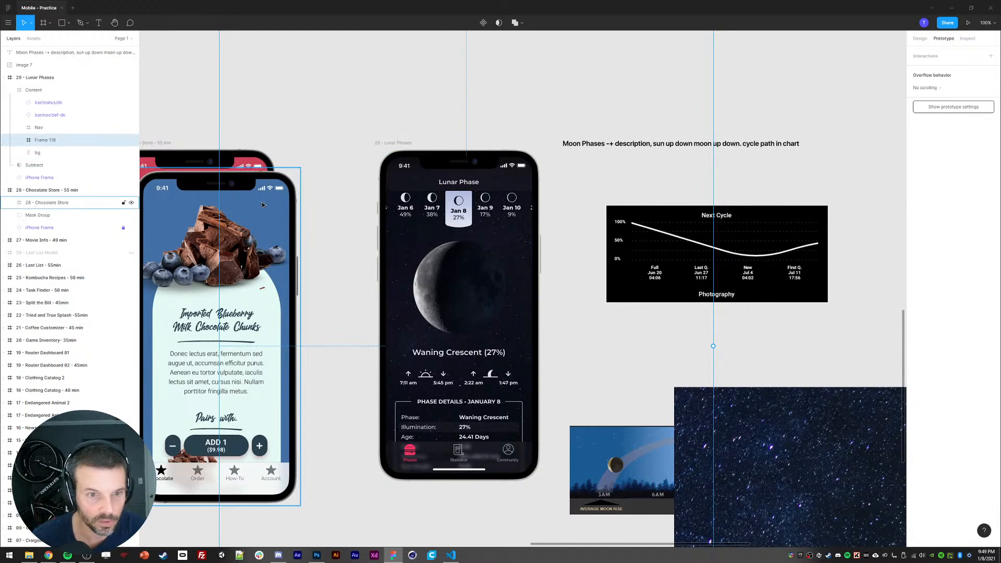
key(ctrl+minus)
key(ctrl+z)
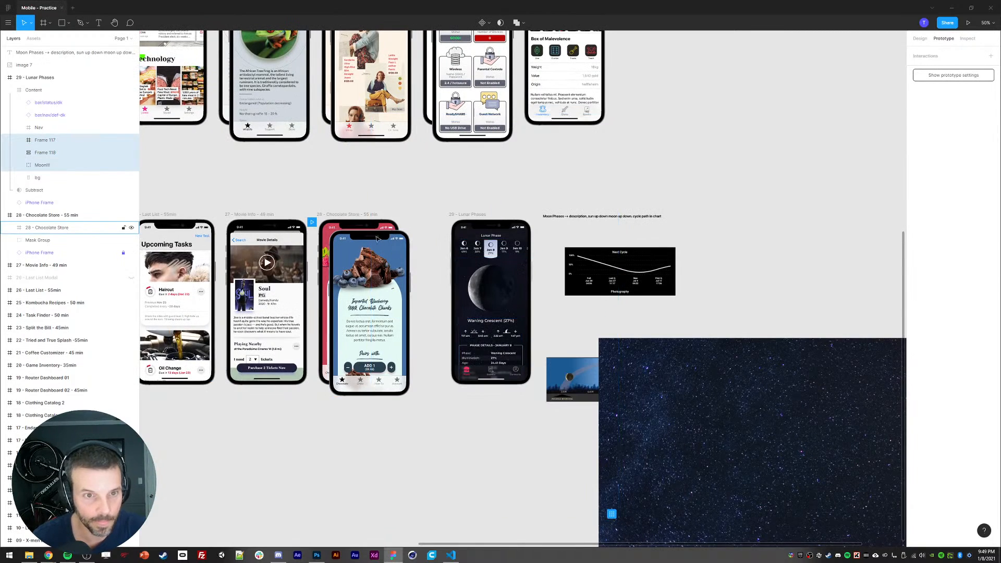
key(ctrl+plus)
Step: Move the moon phases image out of the moon group to directly above it, and lock the group and the bg layer
click(42, 165)
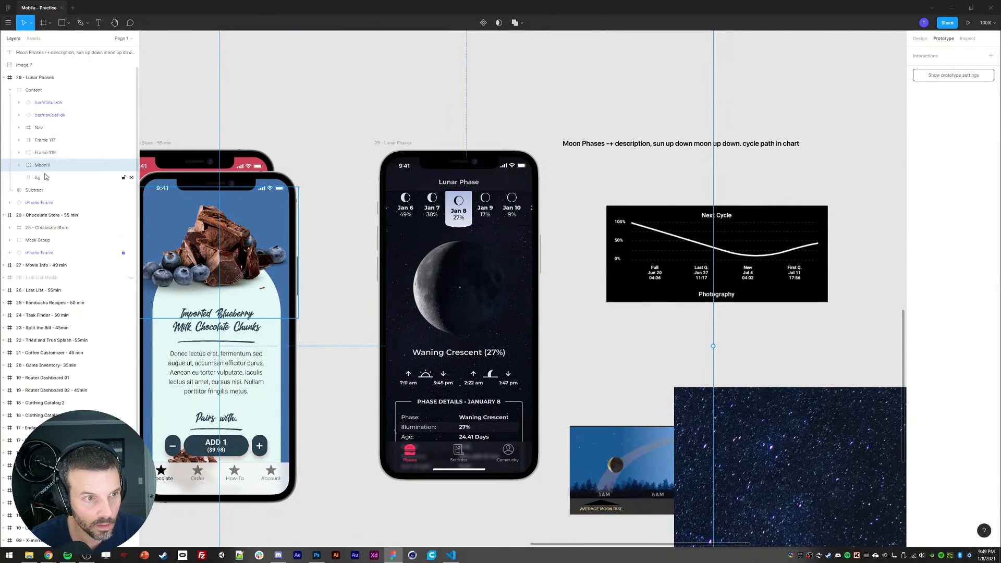
click(26, 167)
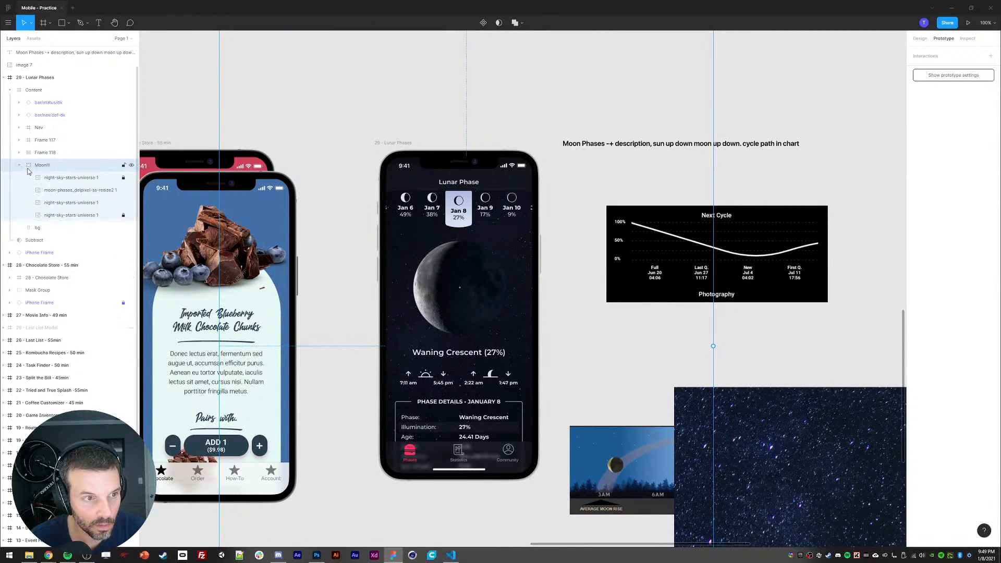
click(65, 191)
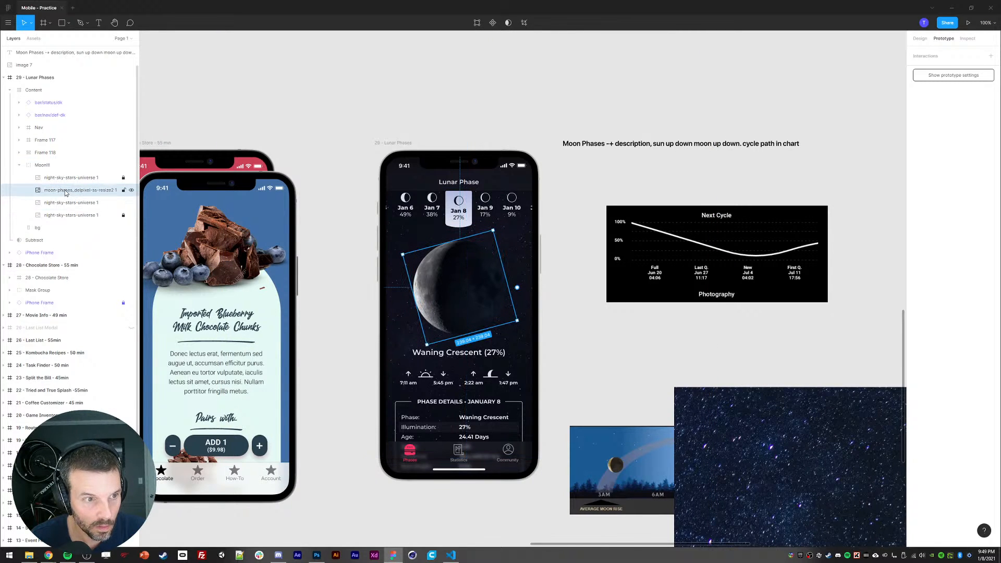
drag(53, 174, 49, 159)
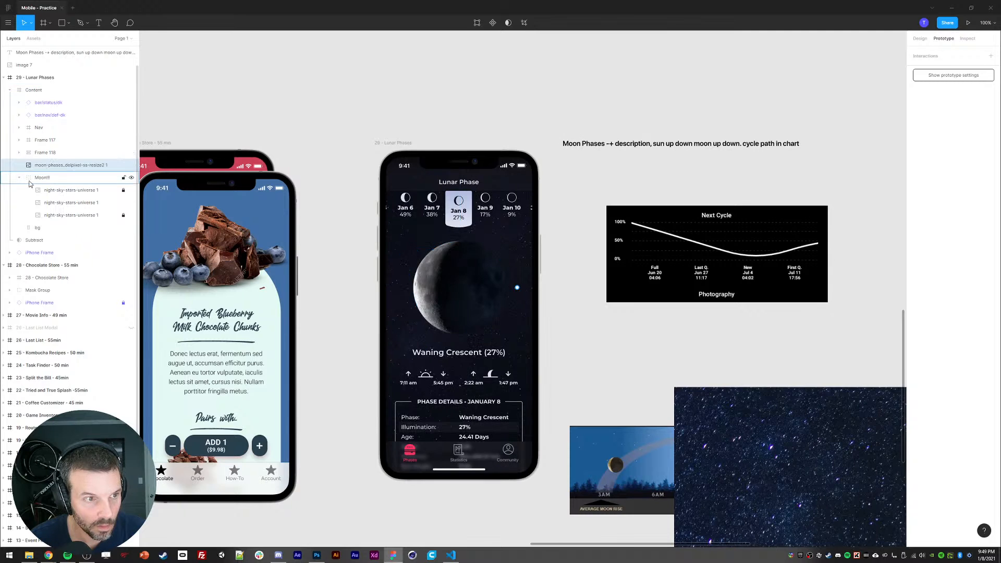
click(19, 178)
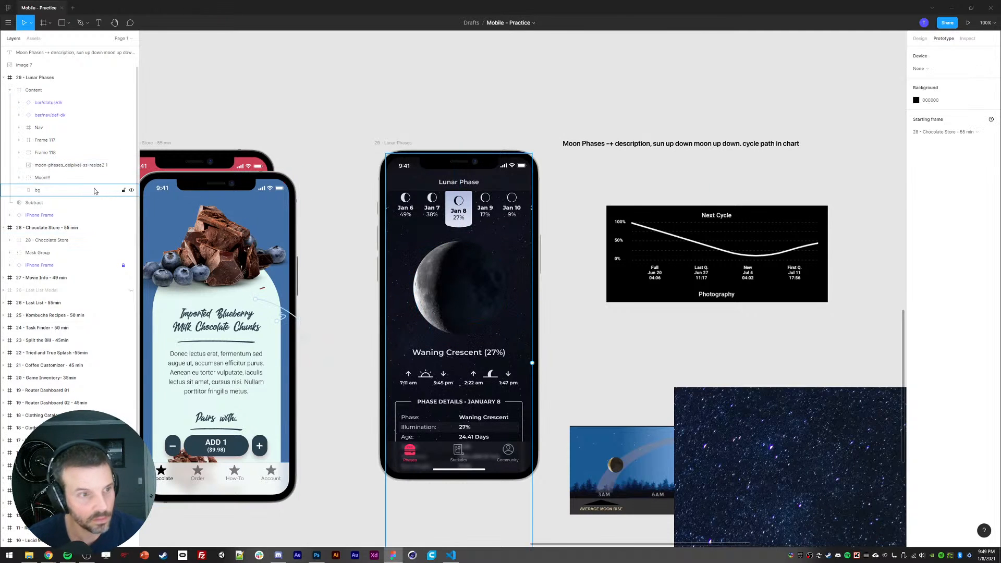
click(42, 178)
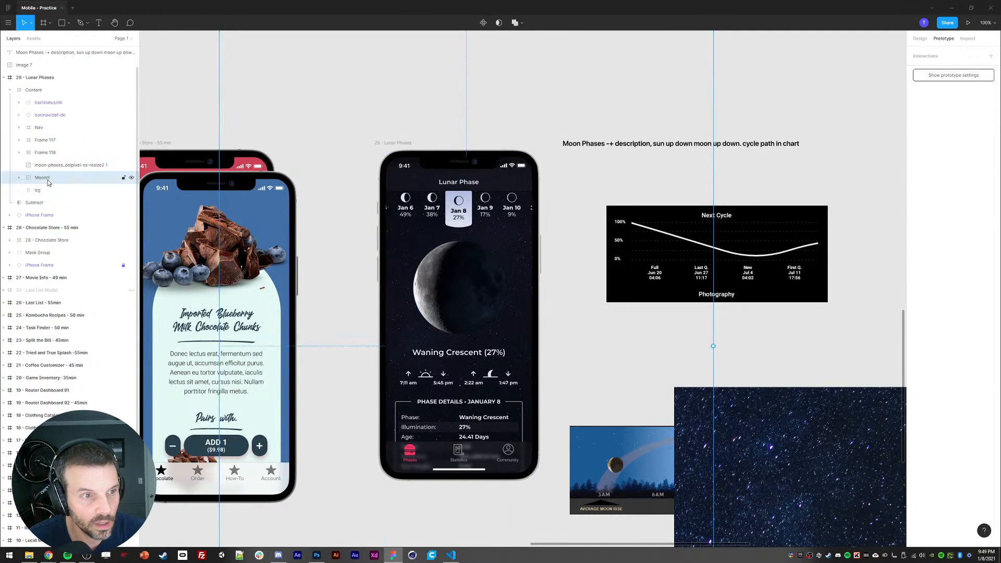
Step: Wrap the date strip, the details layout and the moon phases image in a new frame
click(60, 166)
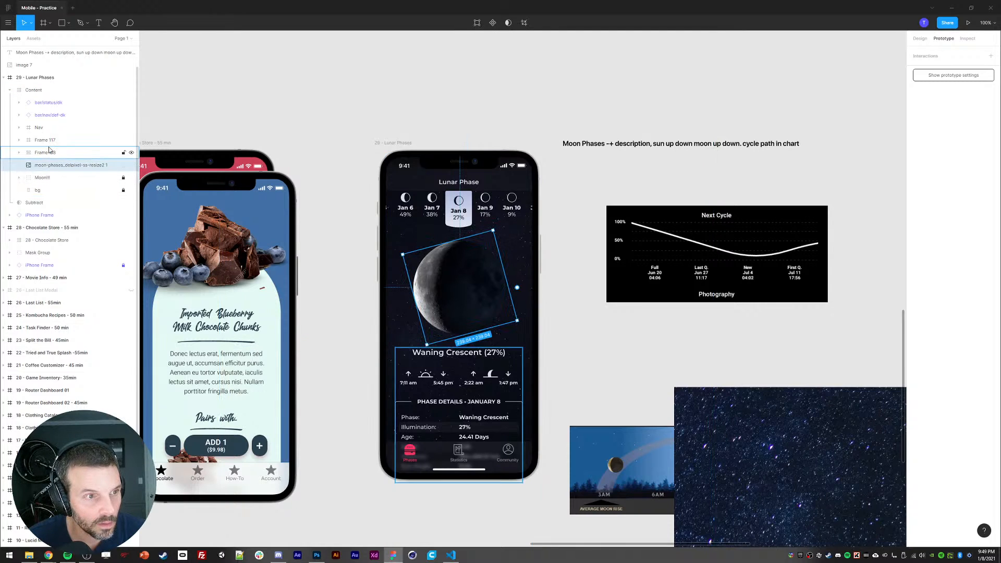
shift+click(45, 138)
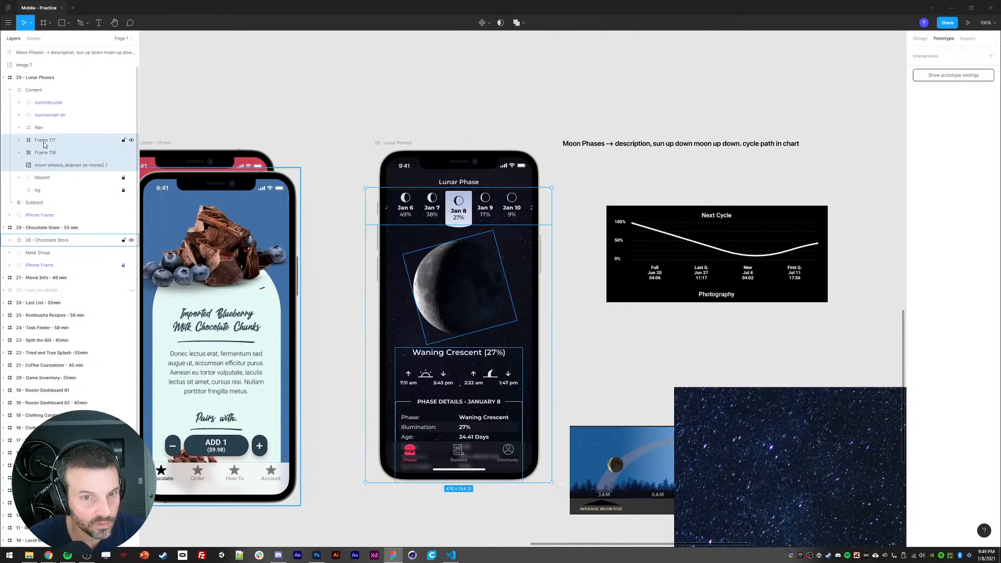
right_click(43, 140)
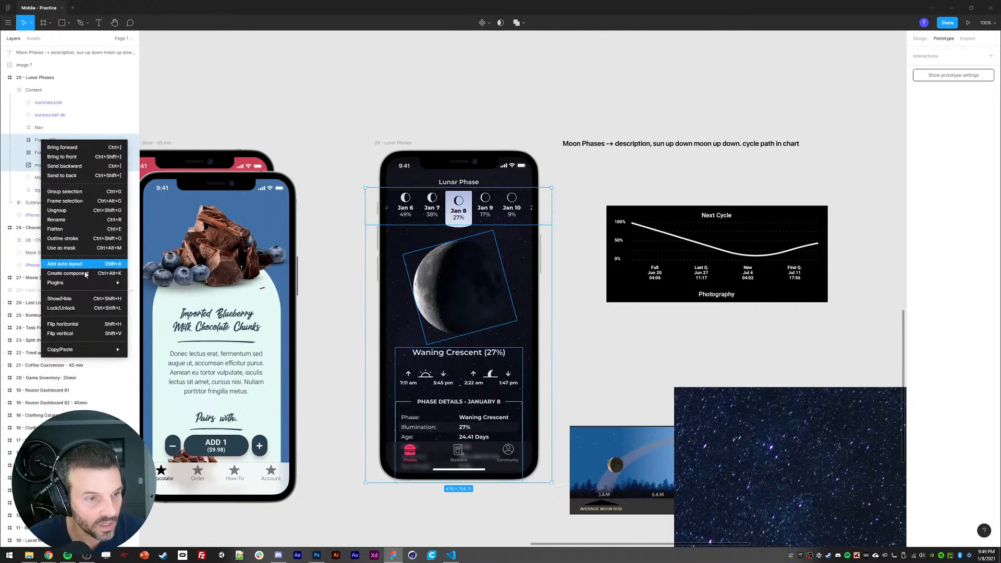
click(62, 201)
Step: Rename the new frame to Real Content and briefly hide and show it to check what it holds
click(44, 140)
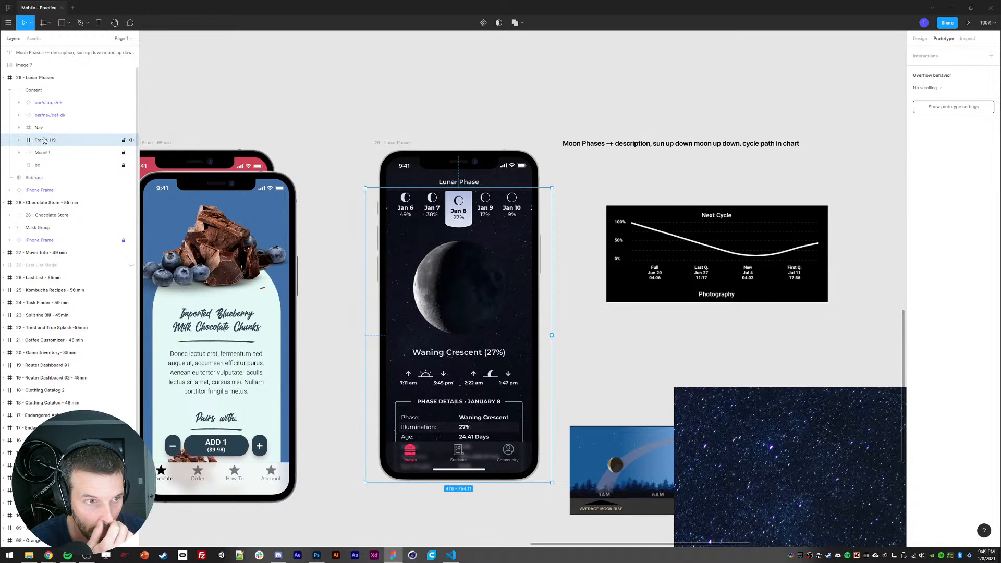
double_click(45, 140)
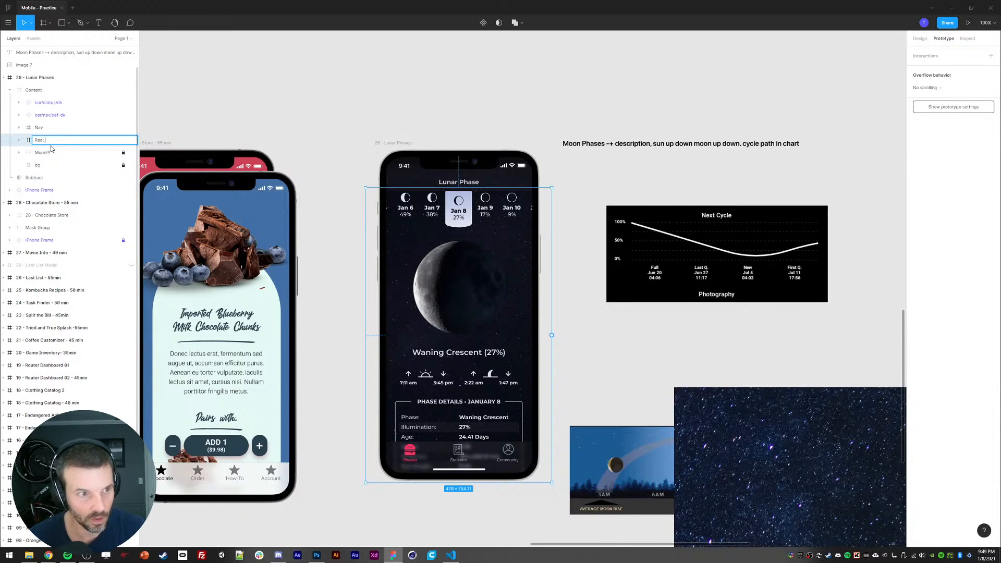
text(Real Content)
key(Return)
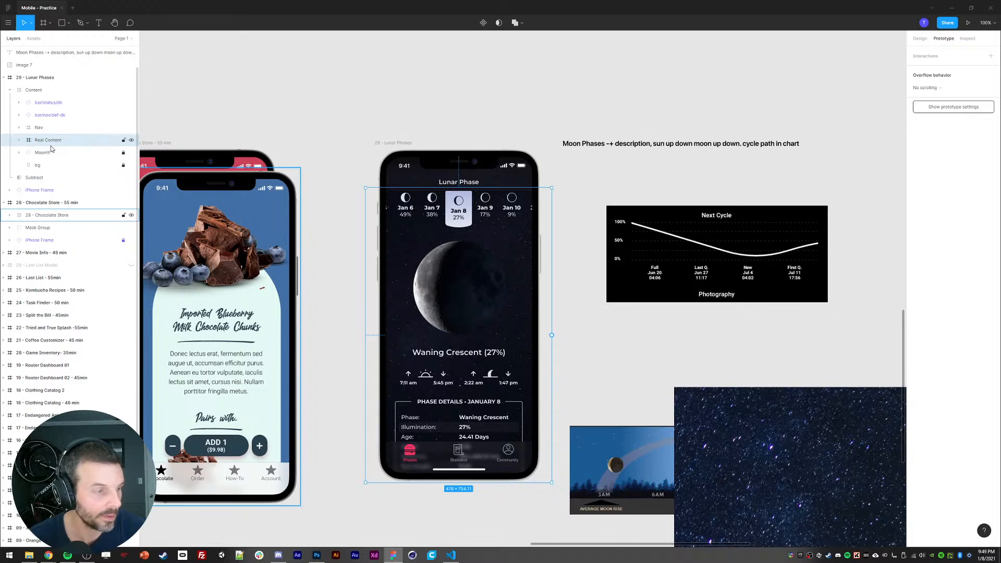
click(132, 140)
click(132, 141)
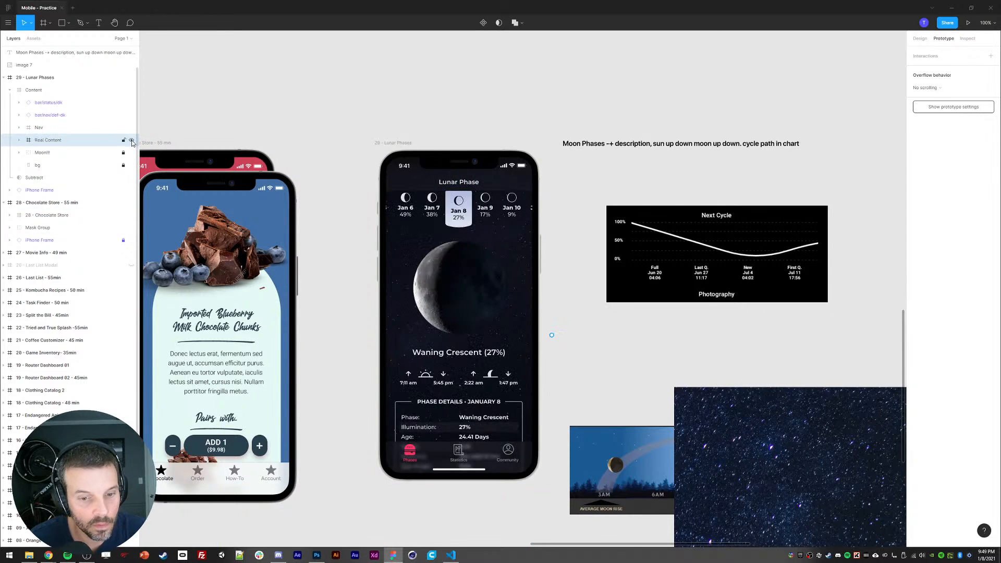
Step: Set the Real Content frame's overflow behavior to Vertical scrolling
click(50, 143)
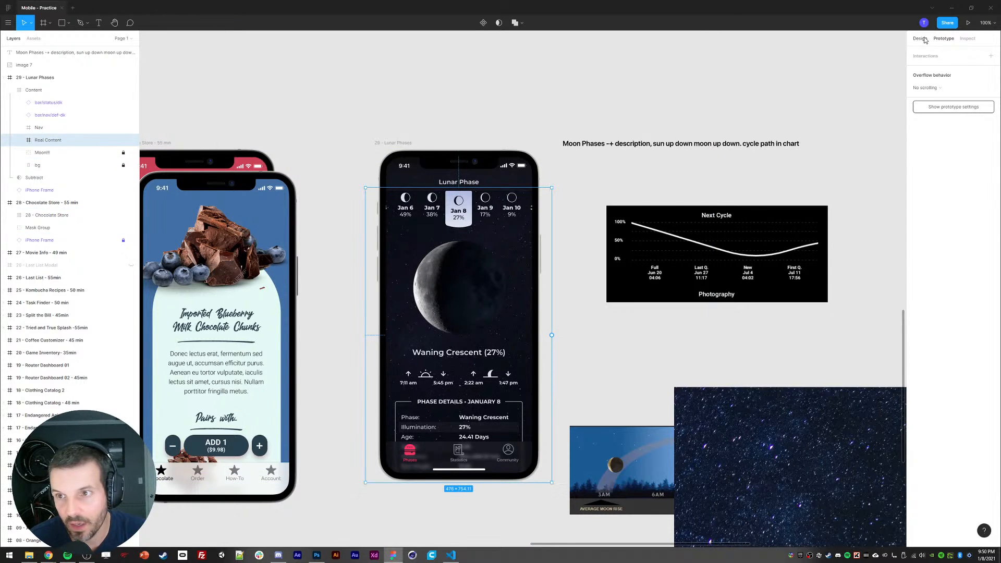
click(929, 88)
click(931, 108)
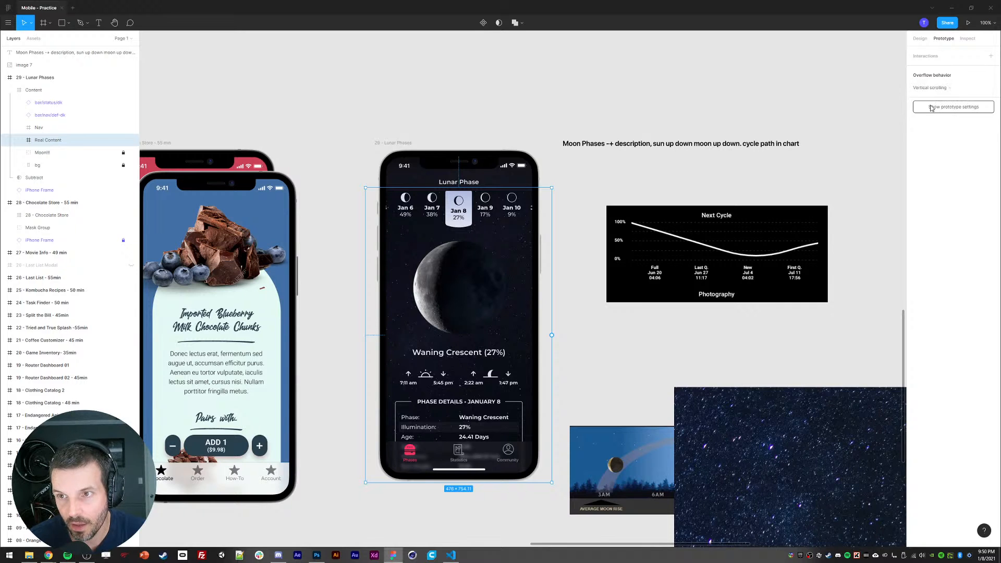
Step: Resize the Real Content frame to span the phone screen, about 808 high with its upper edge at Y 2
click(920, 39)
click(22, 140)
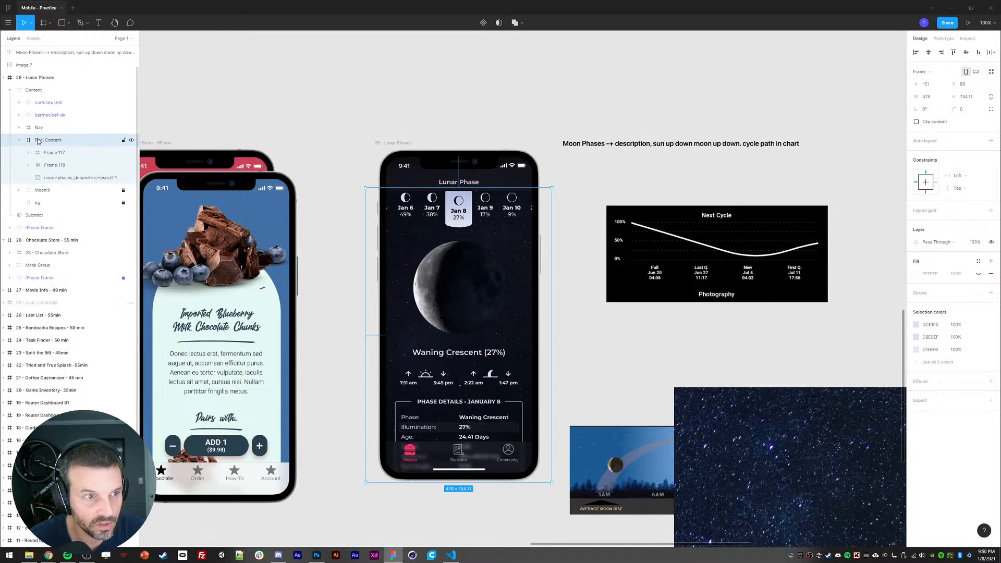
mouse_move(424, 482)
mouse_down()
mouse_move(429, 443)
mouse_move(427, 472)
mouse_up()
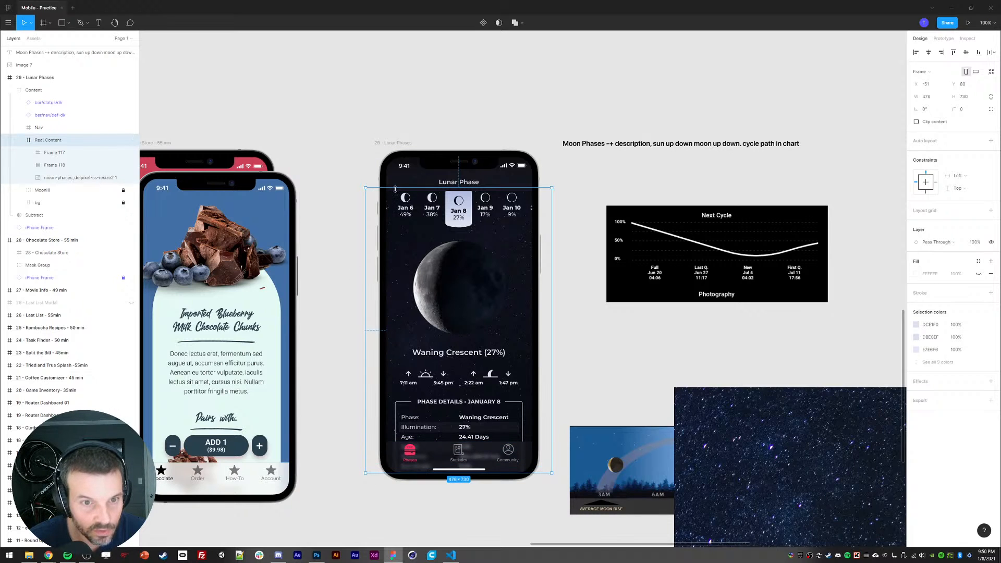
drag(396, 189, 390, 157)
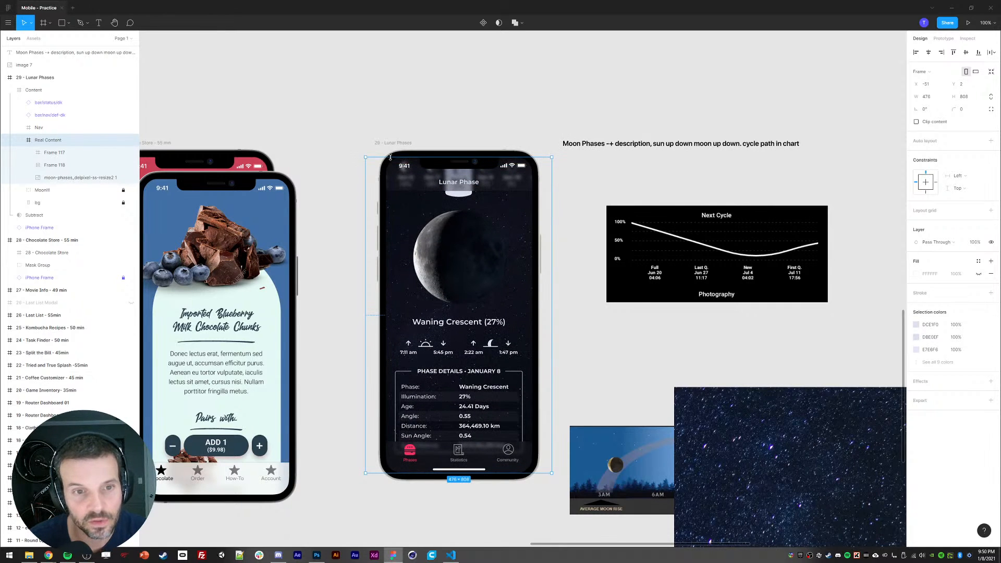
Step: Move the date strip, the details layout and the moon image down inside Real Content so the dates sit below the header
click(51, 155)
shift+click(57, 177)
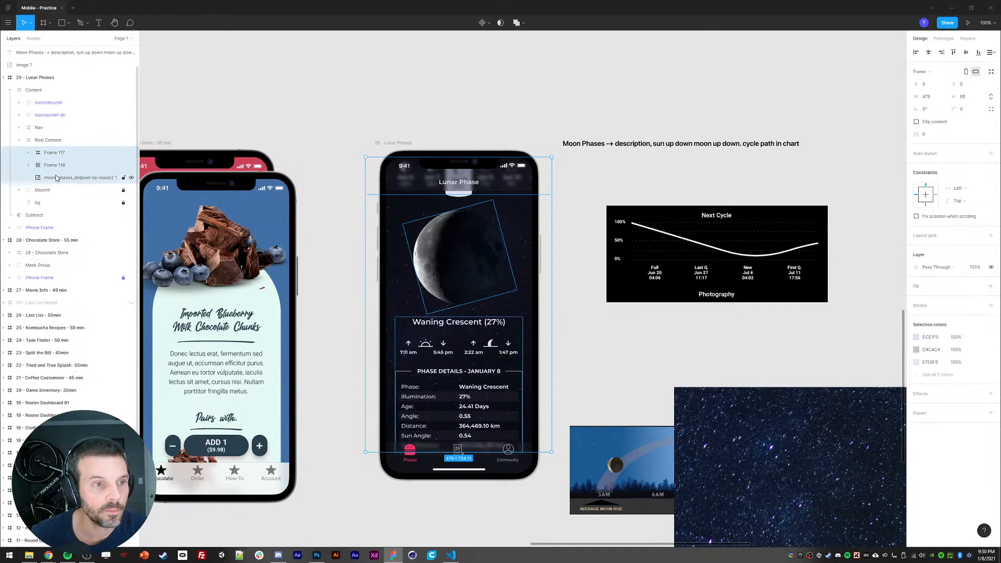
drag(419, 241, 419, 275)
click(342, 249)
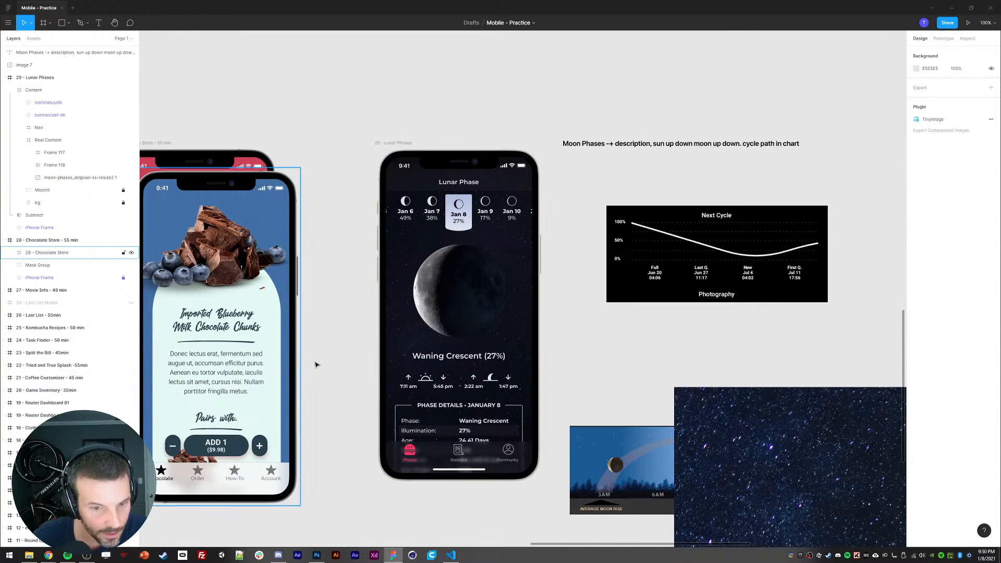
Step: Examine the settings of the Real Content and bg layers and briefly open the prototype preview
click(37, 141)
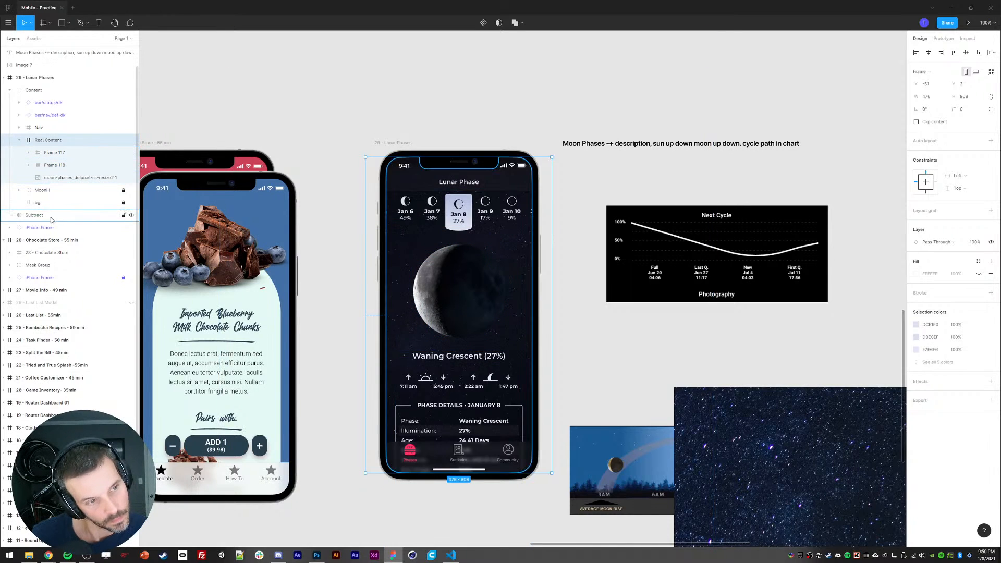
click(37, 205)
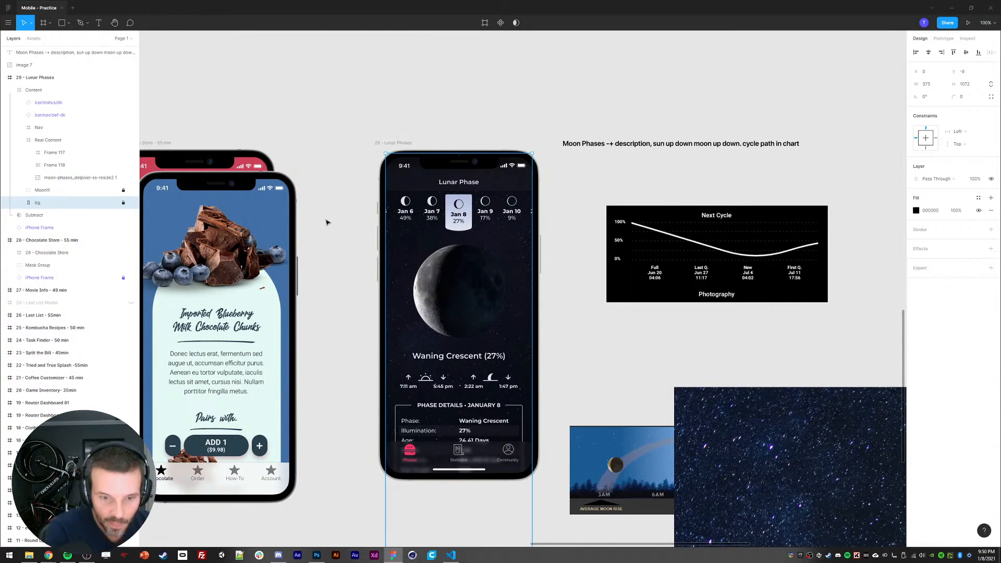
click(944, 39)
scroll(412, 105, left, 5)
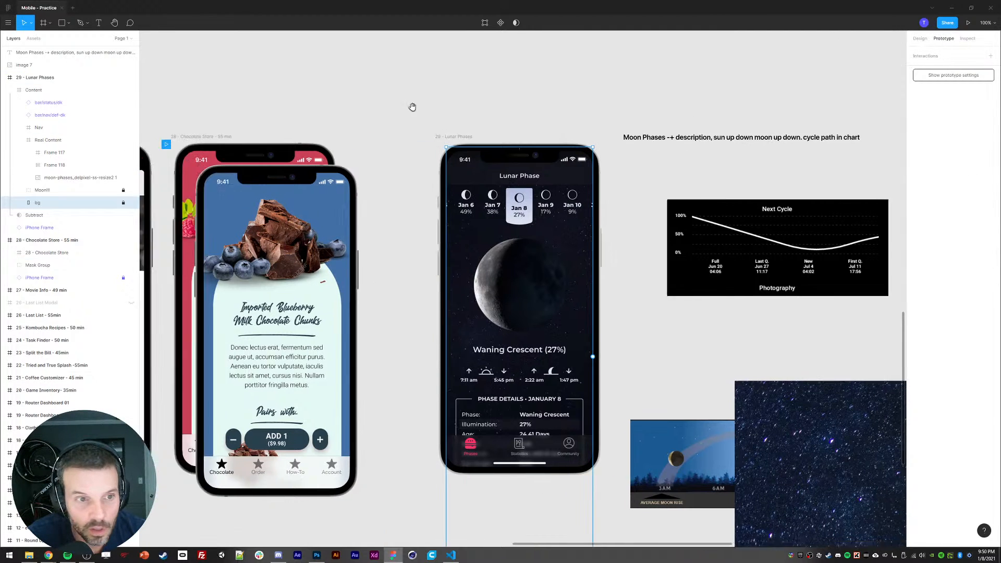
scroll(549, 173, right, 5)
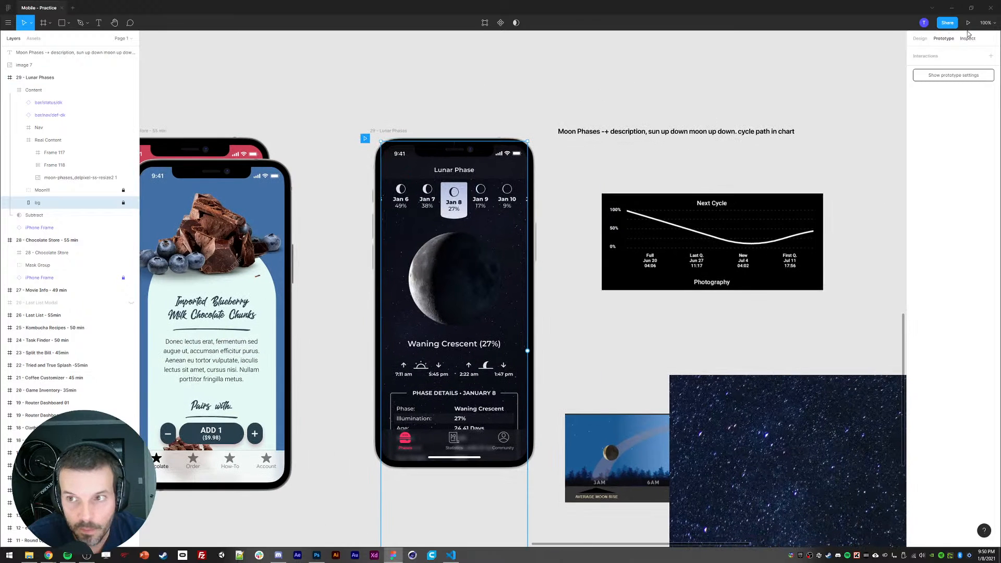
scroll(313, 167, left, 1)
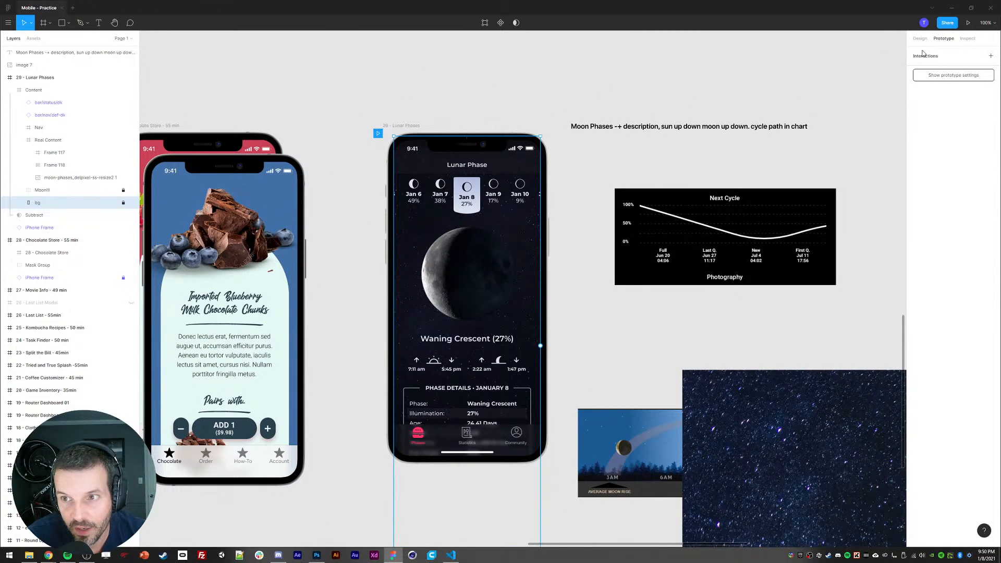
click(968, 23)
click(40, 7)
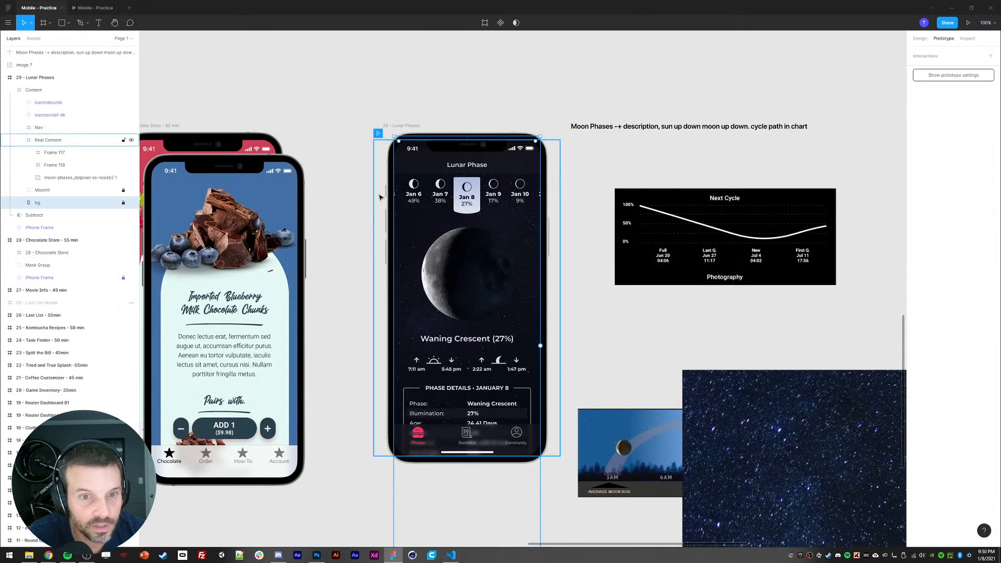
Step: Draw a spacer rectangle about 77 by 79 with a hidden fill below the phone, placing it last inside Real Content
scroll(358, 331, down, 3)
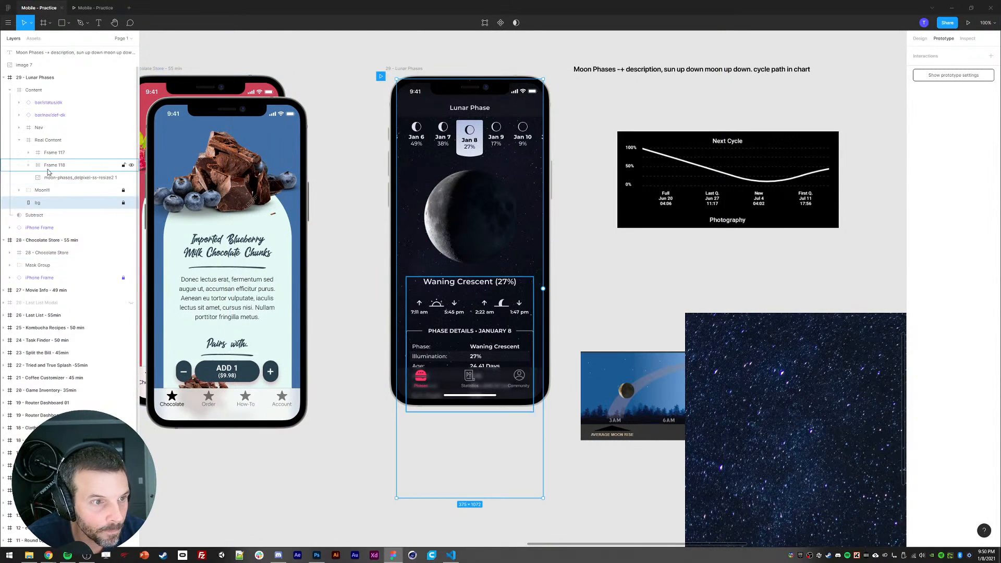
click(49, 177)
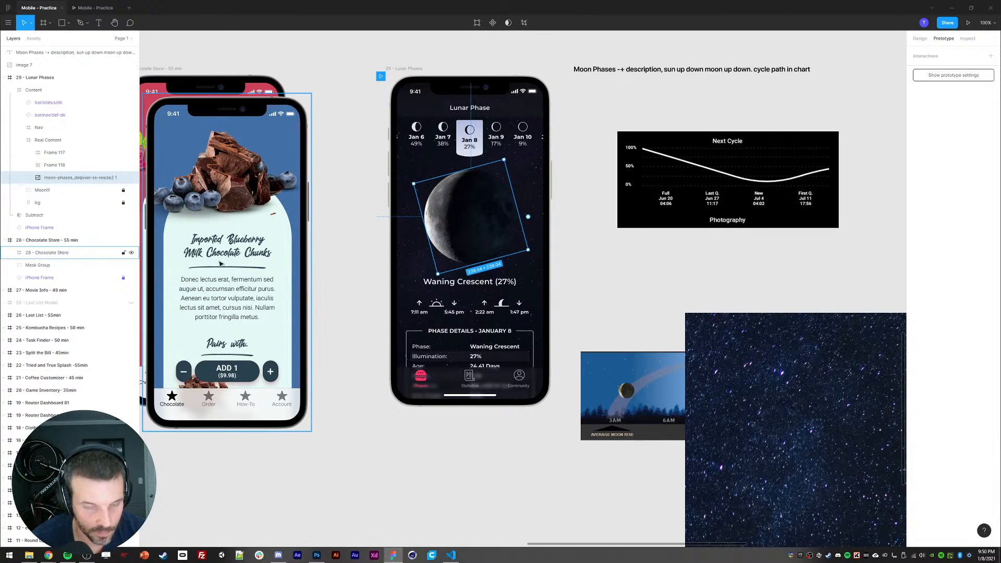
key(r)
drag(431, 409, 459, 438)
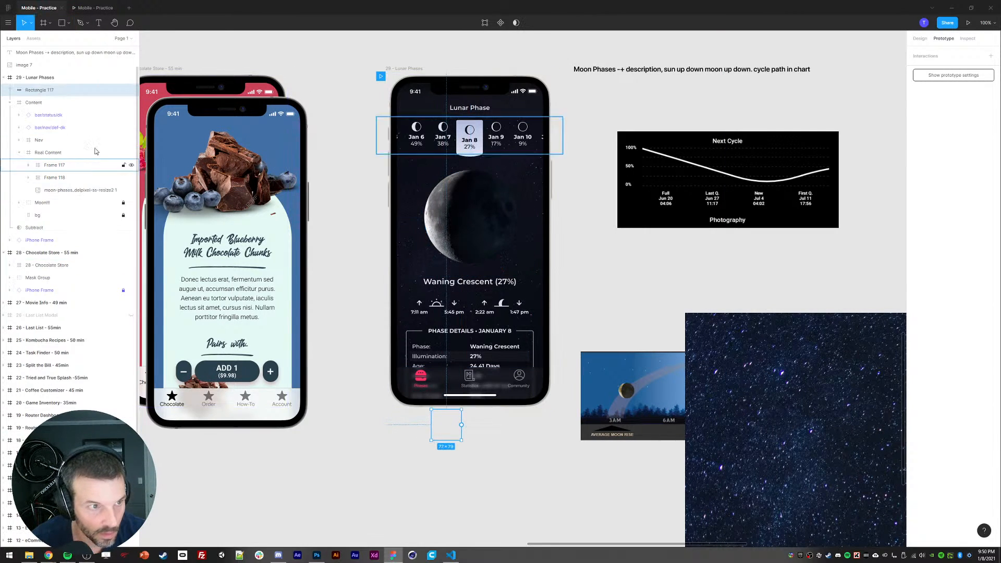
key(Delete)
click(48, 140)
key(ctrl+v)
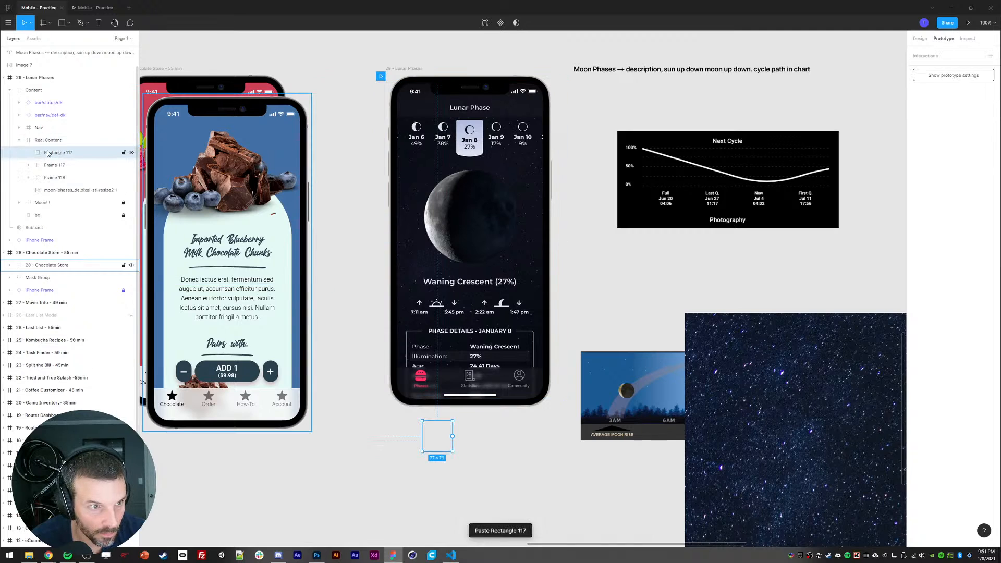
drag(53, 195, 52, 196)
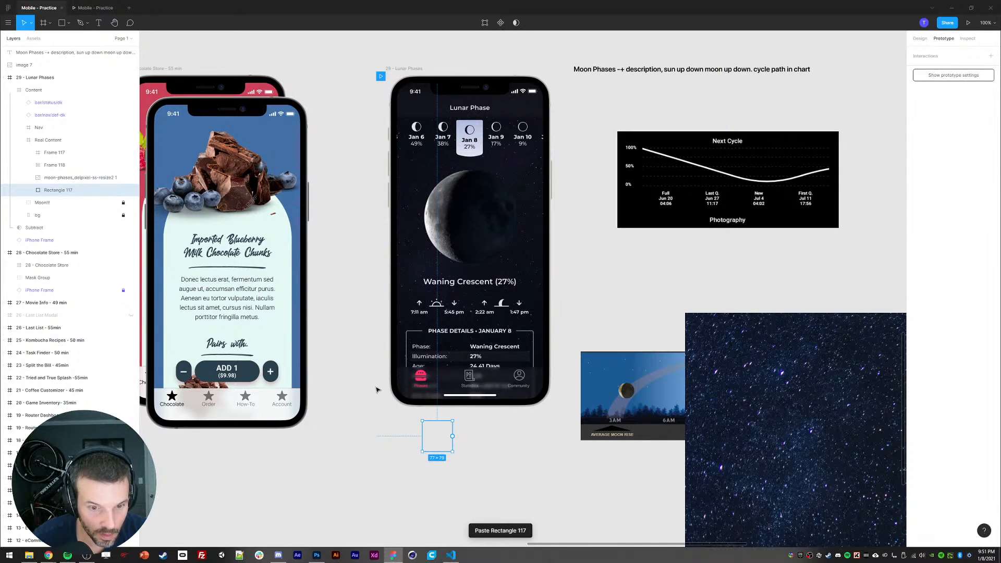
click(920, 38)
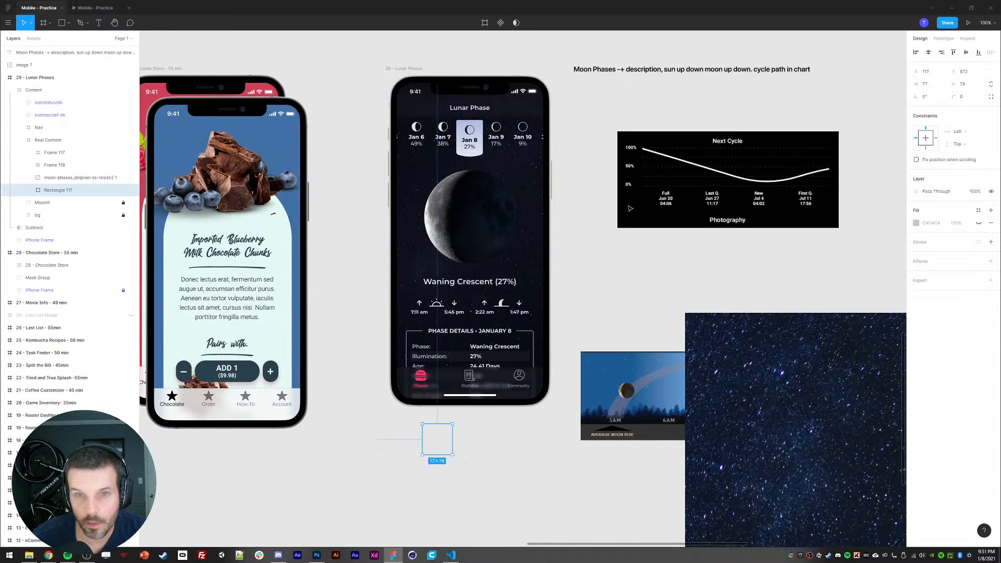
Step: Preview the prototype and test the vertical scrolling of the Lunar Phases content
click(78, 11)
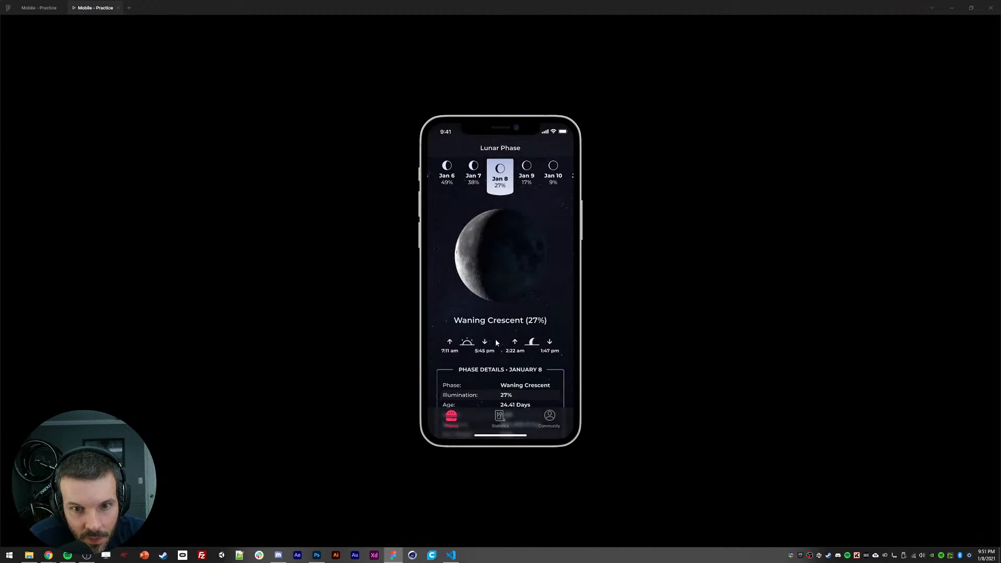
scroll(498, 305, down, 1)
scroll(494, 344, up, 1)
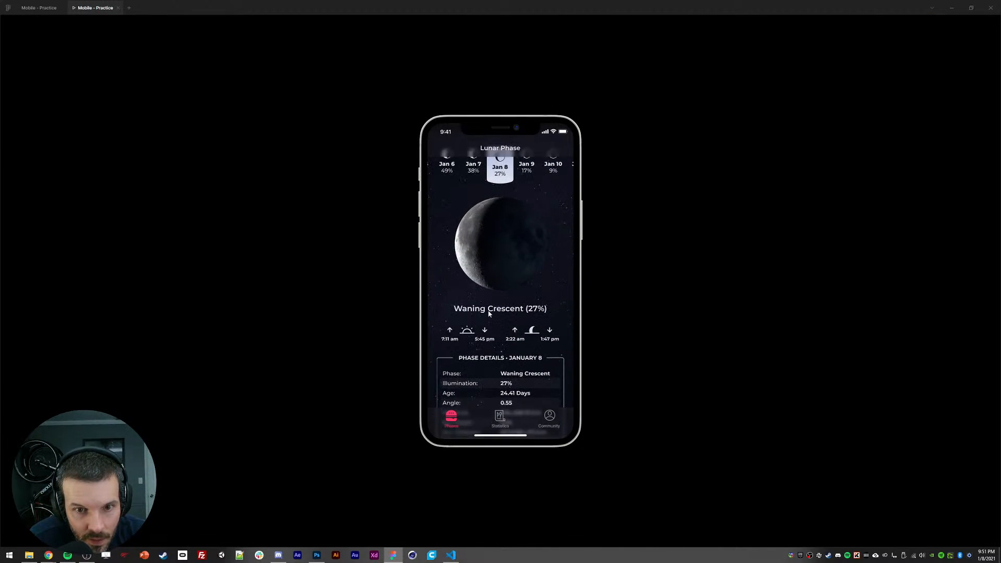
click(38, 8)
Step: Set the date strip frame's overflow behavior to Horizontal scrolling
click(418, 142)
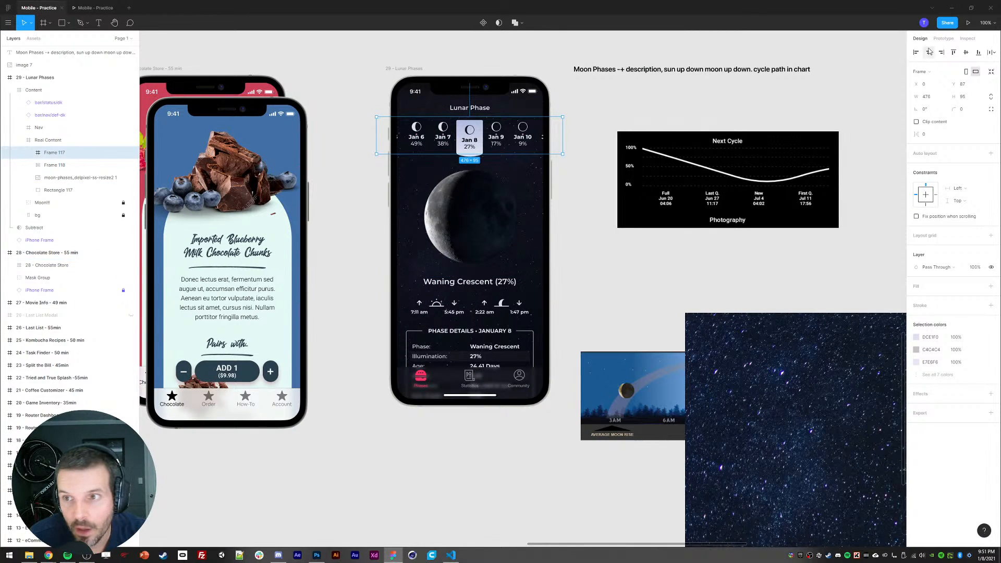
click(944, 38)
click(936, 88)
click(926, 97)
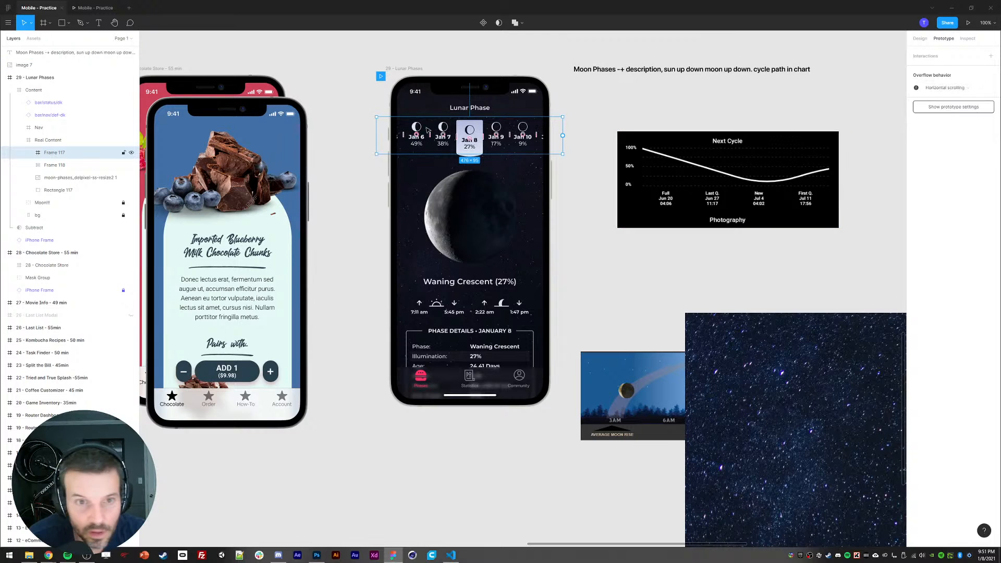
Step: Narrow the date strip frame from both sides to the phone screen's width, about 379 wide
drag(378, 137, 398, 137)
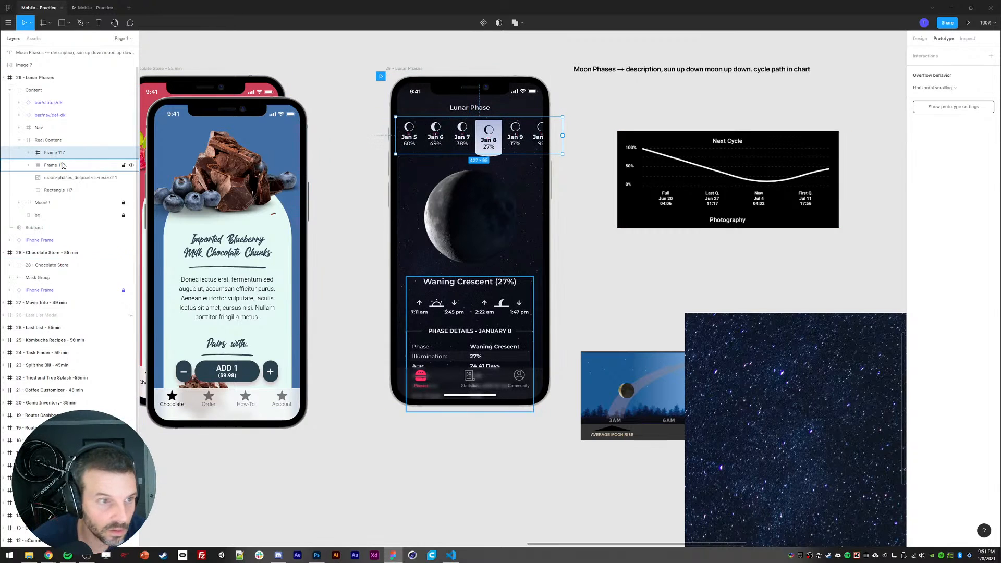
key(ctrl+z)
click(28, 152)
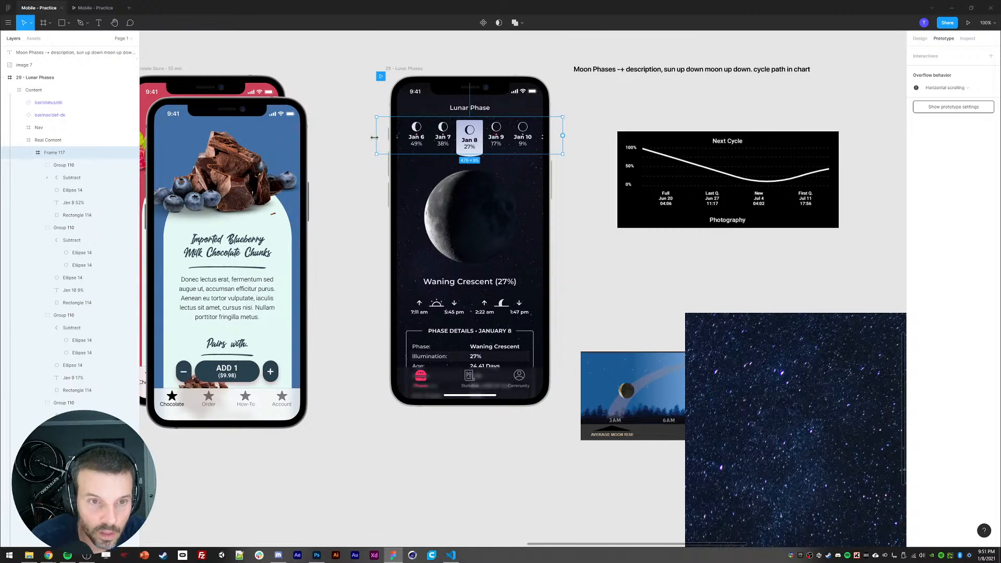
drag(374, 137, 397, 137)
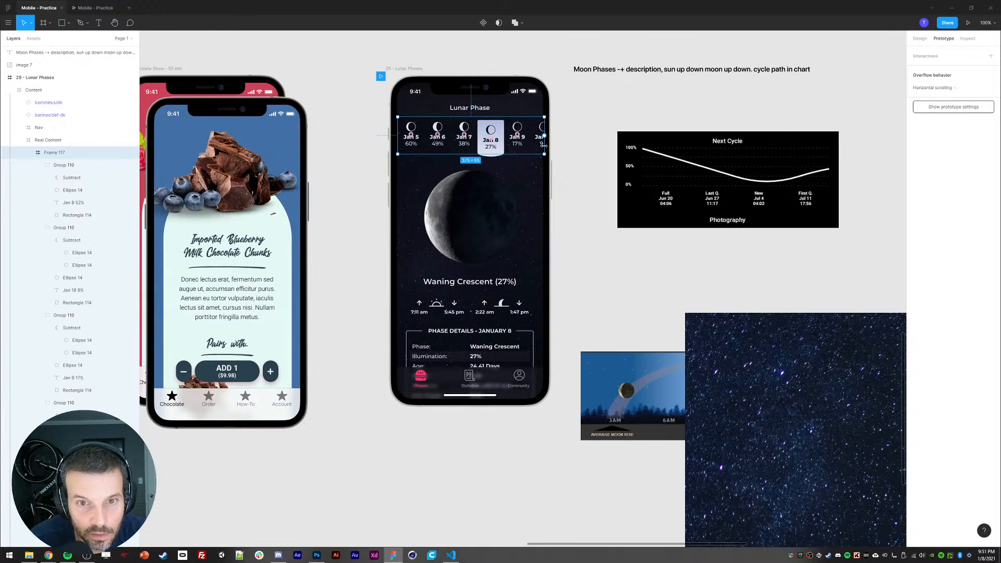
key(ctrl+plus)
drag(532, 243, 626, 554)
drag(368, 285, 365, 285)
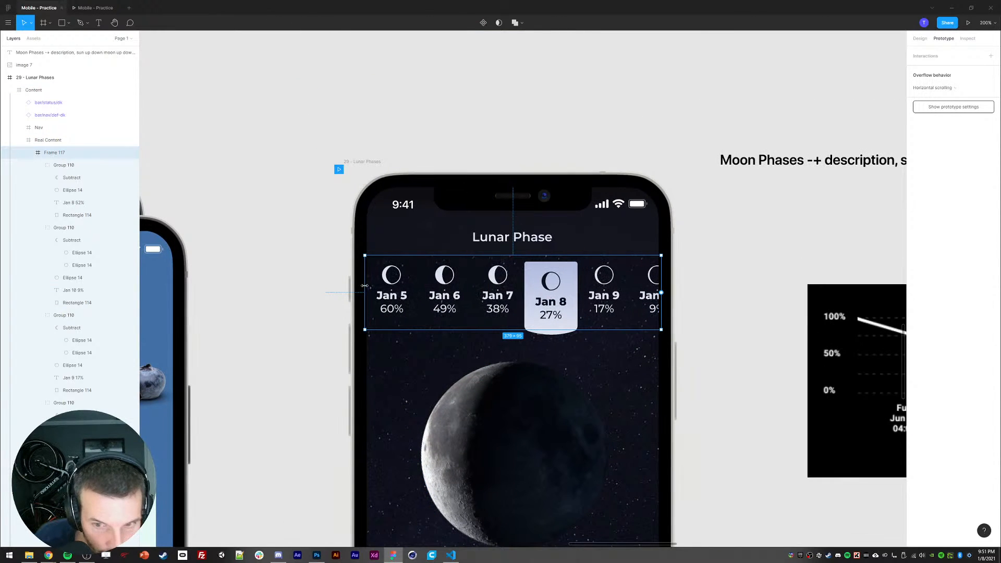
Step: Collapse the seven date groups in the strip and shift them together so that Jan 8 is centered on the screen
click(38, 177)
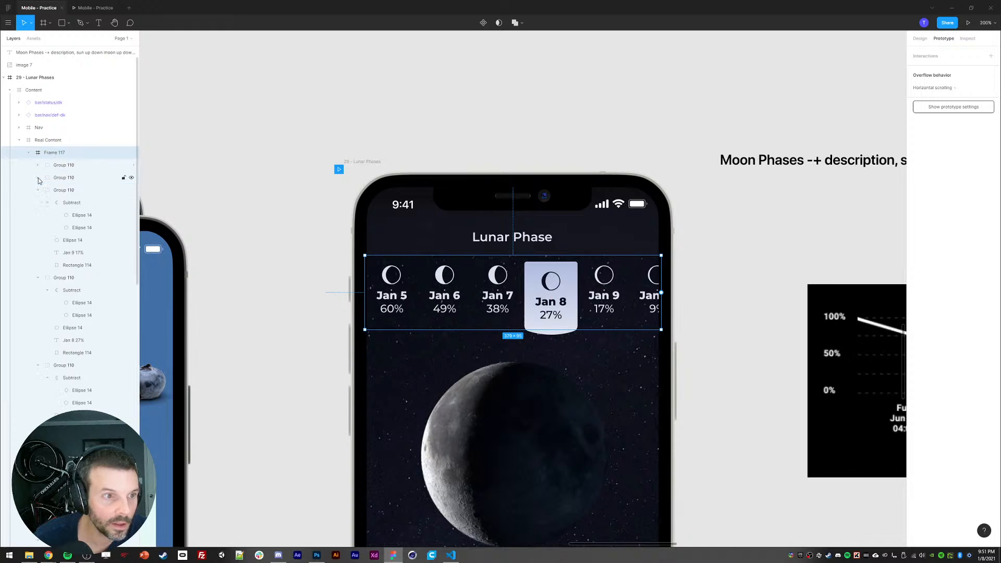
click(37, 190)
click(37, 202)
click(37, 215)
click(37, 227)
click(41, 240)
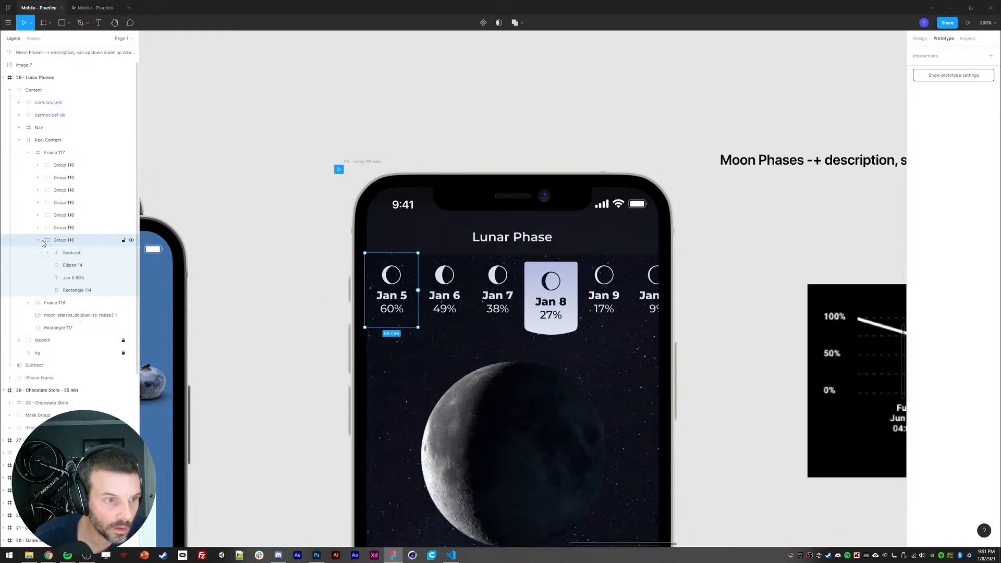
click(39, 240)
shift+click(61, 165)
drag(522, 286, 500, 312)
Step: Preview the prototype and test scrolling the date strip horizontally and the content vertically
click(78, 8)
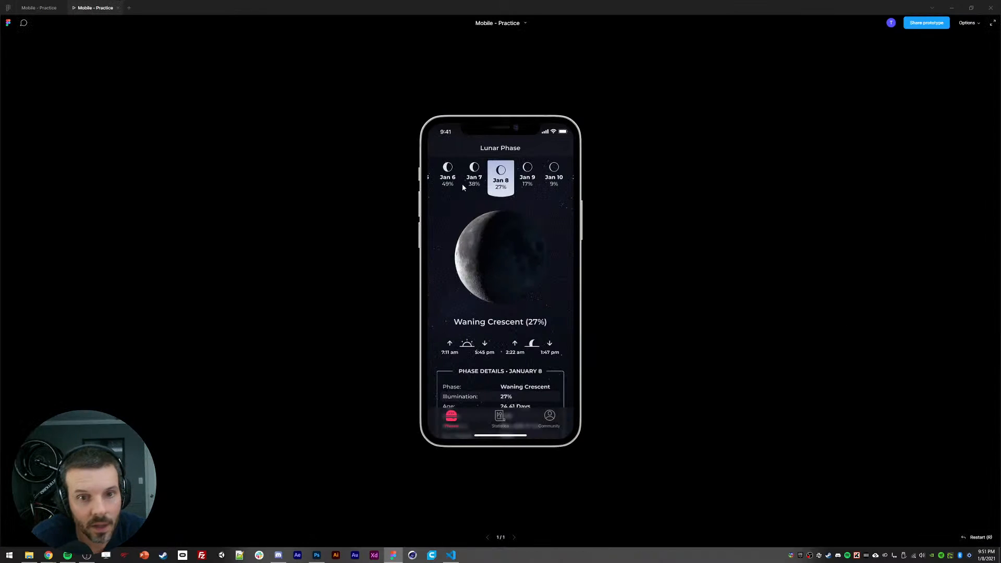
drag(521, 189, 373, 187)
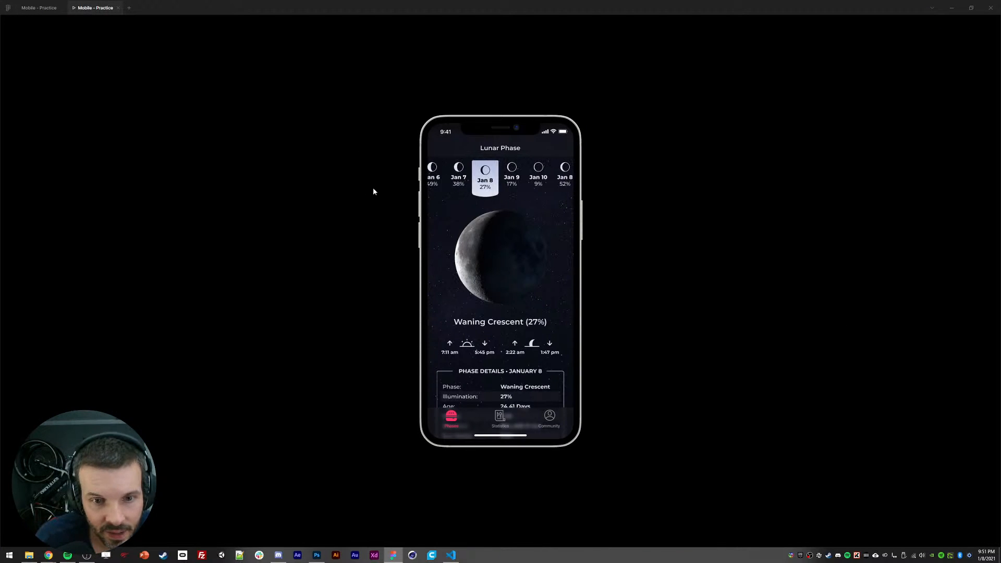
drag(494, 305, 490, 276)
click(39, 7)
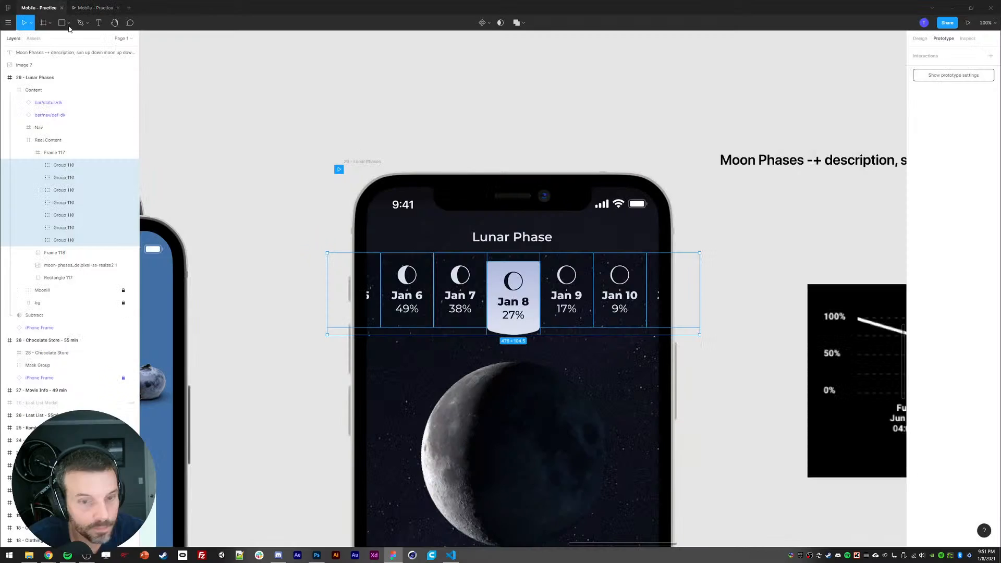
Step: Show the spacer rectangle's C4C4C4 fill and set its opacity to 1%
scroll(373, 380, down, 7)
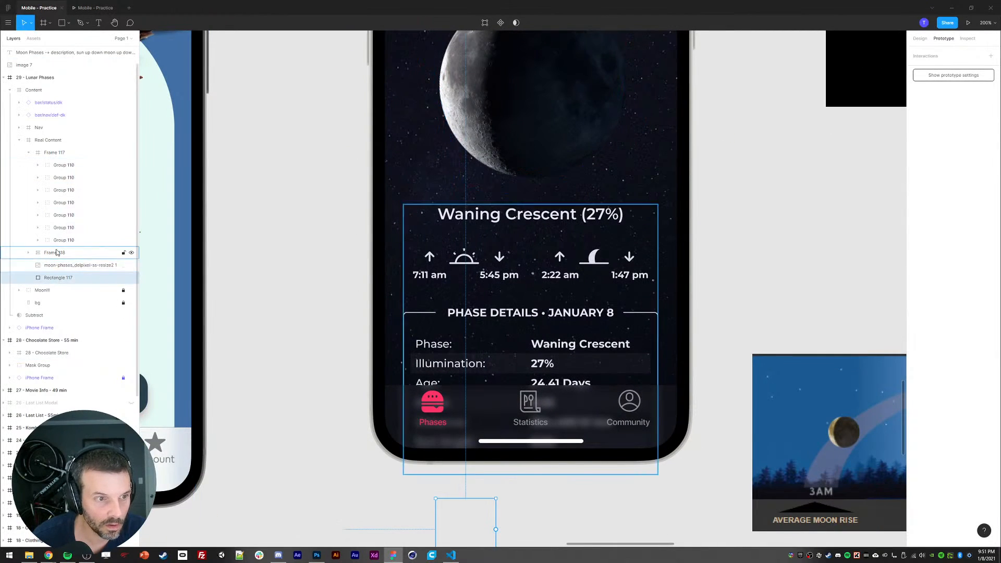
key(shift+0)
click(920, 39)
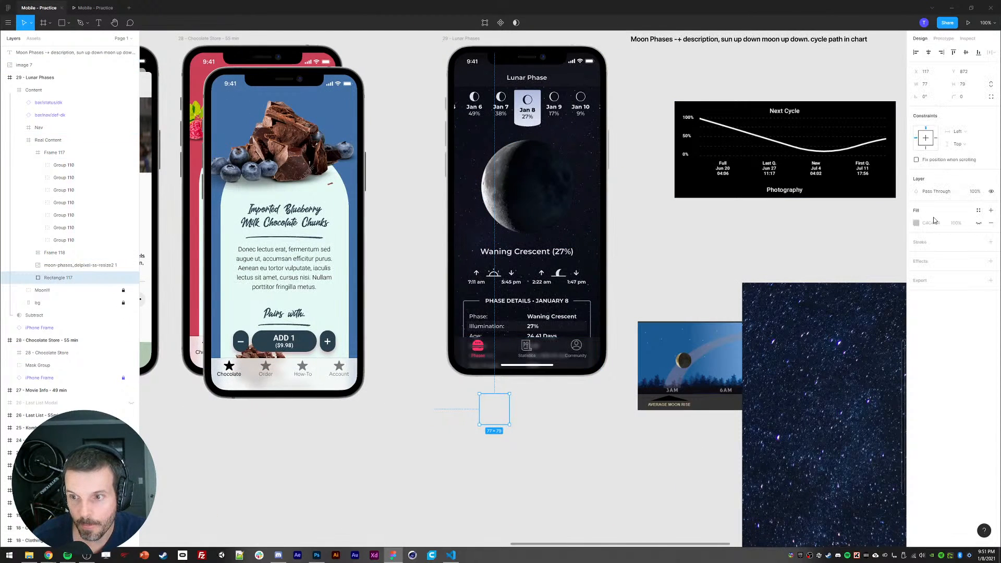
click(956, 223)
text(1)
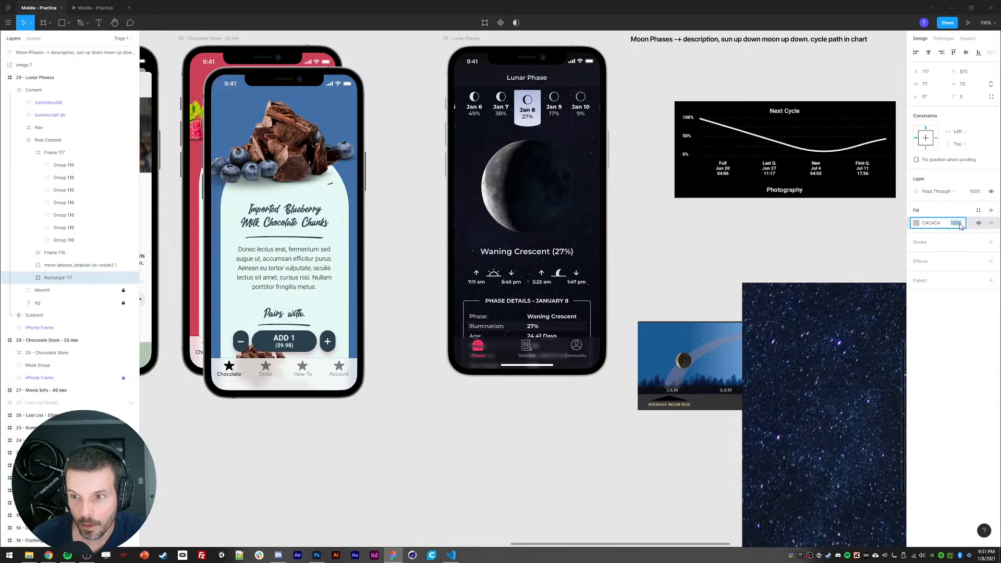
Step: Preview the prototype again and scroll the content down to the end of the phase details and back
click(97, 8)
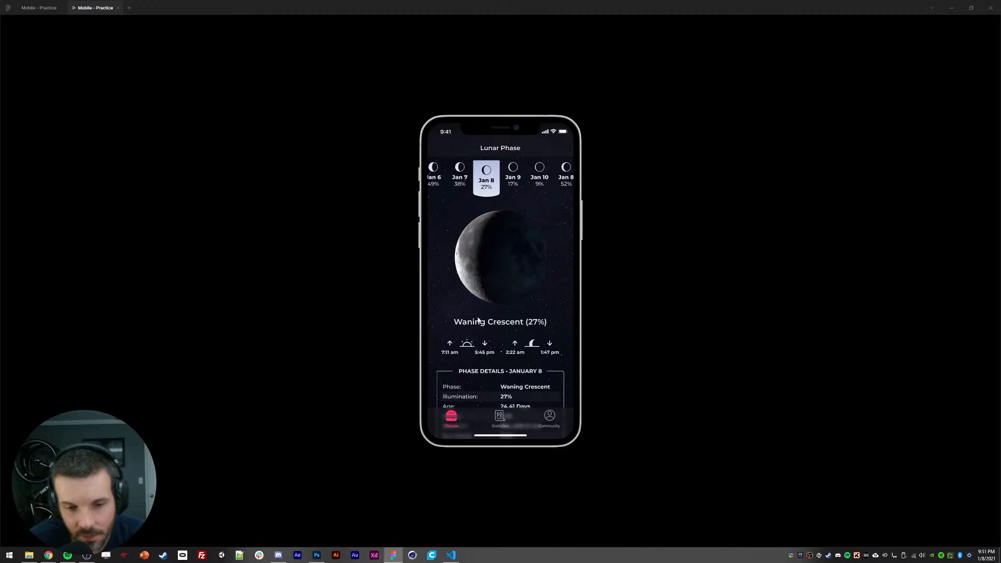
drag(478, 321, 476, 253)
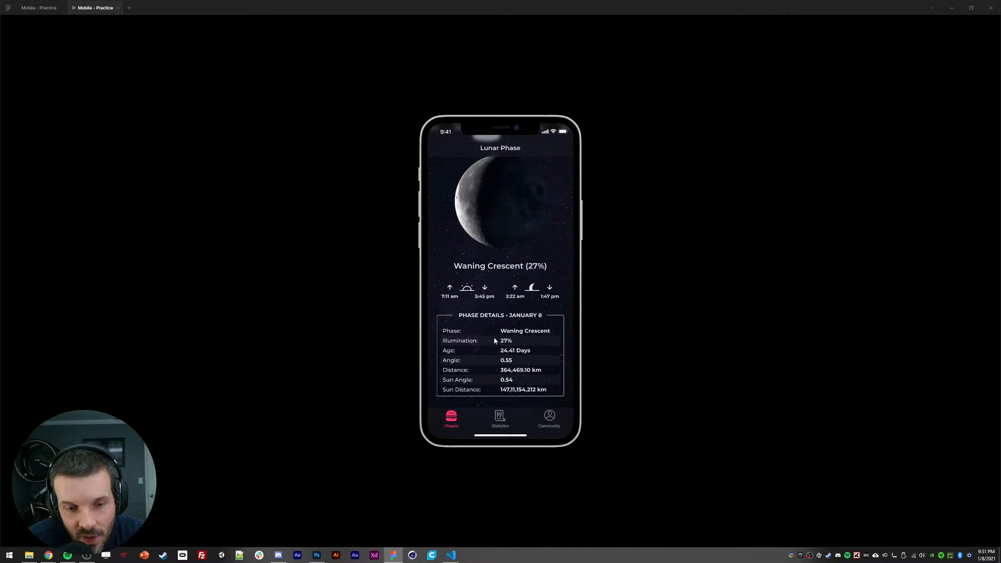
drag(495, 282, 498, 312)
drag(502, 307, 499, 248)
click(63, 5)
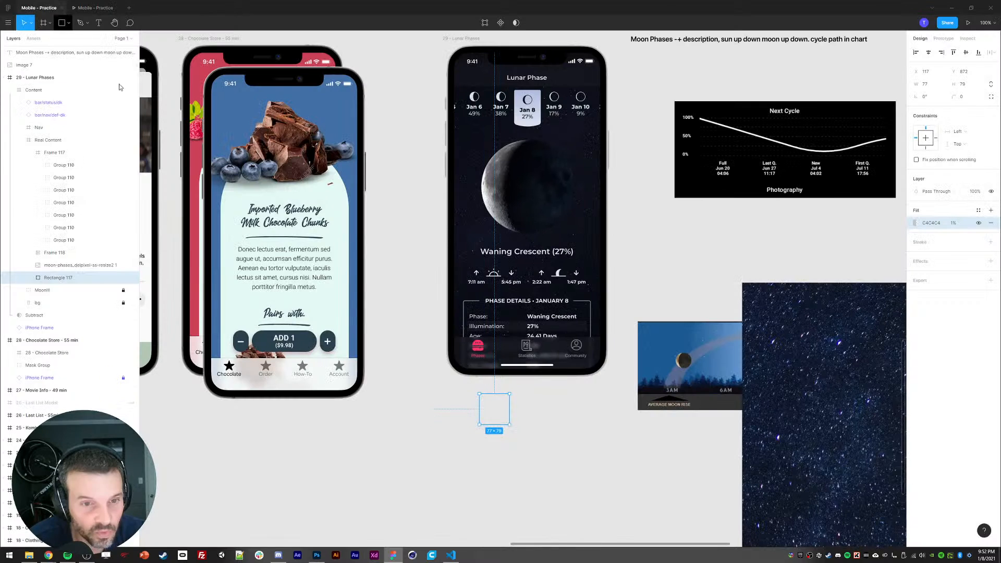
Step: Delete the large starry sky image and the average moon rise reference image beside the Lunar Phases phone
drag(424, 259, 388, 295)
drag(645, 241, 736, 278)
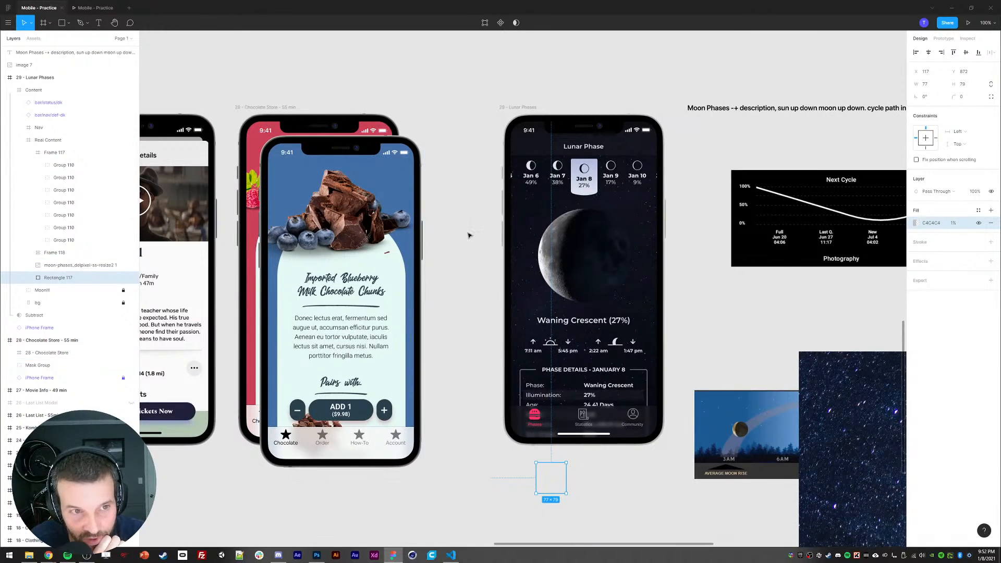
scroll(459, 238, right, 10)
scroll(449, 240, down, 3)
click(541, 316)
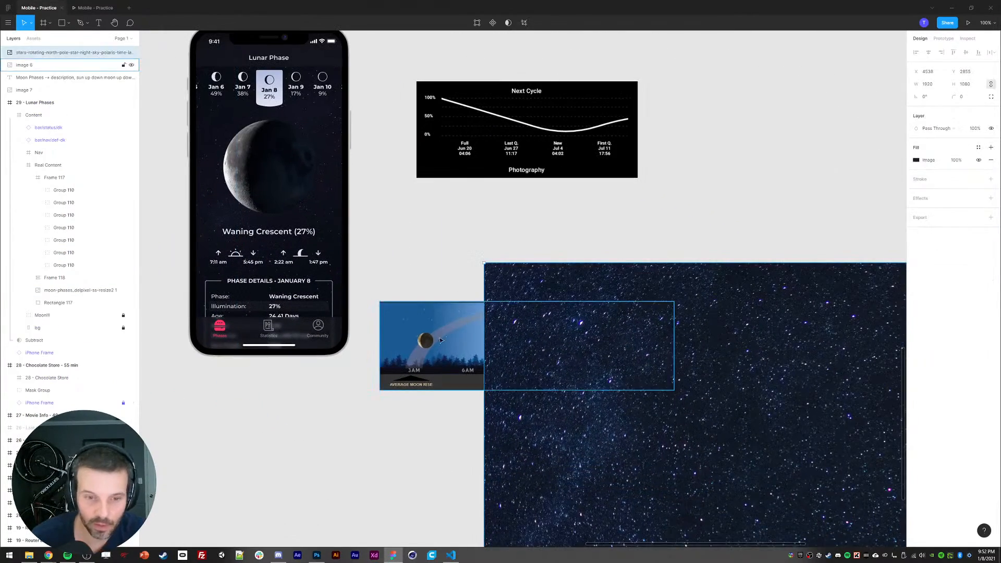
key(Delete)
click(451, 329)
key(Delete)
Step: Delete the Moon Phases description note and place the Next Cycle chart reference image just below the phone
drag(385, 230, 511, 298)
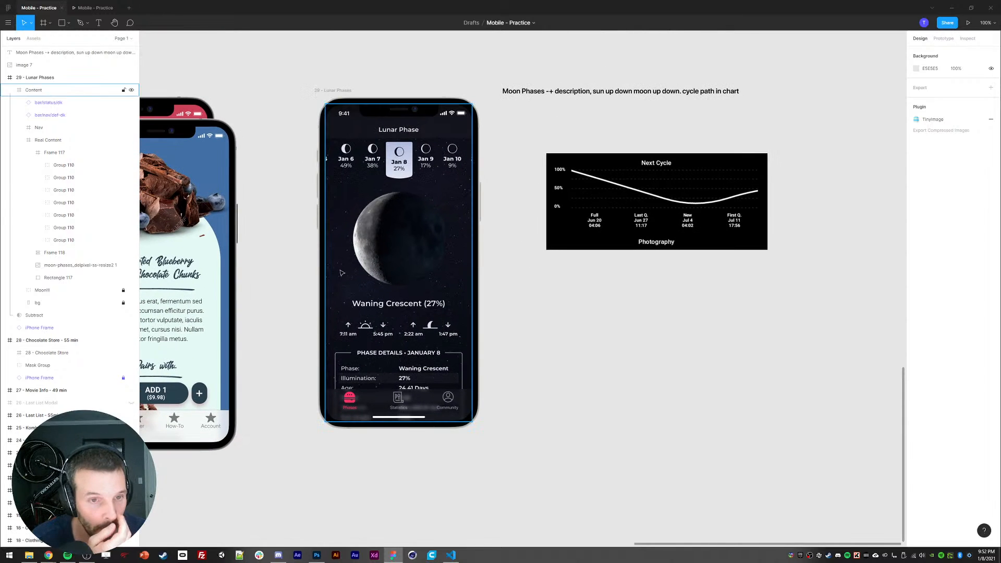
click(538, 92)
key(Delete)
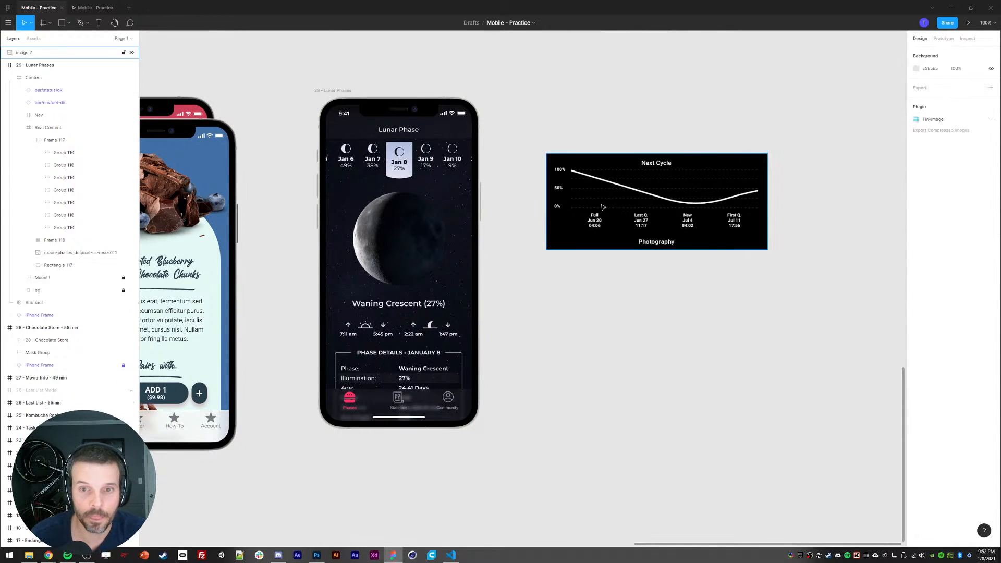
drag(603, 215, 445, 510)
Step: Shift all four Real Content layers up together until the whole Phase Details box shows with free space beneath it
click(370, 288)
click(19, 128)
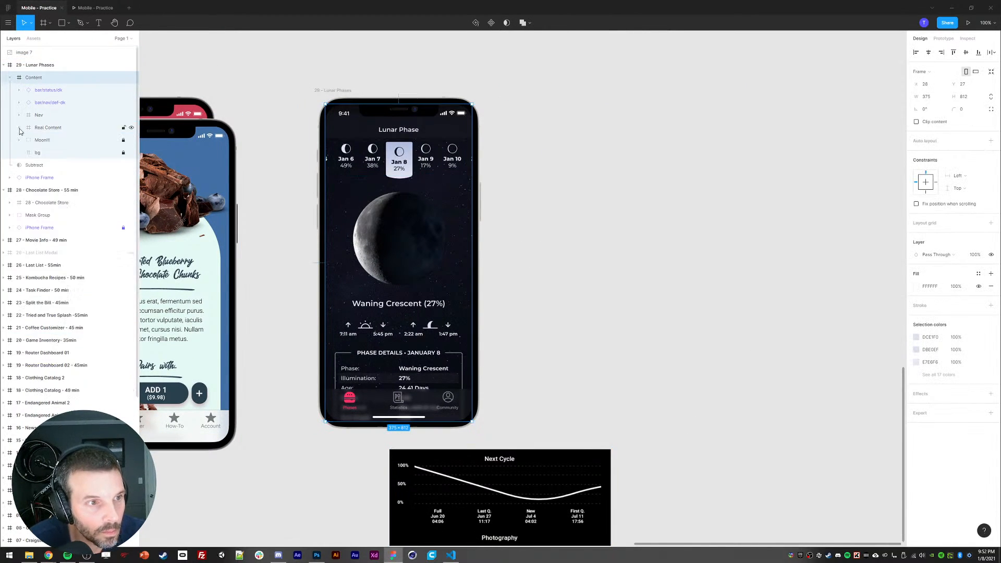
click(20, 128)
click(28, 140)
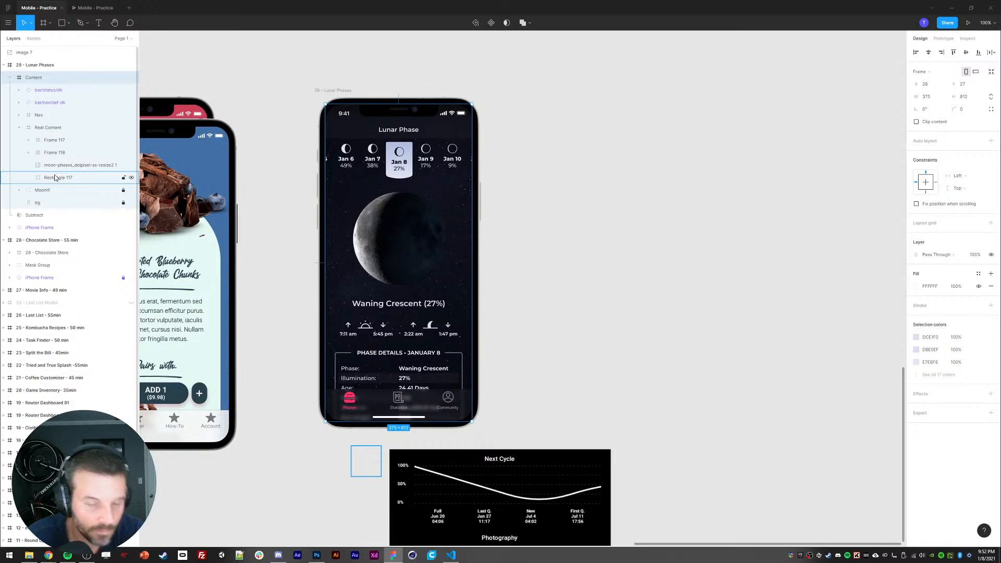
click(327, 90)
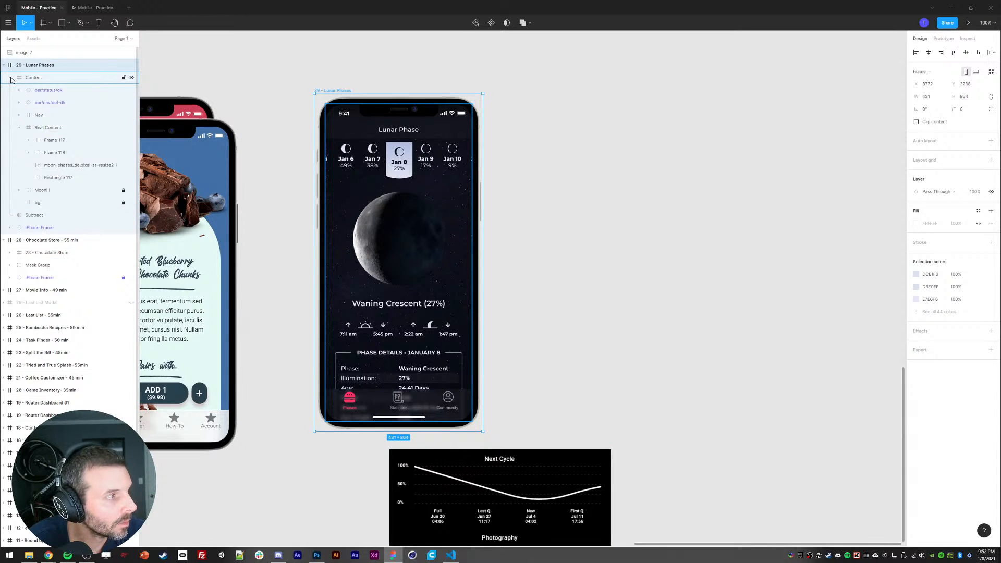
drag(276, 305, 289, 260)
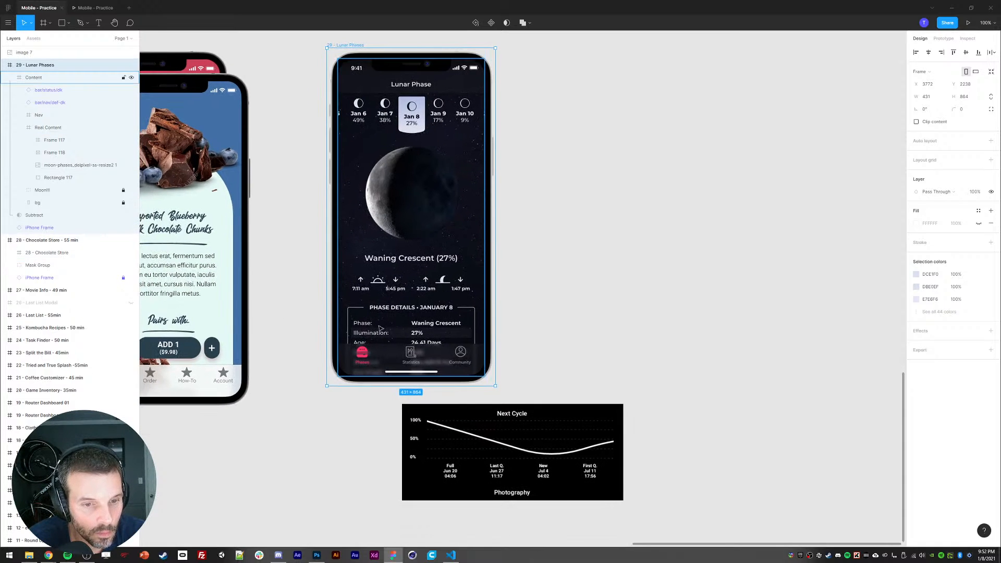
double_click(382, 330)
click(382, 330)
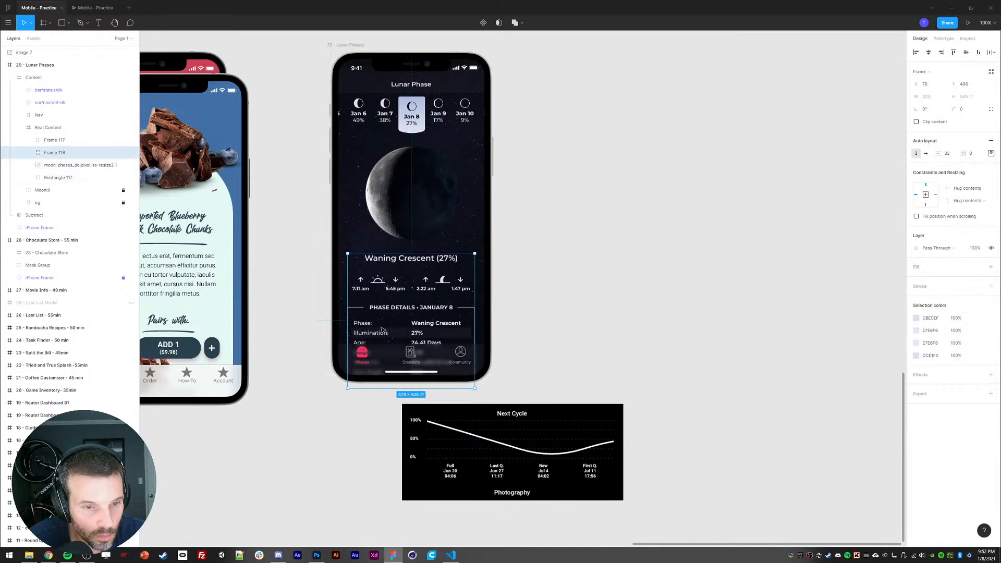
click(53, 141)
shift+click(55, 178)
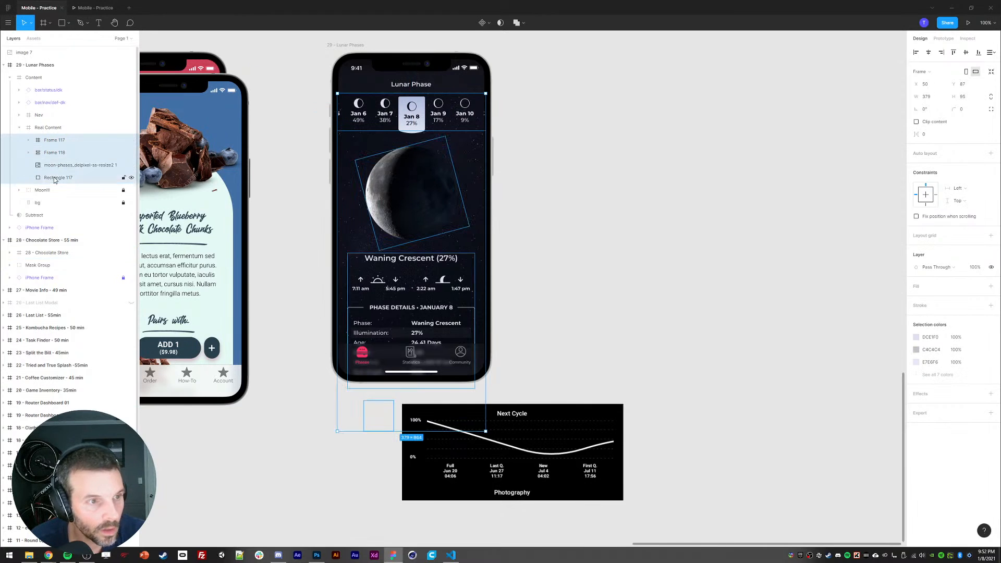
drag(391, 307, 391, 160)
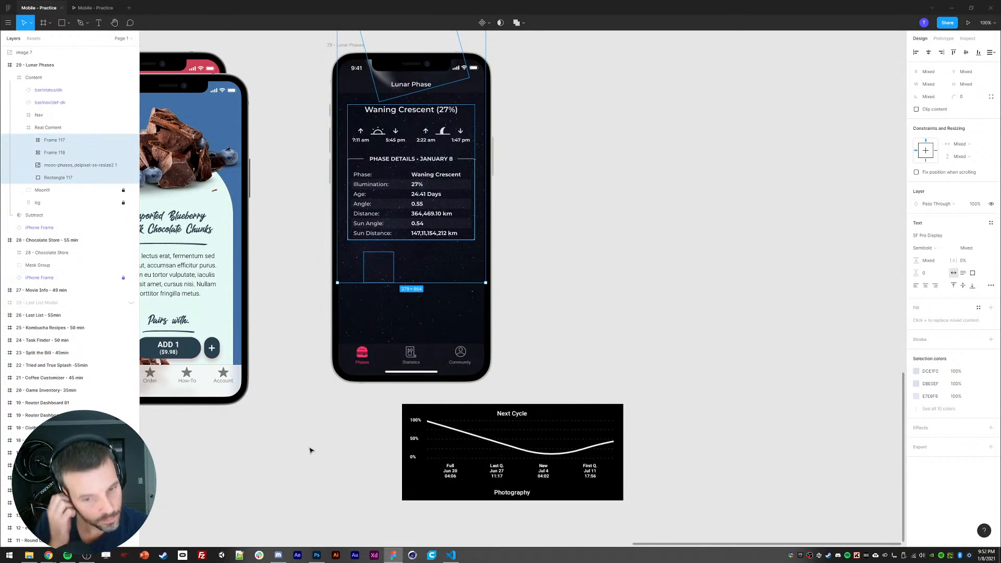
click(299, 331)
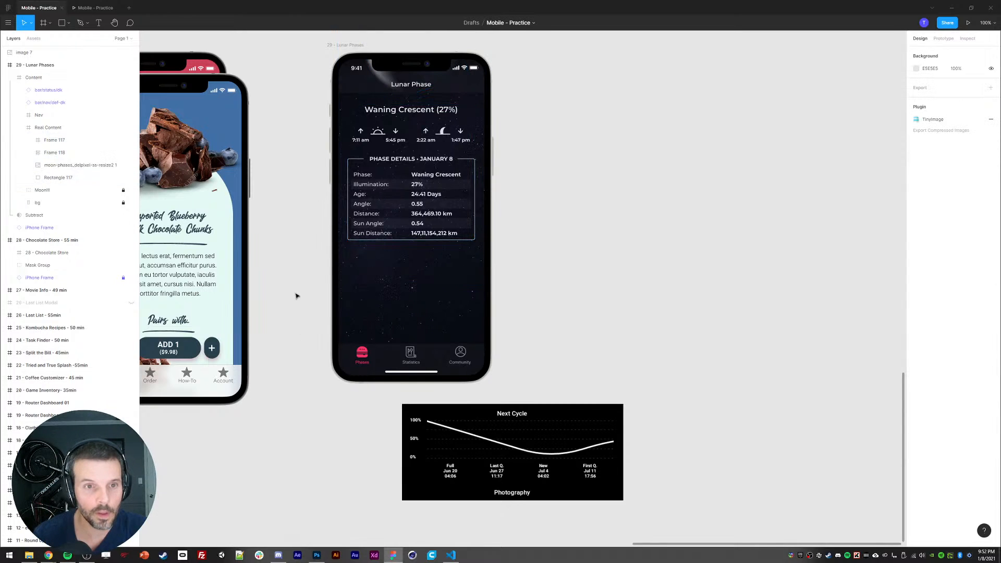
Step: Copy the Phase Details heading and border rectangle, paste them into Frame 118 below the details box, and group the copies
ctrl+click(412, 159)
shift+click(128, 178)
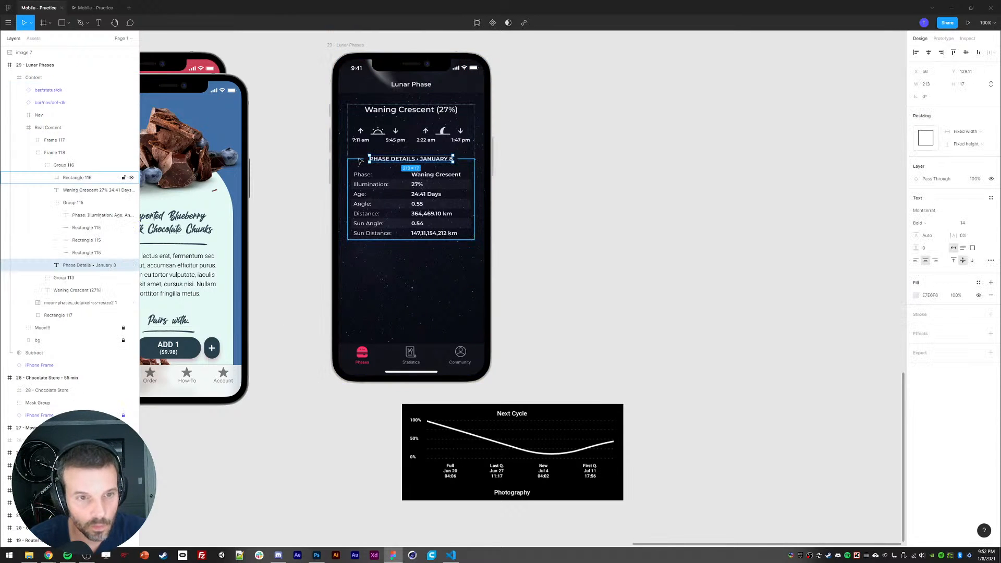
click(50, 167)
key(ctrl+v)
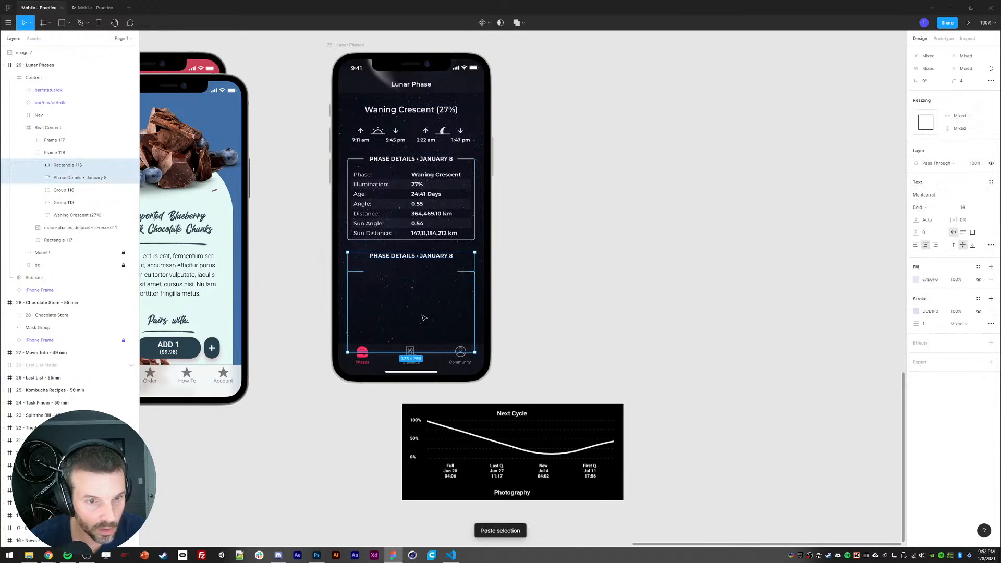
key(ctrl+g)
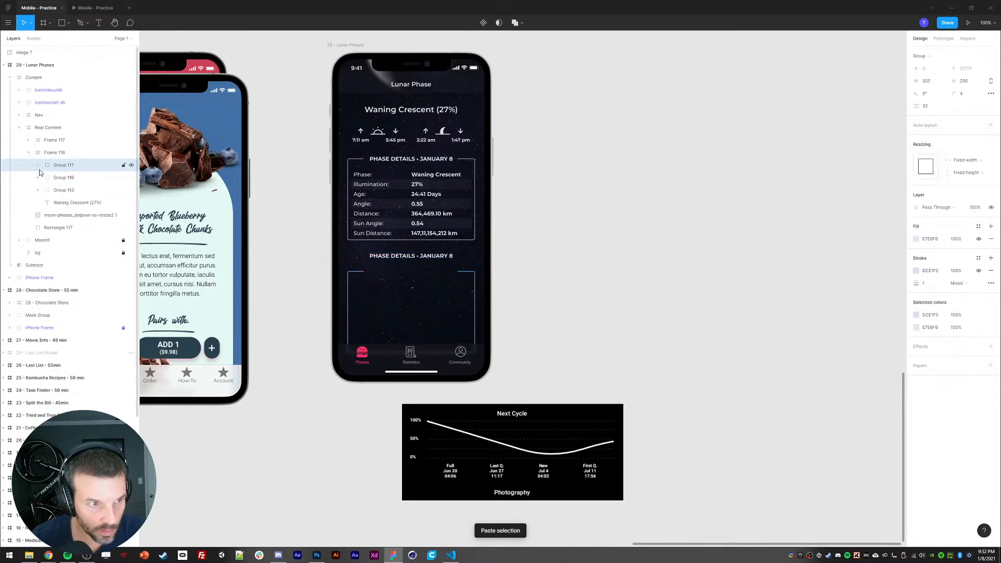
Step: Change the copied heading's text to CYCLE ROTATION
click(39, 165)
click(73, 190)
key(Return)
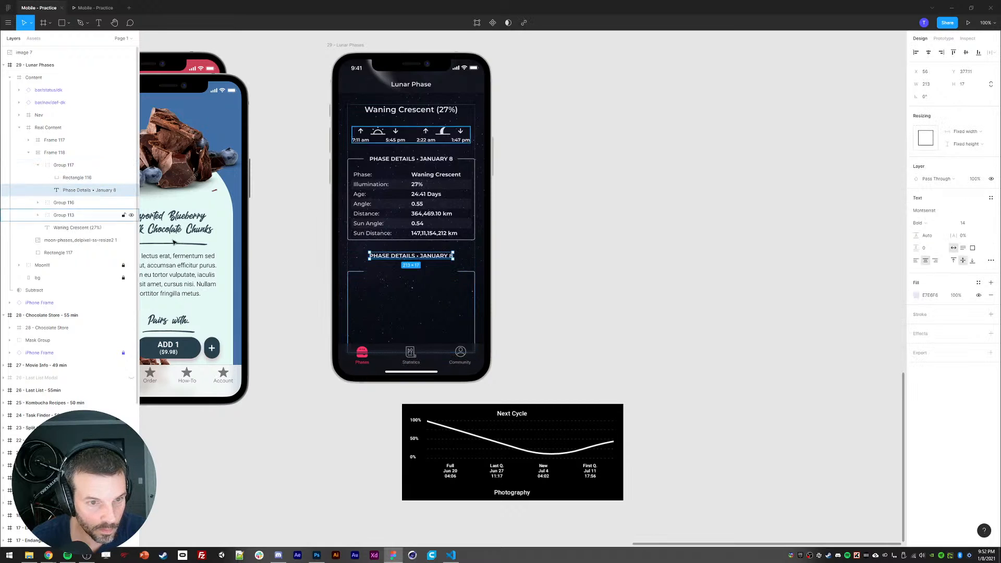
text(next)
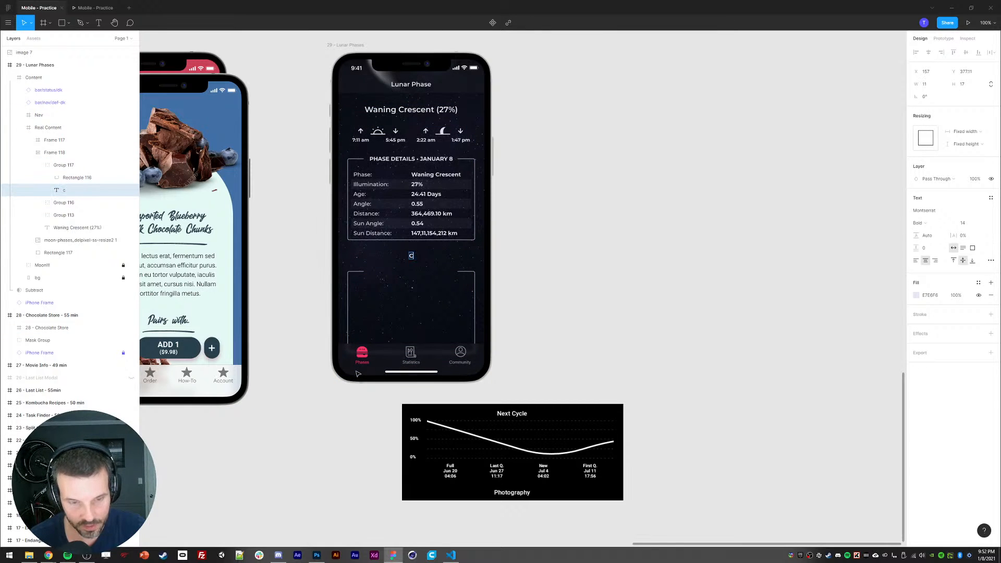
text(YCLE)
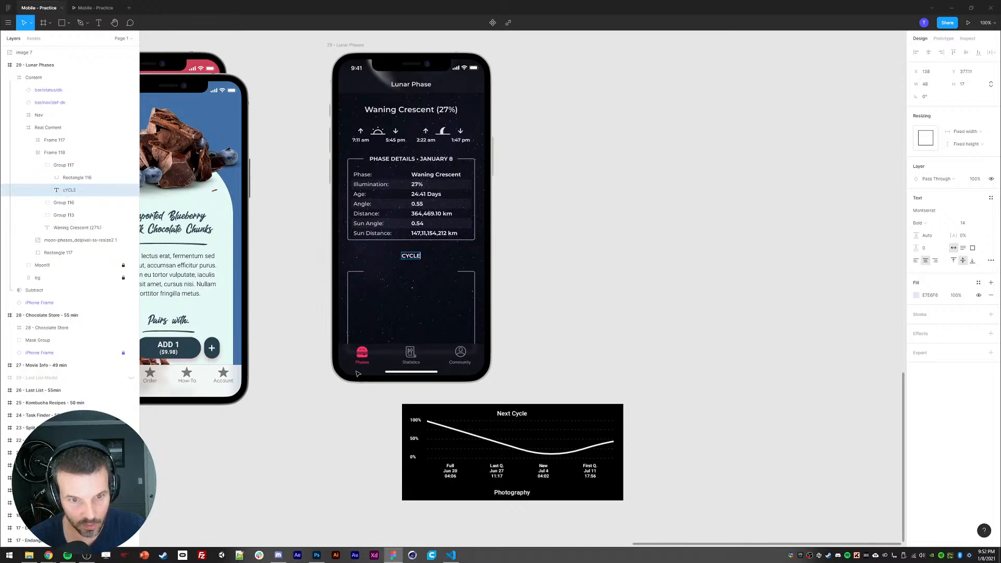
text( ROTATION)
key(Escape)
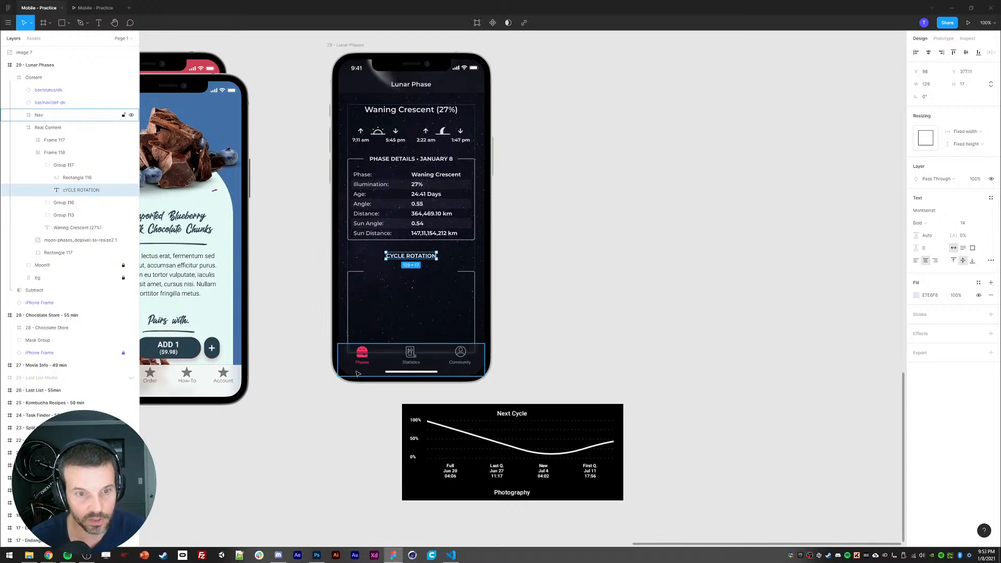
Step: Raise the copied border level with the CYCLE ROTATION heading and extend its top line ends inward toward the text
click(373, 269)
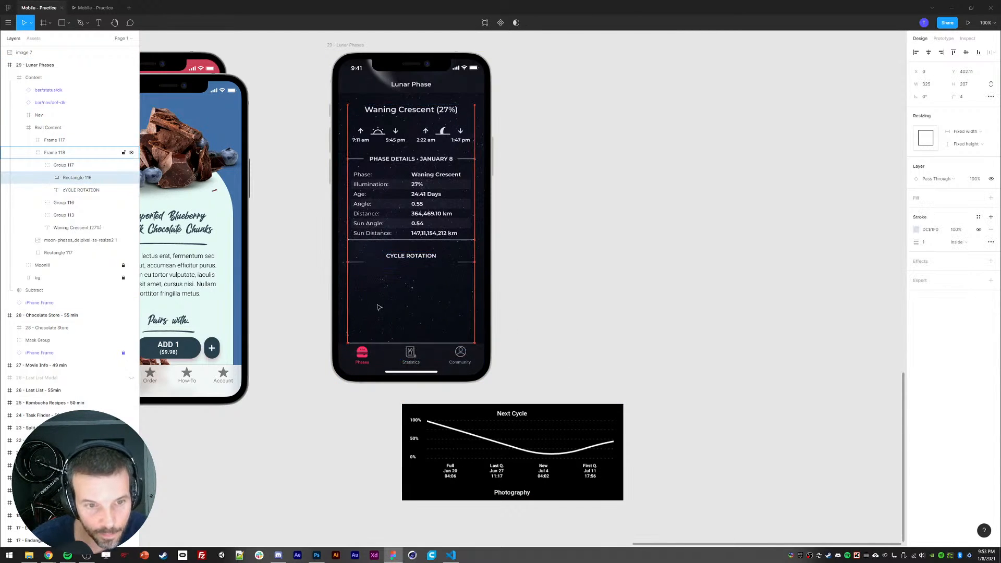
key(Return)
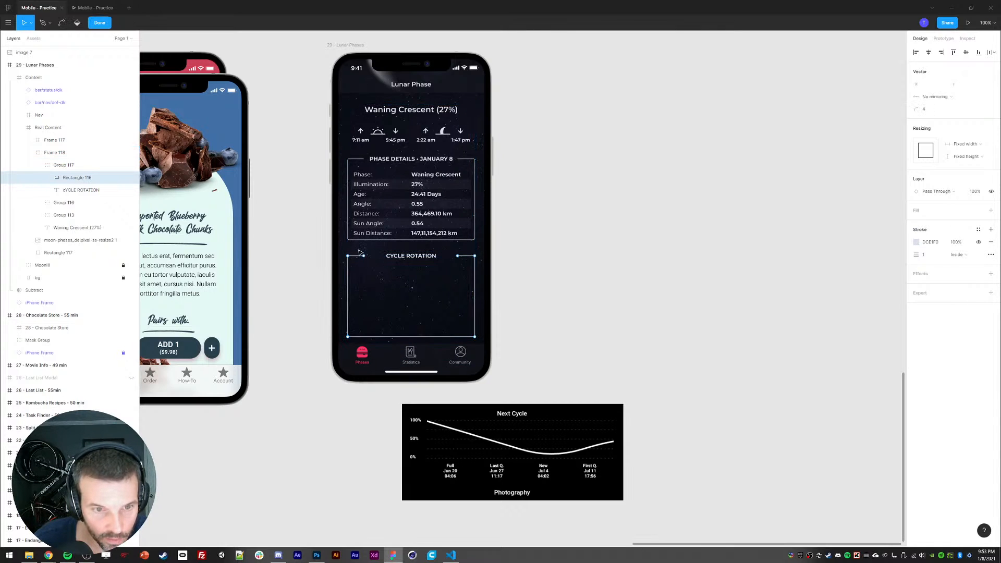
drag(450, 250, 468, 271)
key(shift+Left)
key(shift+Left)
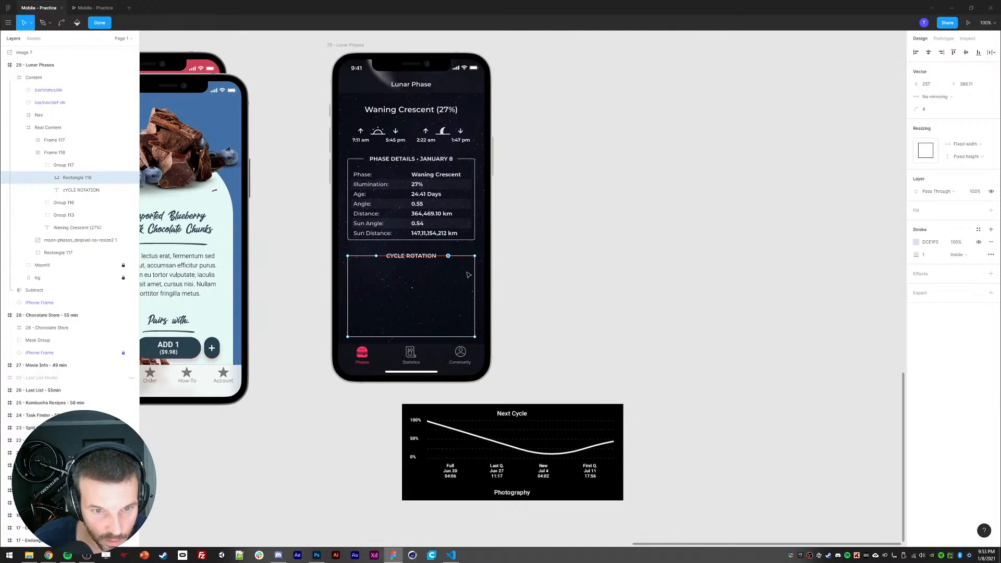
key(Return)
click(311, 260)
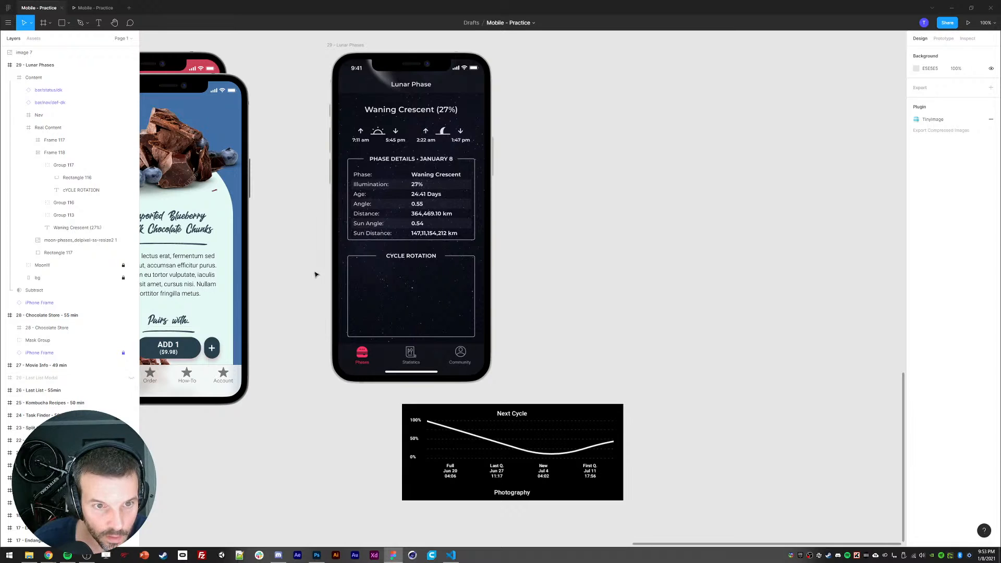
Step: Fine-tune the border's two open top end points so the gaps beside the CYCLE ROTATION heading are narrow and even
click(374, 258)
key(Return)
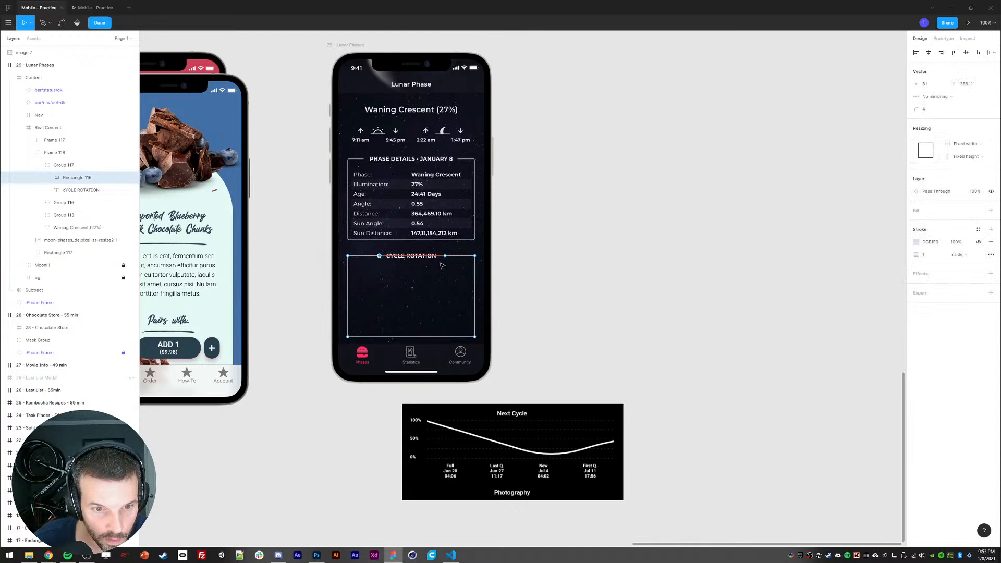
click(443, 256)
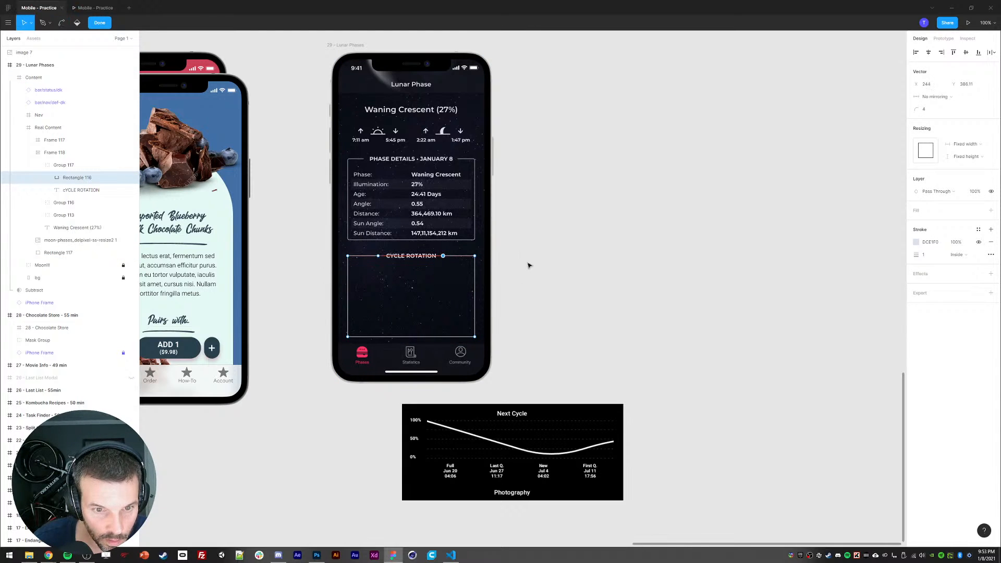
key(Return)
click(291, 301)
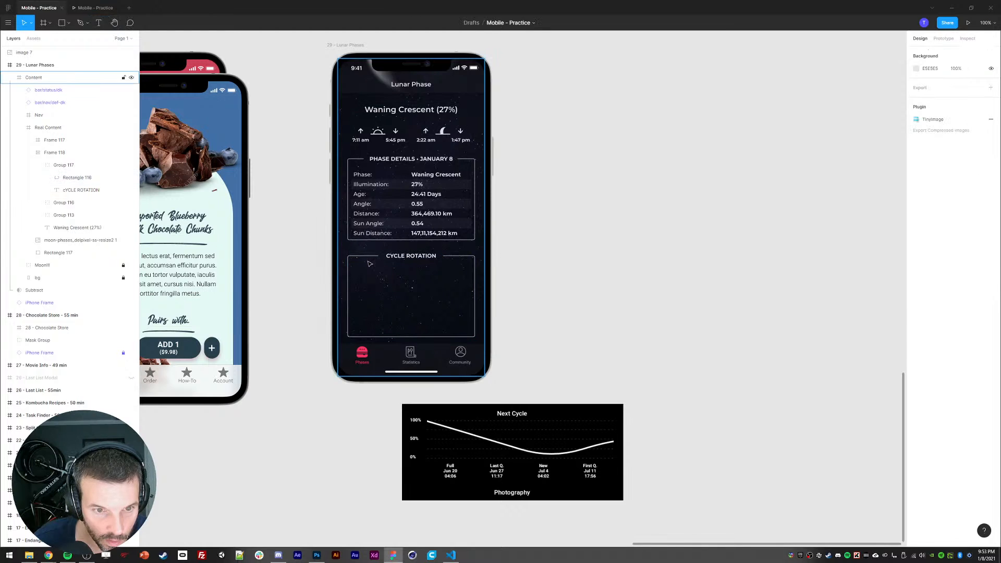
click(411, 256)
click(745, 196)
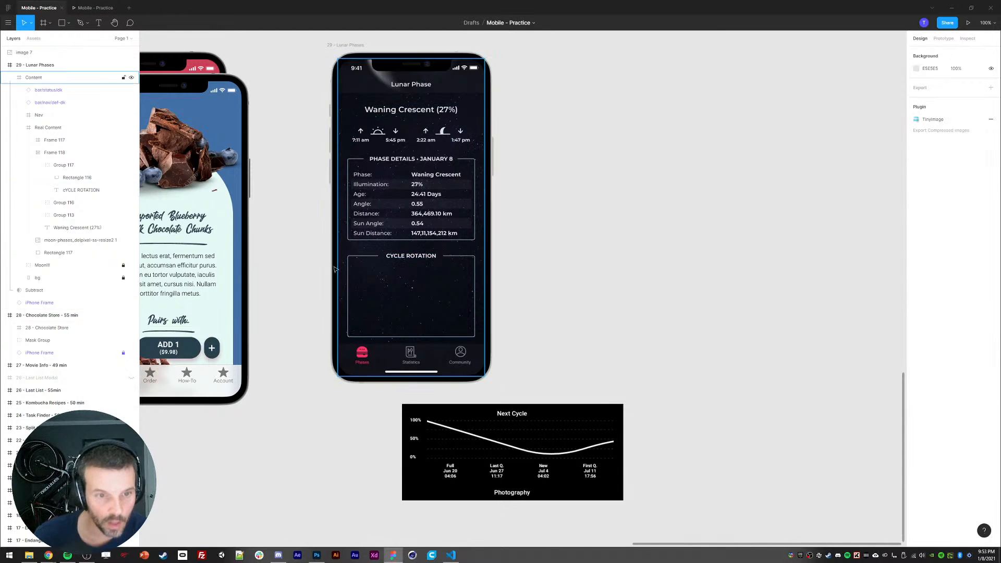
Step: Try a copy of the Illumination row's background, reduced to a height of 1, as a divider in the Cycle Rotation box
scroll(304, 252, down, 1)
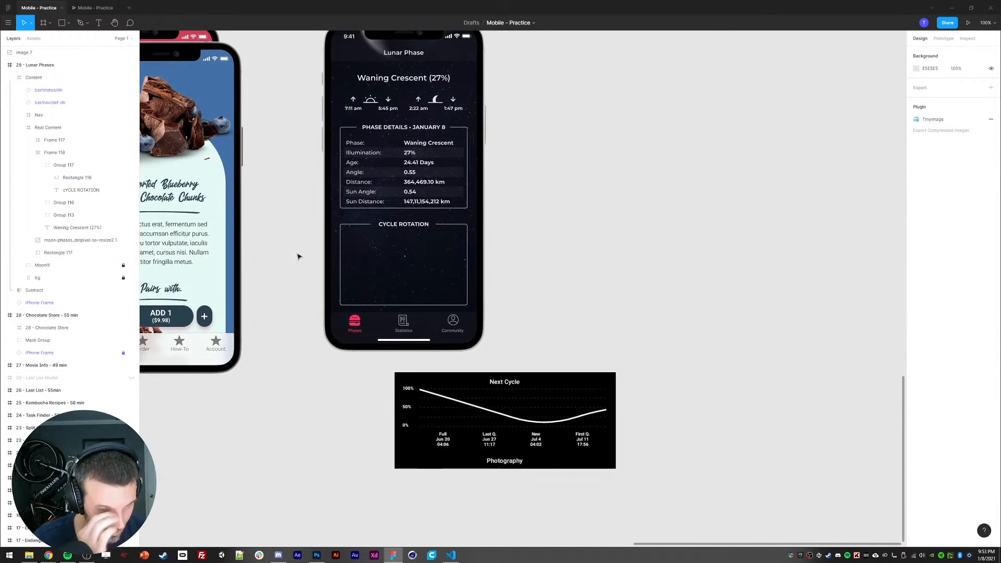
scroll(297, 257, right, 1)
ctrl+click(397, 154)
key(ctrl+c)
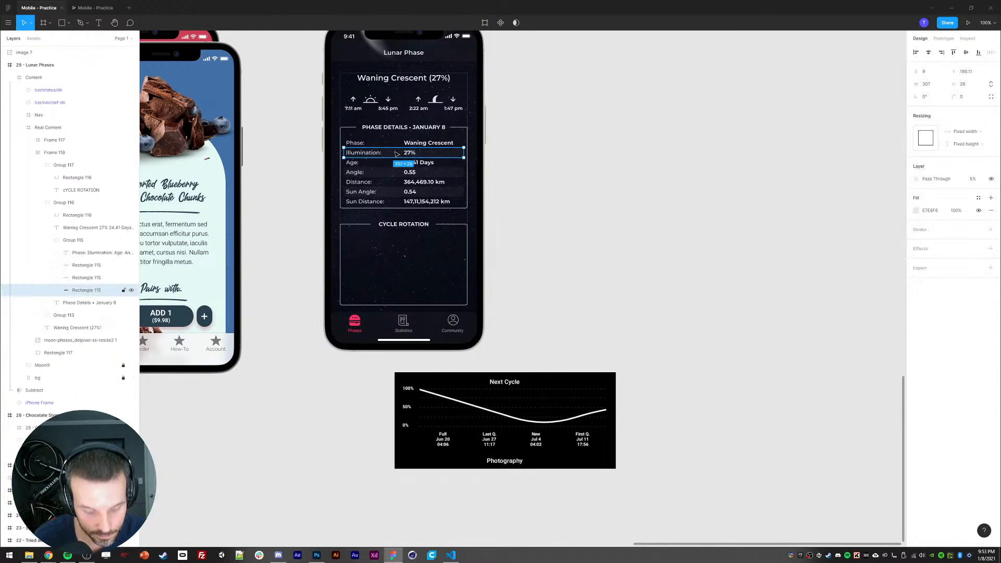
ctrl+click(354, 225)
key(ctrl+v)
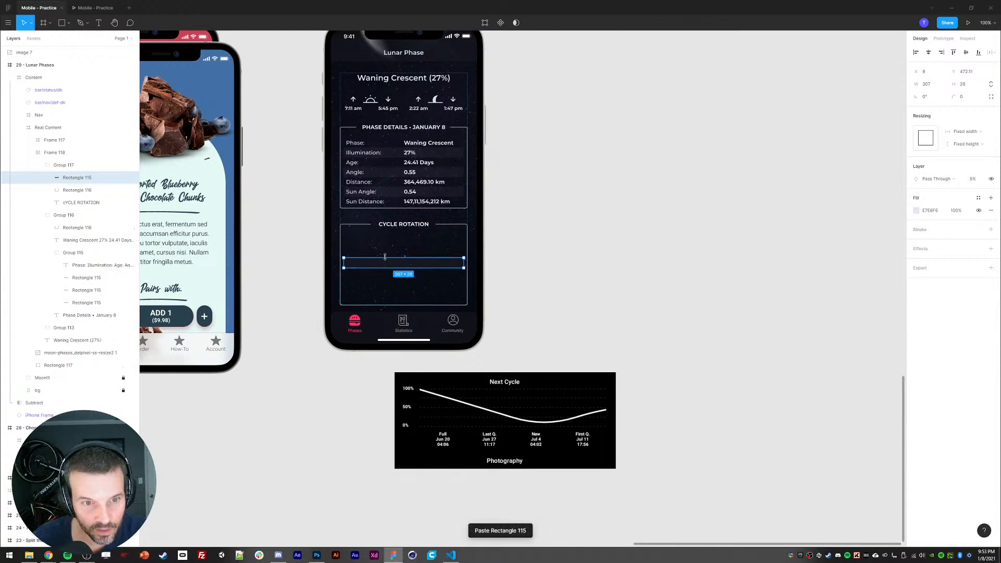
drag(386, 257, 386, 261)
click(966, 86)
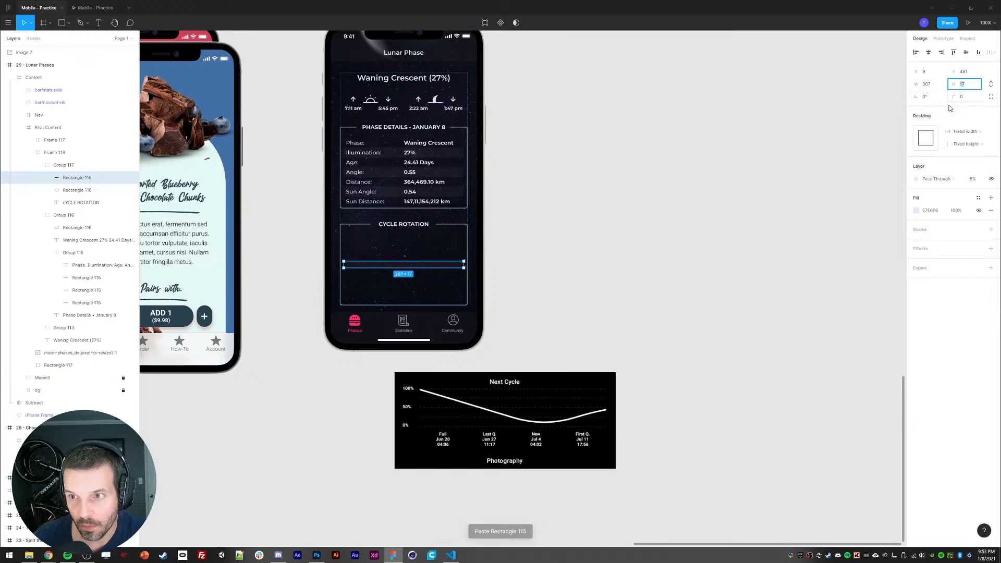
text(1)
key(Return)
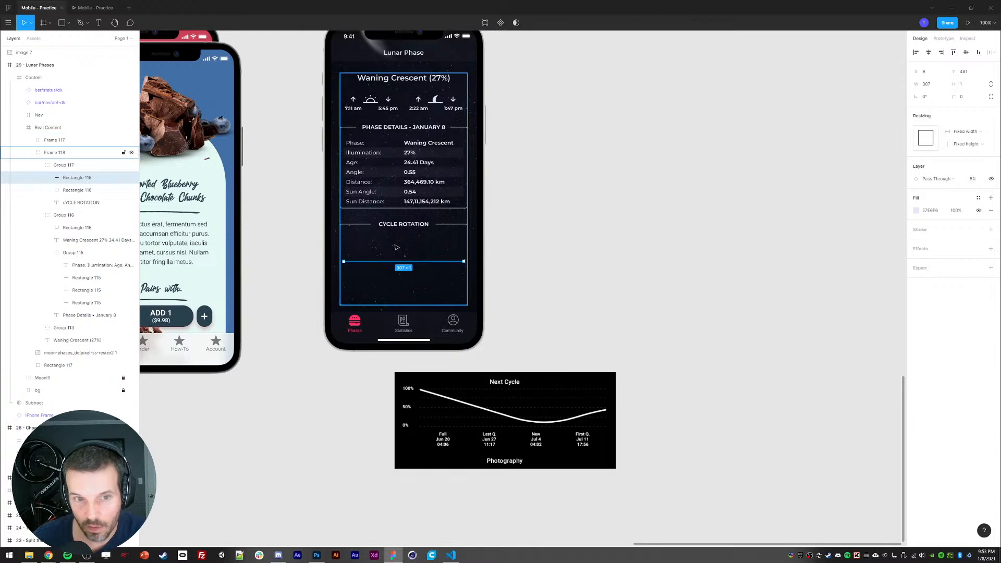
key(Delete)
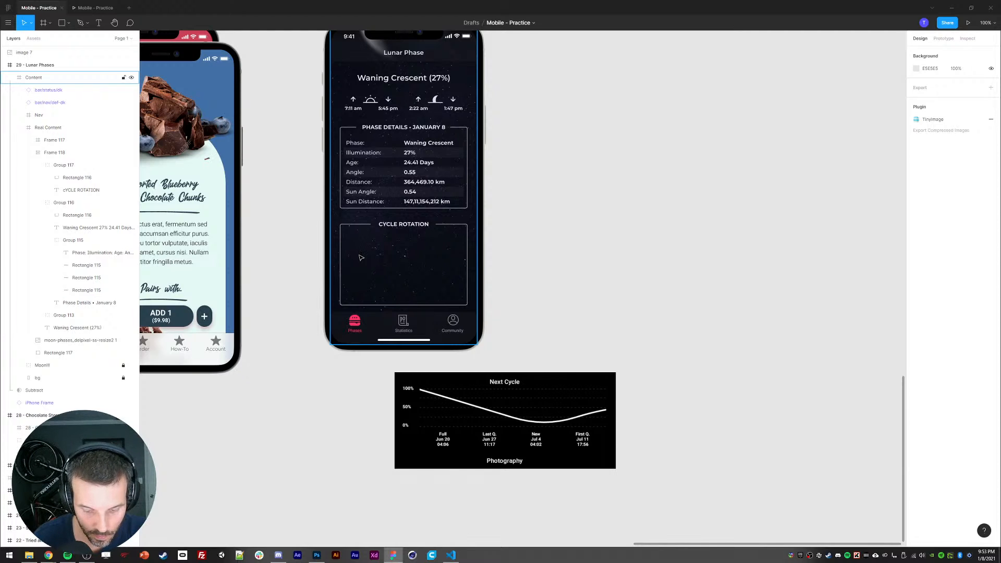
Step: Try a straight horizontal line spanning the Cycle Rotation box from border to border
key(l)
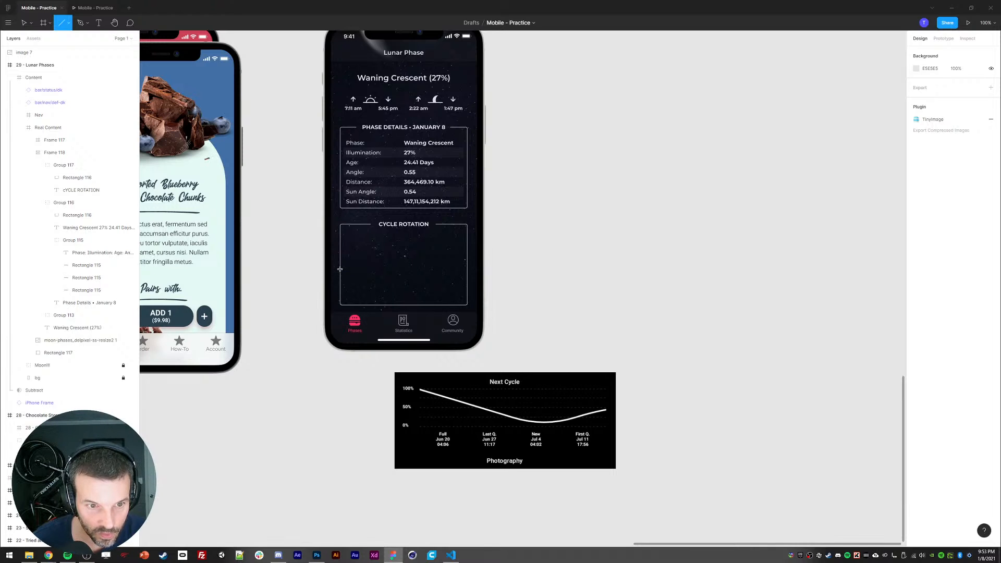
drag(339, 268, 467, 268)
key(Delete)
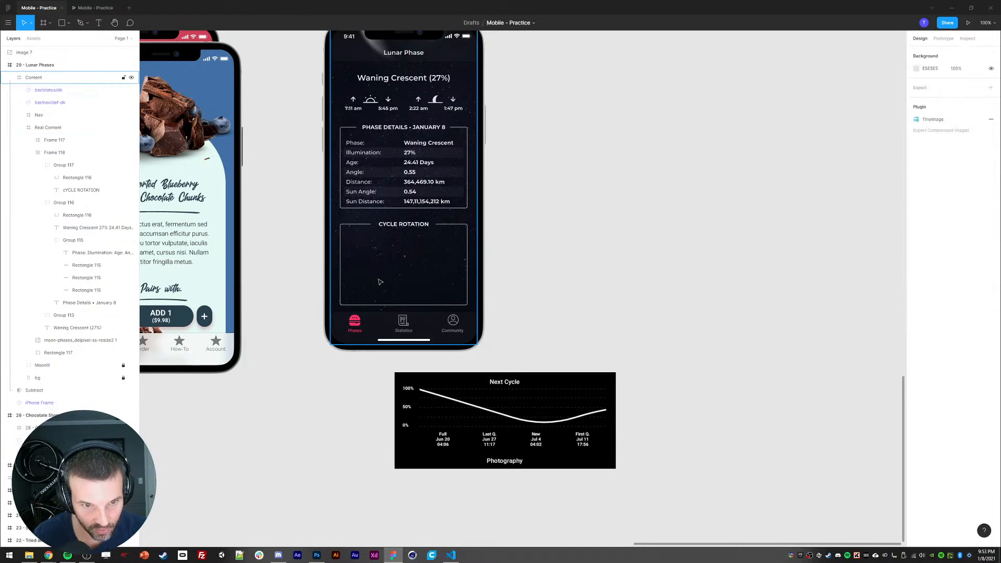
Step: Paste the horizontal line into the Cycle Rotation box and give it a dashed FFFFFF stroke
click(340, 272)
key(ctrl+v)
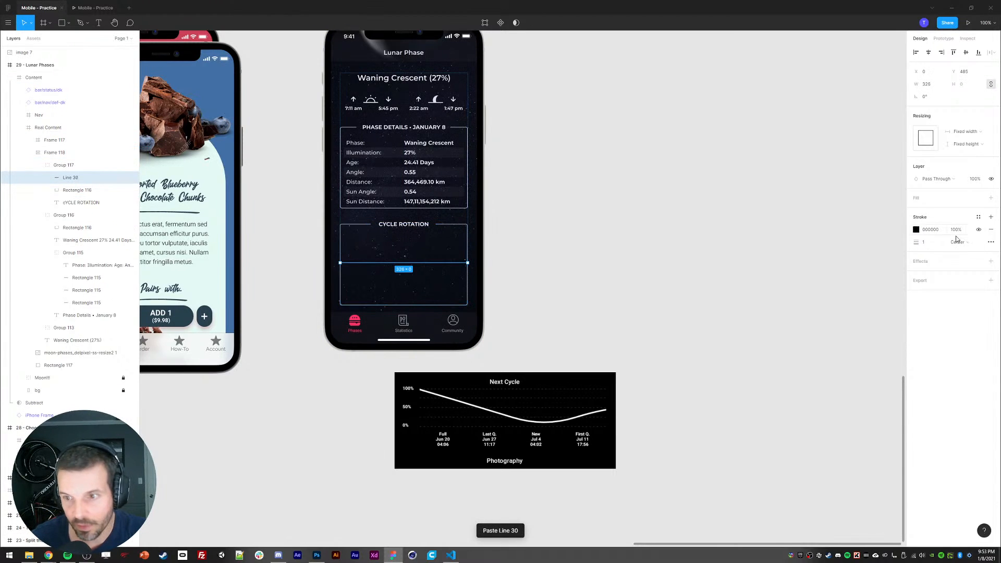
click(917, 231)
text(FFFFFF)
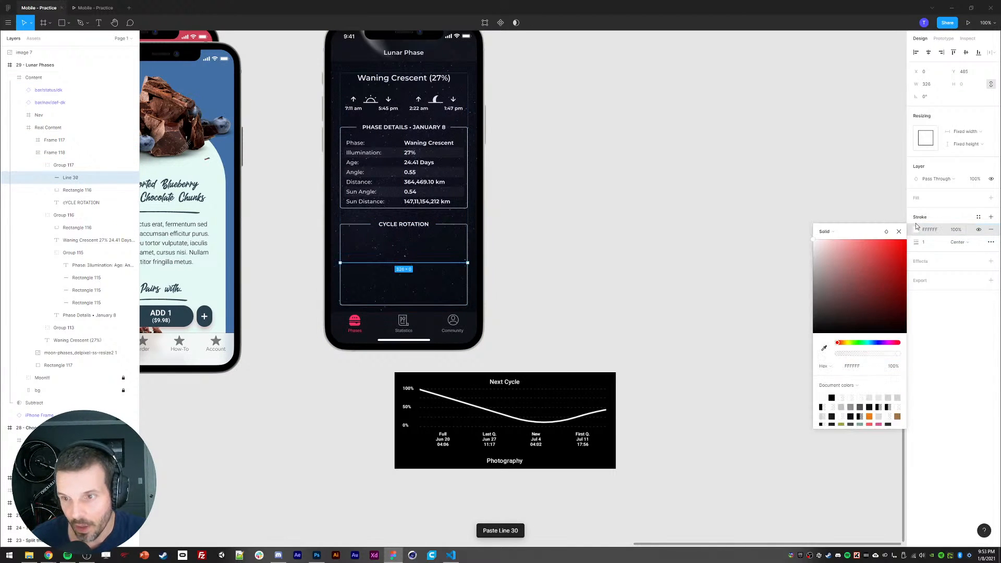
click(958, 248)
click(991, 242)
click(845, 303)
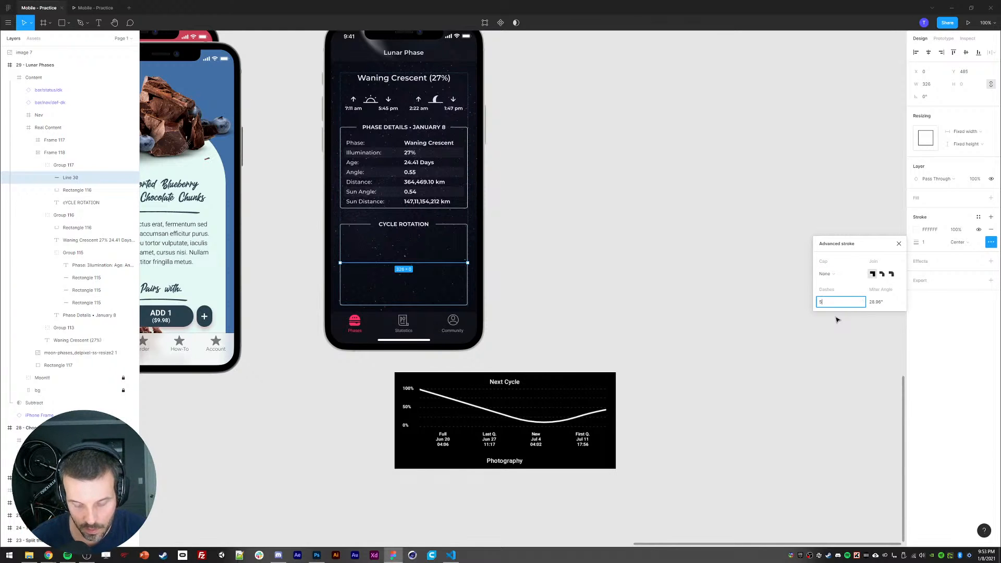
click(388, 267)
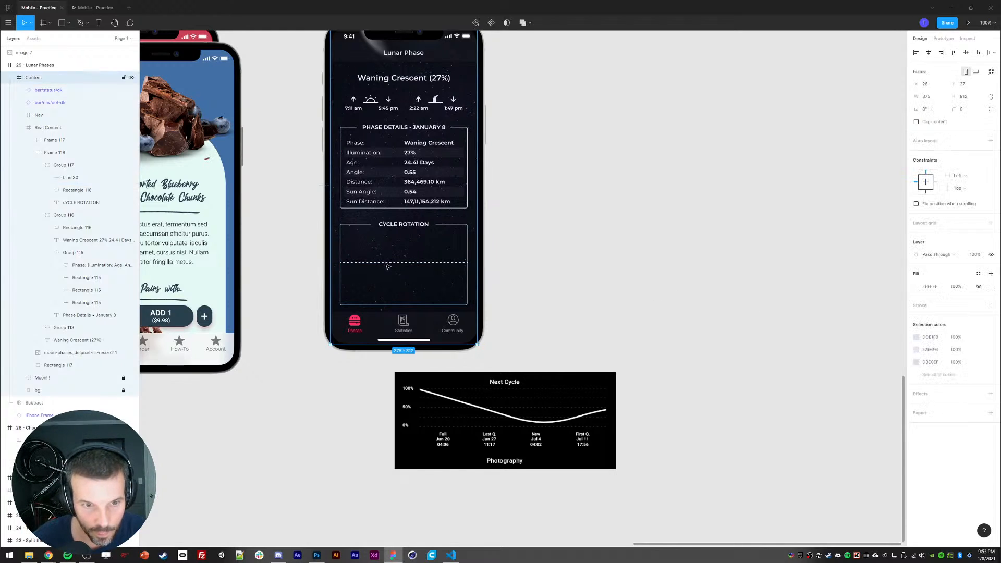
Step: Set the dashed line's opacity to 30% and raise it to Y 429, just below the CYCLE ROTATION heading
ctrl+click(389, 263)
key(3)
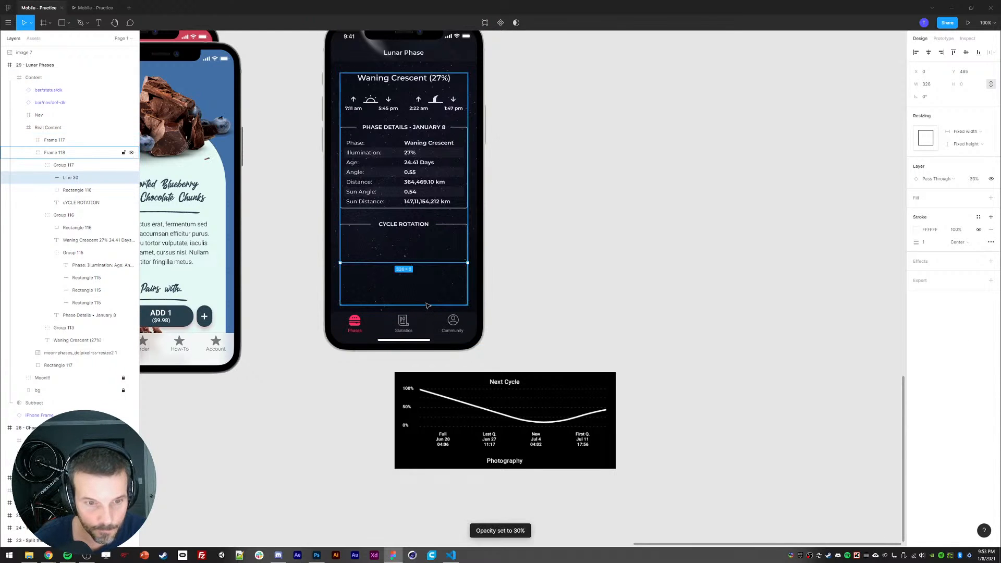
key(shift+Up)
key(shift+Up)
key(shift+Up)
key(shift+Up)
key(shift+Up)
key(Up)
key(Up)
key(Up)
key(Up)
key(Up)
key(Up)
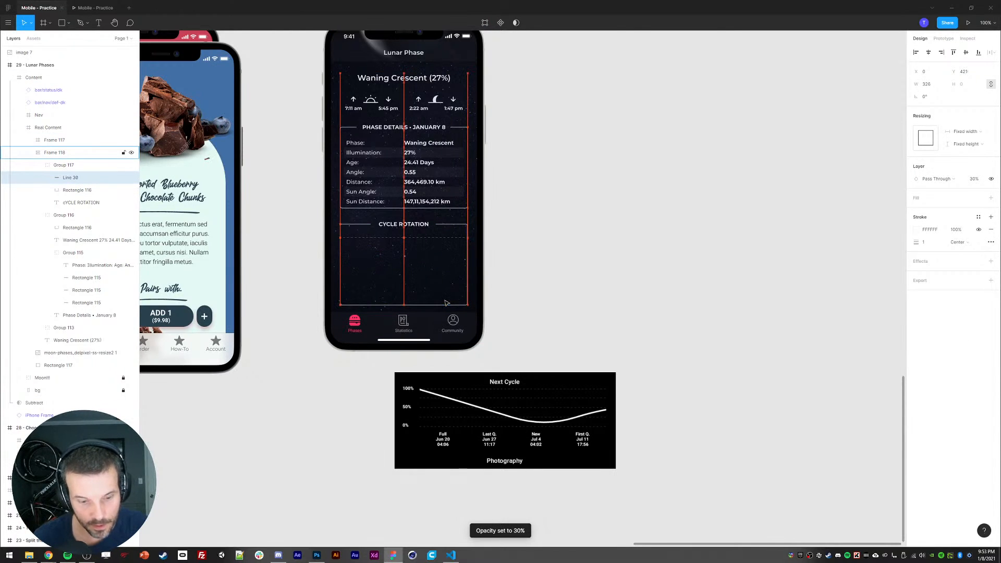
Step: Duplicate the dashed line four times downward at 32 px spacing to form the chart's gridlines
key(ctrl+d)
key(shift+Down)
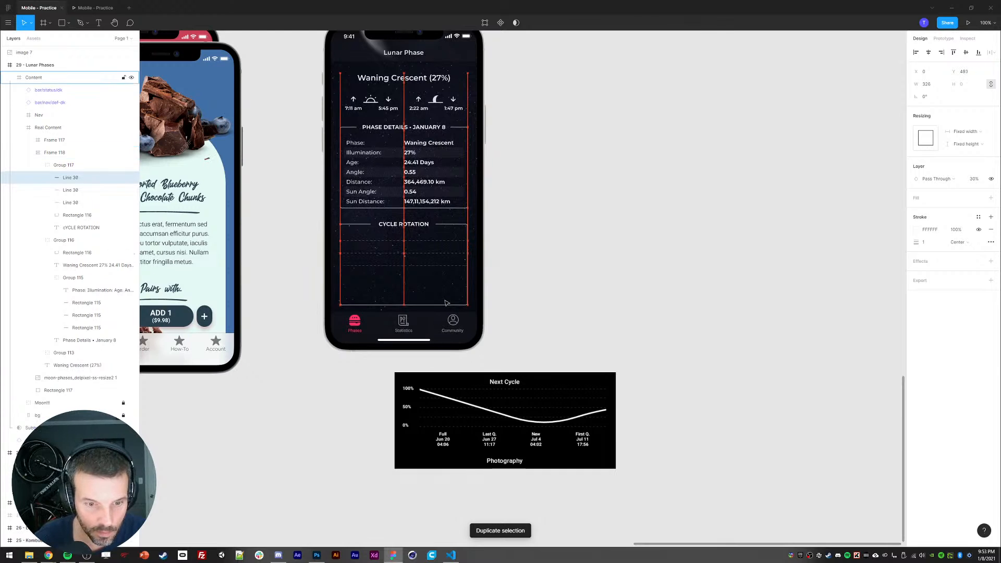
key(ctrl+d)
key(ctrl+d)
key(ctrl+d)
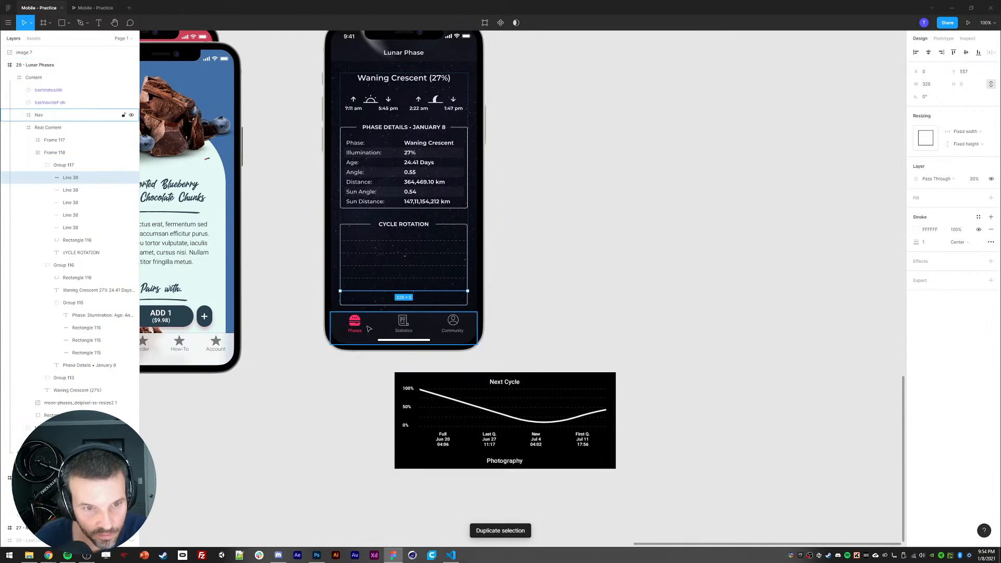
click(277, 289)
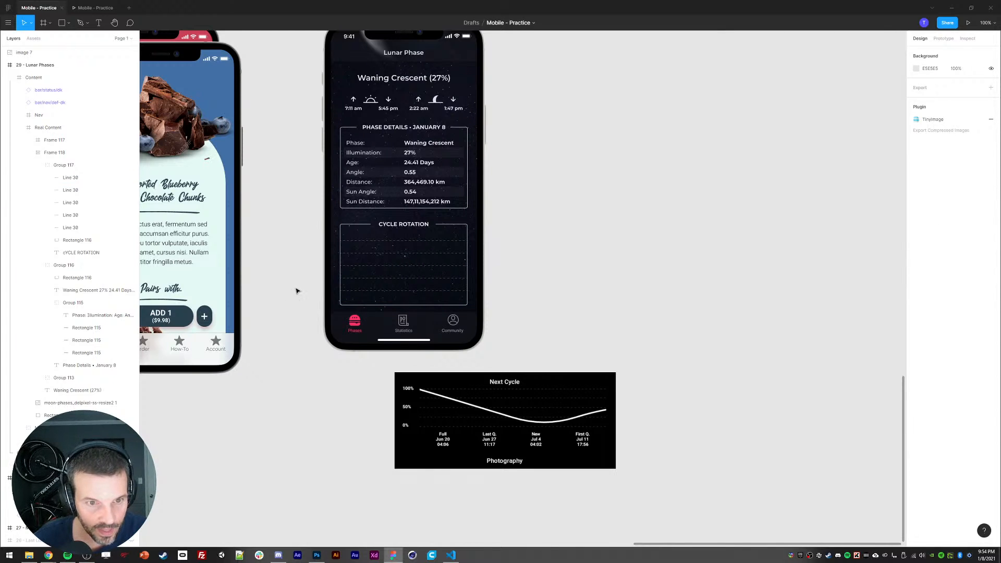
scroll(297, 290, up, 1)
key(p)
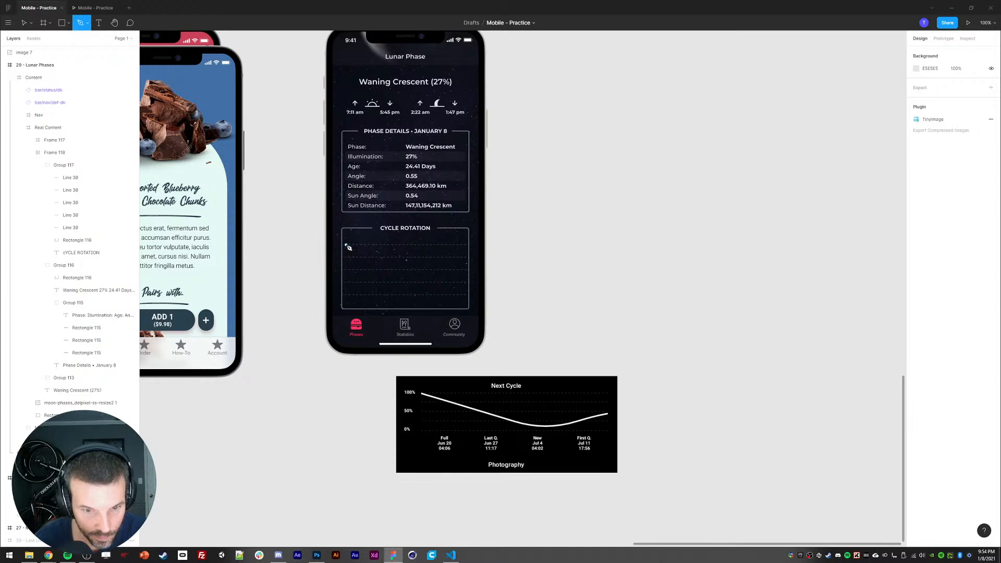
click(348, 248)
key(Escape)
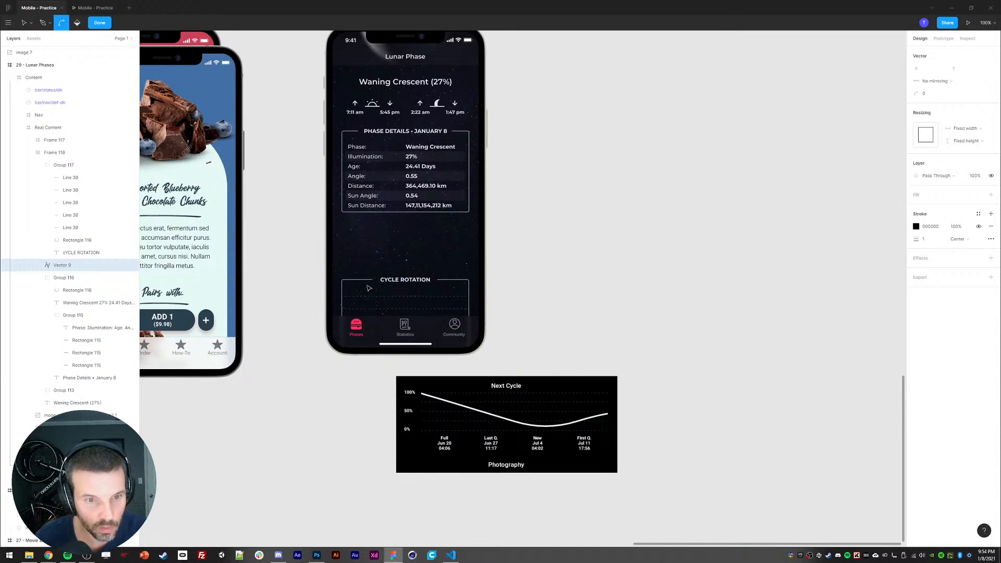
key(Escape)
click(88, 328)
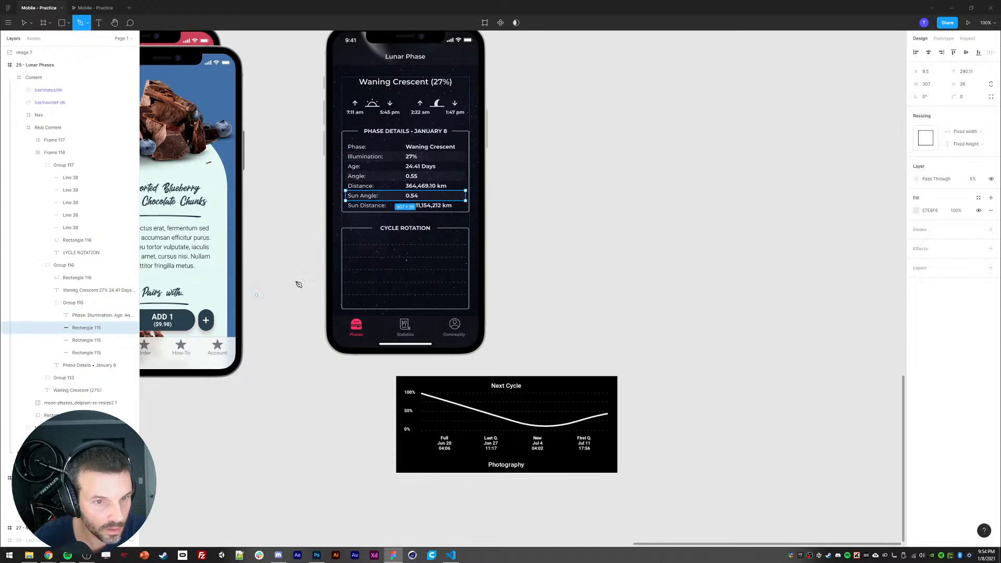
click(48, 304)
click(39, 266)
click(38, 166)
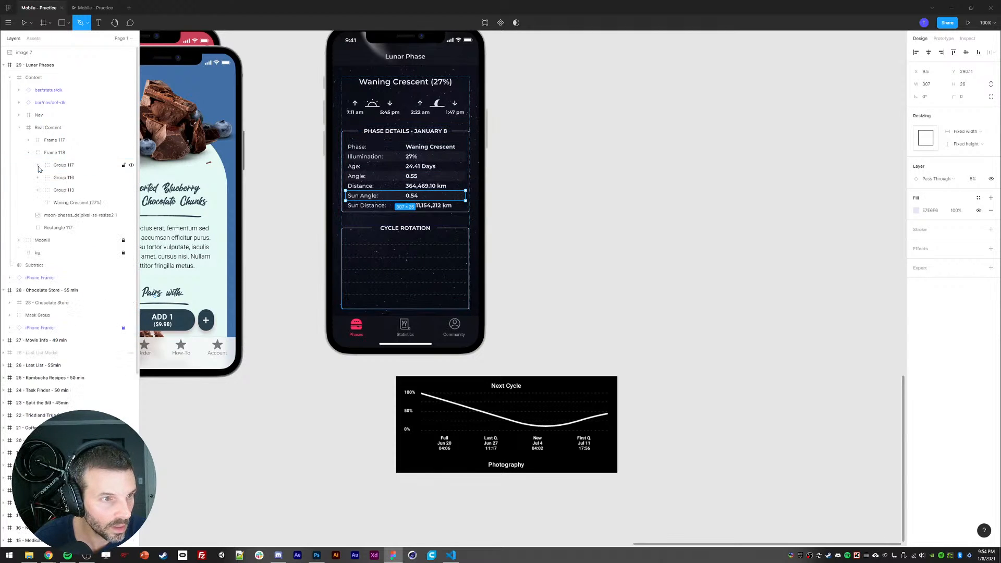
click(61, 164)
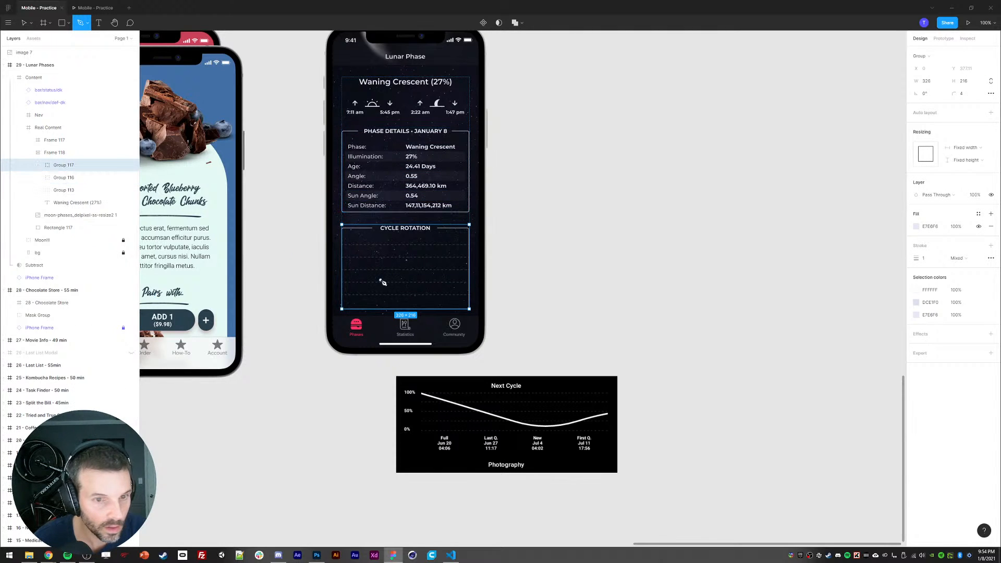
double_click(372, 244)
click(351, 245)
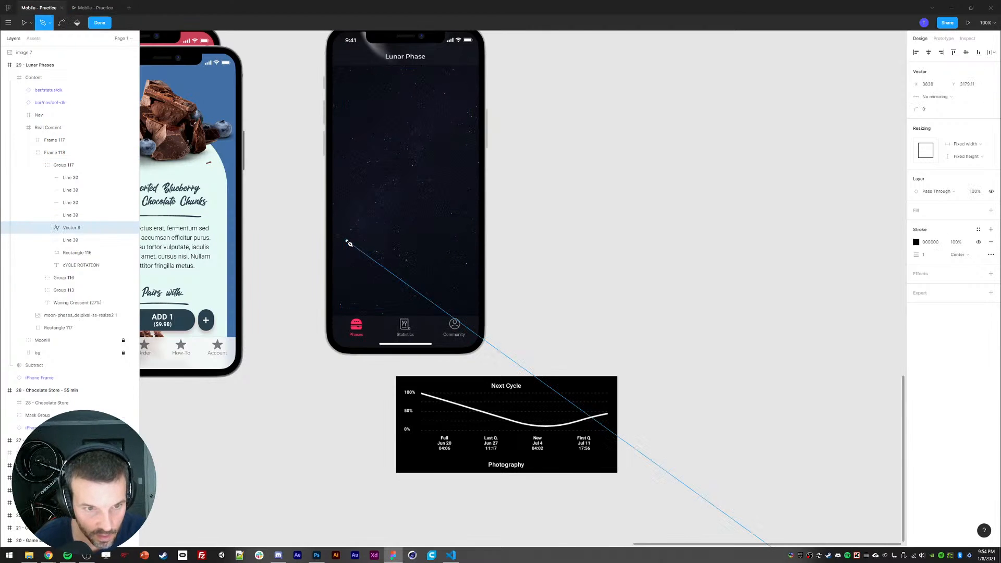
key(Escape)
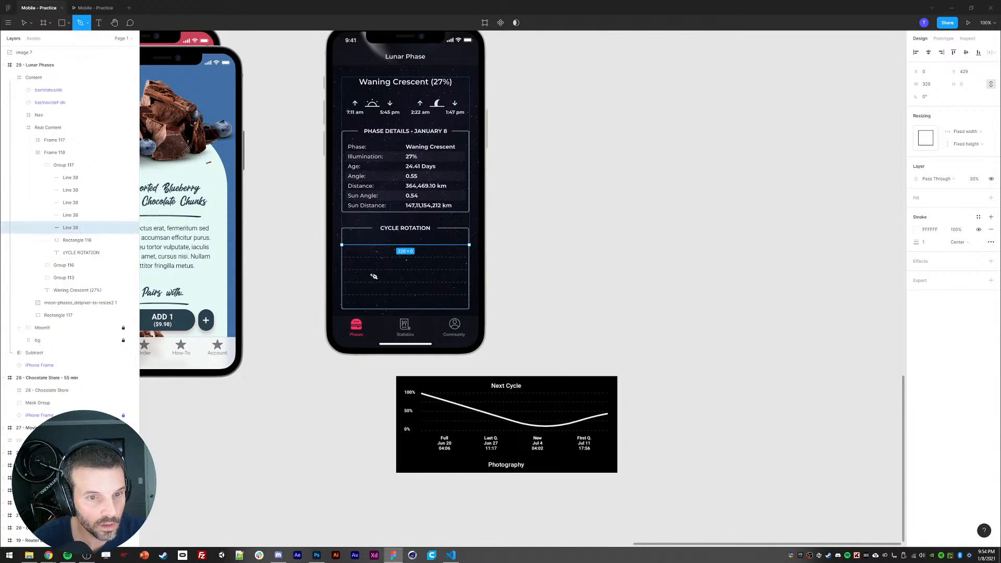
click(66, 178)
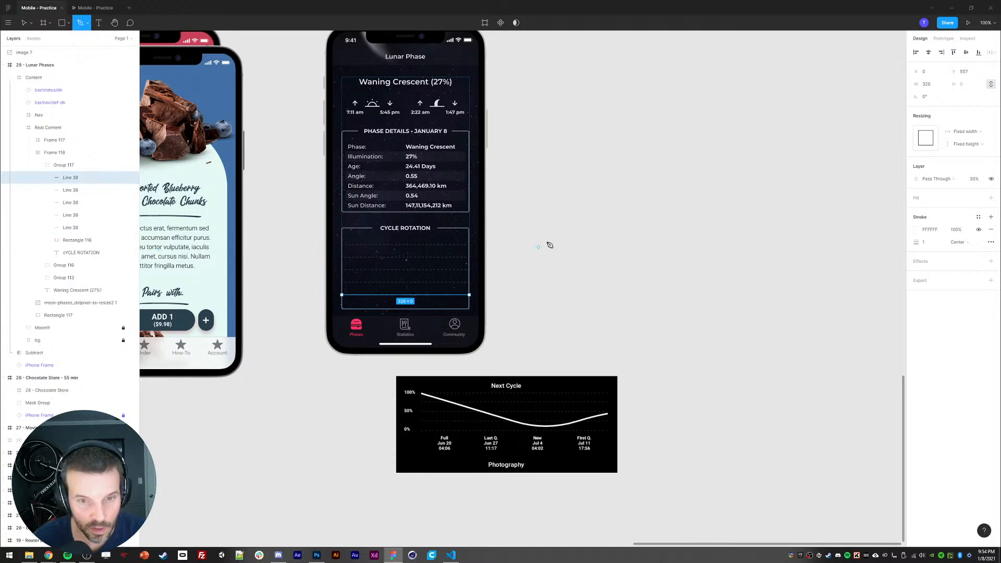
Step: Draw a three-point open path about 489 px wide on the empty canvas beside the phone, falling steadily and rising at its end
click(600, 215)
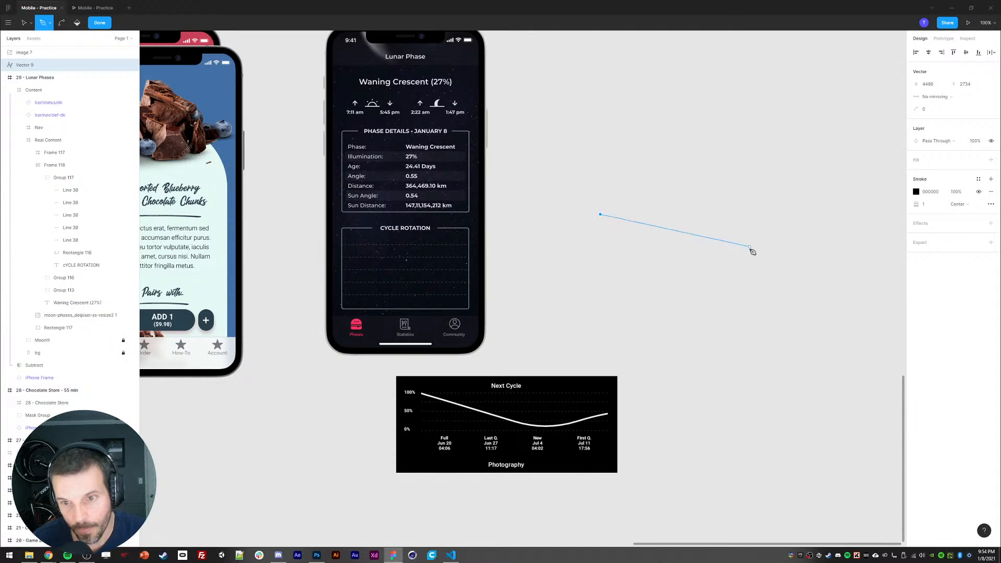
click(734, 251)
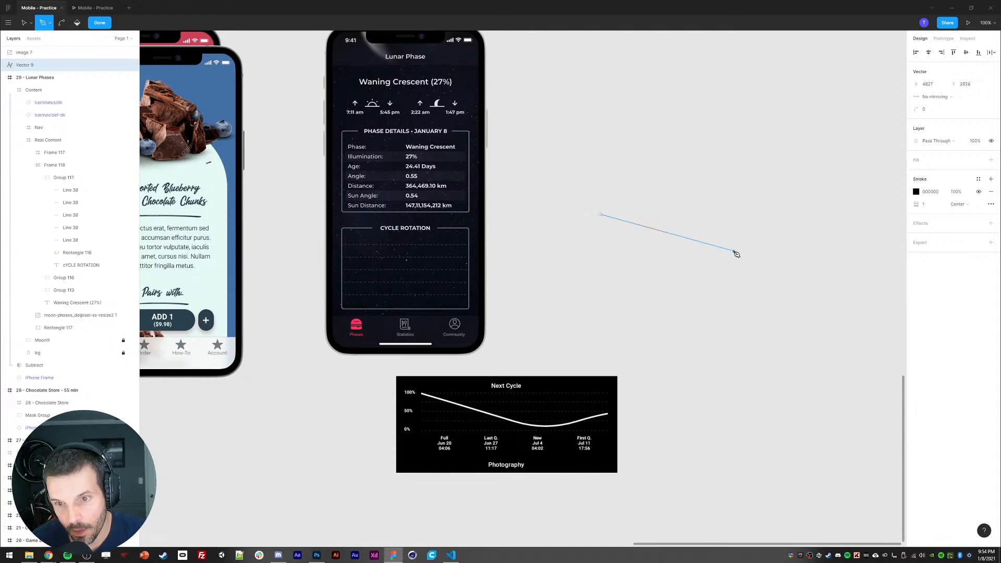
click(792, 236)
key(Escape)
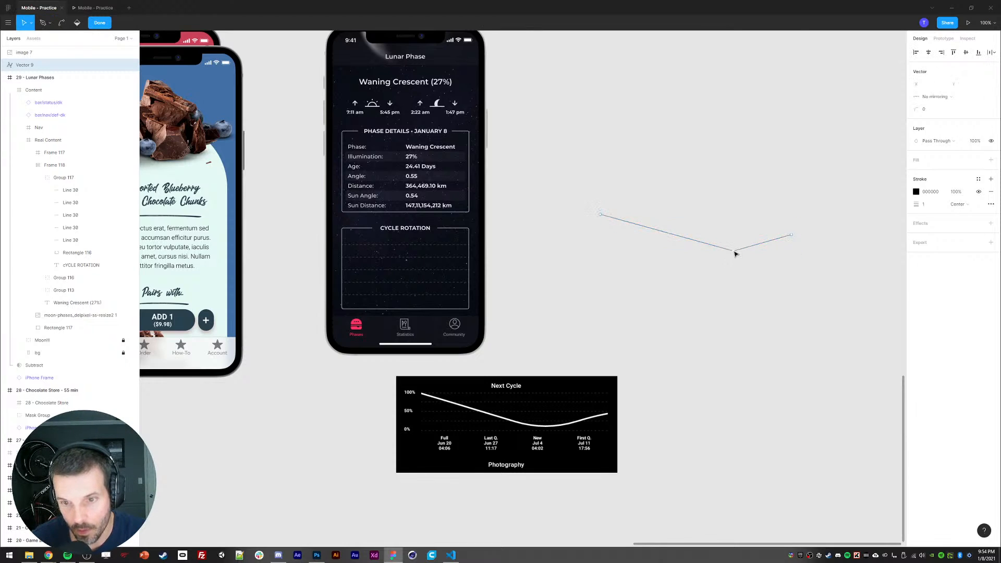
Step: Smooth the path's low point and both end points so it forms a gentle curve like the Next Cycle reference chart
ctrl+click(734, 252)
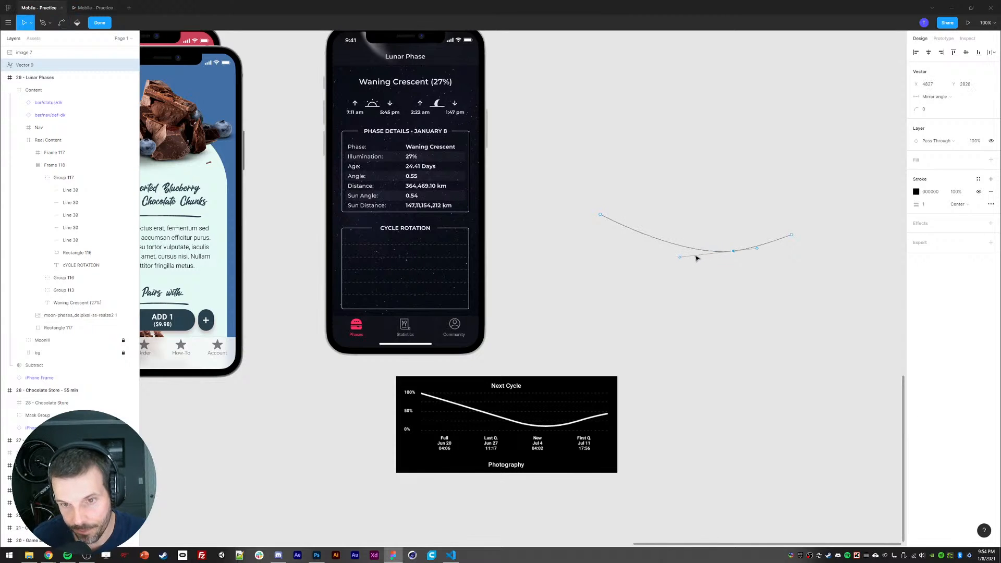
drag(681, 258, 710, 253)
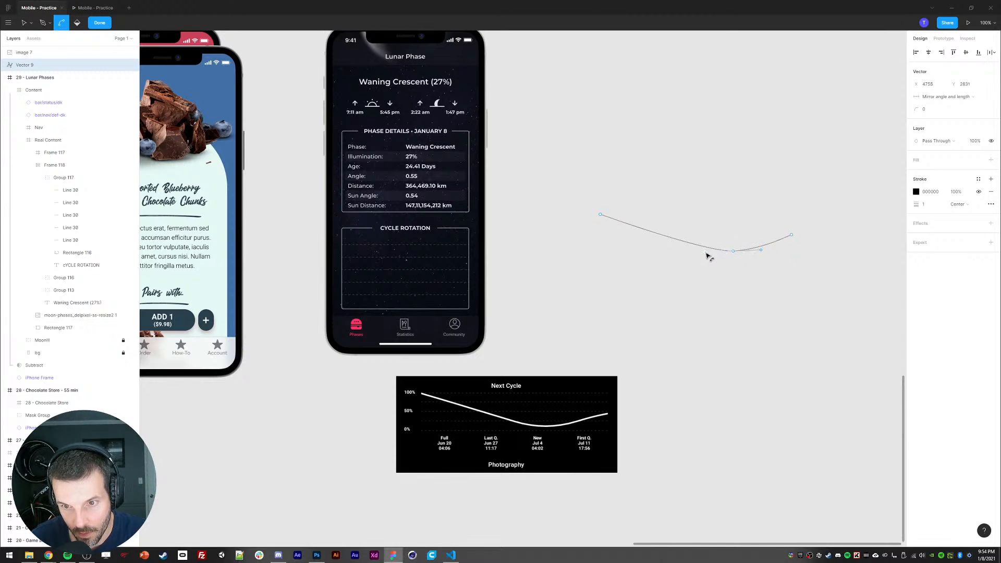
mouse_move(793, 237)
mouse_down()
mouse_move(802, 237)
mouse_move(774, 238)
mouse_up()
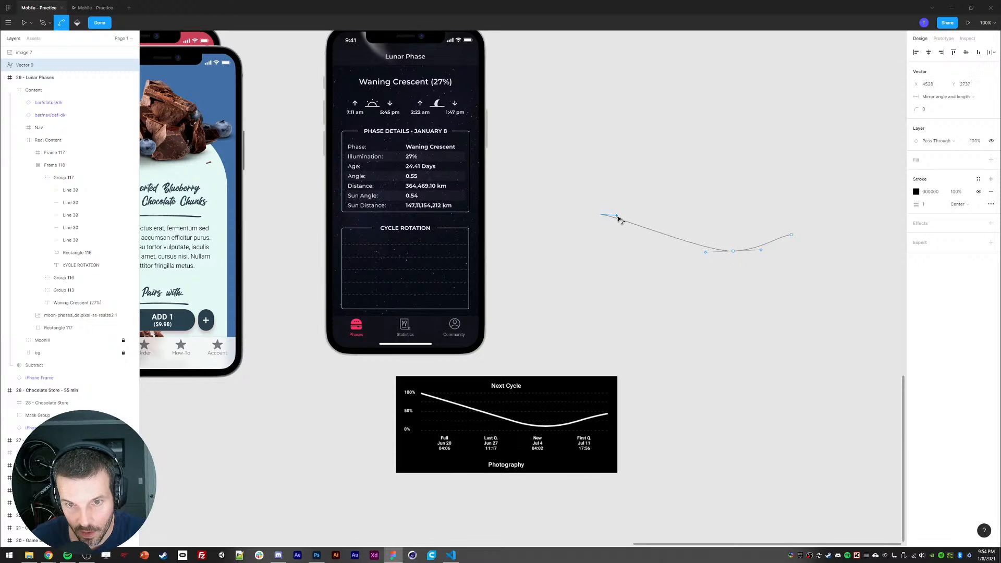
key(Escape)
key(Escape)
Step: Set the curve's stroke width to 4 and sample its colour DCE1F0 from the phone screen design
click(928, 191)
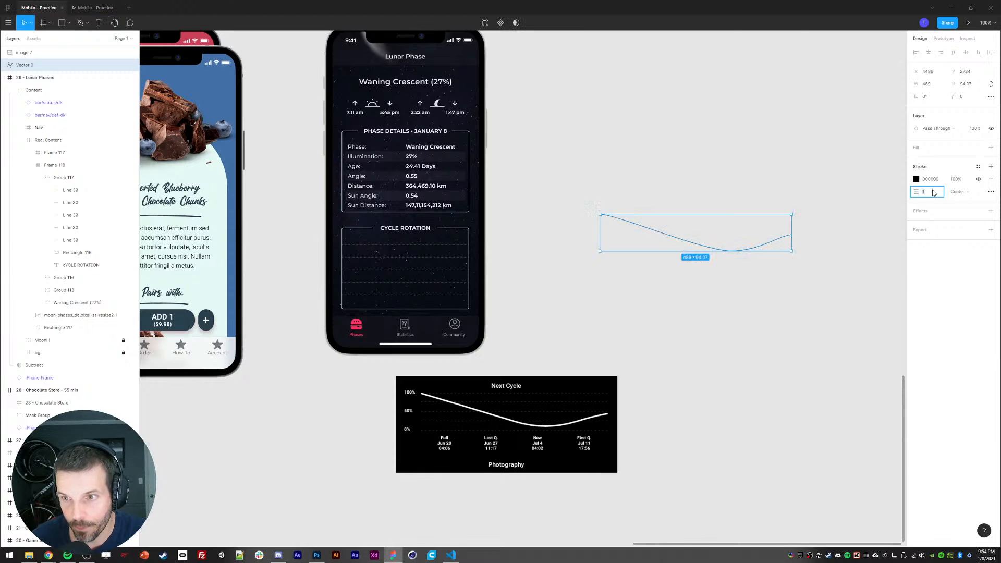
key(Up)
key(Up)
key(Up)
click(916, 179)
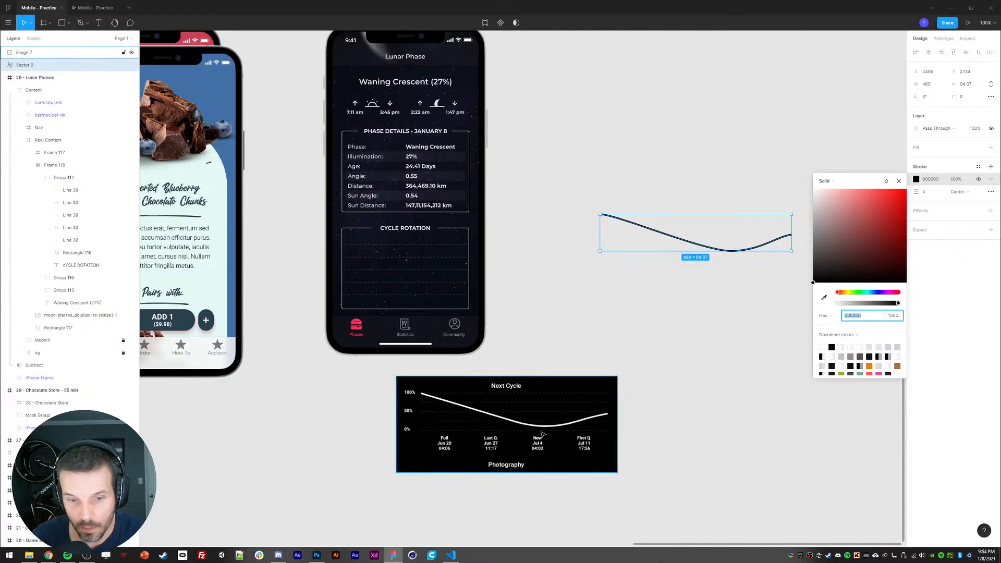
click(824, 297)
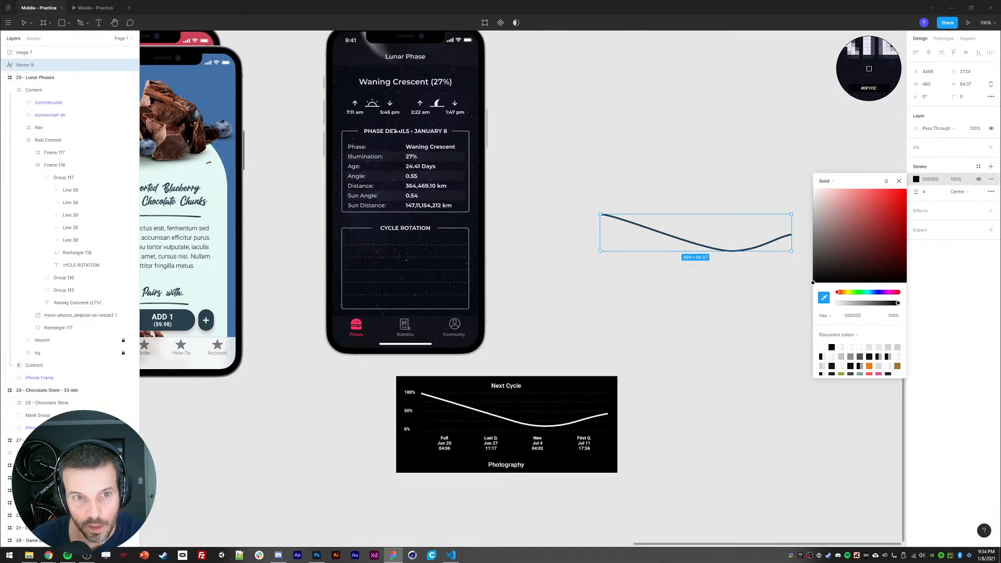
click(869, 68)
key(Return)
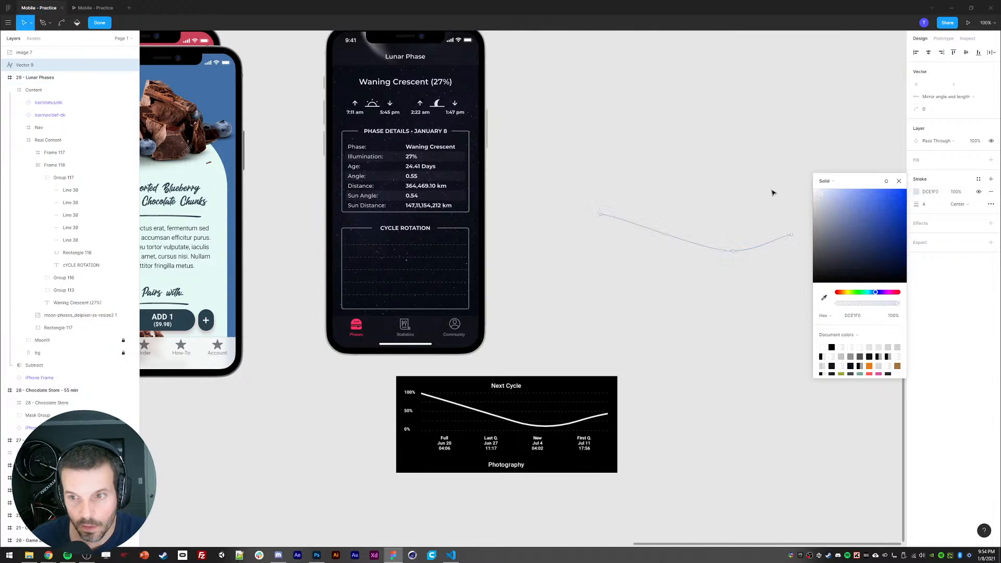
key(Escape)
key(Escape)
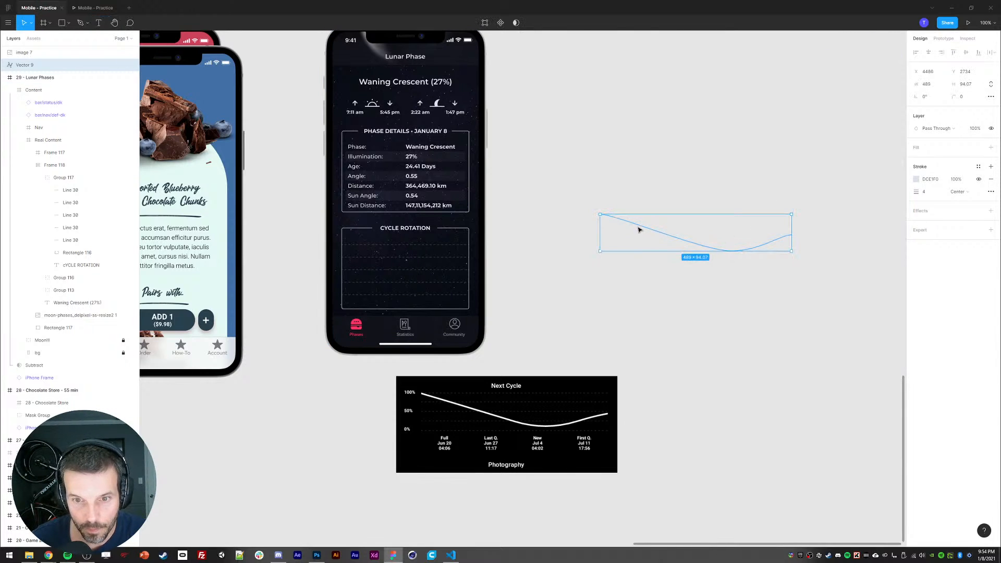
Step: Move the curve from the empty canvas into the group holding the Cycle Rotation gridlines
key(ctrl+x)
ctrl+click(382, 257)
key(ctrl+v)
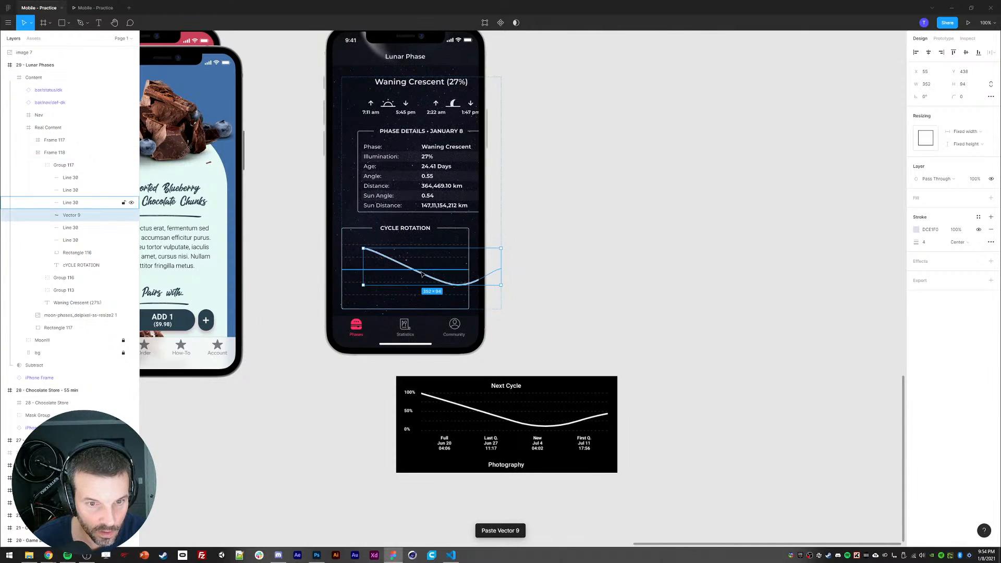
Step: Resize the curve to about 327 × 117 so it spans the Cycle Rotation box from border to border within the gridlines
drag(504, 267, 463, 266)
key(ctrl+plus)
scroll(367, 241, left, 3)
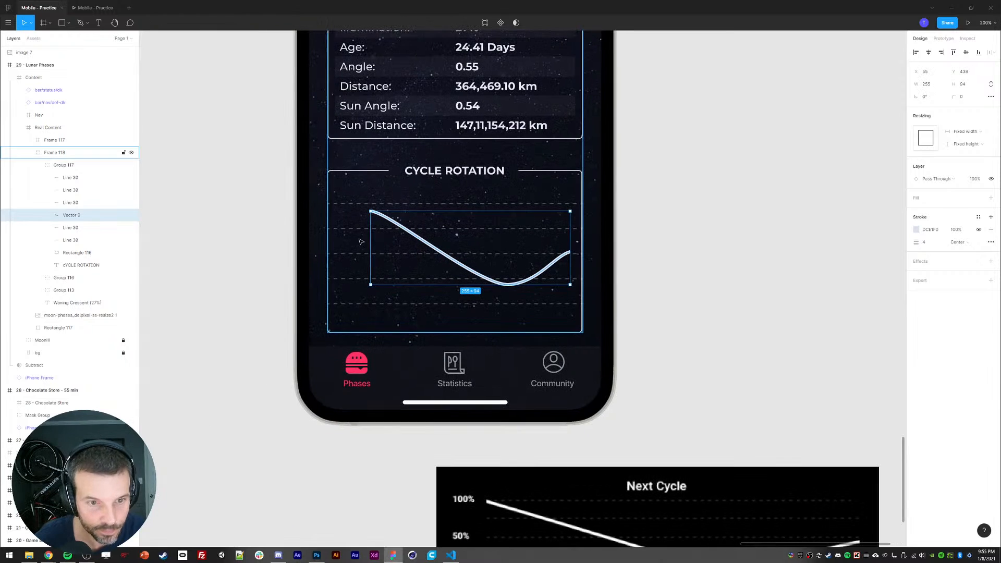
drag(367, 241, 362, 204)
drag(495, 284, 495, 298)
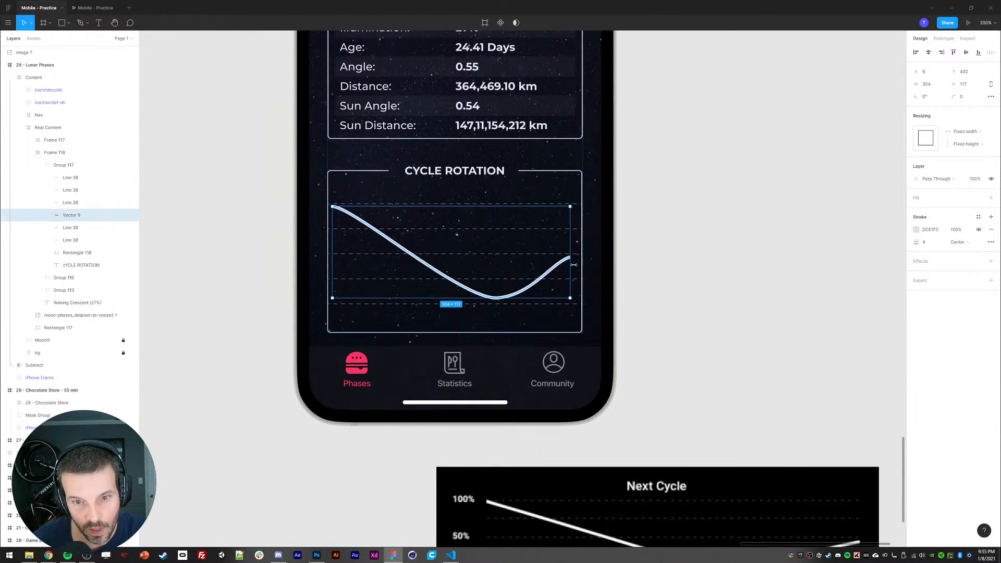
drag(572, 259, 581, 259)
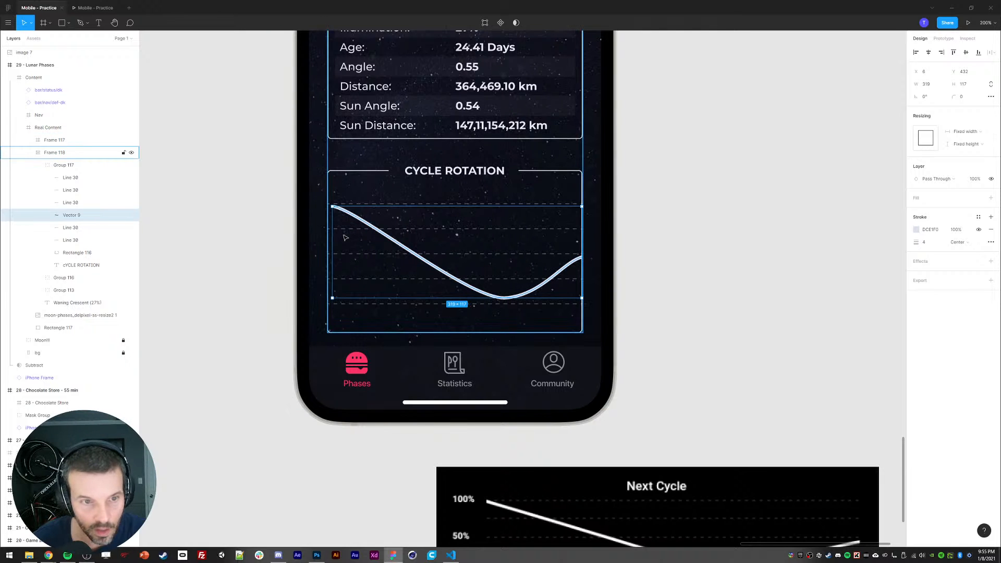
drag(332, 240, 328, 240)
key(Escape)
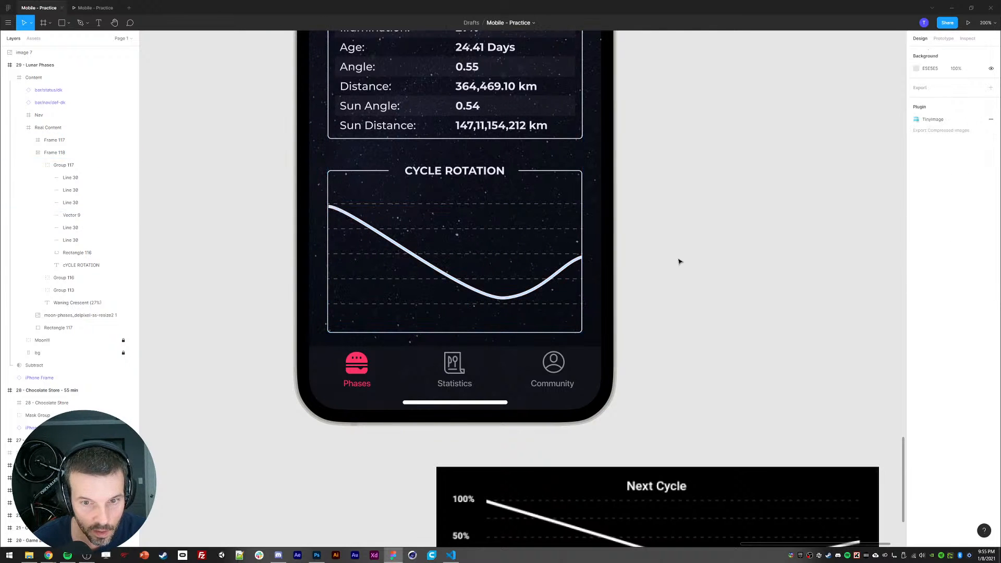
key(shift+0)
click(433, 253)
scroll(433, 253, up, 5)
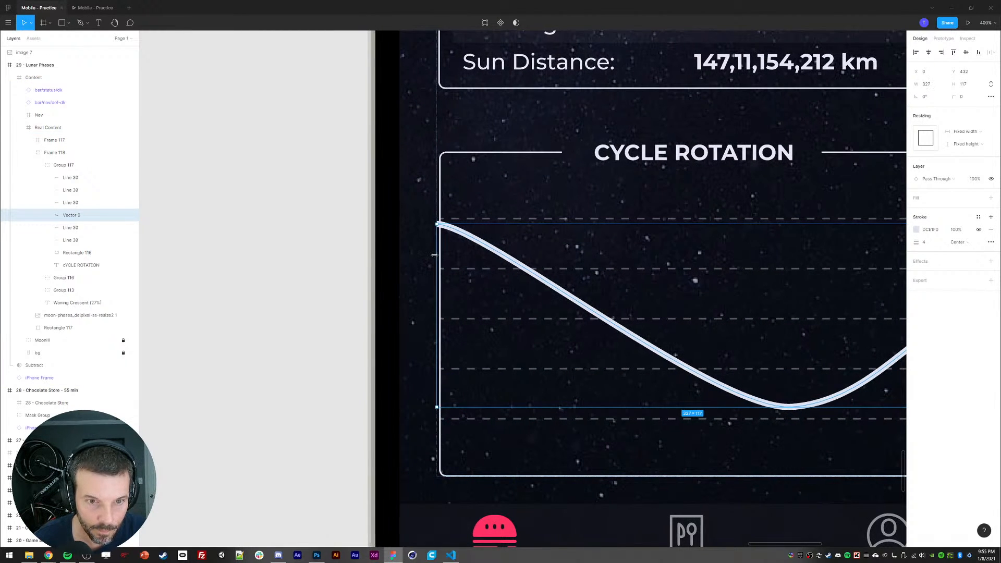
Step: Delete the black Next Cycle reference chart image below the phone
key(shift+0)
click(533, 395)
key(Delete)
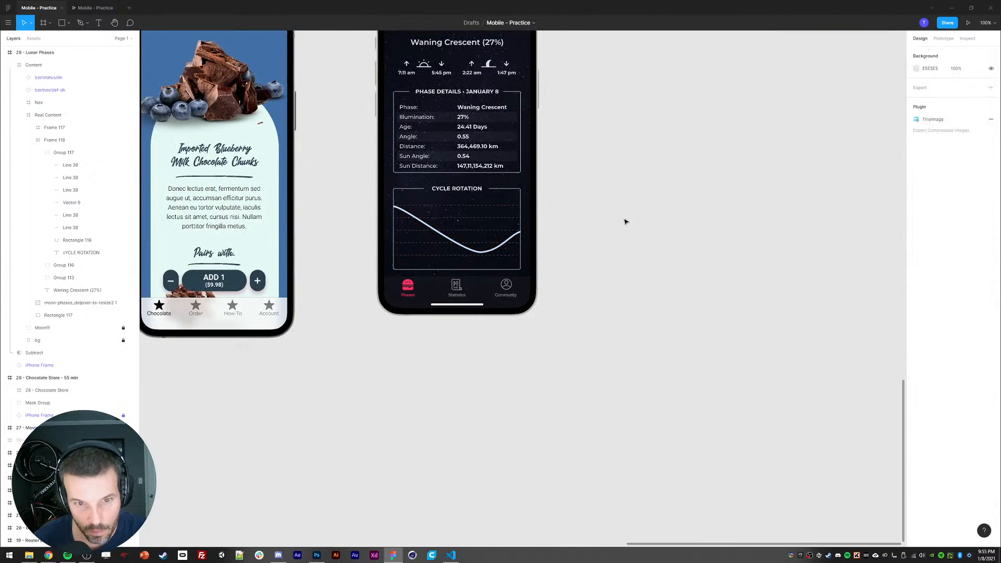
Step: Move Rectangle 117 into Frame 118, above Group 117, so it sits as a spacer below the Cycle Rotation chart
scroll(624, 219, up, 2)
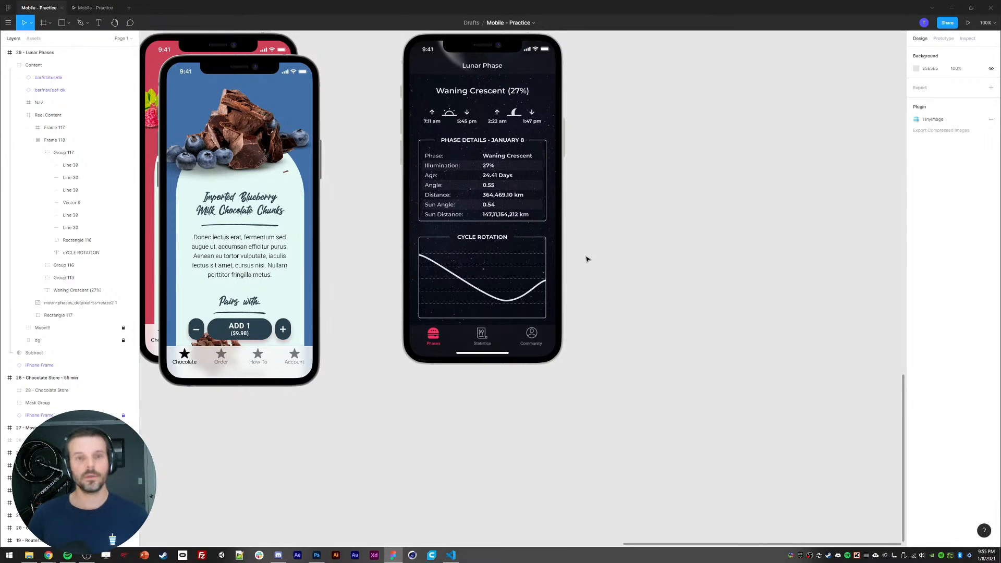
drag(648, 252, 649, 275)
click(510, 300)
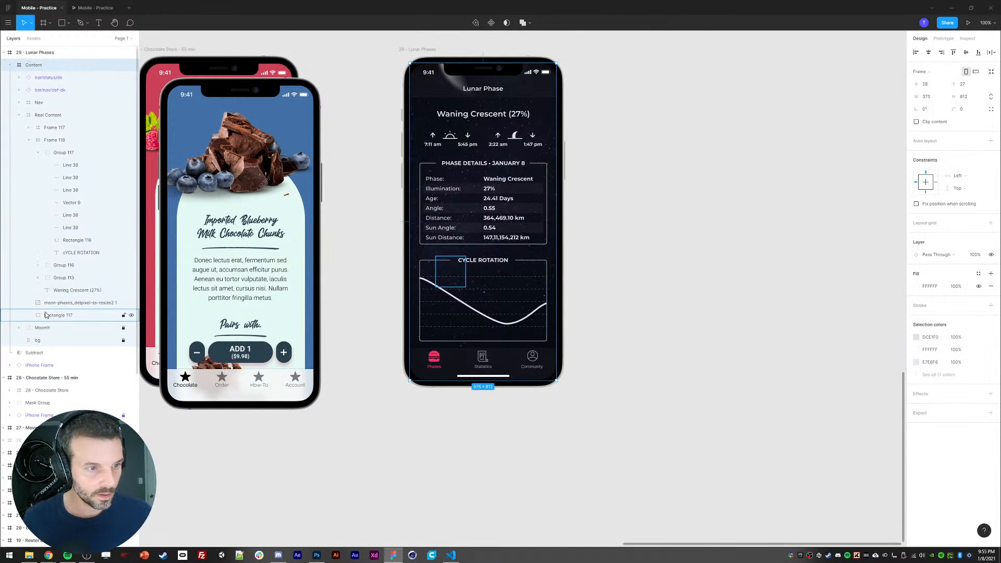
click(38, 152)
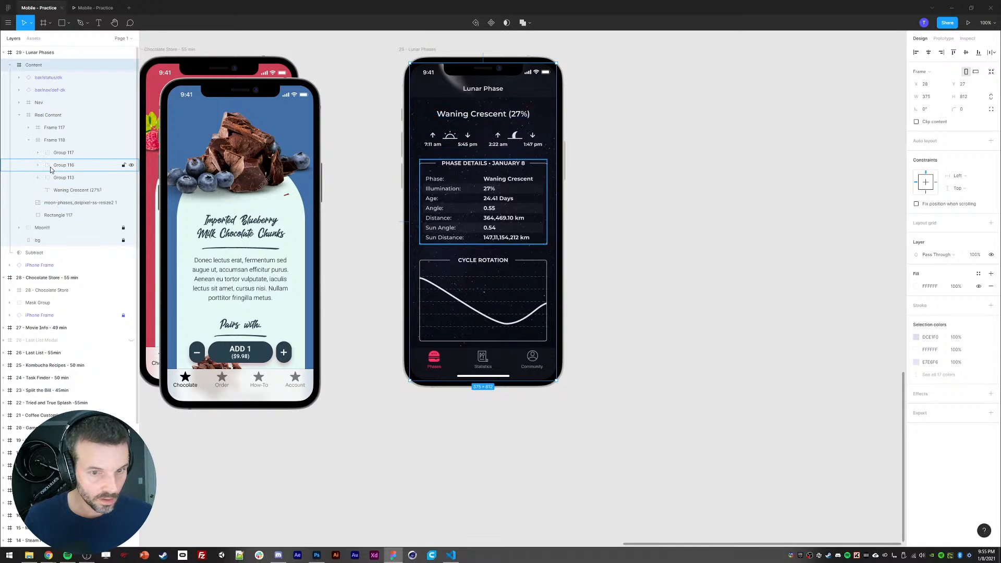
click(57, 153)
click(57, 179)
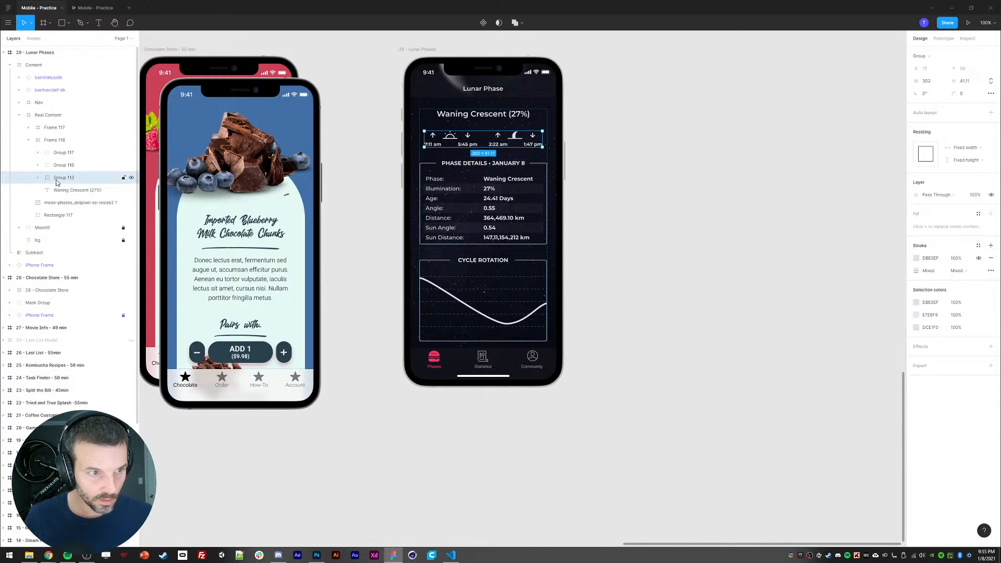
click(52, 216)
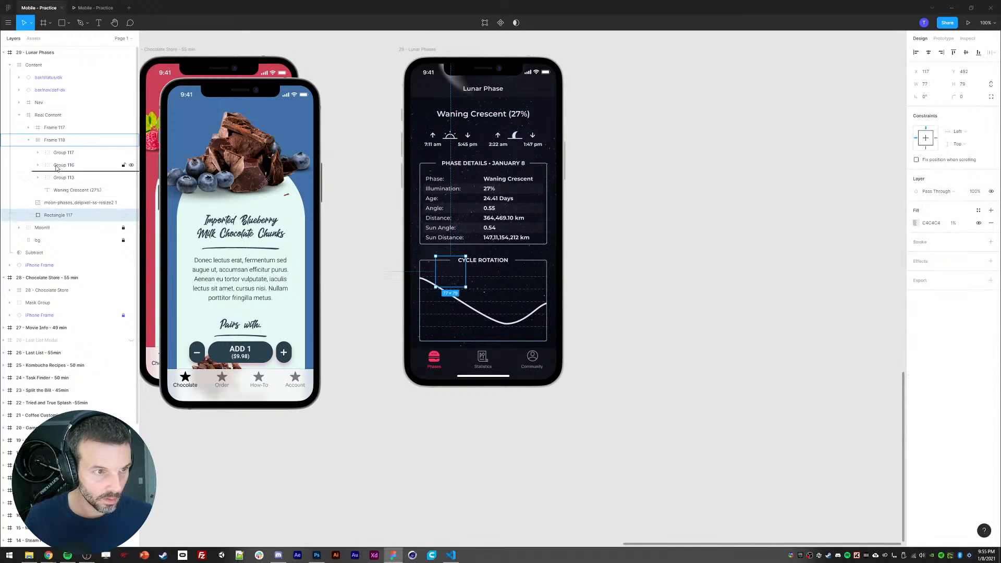
drag(56, 149, 55, 150)
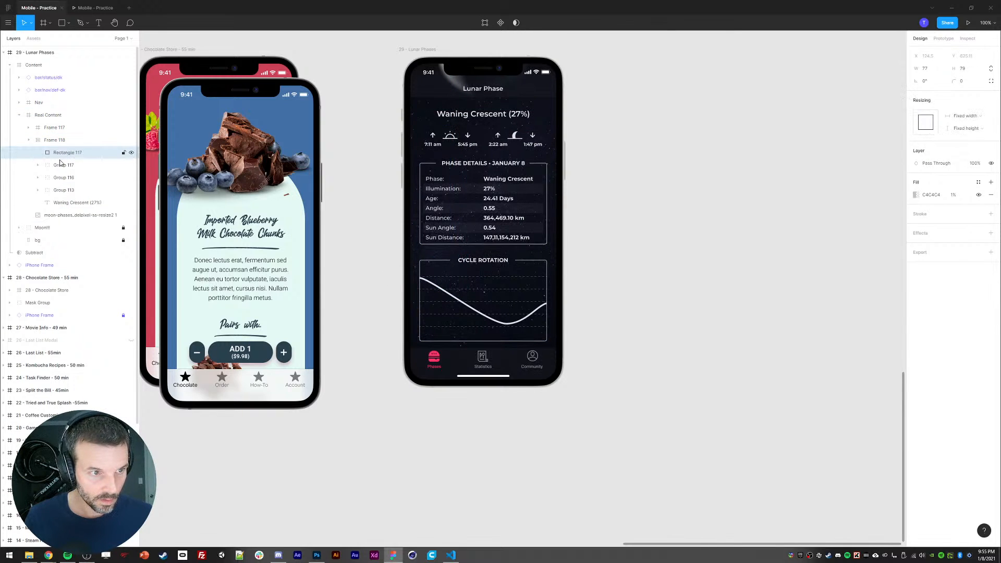
click(60, 164)
click(61, 157)
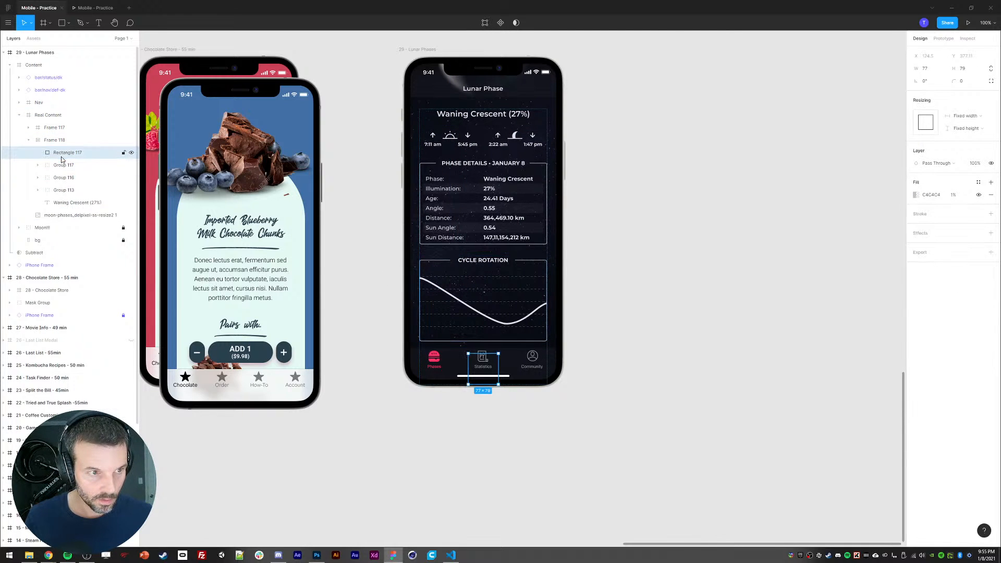
Step: Preview the Lunar Phase prototype and scroll it up and down to check how far the Cycle Rotation chart can be reached
click(96, 7)
scroll(472, 328, up, 3)
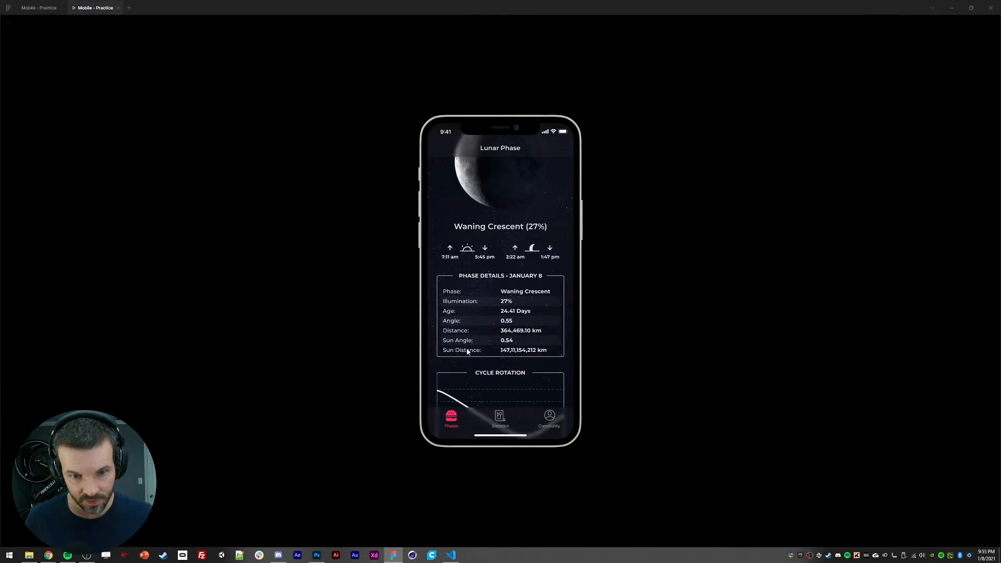
scroll(474, 328, down, 3)
scroll(475, 288, up, 3)
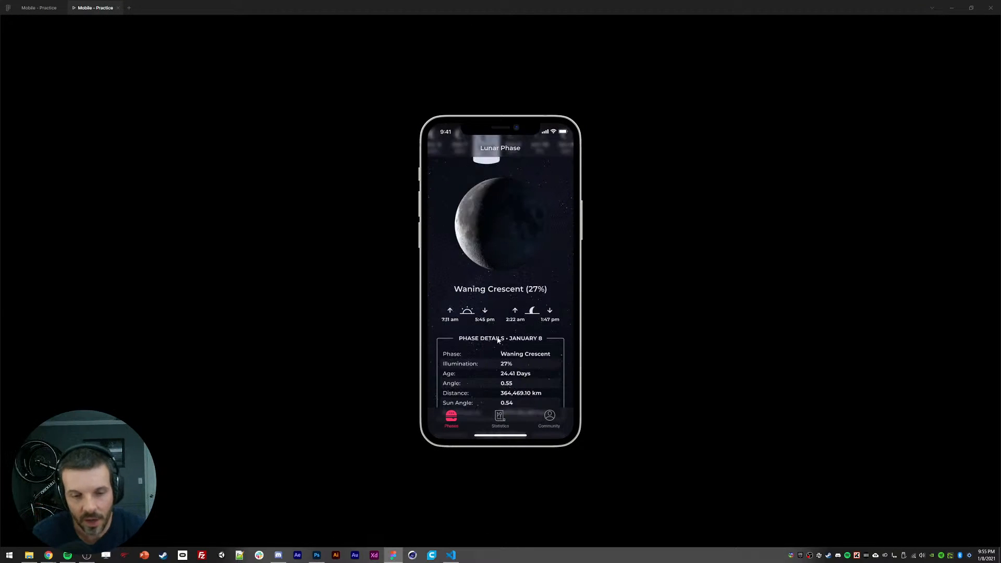
scroll(498, 340, down, 3)
scroll(491, 326, up, 3)
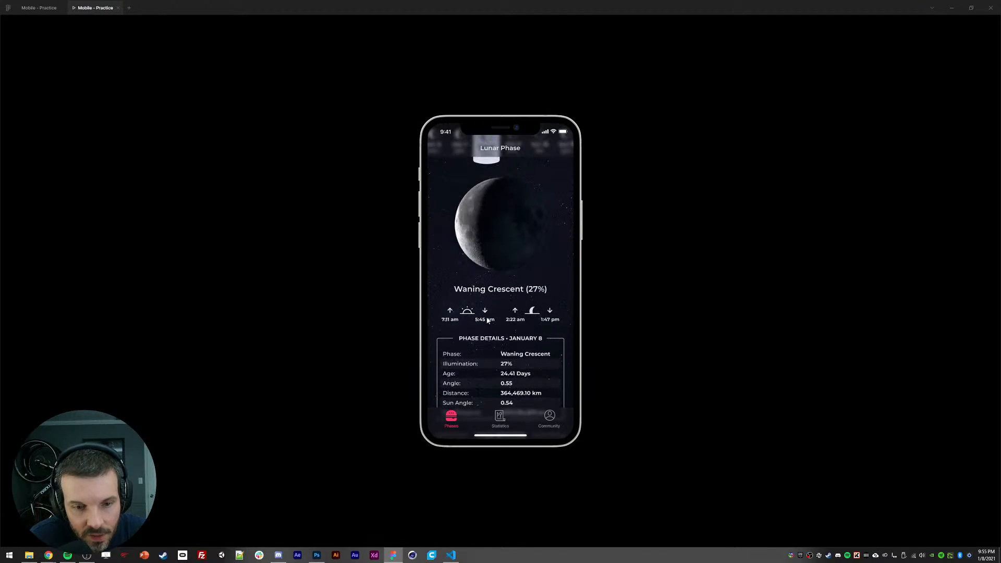
scroll(490, 248, down, 3)
scroll(479, 320, up, 3)
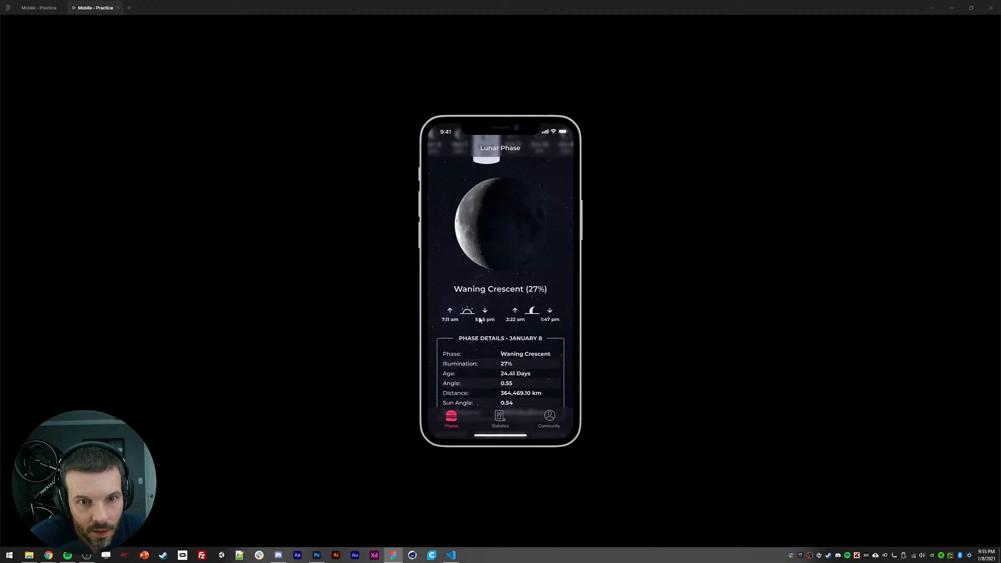
key(ctrl+Tab)
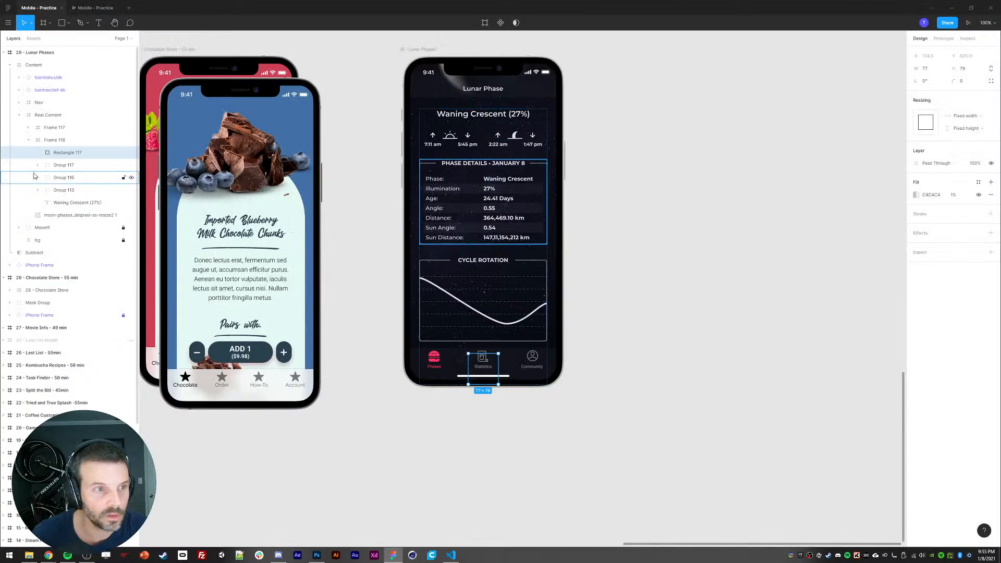
Step: Move Frame 117, Frame 118 and the moon image down together so the date strip sits directly under the Lunar Phase header
click(29, 140)
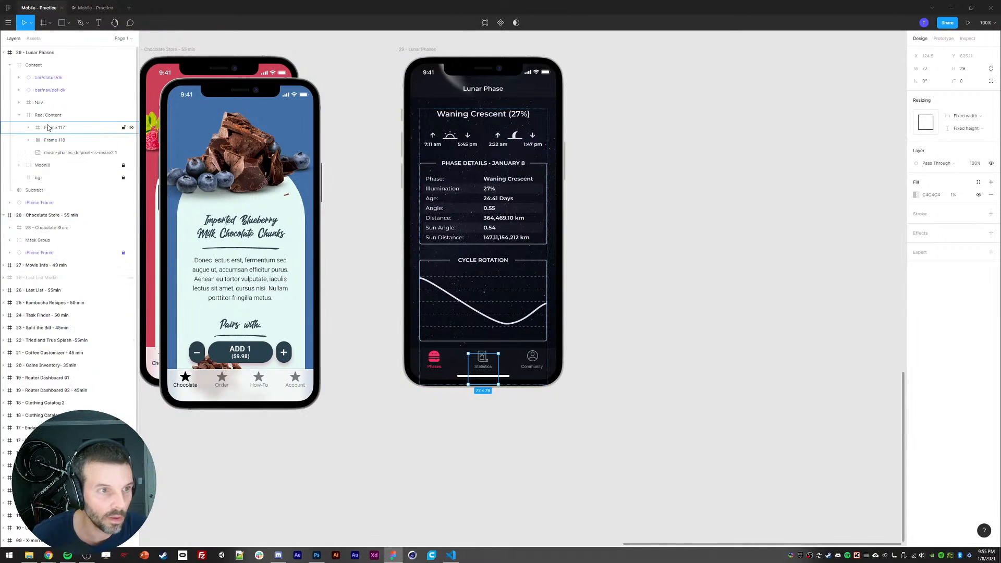
click(48, 128)
shift+click(58, 153)
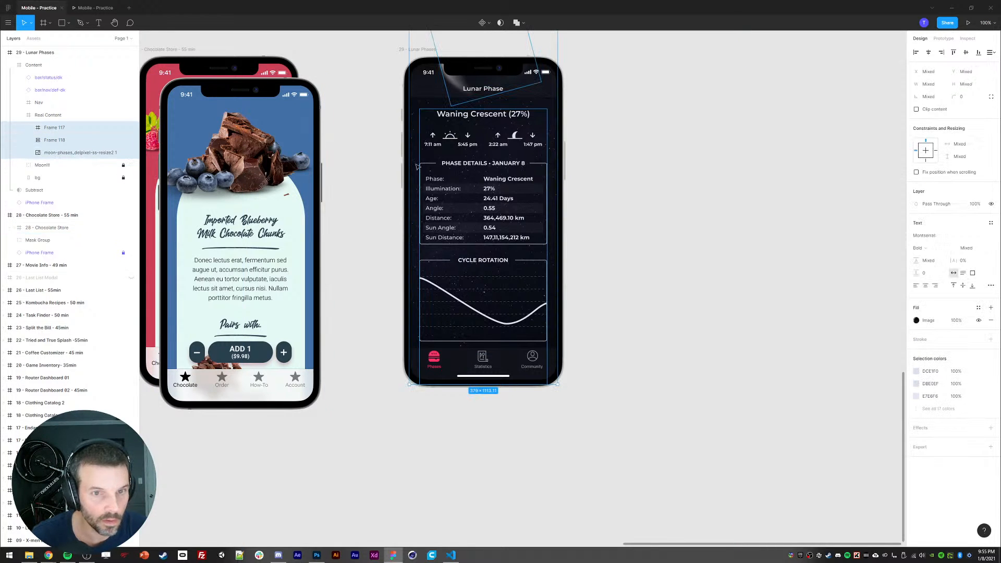
drag(449, 144, 461, 291)
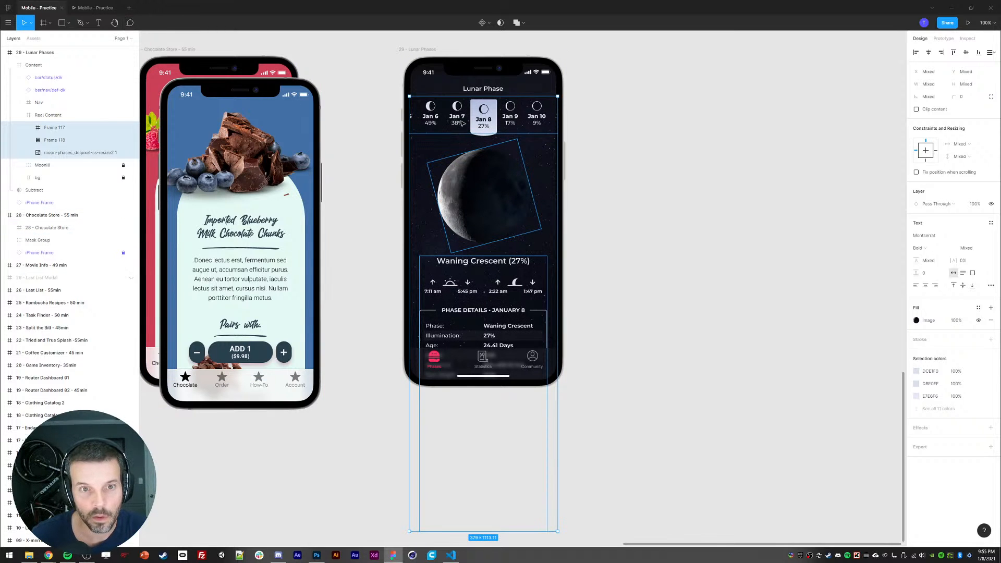
key(shift+Up)
key(shift+Up)
key(shift+Down)
key(shift+Down)
key(shift+Down)
key(shift+Down)
key(shift+Down)
key(shift+Up)
key(shift+Up)
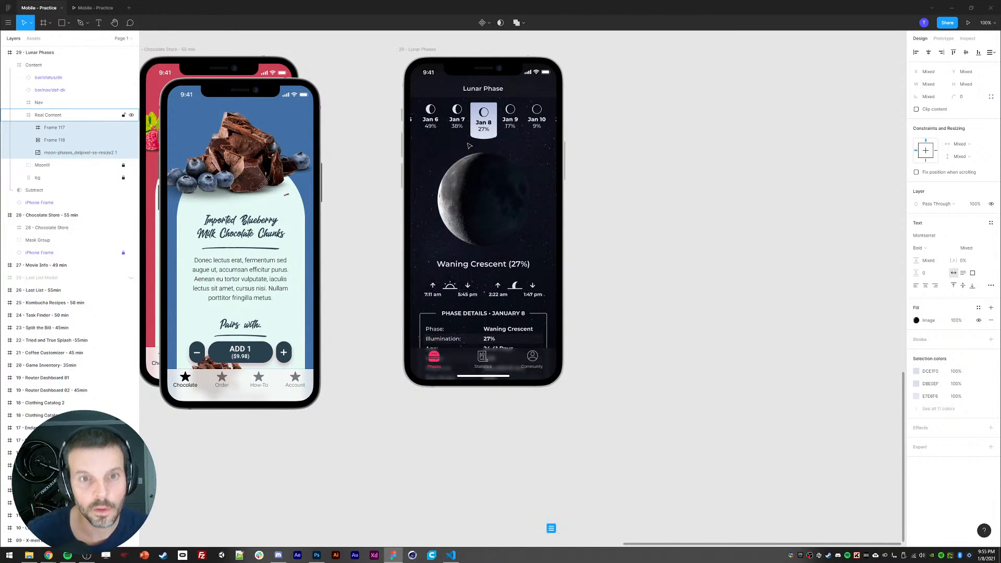
key(shift+Up)
Step: Check in the prototype preview how the date strip and content scroll beneath the header and bottom navigation
click(91, 10)
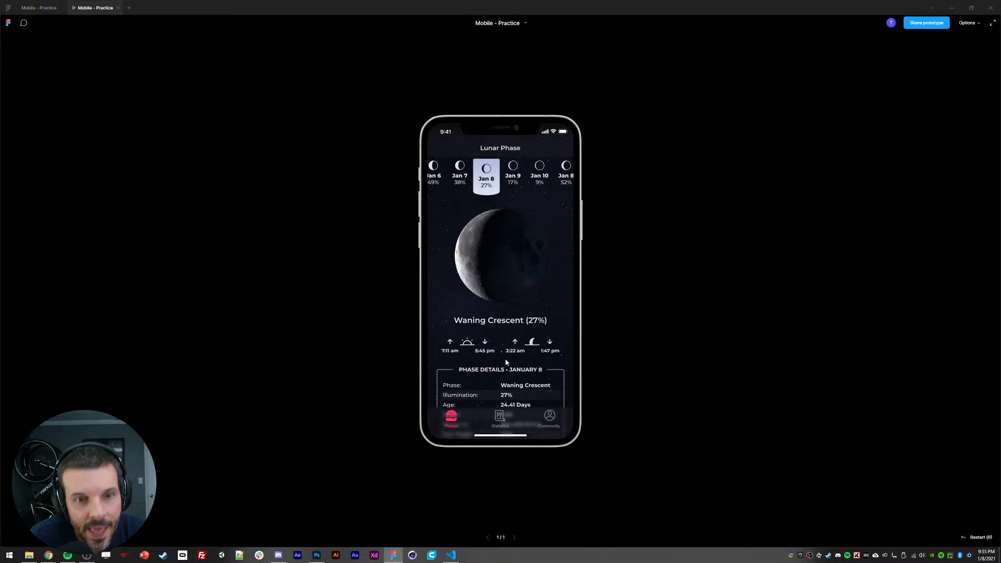
drag(491, 361, 508, 335)
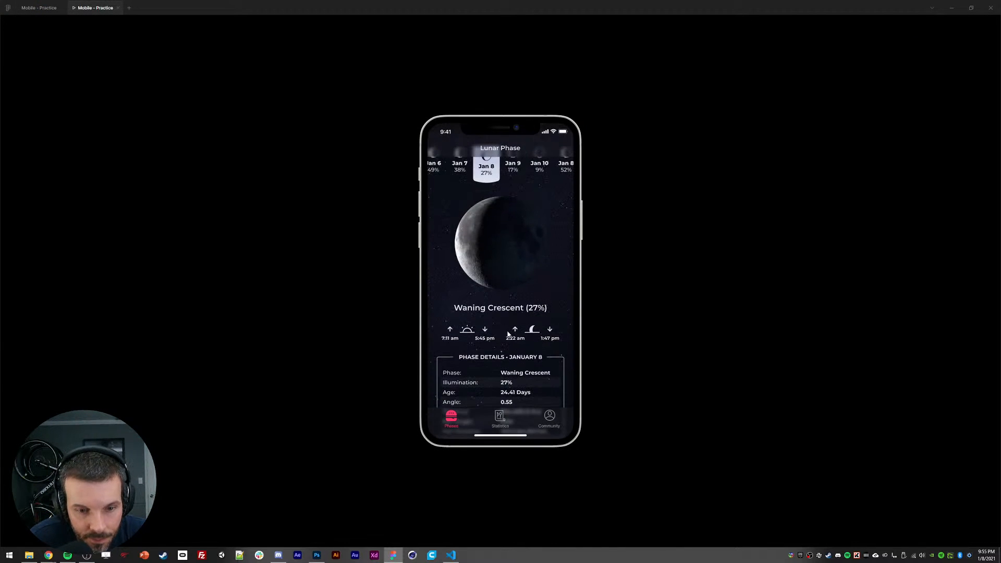
click(48, 7)
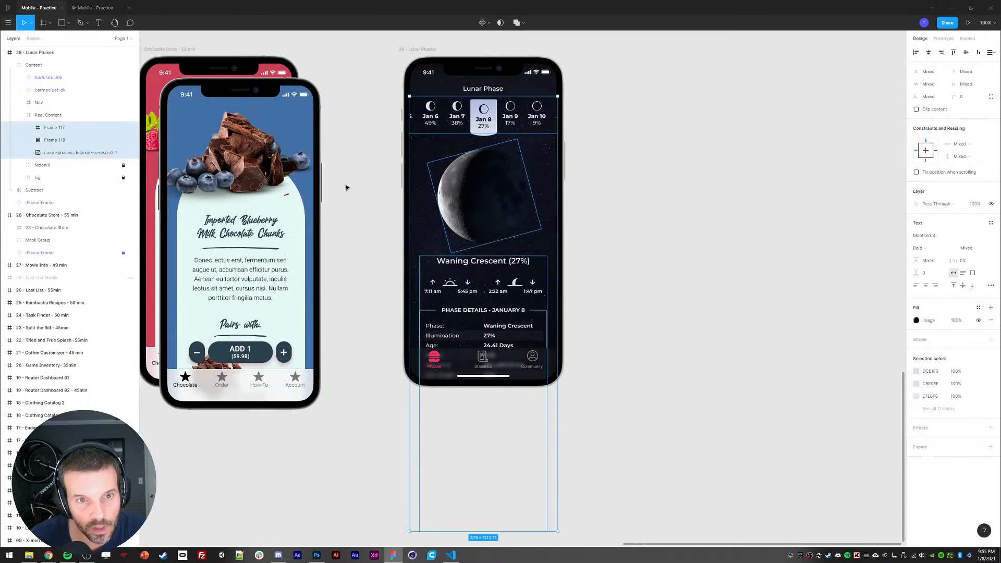
Step: Set the fill opacity of the header and bottom navigation backgrounds to 90% and check the scrolling in the preview
shift+click(415, 368)
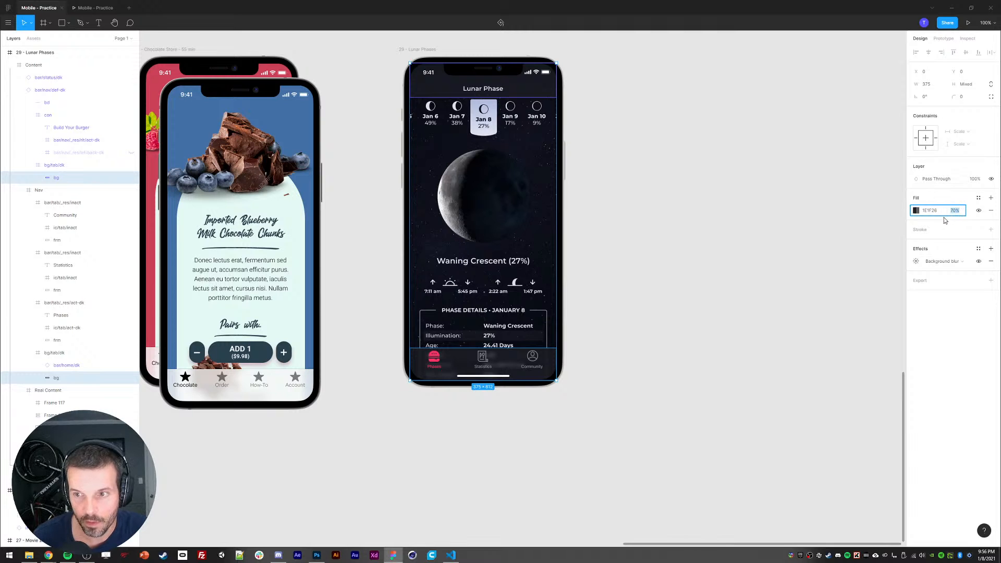
click(729, 240)
click(95, 7)
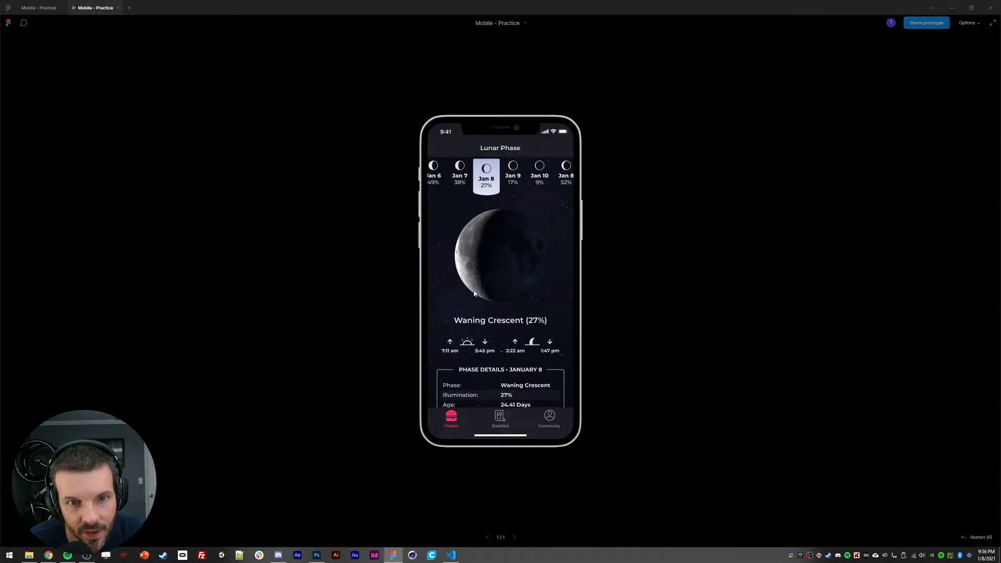
drag(475, 292, 473, 201)
Step: Darken the fill colour of the header and bottom navigation backgrounds to 14151E
click(52, 7)
ctrl+click(432, 95)
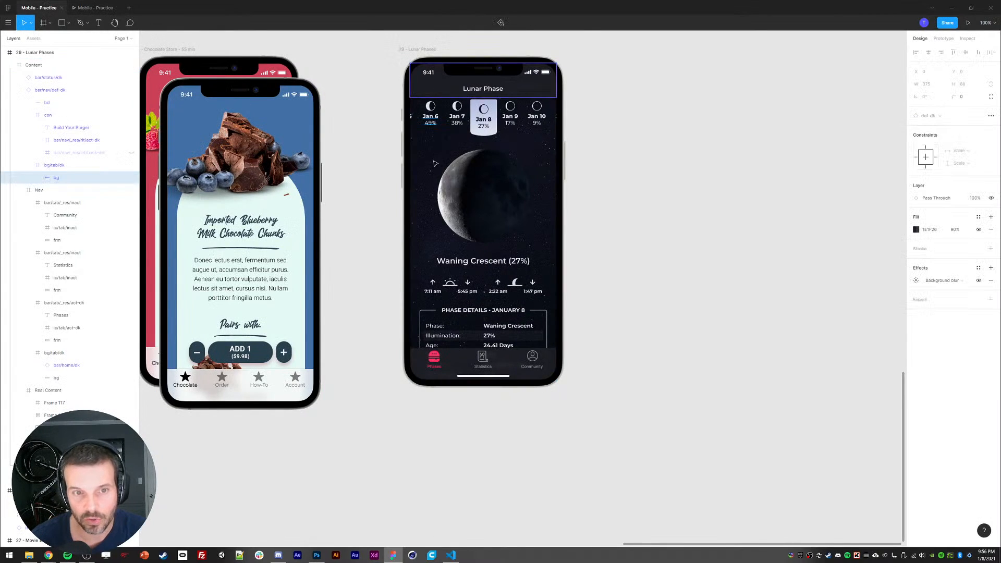
ctrl+shift+click(426, 357)
click(916, 211)
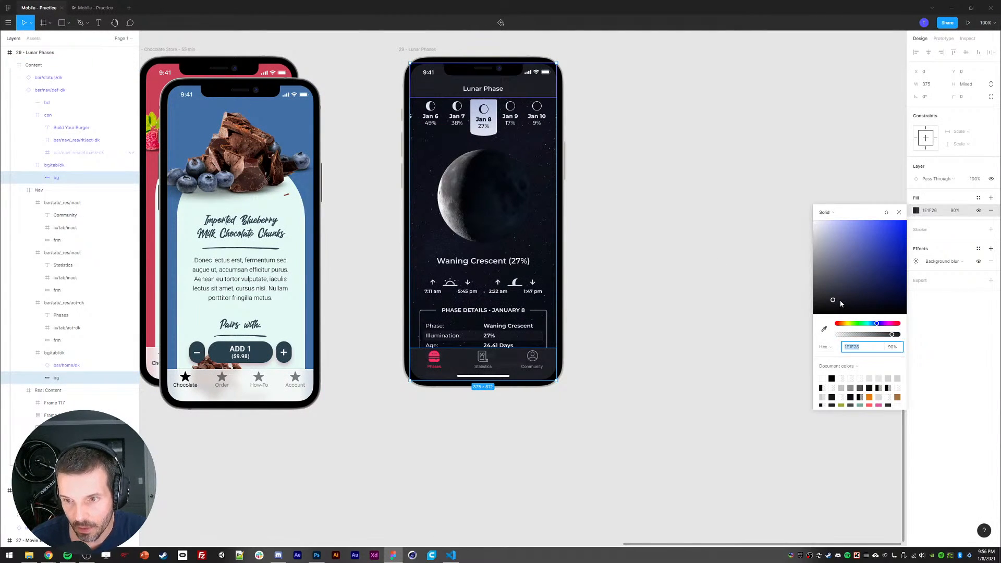
drag(840, 303, 844, 305)
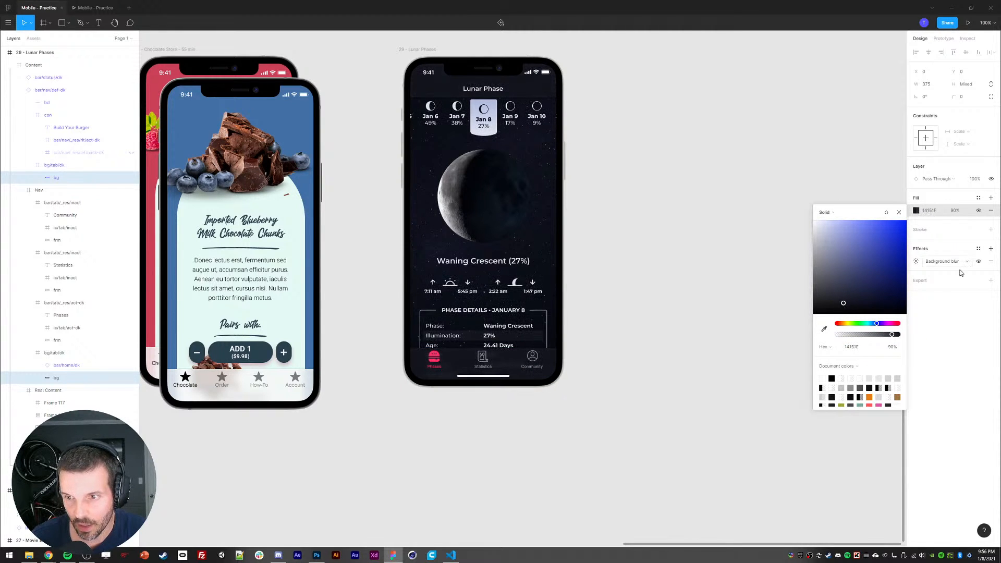
Step: Set the fill opacity of the header and bottom navigation backgrounds to 95% and check the scrolling in the preview
click(955, 210)
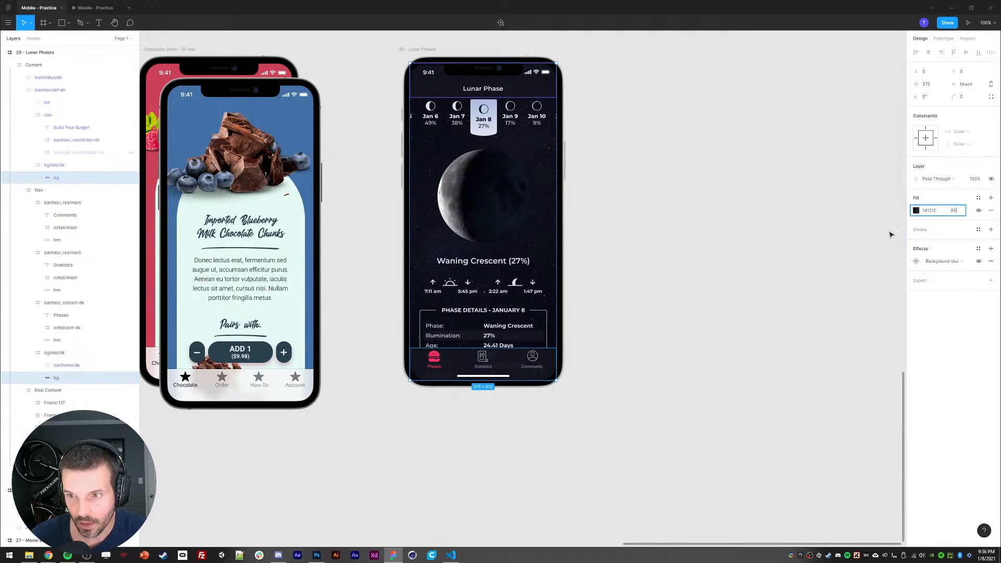
click(778, 252)
click(106, 6)
drag(491, 348, 511, 293)
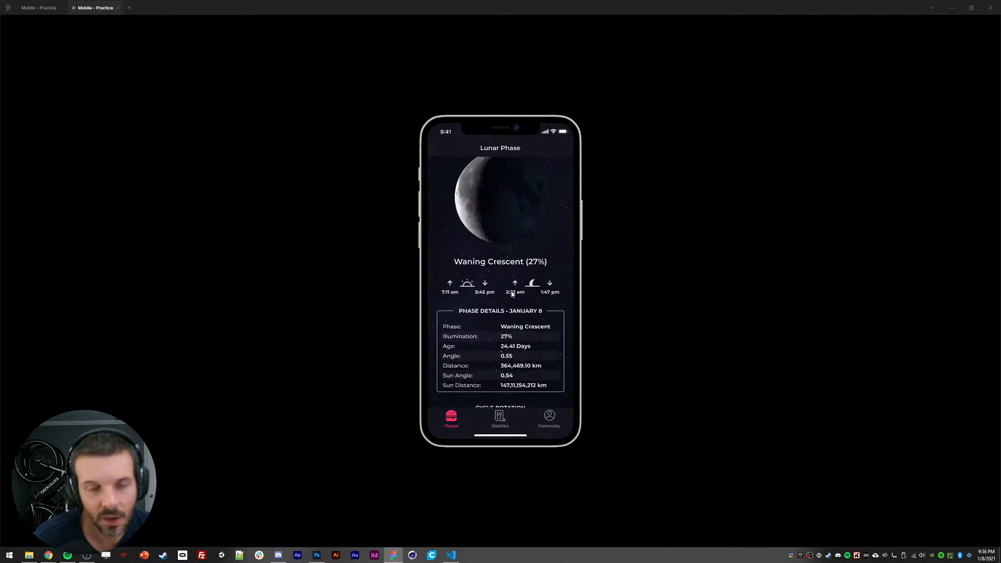
key(ctrl+Tab)
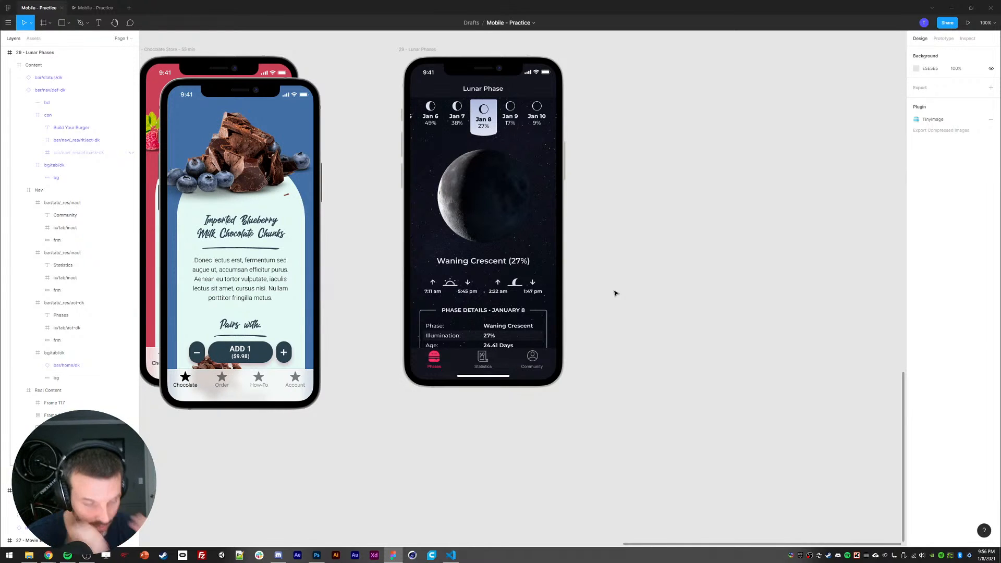
Step: Bring the browser window with the Figma Parallax Effect YouTube video over the design and mute the video
click(415, 50)
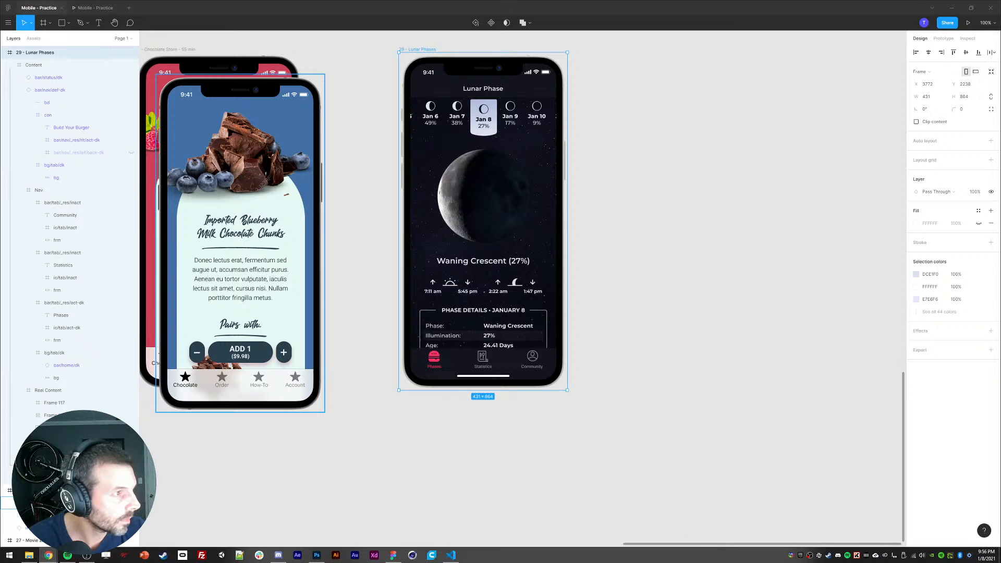
drag(1, 104, 417, 57)
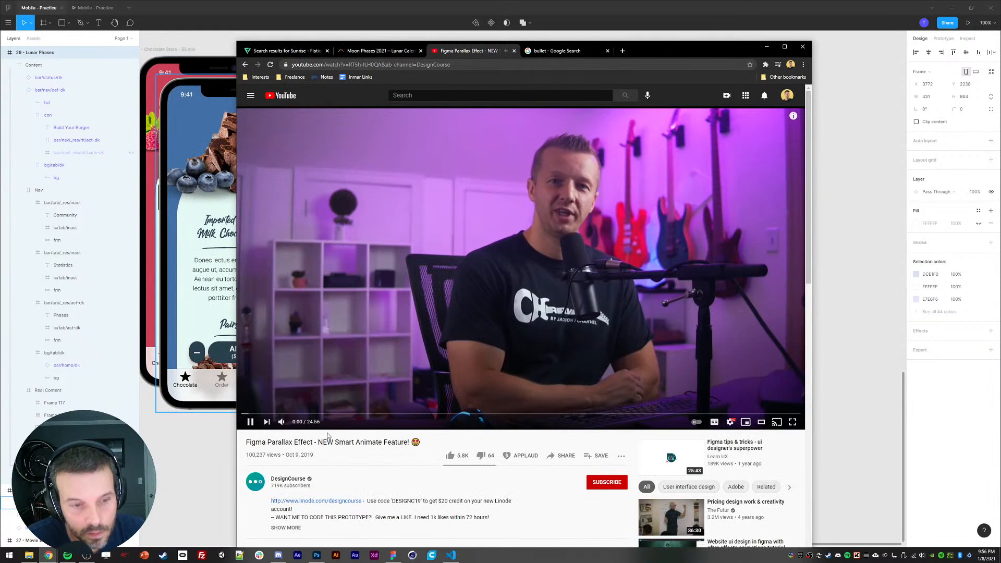
click(281, 422)
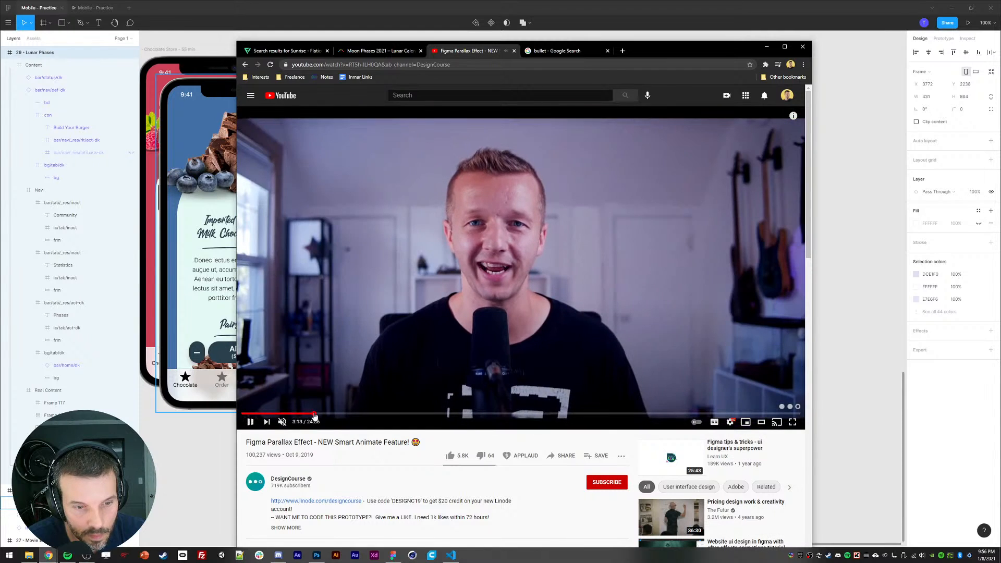
Step: Skim through the parallax tutorial to the part where the two phone frames are prepared for the animation
click(323, 414)
click(410, 415)
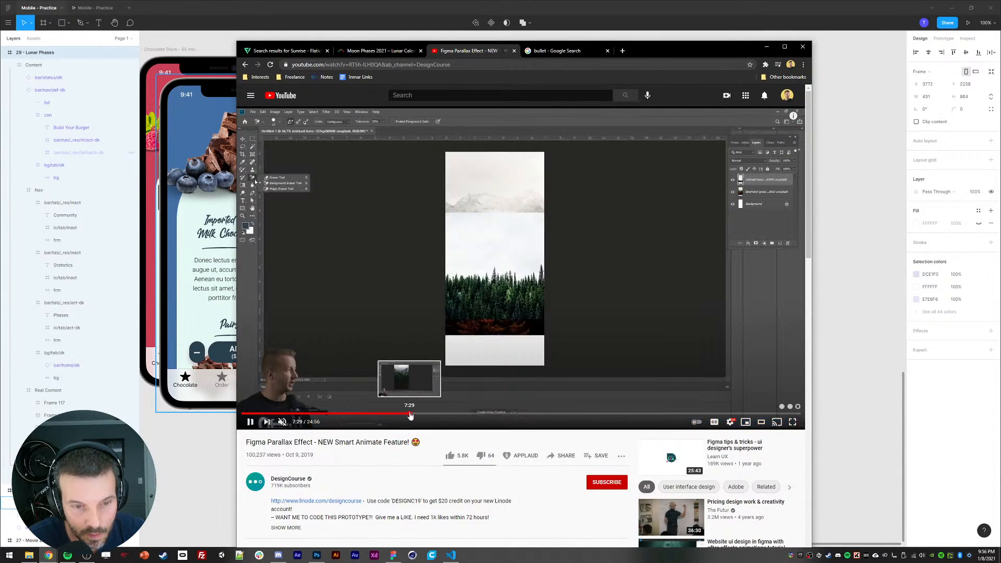
click(432, 416)
click(466, 416)
click(498, 415)
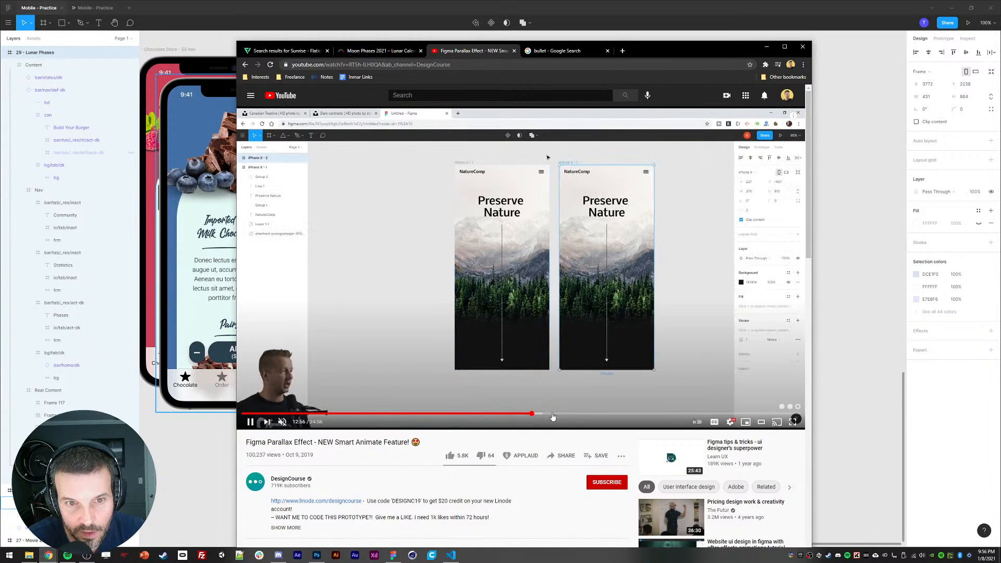
click(555, 415)
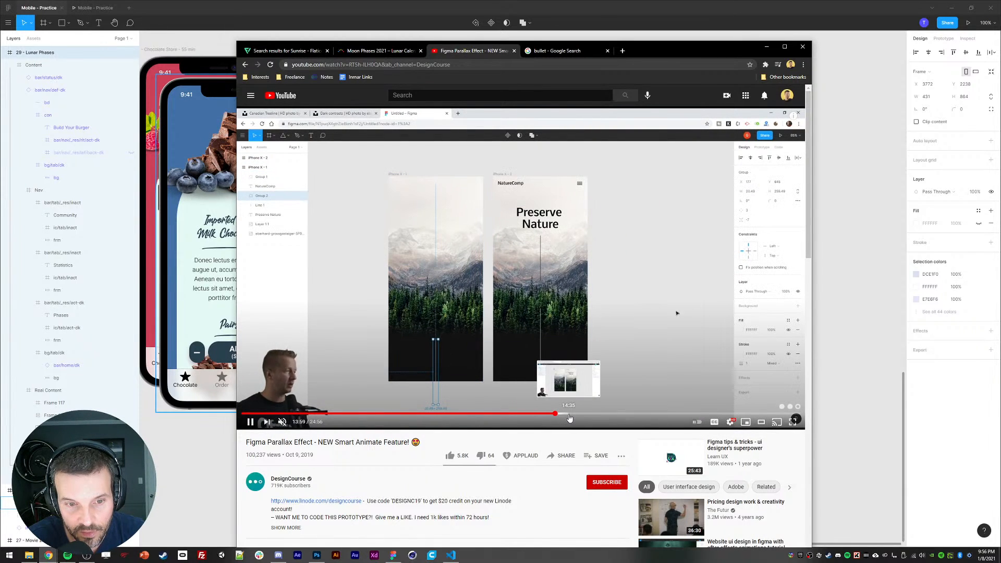
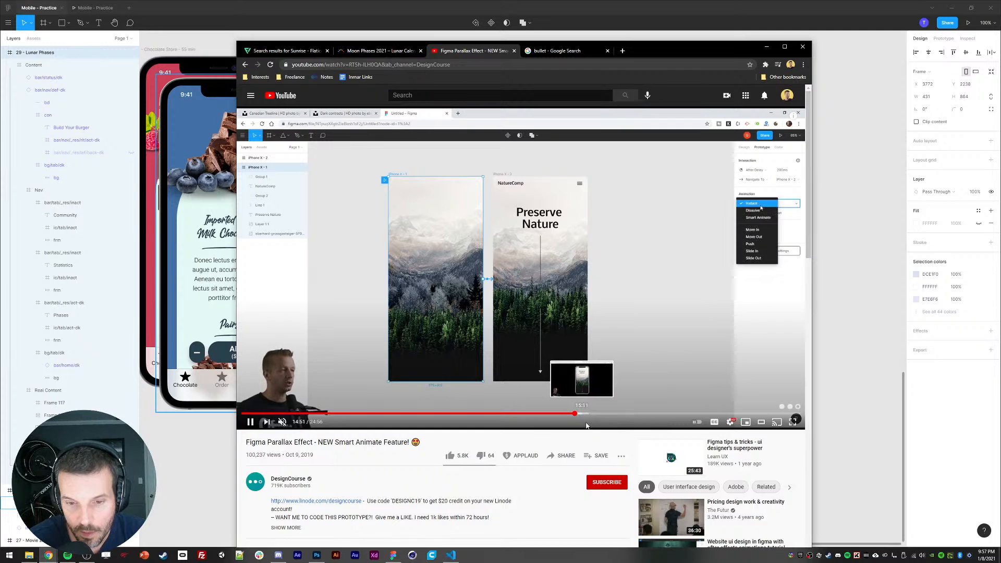
Step: Set the parallax tutorial video's playback speed to 2
click(731, 421)
click(733, 366)
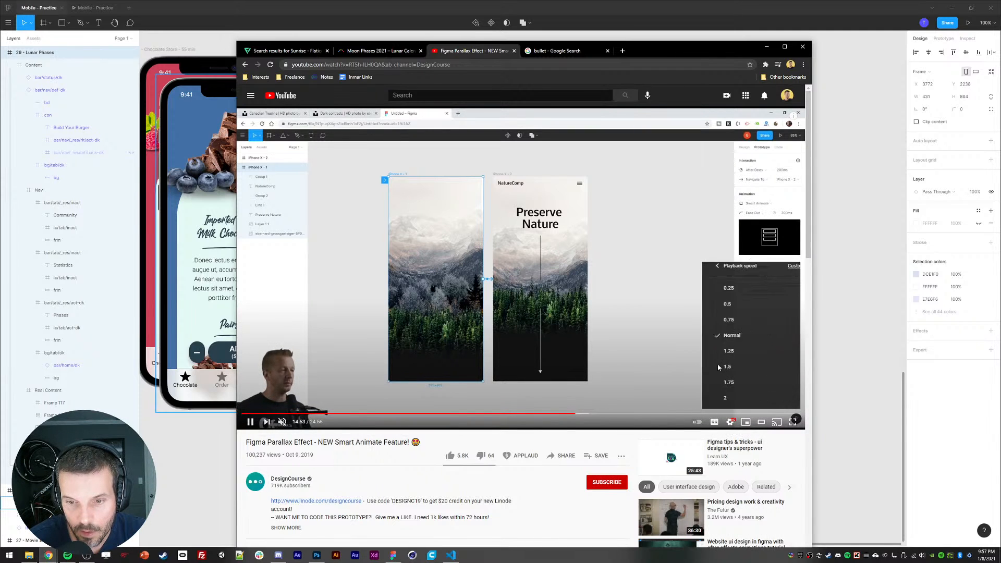
click(730, 399)
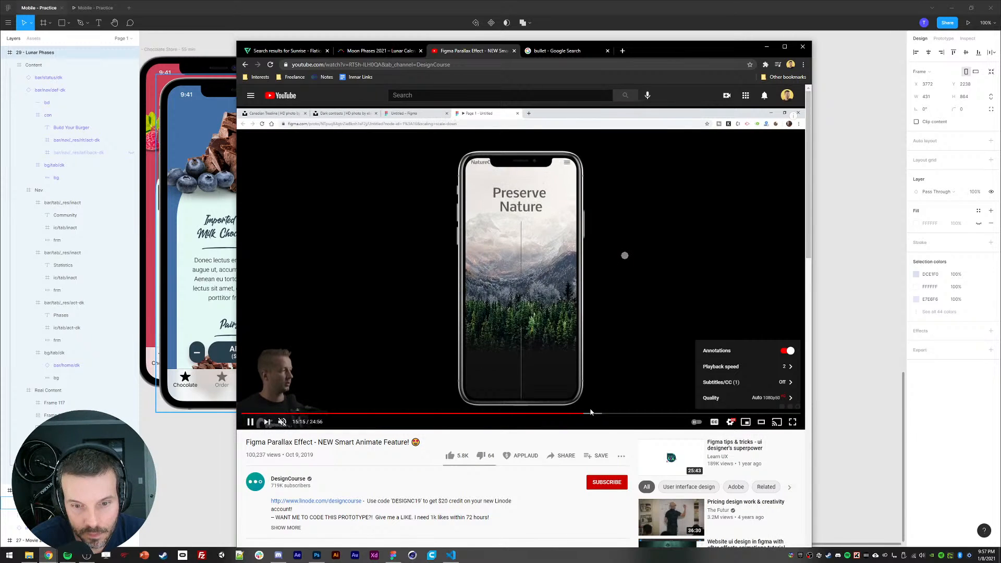
Step: Skim the tutorial's preview and Smart Animate setup to the part where text is added to the third phone frame
click(590, 414)
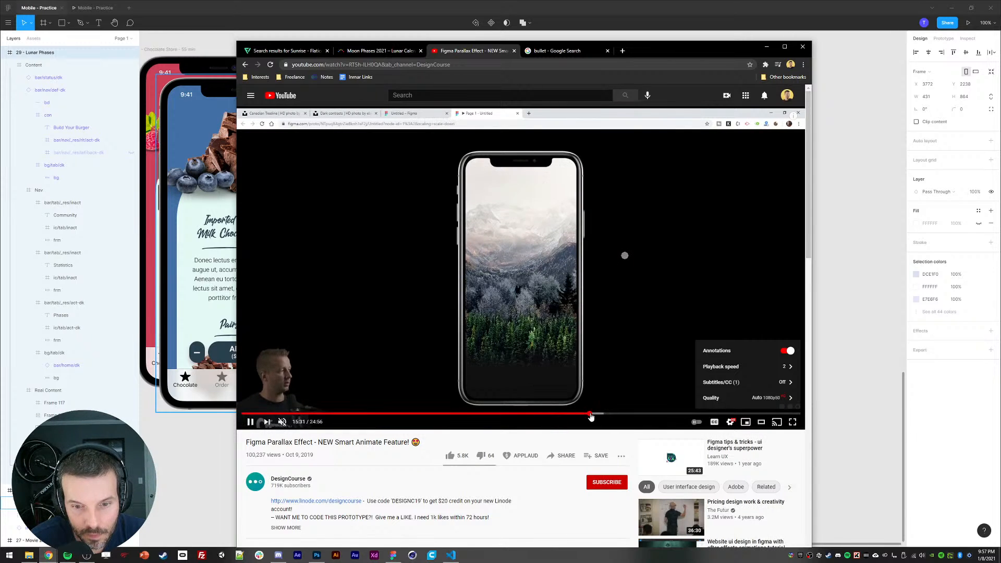
drag(591, 418, 641, 413)
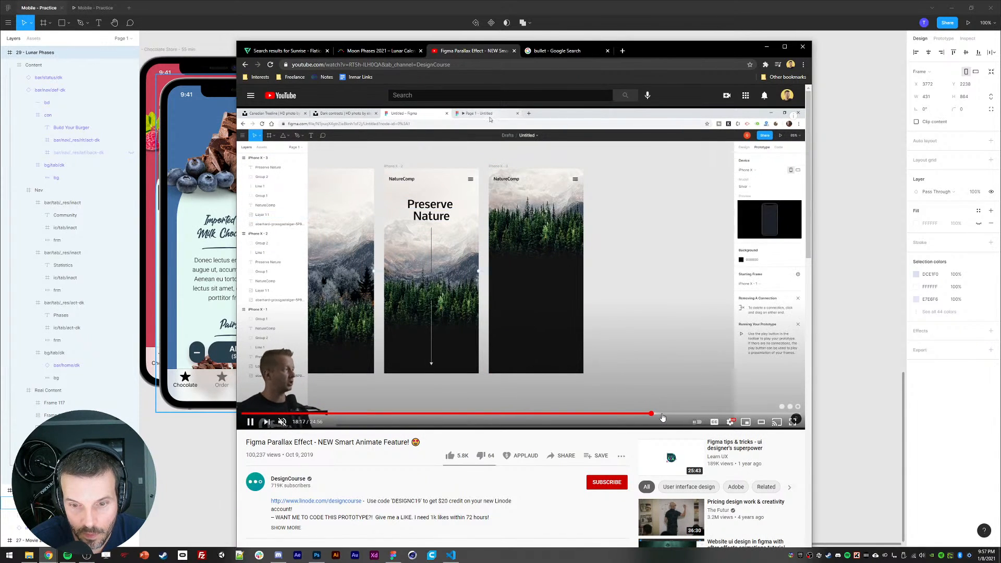
click(651, 415)
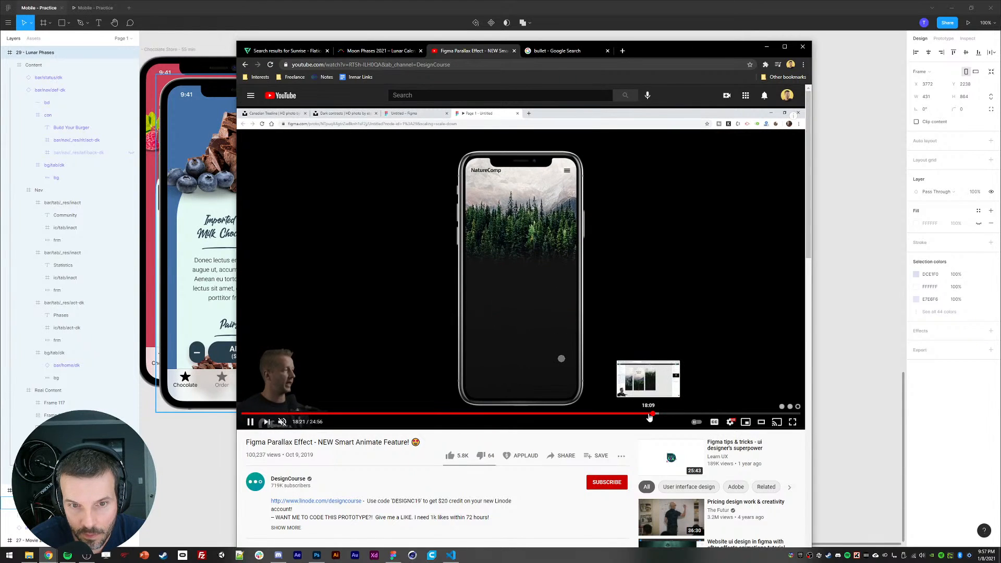
click(647, 415)
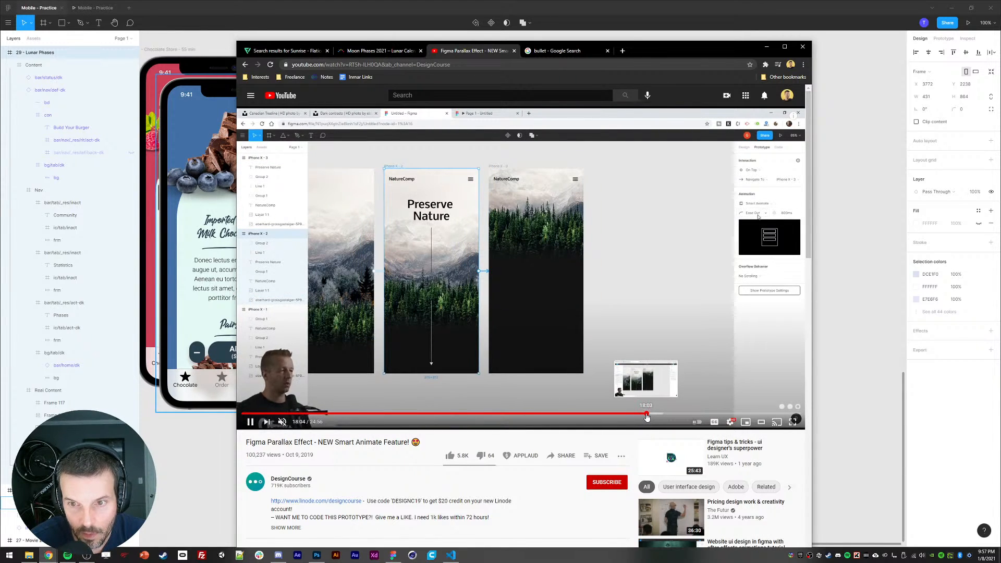
click(653, 416)
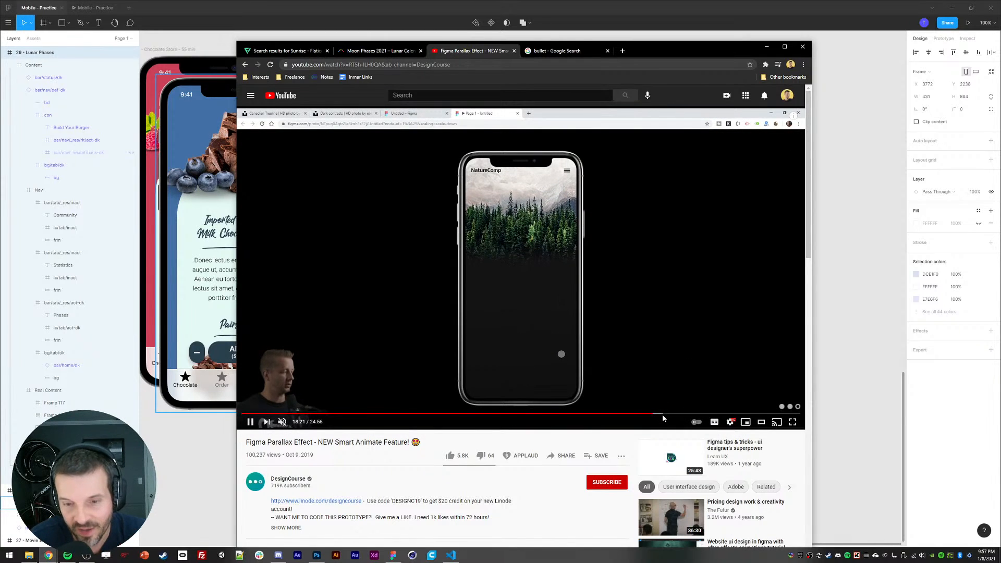
click(665, 415)
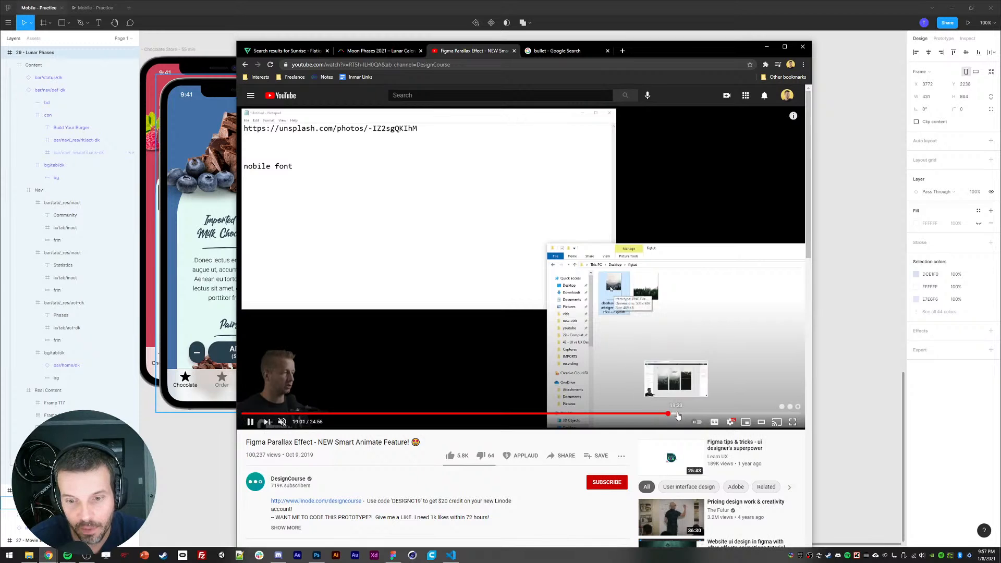
click(682, 415)
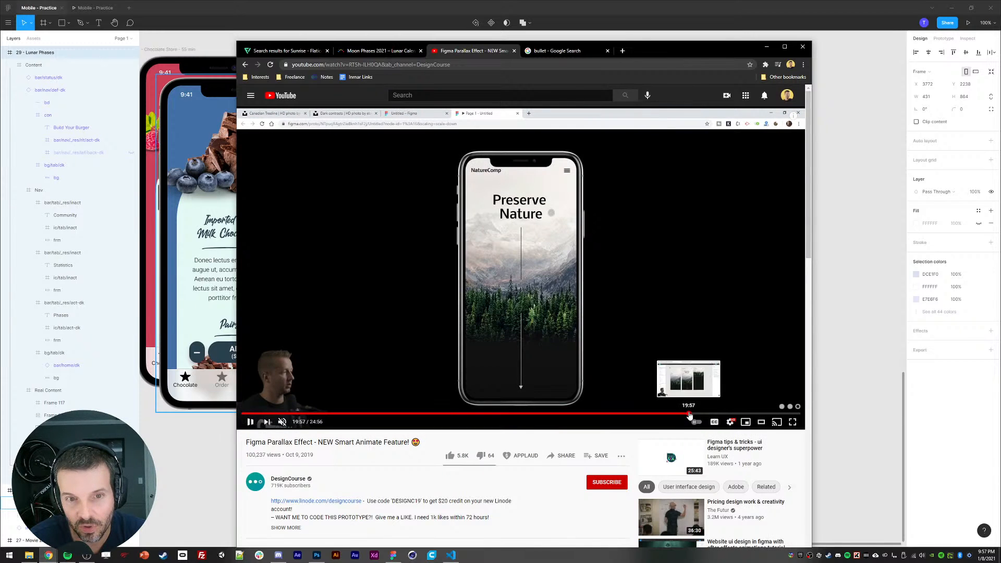
click(689, 415)
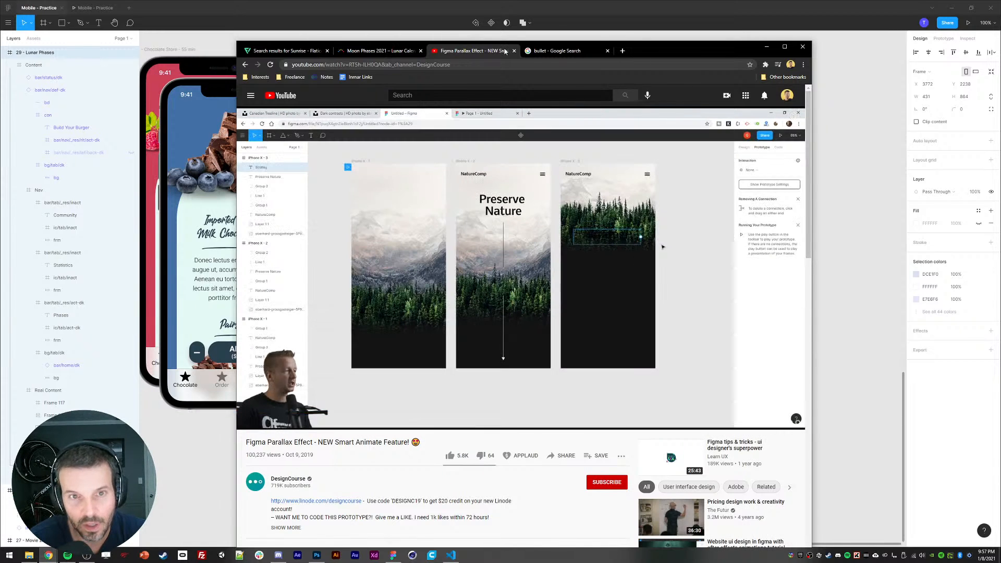
Step: Return to the Figma design and duplicate the 29 - Lunar Phases frame beside the original
click(513, 51)
click(508, 8)
drag(359, 255, 389, 259)
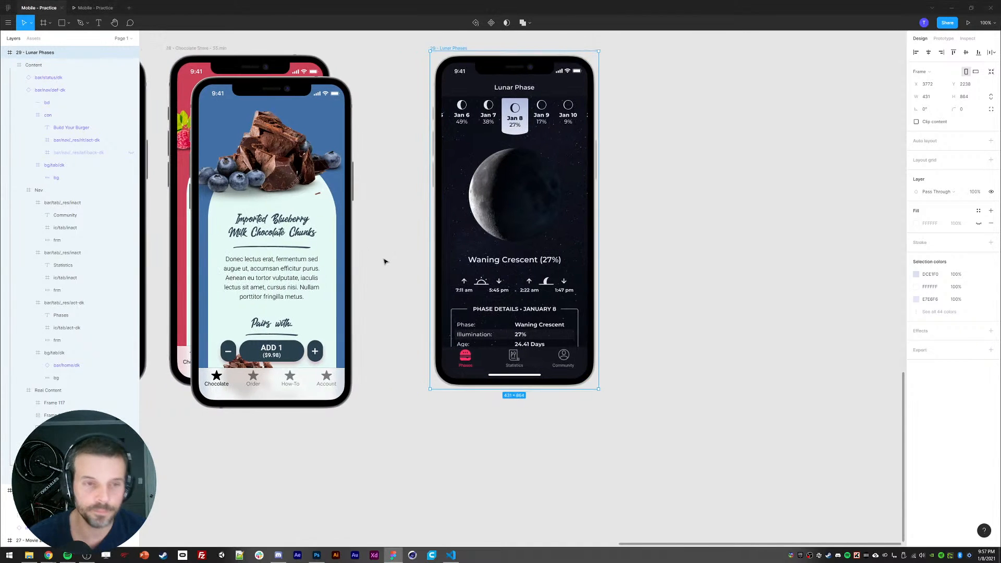
scroll(367, 151, up, 1)
scroll(677, 105, right, 3)
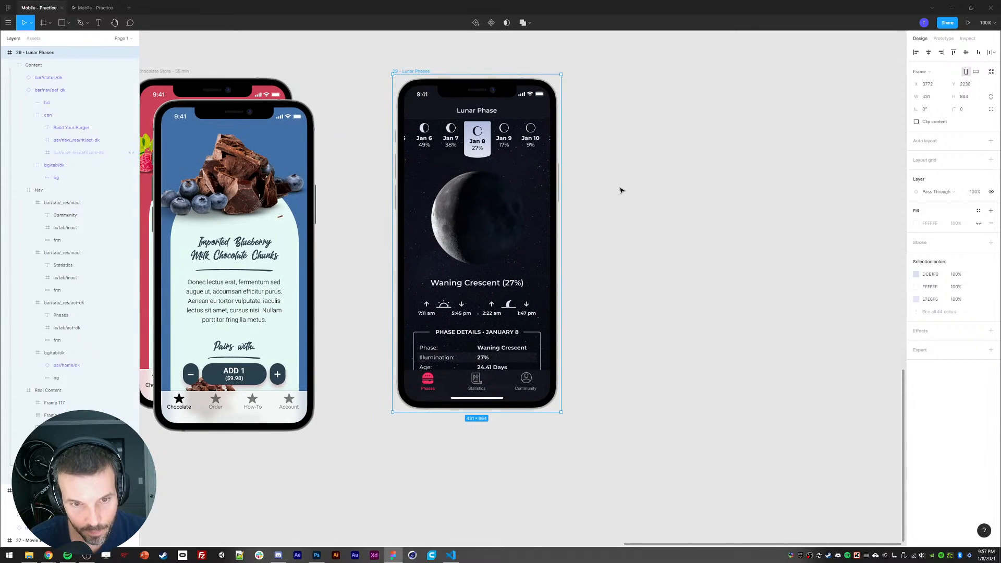
key(ctrl+d)
scroll(584, 197, right, 2)
Step: Collapse the header, Nav and Real Content layers of the duplicated frame to shorten its layer list
click(568, 223)
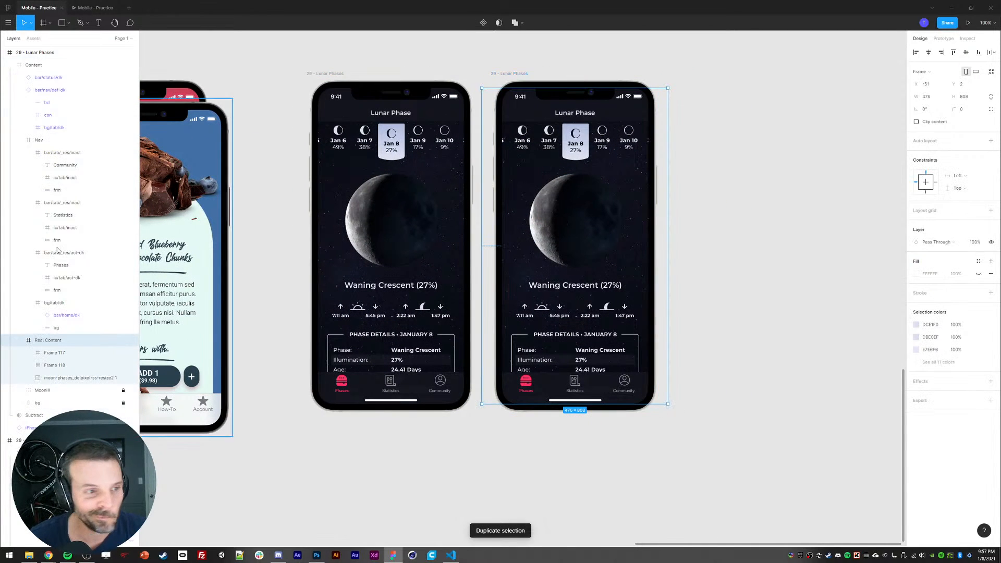
click(19, 340)
click(19, 140)
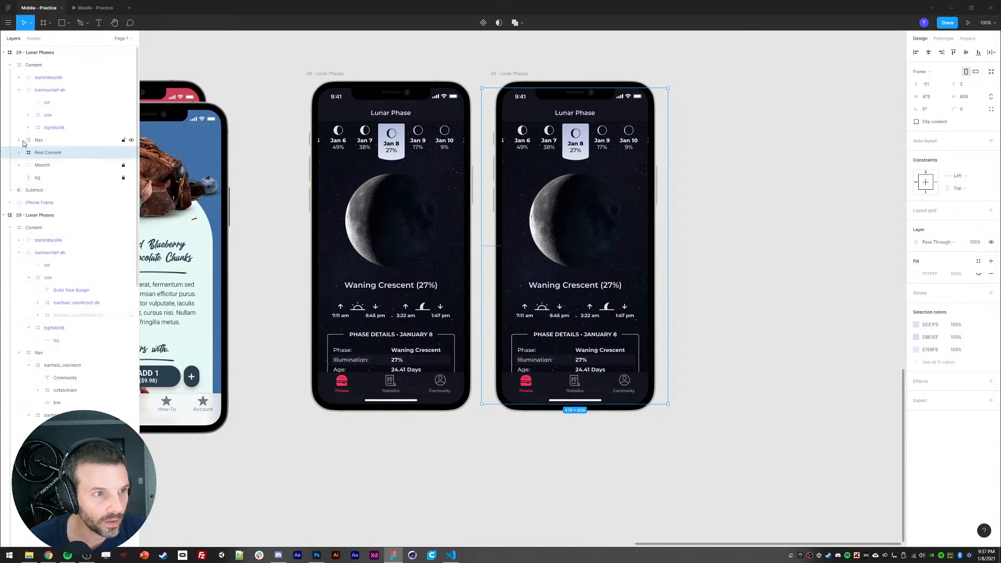
click(19, 90)
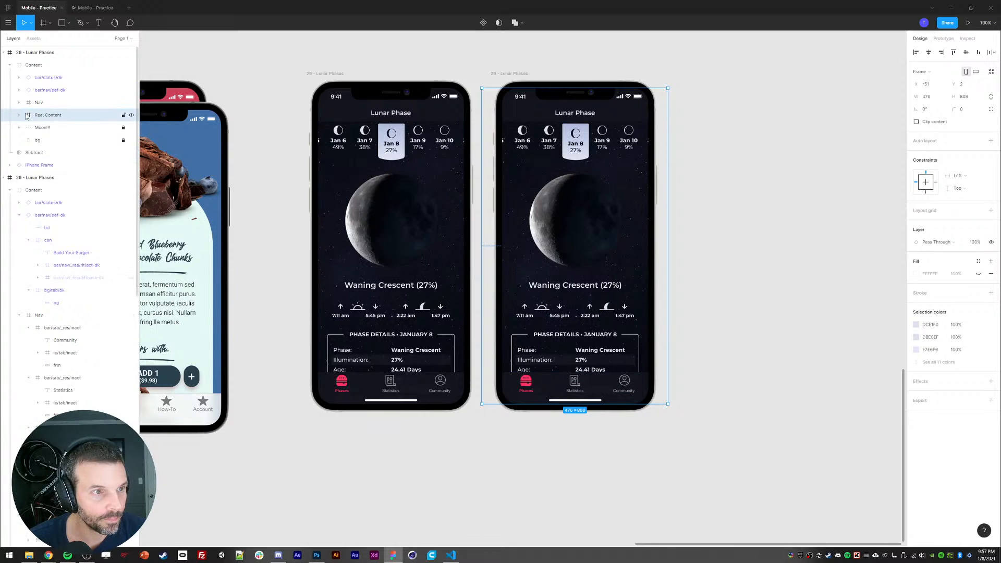
click(36, 104)
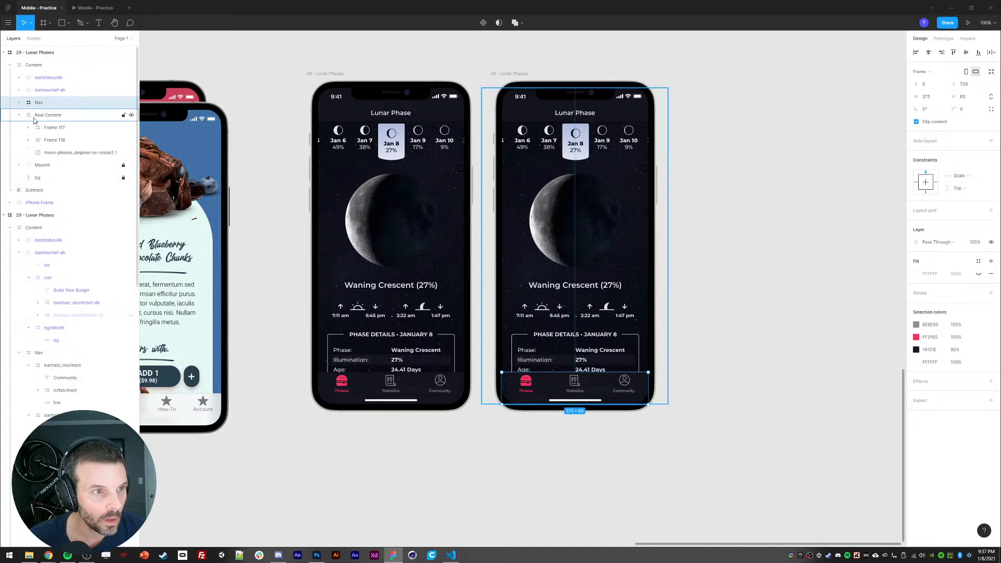
click(19, 115)
click(21, 115)
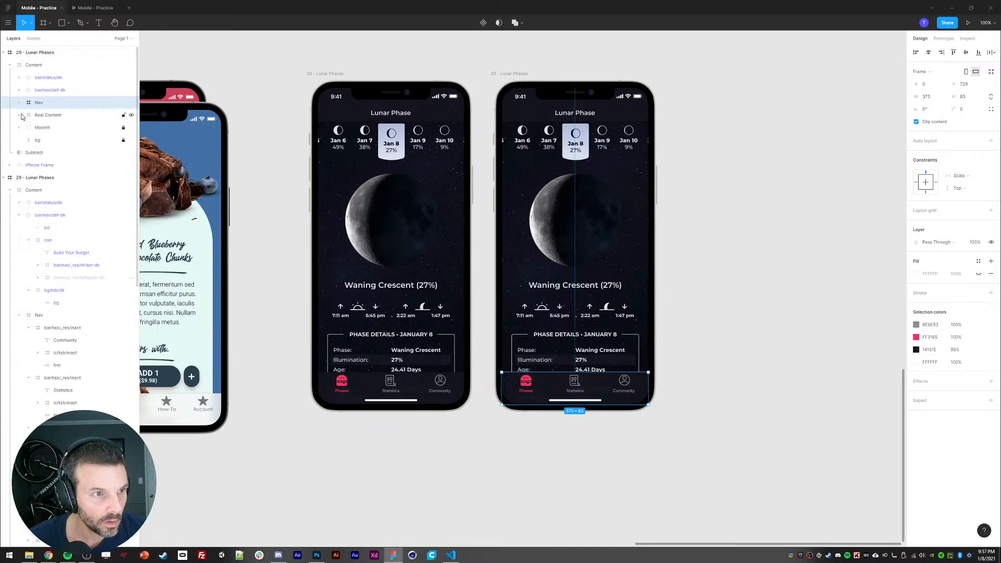
Step: Move Frame 117, Frame 118 and the moon image in the duplicate up until the Cycle Rotation chart sits above the bottom navigation
click(18, 115)
click(54, 127)
shift+click(79, 152)
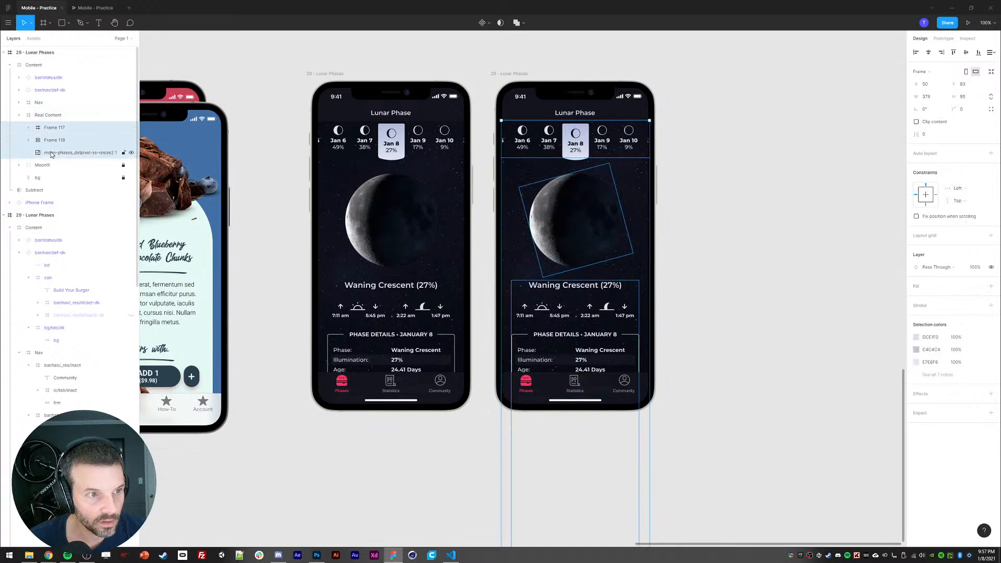
key(shift+Up)
key(shift+Up)
key(shift+Up)
key(shift+Up)
key(shift+Up)
key(shift+Up)
key(shift+Up)
key(shift+Up)
key(shift+Up)
key(shift+Up)
key(shift+Up)
key(shift+Up)
key(shift+Up)
key(shift+Up)
key(shift+Up)
key(shift+Up)
key(shift+Up)
key(shift+Up)
key(shift+Up)
key(shift+Up)
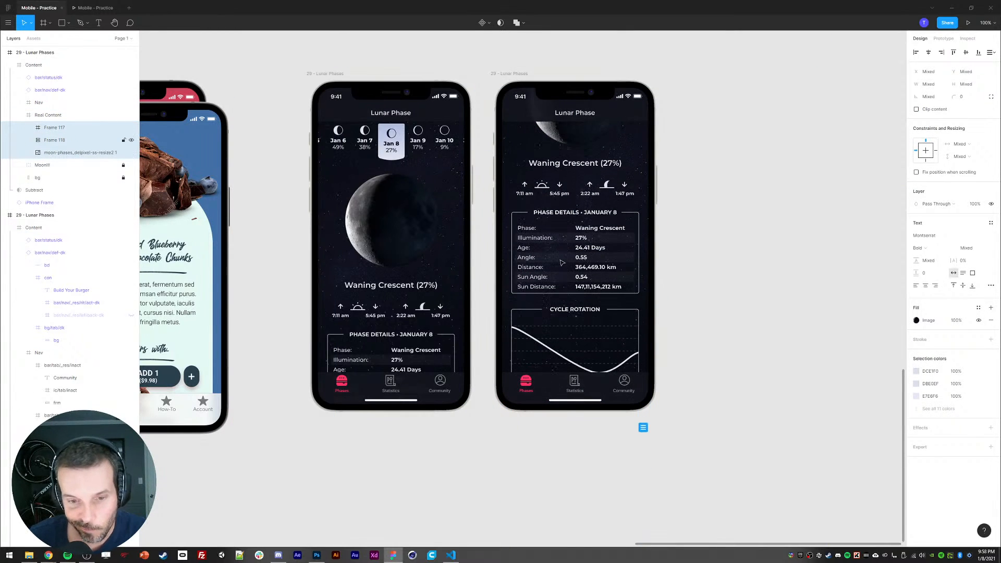
key(Down)
key(Down)
key(Down)
key(Down)
key(Down)
key(Down)
key(Down)
key(Down)
key(Down)
key(Down)
key(Down)
key(Down)
key(Down)
key(Down)
key(Down)
key(Down)
key(Down)
key(Down)
key(Down)
key(Down)
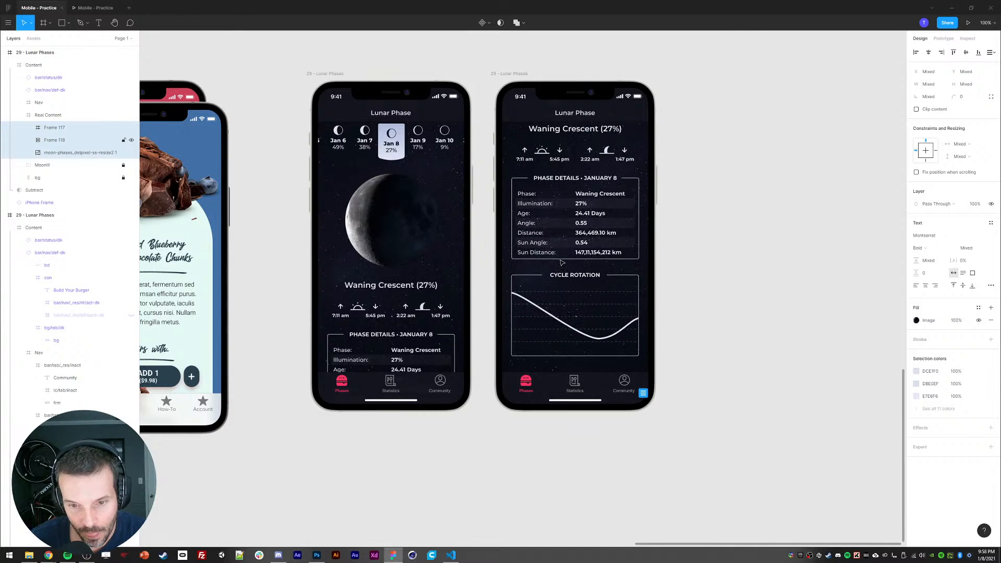
Step: Move the duplicate's starry-sky background group up to about Y -640
click(36, 166)
click(19, 166)
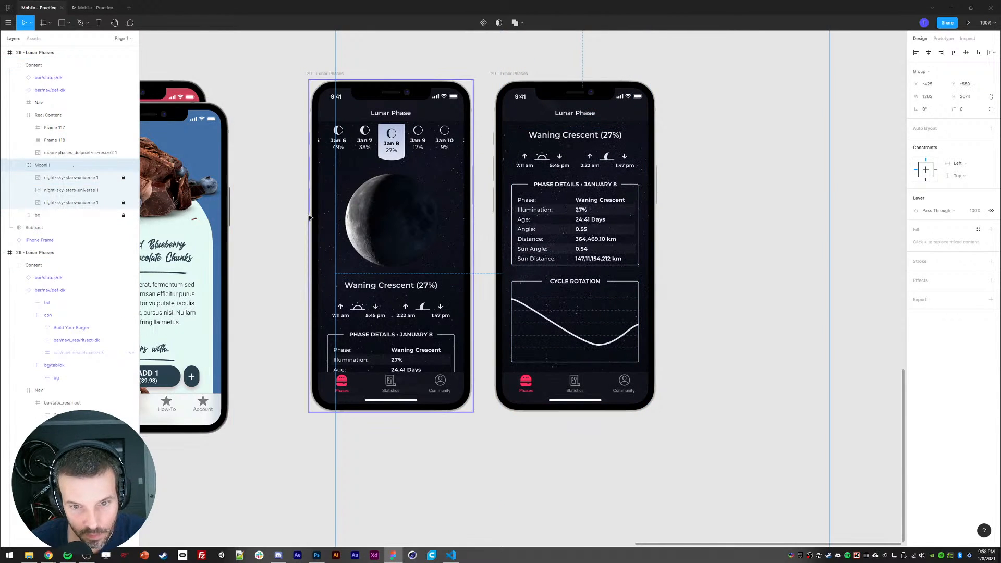
key(shift+Up)
key(shift+Up)
key(shift+Up)
key(shift+Up)
key(shift+Up)
key(shift+Up)
key(shift+Up)
key(shift+Up)
key(shift+Up)
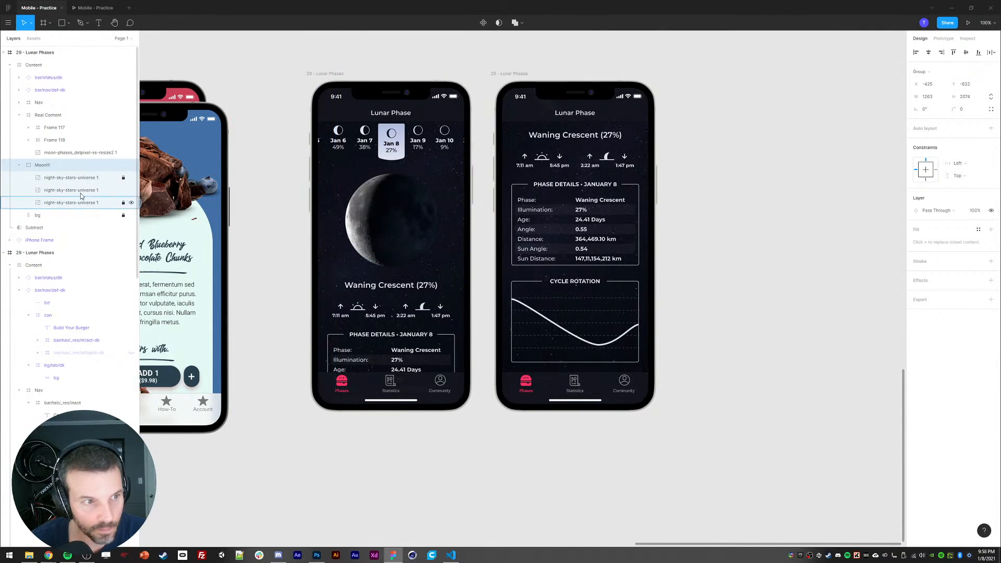
Step: Unlock the star images in the background group, move the topmost one up to about Y -760 and set its opacity to 20%
click(123, 179)
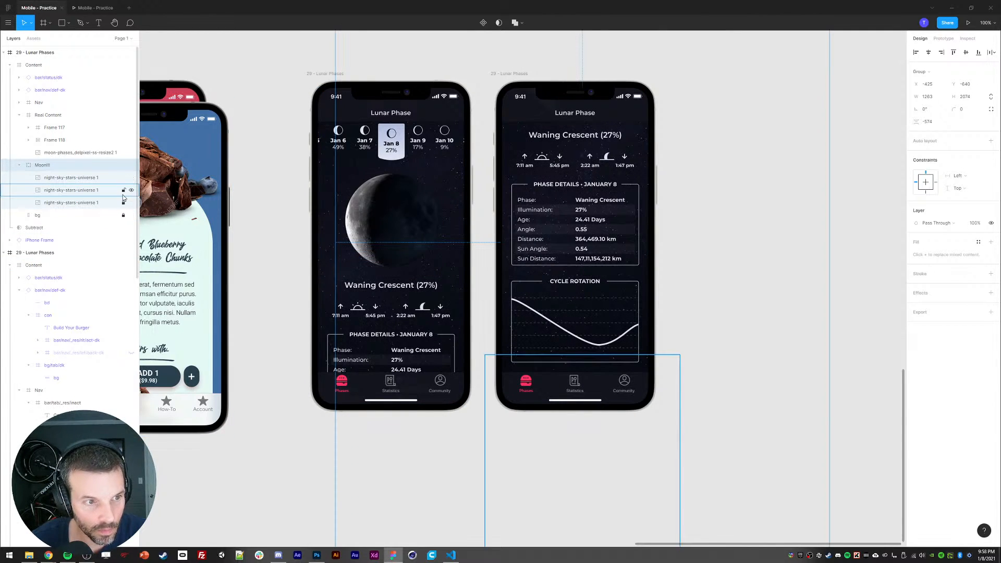
click(124, 203)
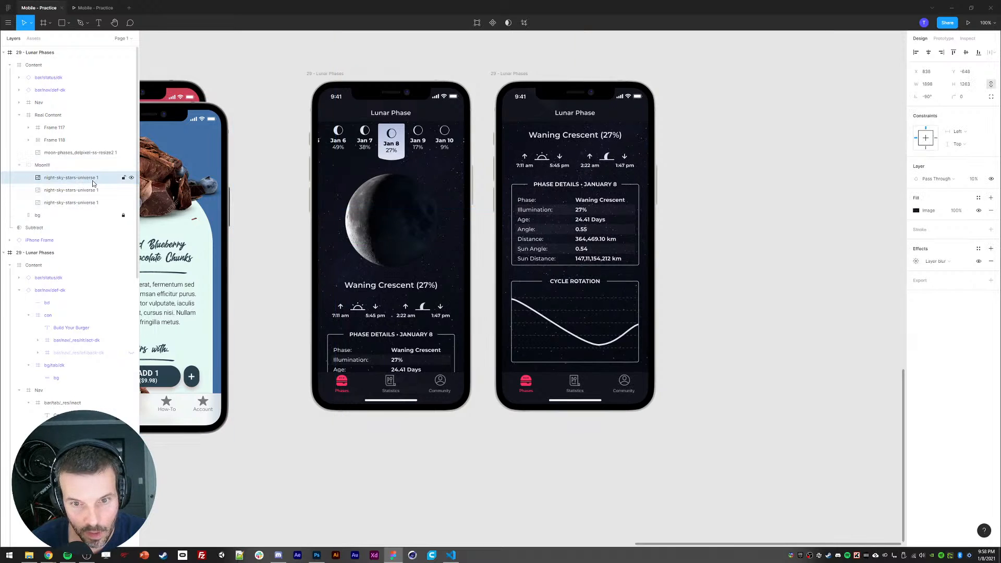
click(98, 182)
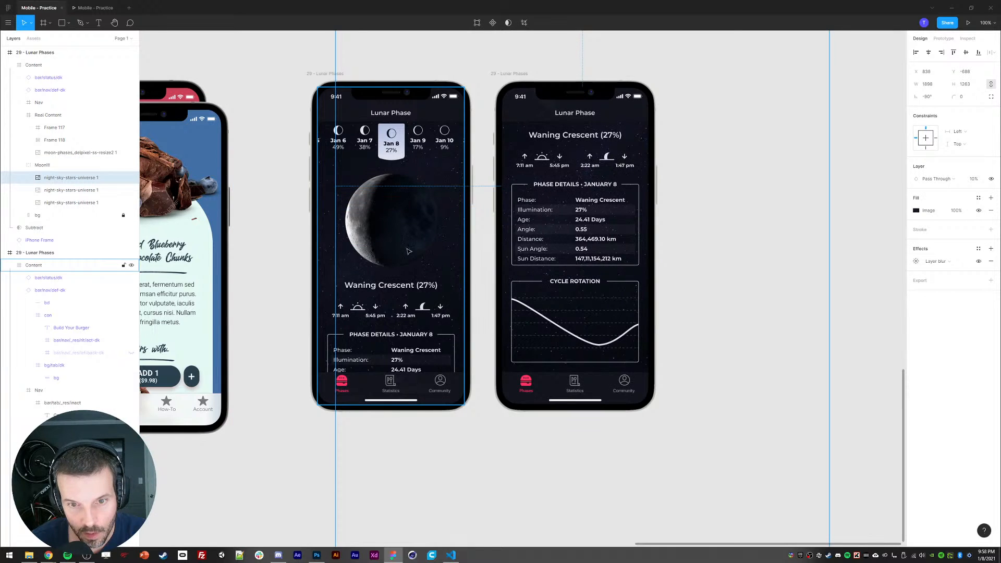
click(970, 179)
key(Return)
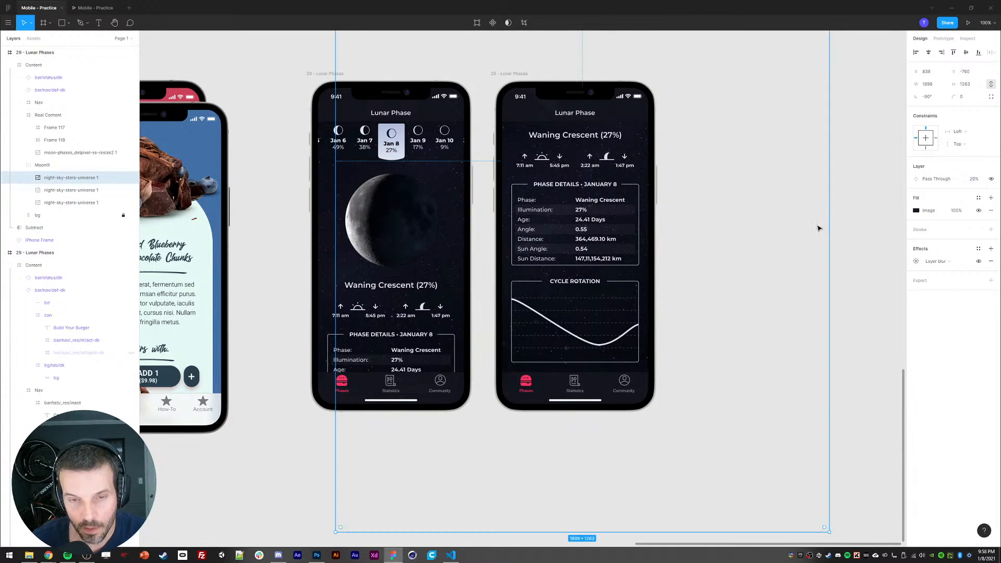
scroll(696, 177, up, 1)
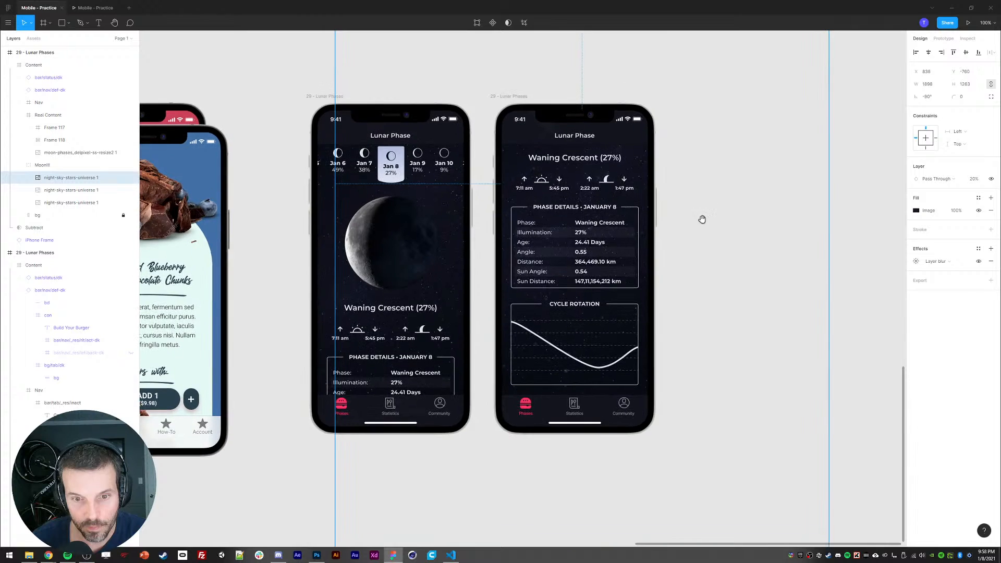
click(319, 97)
click(944, 38)
click(992, 56)
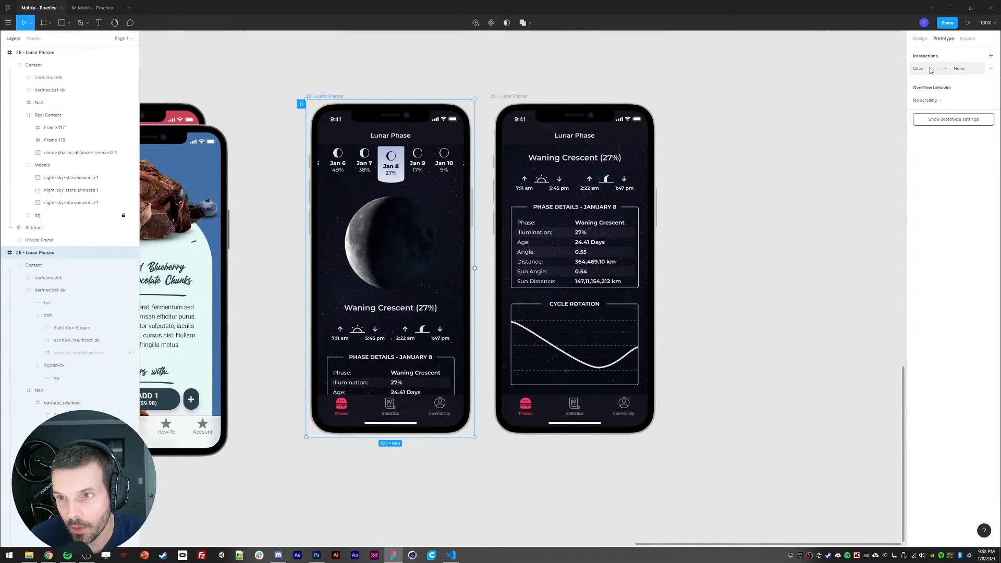
click(926, 70)
click(479, 252)
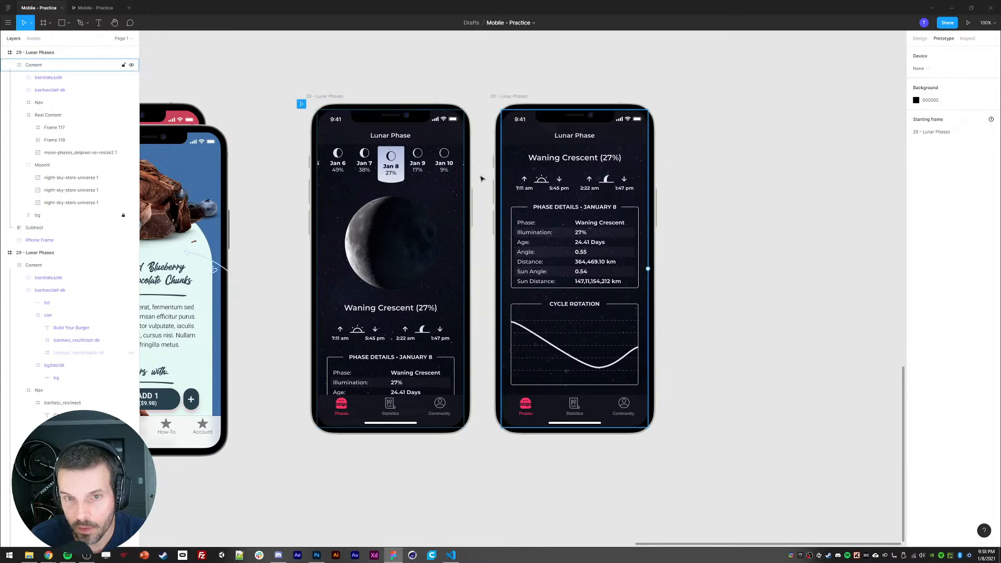
click(342, 97)
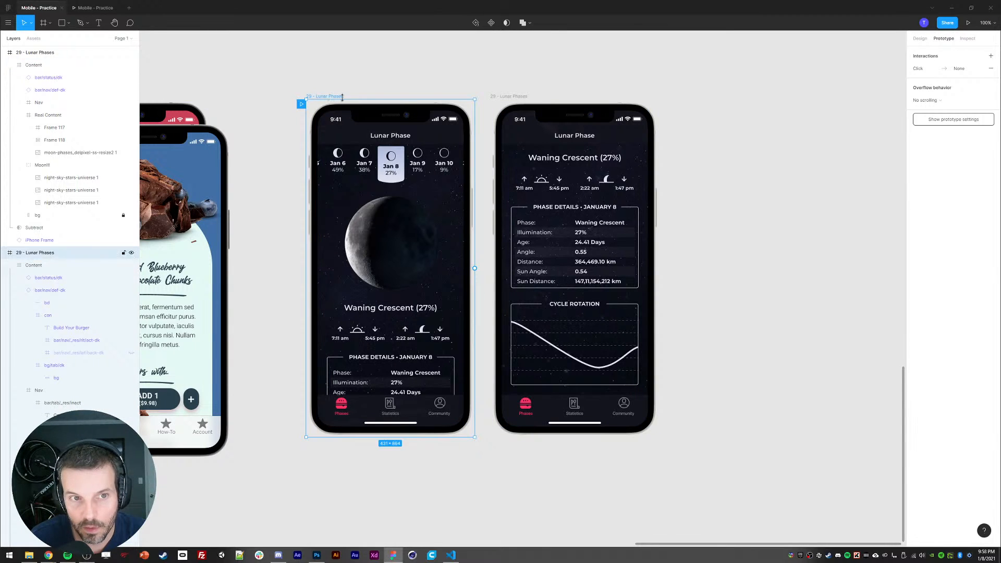
click(992, 68)
drag(475, 268, 473, 267)
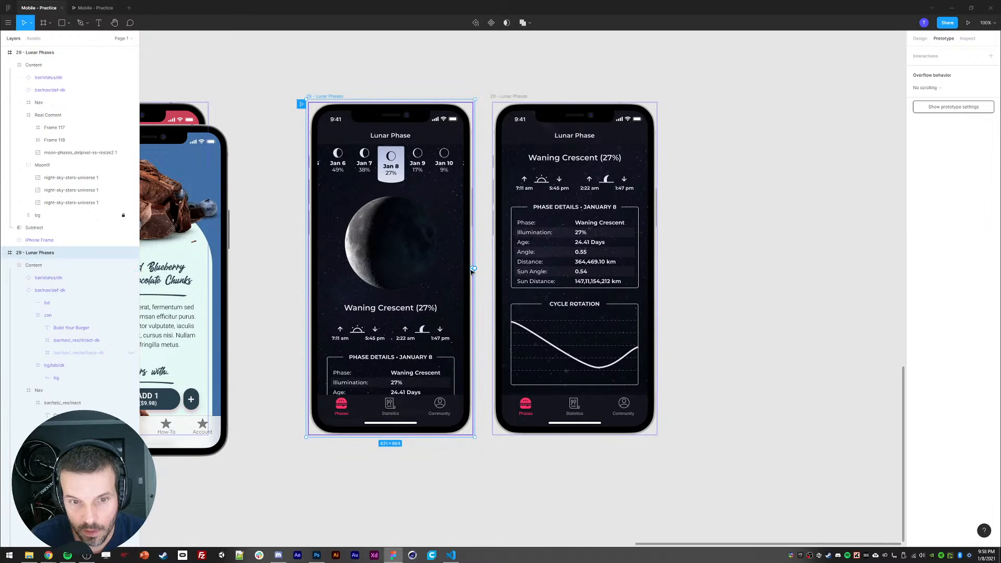
drag(463, 269, 573, 266)
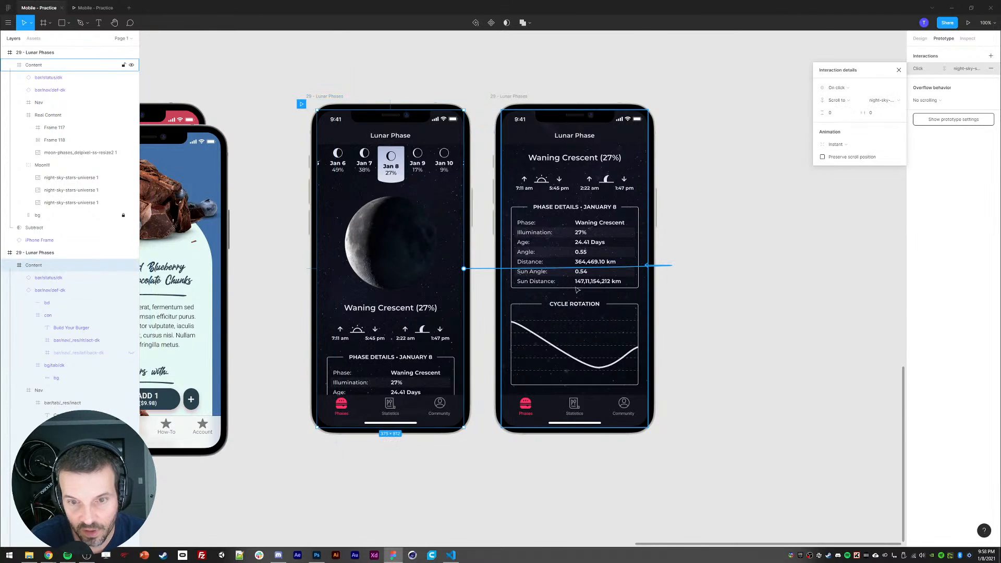
click(840, 102)
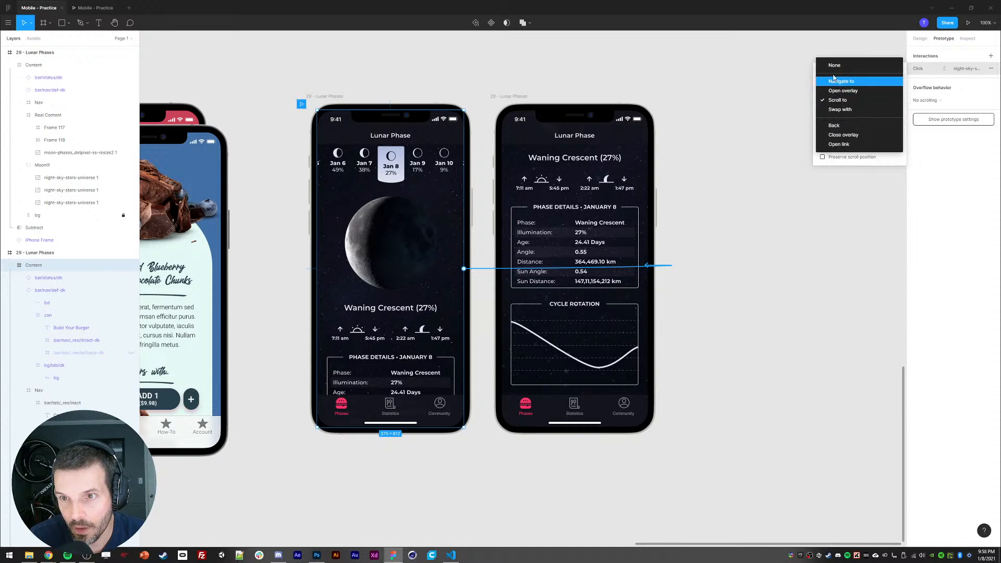
click(840, 83)
click(874, 99)
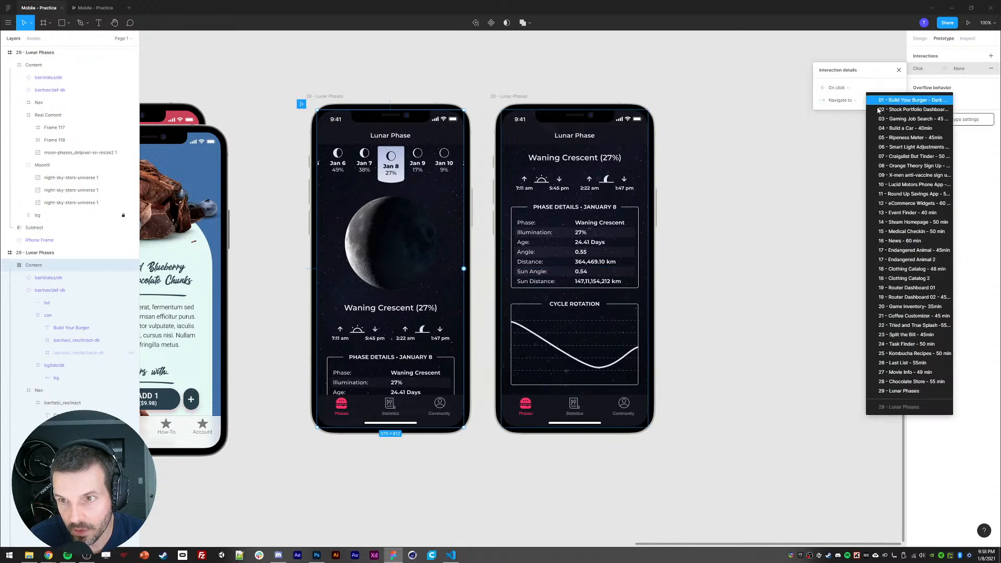
click(893, 385)
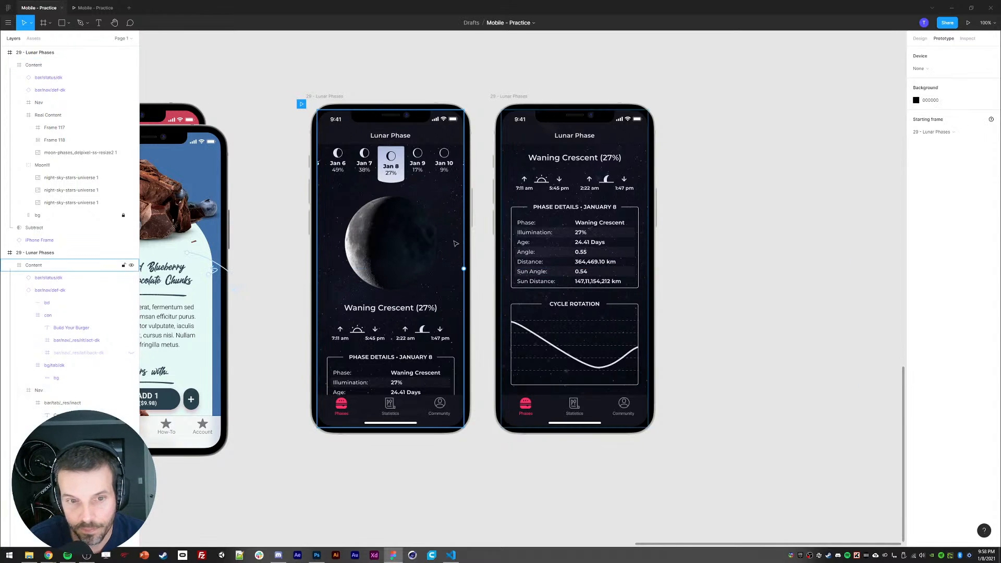
click(466, 269)
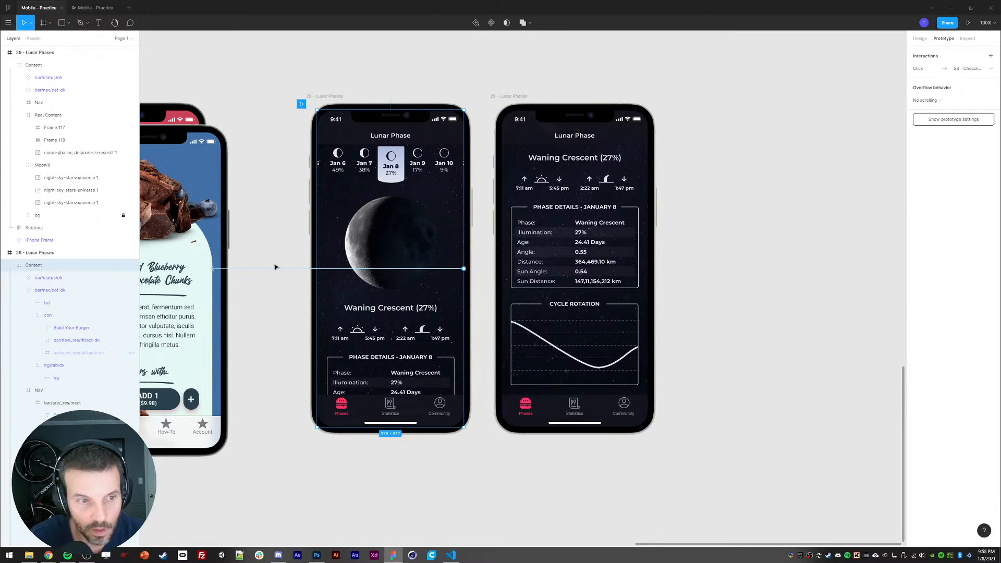
click(245, 271)
click(899, 70)
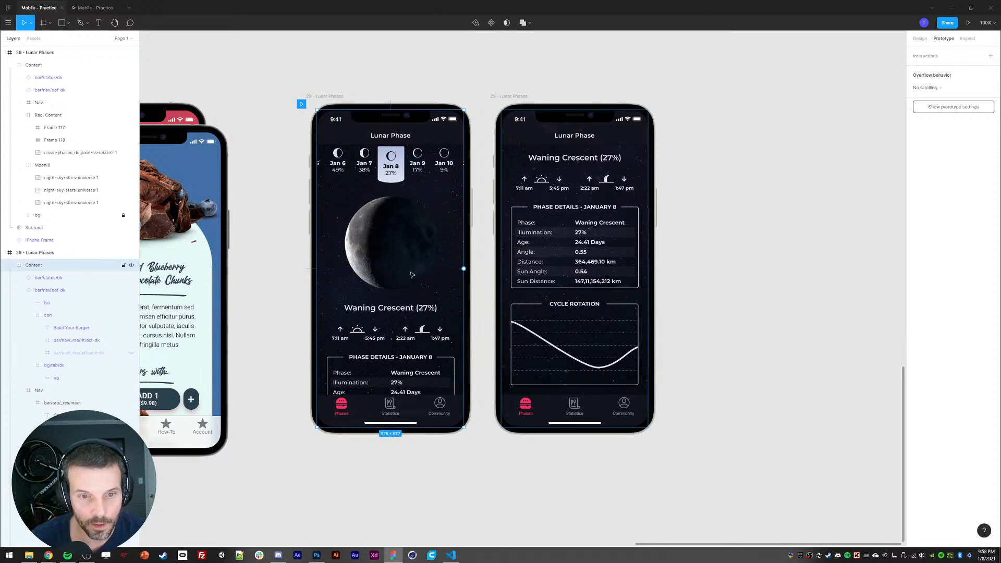
Step: Link the original Lunar Phases frame to its scrolled duplicate with an On click, Navigate to interaction targeting 29 - Lunar Phases
click(321, 103)
click(322, 103)
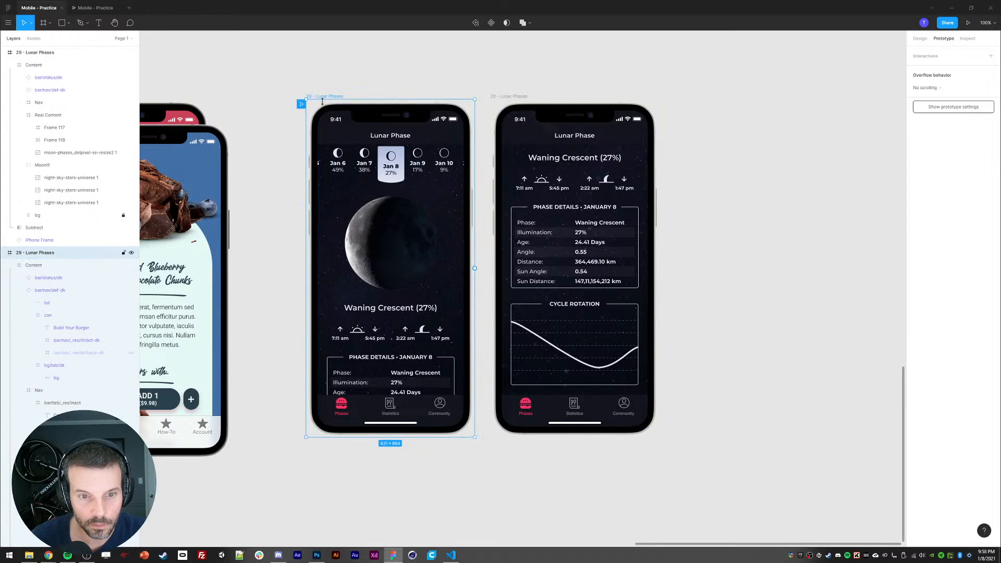
drag(475, 268, 574, 263)
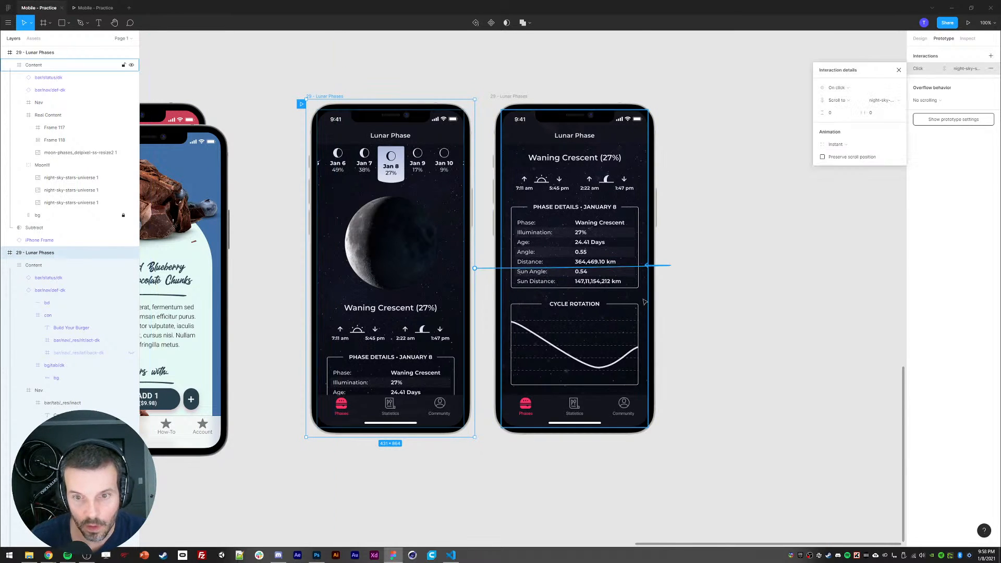
click(840, 92)
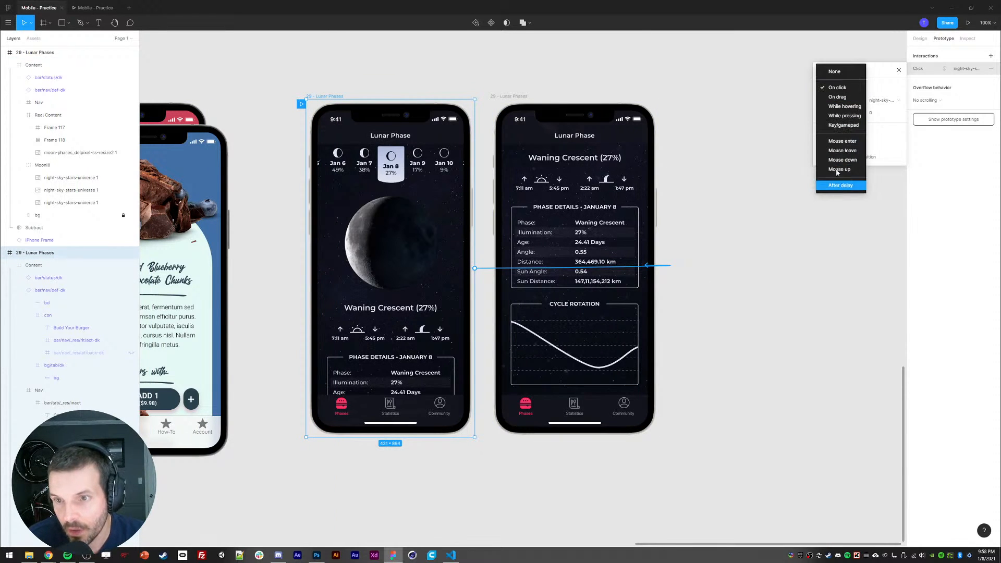
click(830, 88)
click(835, 102)
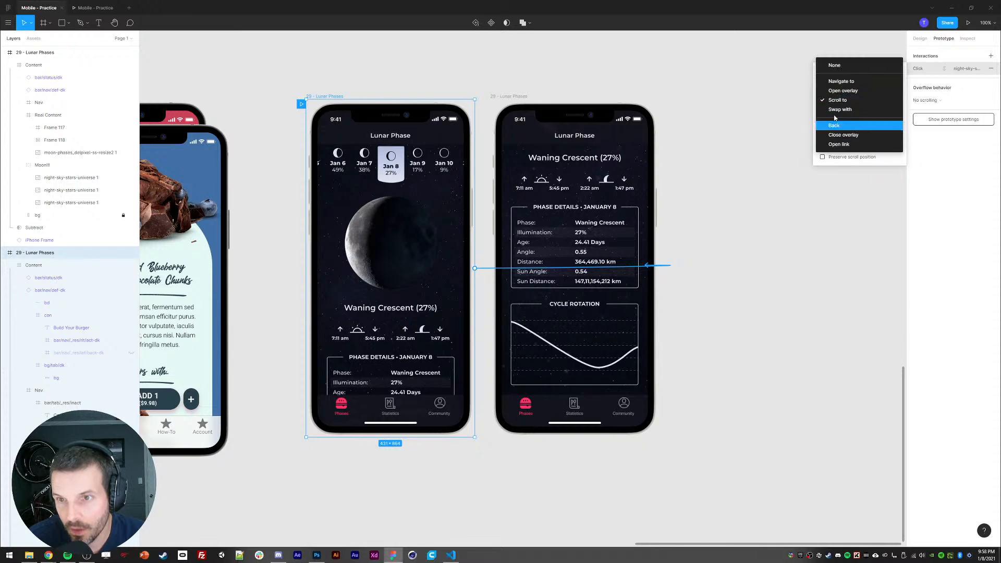
click(837, 82)
click(880, 101)
click(894, 389)
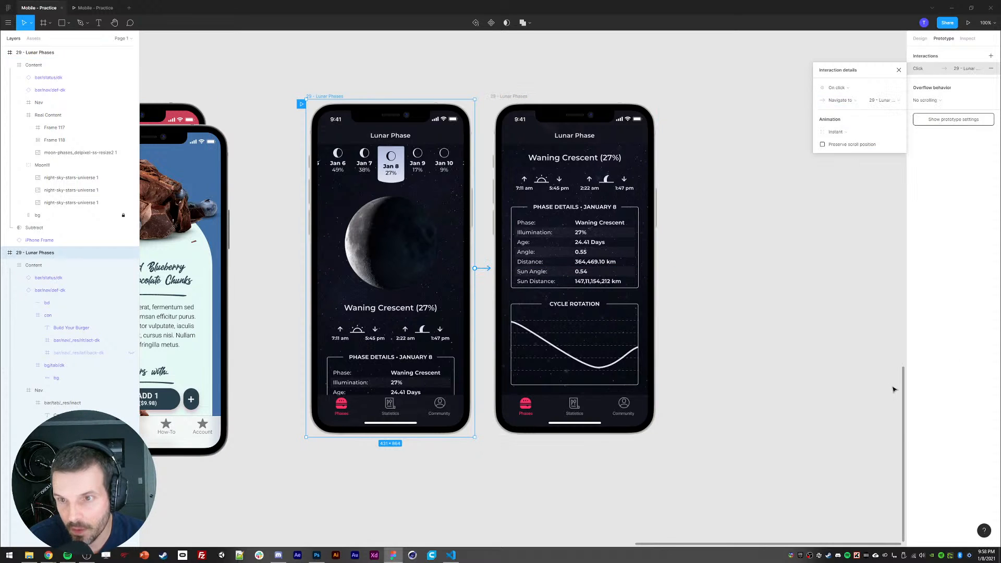
Step: Set the link's animation to Smart animate with a 1000 ms duration and Ease In And Out easing
click(832, 133)
click(840, 149)
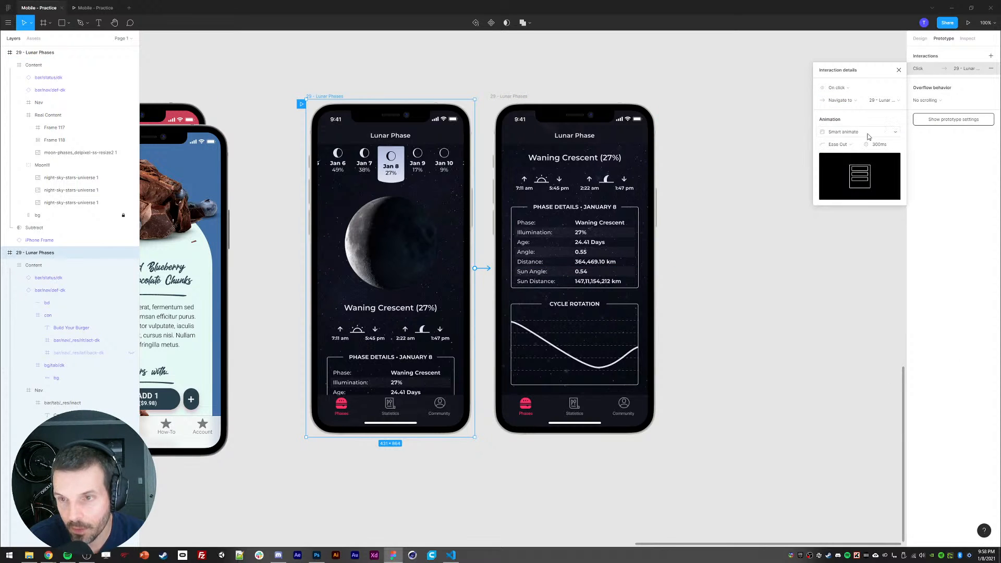
click(879, 144)
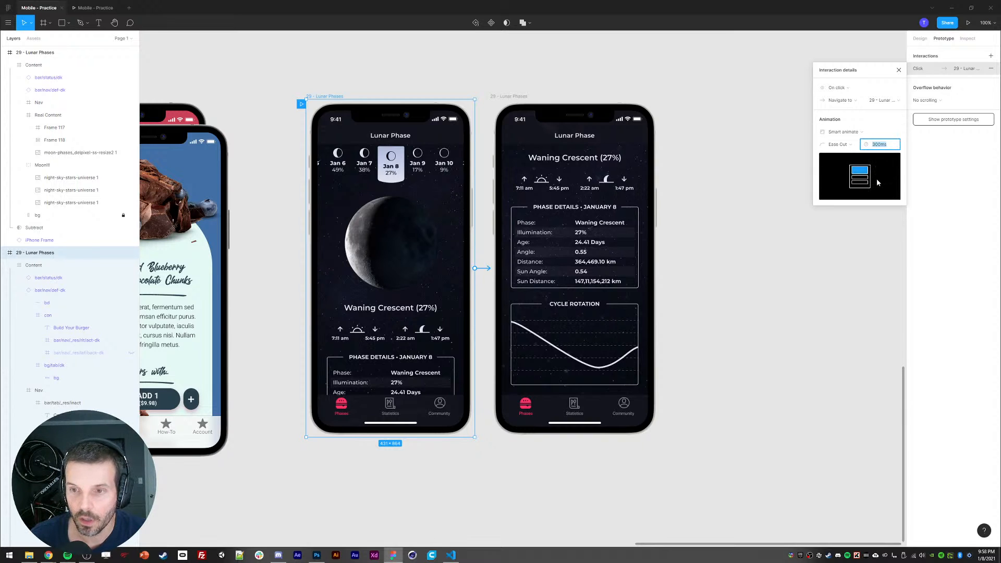
text(10)
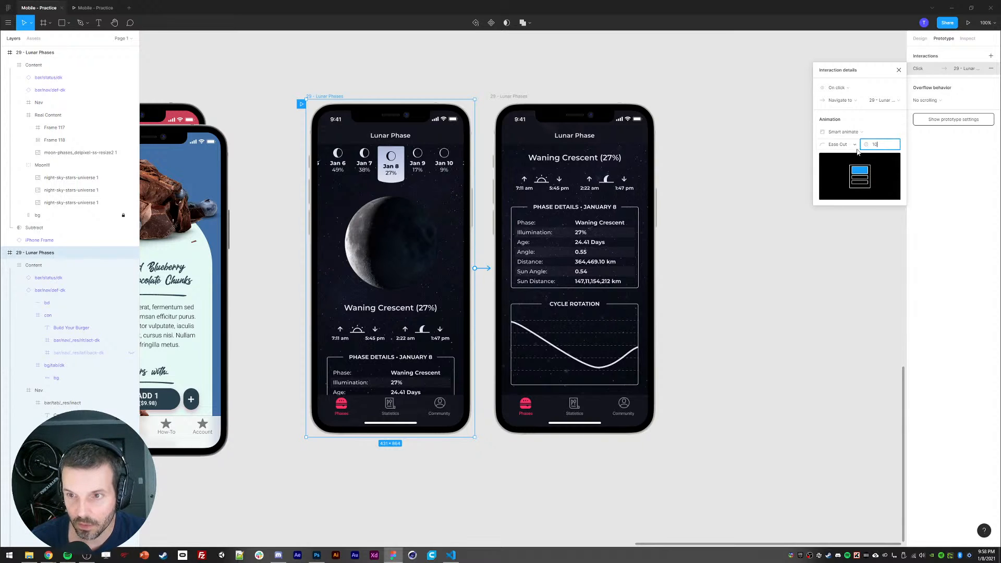
text(00ms)
click(838, 145)
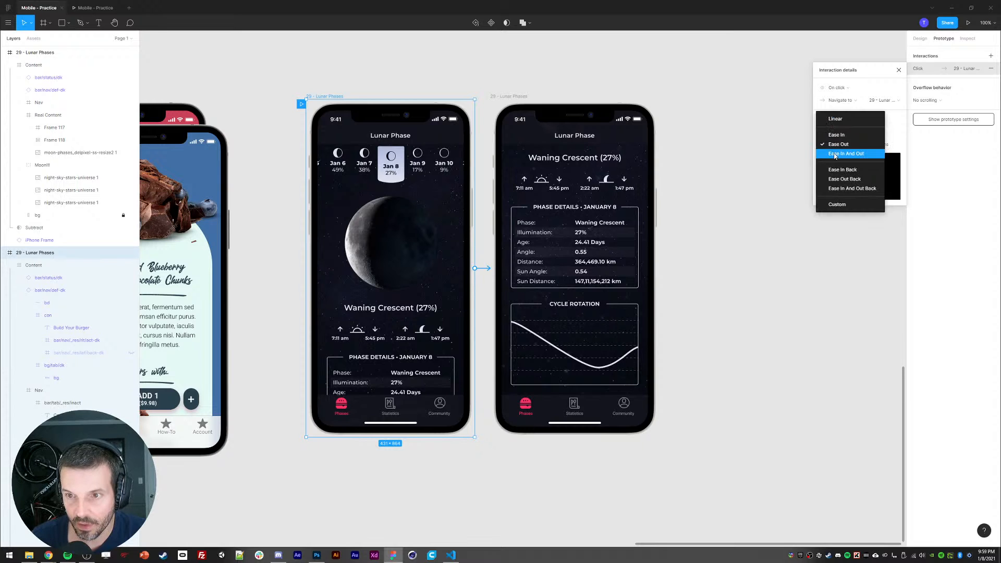
click(836, 153)
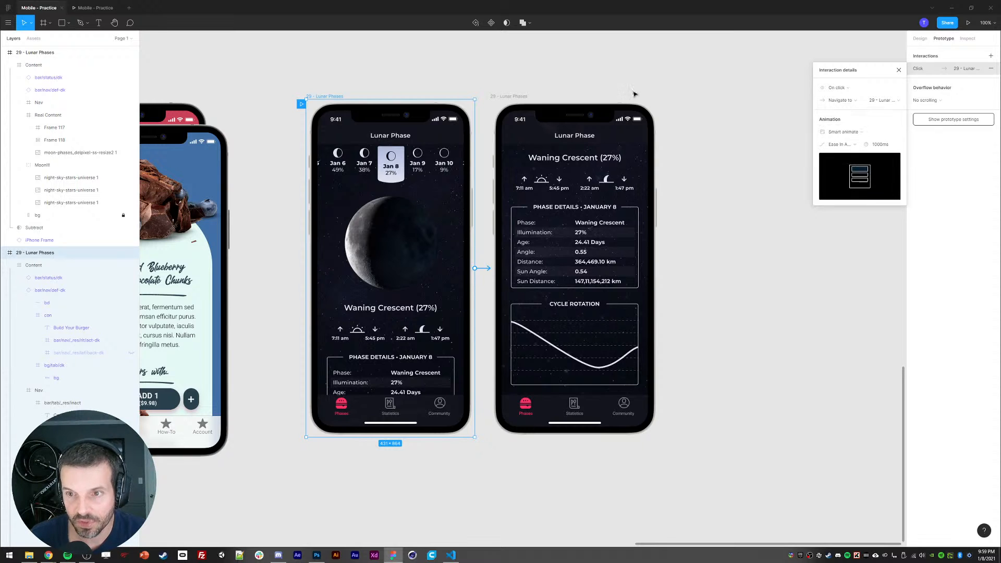
Step: Preview the prototype, restarting it several times to examine the animated transition from the moon view to the scrolled content
click(95, 8)
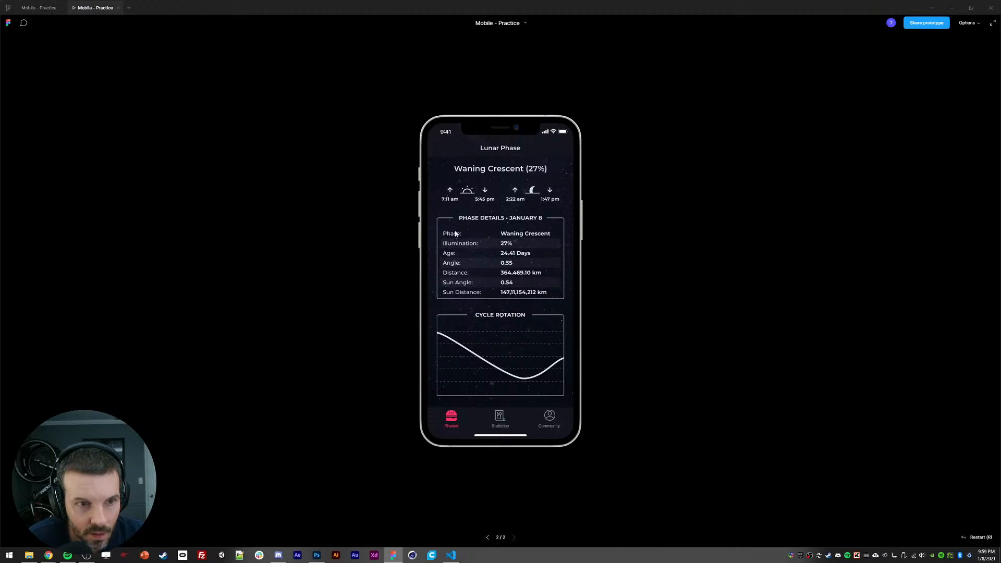
click(38, 7)
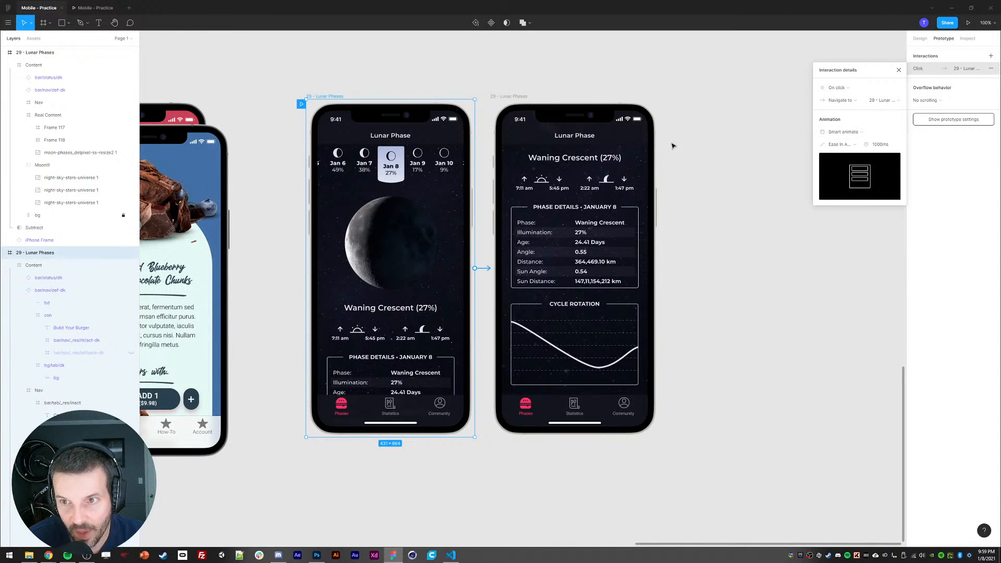
click(94, 7)
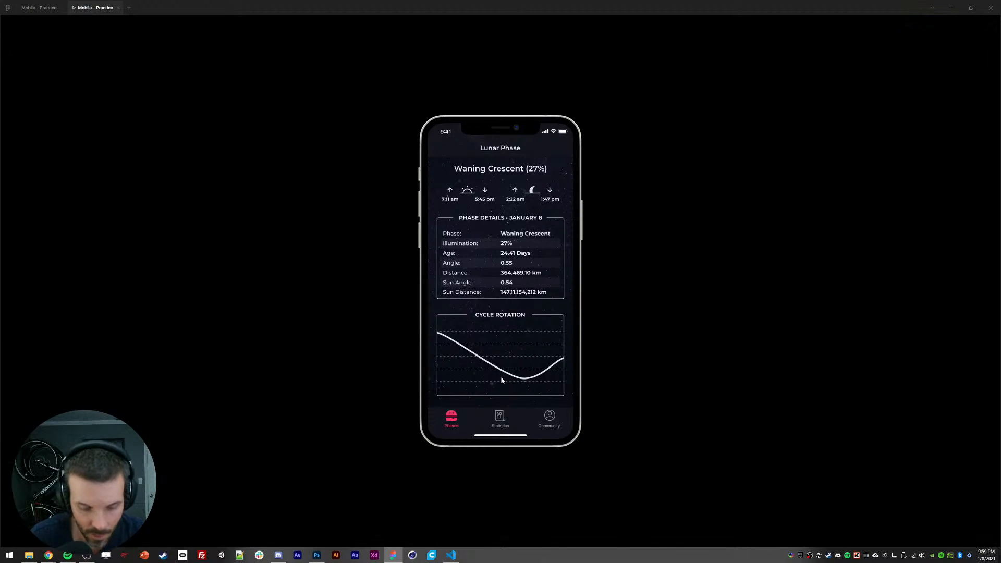
key(r)
scroll(508, 317, down, 3)
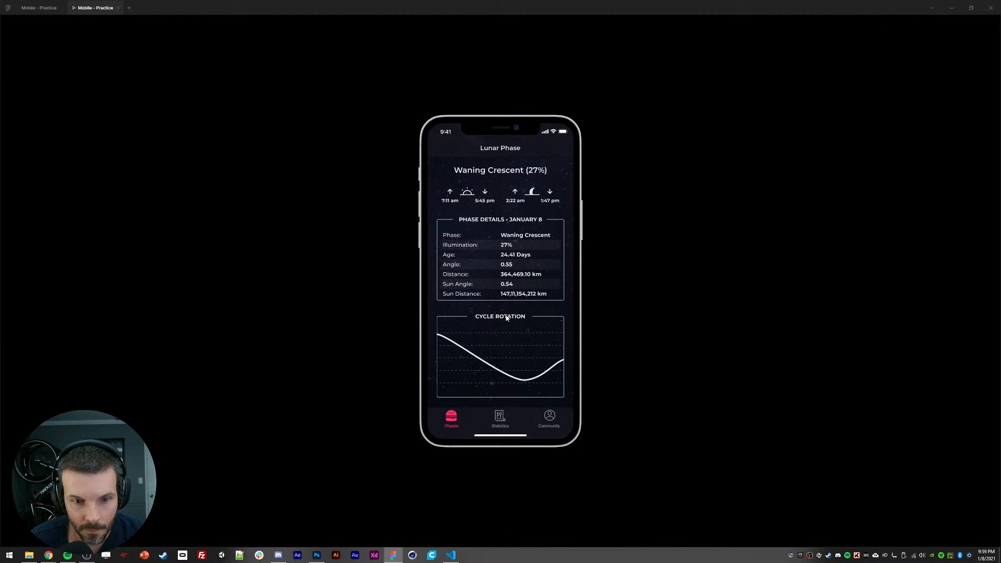
key(r)
scroll(484, 242, down, 5)
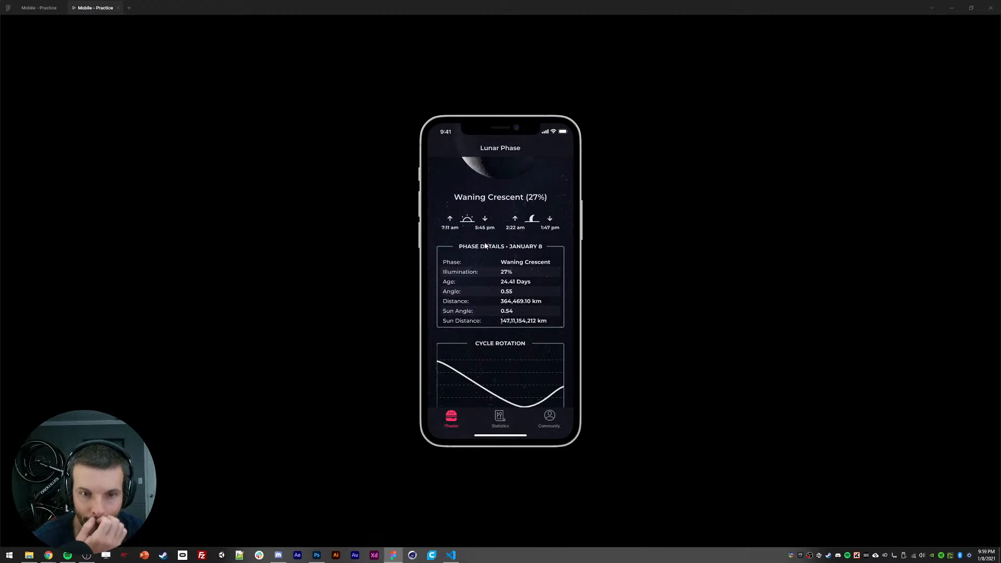
key(r)
scroll(484, 242, down, 5)
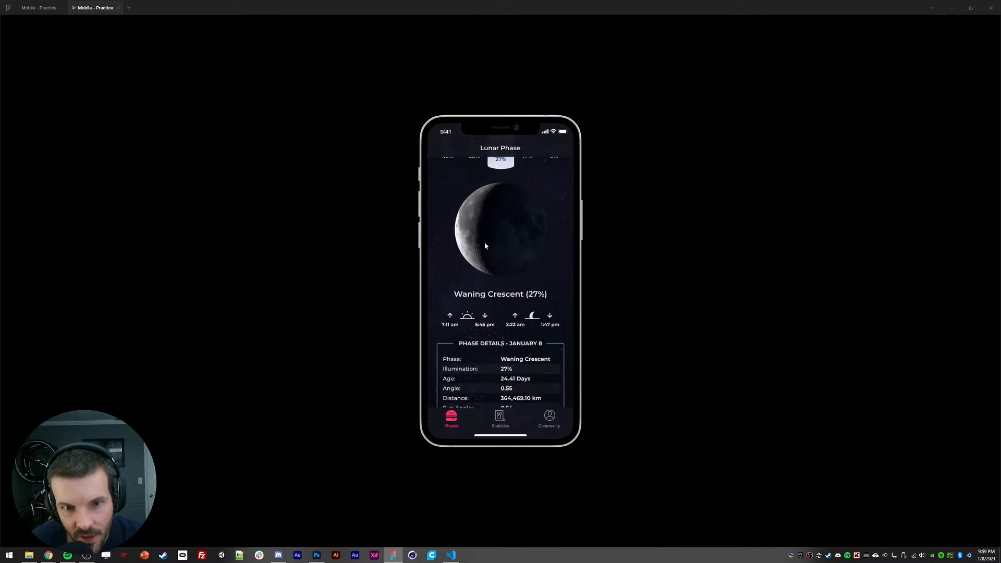
key(r)
scroll(477, 240, down, 5)
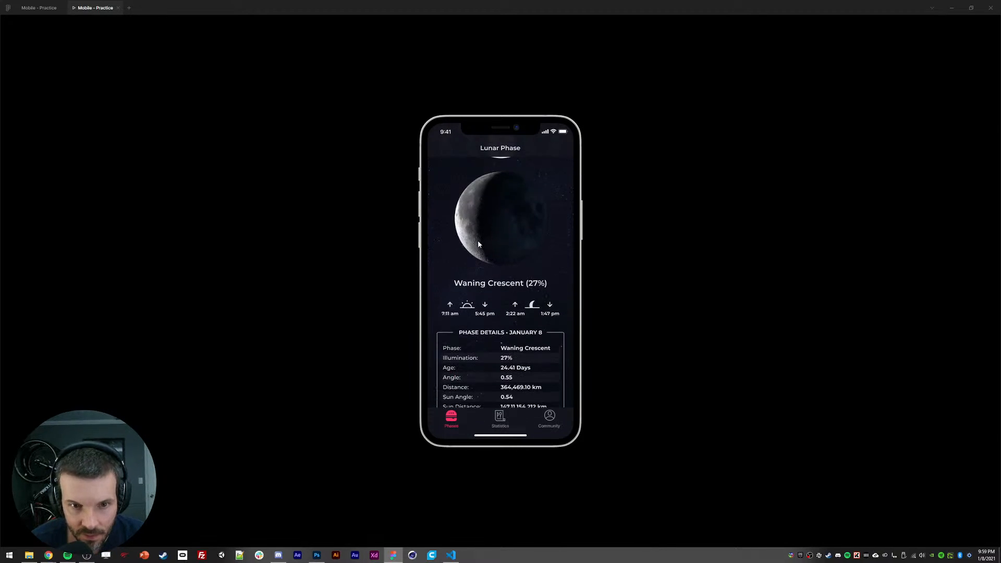
Step: Back in the design file, link the scrolled duplicate to the original Lunar Phases frame with an On click, Navigate to interaction
click(39, 7)
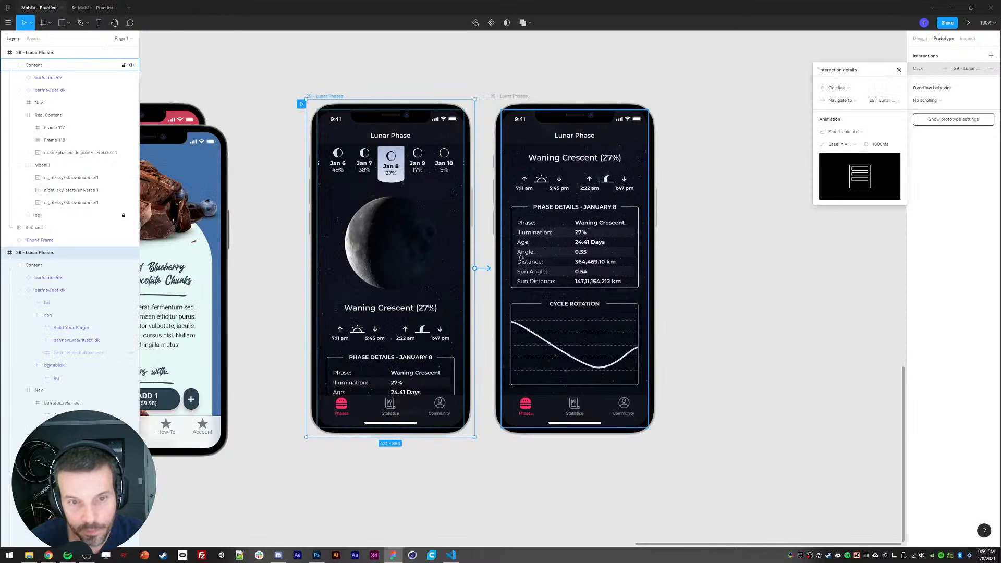
click(519, 98)
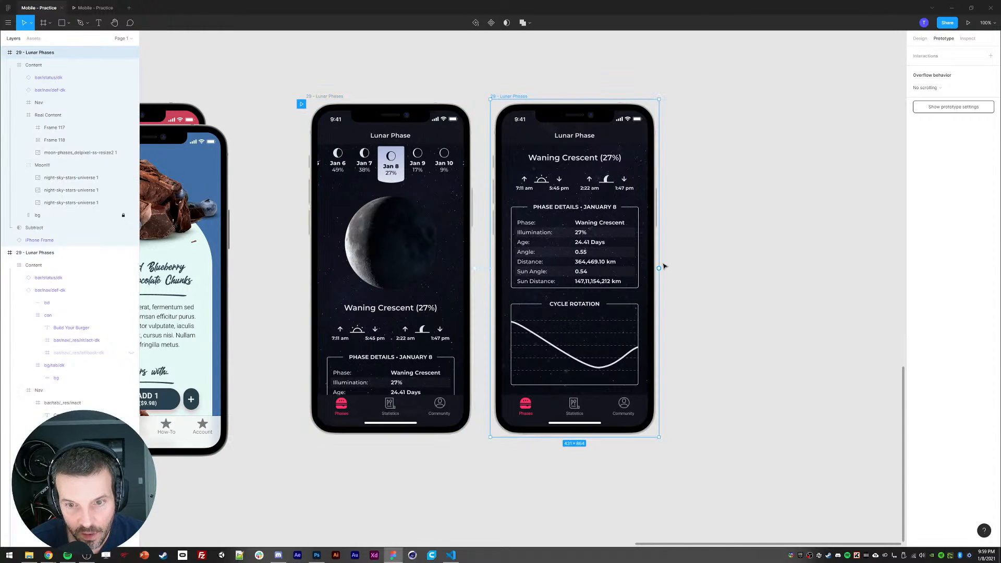
drag(660, 269, 394, 269)
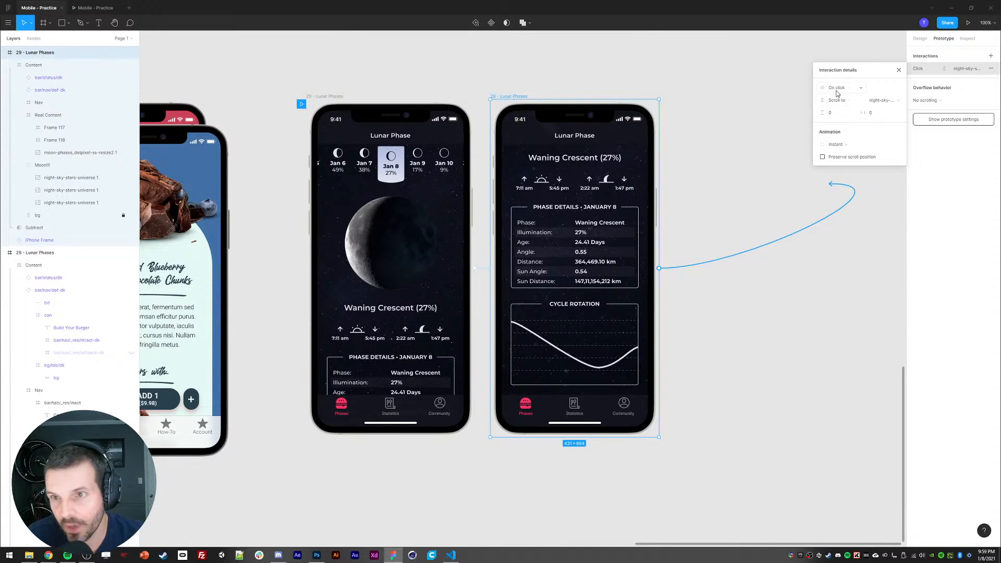
click(838, 89)
click(836, 90)
click(836, 100)
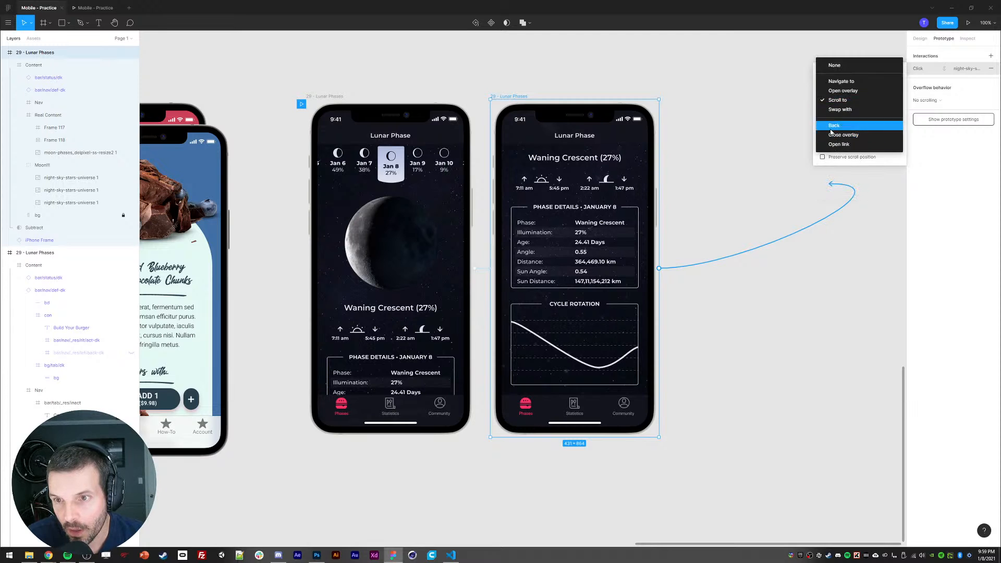
click(836, 81)
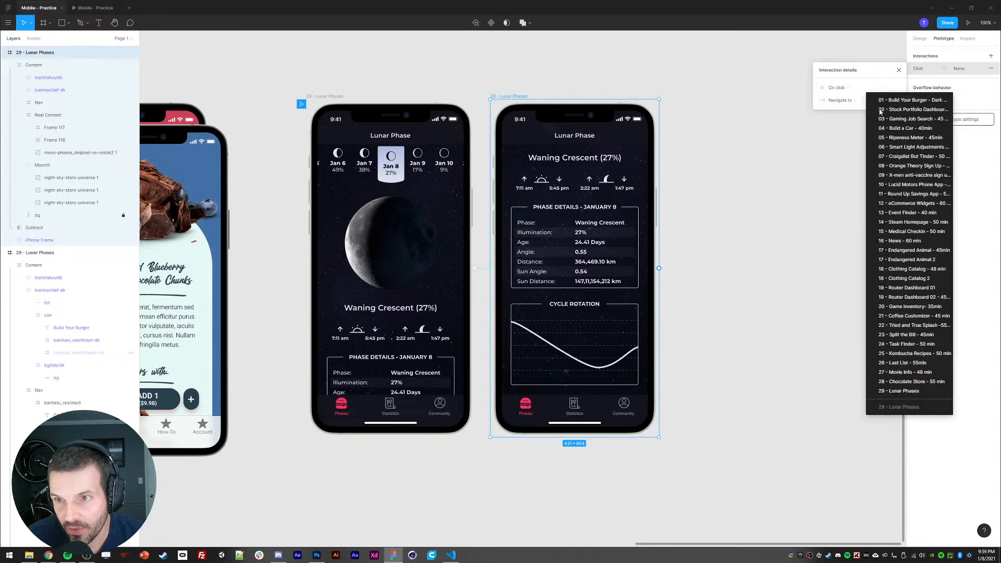
click(908, 392)
Step: Set the return link's animation to Smart animate, keeping Ease In And Out easing and a 1000 ms duration
click(827, 132)
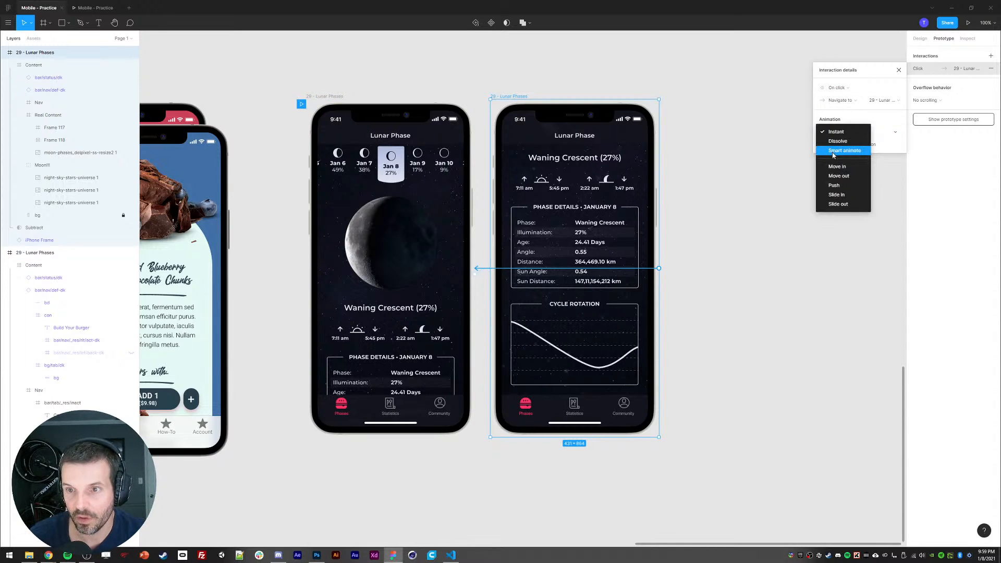
click(837, 144)
click(844, 147)
click(843, 147)
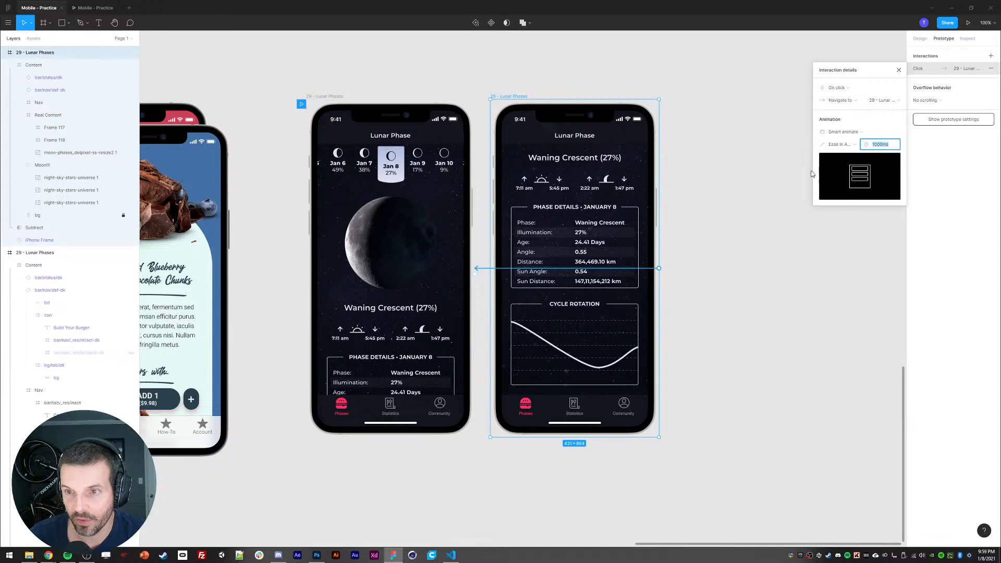
key(Escape)
Step: Play the prototype again and examine the transitions between the two Lunar Phases frames in both directions
click(92, 7)
click(467, 284)
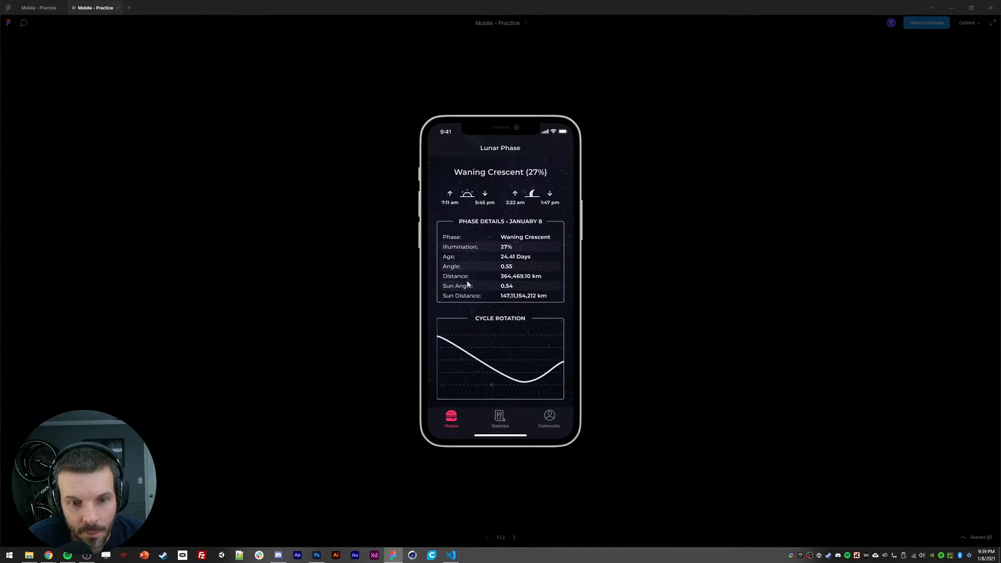
scroll(467, 285, down, 3)
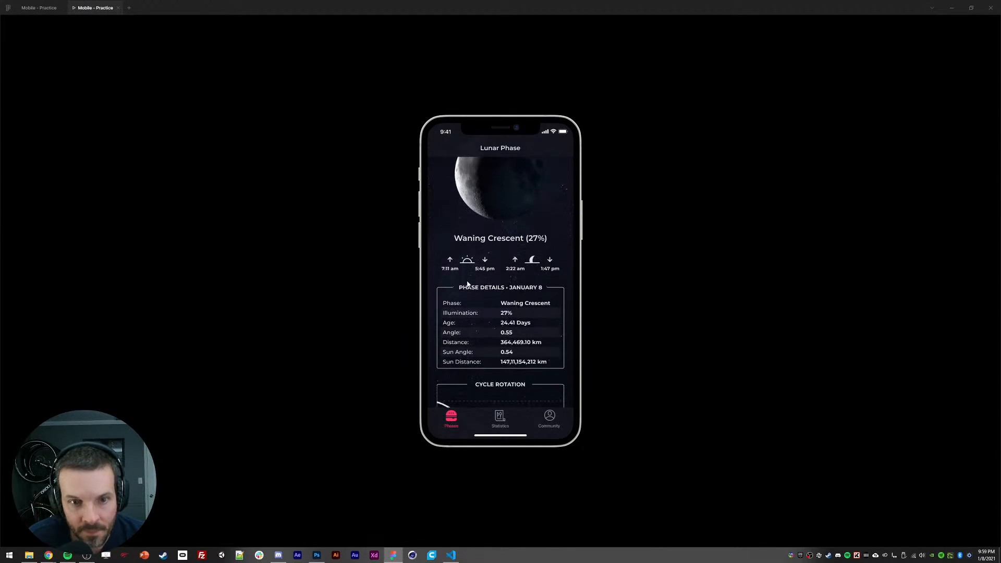
scroll(467, 284, up, 3)
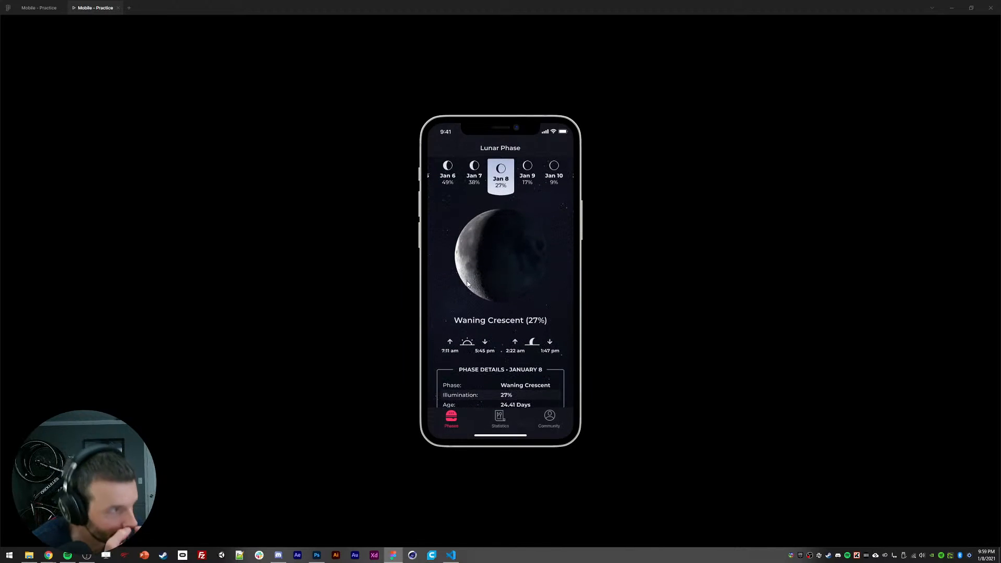
scroll(467, 285, down, 3)
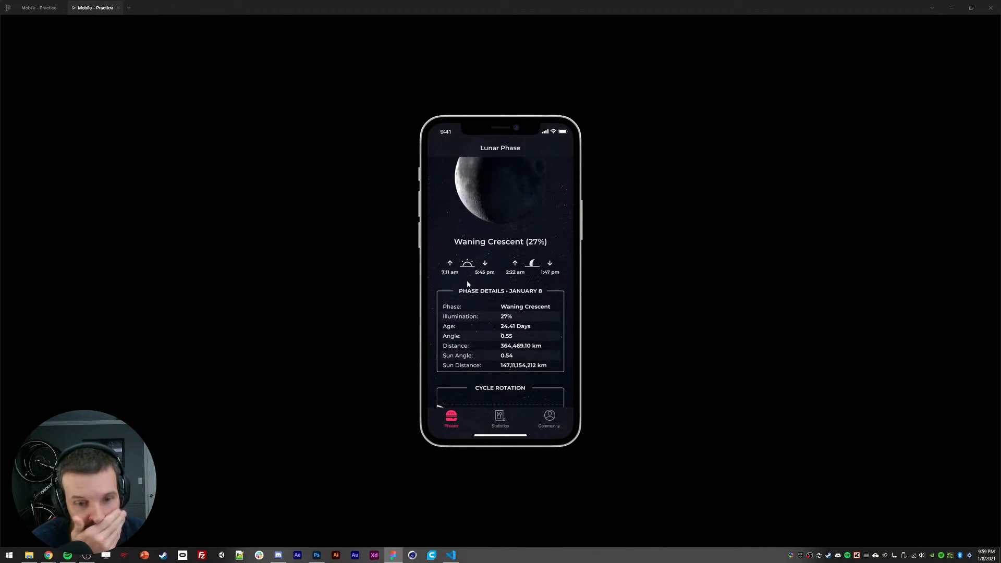
Step: Examine the playing prototype by moving repeatedly between the moon view and the scrolled phase details to check the parallax transition
scroll(467, 284, up, 3)
scroll(468, 285, down, 3)
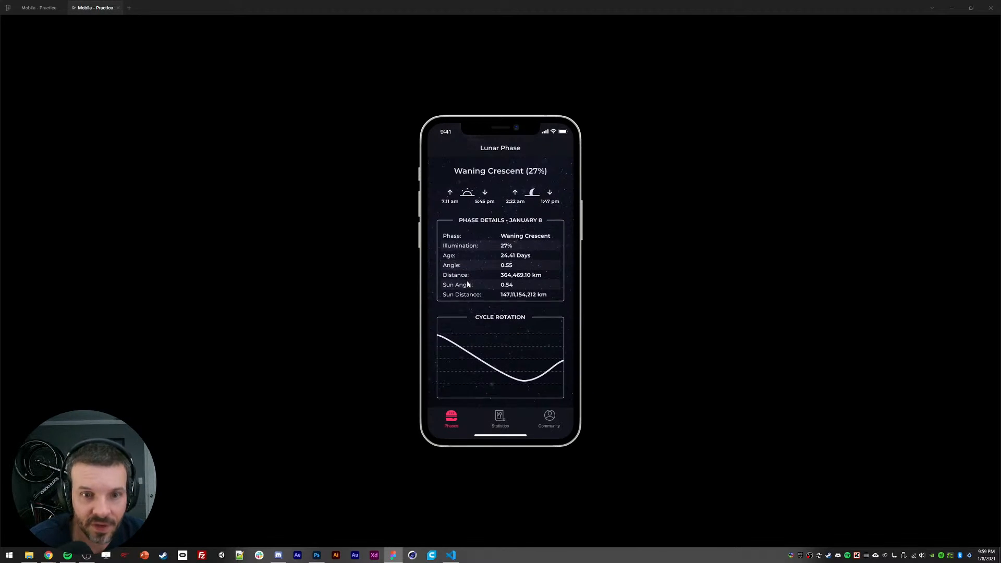
scroll(467, 285, up, 3)
scroll(467, 284, down, 3)
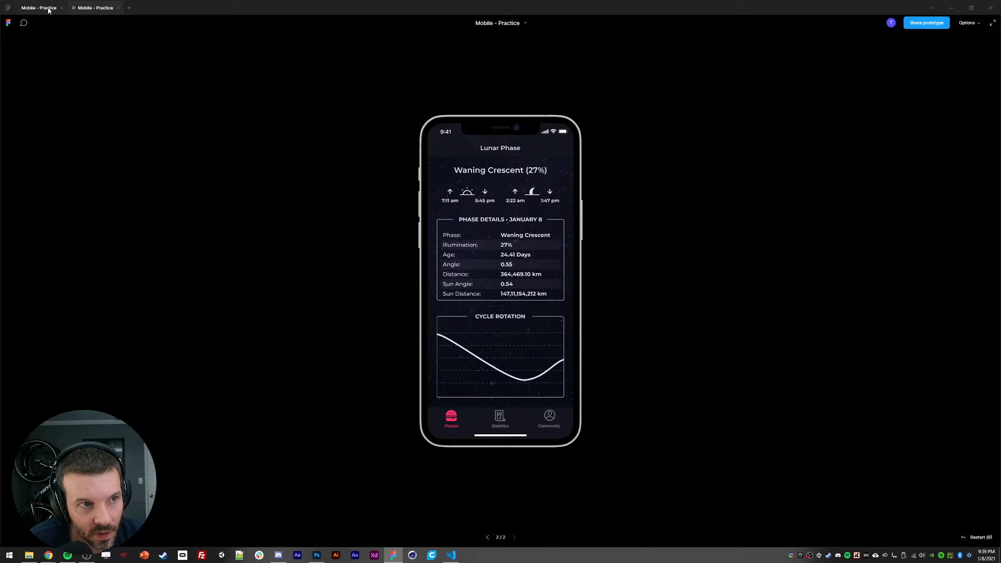
scroll(506, 282, up, 3)
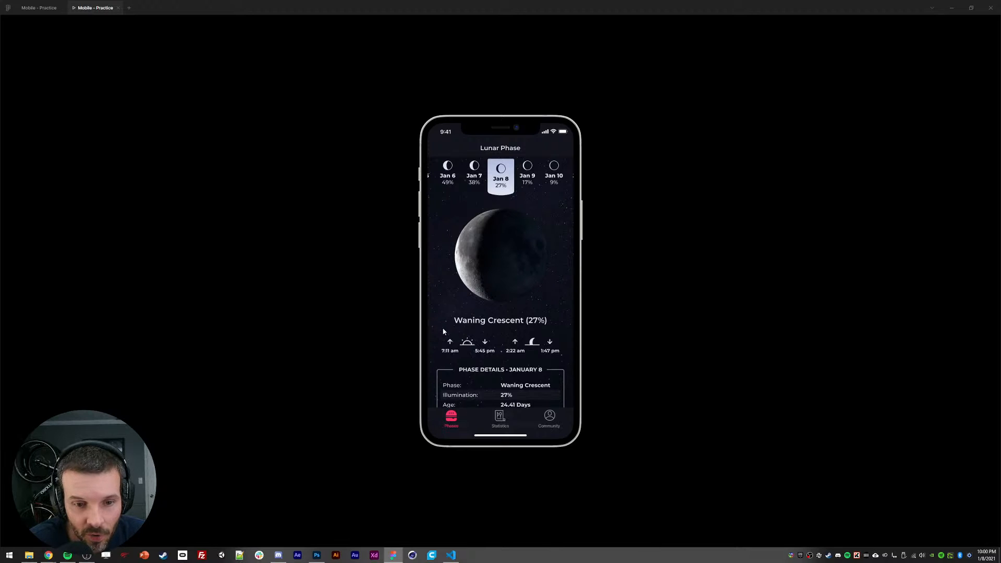
scroll(466, 328, down, 3)
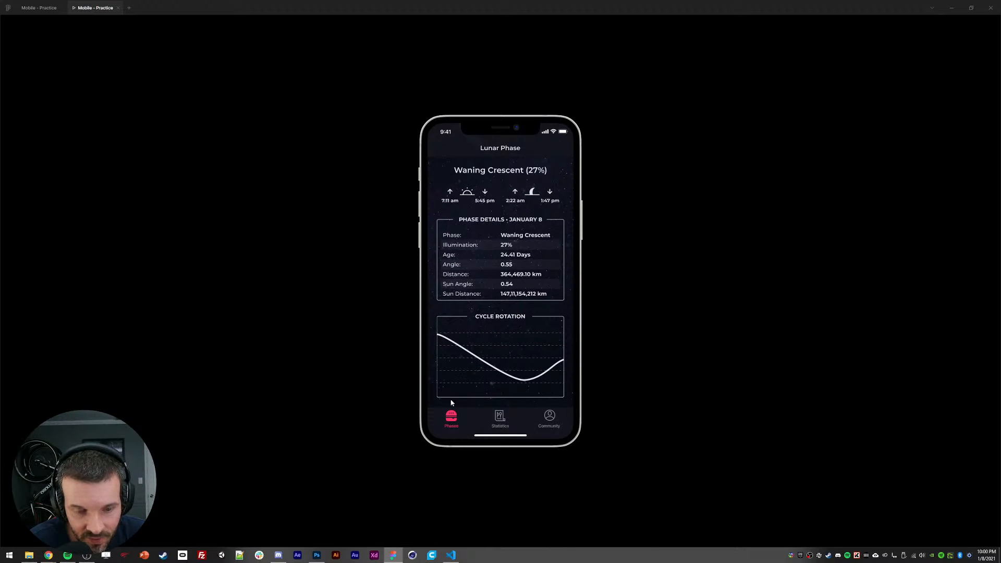
scroll(480, 241, up, 3)
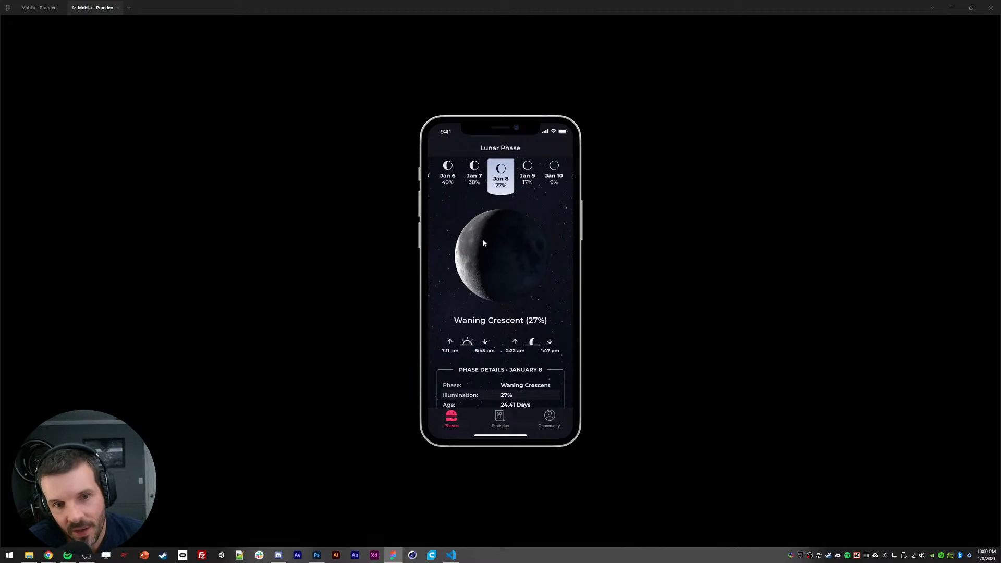
scroll(462, 297, down, 2)
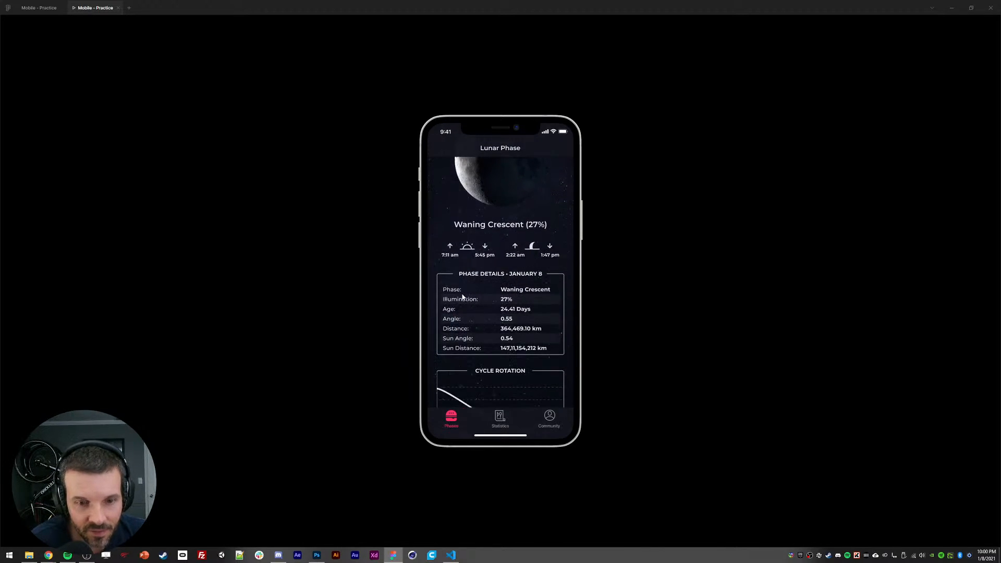
scroll(466, 282, down, 1)
scroll(468, 262, up, 3)
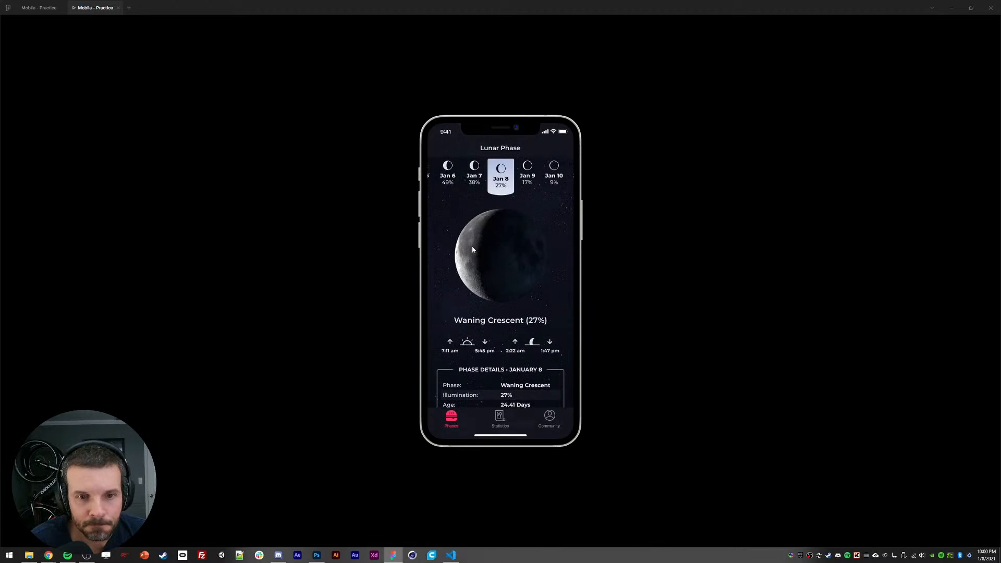
scroll(473, 250, down, 3)
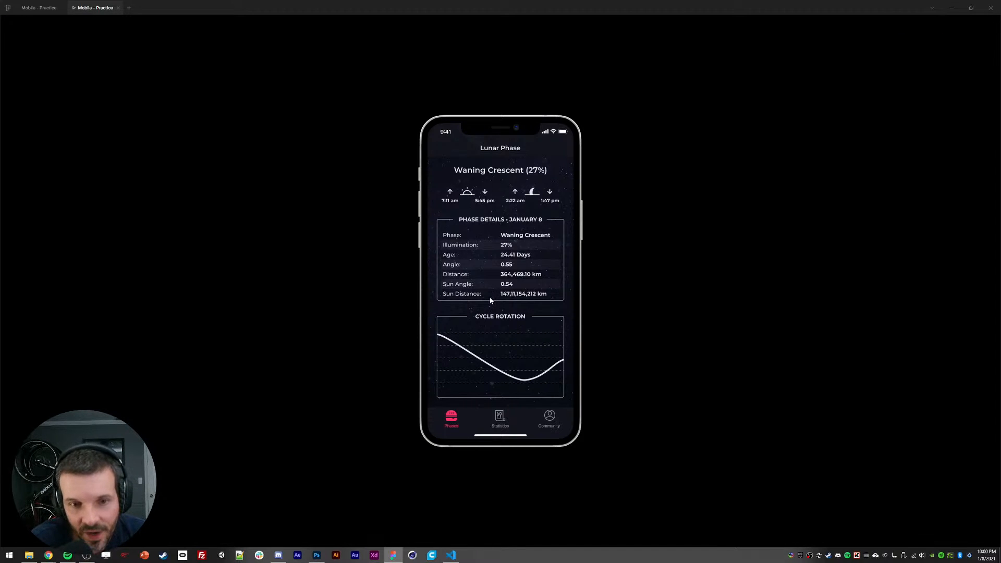
scroll(490, 301, up, 3)
scroll(491, 301, down, 2)
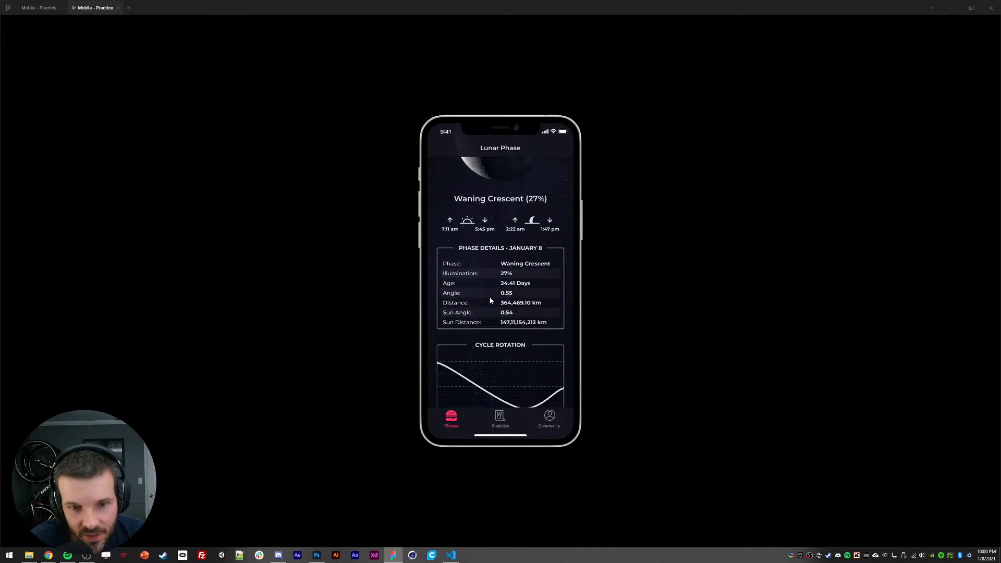
scroll(491, 301, down, 1)
scroll(490, 301, up, 3)
scroll(491, 301, down, 2)
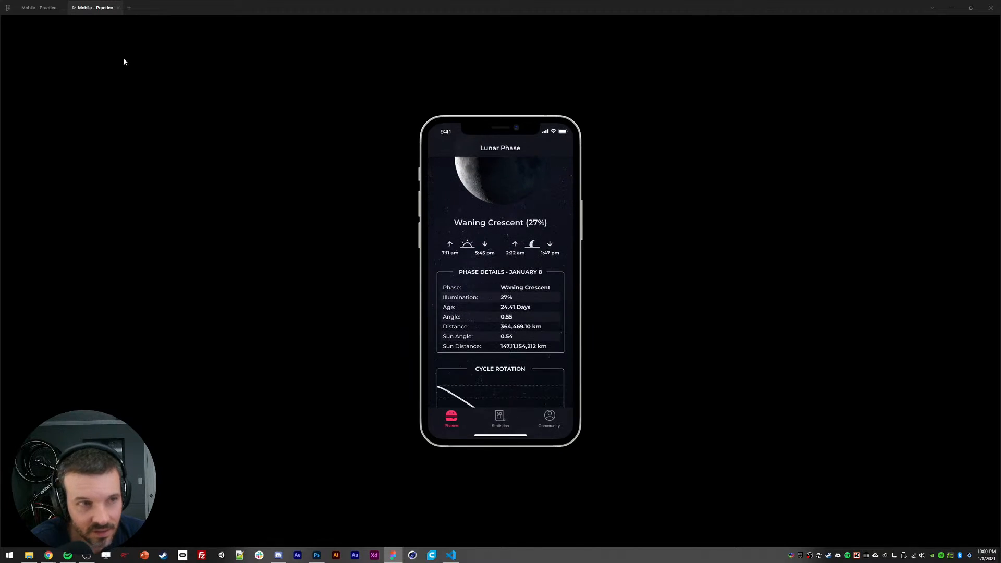
Step: In Notion's Daily UI Exercise list, remove the description after "Moon Phases" and mark that to-do as completed
click(39, 7)
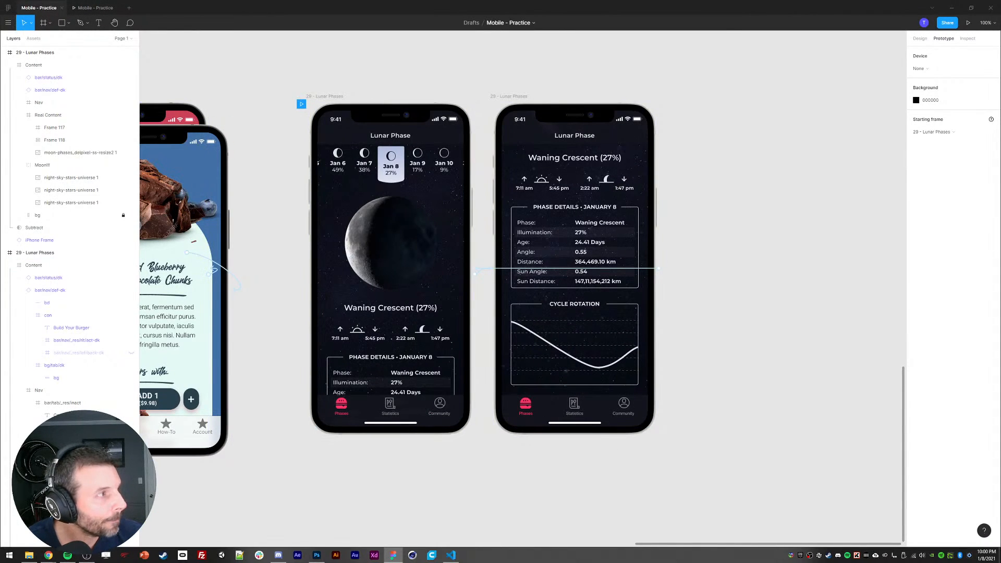
drag(0, 42, 450, 15)
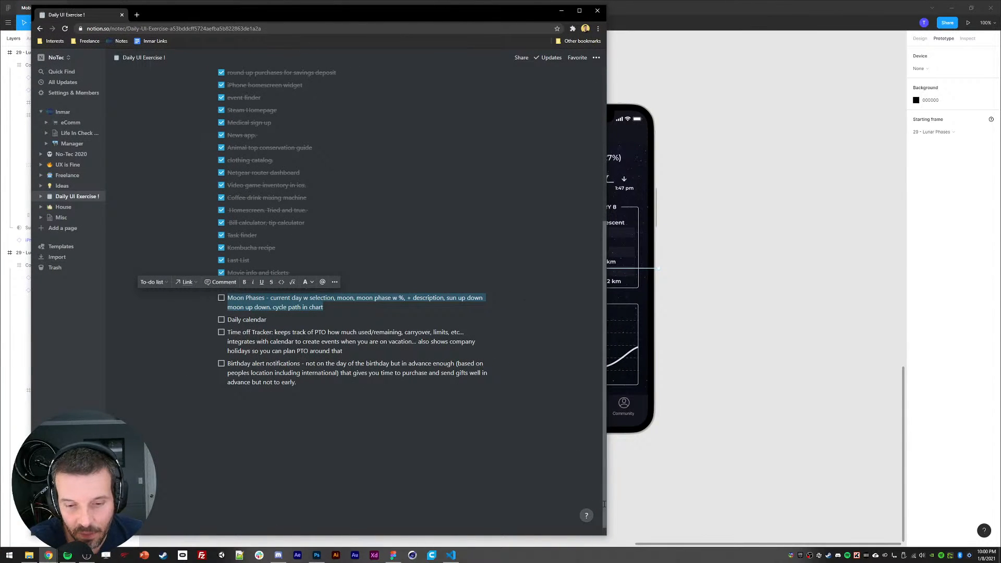
drag(608, 501, 461, 500)
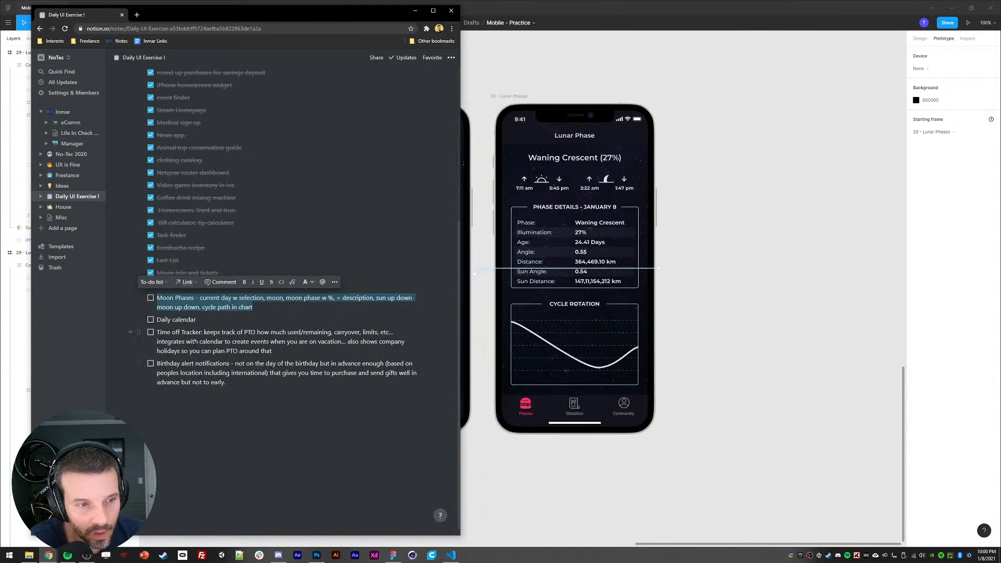
click(202, 308)
shift+click(250, 307)
key(BackSpace)
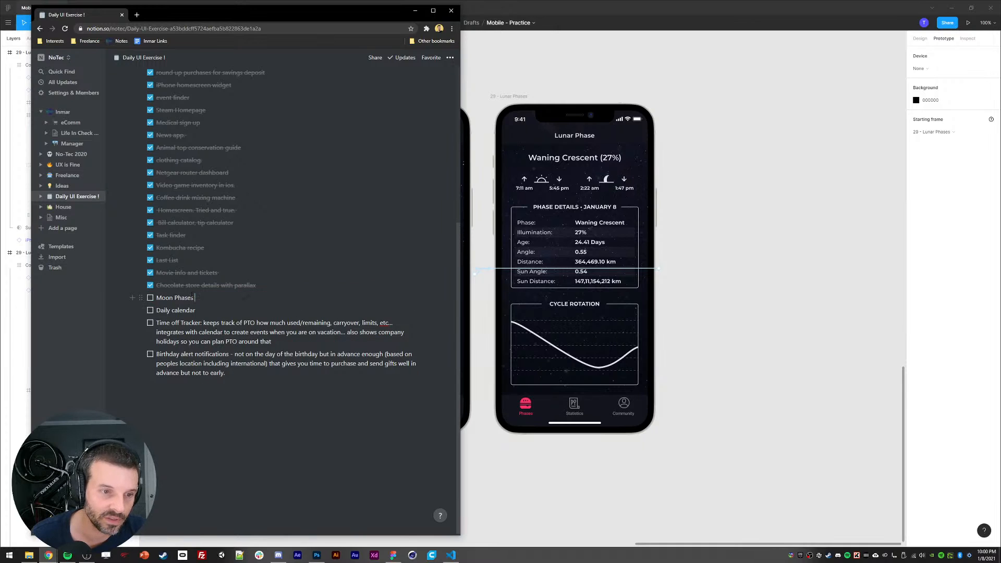
click(151, 299)
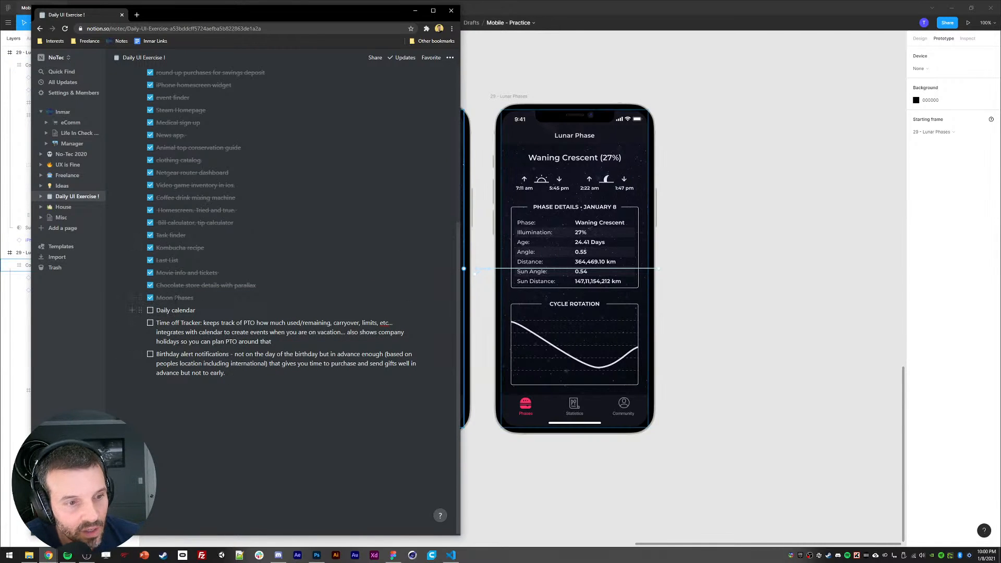
click(415, 11)
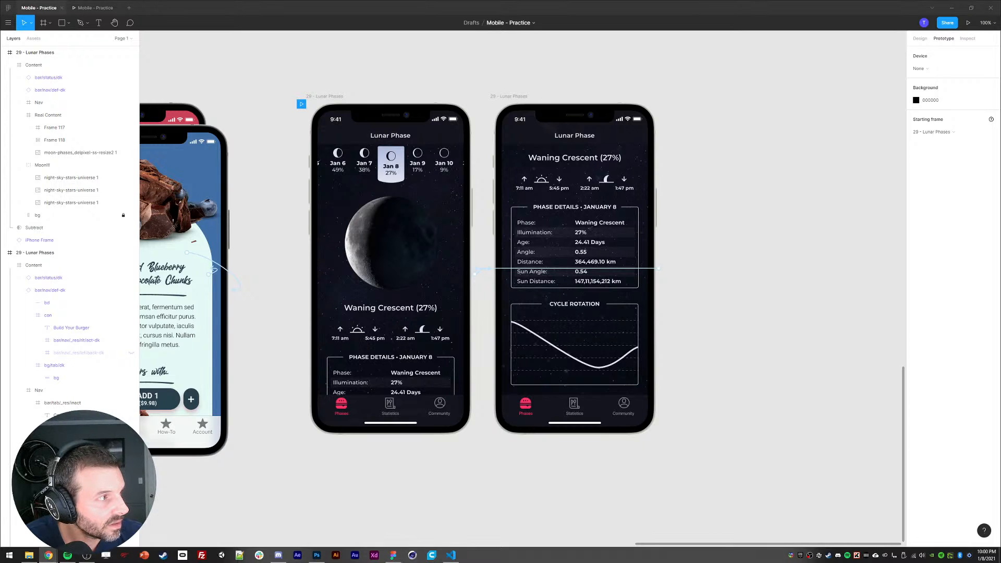
Step: Back in the design file, rename the scrolled Lunar Phases frame "29 - Lunar Phases - 49 min" and collapse its layers
double_click(53, 52)
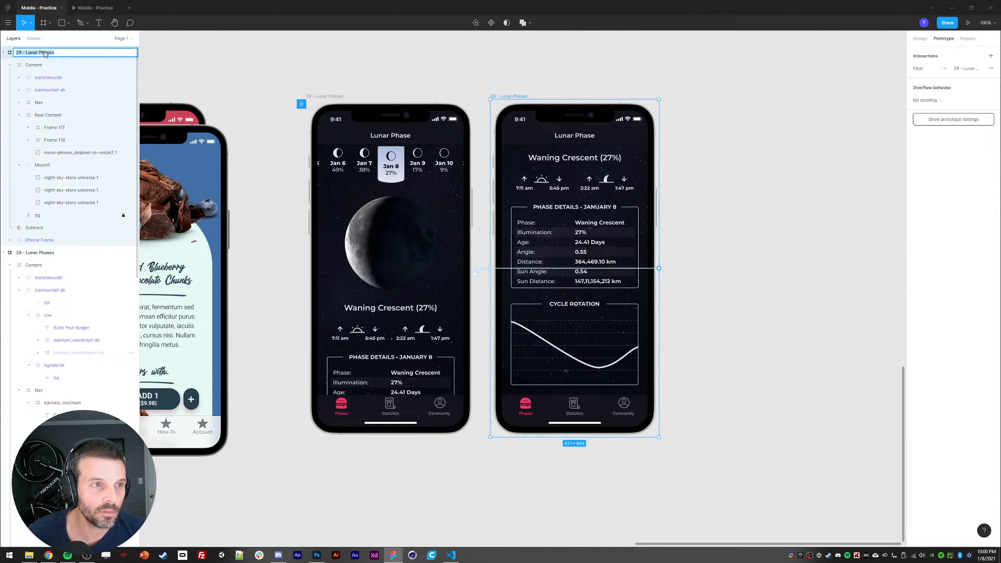
text(- 49)
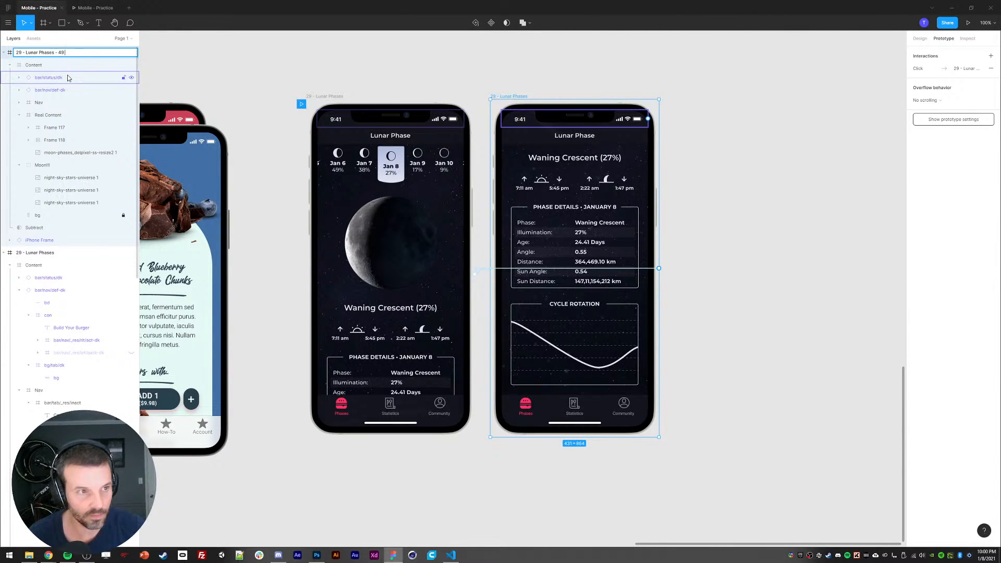
text( min)
key(Return)
click(5, 53)
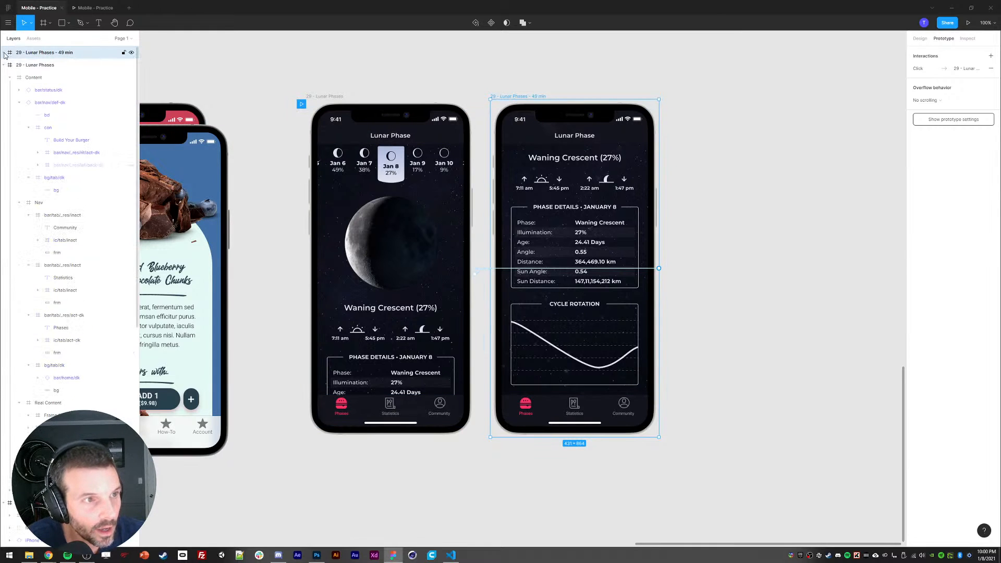
Step: Rename the original Lunar Phases frame "29 - Lunar Phases - 49 min", collapsing its layers and those of the Chocolate Store frame
click(5, 64)
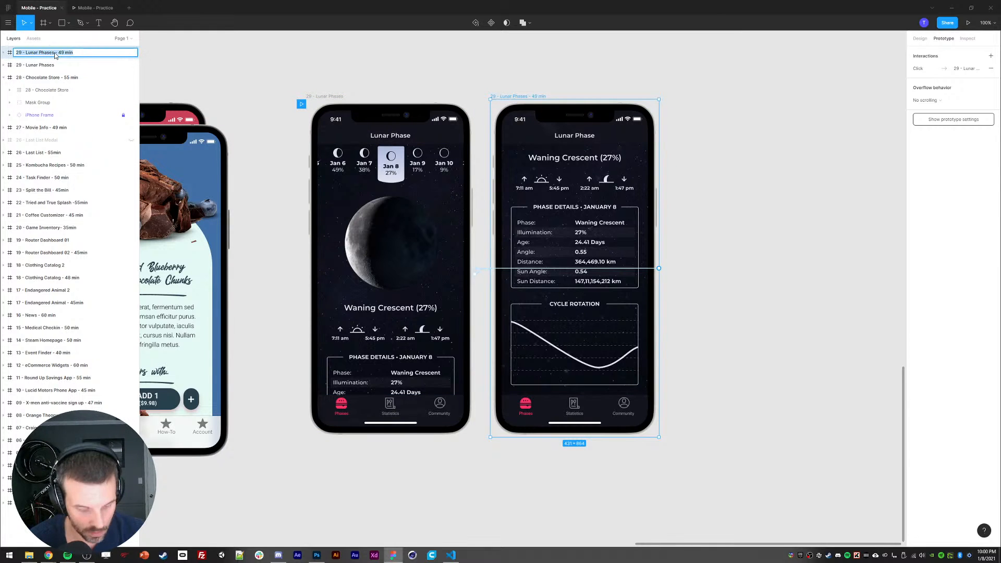
double_click(60, 64)
text(29 - Lunar Phases - 49 min)
key(Return)
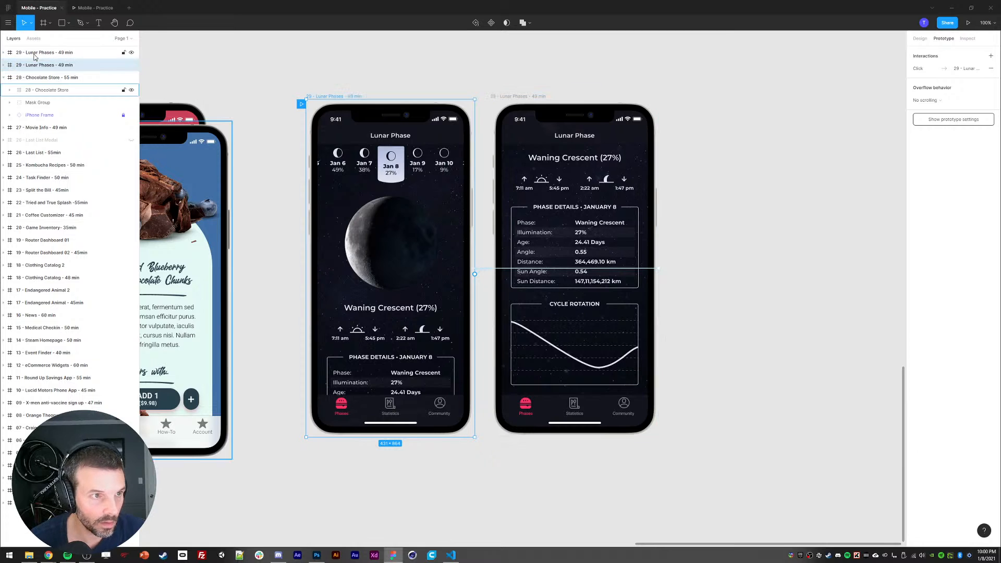
click(4, 78)
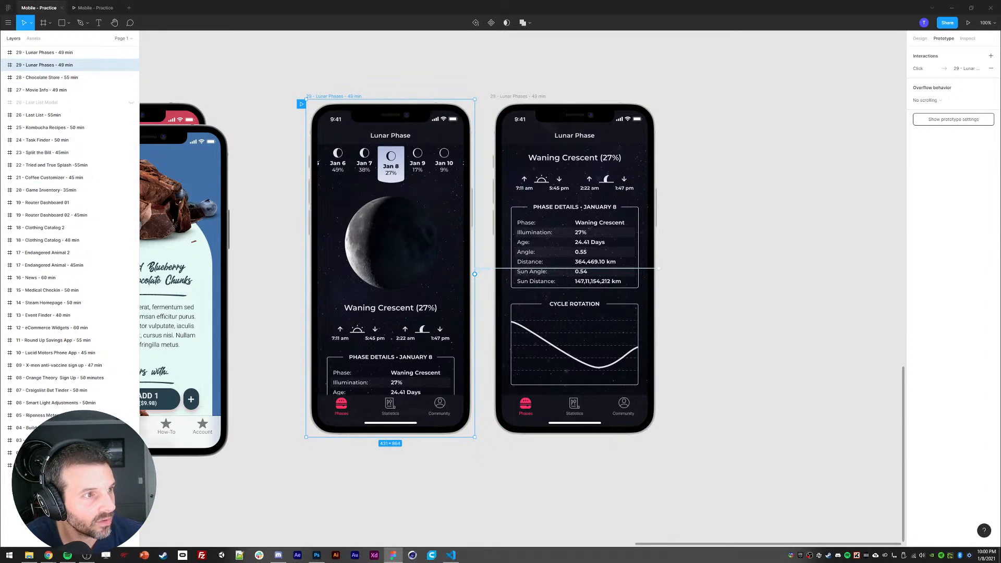
key(alt+Tab)
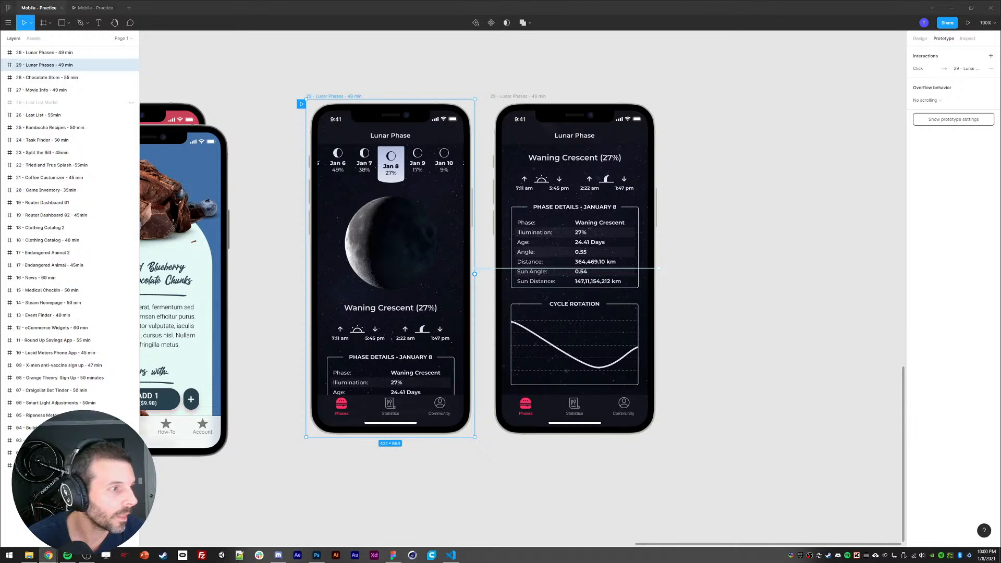
click(42, 55)
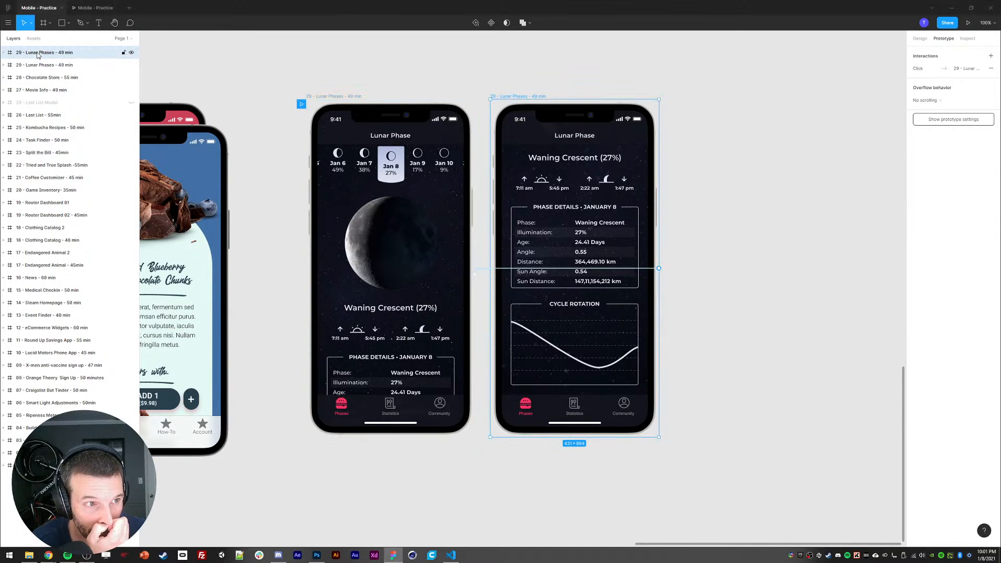